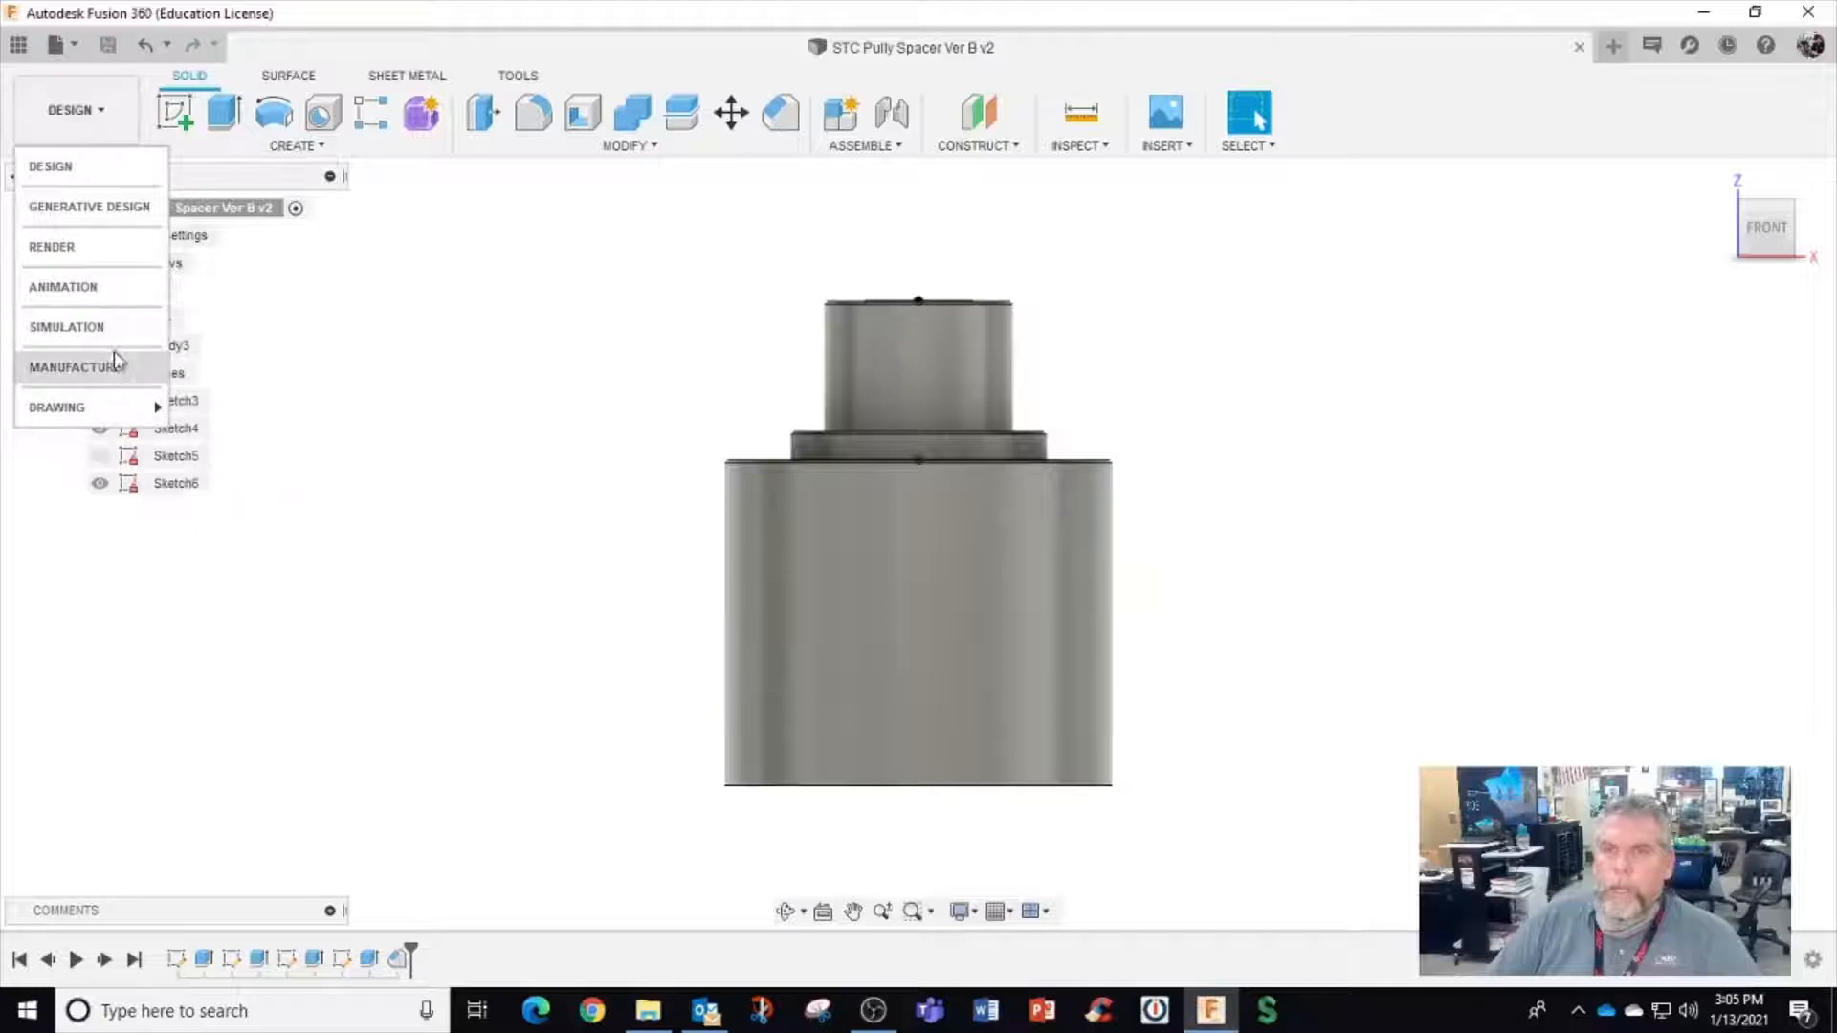
Switch to the Manufacture workspace and regenerate all the toolpaths in Setup1
{"action": "left_click", "coordinate": [107, 367]}
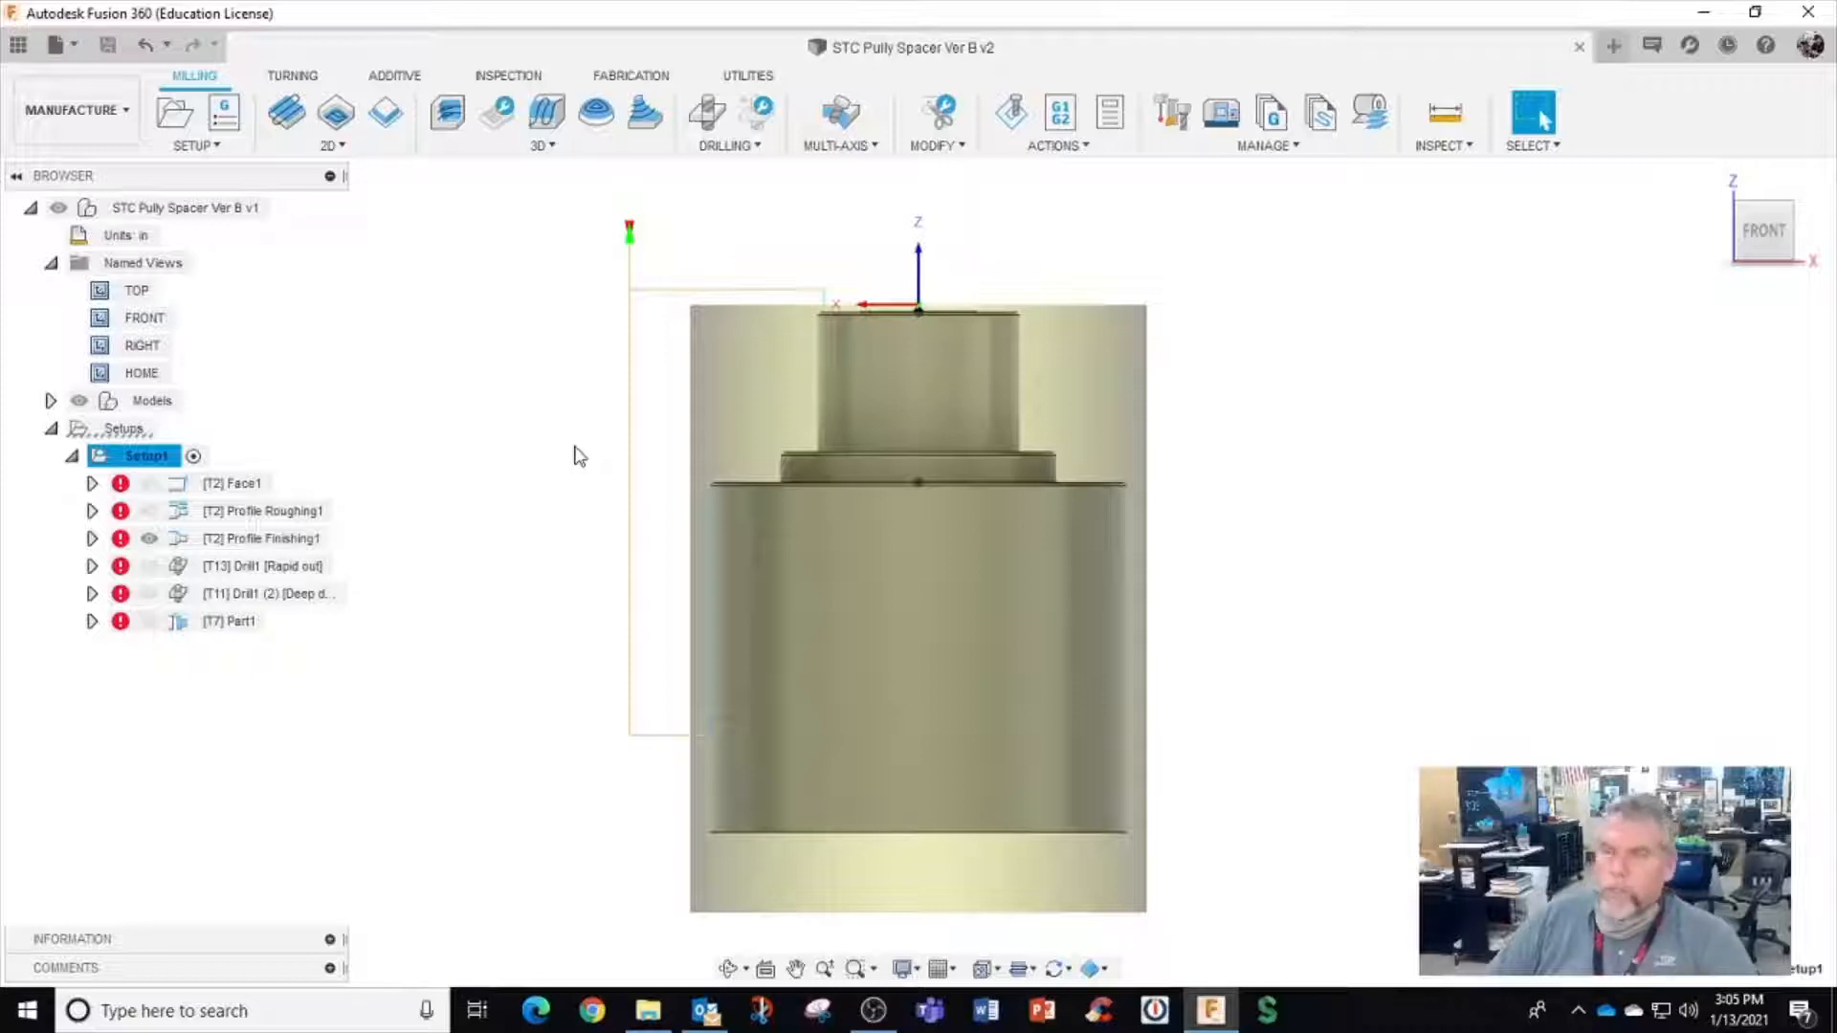
{"action": "right_click", "coordinate": [148, 462]}
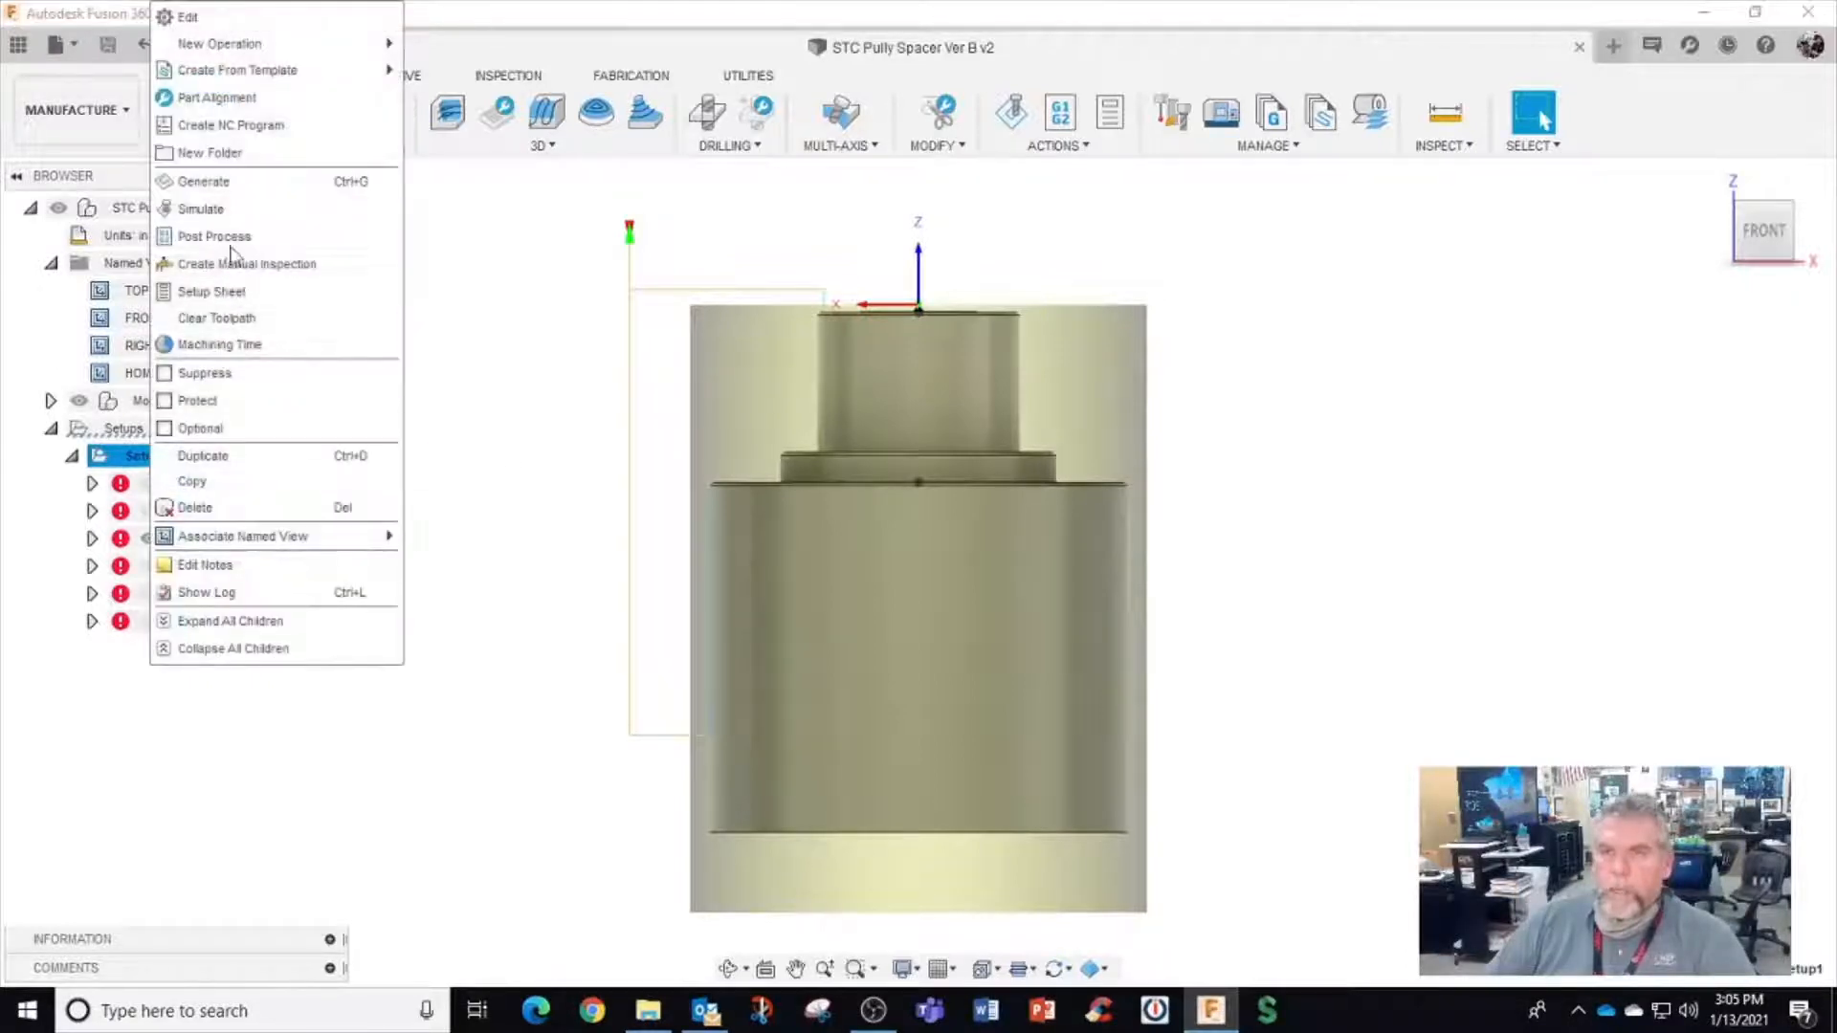
{"action": "left_click", "coordinate": [234, 192]}
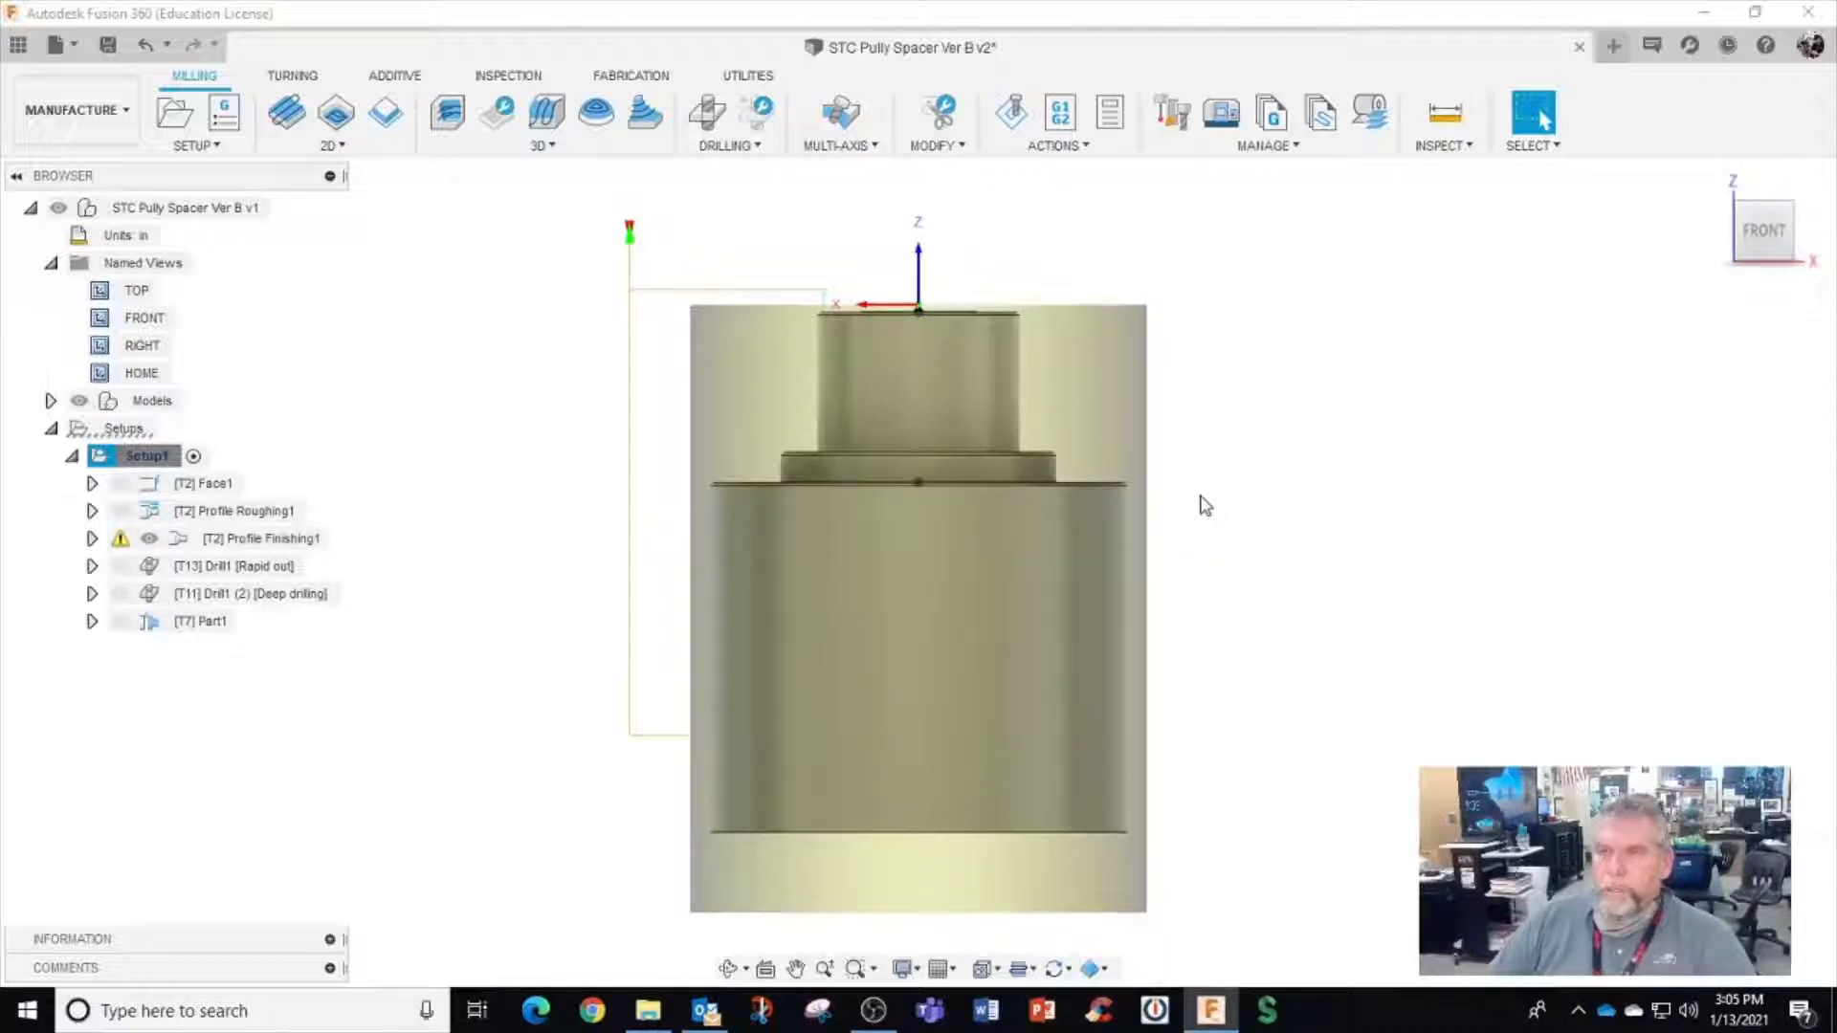
Turn the front view so the part's Z axis runs horizontally, and save it as a named view called "Lathe"
{"action": "mouse_move", "coordinate": [1710, 300]}
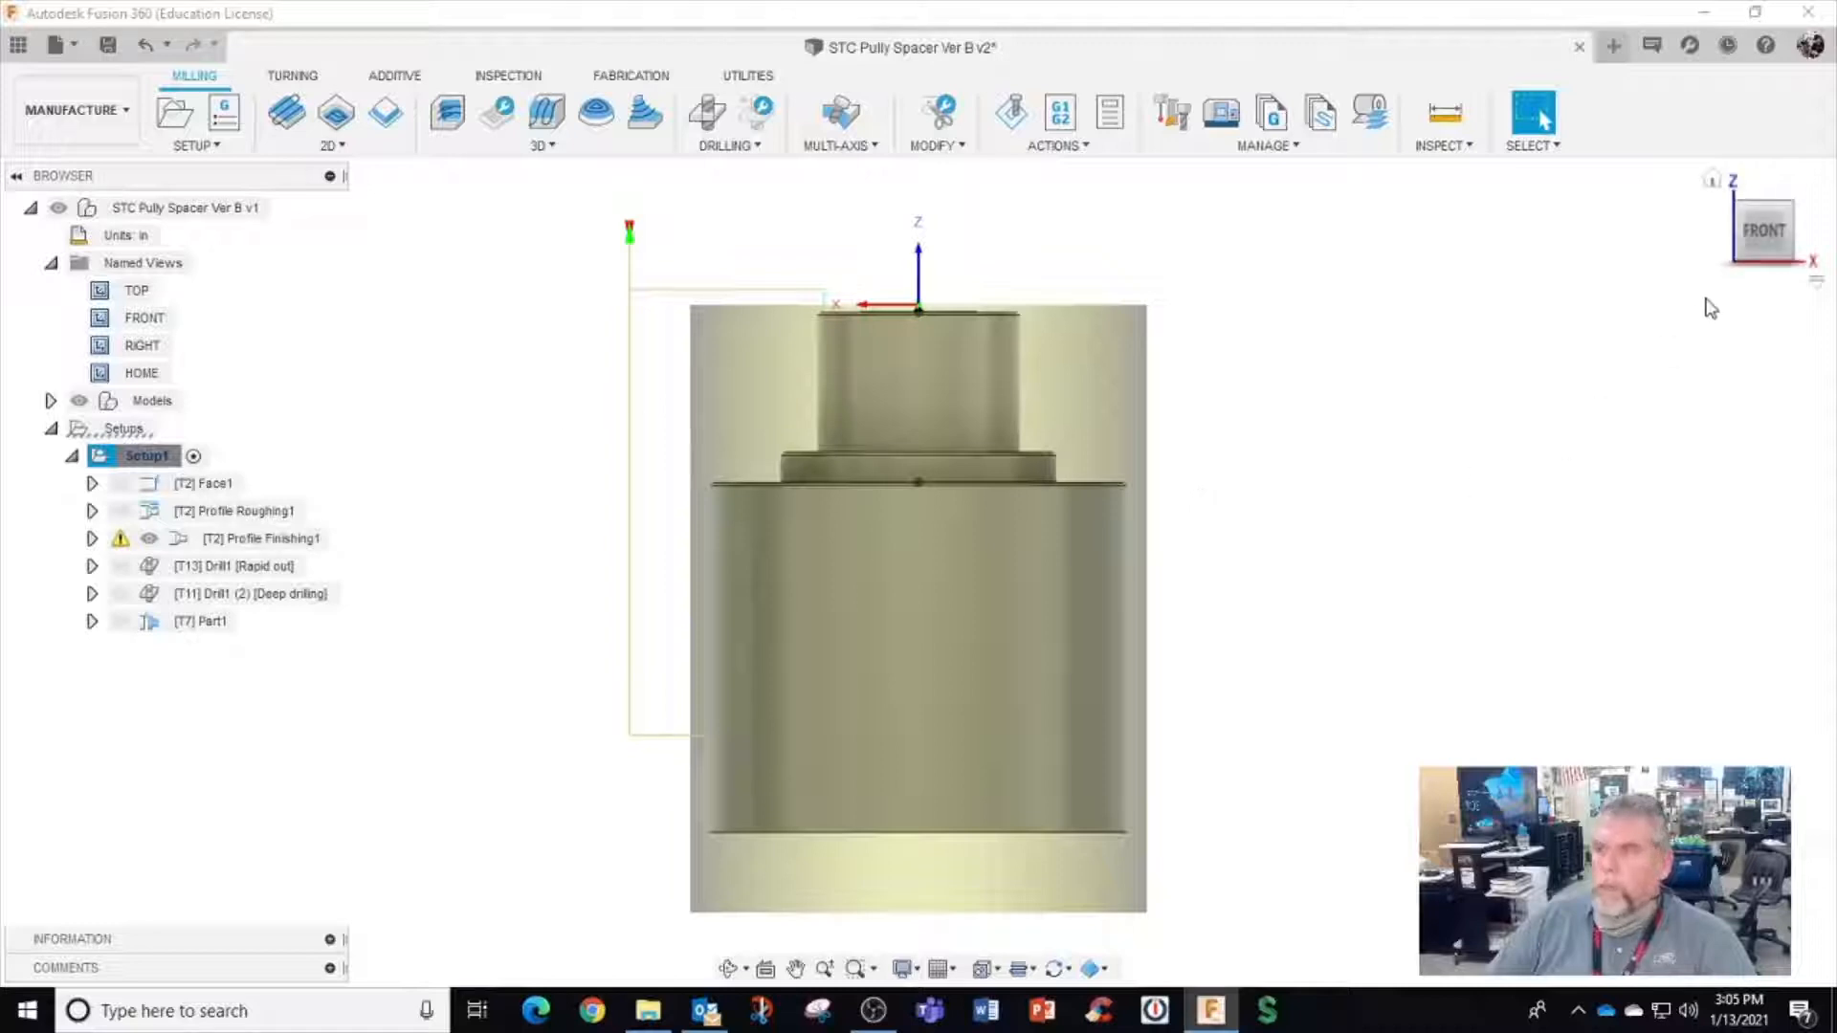
{"action": "left_click", "coordinate": [1713, 180]}
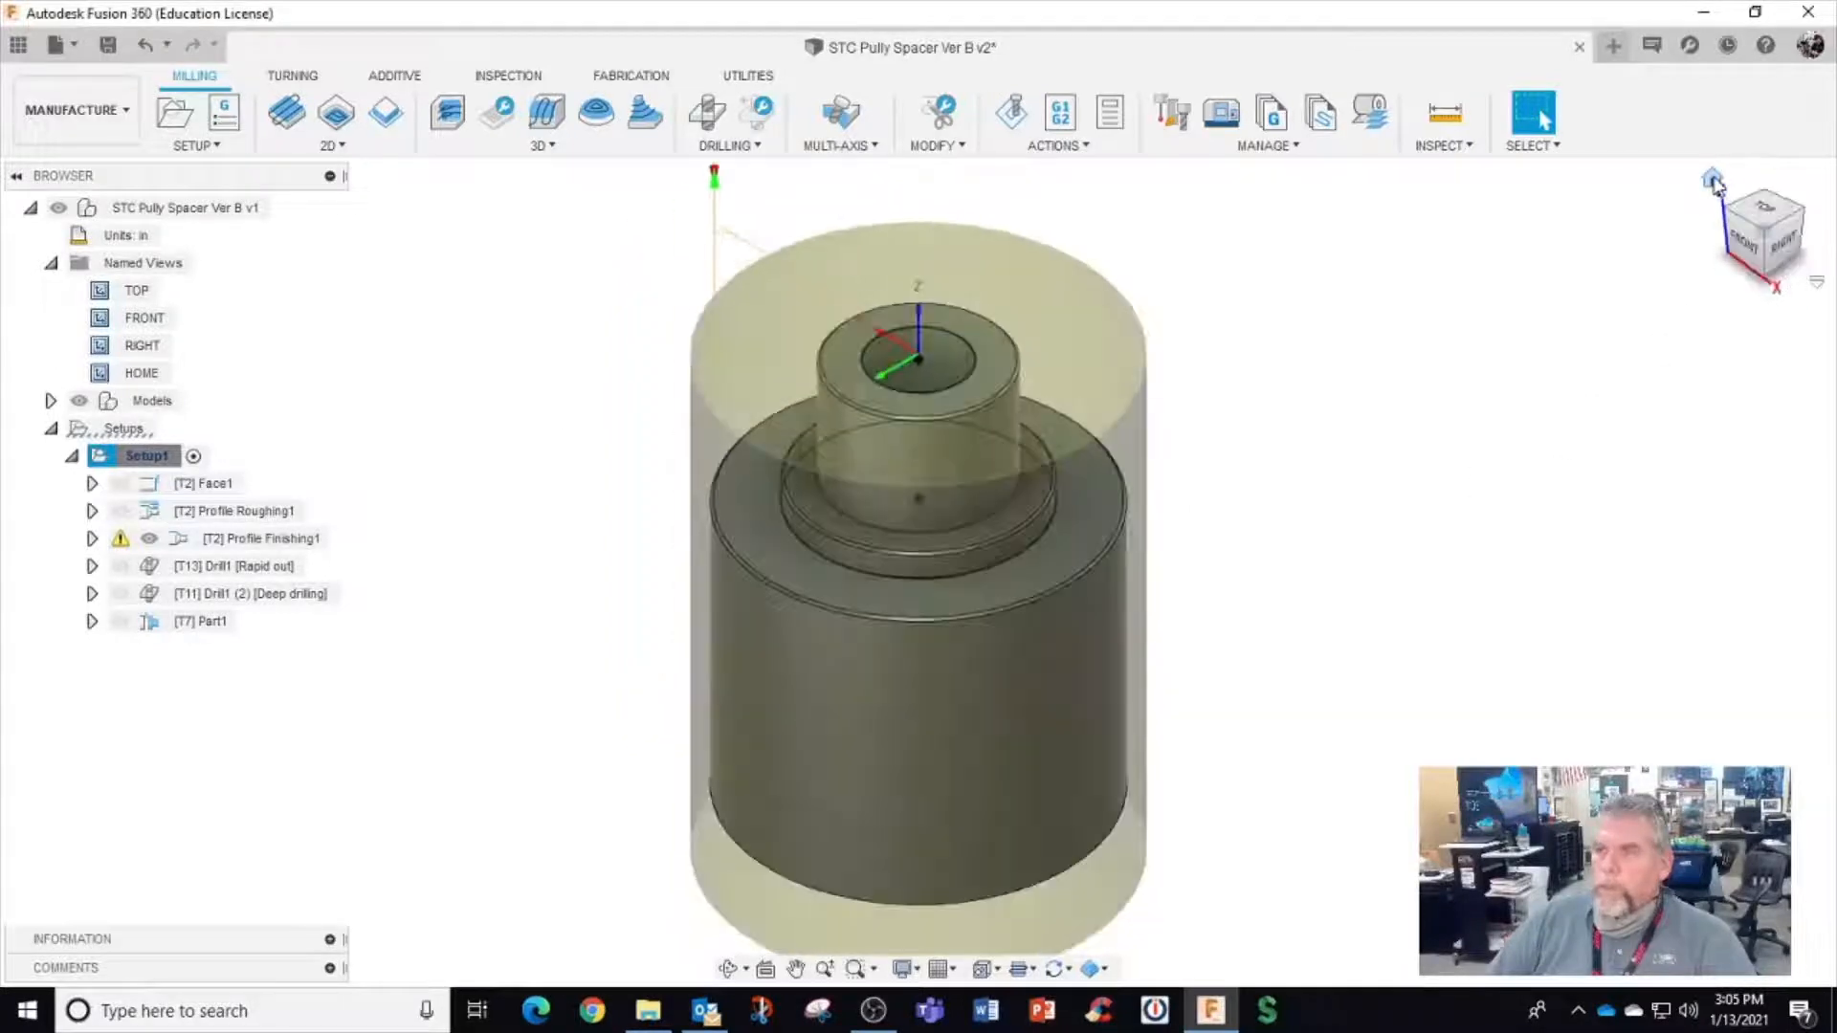
{"action": "left_click", "coordinate": [1741, 247]}
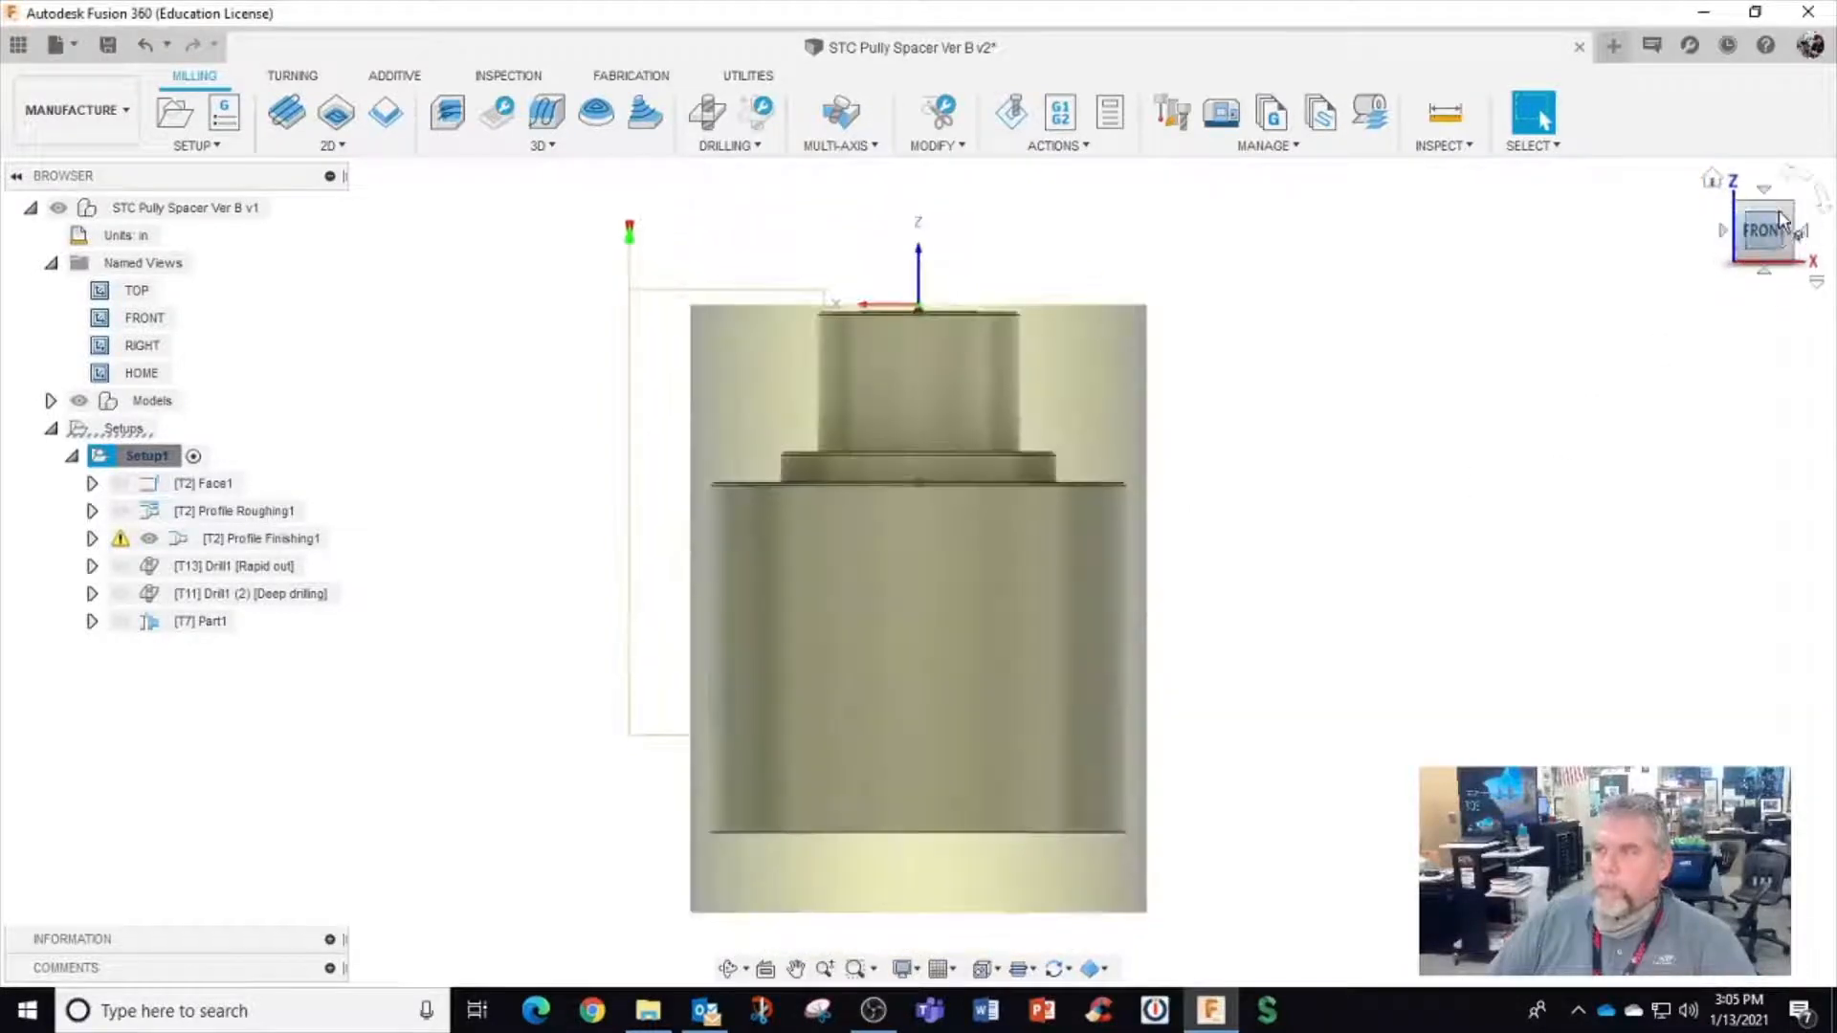
{"action": "left_click", "coordinate": [1828, 218]}
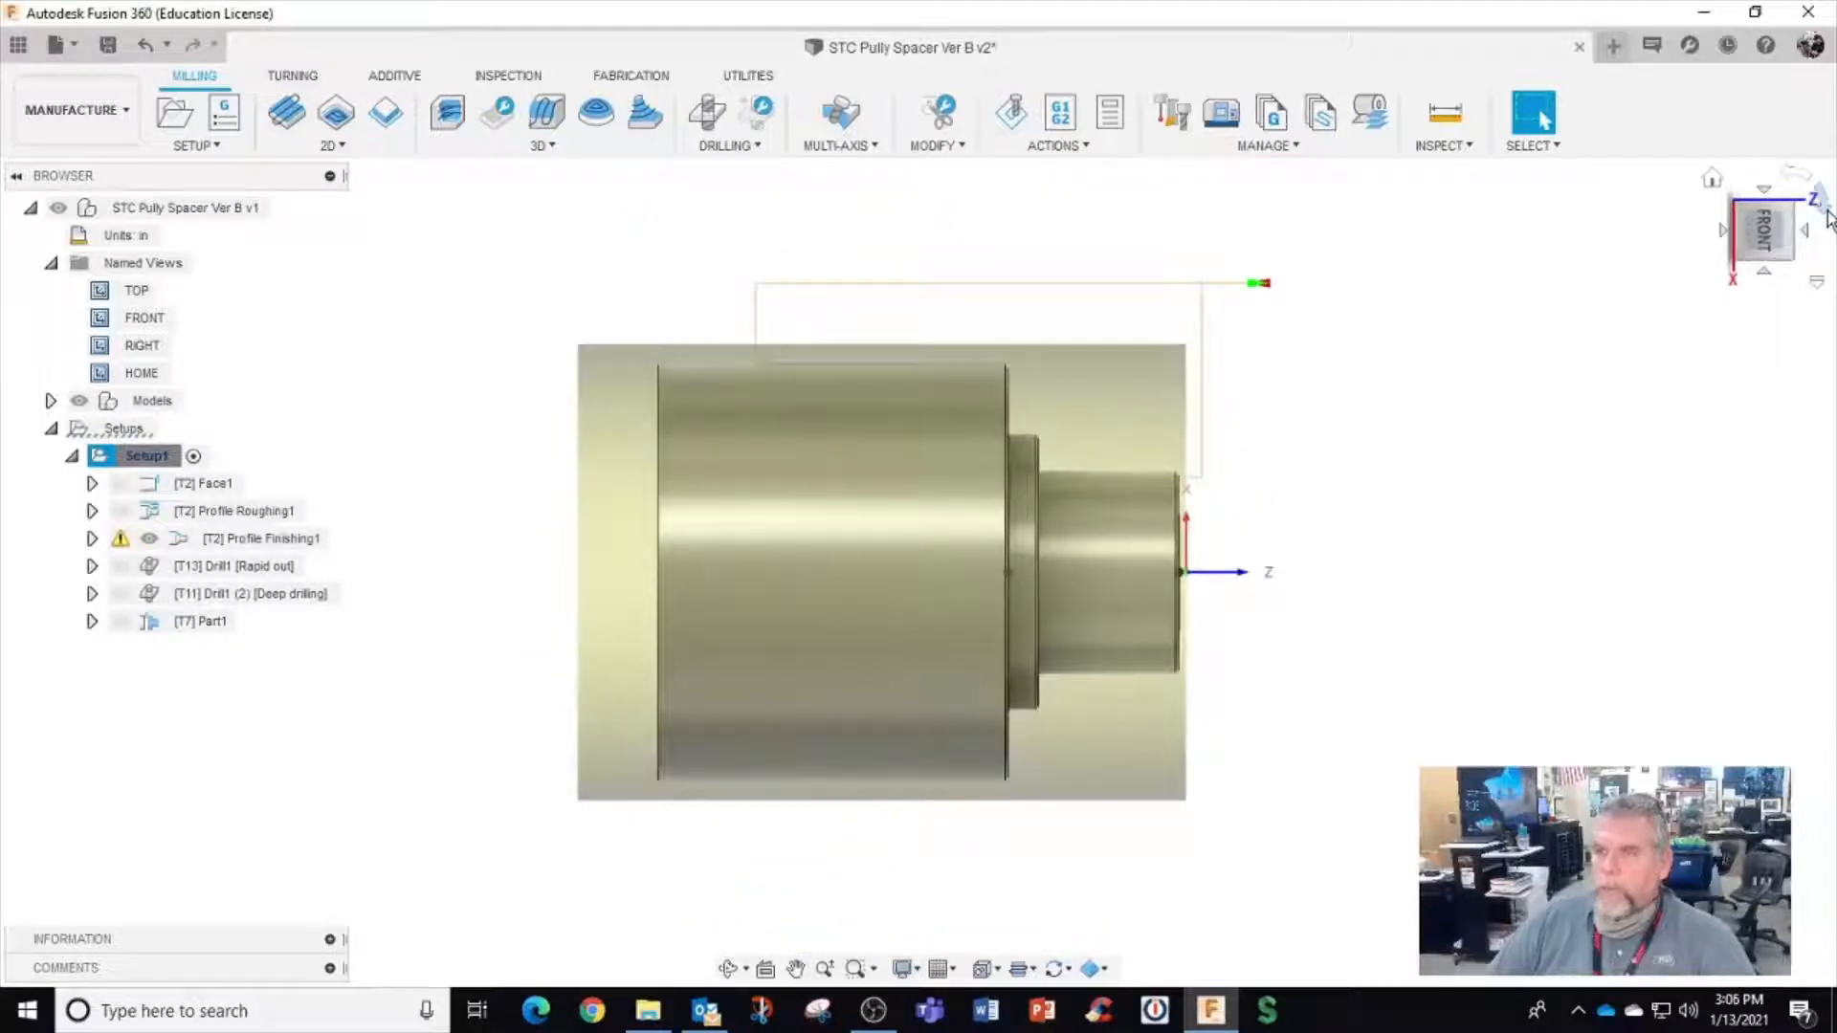
{"action": "left_click", "coordinate": [159, 269]}
{"action": "right_click", "coordinate": [160, 271]}
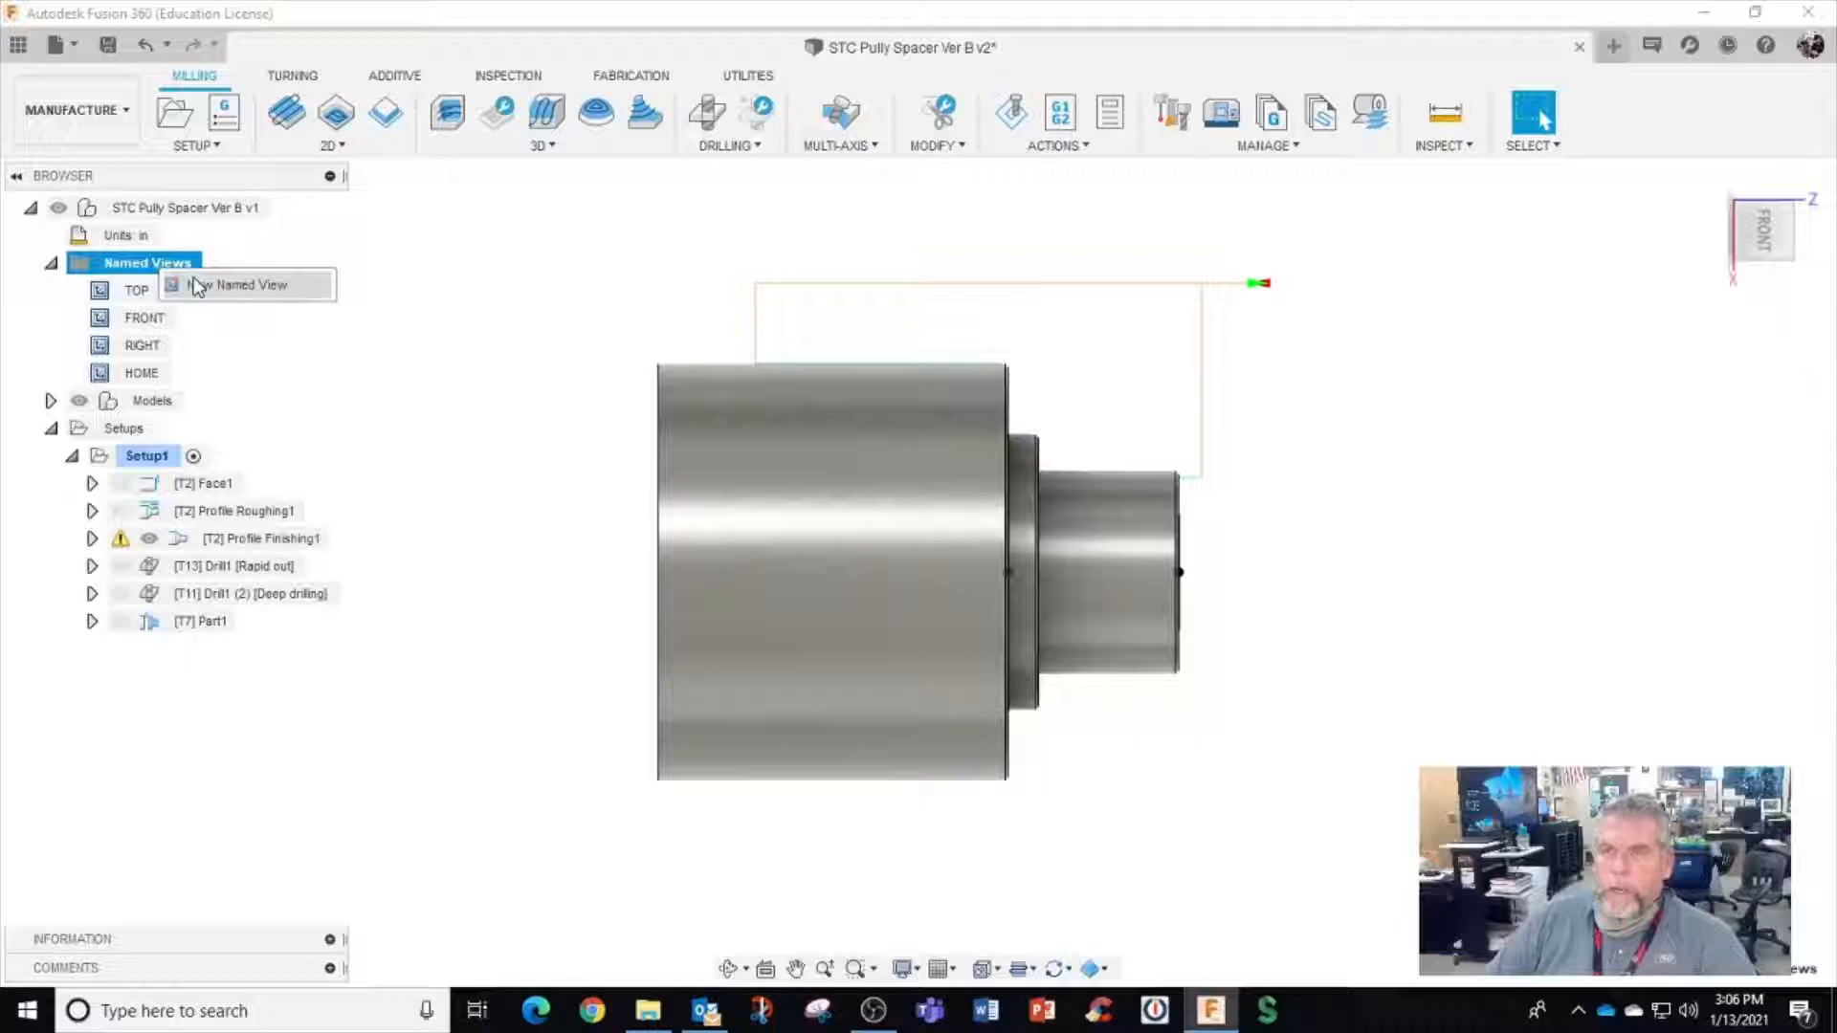
{"action": "left_click", "coordinate": [197, 286]}
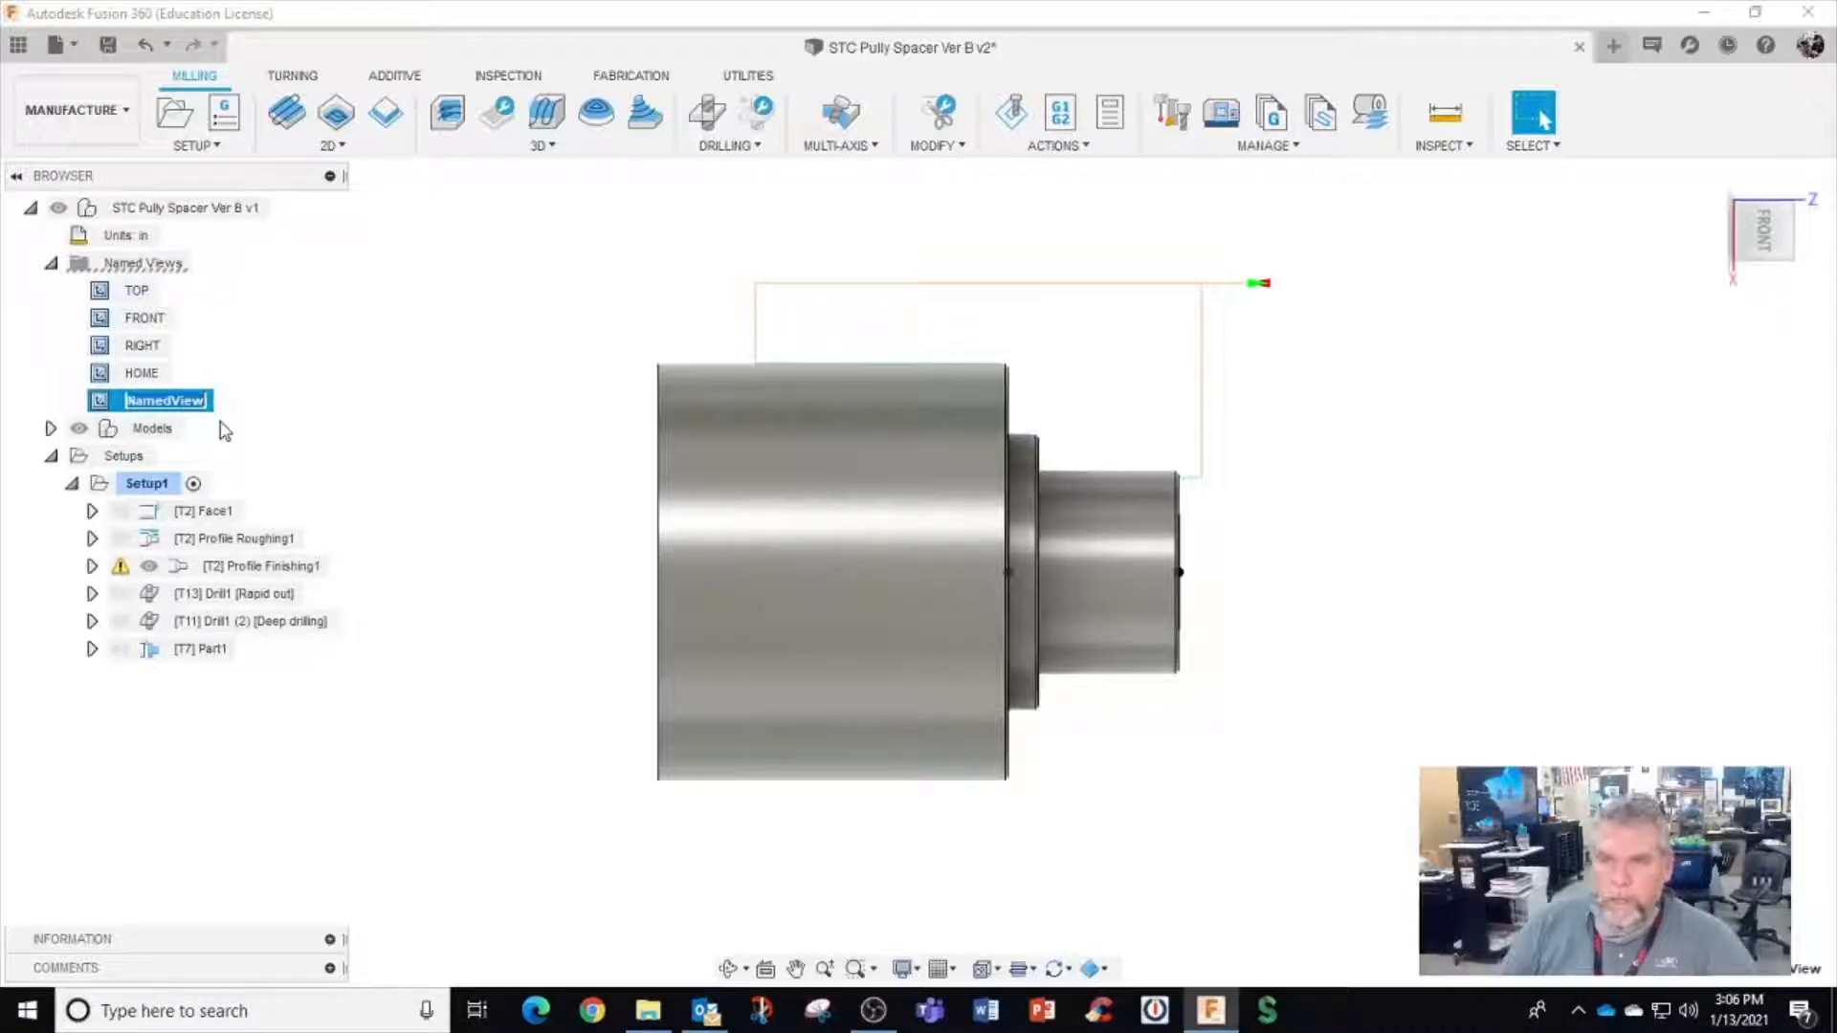
{"action": "type", "text": "Lath"}
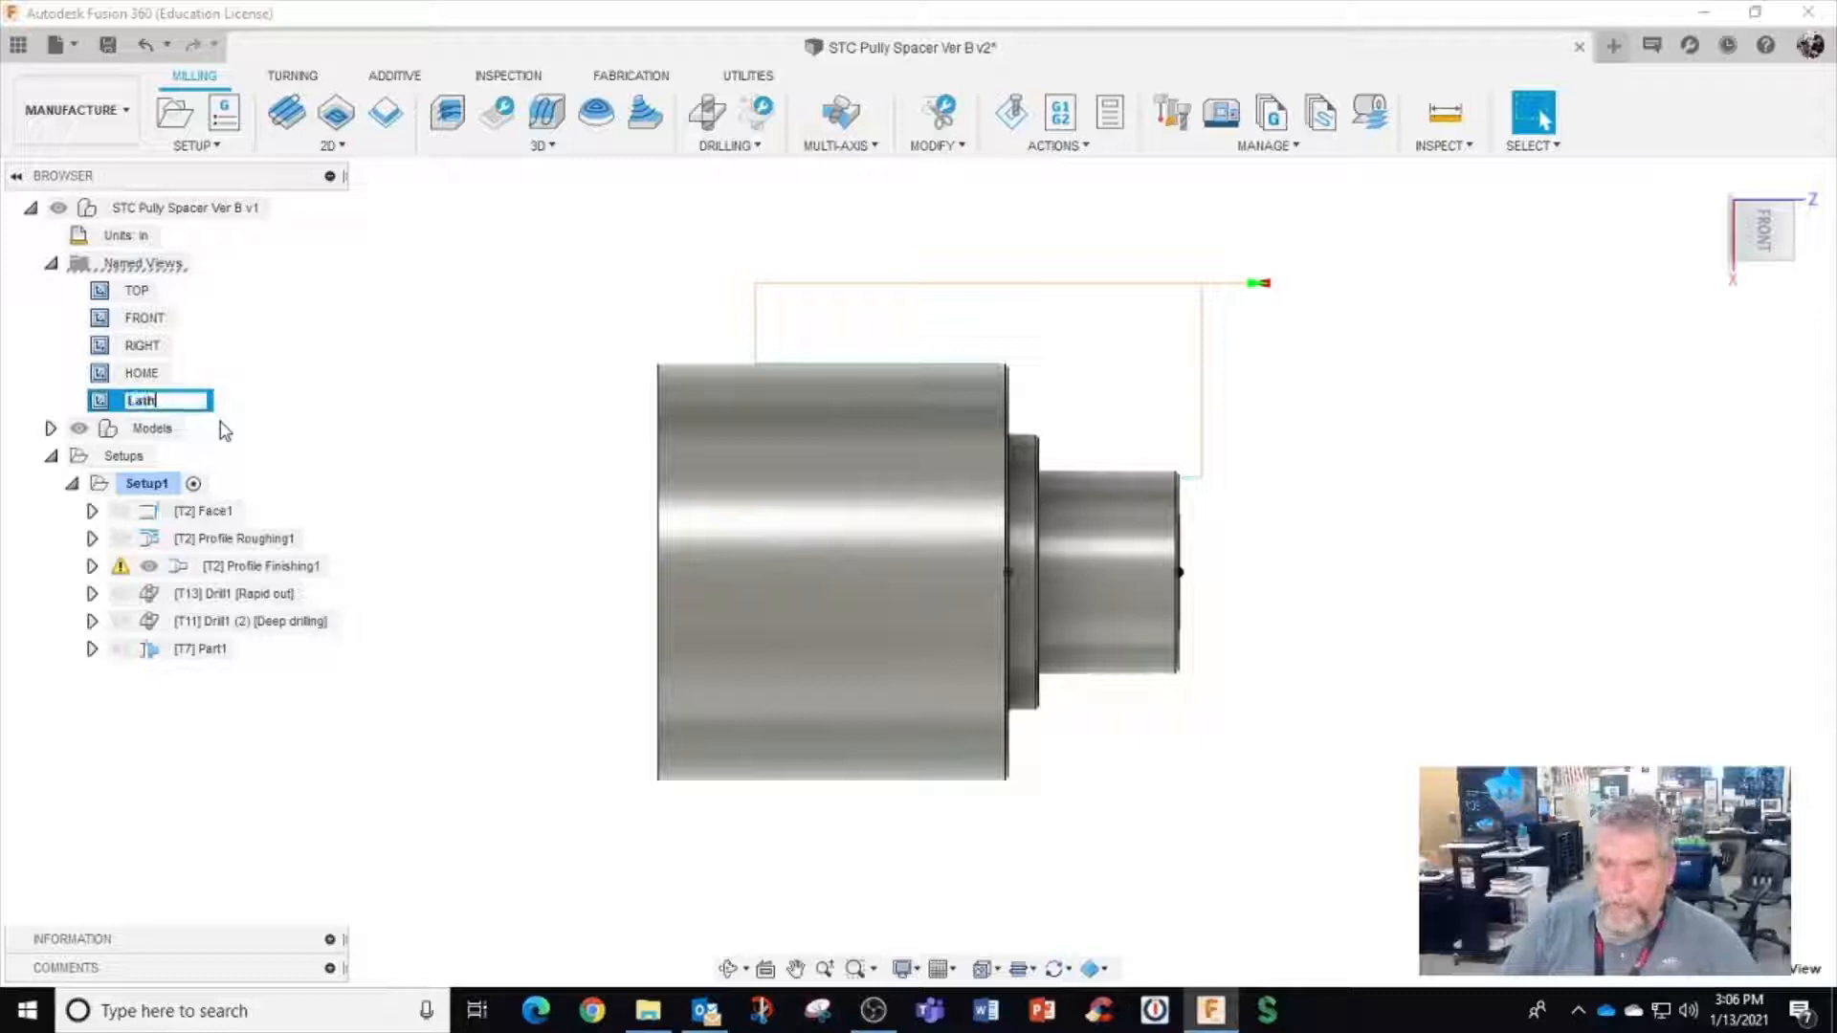
{"action": "type", "text": "e"}
{"action": "left_click", "coordinate": [553, 374]}
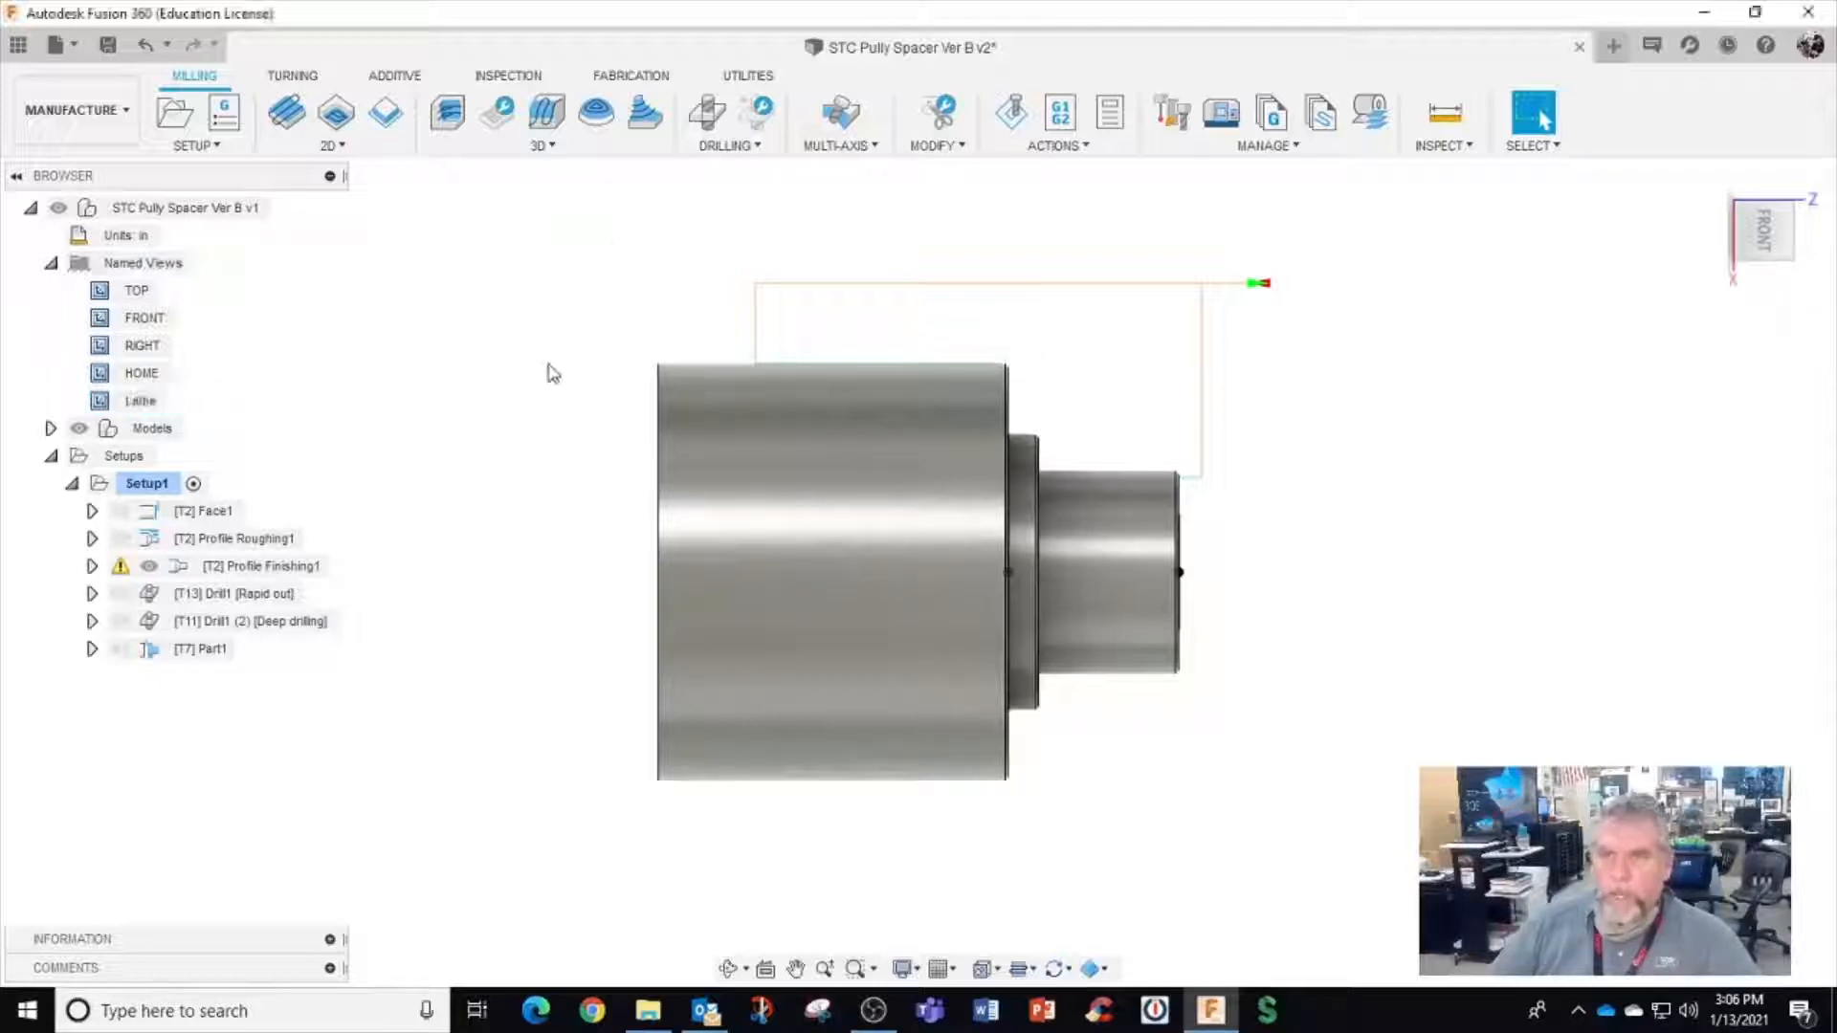
Orbit to an angled view showing the part's bored end and save it as a named view called "Lathe Iso"
{"action": "left_click", "coordinate": [985, 672]}
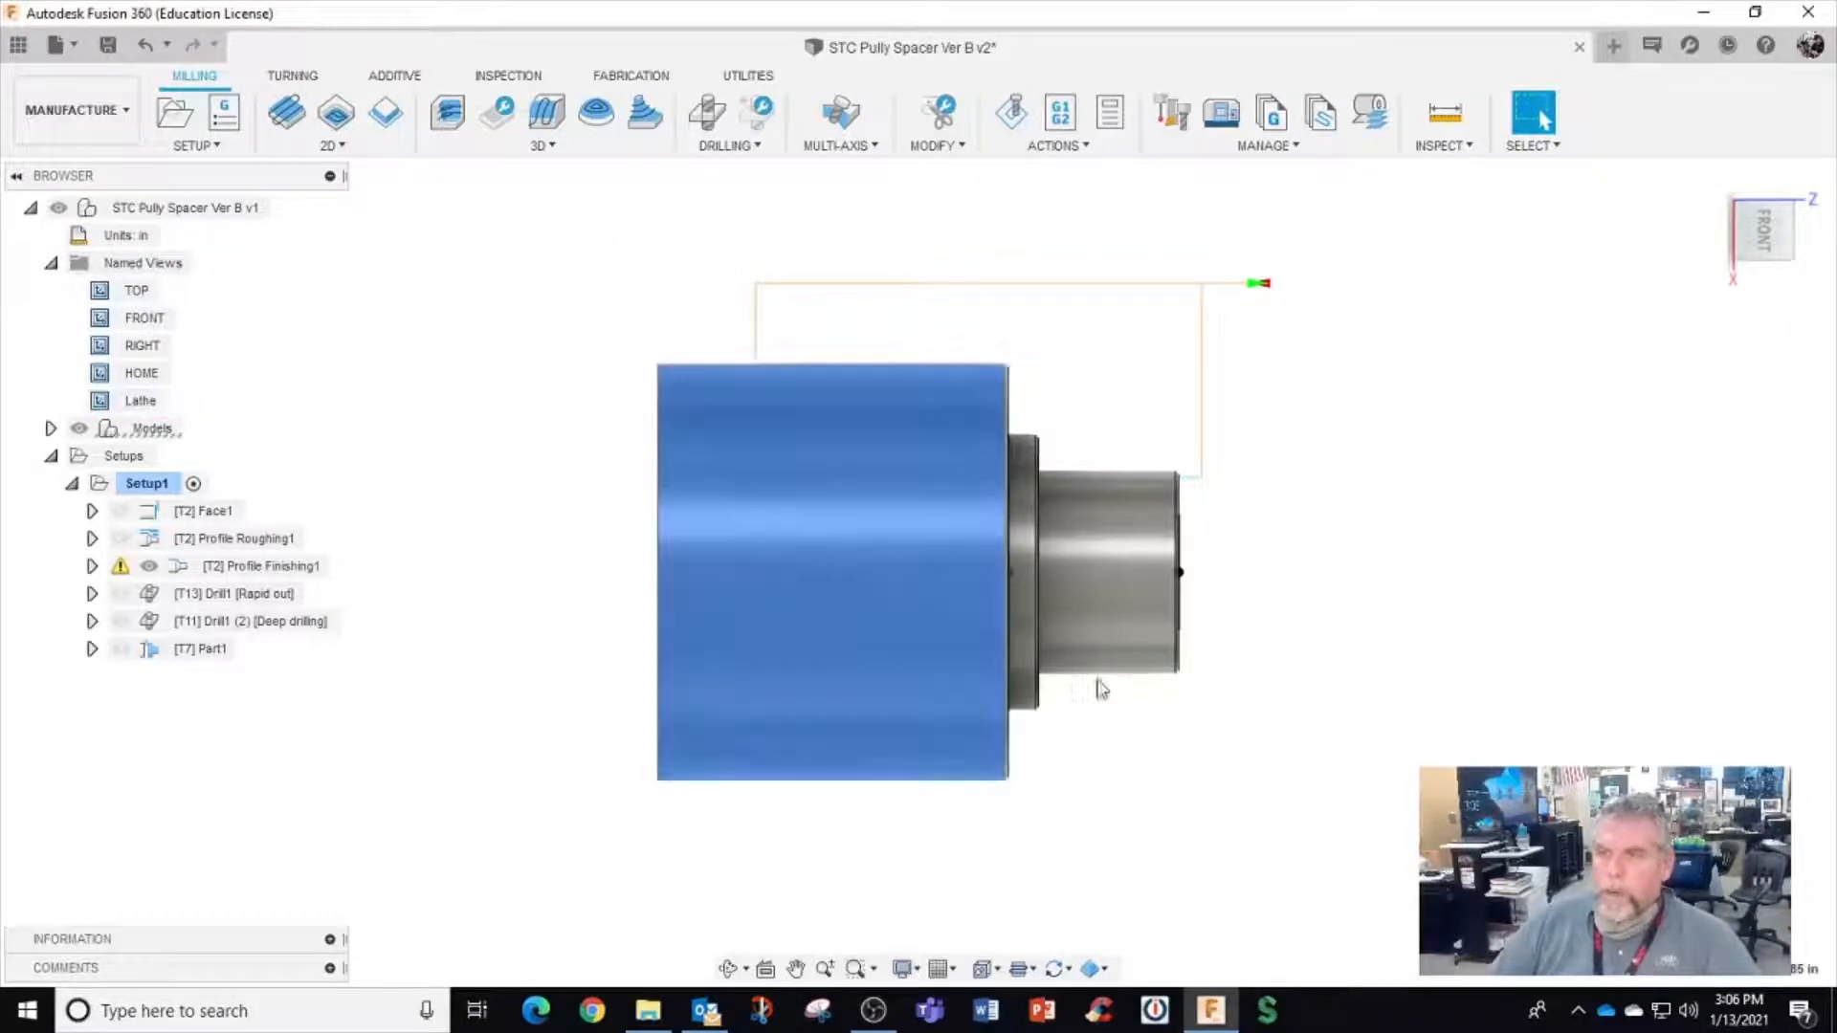
{"action": "left_click", "coordinate": [1312, 685]}
{"action": "middle_click_drag", "start_coordinate": [1312, 685], "coordinate": [1240, 798], "text": "shift"}
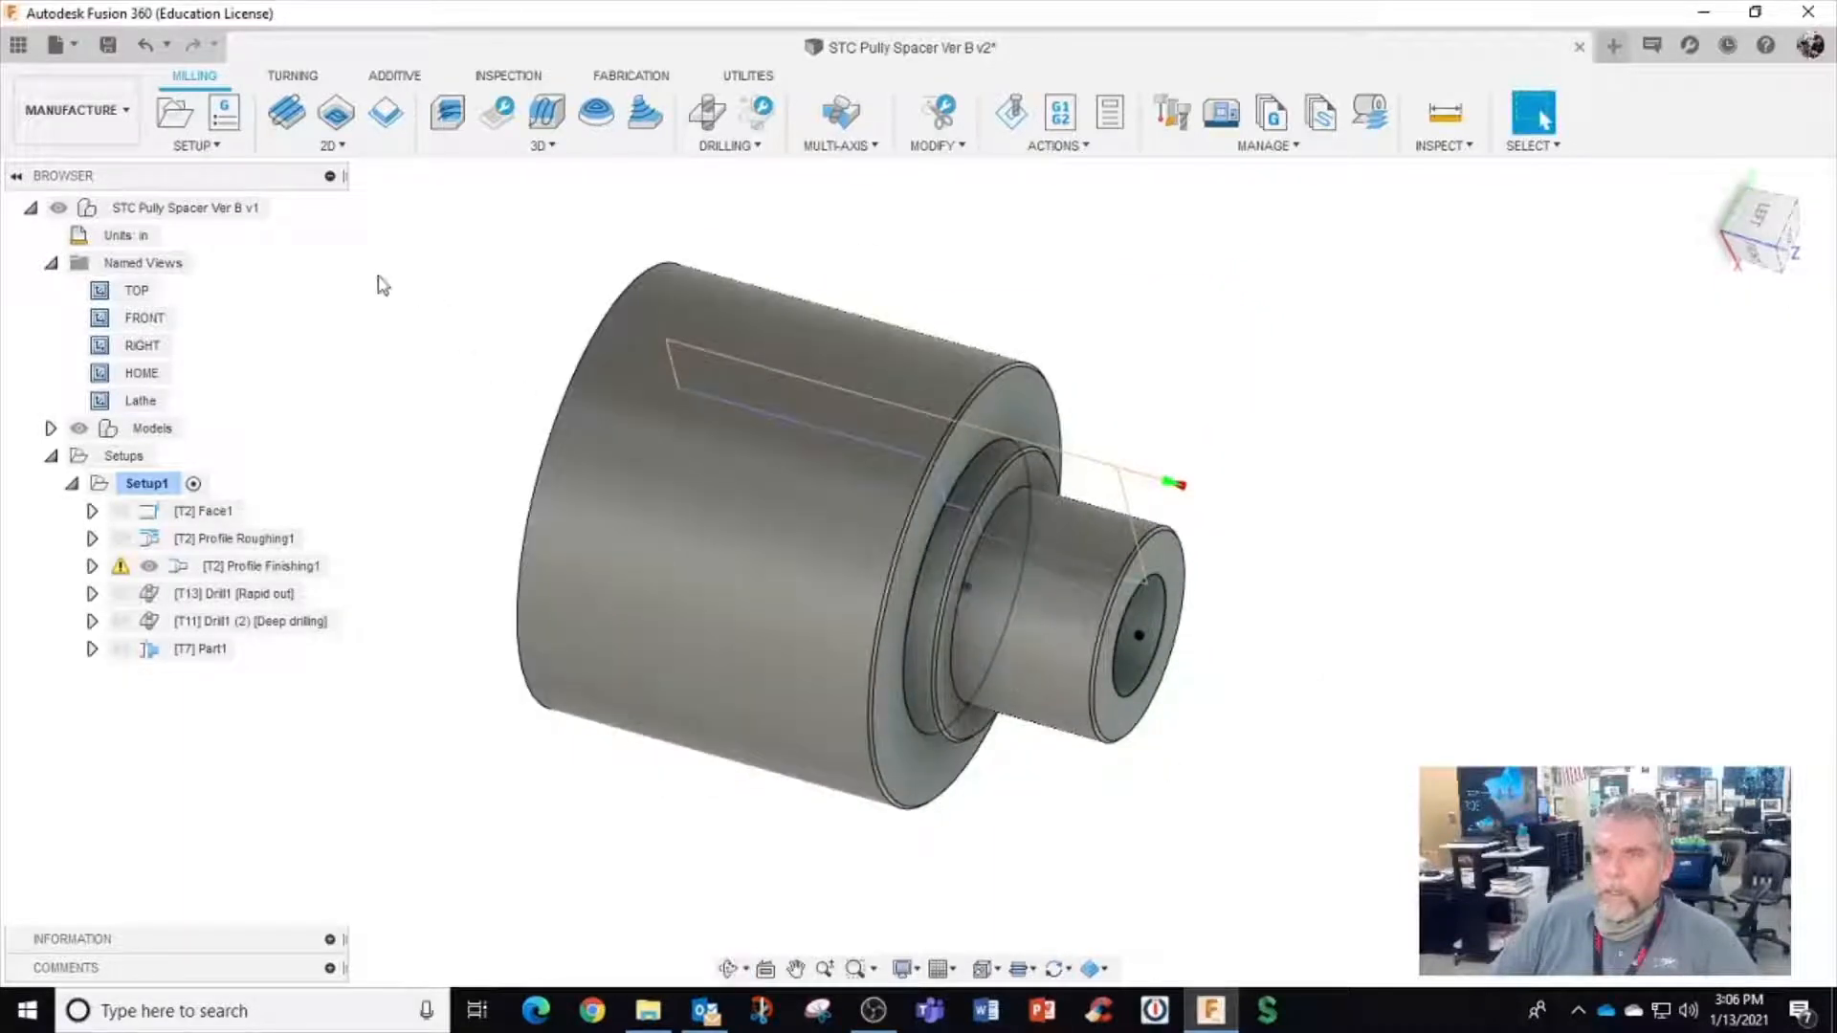
{"action": "left_click", "coordinate": [182, 267]}
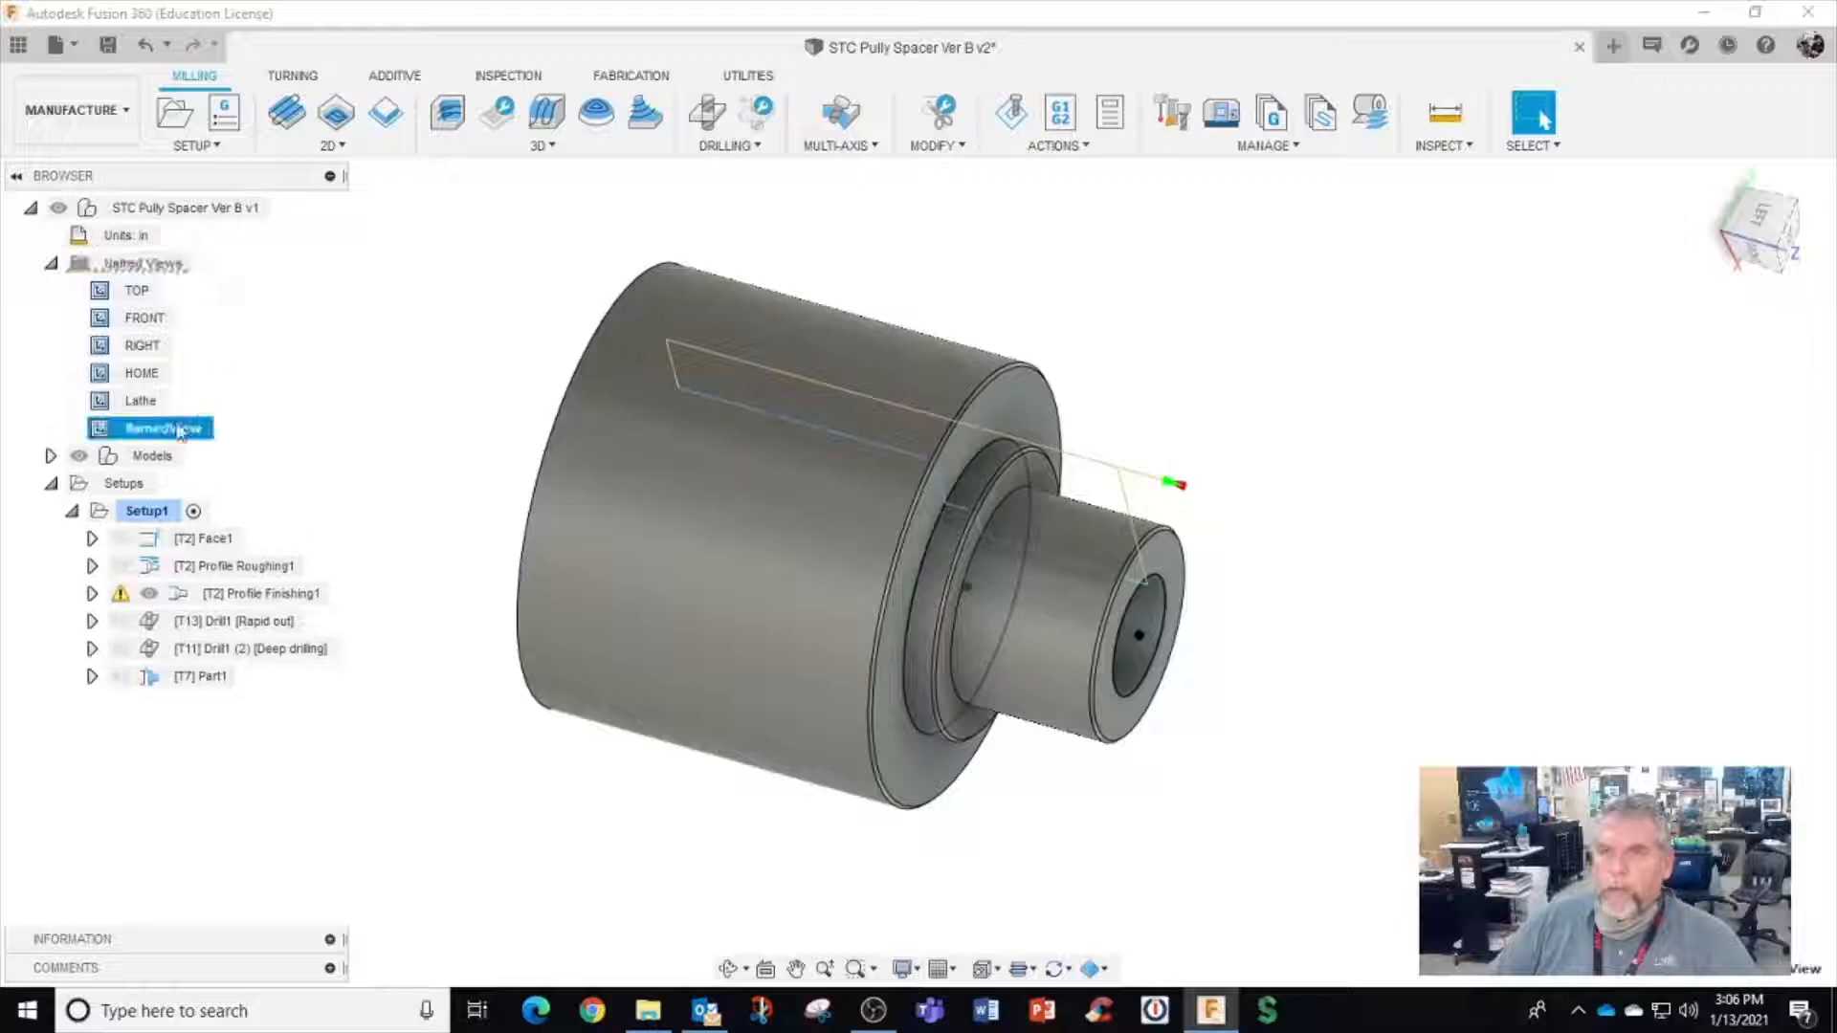
{"action": "double_click", "coordinate": [169, 429]}
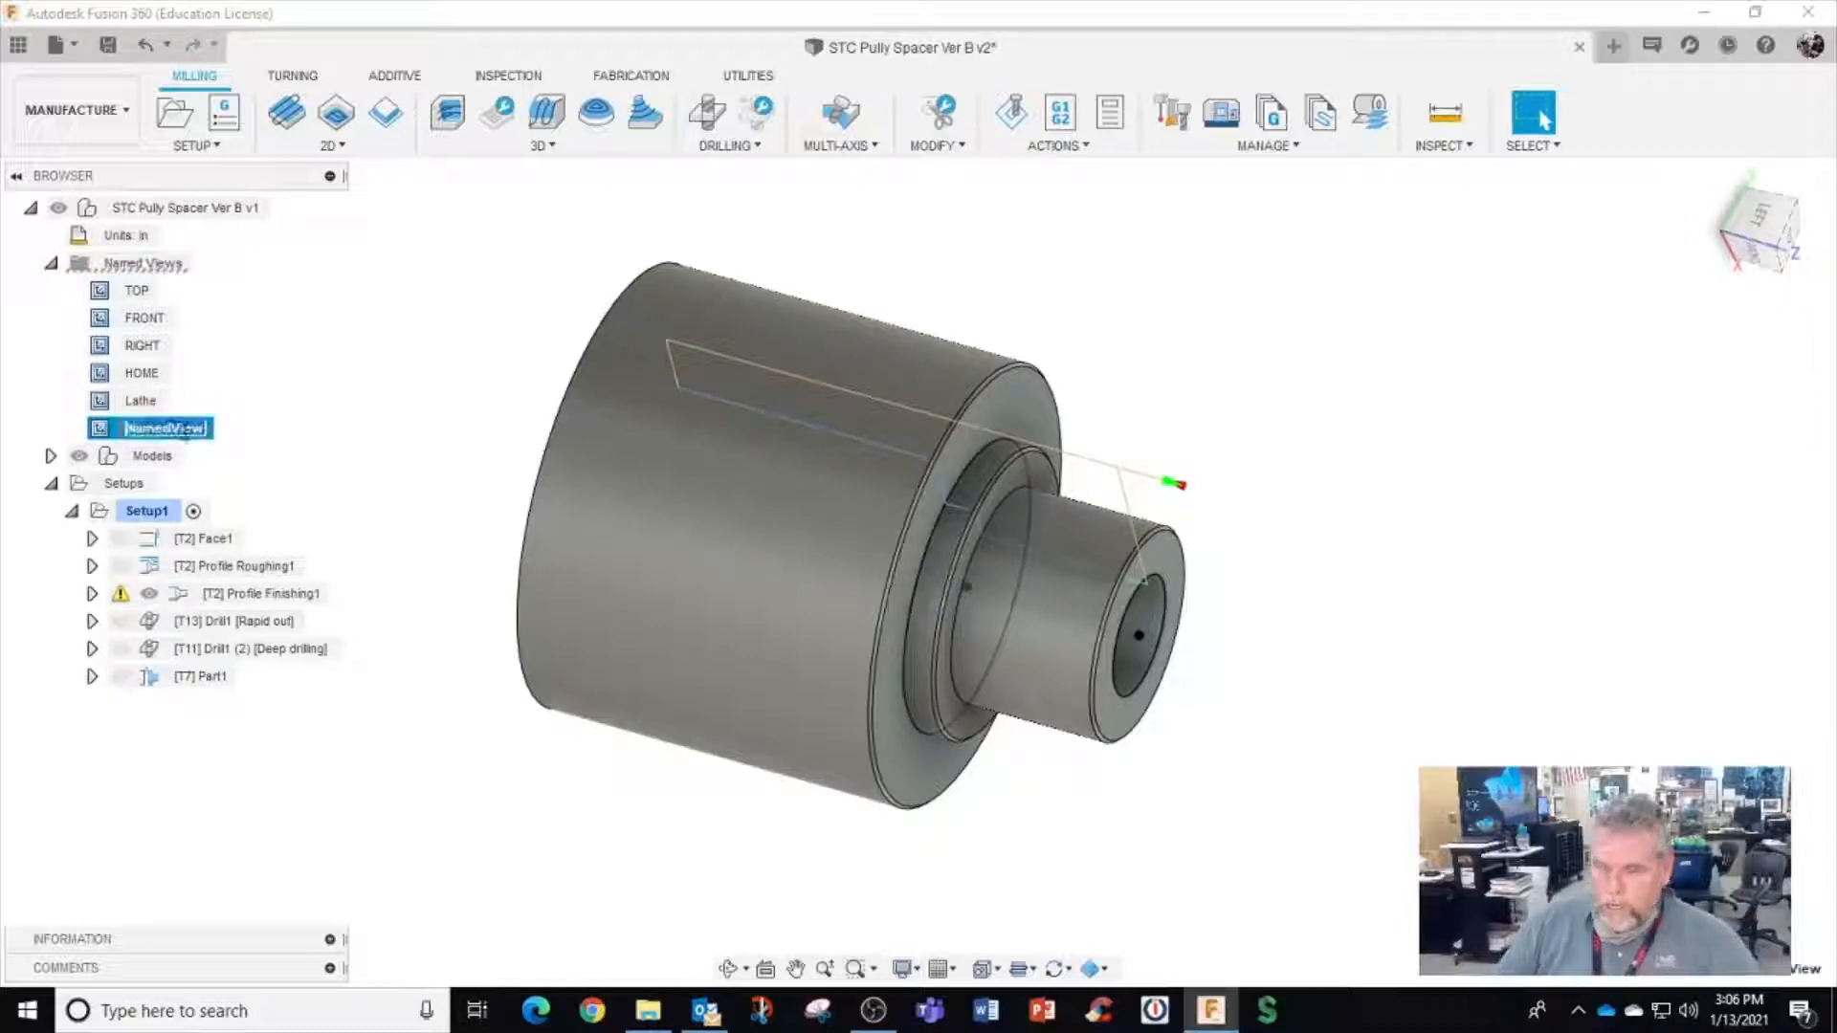
{"action": "type", "text": "Lat"}
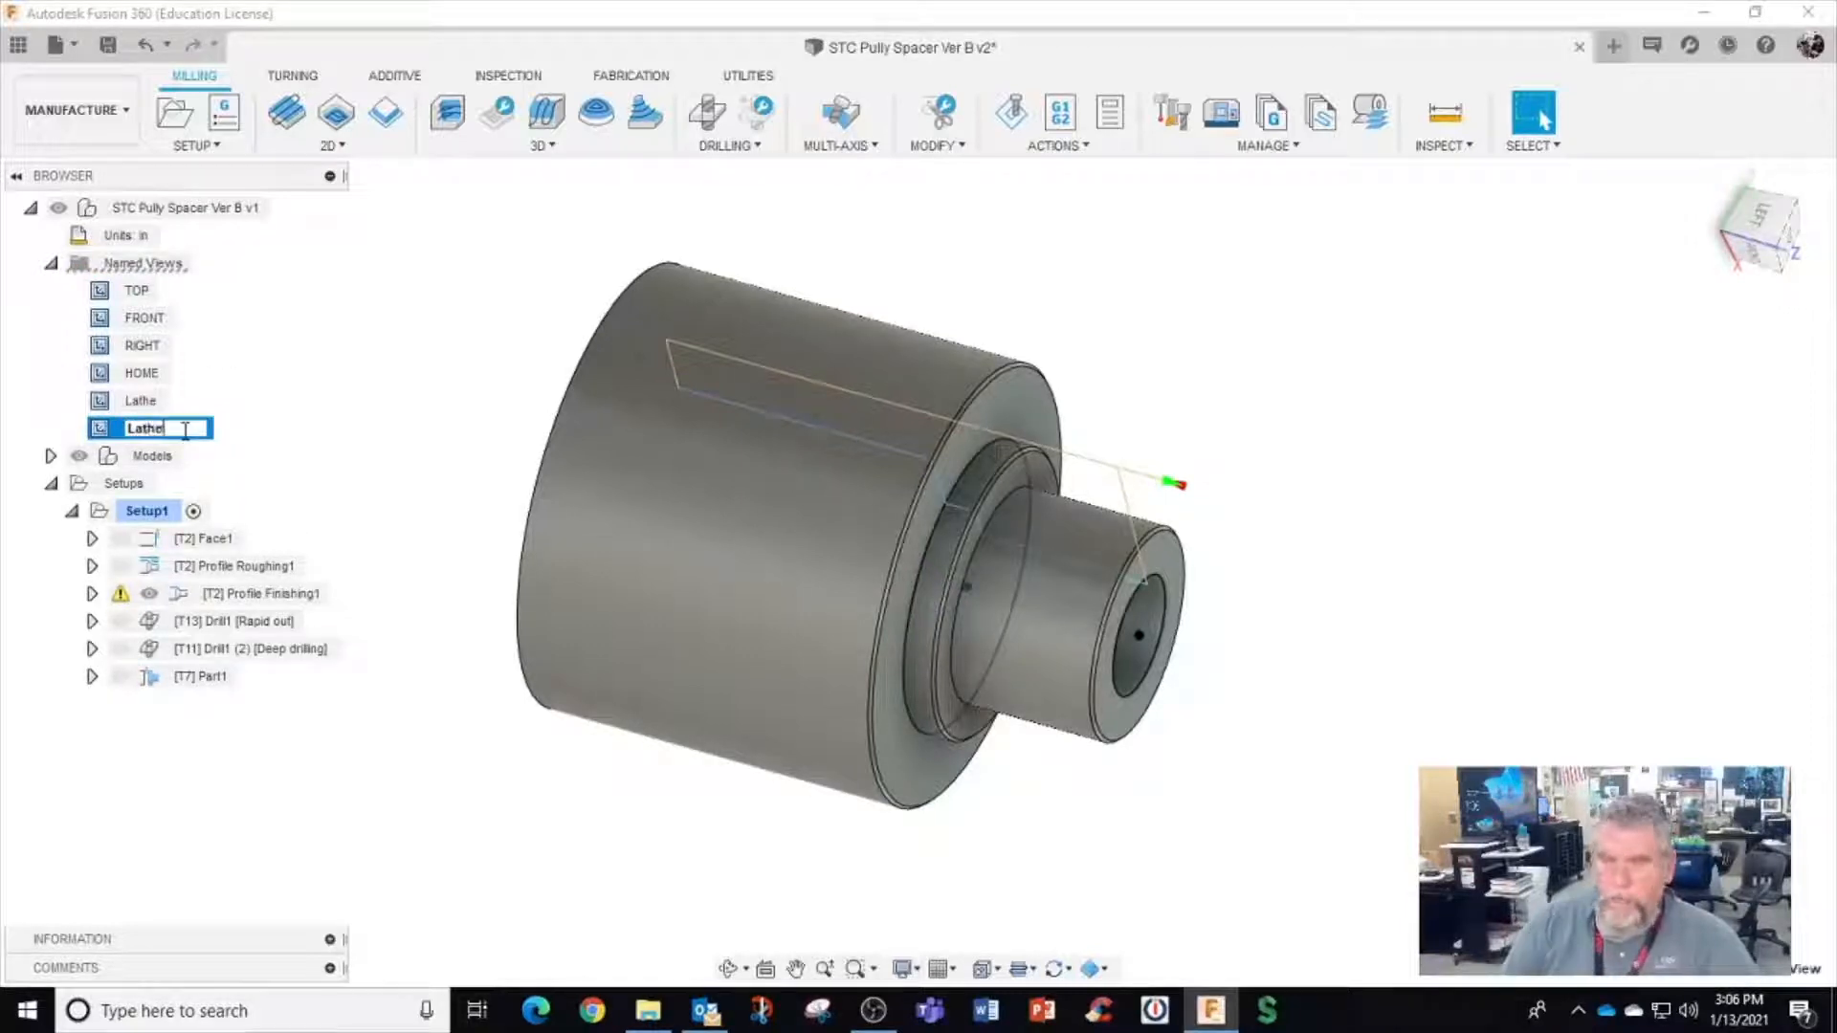
{"action": "type", "text": "he"}
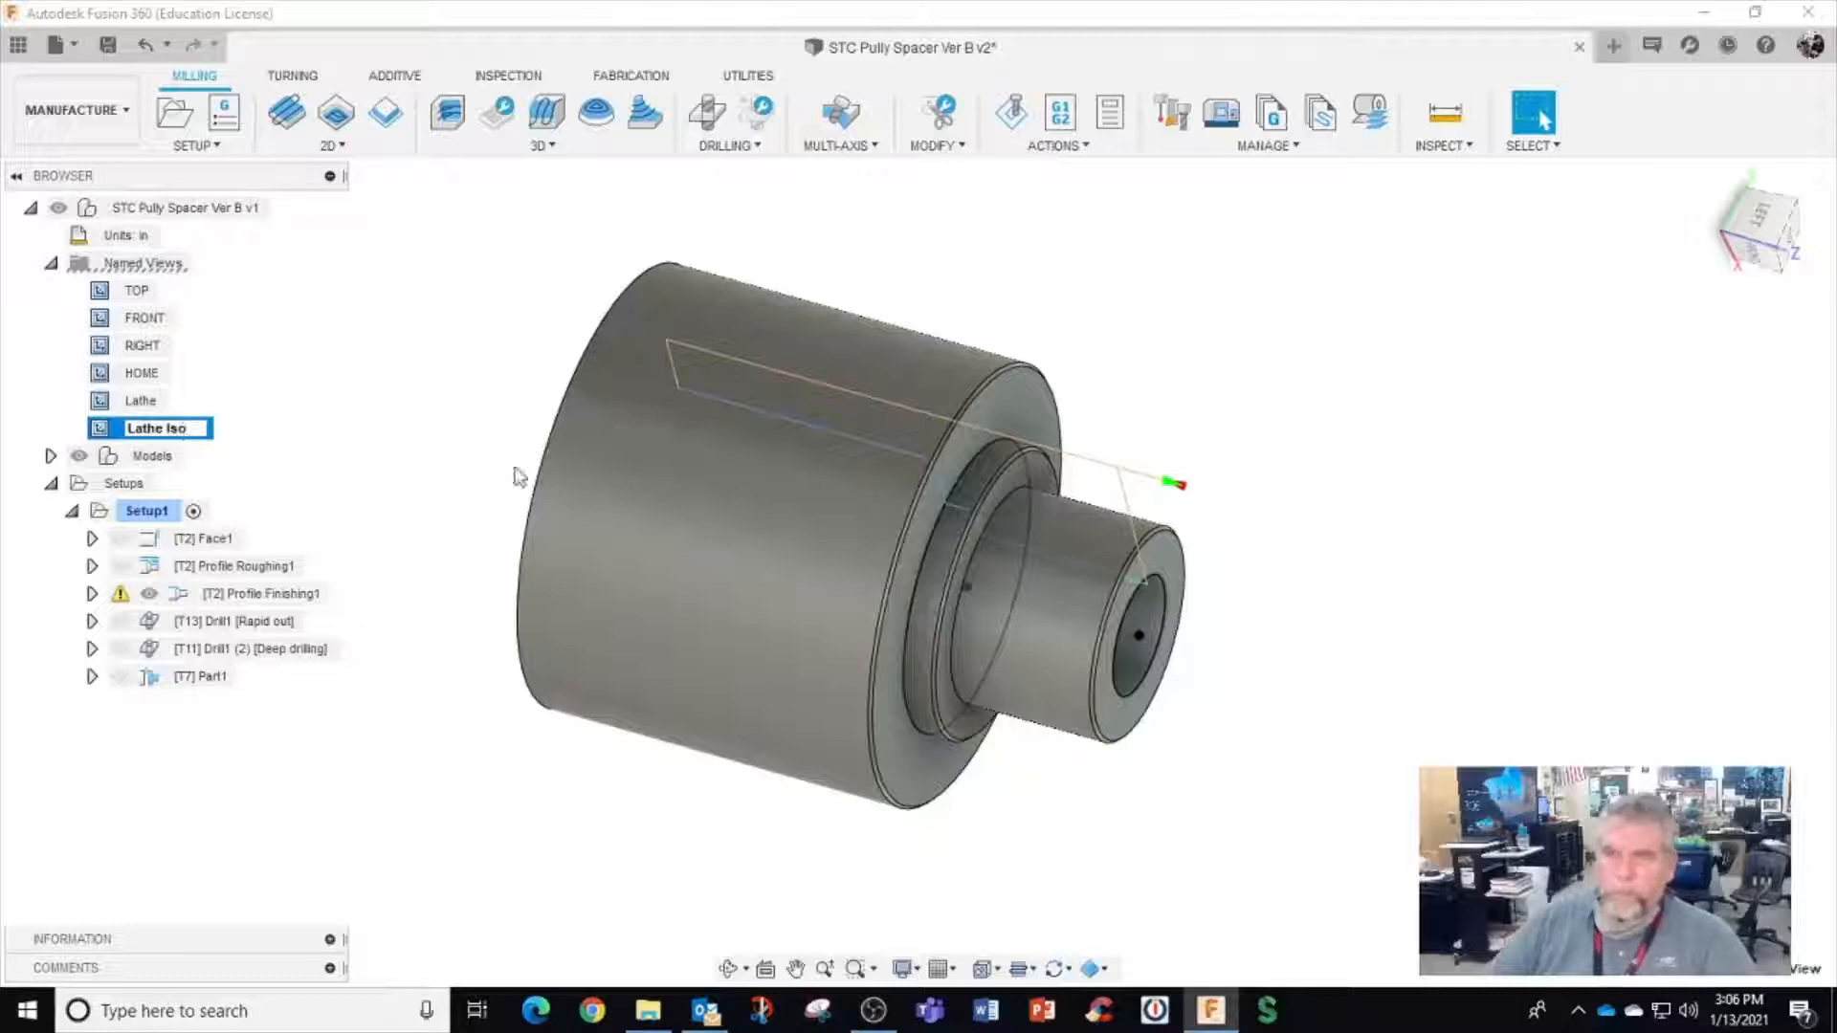
{"action": "key", "text": "Return"}
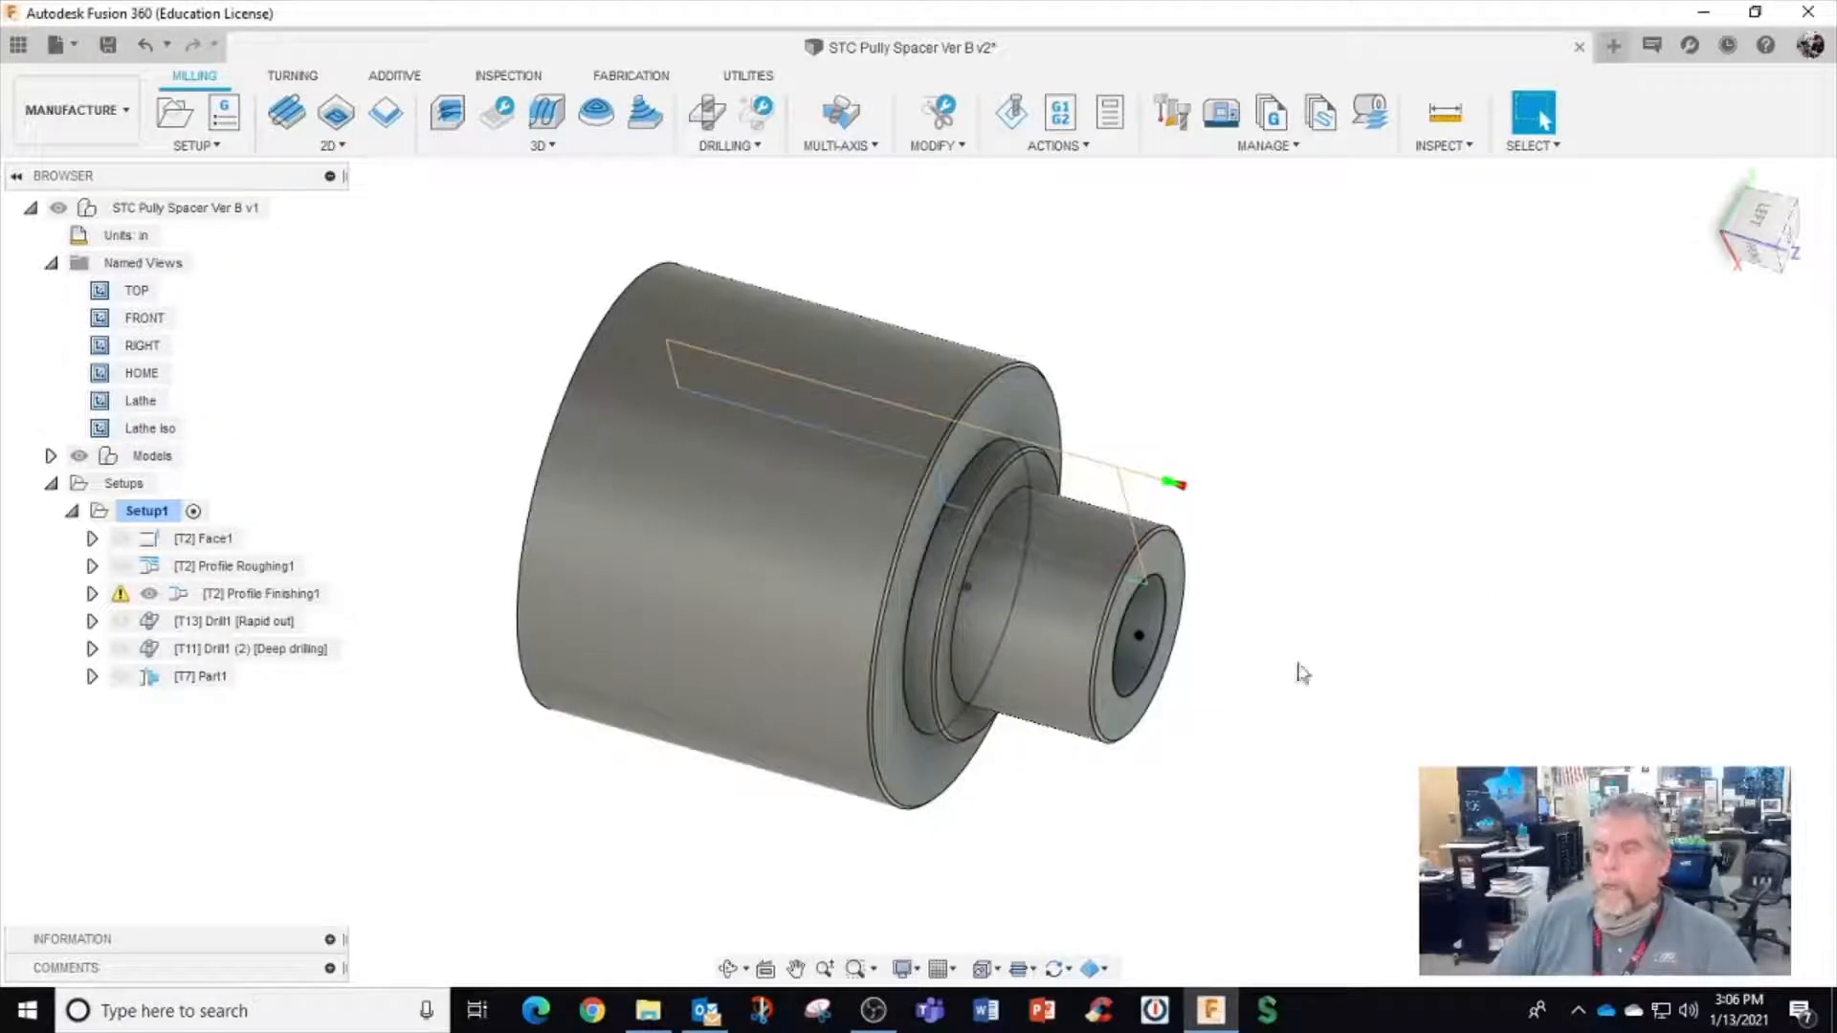
Open the Face1 operation for editing and clear the offset of its Model front setting
{"action": "middle_click_drag", "start_coordinate": [845, 767], "coordinate": [851, 725], "text": "shift"}
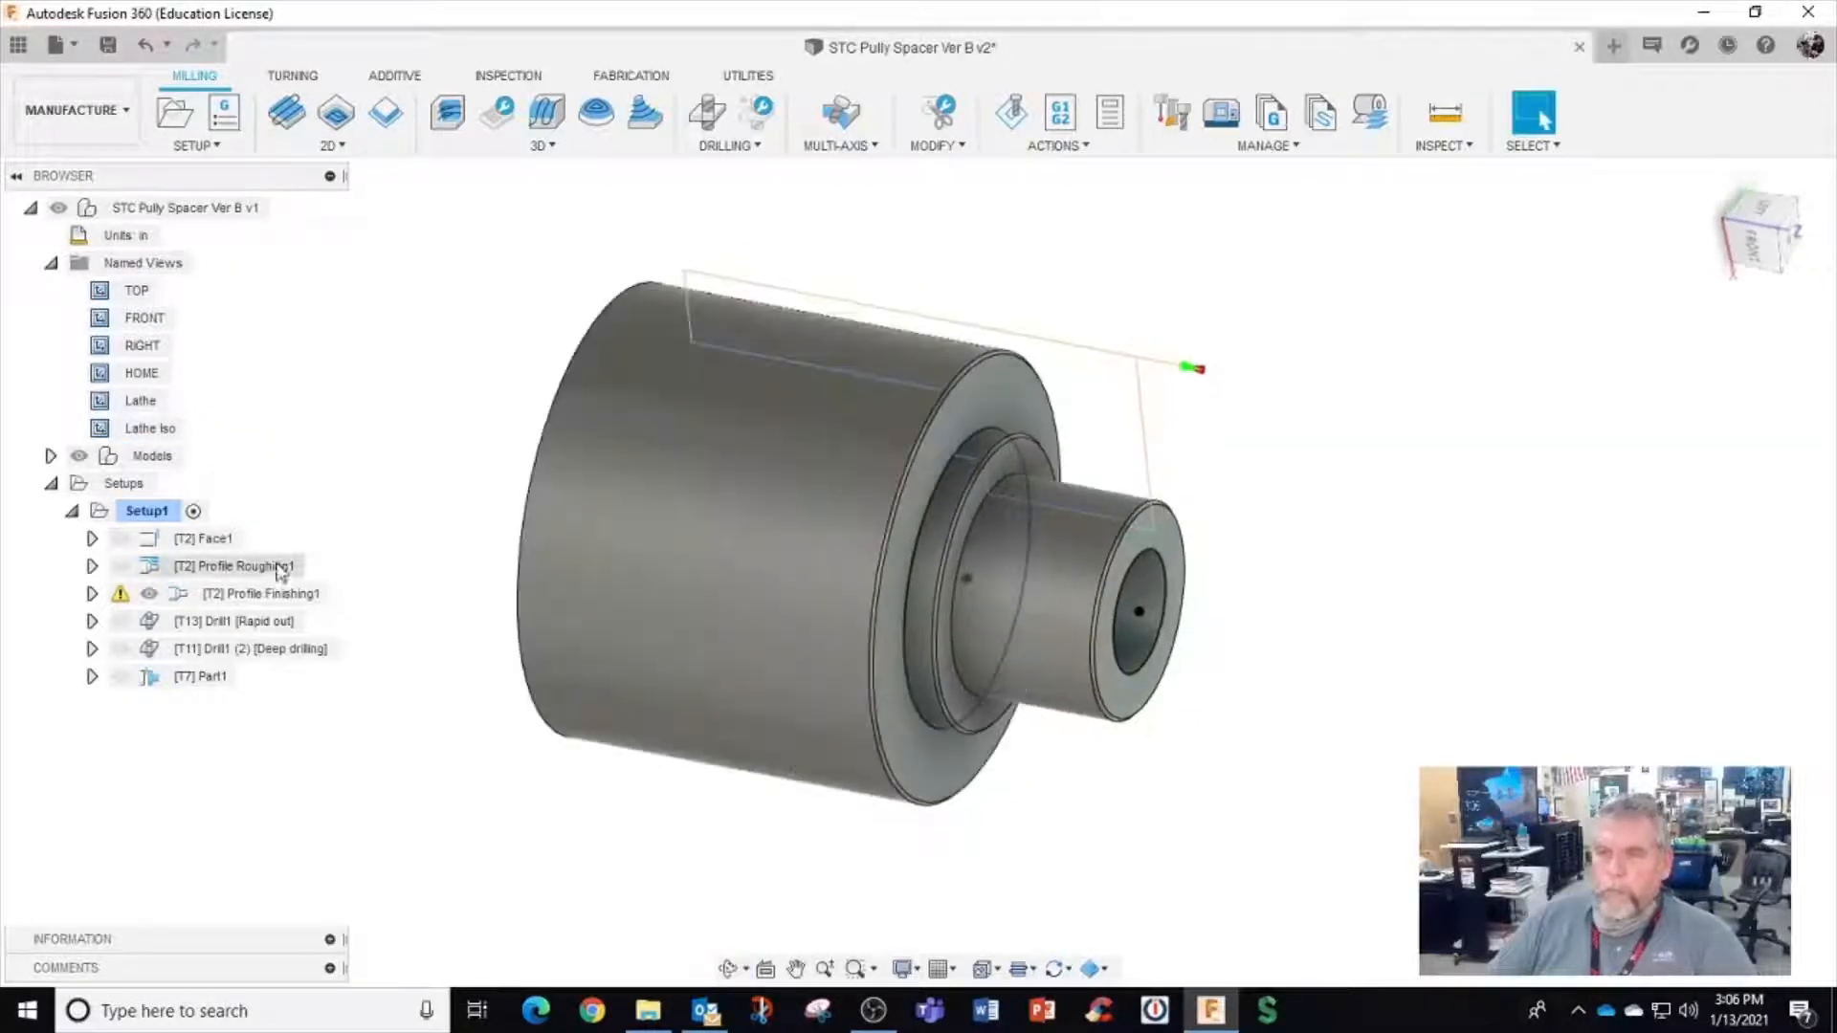
{"action": "left_click", "coordinate": [211, 539]}
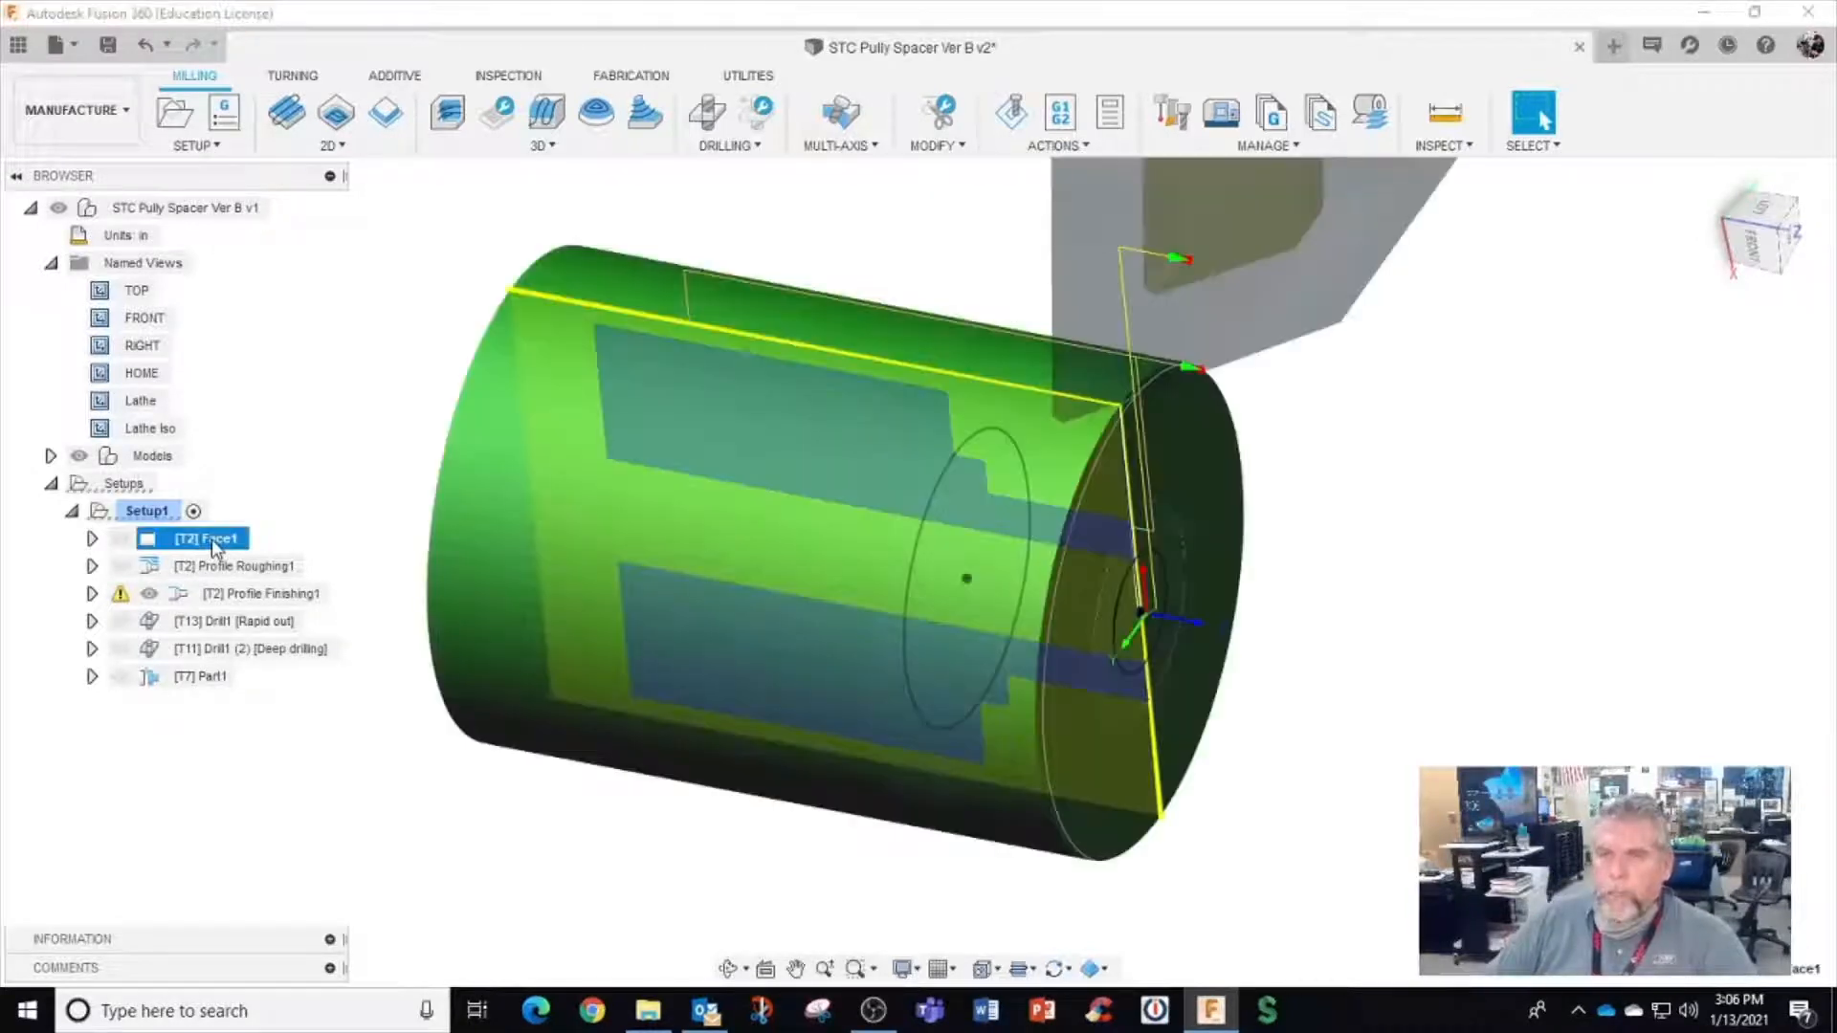
{"action": "right_click", "coordinate": [211, 538]}
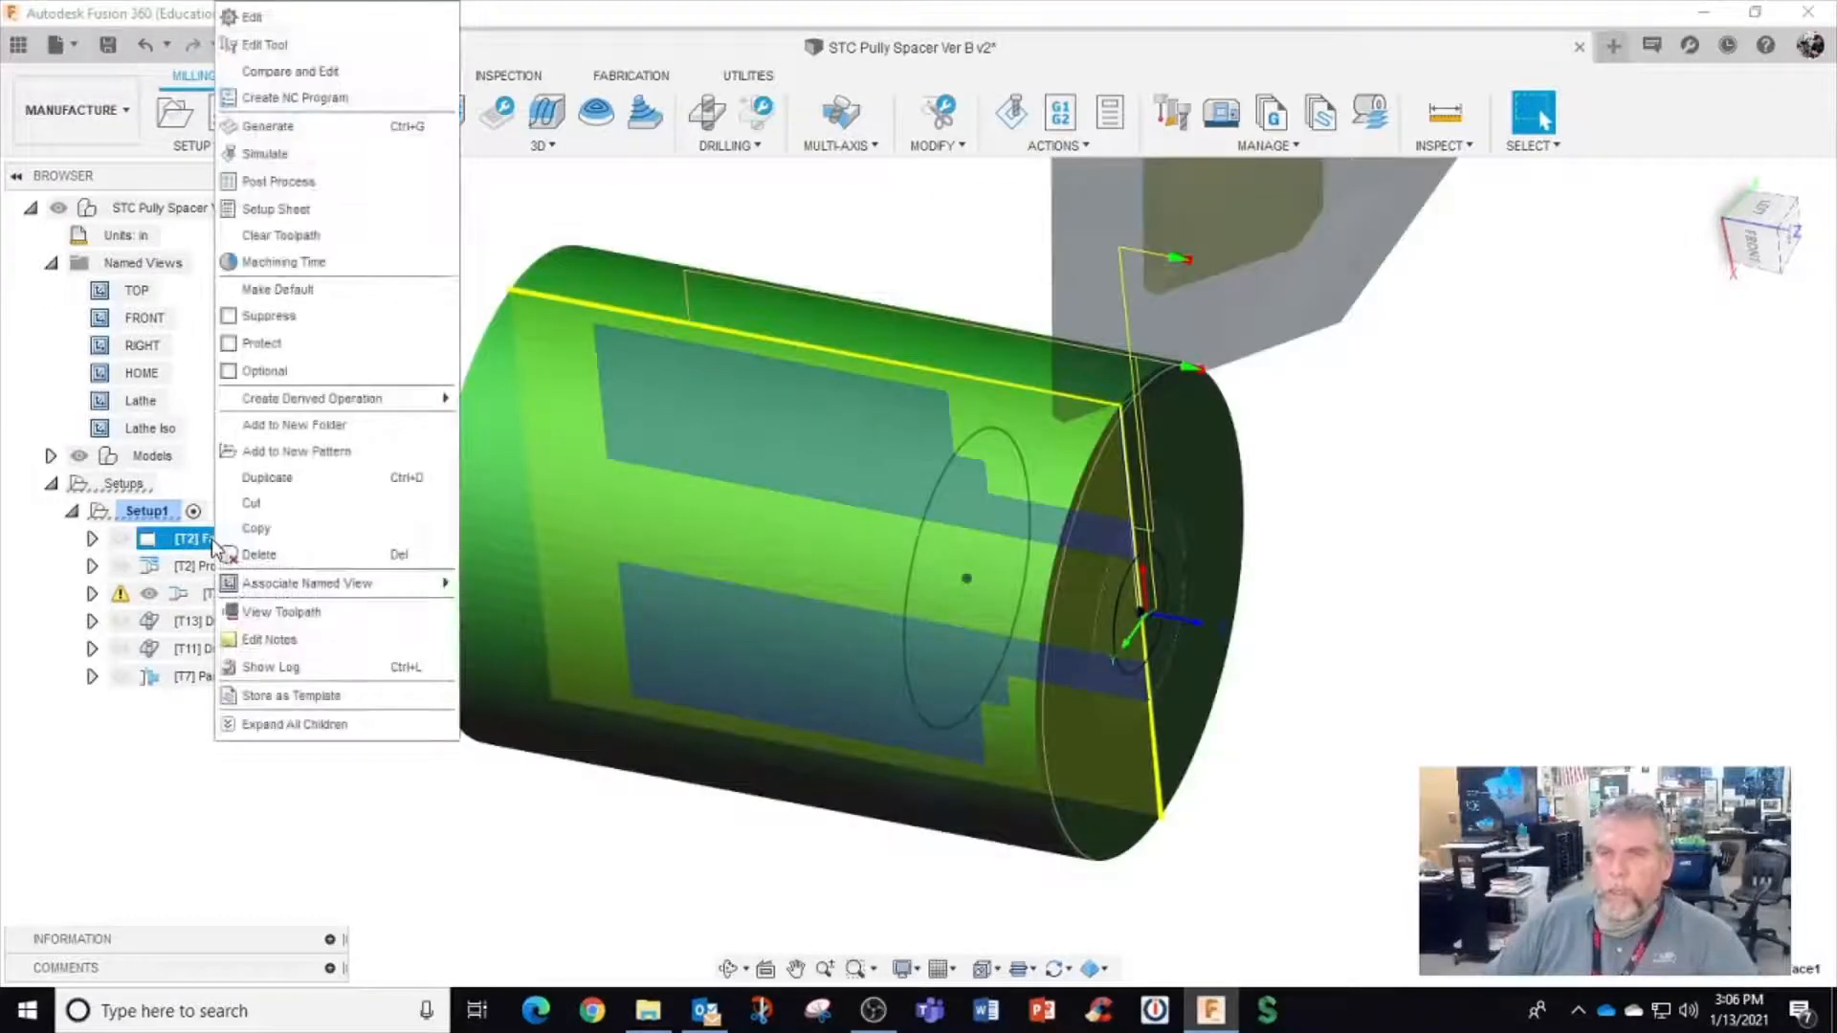
{"action": "left_click", "coordinate": [271, 20]}
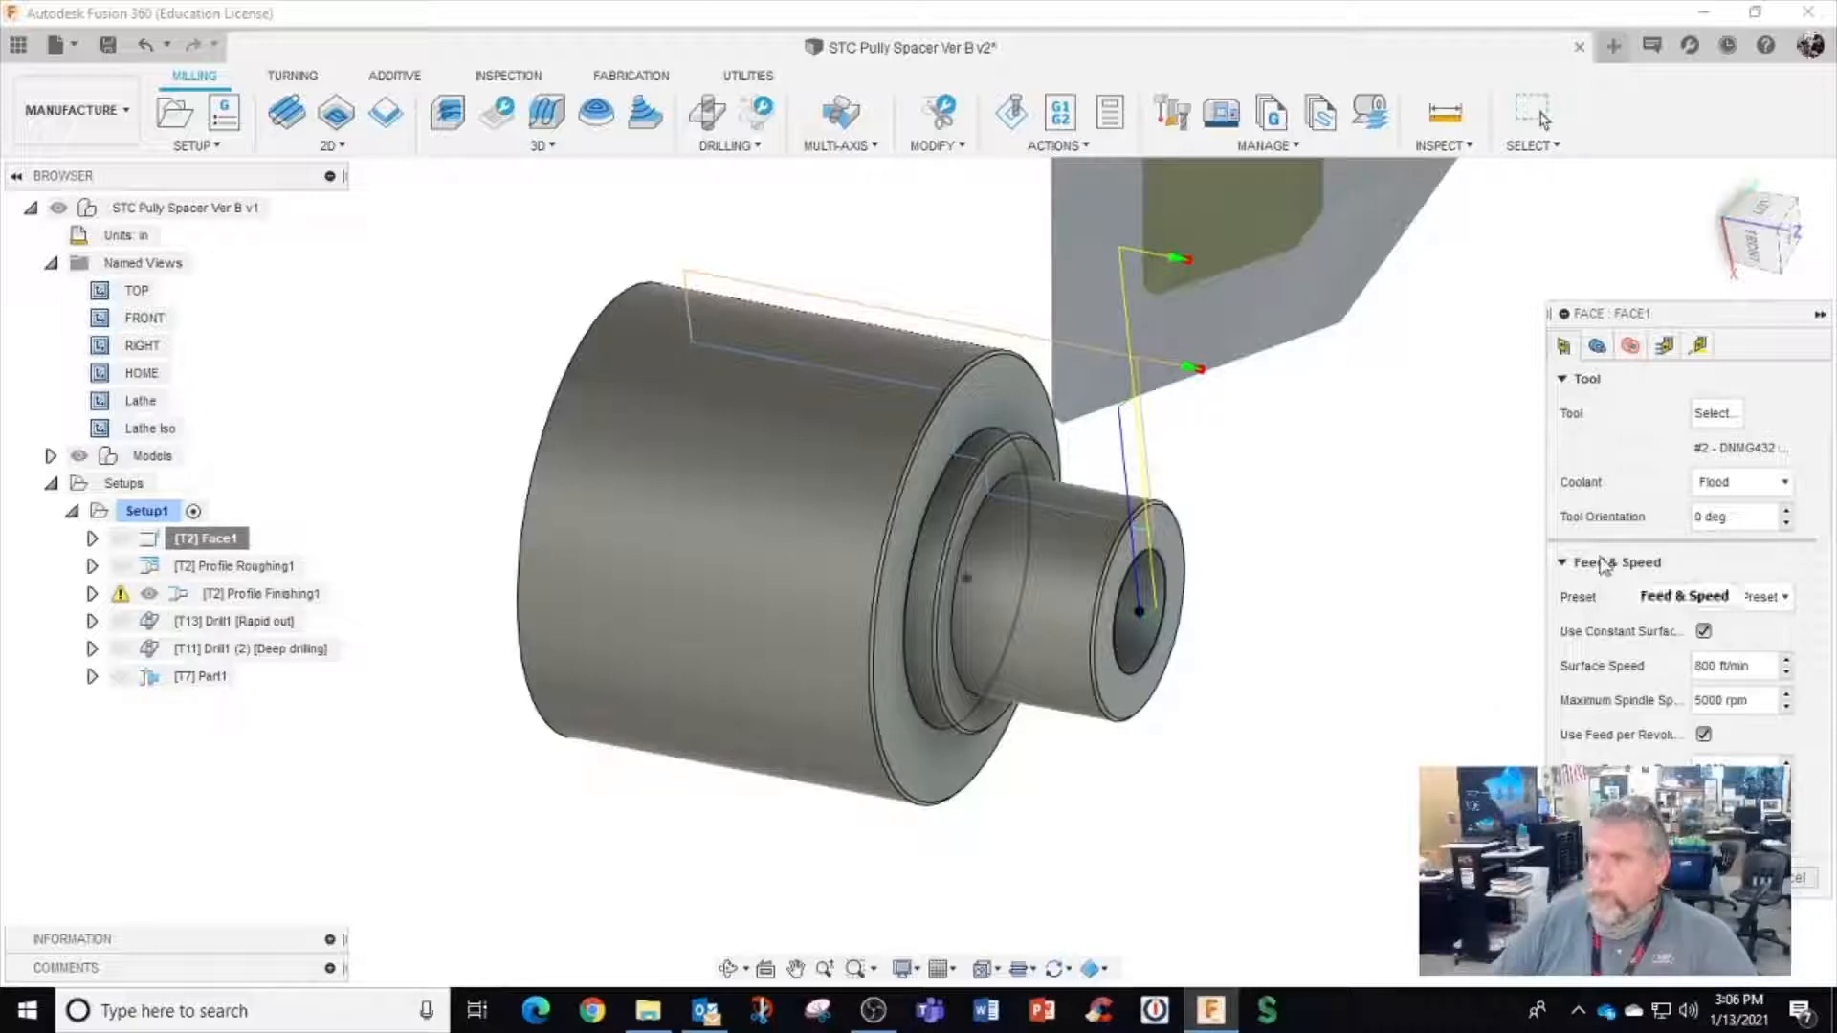
{"action": "left_click", "coordinate": [1597, 346]}
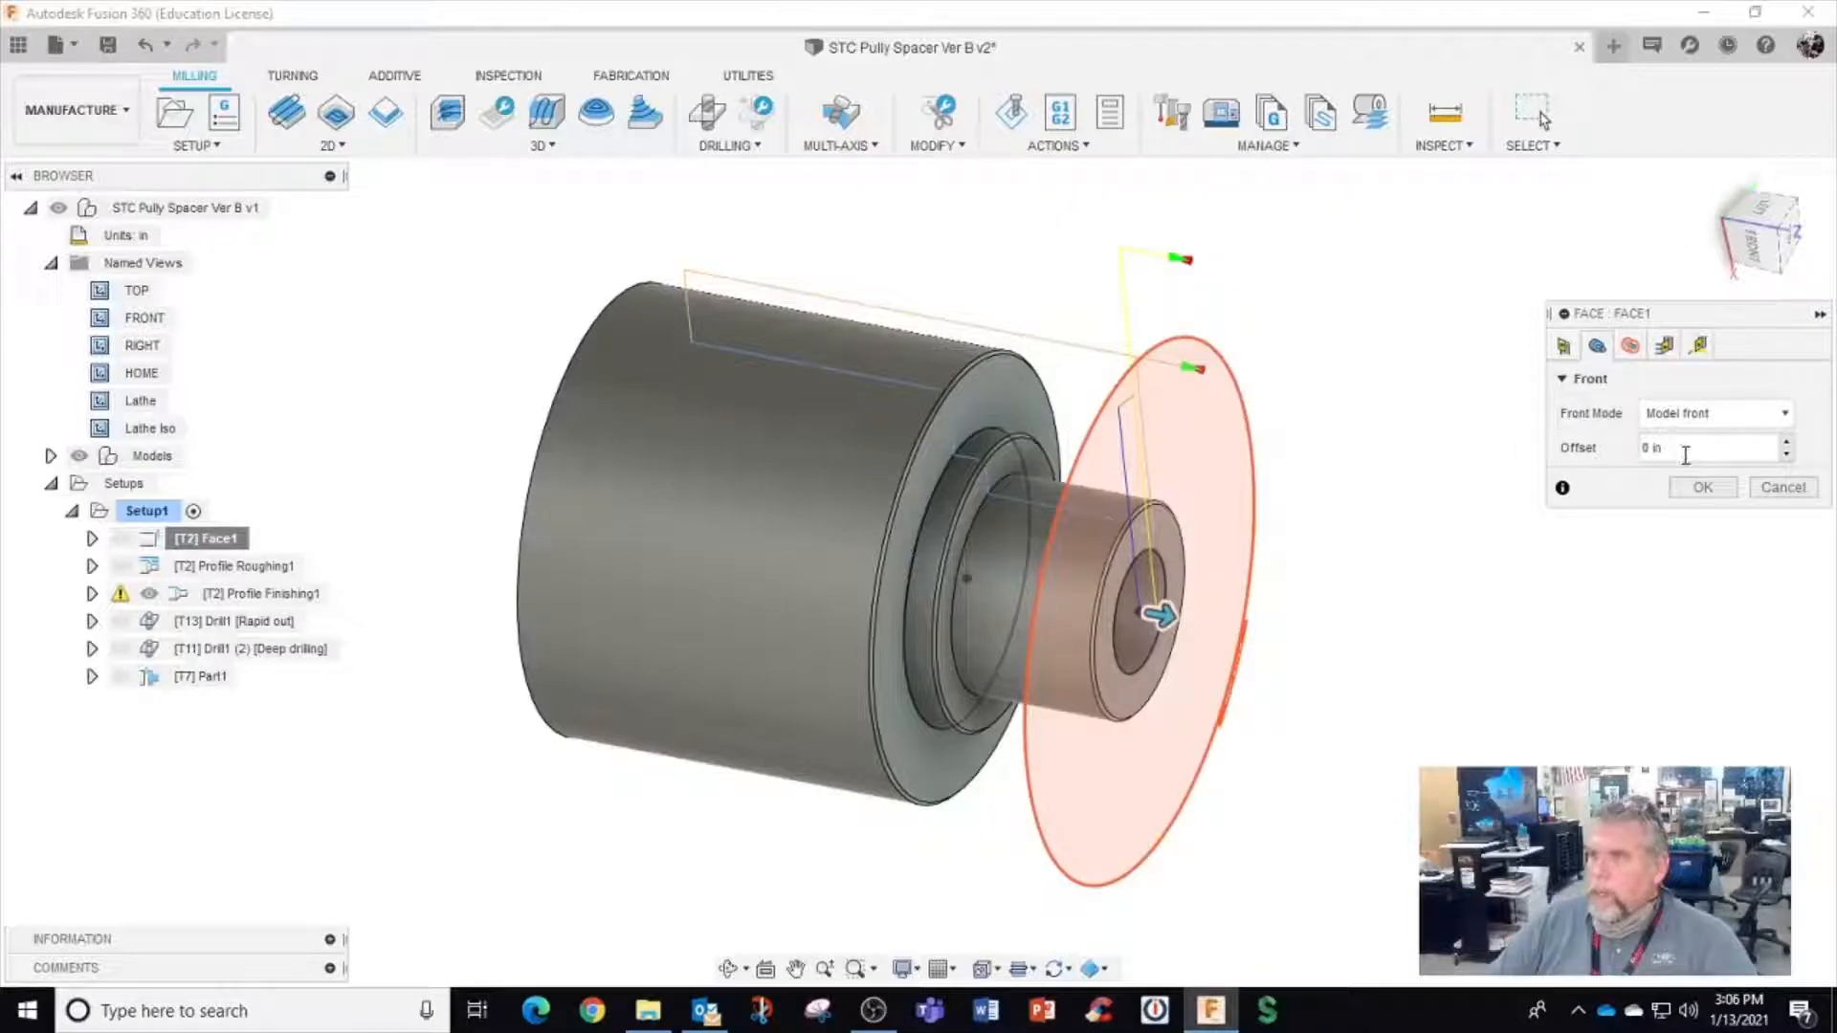
{"action": "left_click_drag", "start_coordinate": [1686, 456], "coordinate": [1553, 461]}
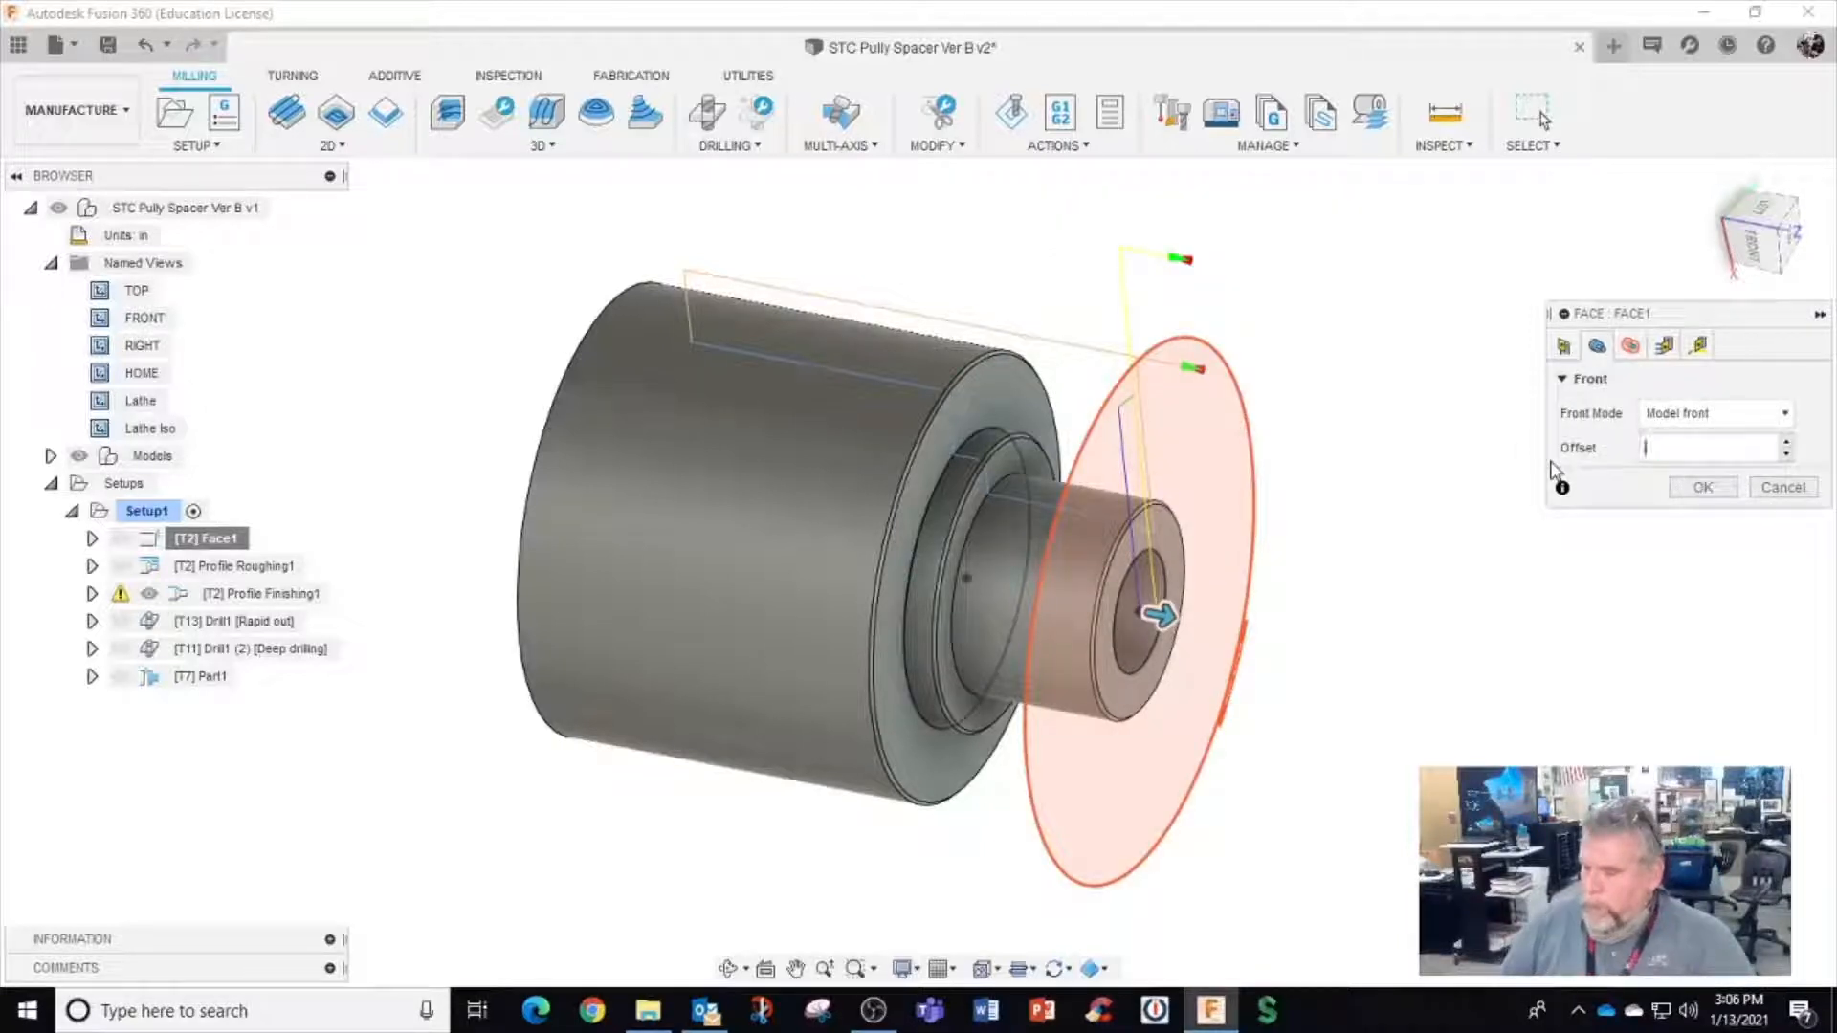
Set the Face1 clearance radius to be referenced from the Stock OD
{"action": "left_click", "coordinate": [1631, 346]}
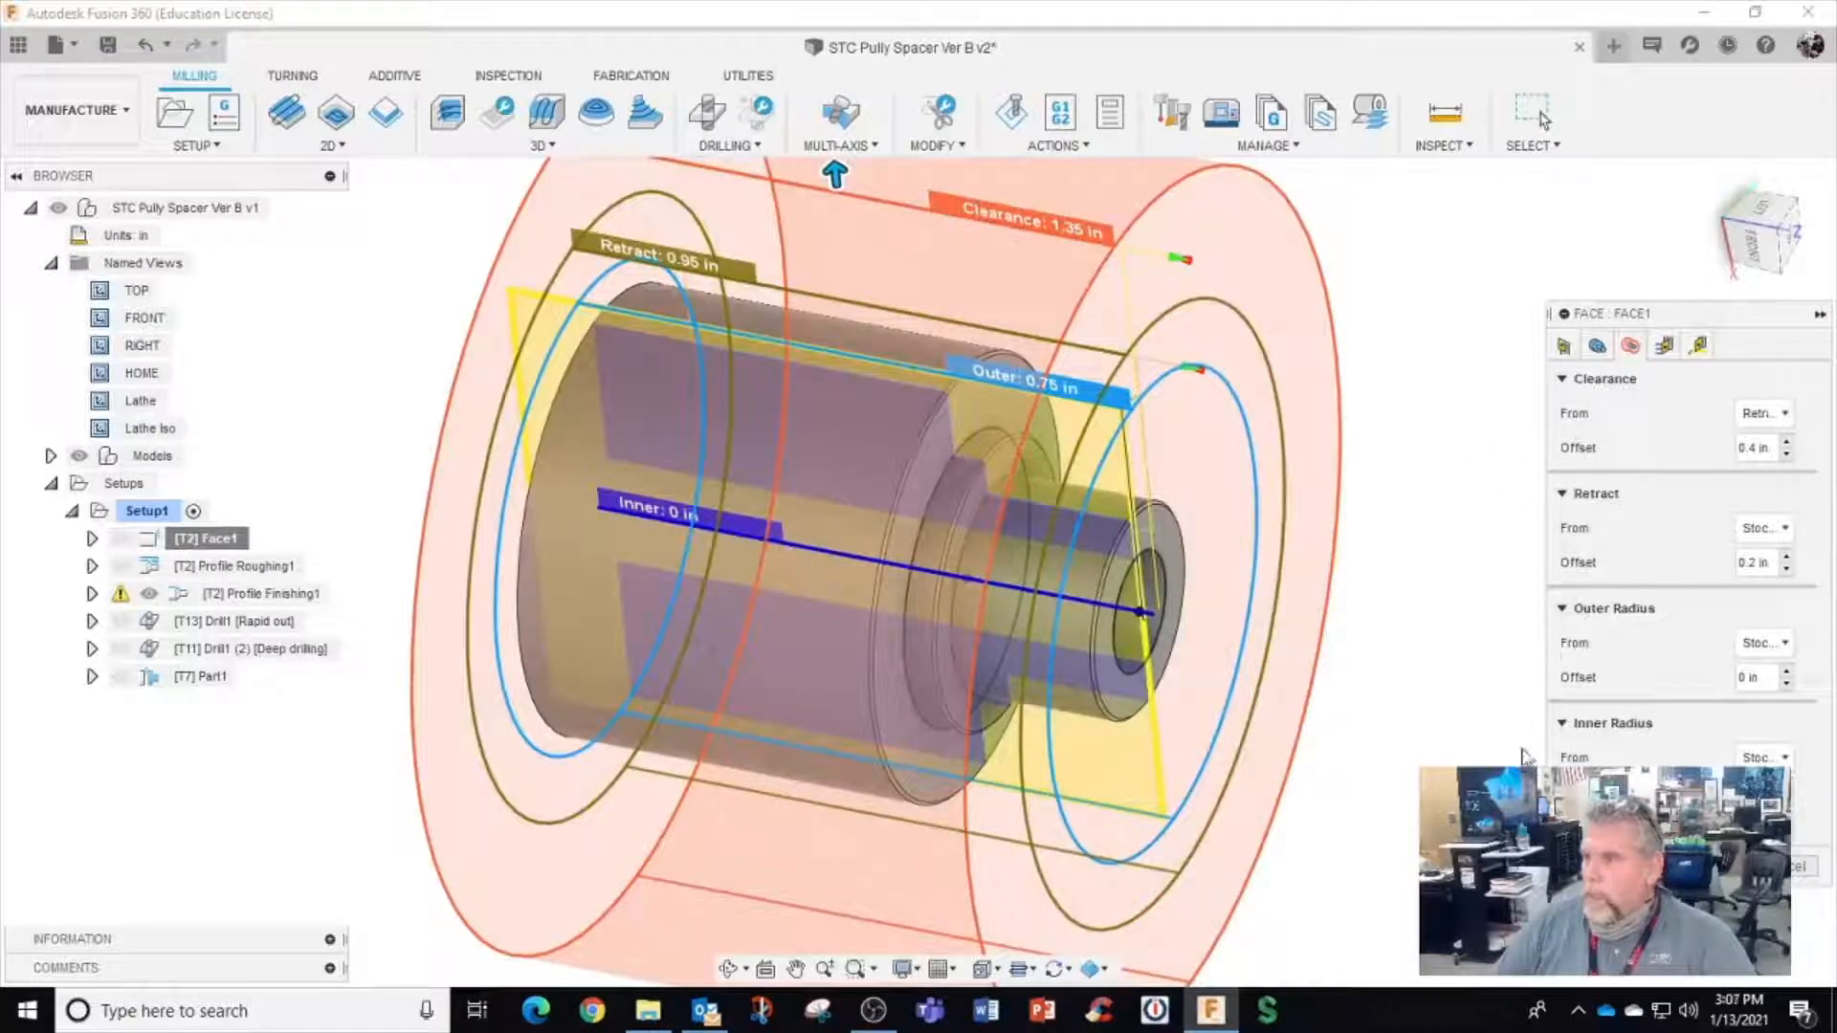
{"action": "left_click", "coordinate": [1780, 417]}
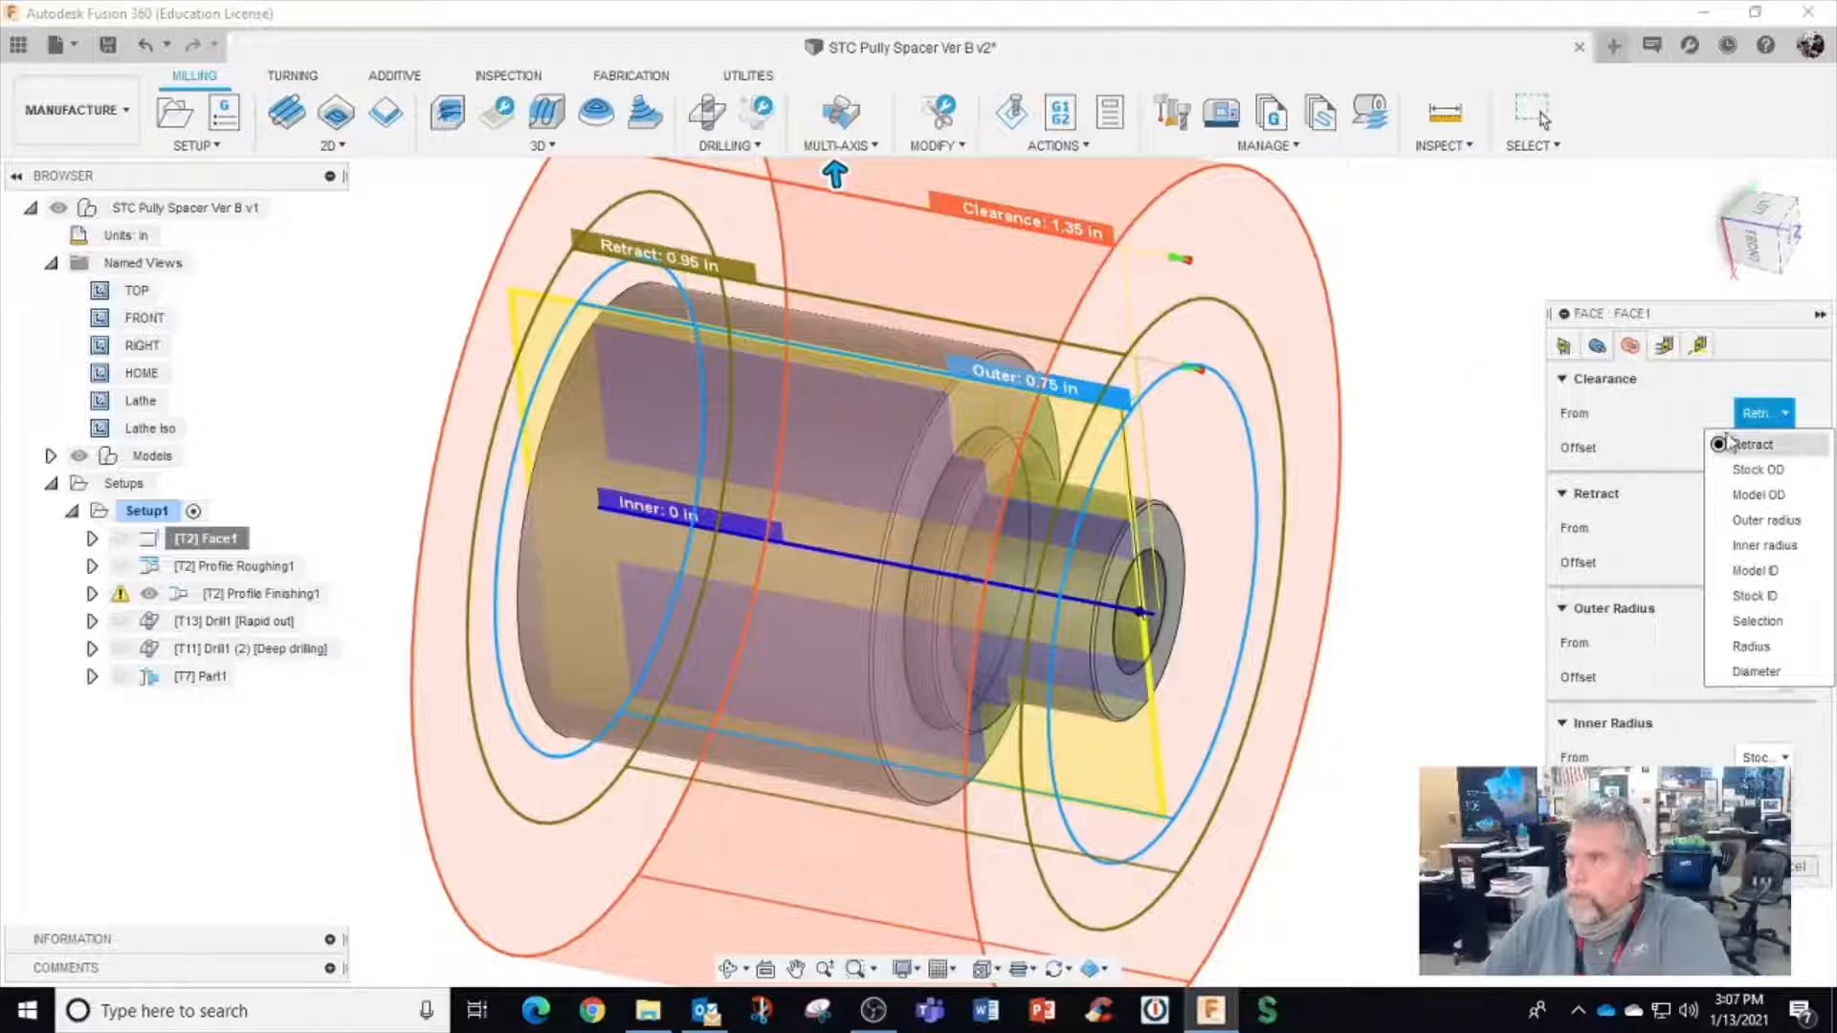
{"action": "left_click", "coordinate": [1646, 429]}
{"action": "mouse_move", "coordinate": [1763, 426]}
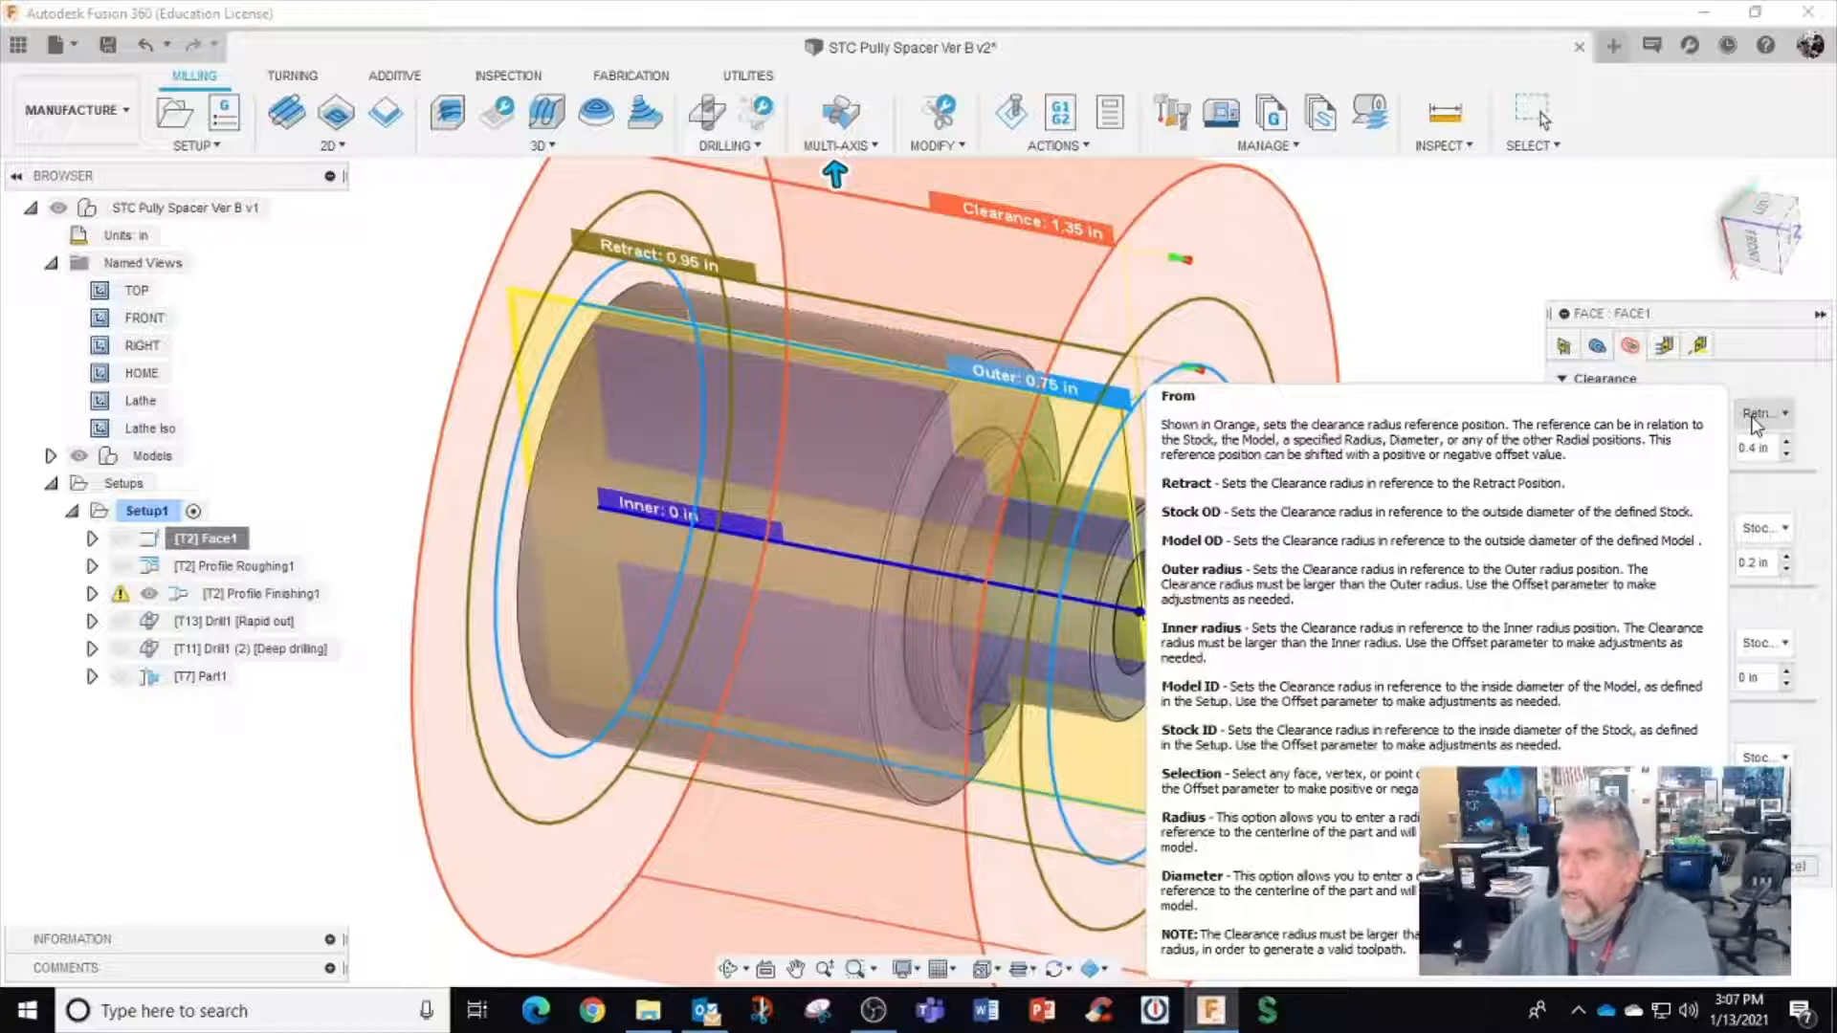
{"action": "left_click", "coordinate": [1757, 421]}
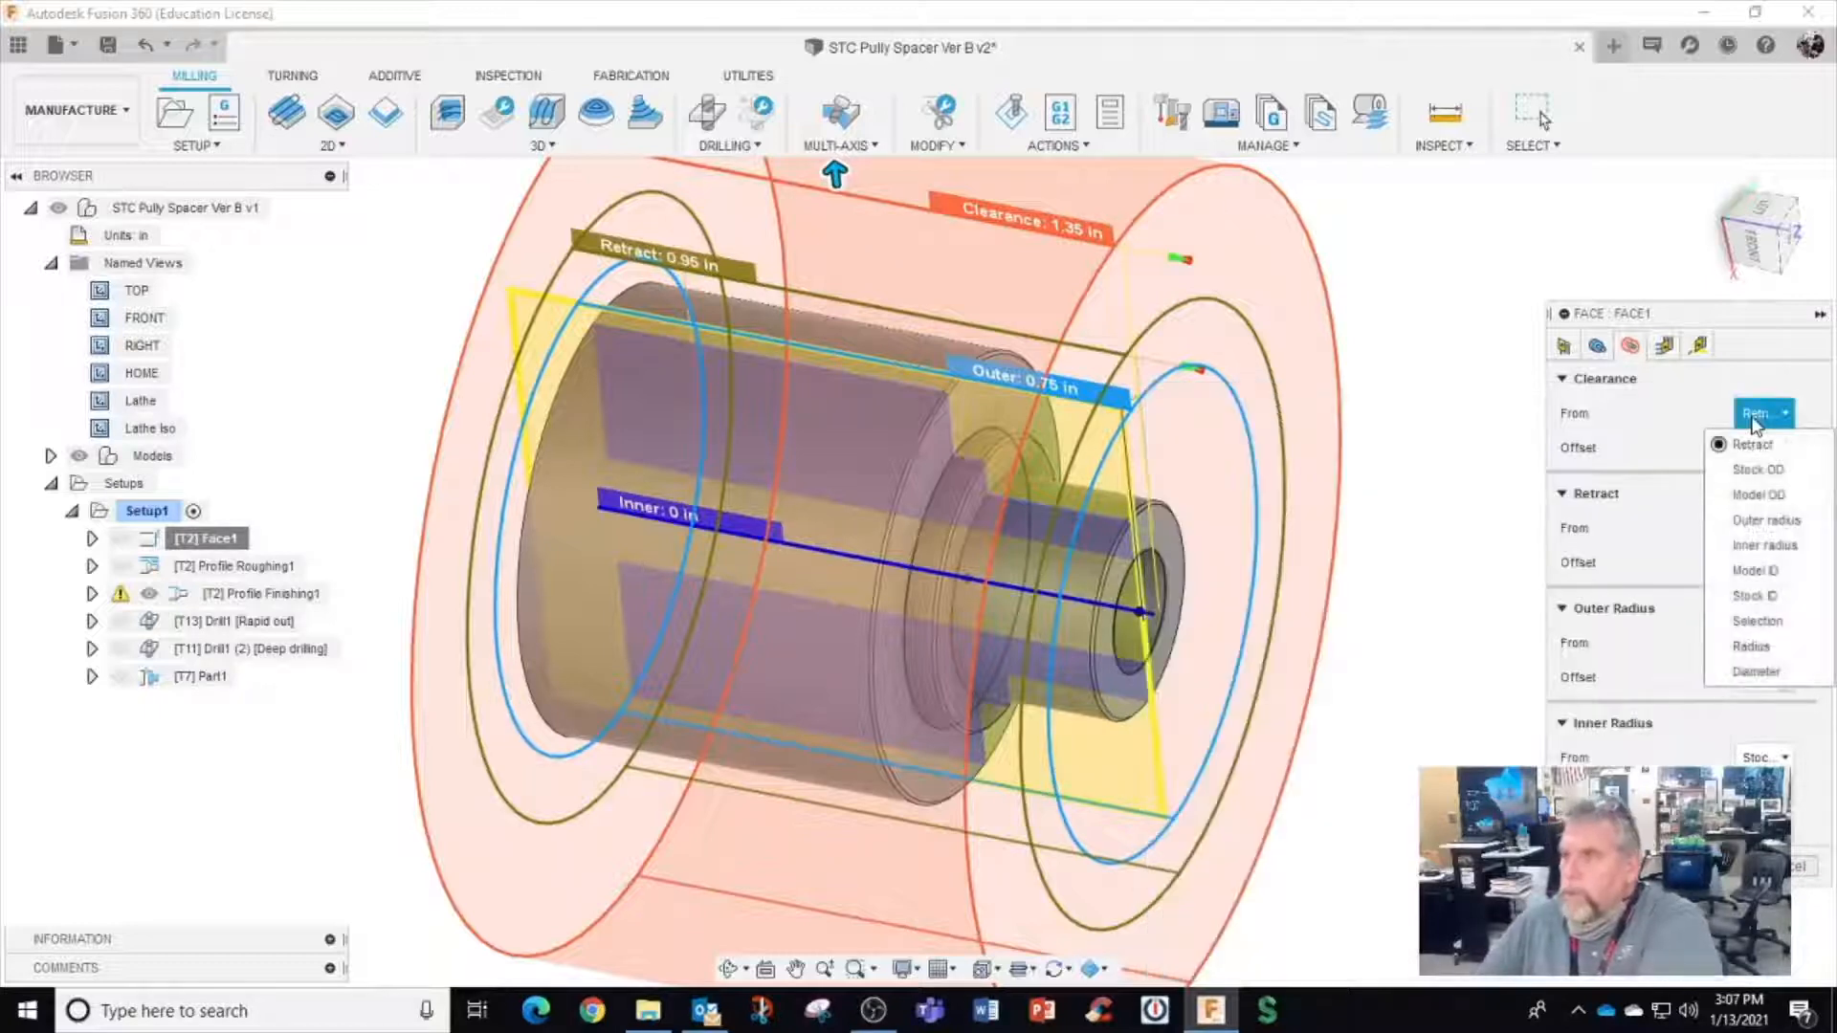
{"action": "left_click", "coordinate": [1759, 470]}
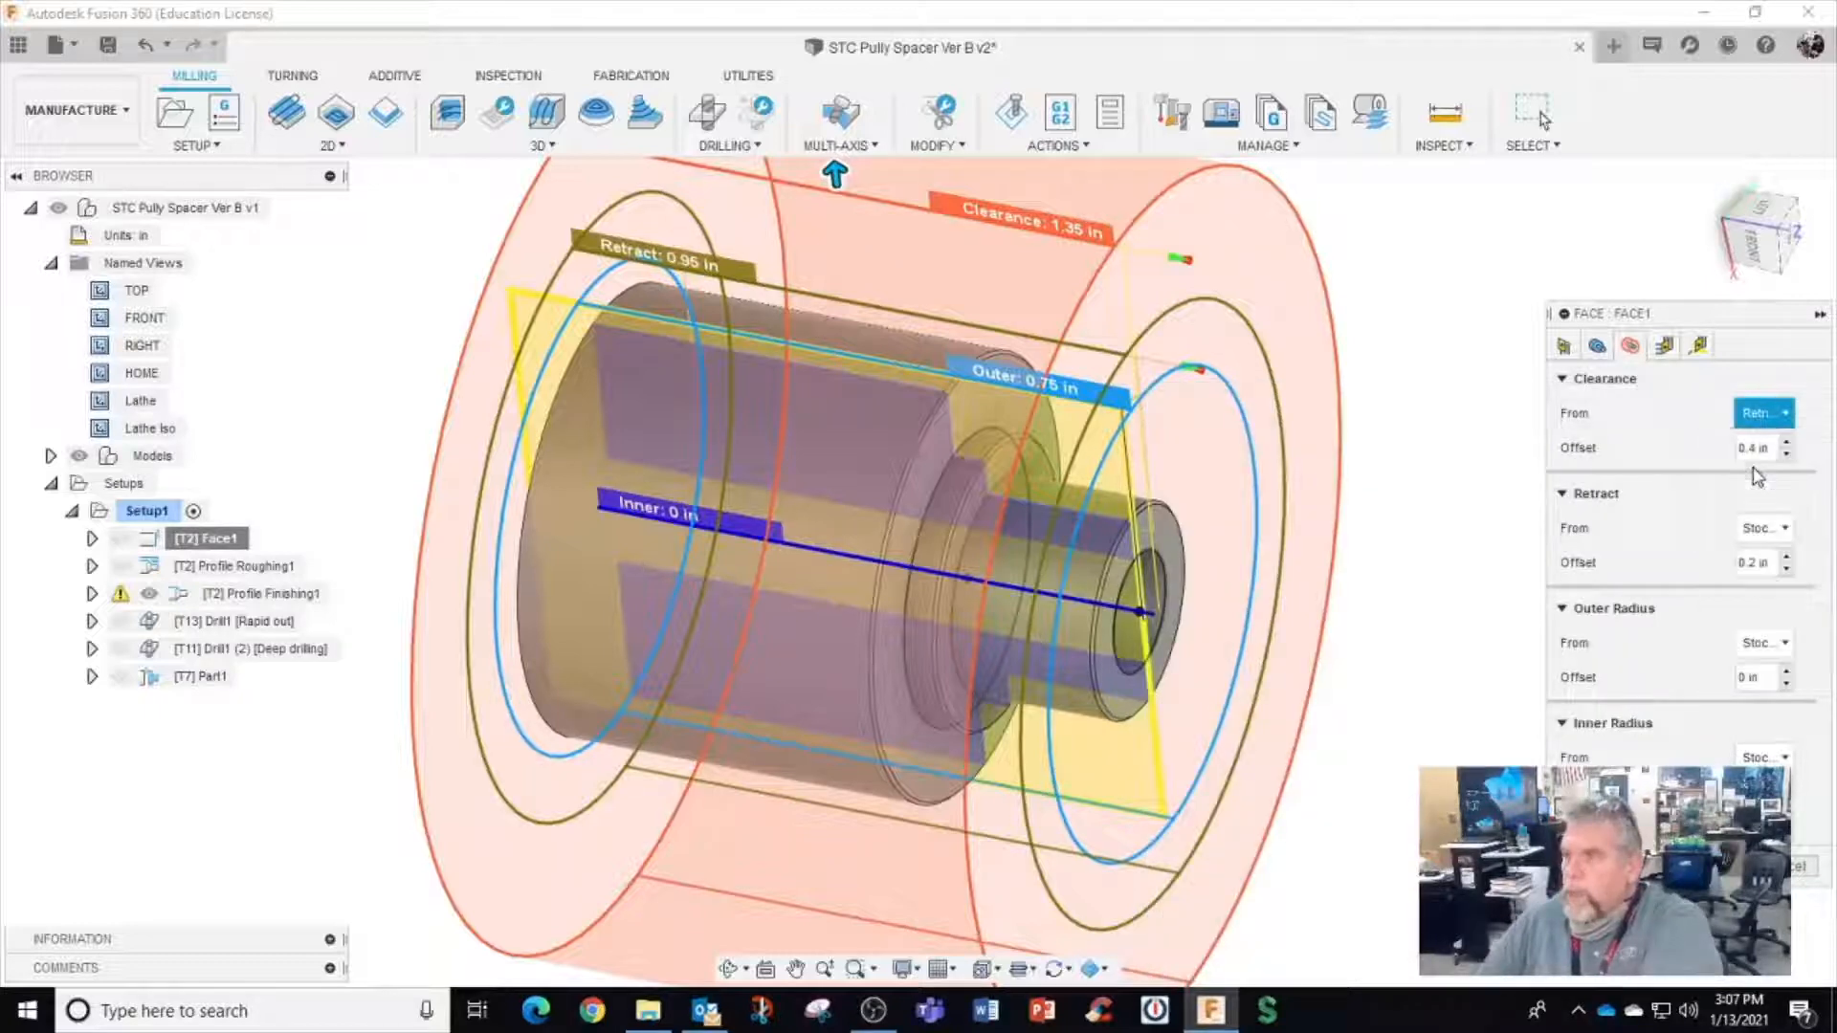
{"action": "left_click", "coordinate": [1762, 418]}
{"action": "left_click", "coordinate": [1526, 421]}
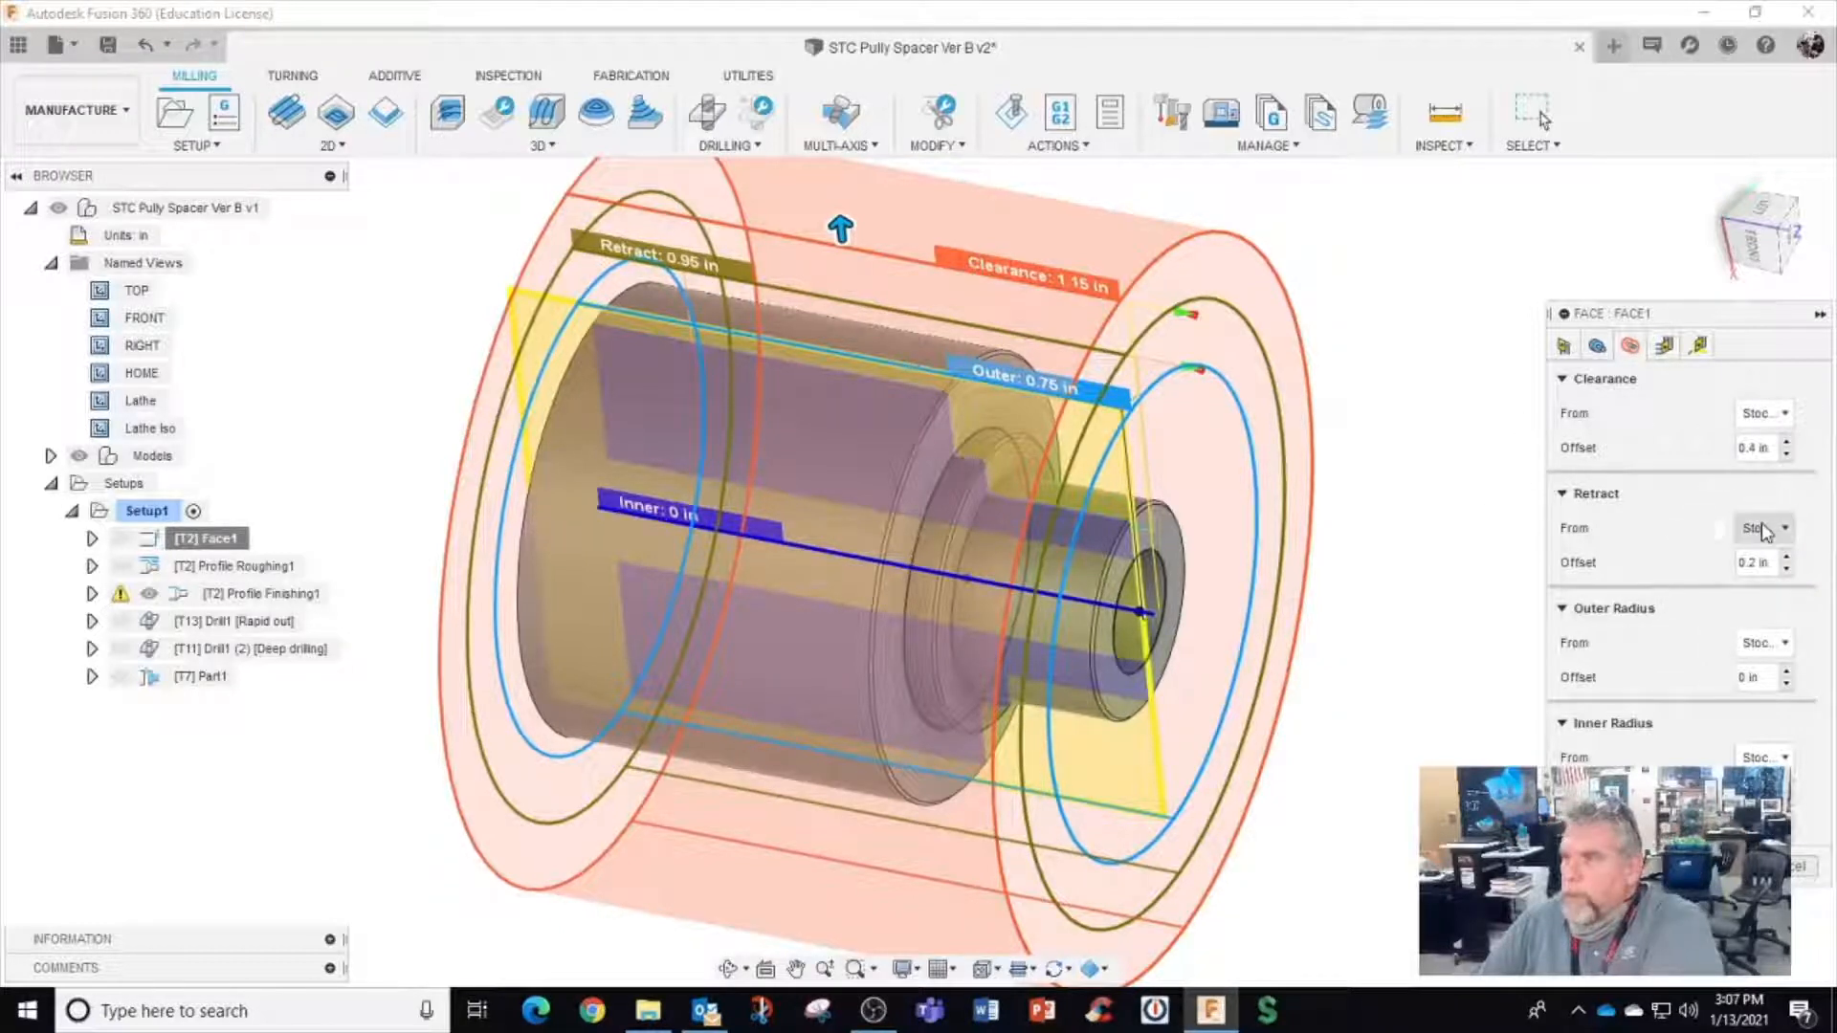
Review the remaining Face1 radii and enable Stock to Leave for its passes
{"action": "mouse_move", "coordinate": [1761, 526]}
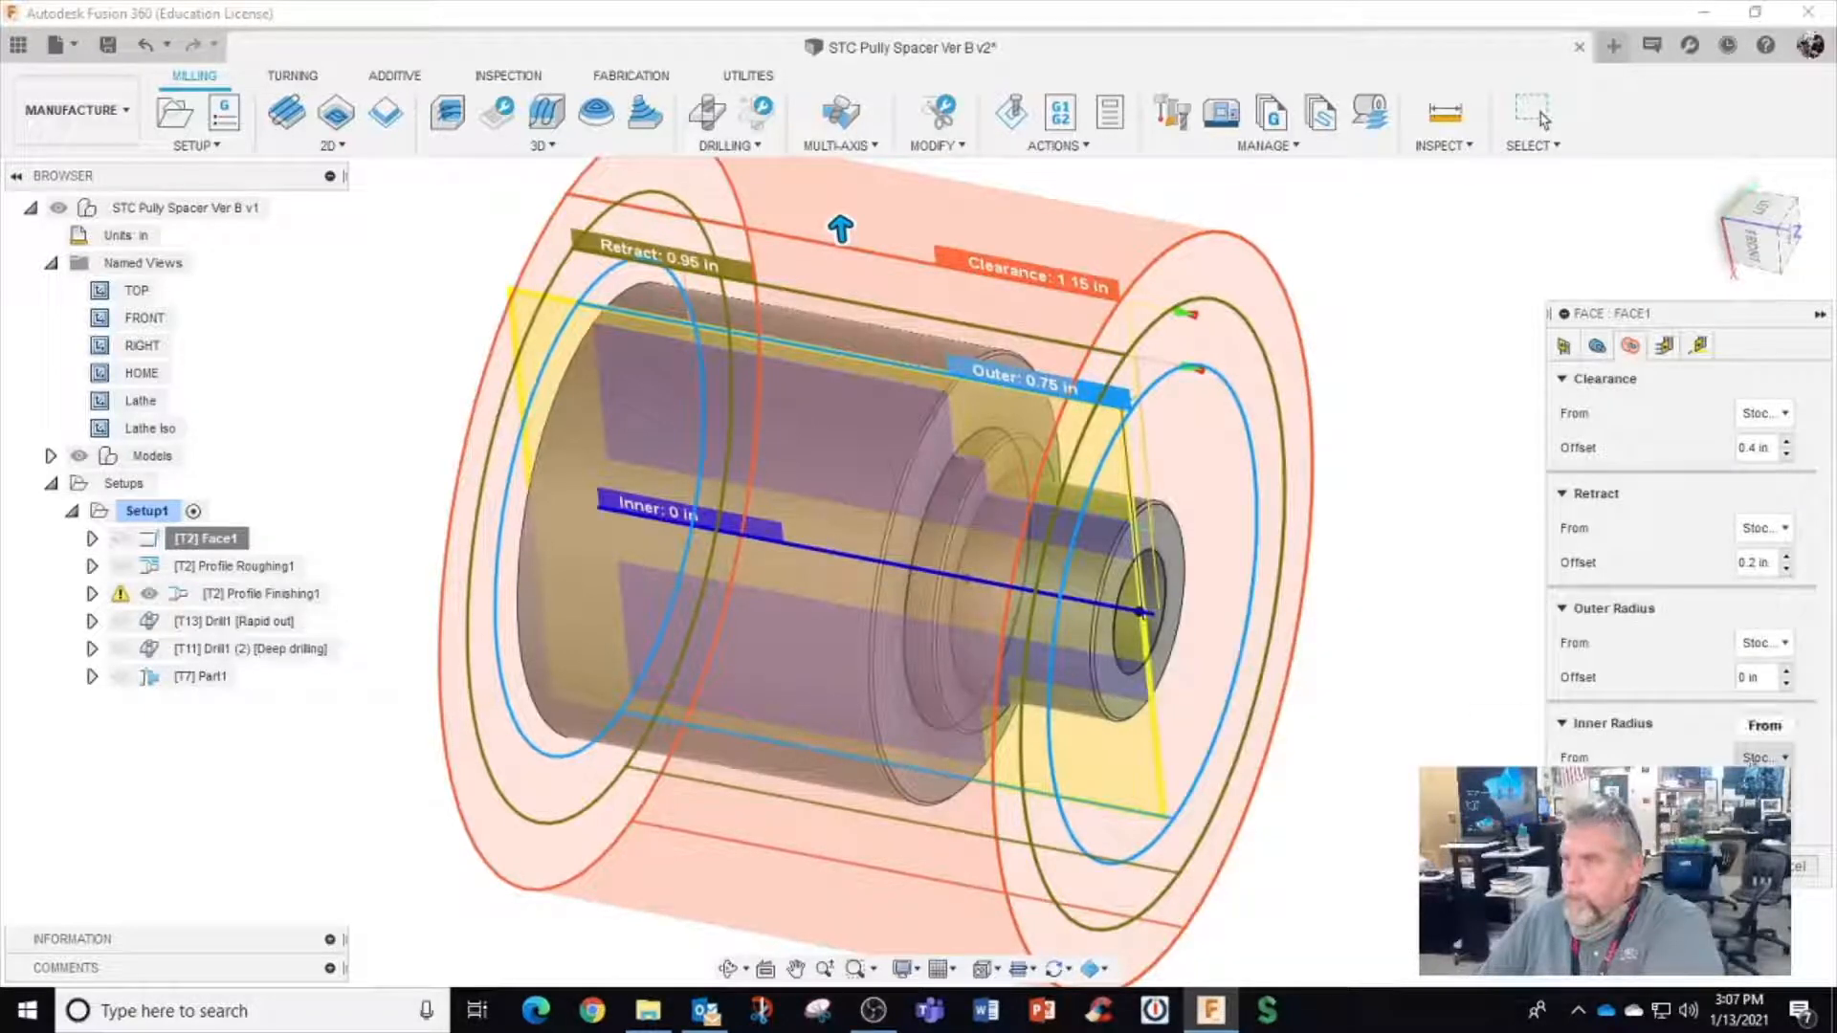
{"action": "mouse_move", "coordinate": [1761, 757]}
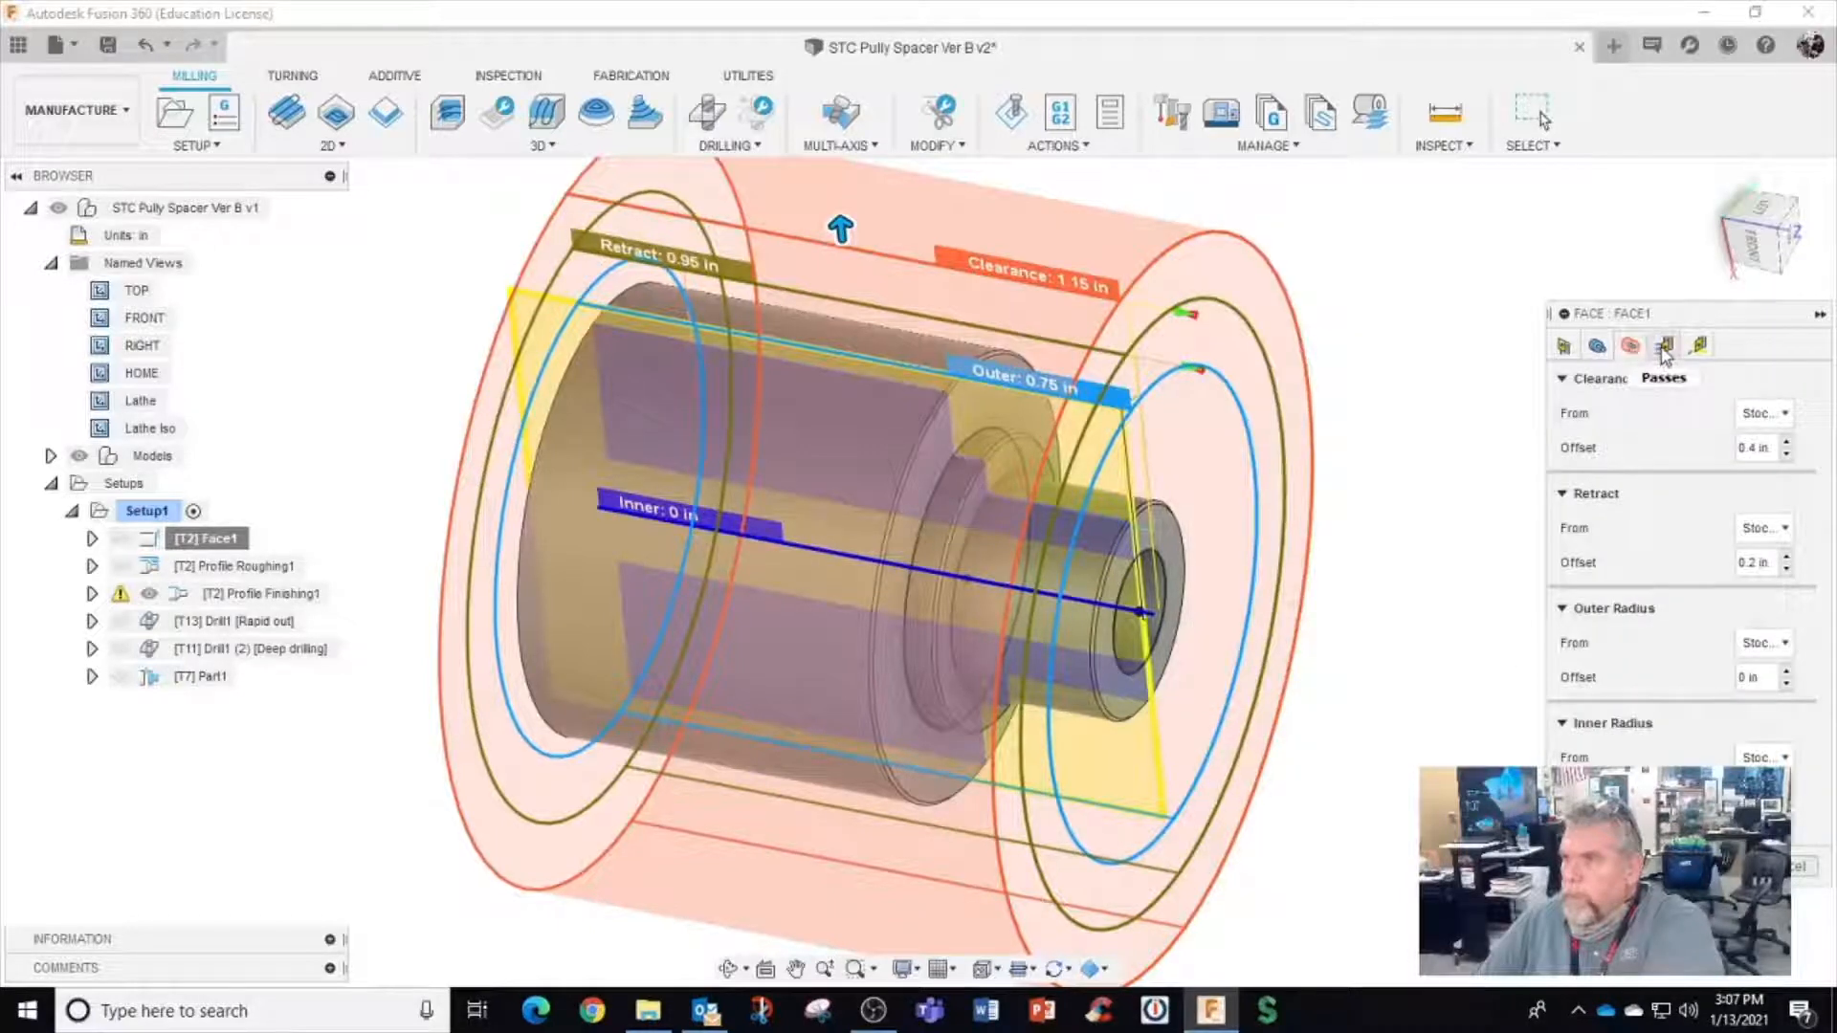
{"action": "left_click", "coordinate": [1665, 348]}
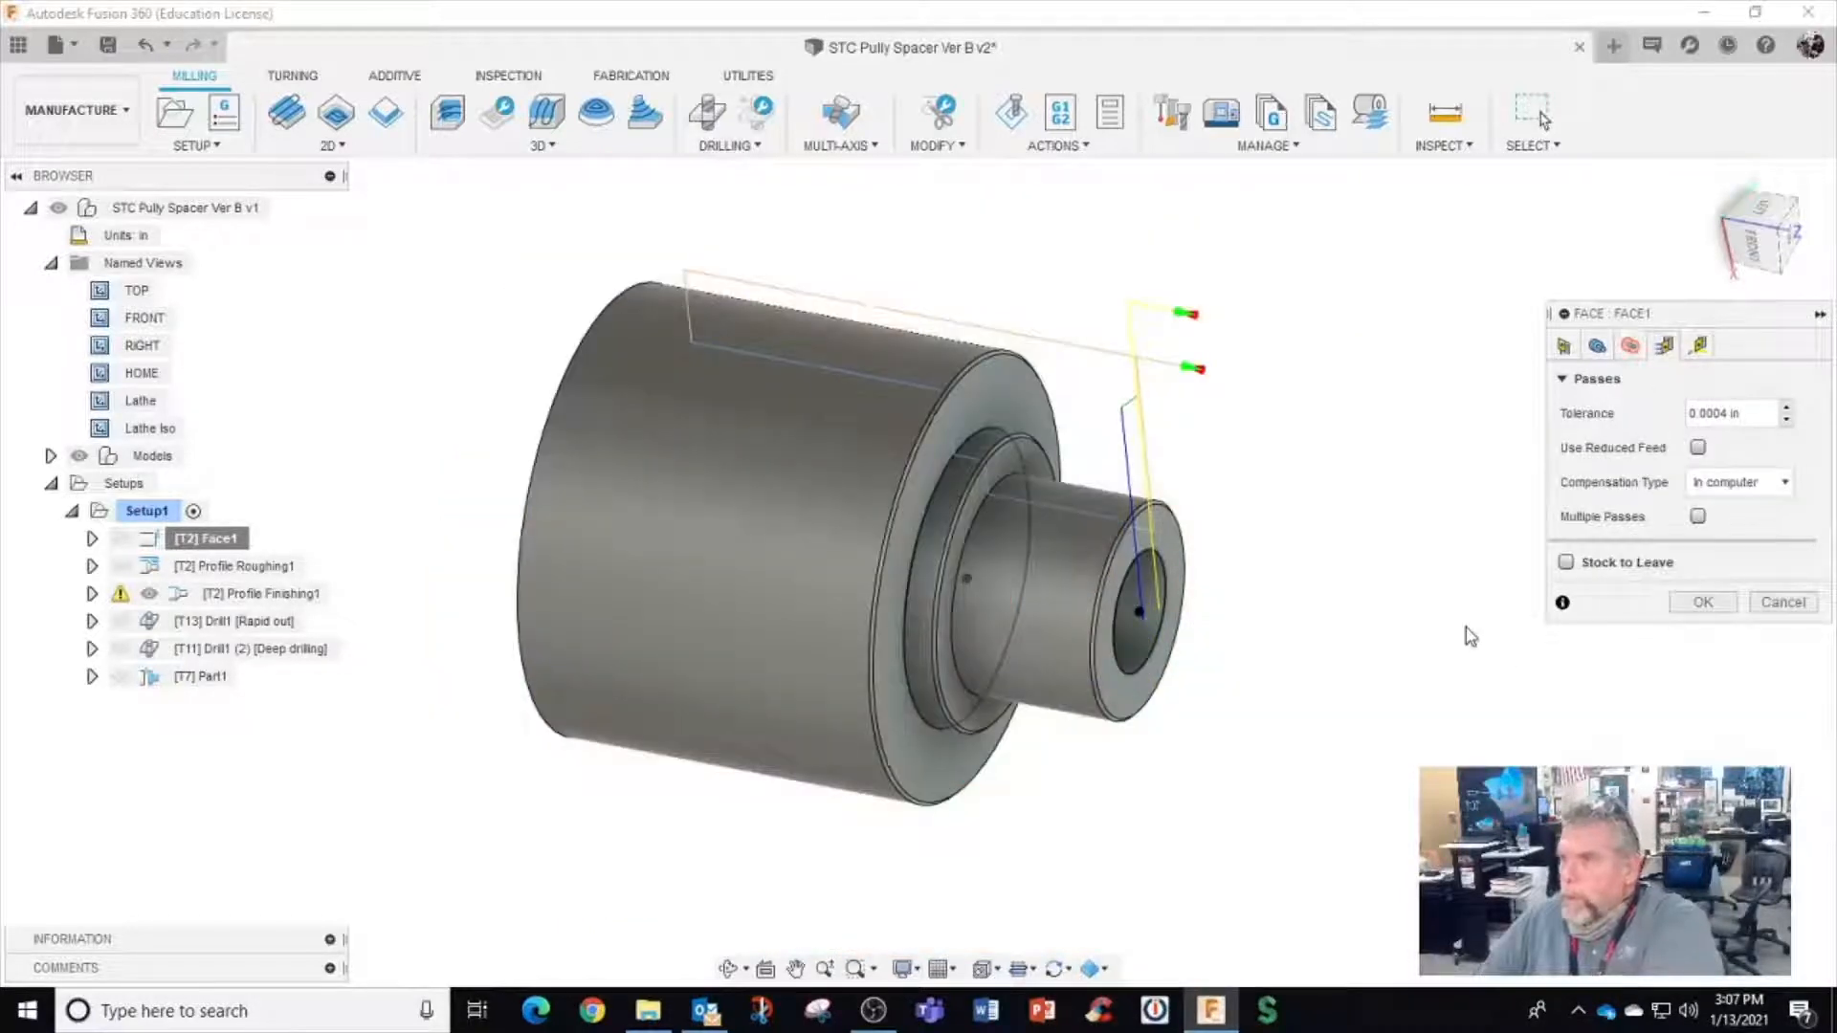
{"action": "left_click", "coordinate": [1567, 564]}
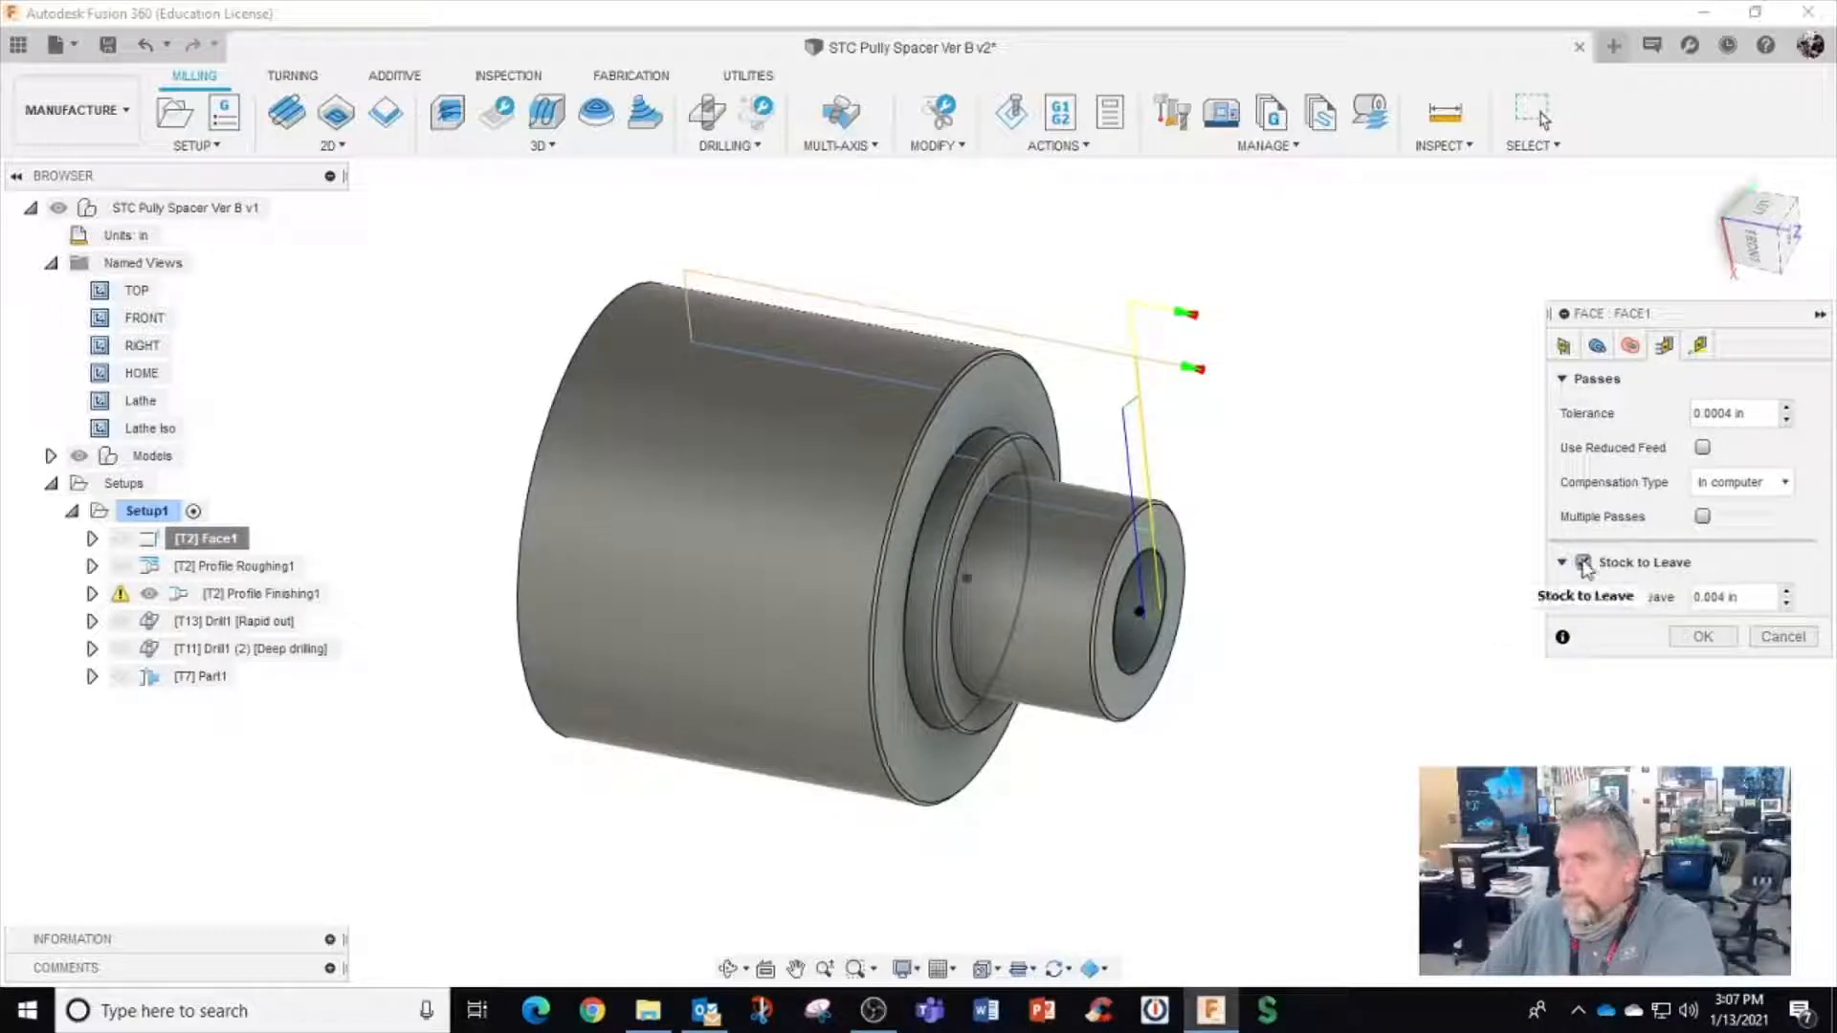
{"action": "mouse_move", "coordinate": [1586, 568]}
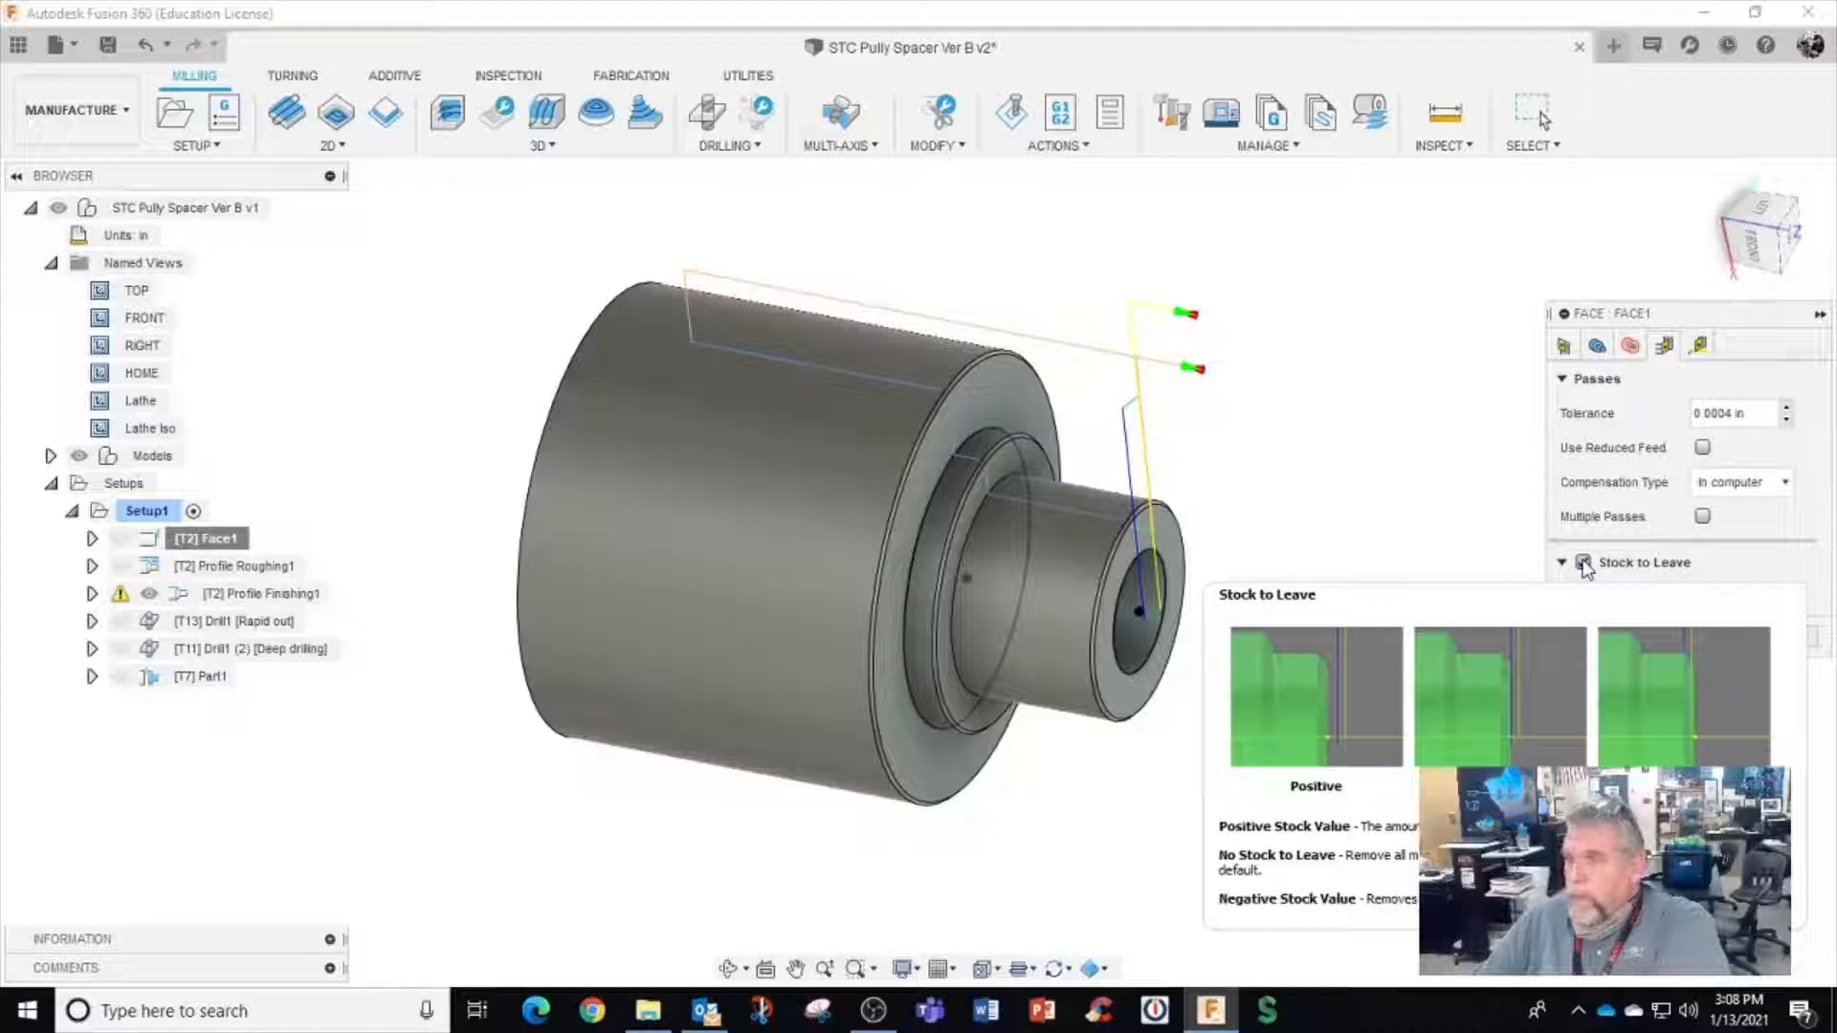
Disable Stock to Leave for Face1 and check its retraction policy and front geometry settings
{"action": "left_click", "coordinate": [1584, 563]}
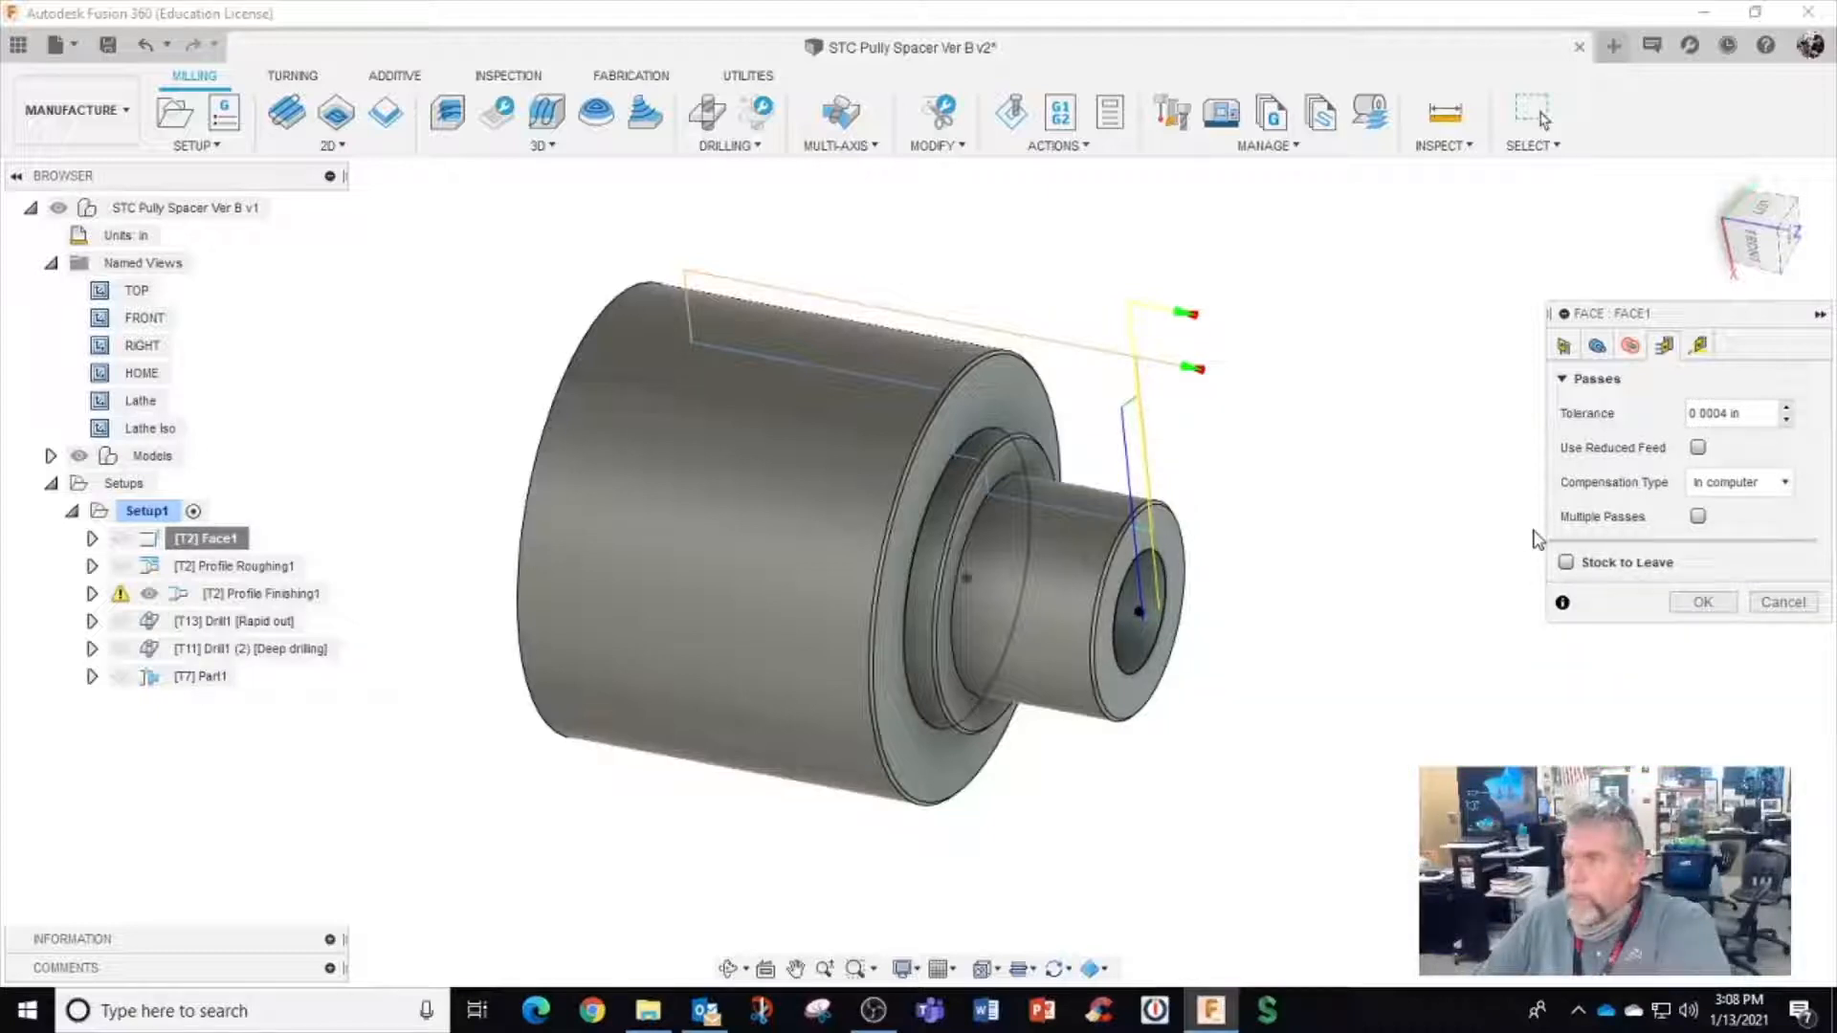
{"action": "left_click", "coordinate": [1700, 345]}
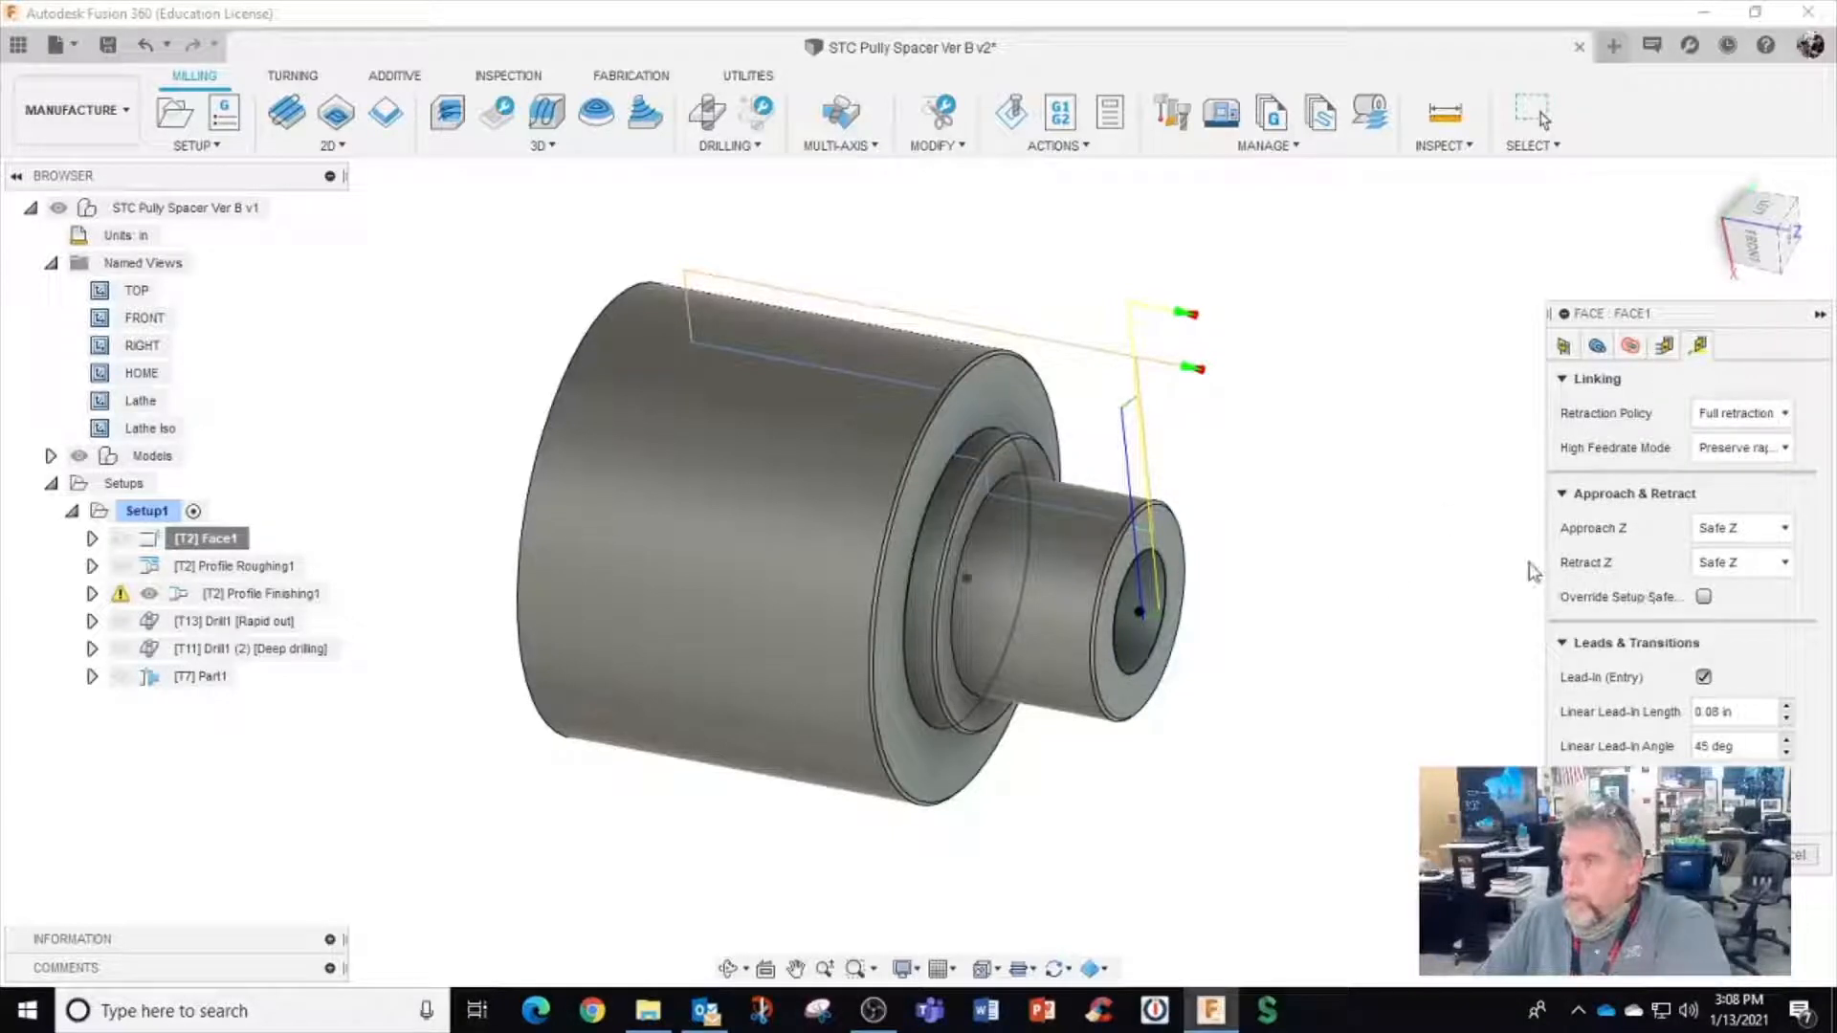
{"action": "left_click", "coordinate": [1764, 415]}
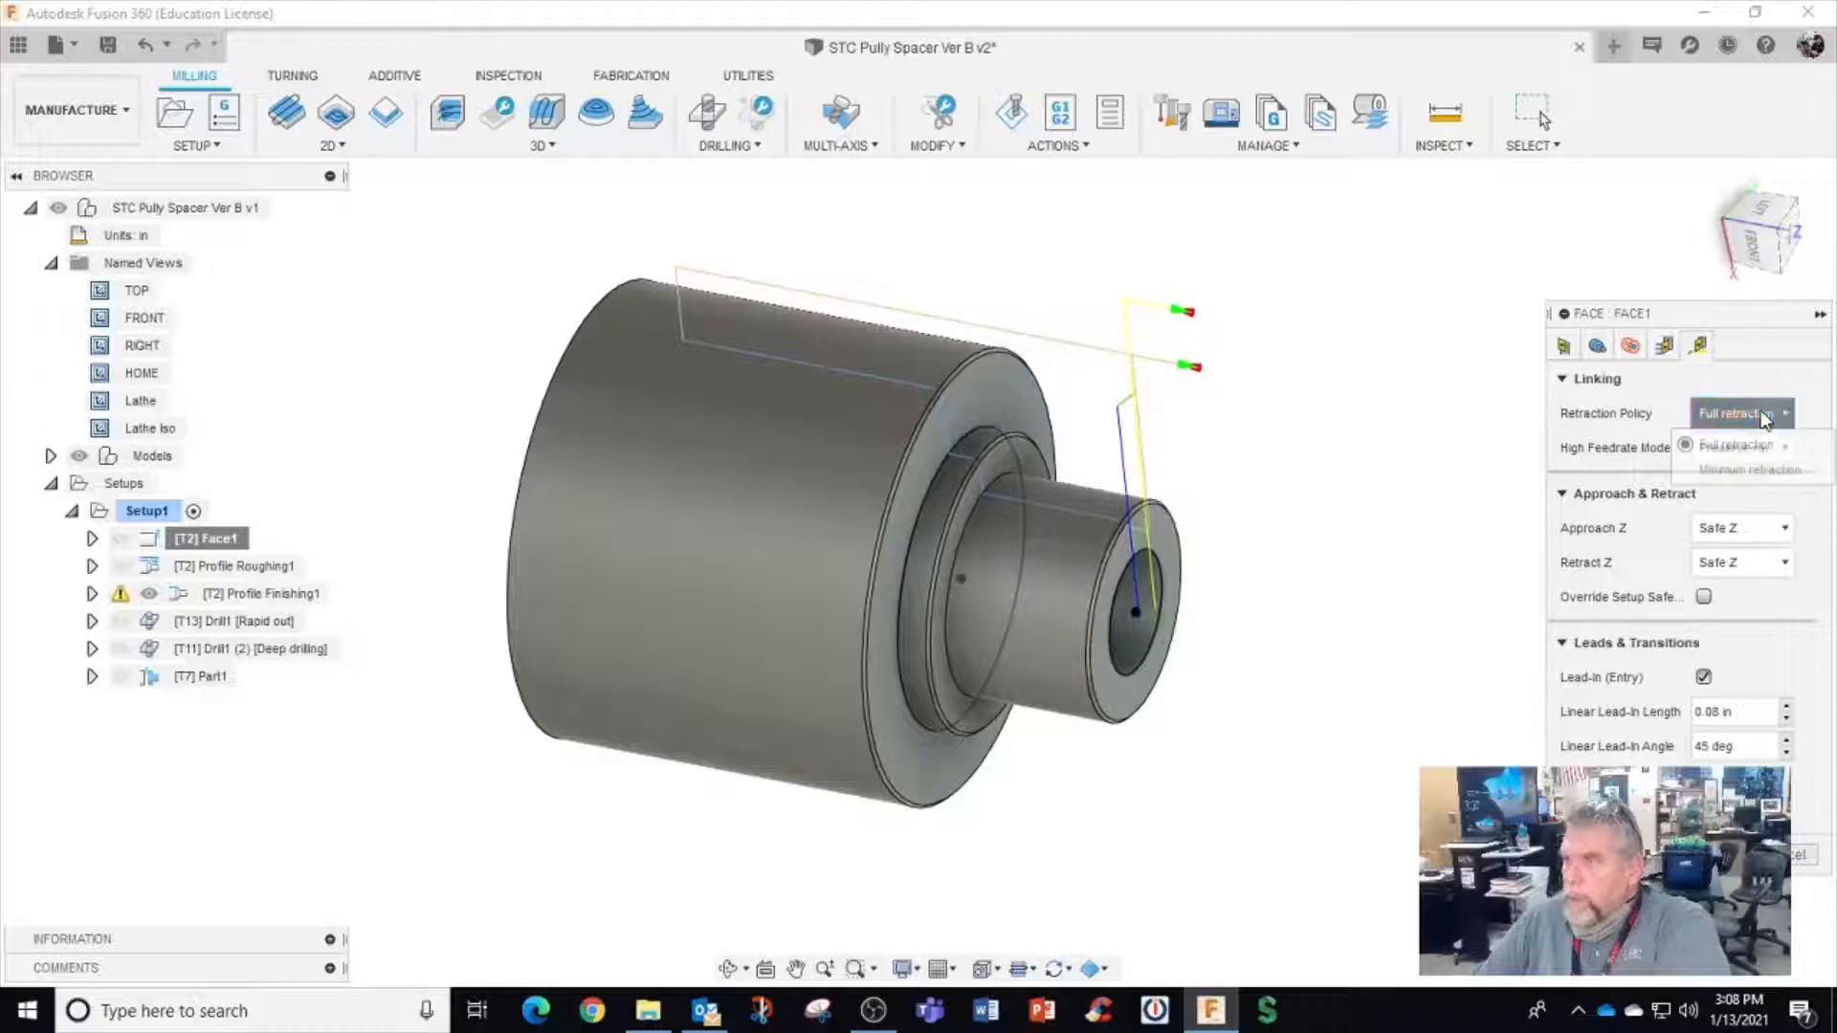
{"action": "left_click", "coordinate": [1598, 348]}
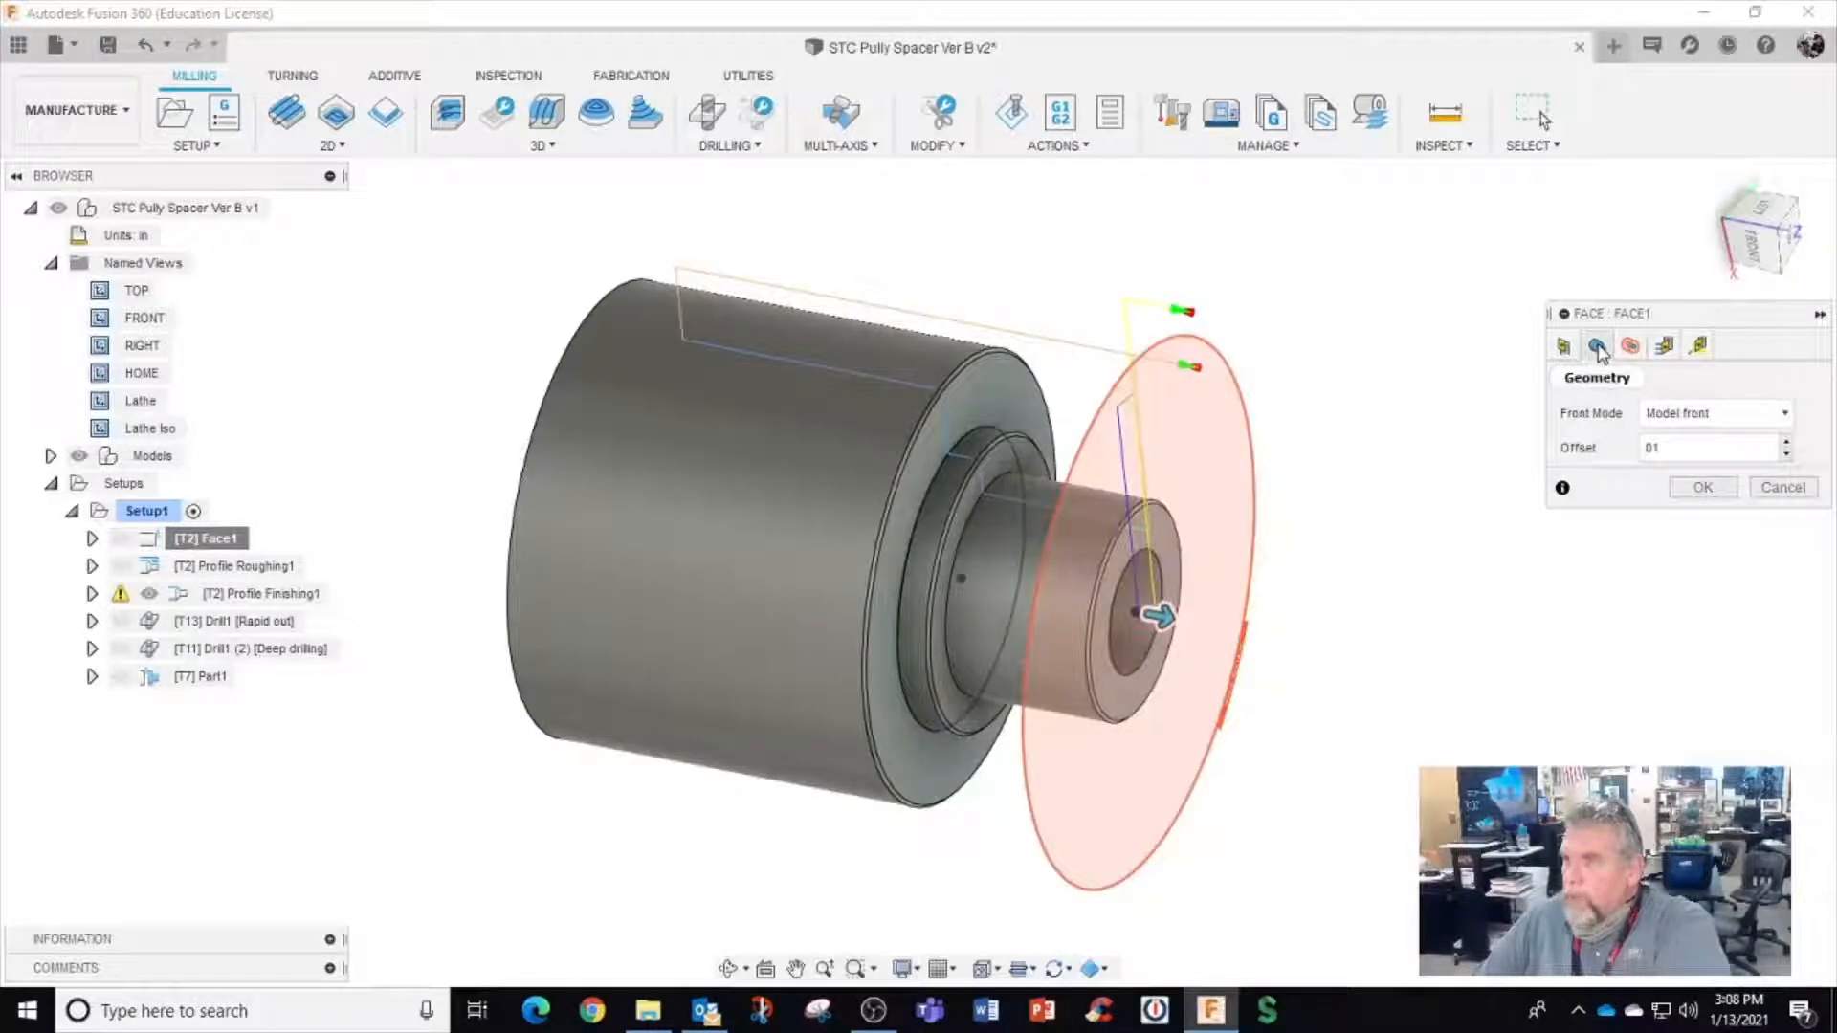
Set the maximum spindle speed of the Face1 operation to 4000 rpm
{"action": "left_click", "coordinate": [1556, 350]}
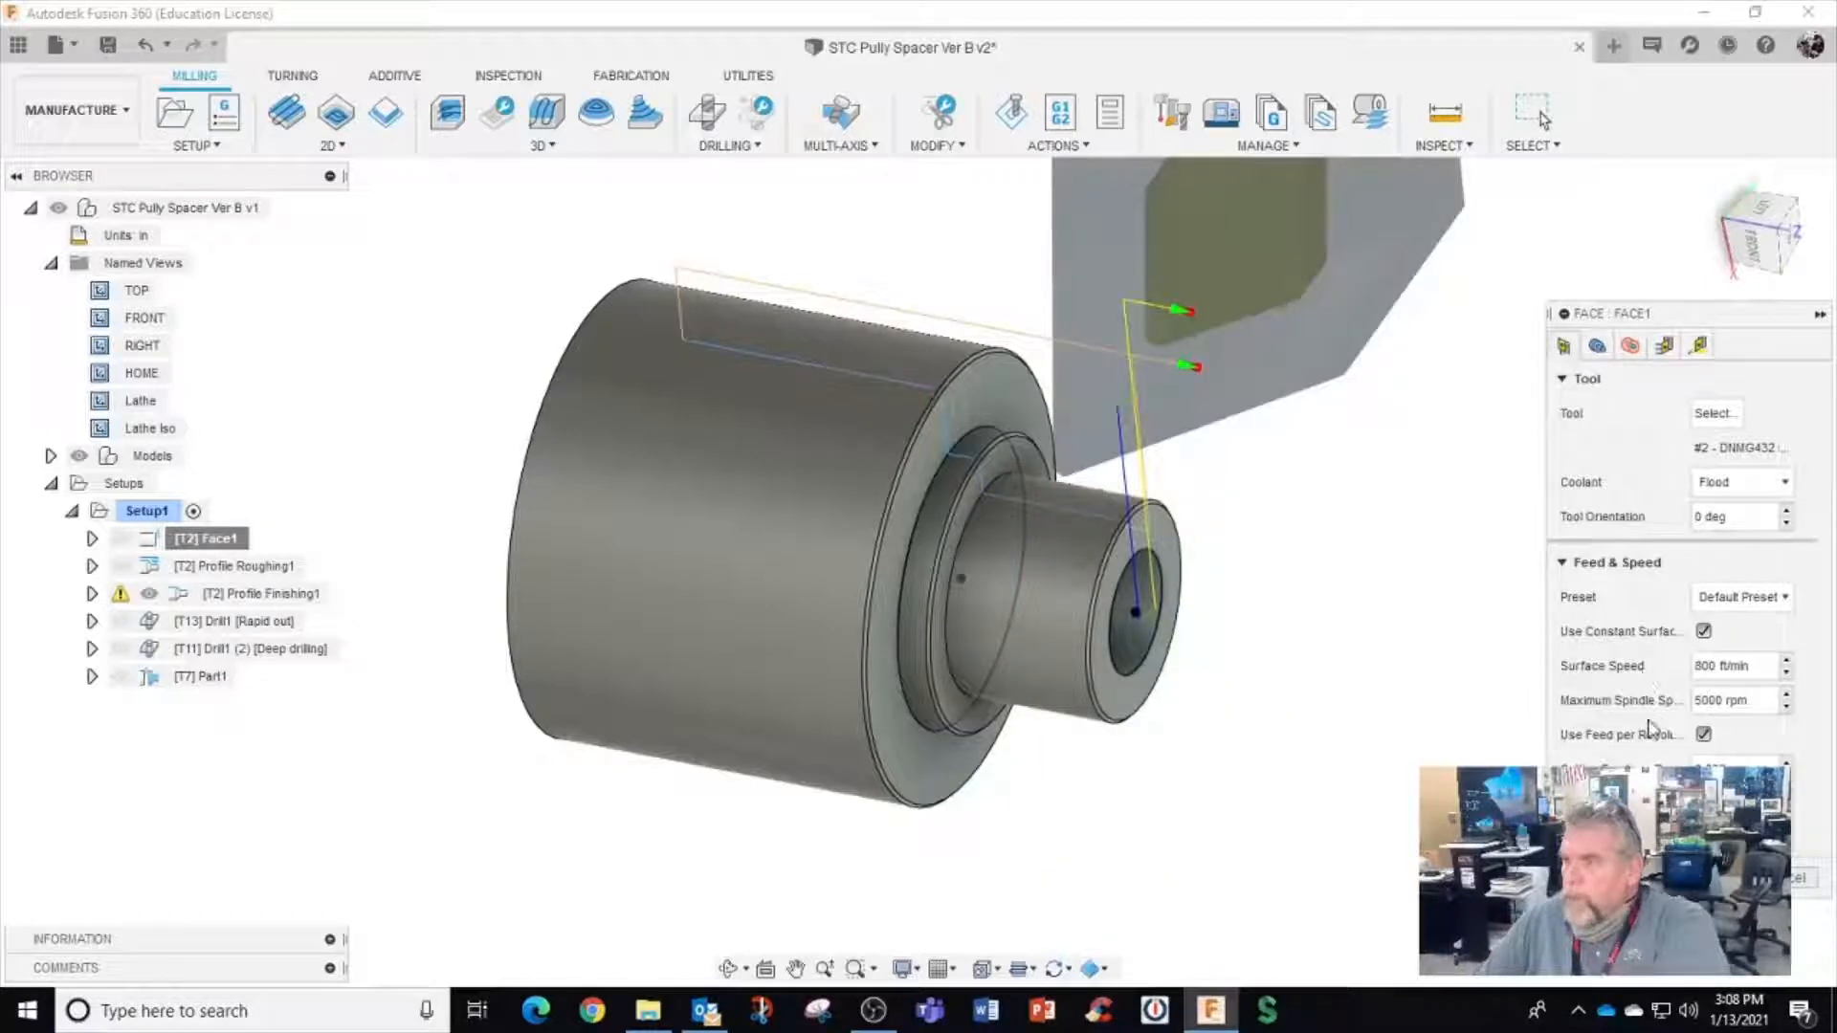
{"action": "left_click_drag", "start_coordinate": [1750, 701], "coordinate": [1615, 703]}
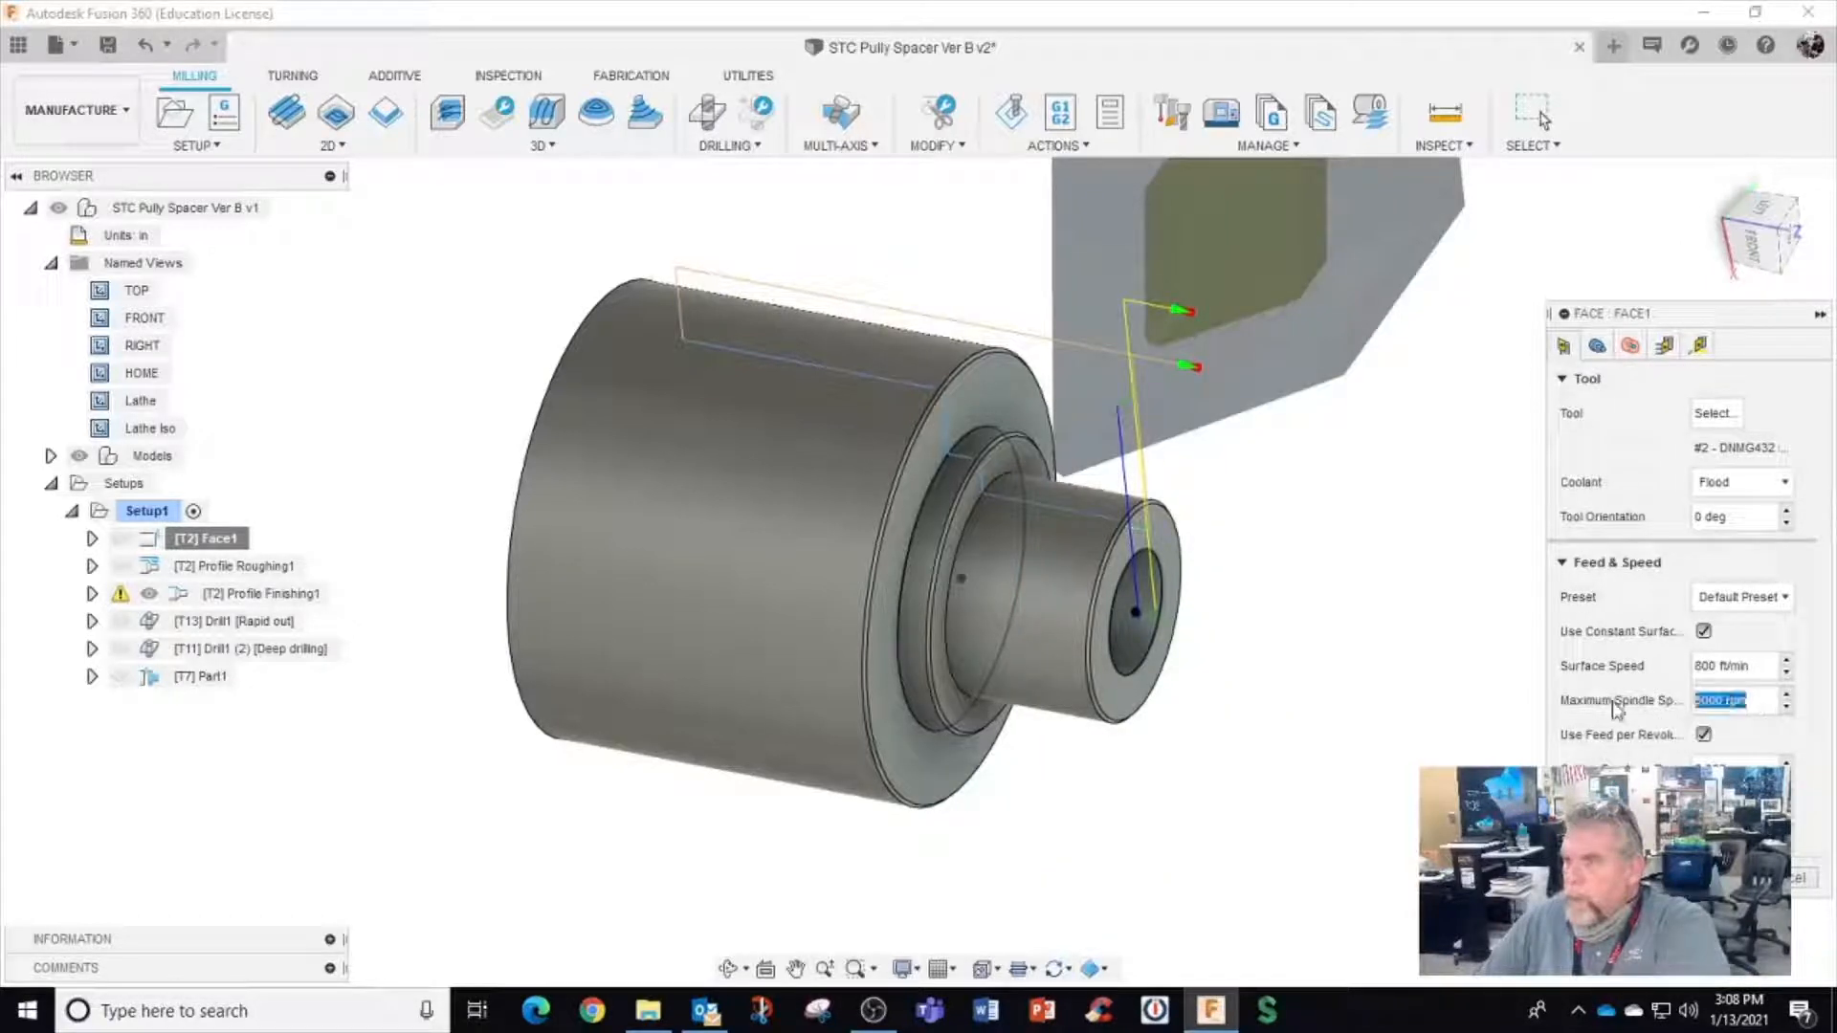
{"action": "type", "text": "4000"}
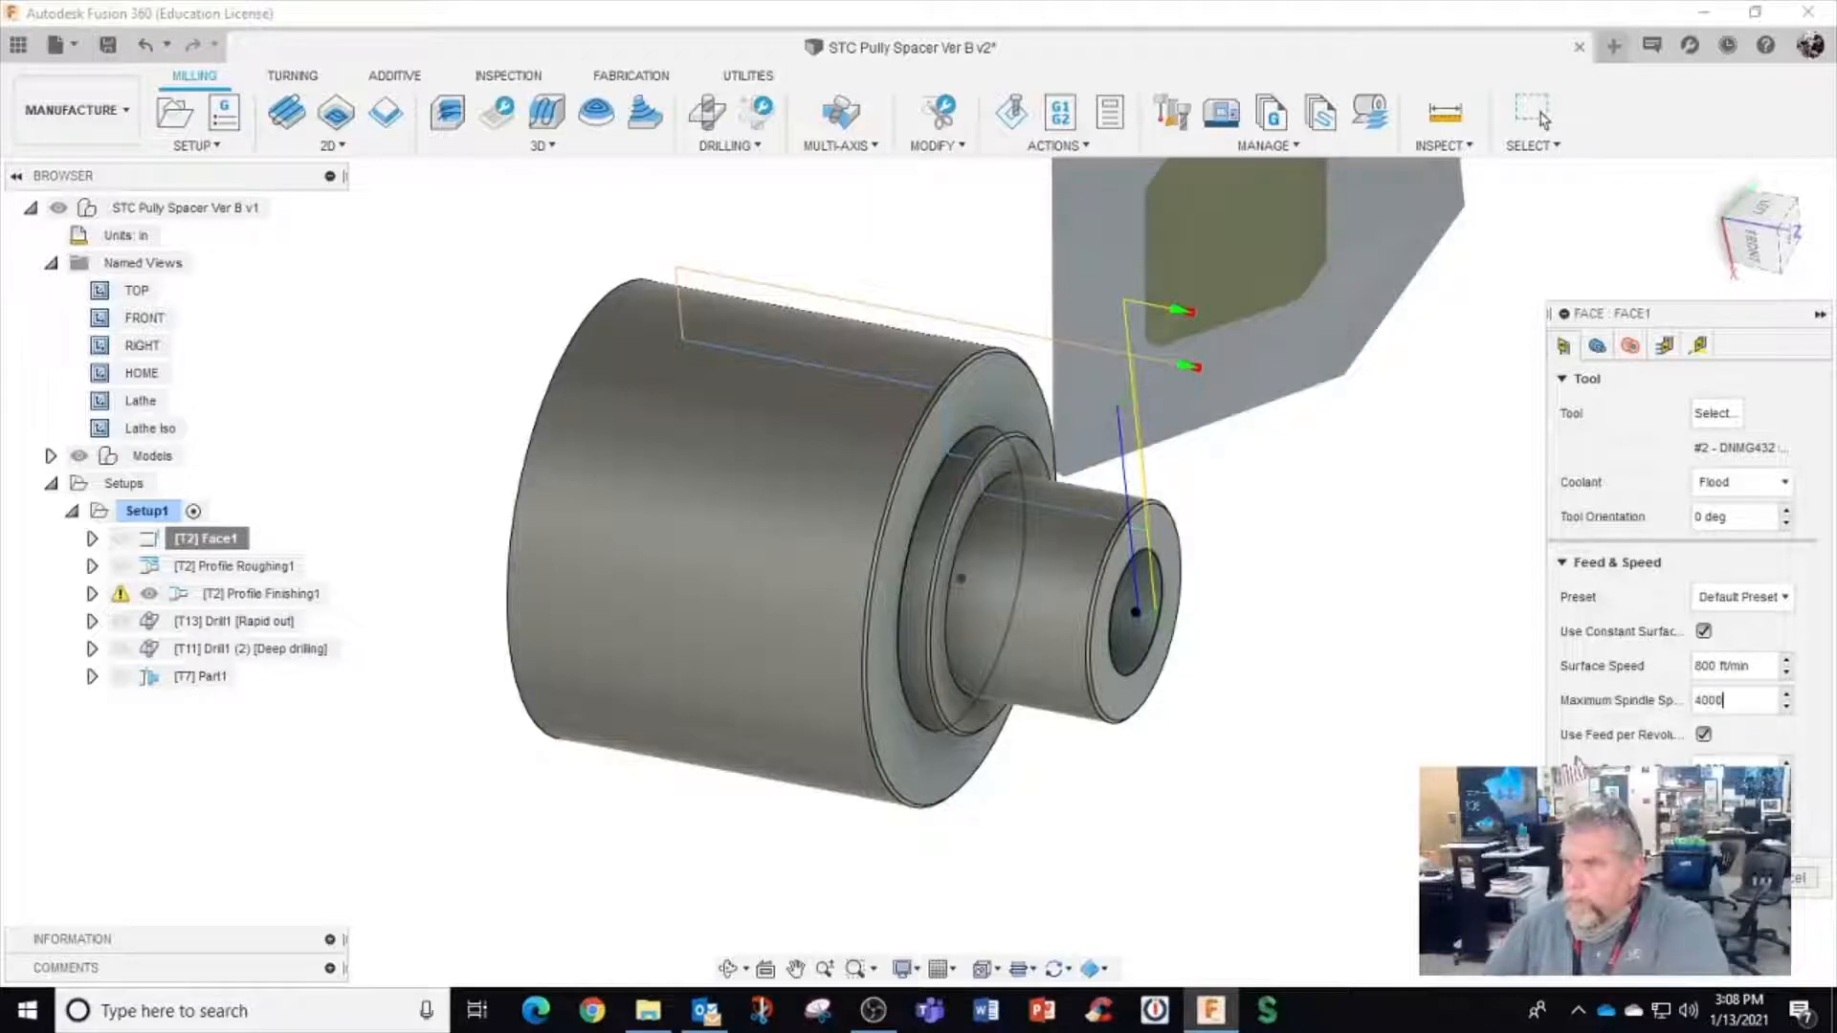
{"action": "right_click", "coordinate": [1725, 708]}
{"action": "key", "text": "Escape"}
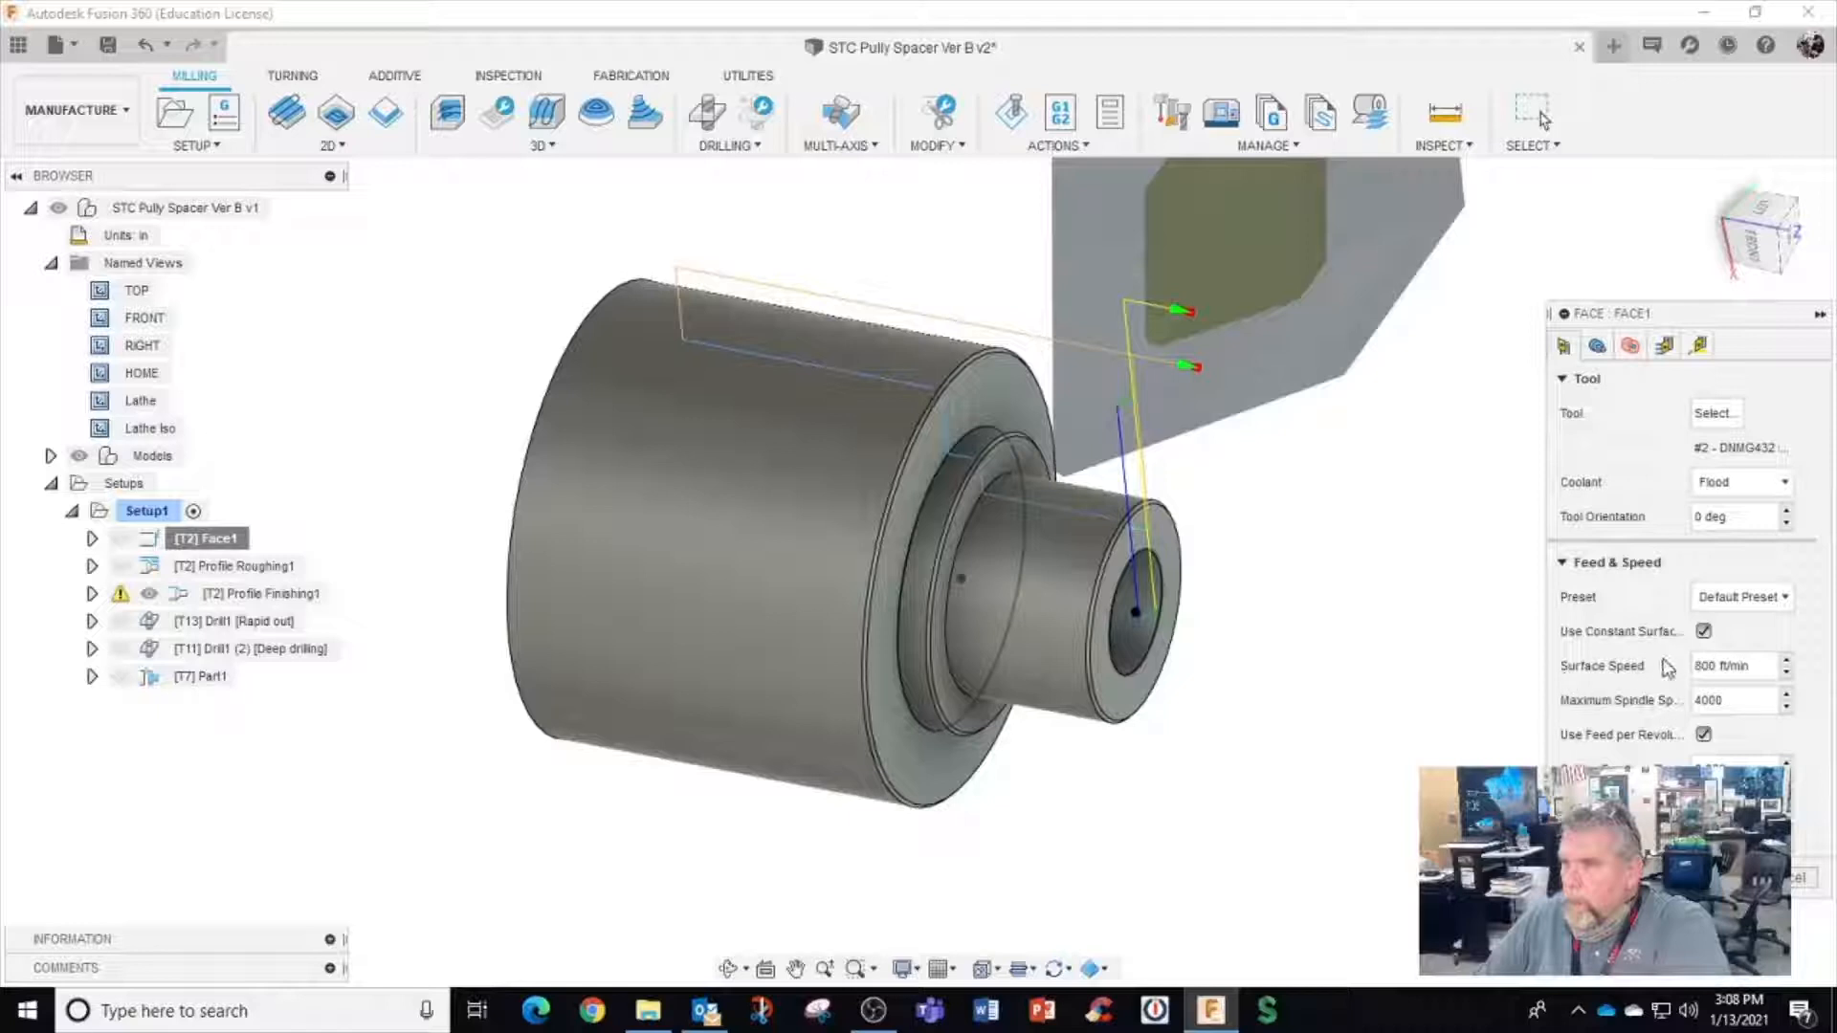
Enable multiple passes for Face1 with a stepover of .025 in and make that stepover the default
{"action": "left_click", "coordinate": [1597, 345]}
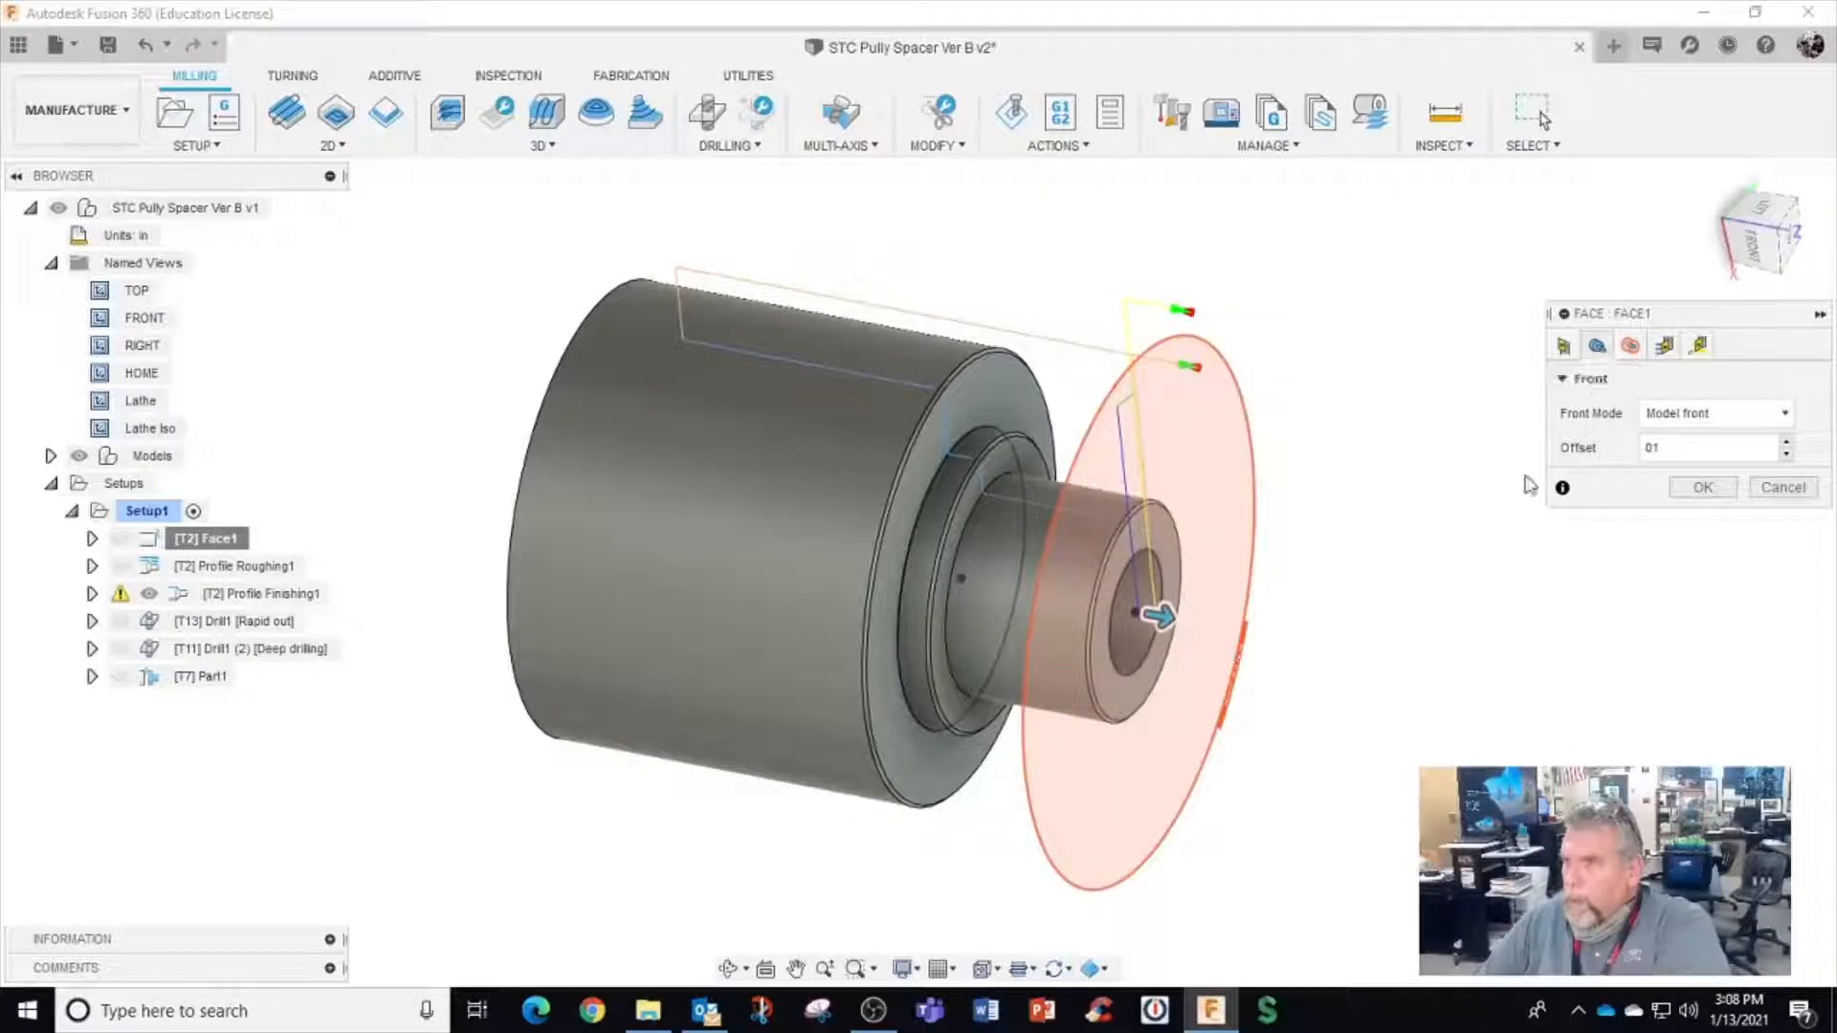
{"action": "left_click", "coordinate": [1631, 347]}
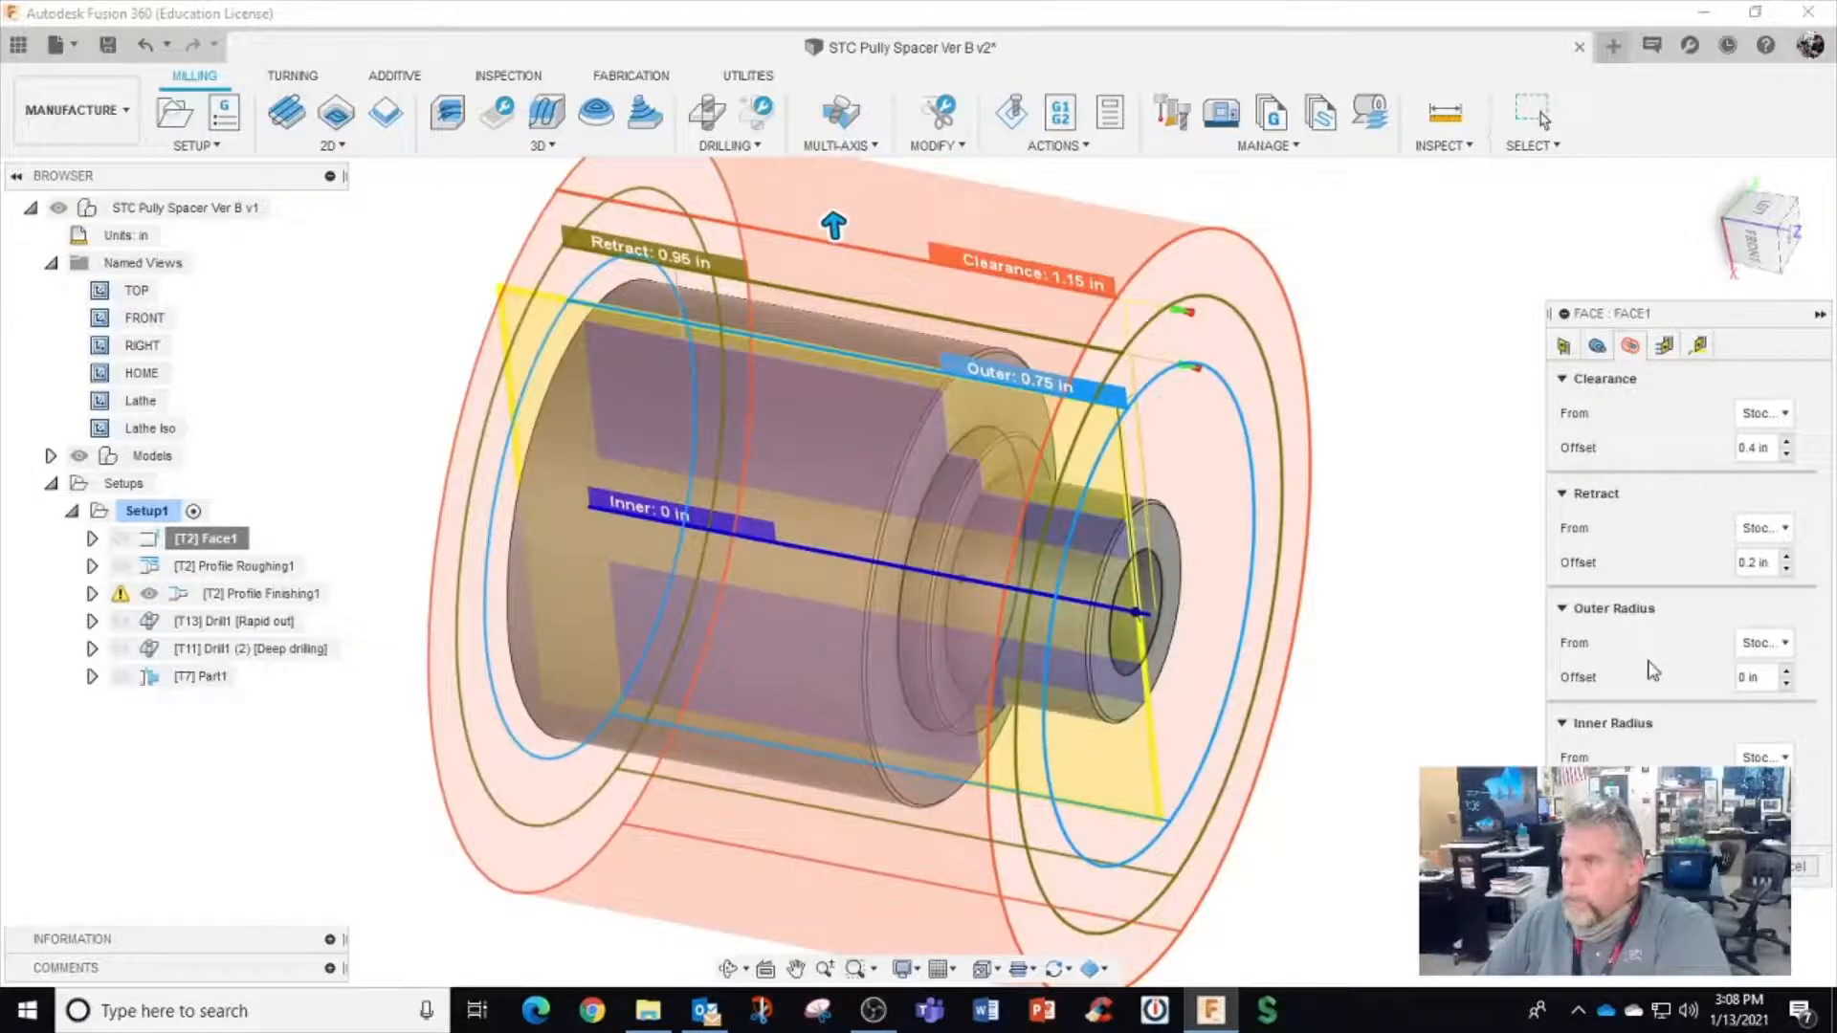
{"action": "left_click", "coordinate": [1668, 349]}
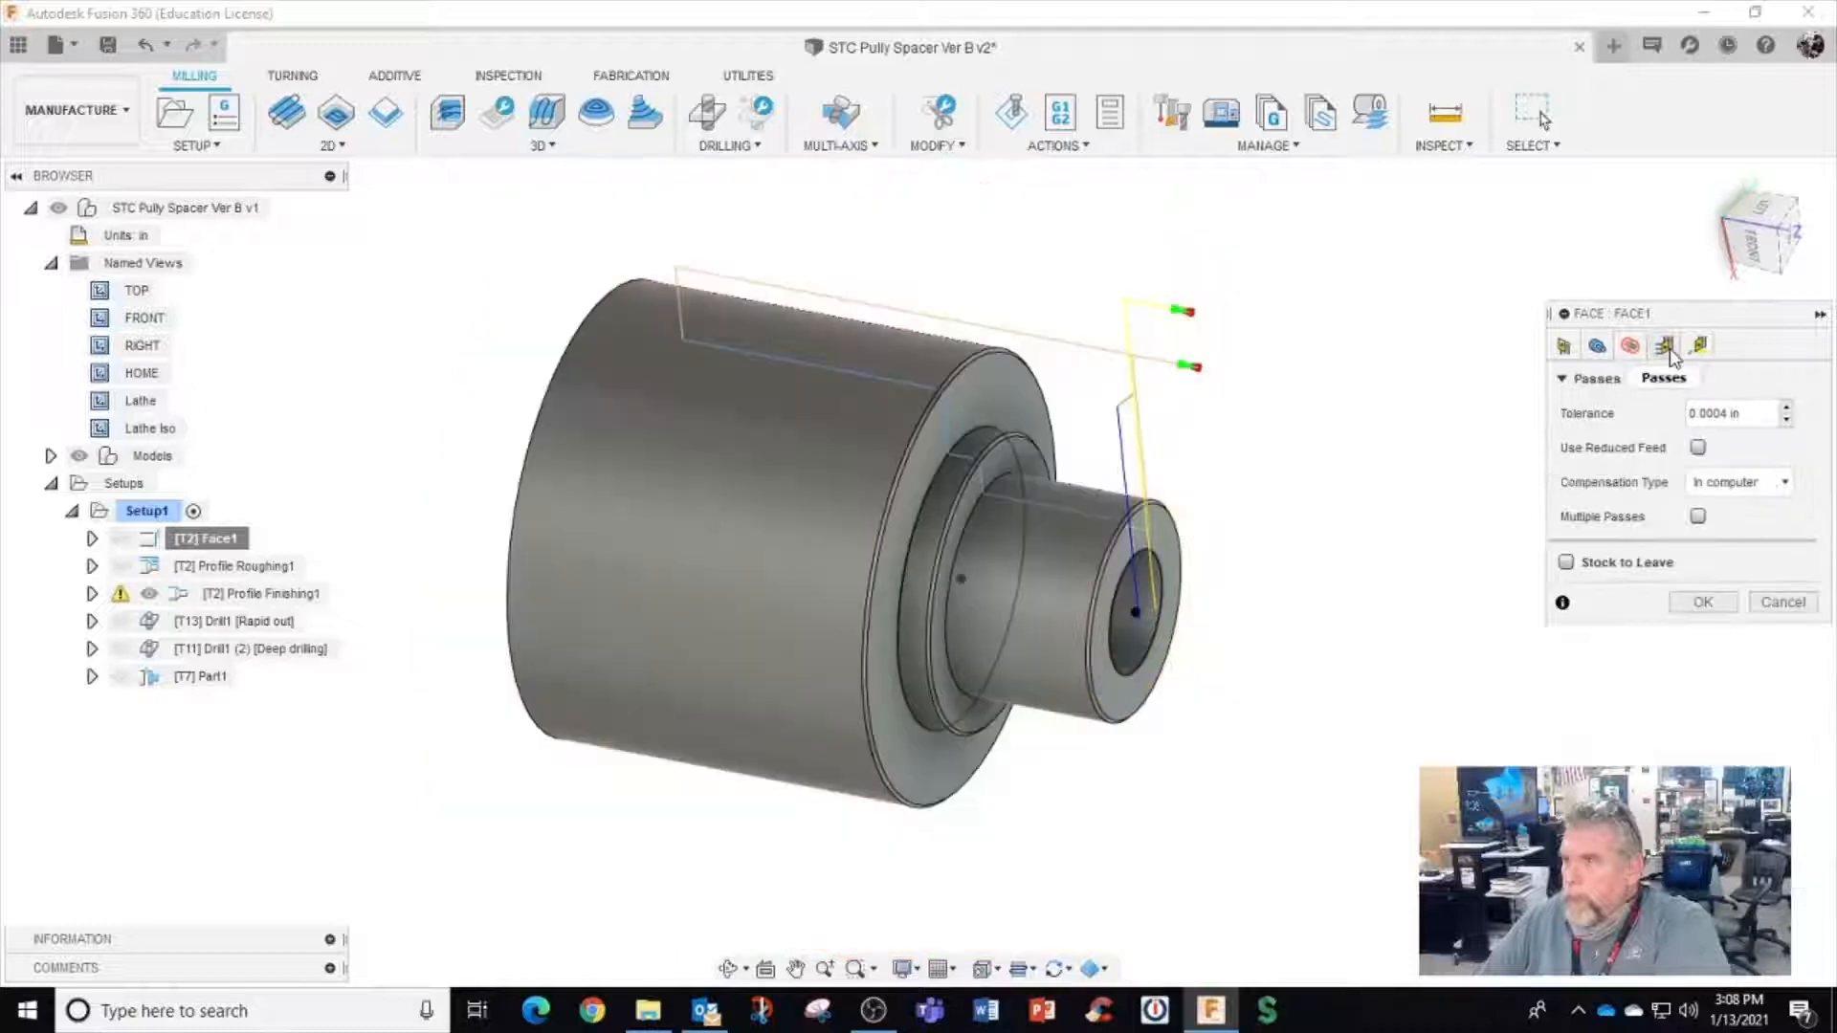
{"action": "left_click", "coordinate": [1697, 516]}
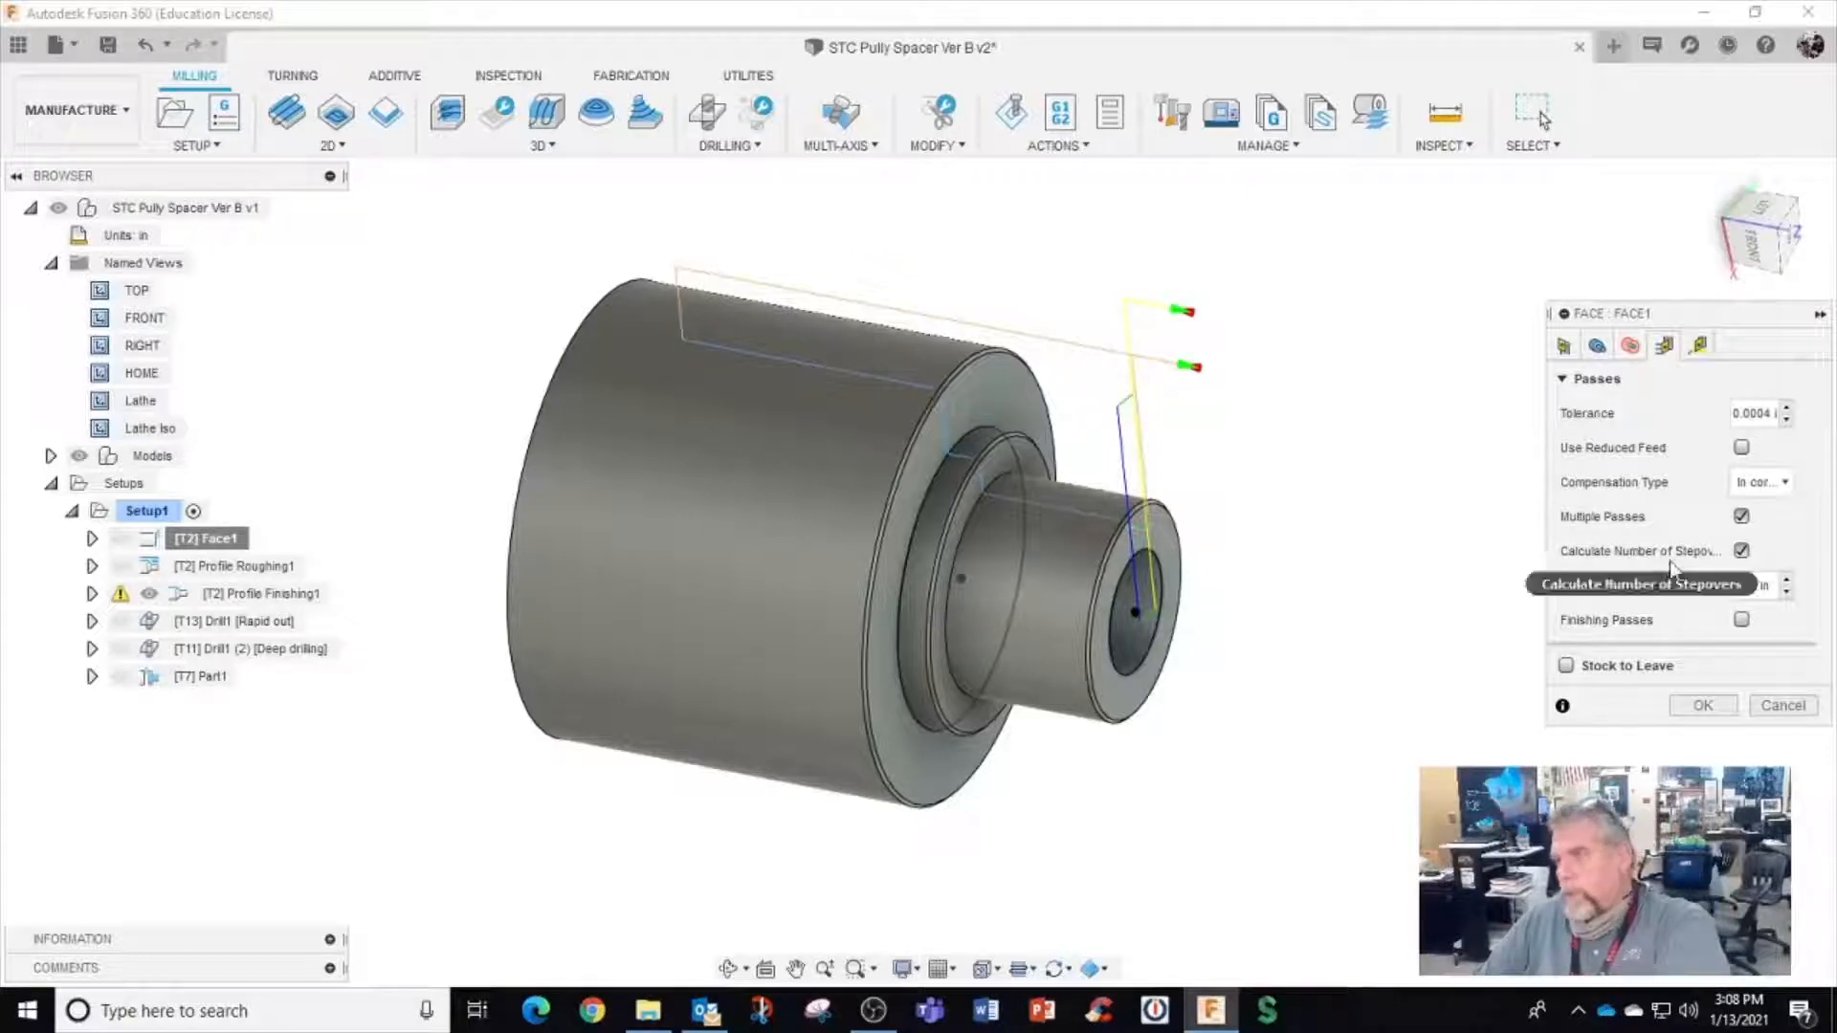
{"action": "double_click", "coordinate": [1772, 587]}
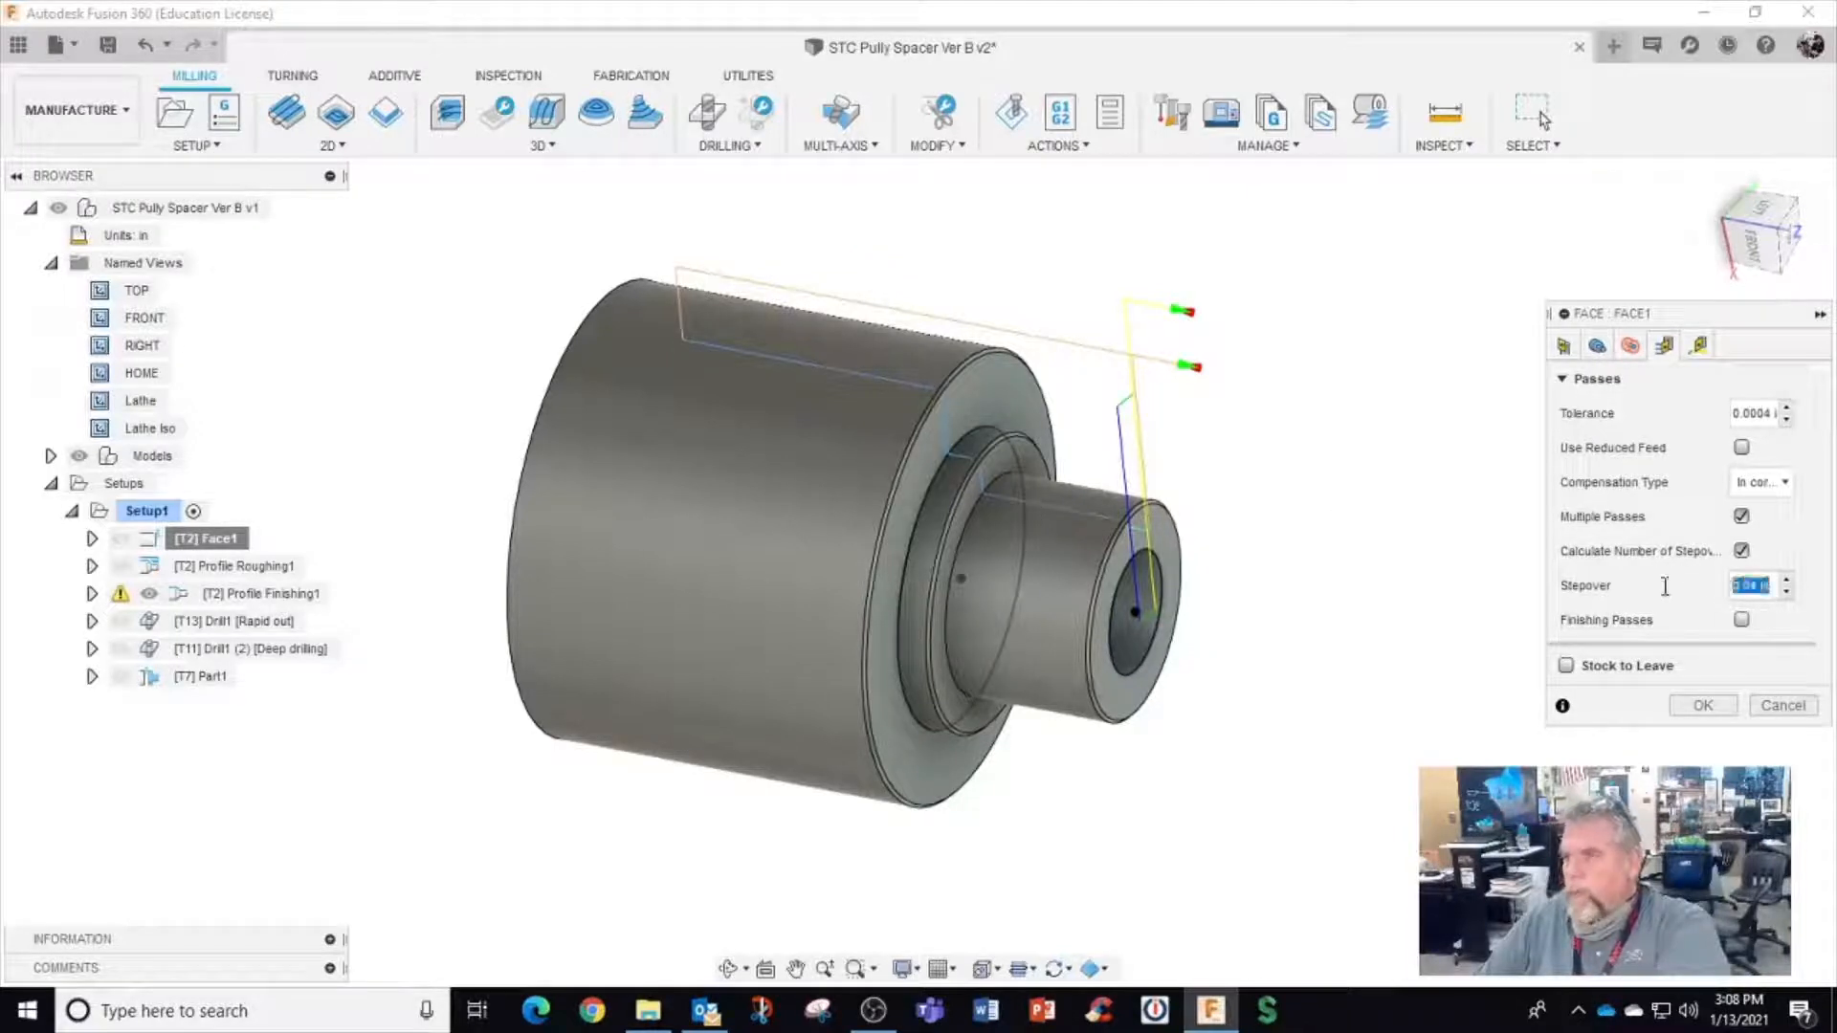
{"action": "key", "text": "BackSpace"}
{"action": "type", "text": ".025"}
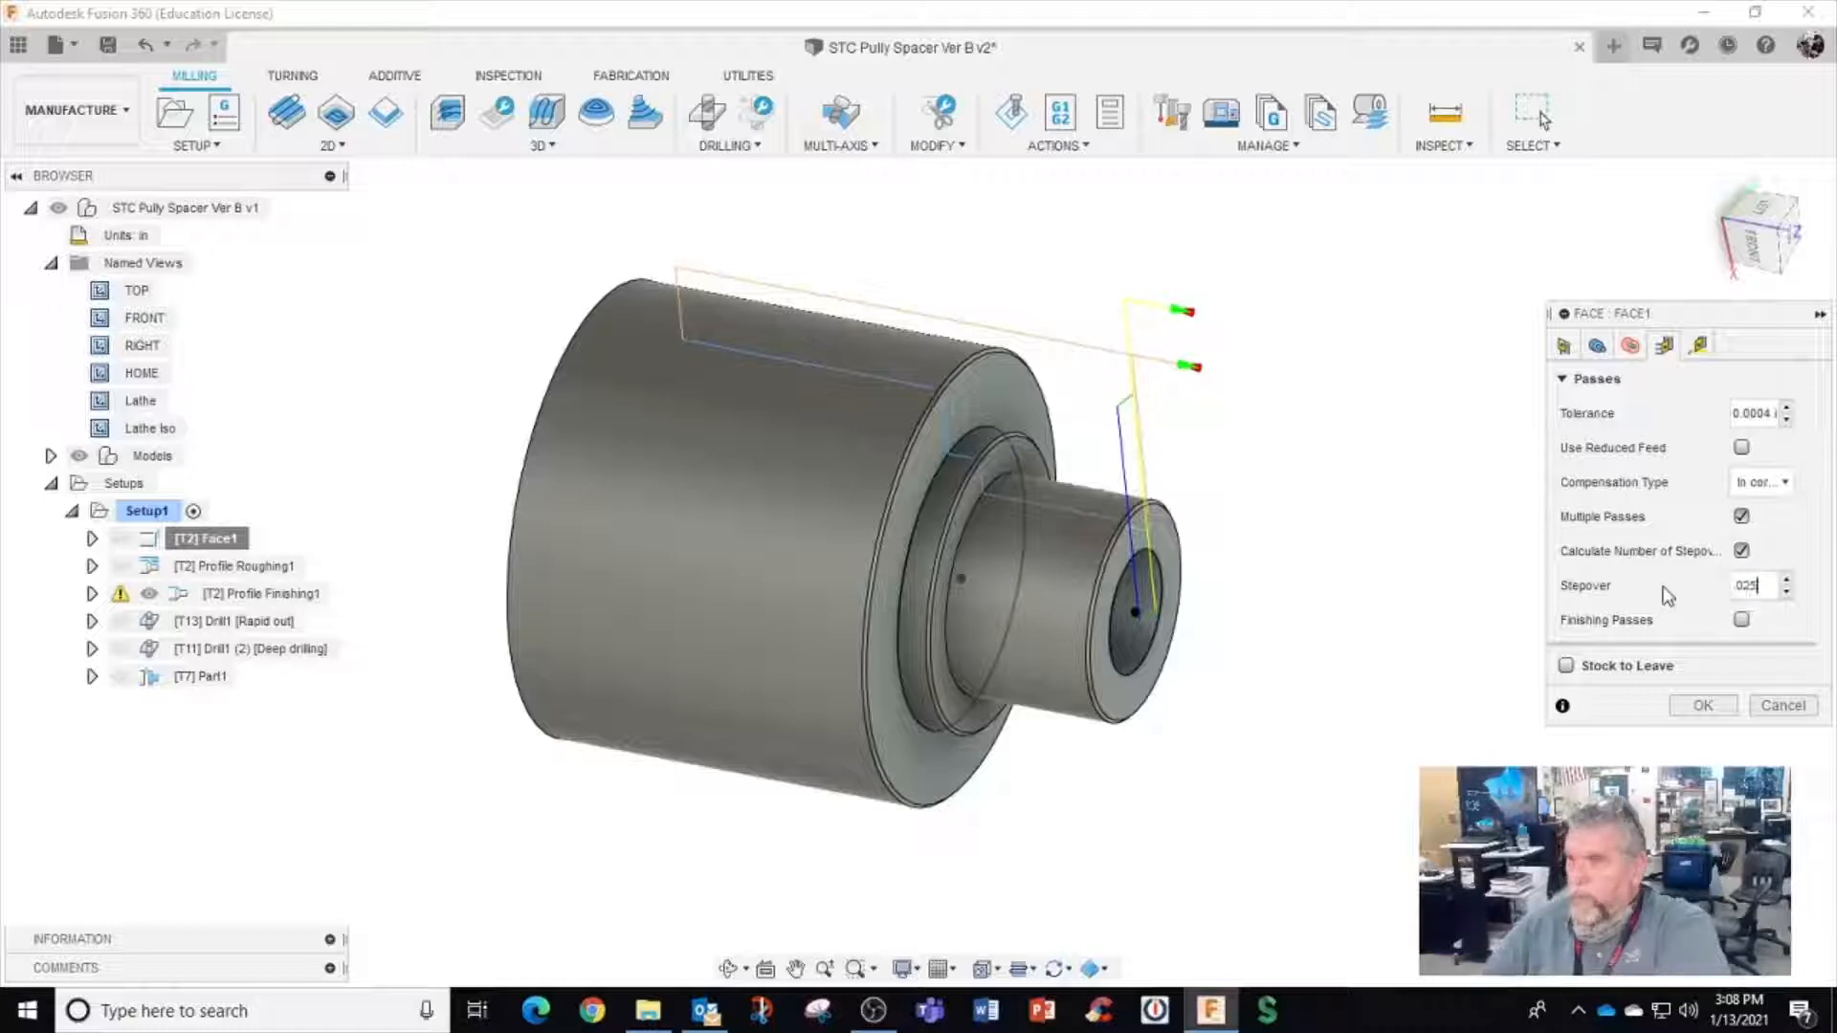
{"action": "right_click", "coordinate": [1761, 592]}
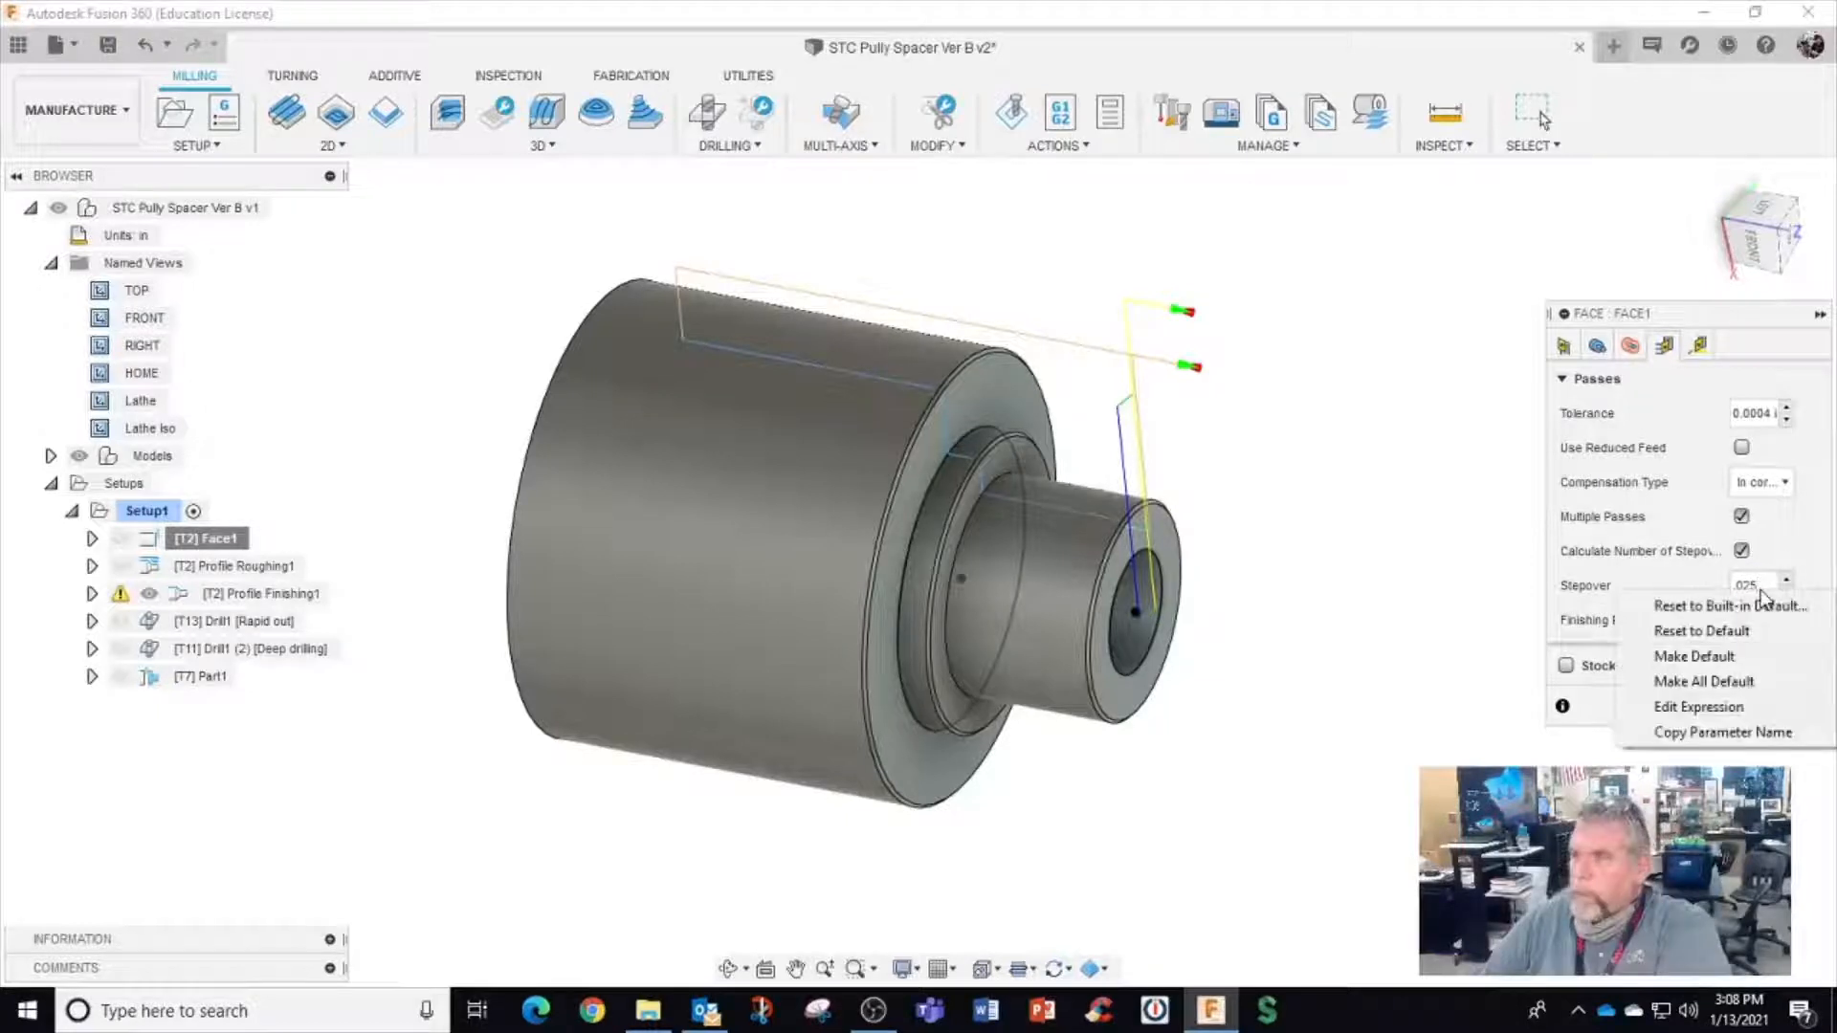
{"action": "left_click", "coordinate": [1713, 656]}
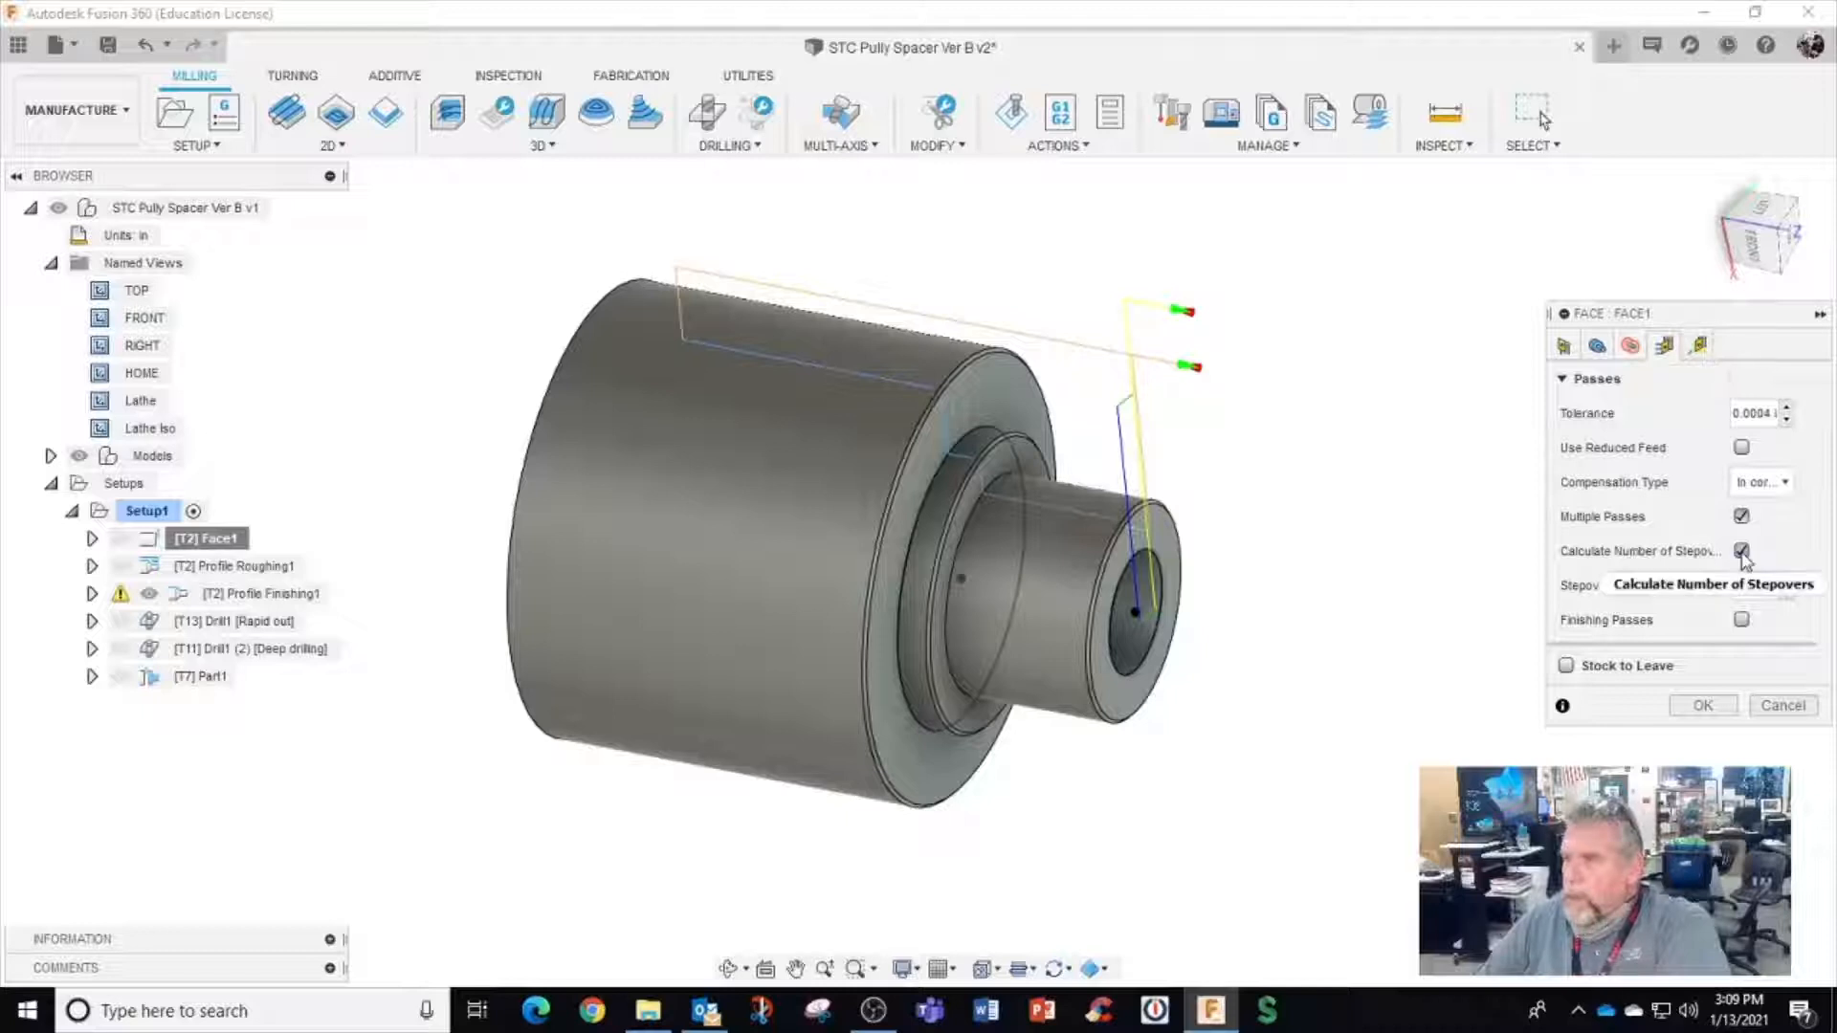
Turn off automatic stepover calculation for Face1, set the number of stepovers to 4 and accept the operation
{"action": "mouse_move", "coordinate": [1744, 558]}
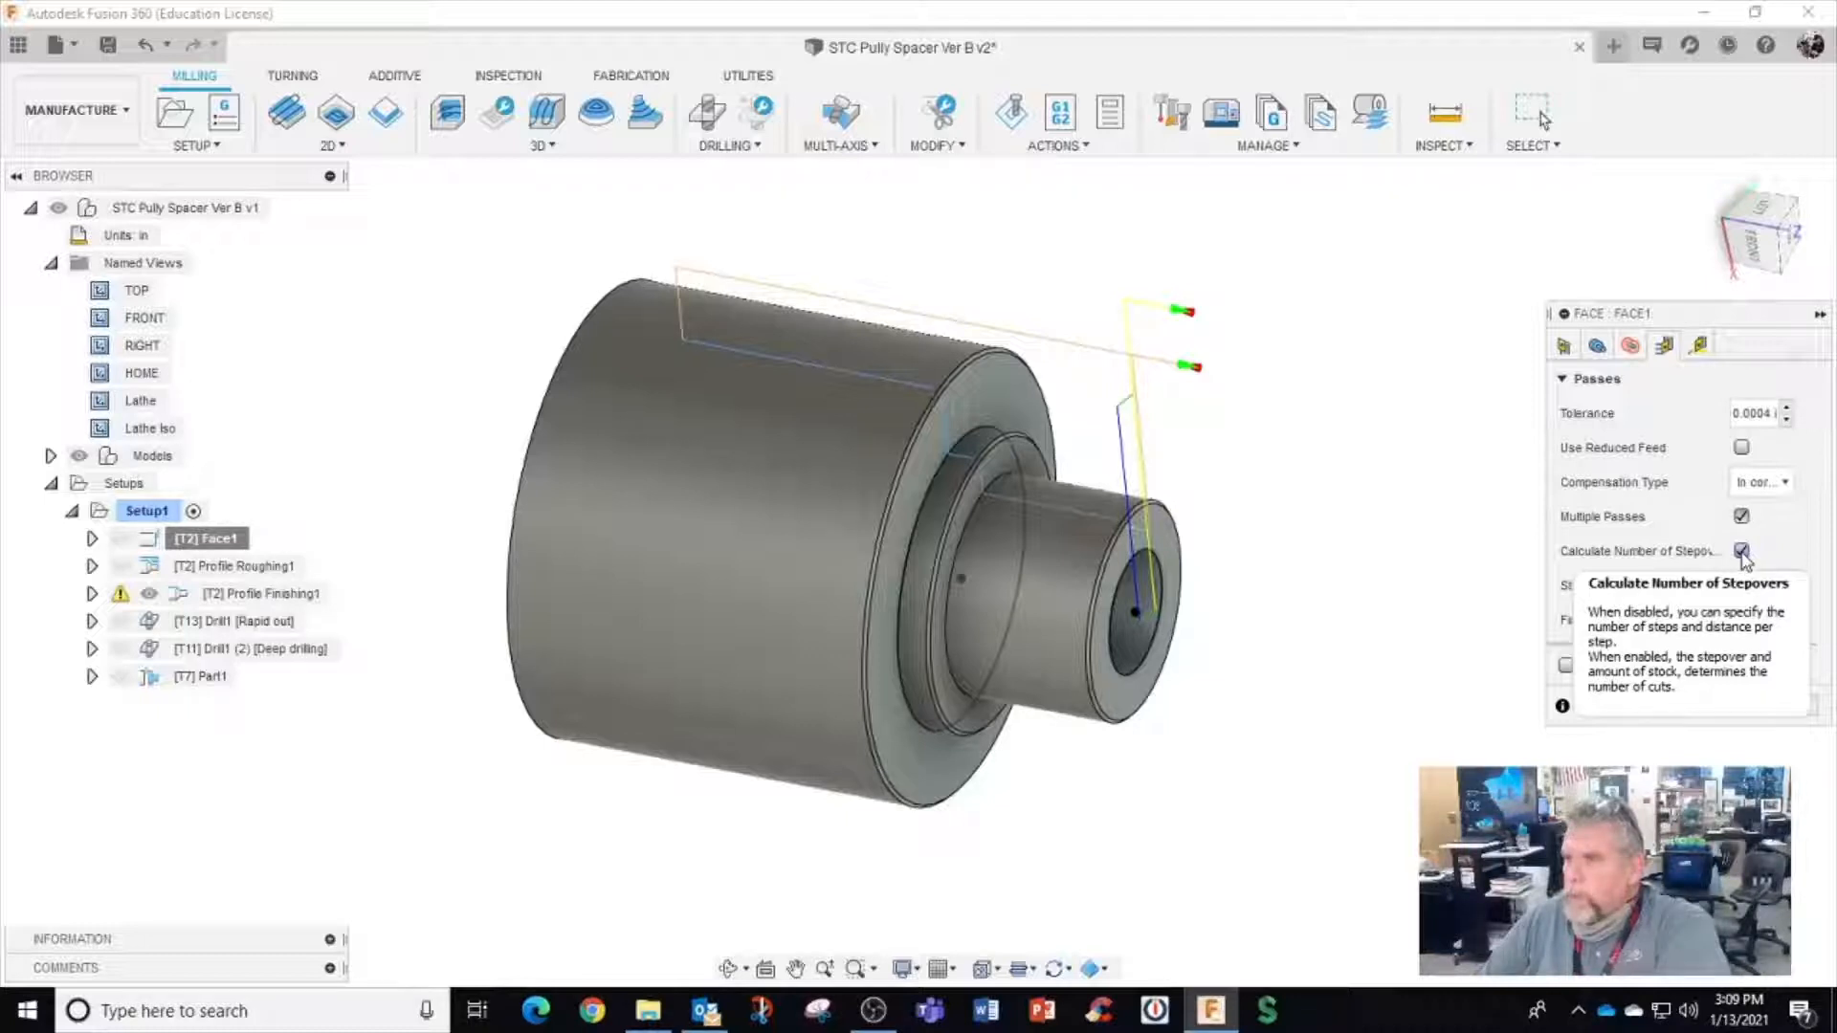
{"action": "left_click", "coordinate": [1741, 552]}
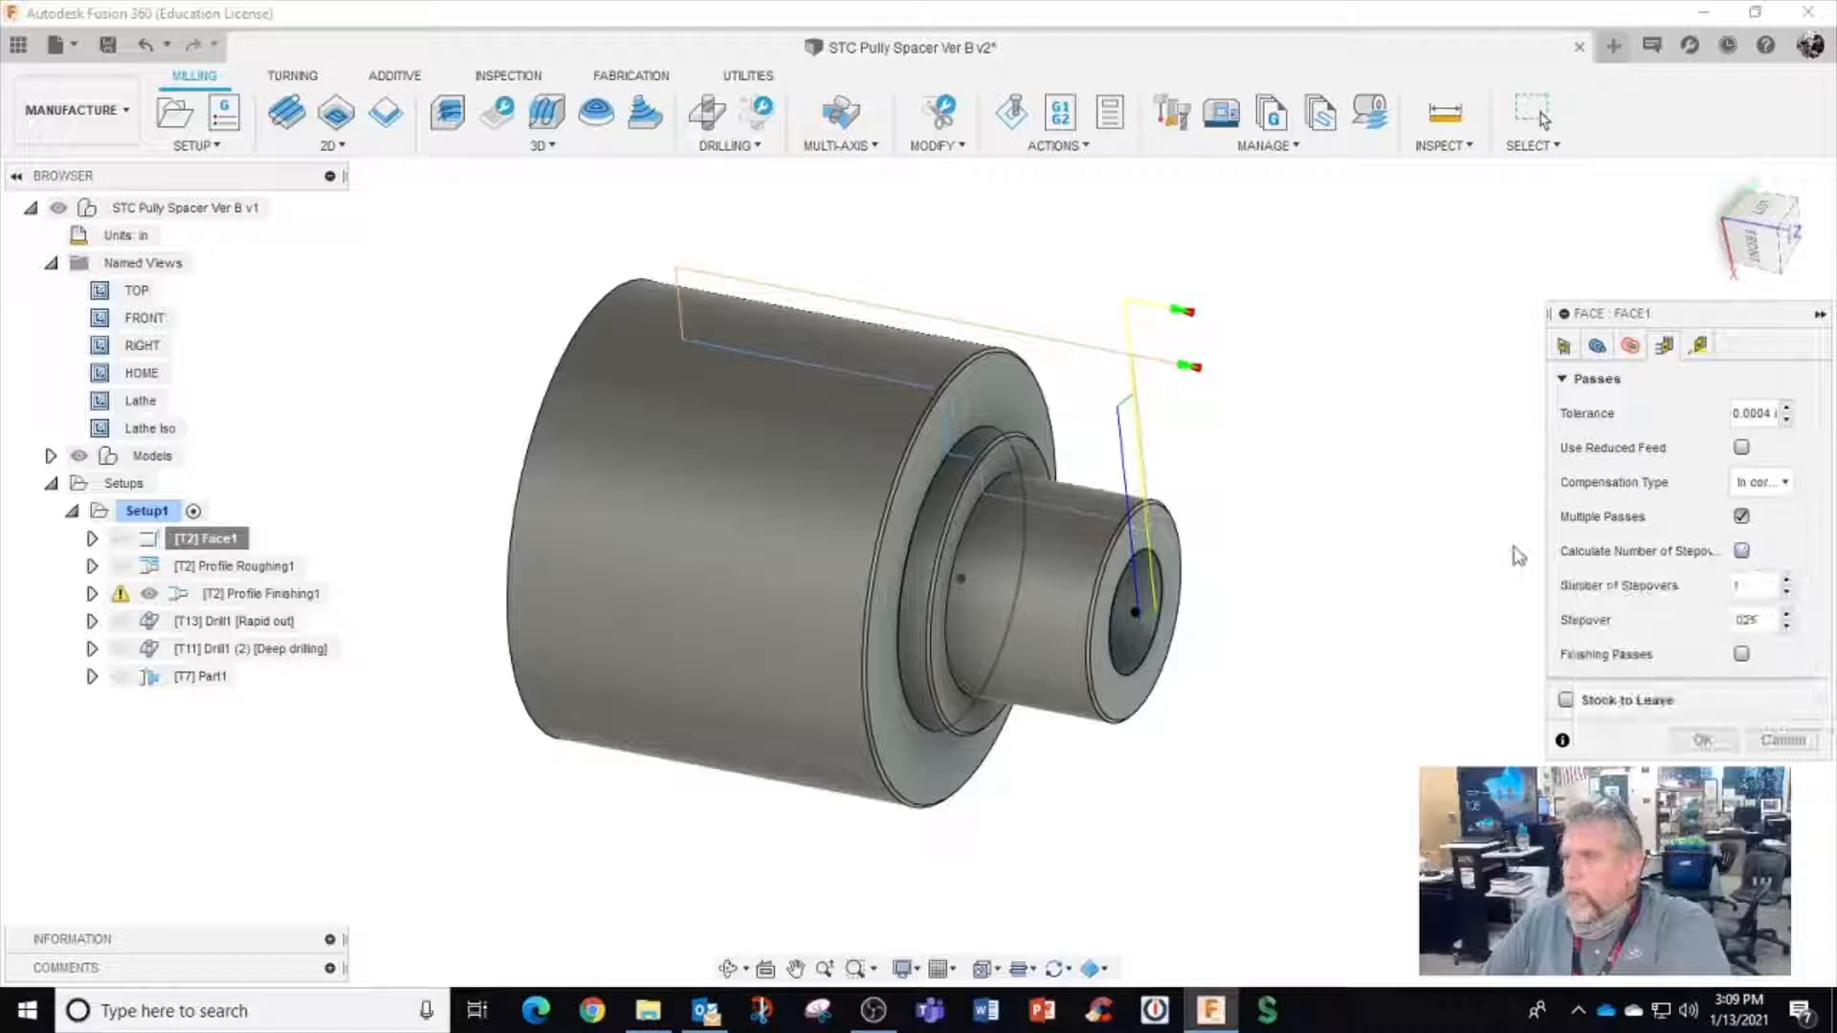
{"action": "left_click", "coordinate": [1747, 586]}
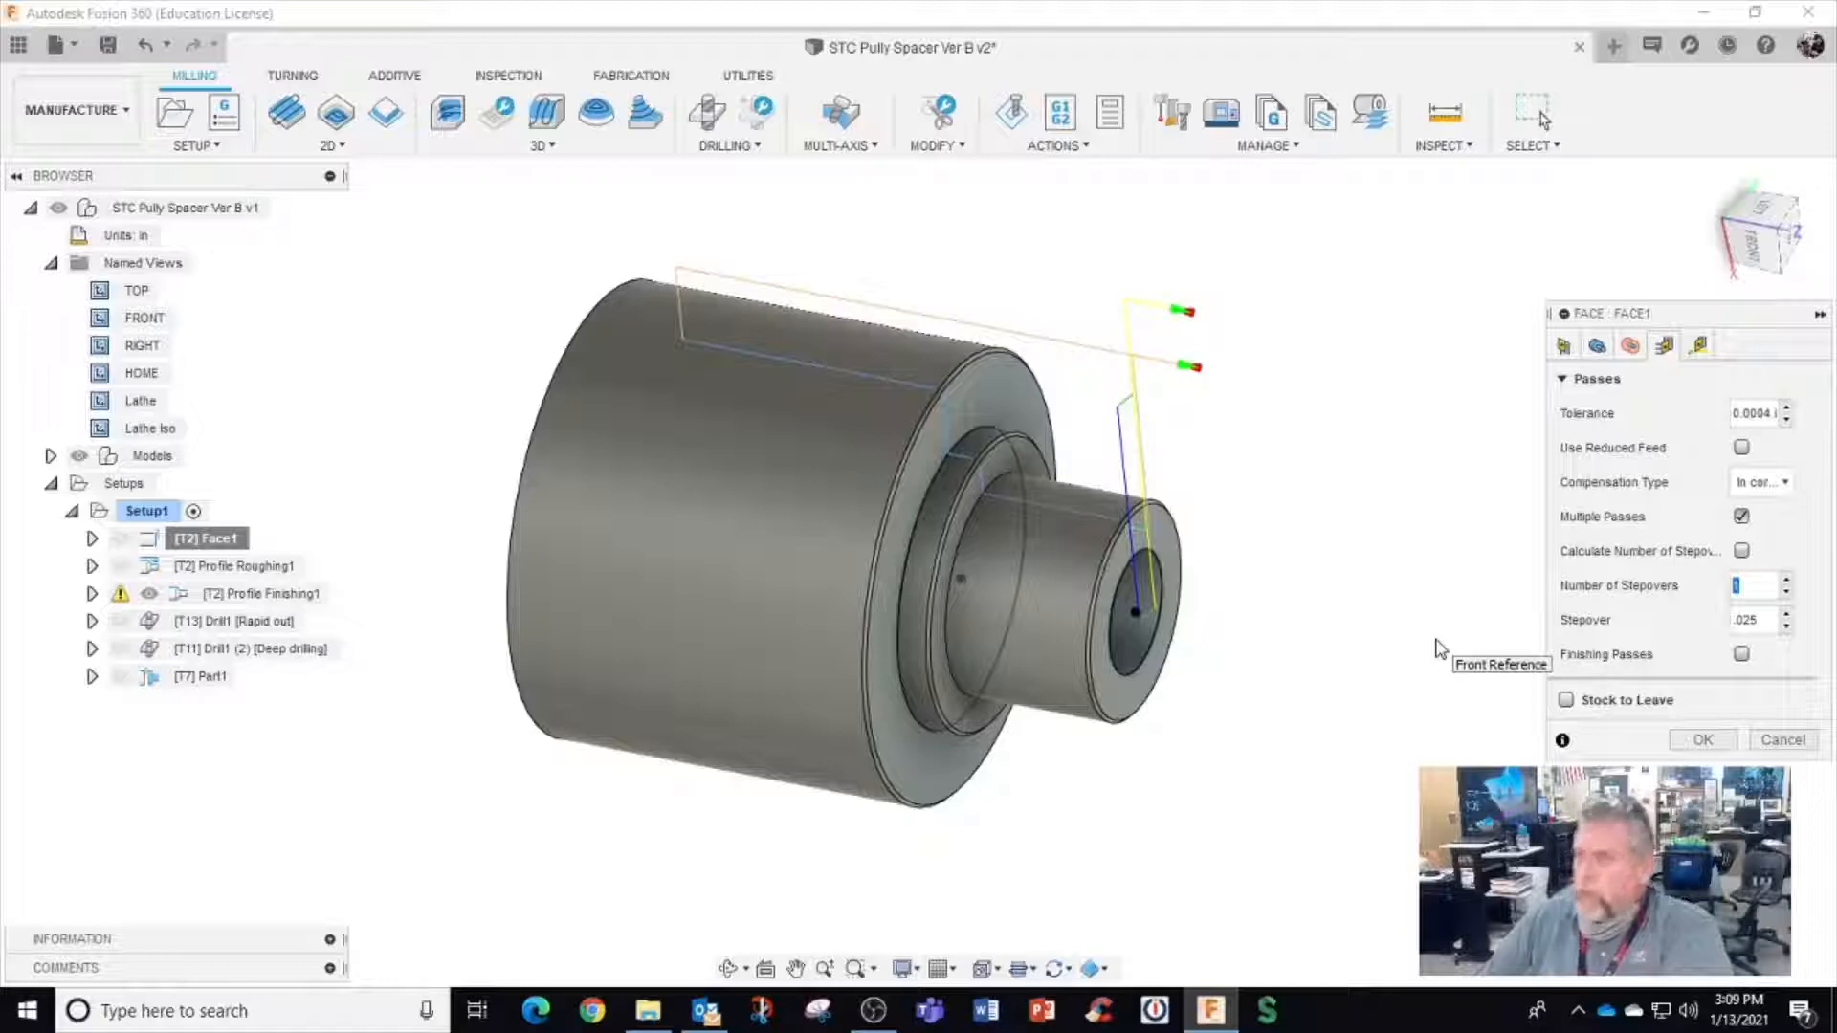
{"action": "key", "text": "Return"}
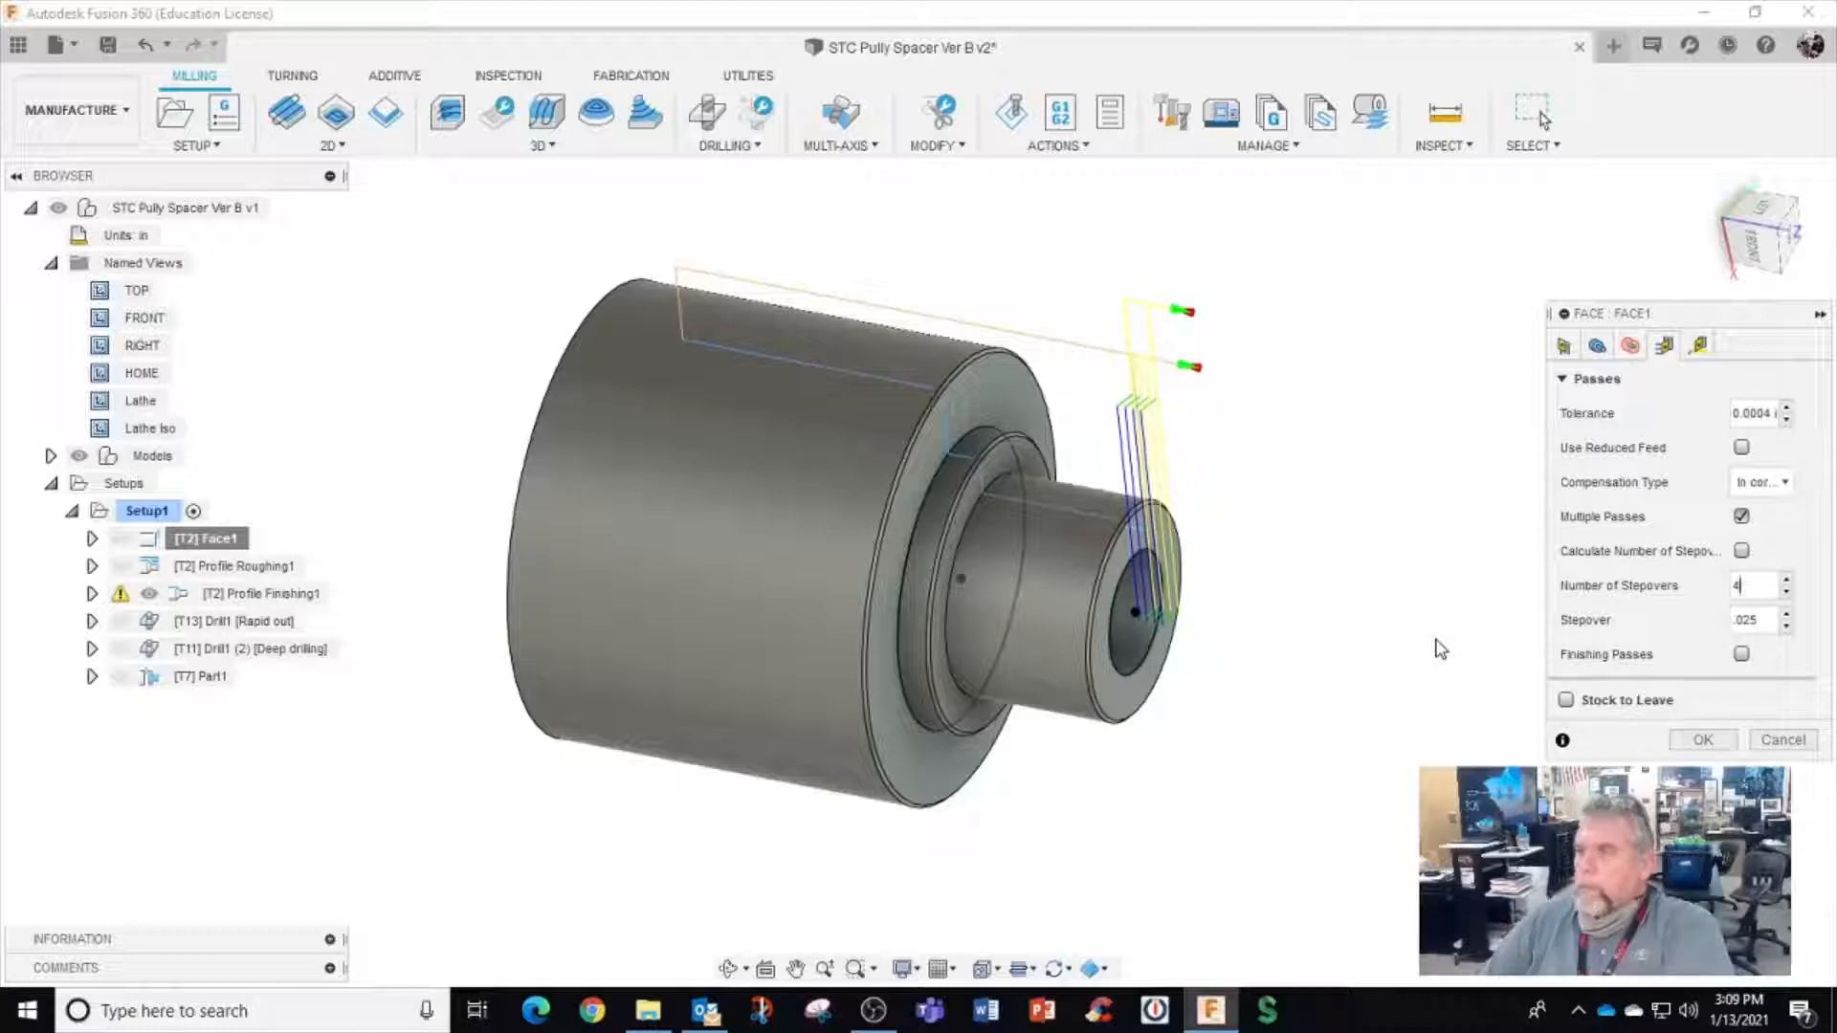
{"action": "left_click", "coordinate": [1705, 742]}
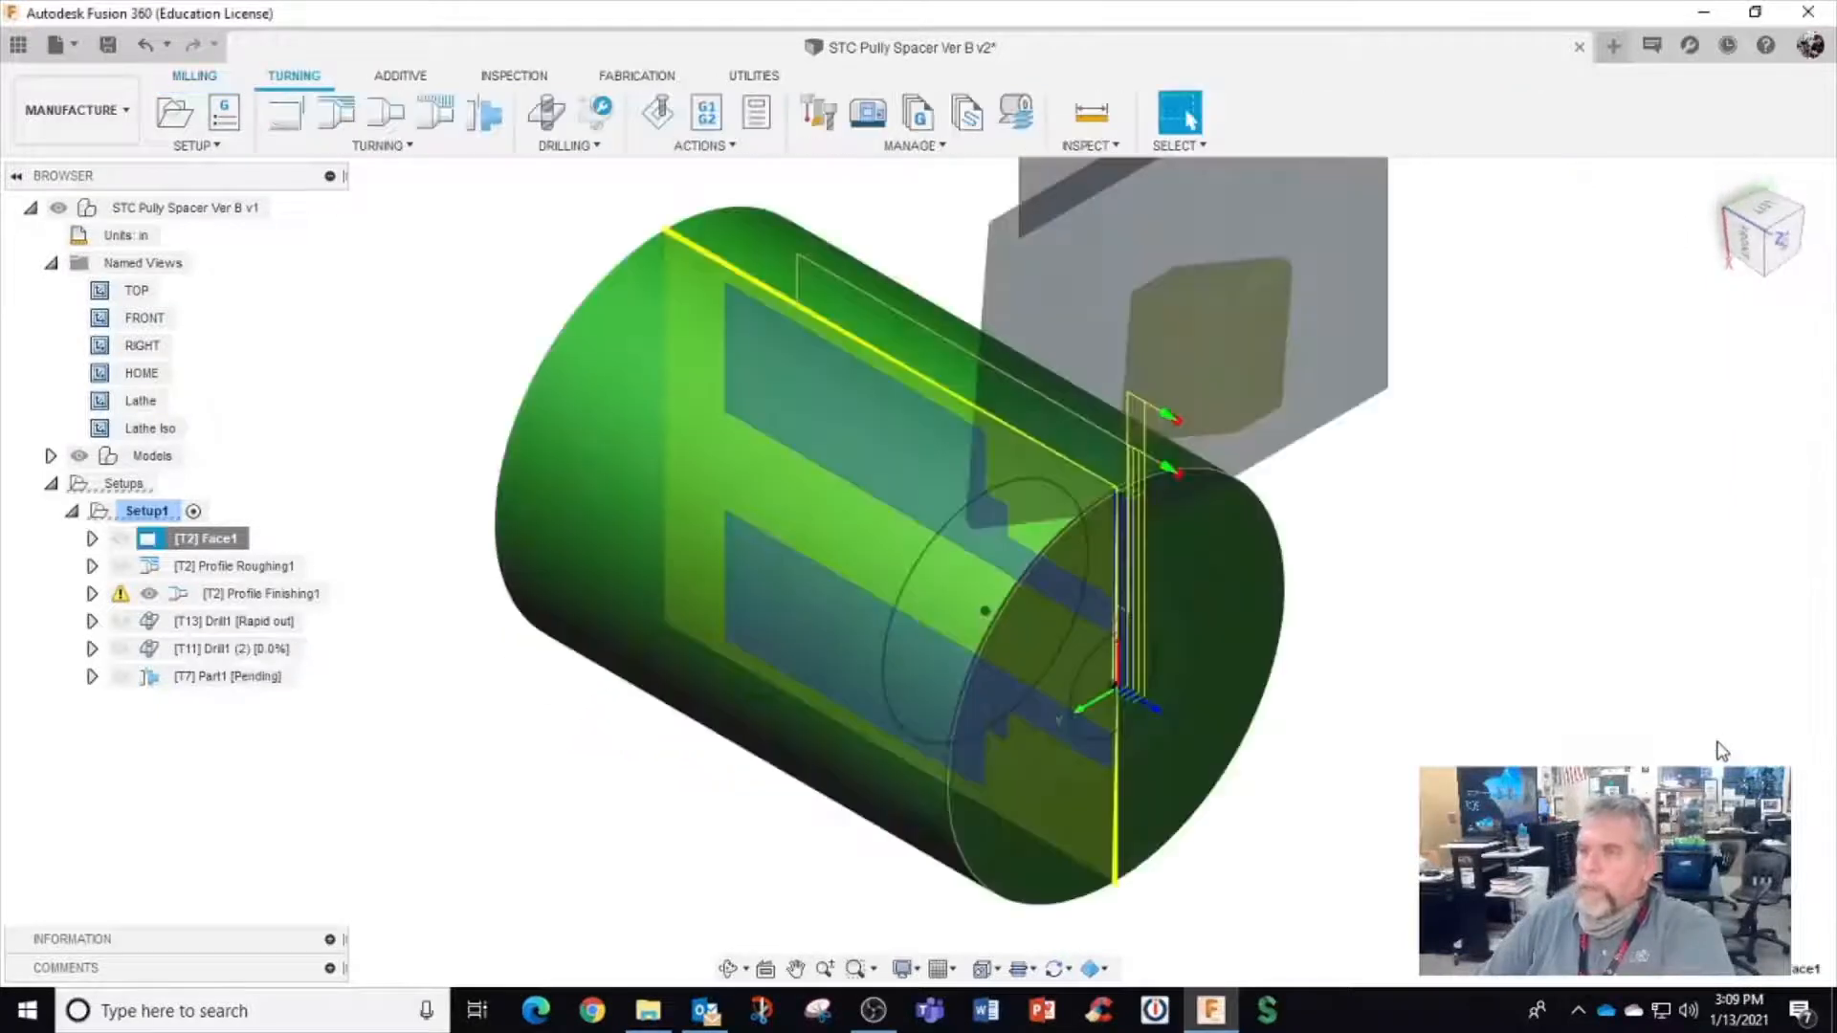
Open Setup1 for editing and show the part's front end and coordinate origin up close in the saved "Lathe" view
{"action": "middle_click_drag", "start_coordinate": [1556, 751], "coordinate": [1595, 737], "text": "shift"}
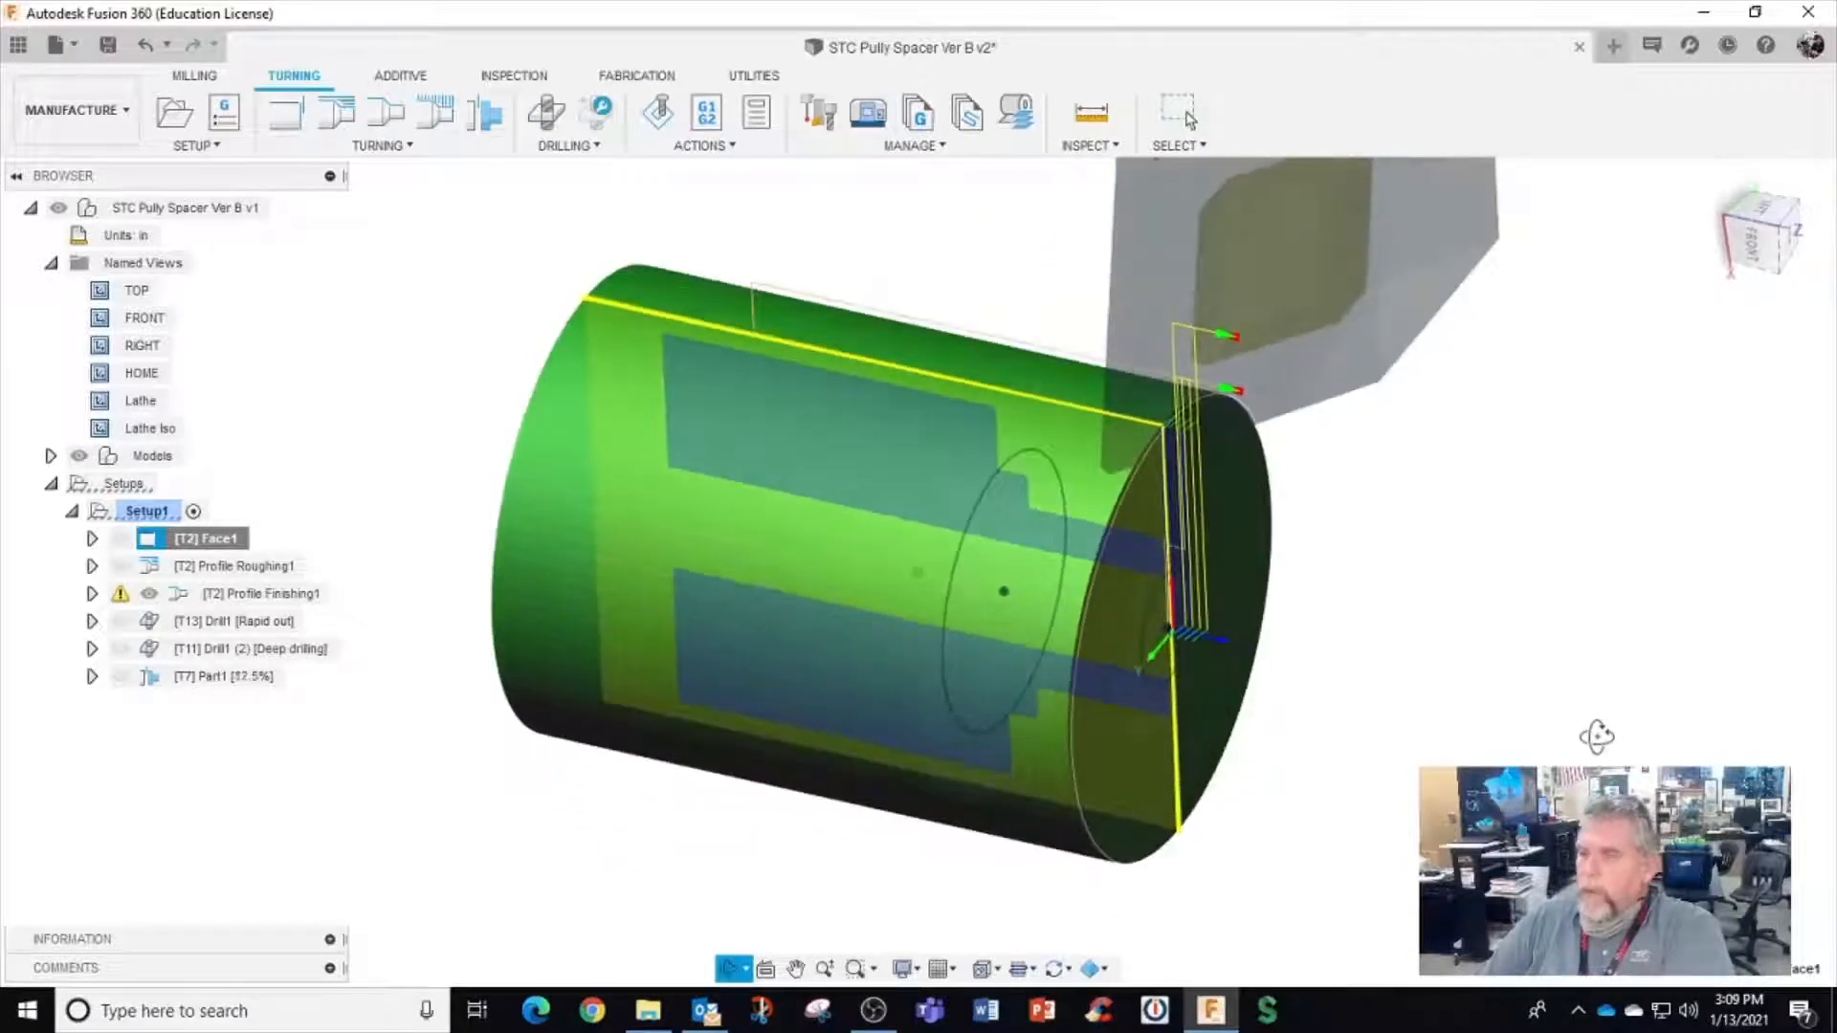
{"action": "scroll", "coordinate": [1210, 733], "scroll_direction": "down", "scroll_amount": 3}
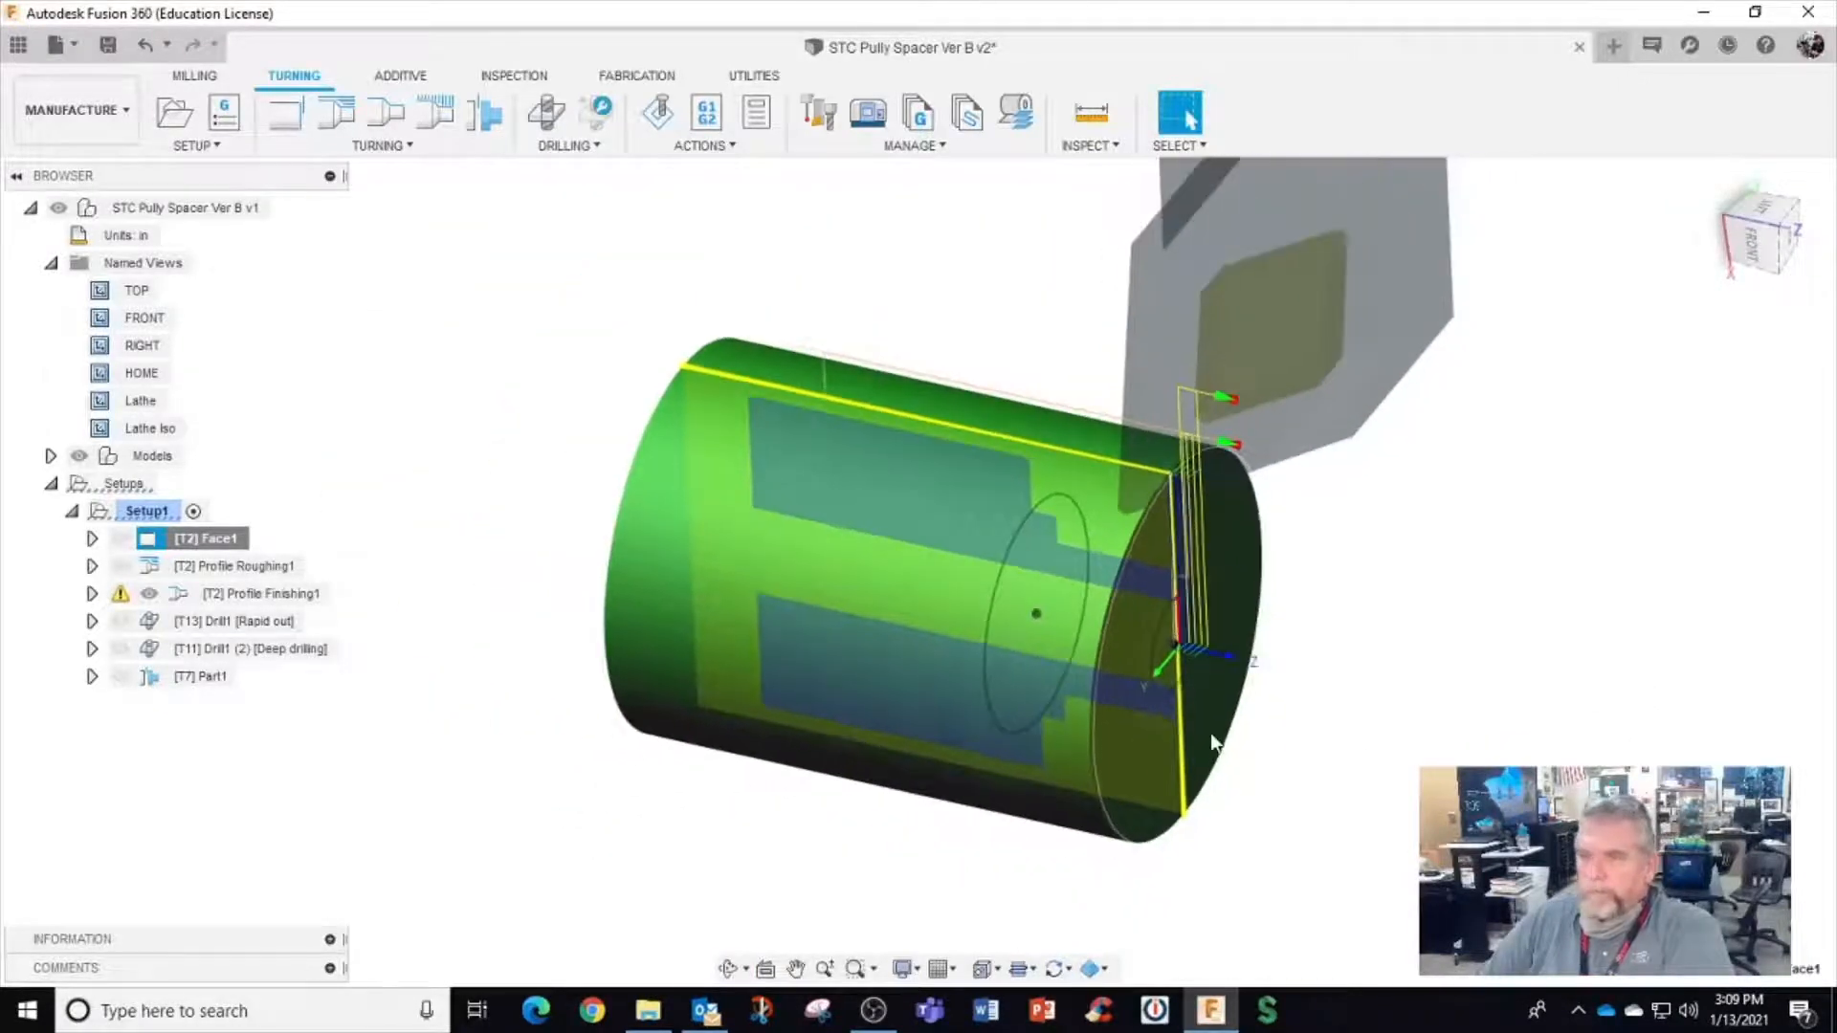
{"action": "left_click", "coordinate": [160, 514]}
{"action": "right_click", "coordinate": [162, 517]}
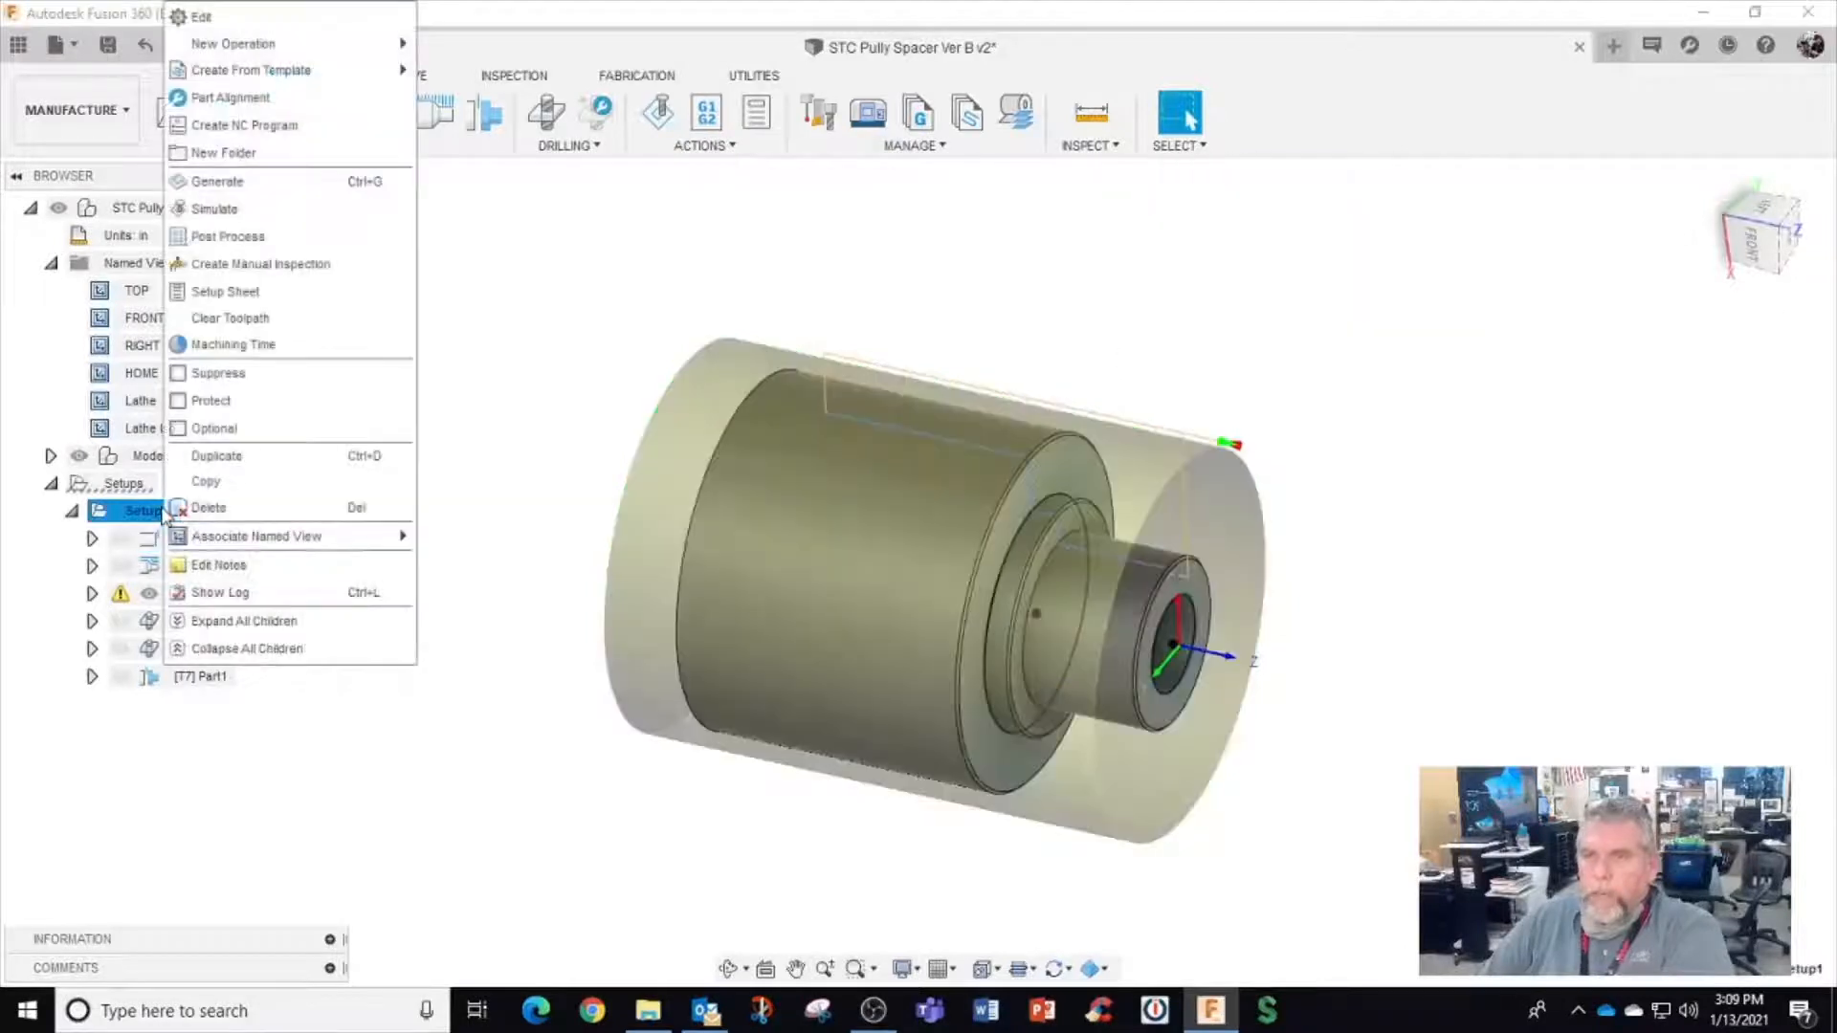
{"action": "left_click", "coordinate": [191, 17]}
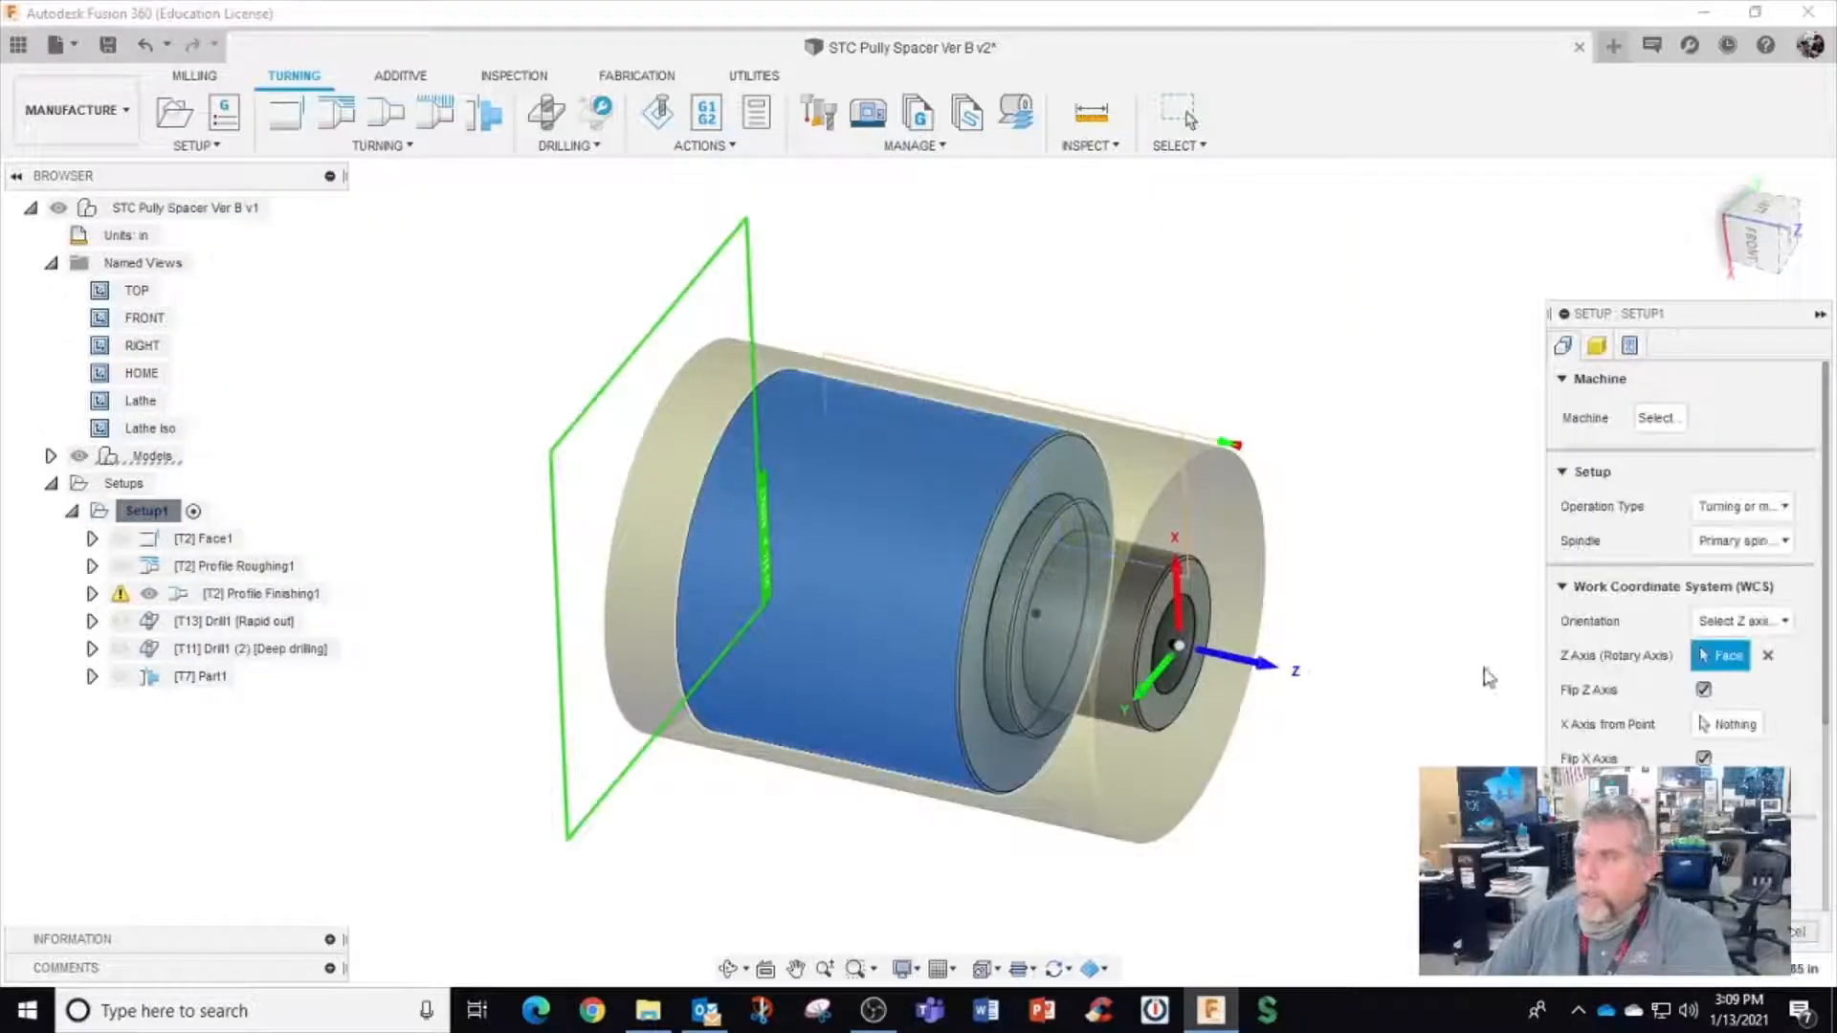
{"action": "double_click", "coordinate": [144, 402]}
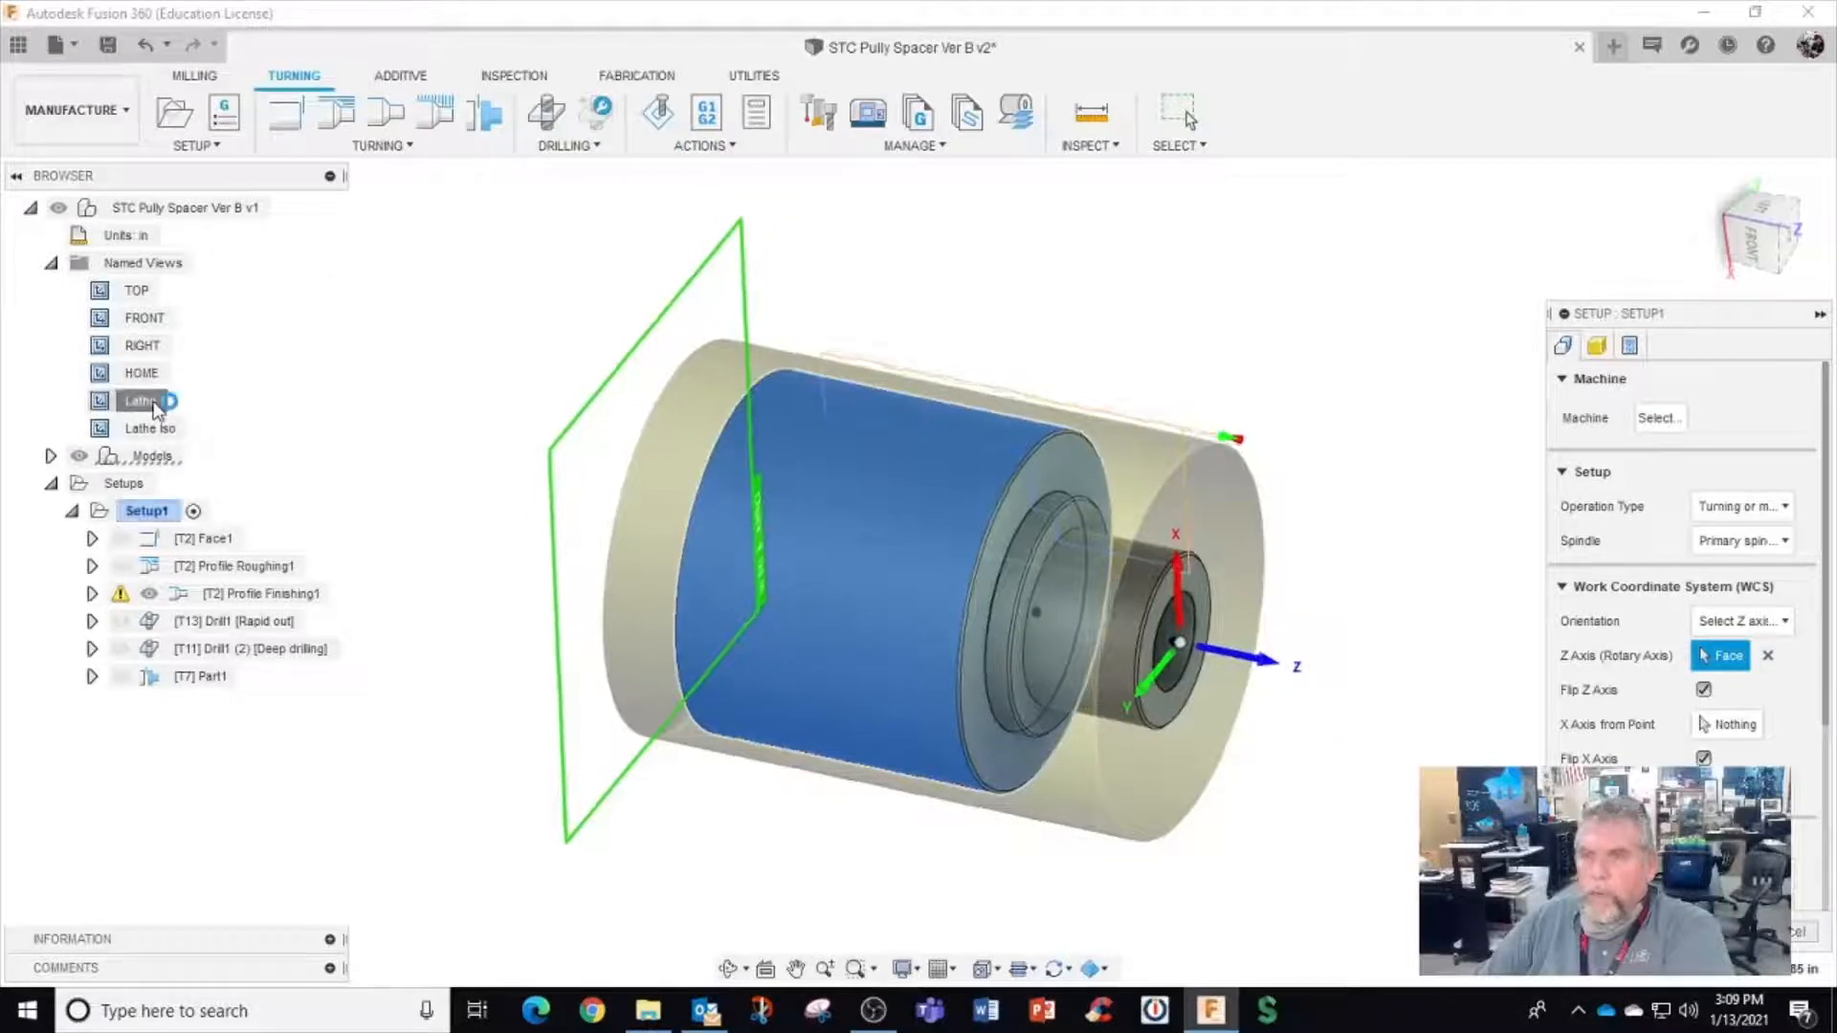
{"action": "scroll", "coordinate": [1168, 650], "scroll_direction": "up", "scroll_amount": 5}
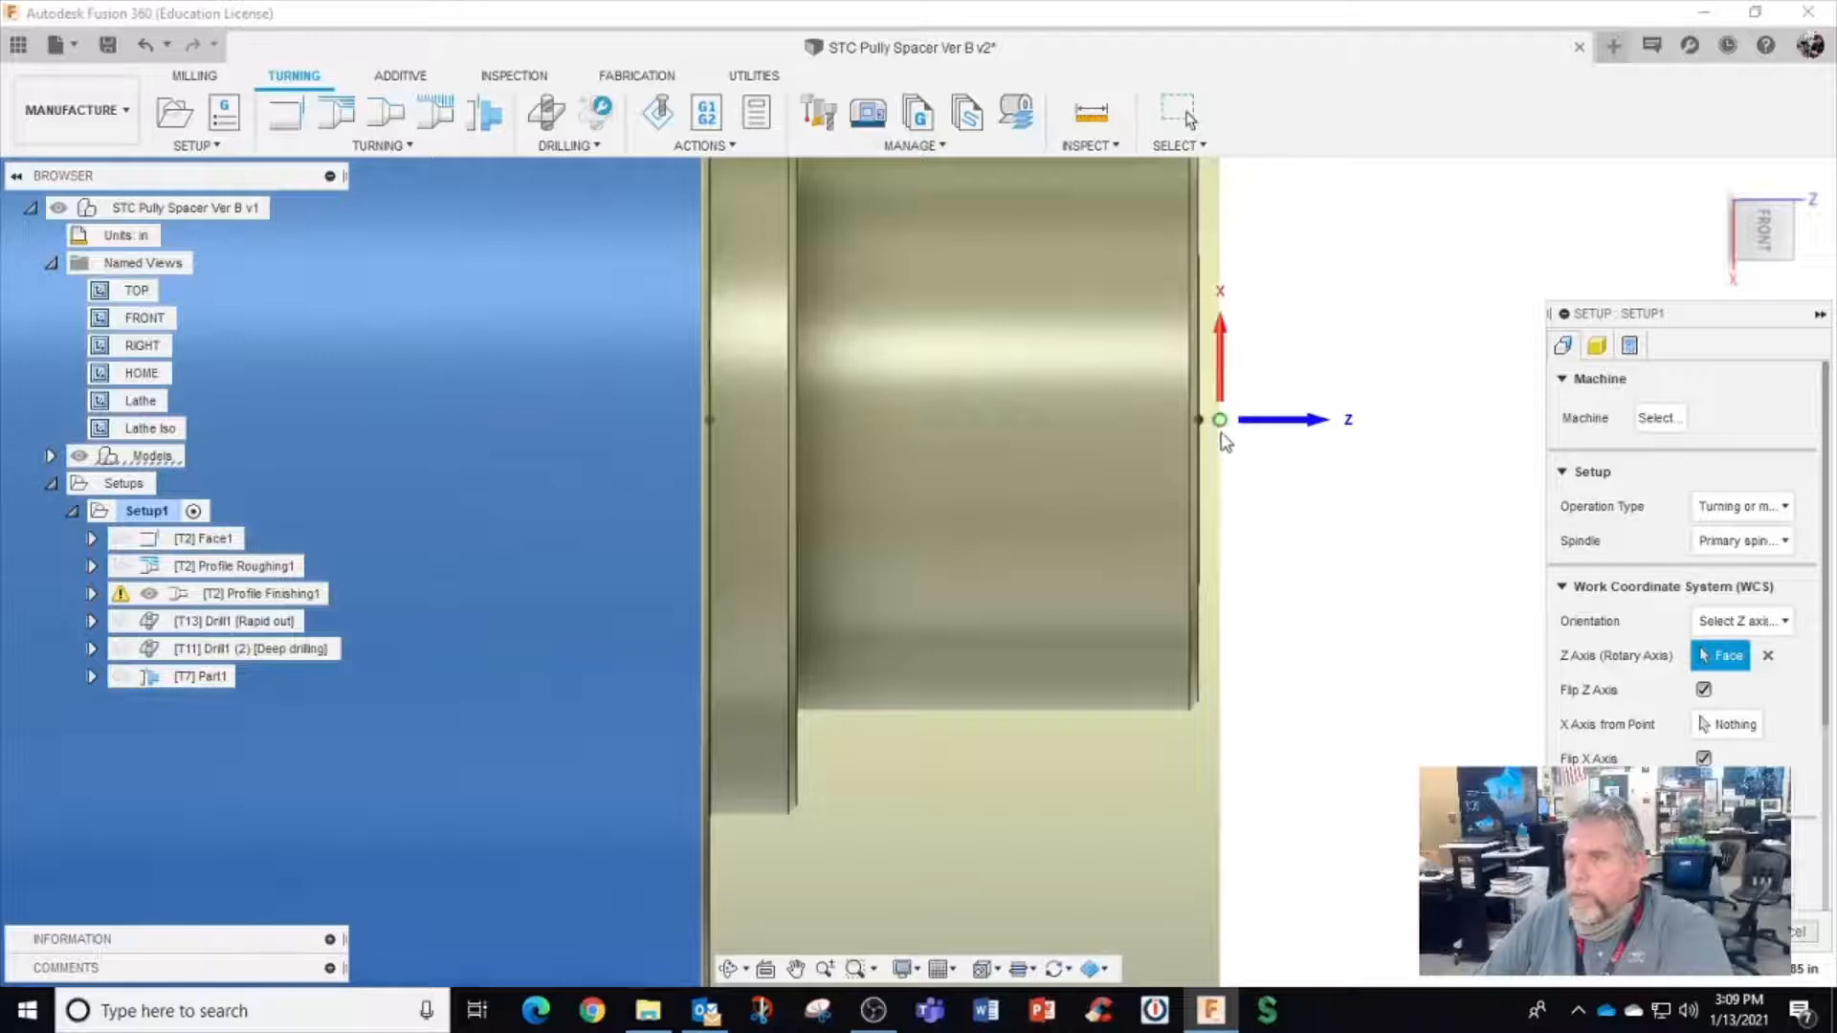
Review Setup1's work coordinate system, stock-front origin, Safe Z reference and offset, and model settings
{"action": "left_click_drag", "start_coordinate": [1663, 320], "coordinate": [1502, 241]}
{"action": "scroll", "coordinate": [1532, 667], "scroll_direction": "down", "scroll_amount": 1}
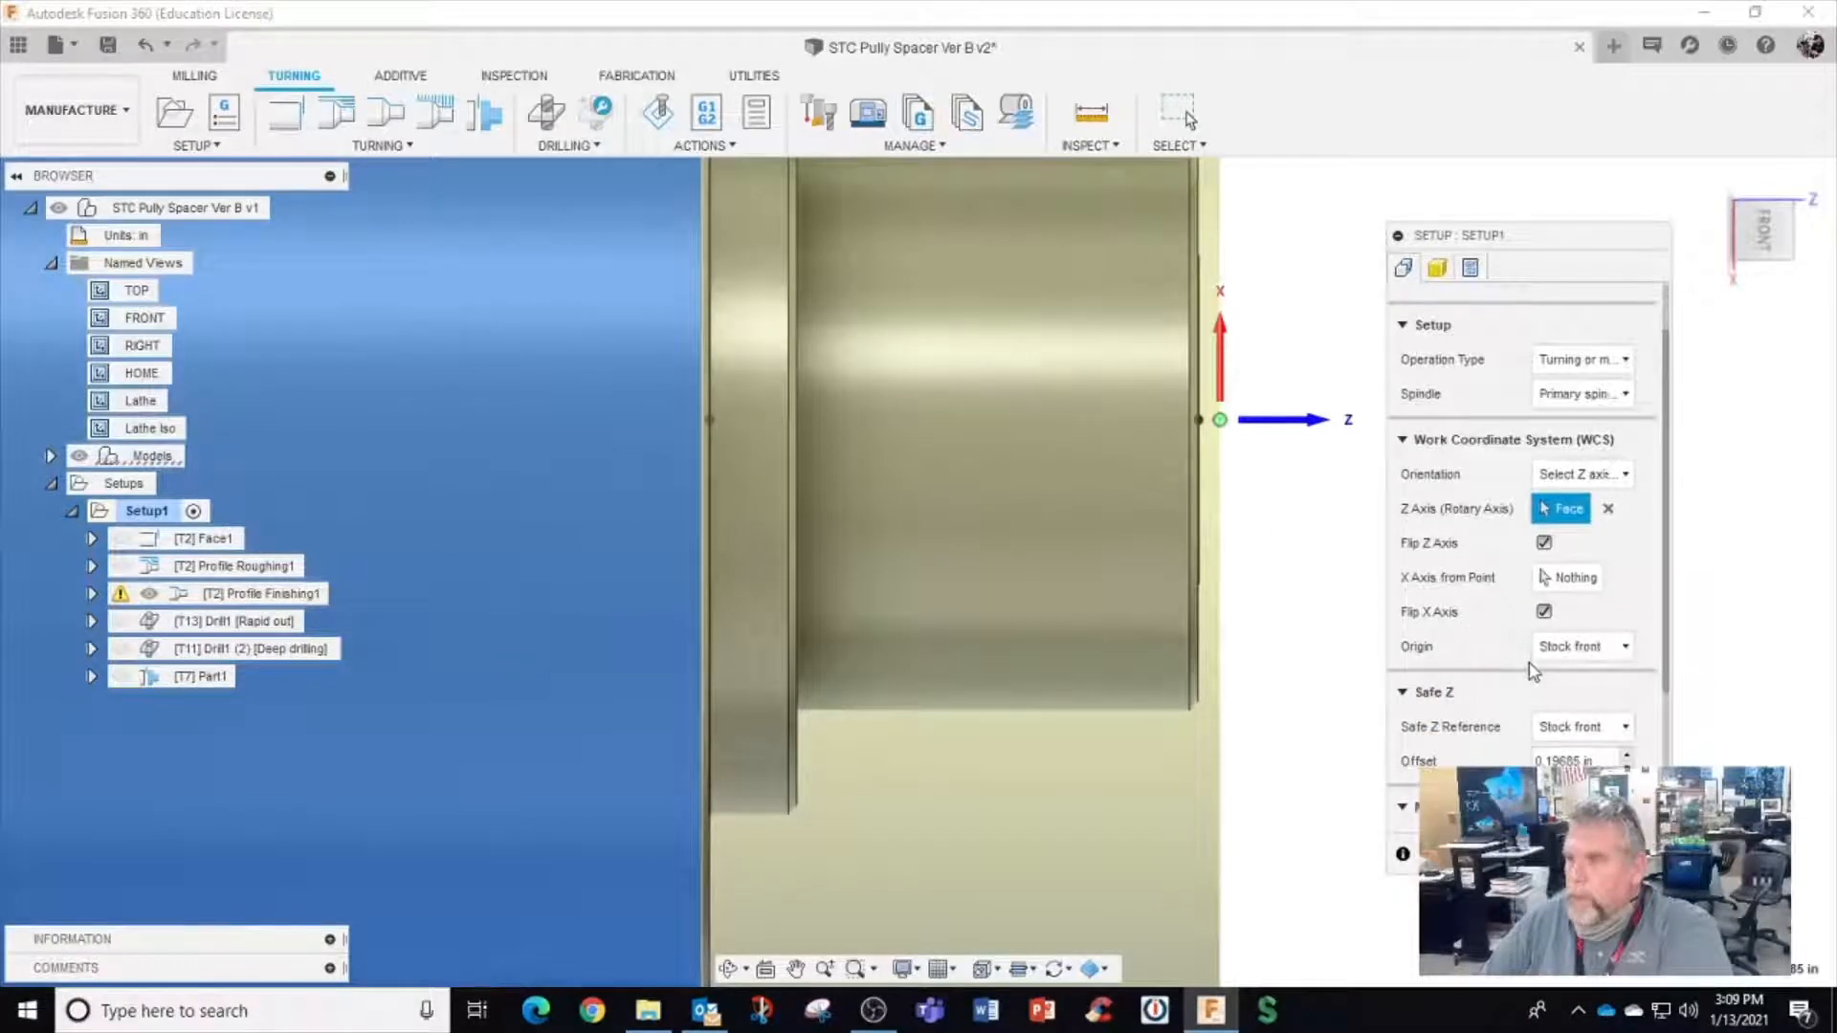
{"action": "left_click", "coordinate": [1602, 760]}
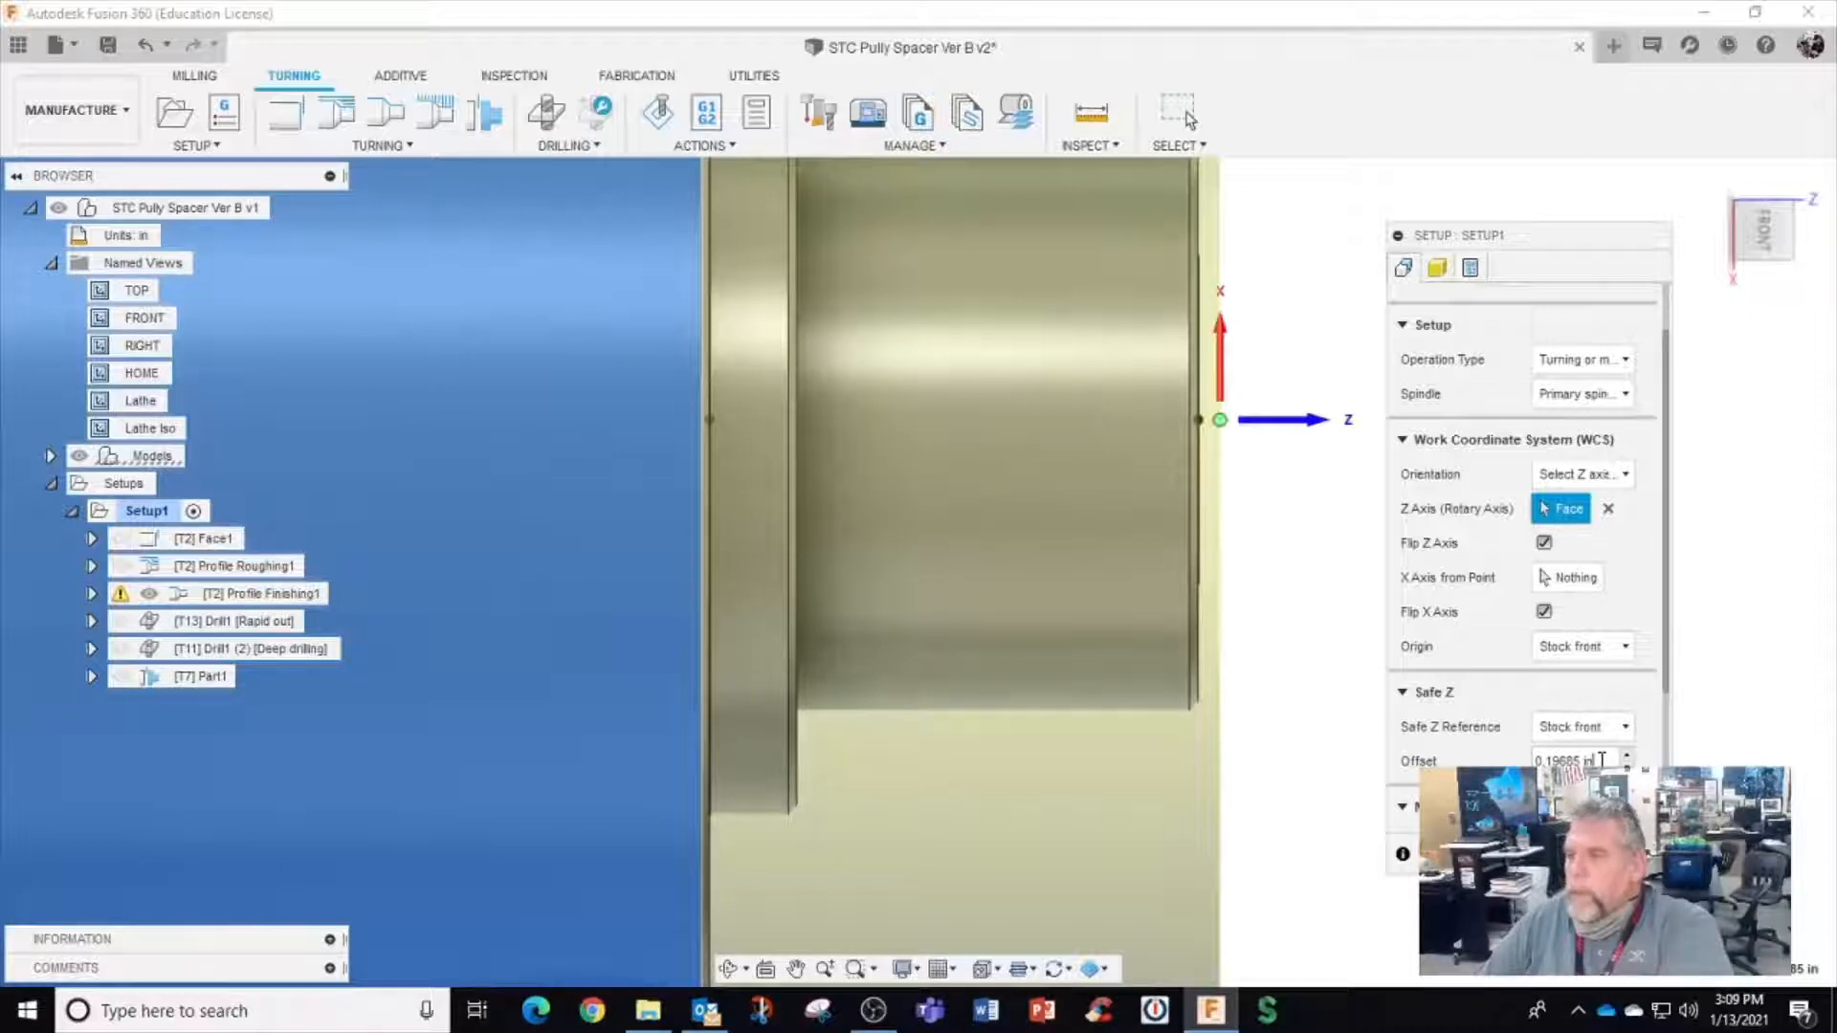
{"action": "left_click_drag", "start_coordinate": [1597, 759], "coordinate": [1496, 763]}
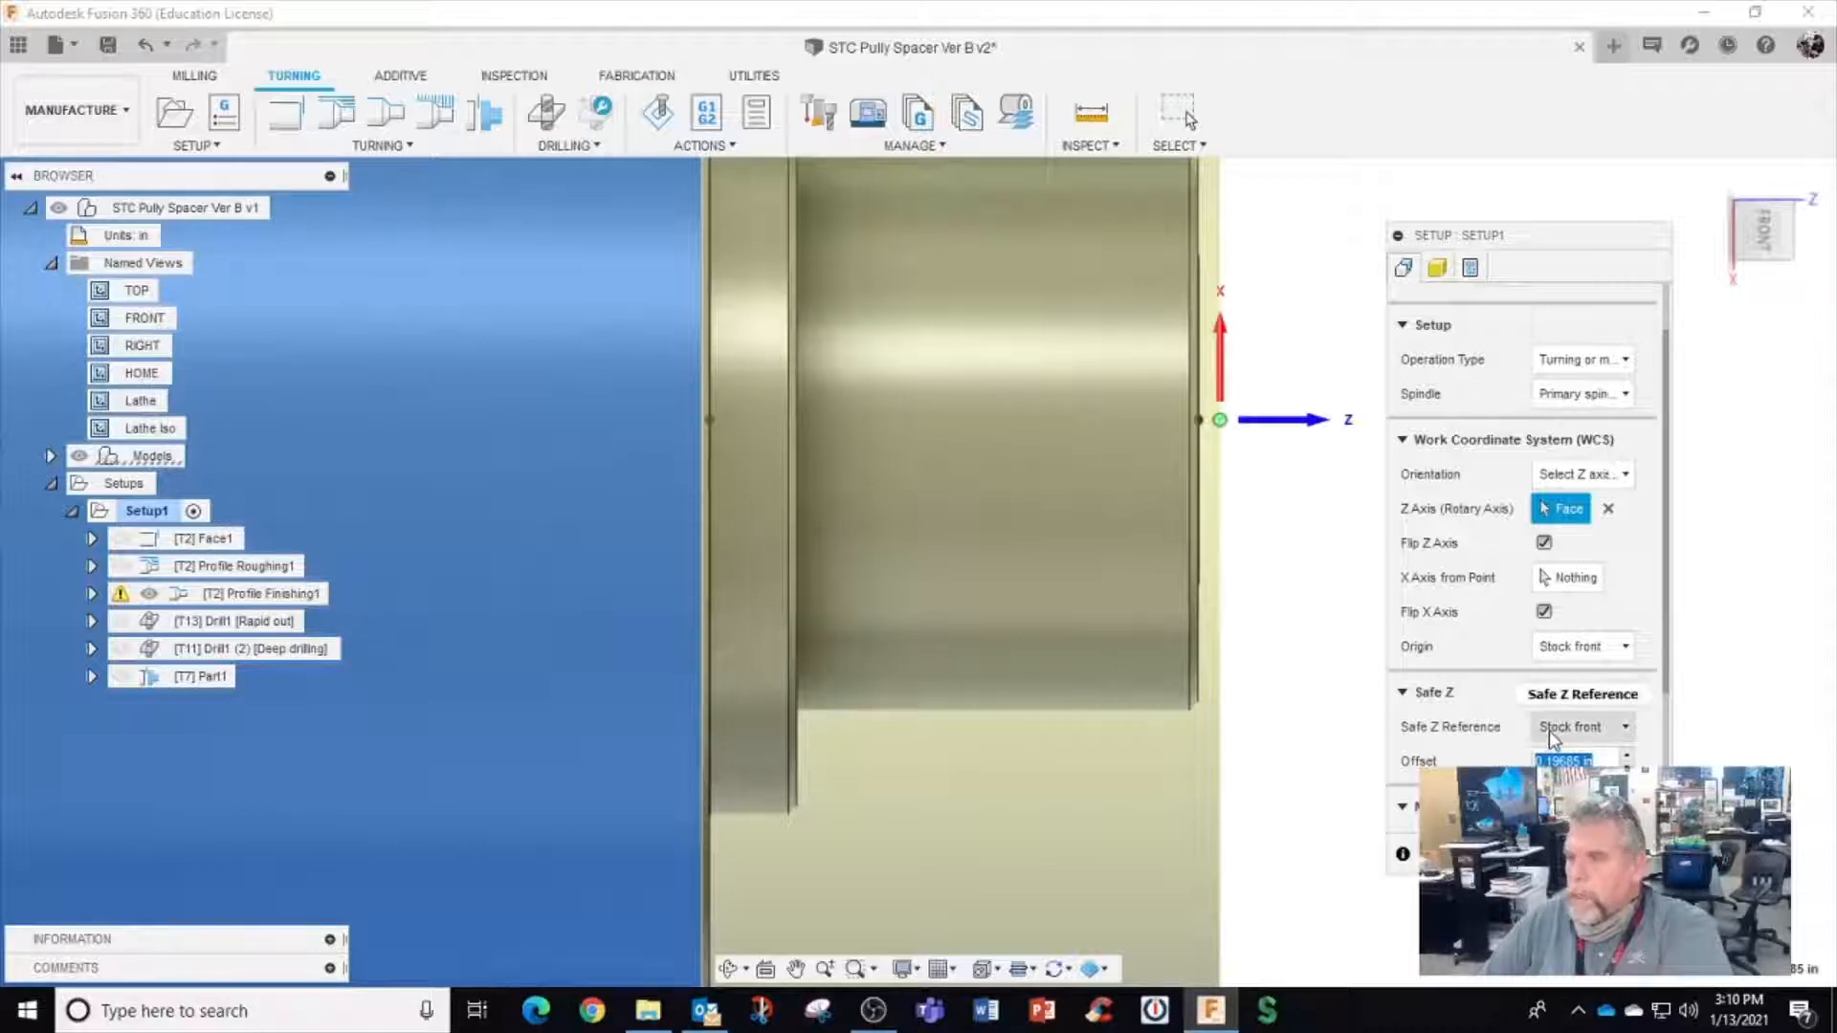
{"action": "mouse_move", "coordinate": [1551, 734]}
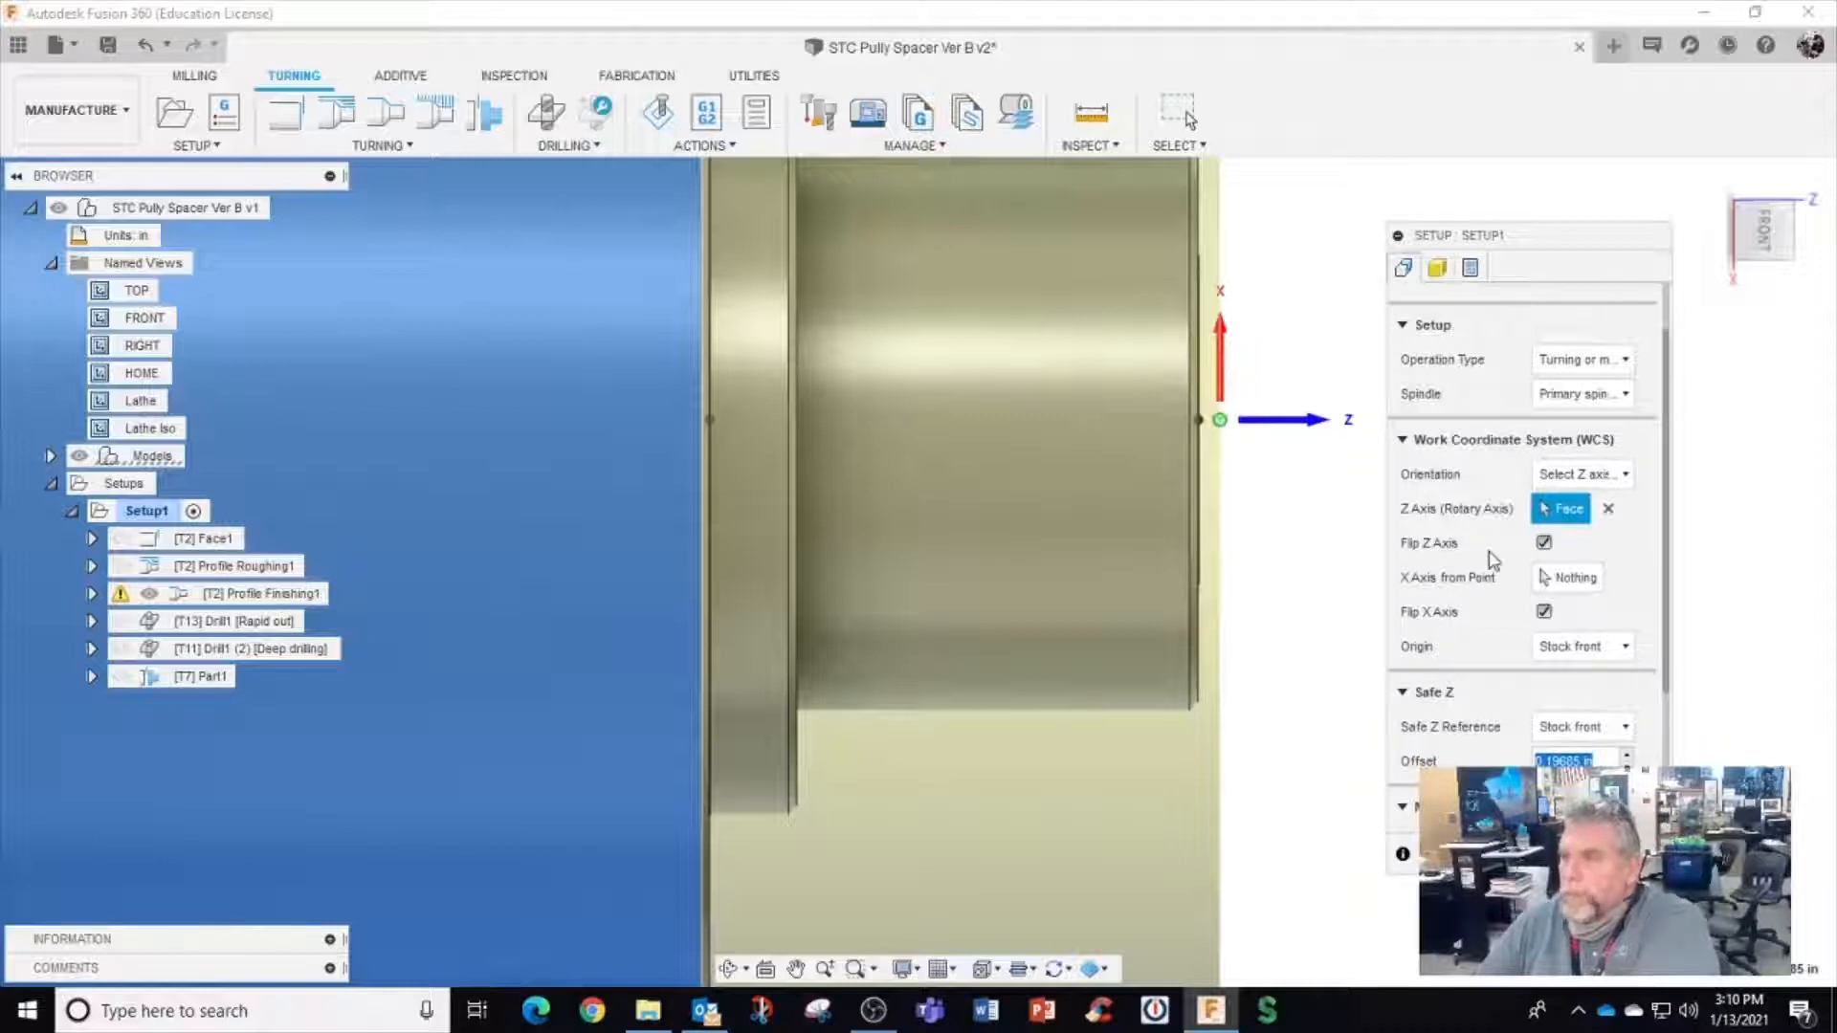
{"action": "scroll", "coordinate": [1505, 660], "scroll_direction": "down", "scroll_amount": 3}
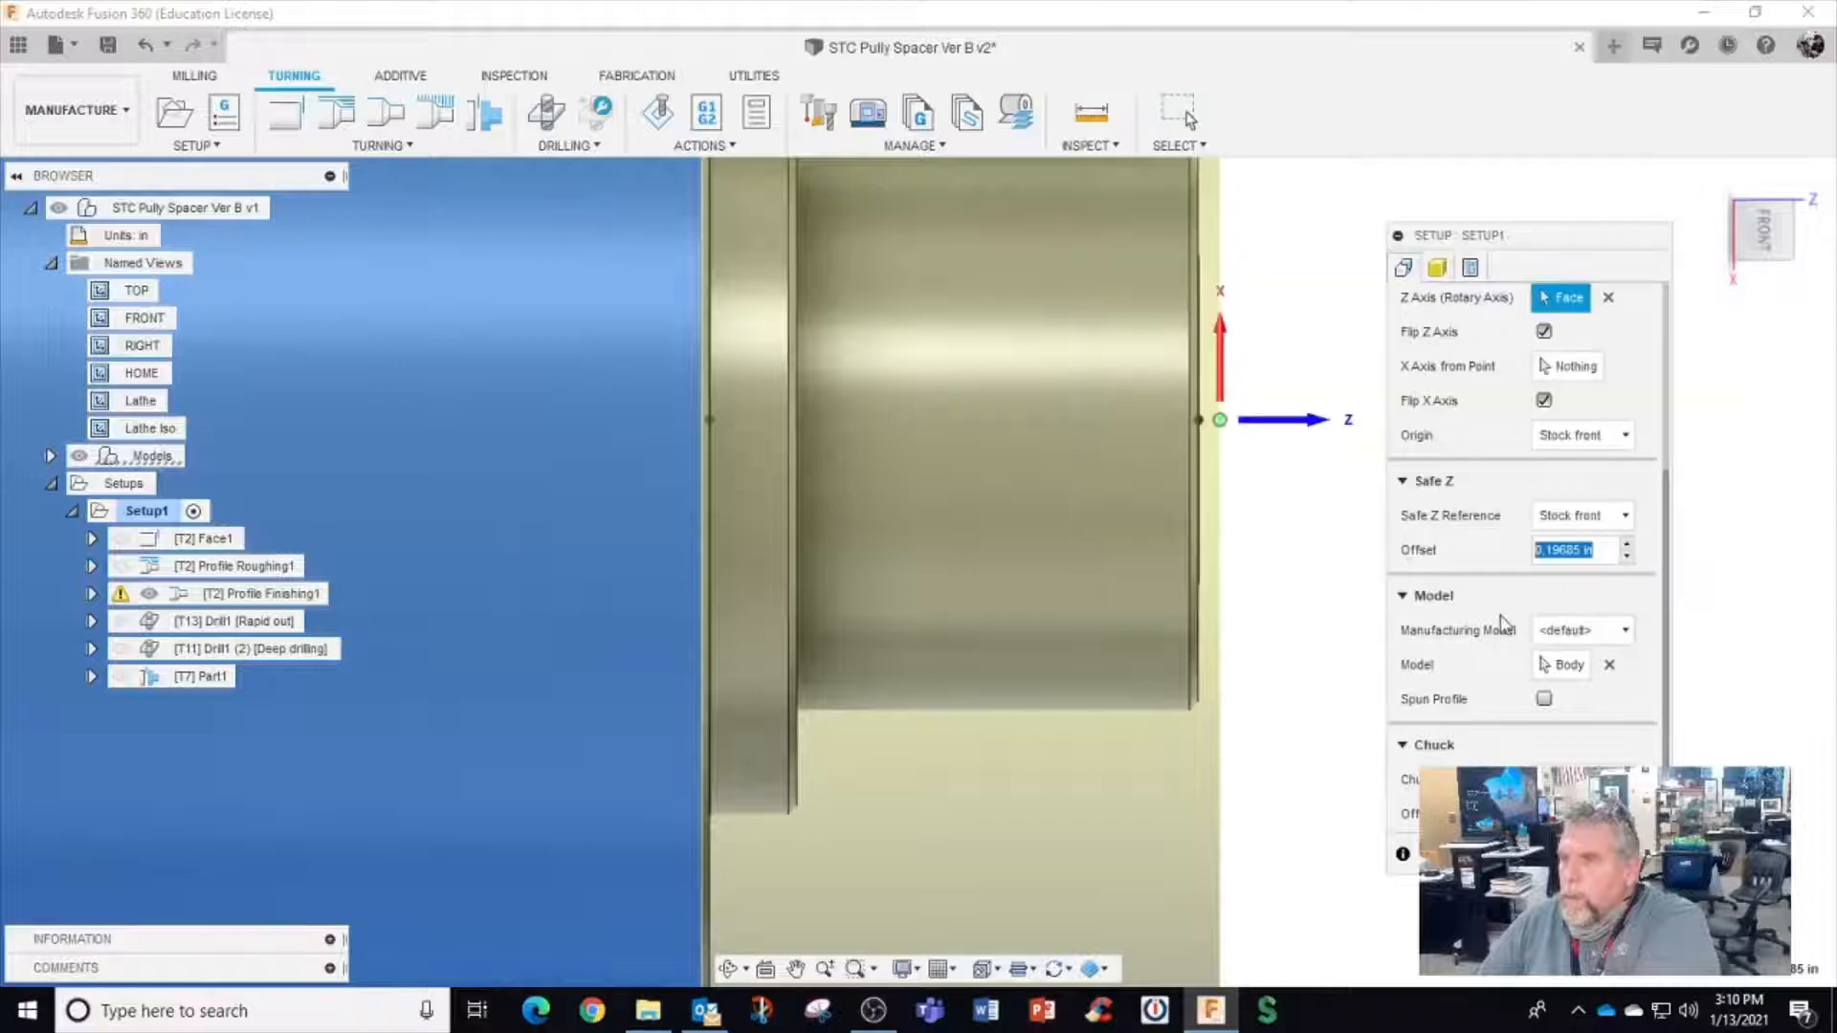
{"action": "scroll", "coordinate": [1490, 642], "scroll_direction": "up", "scroll_amount": 1}
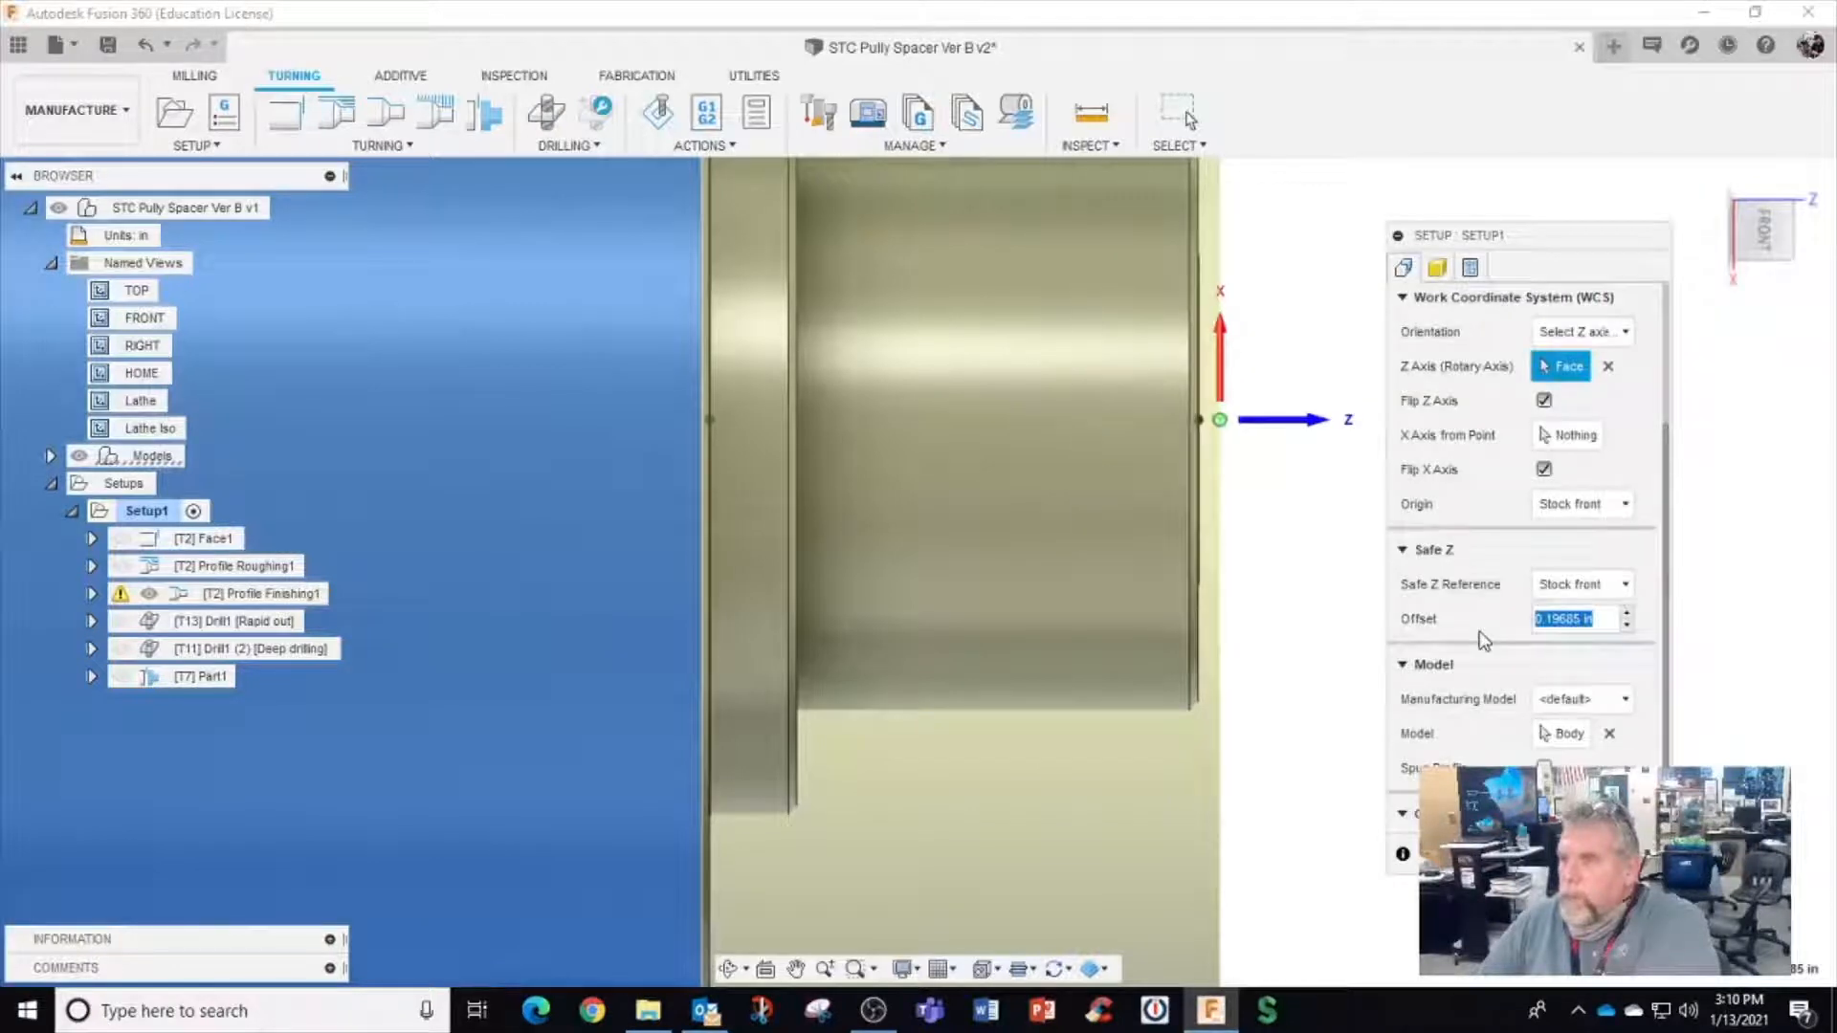
{"action": "scroll", "coordinate": [1507, 507], "scroll_direction": "up", "scroll_amount": 2}
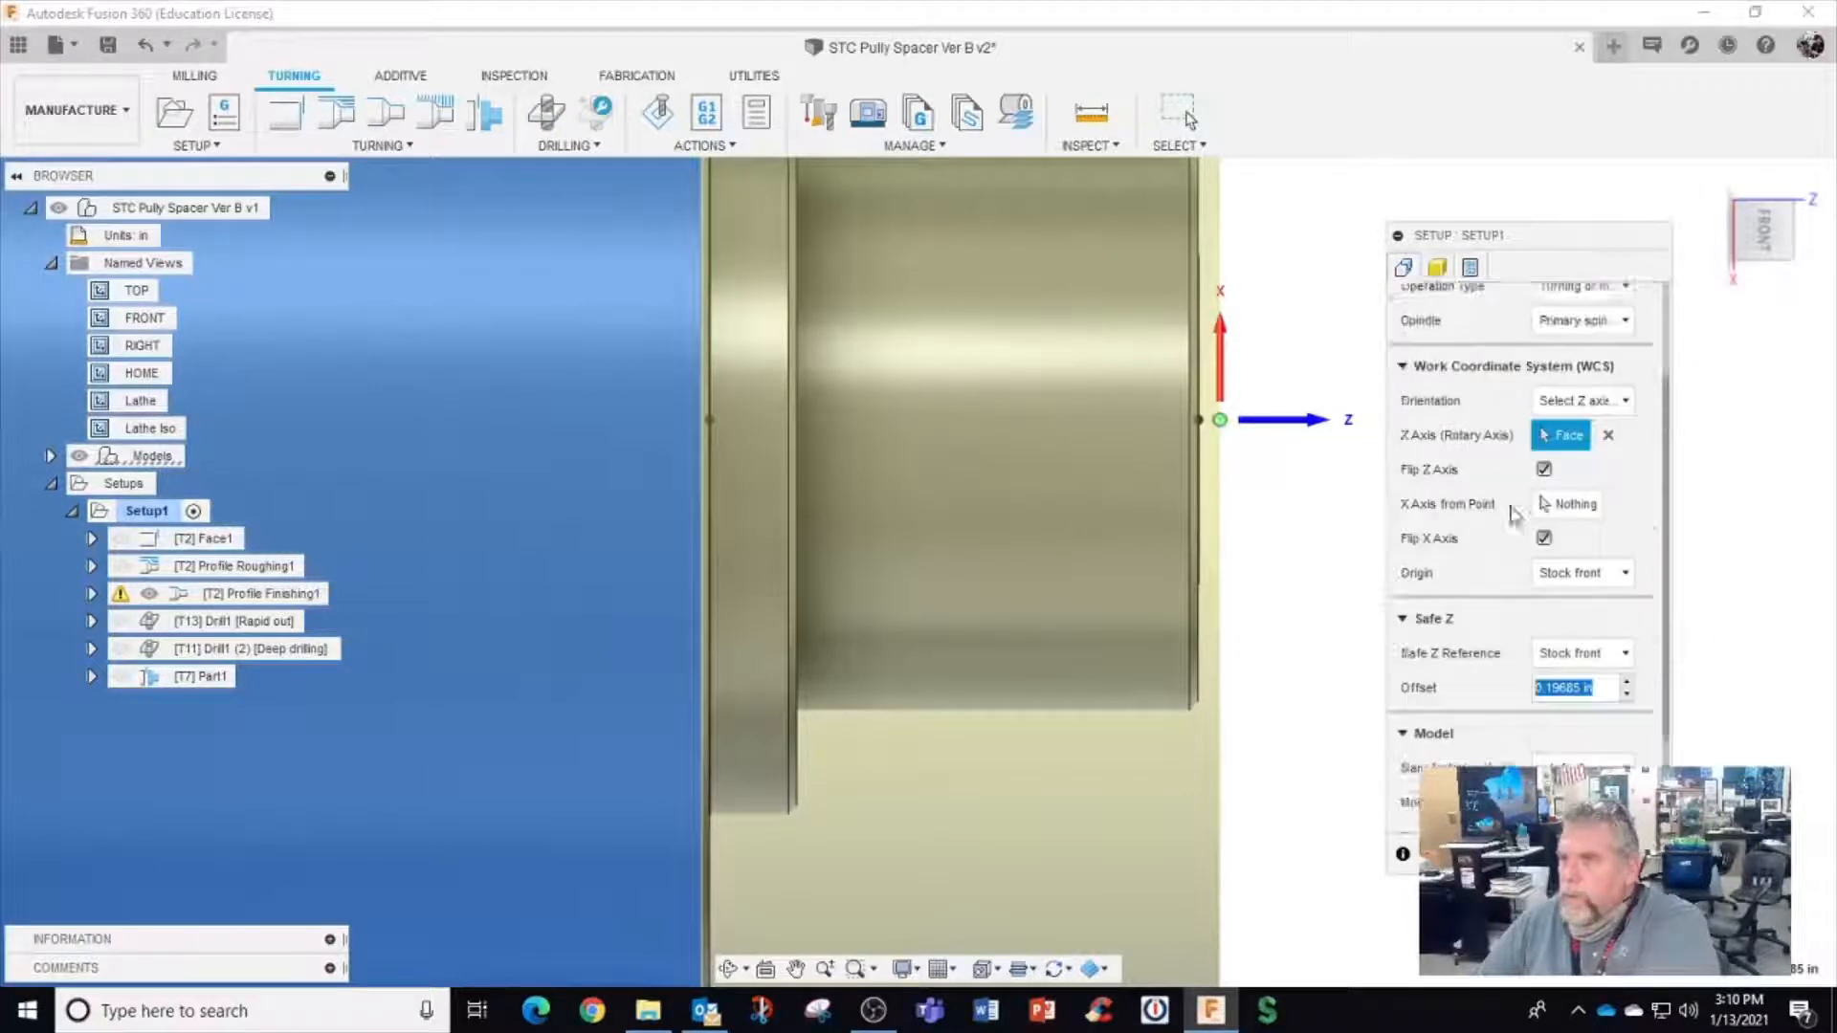
{"action": "scroll", "coordinate": [1502, 503], "scroll_direction": "up", "scroll_amount": 1}
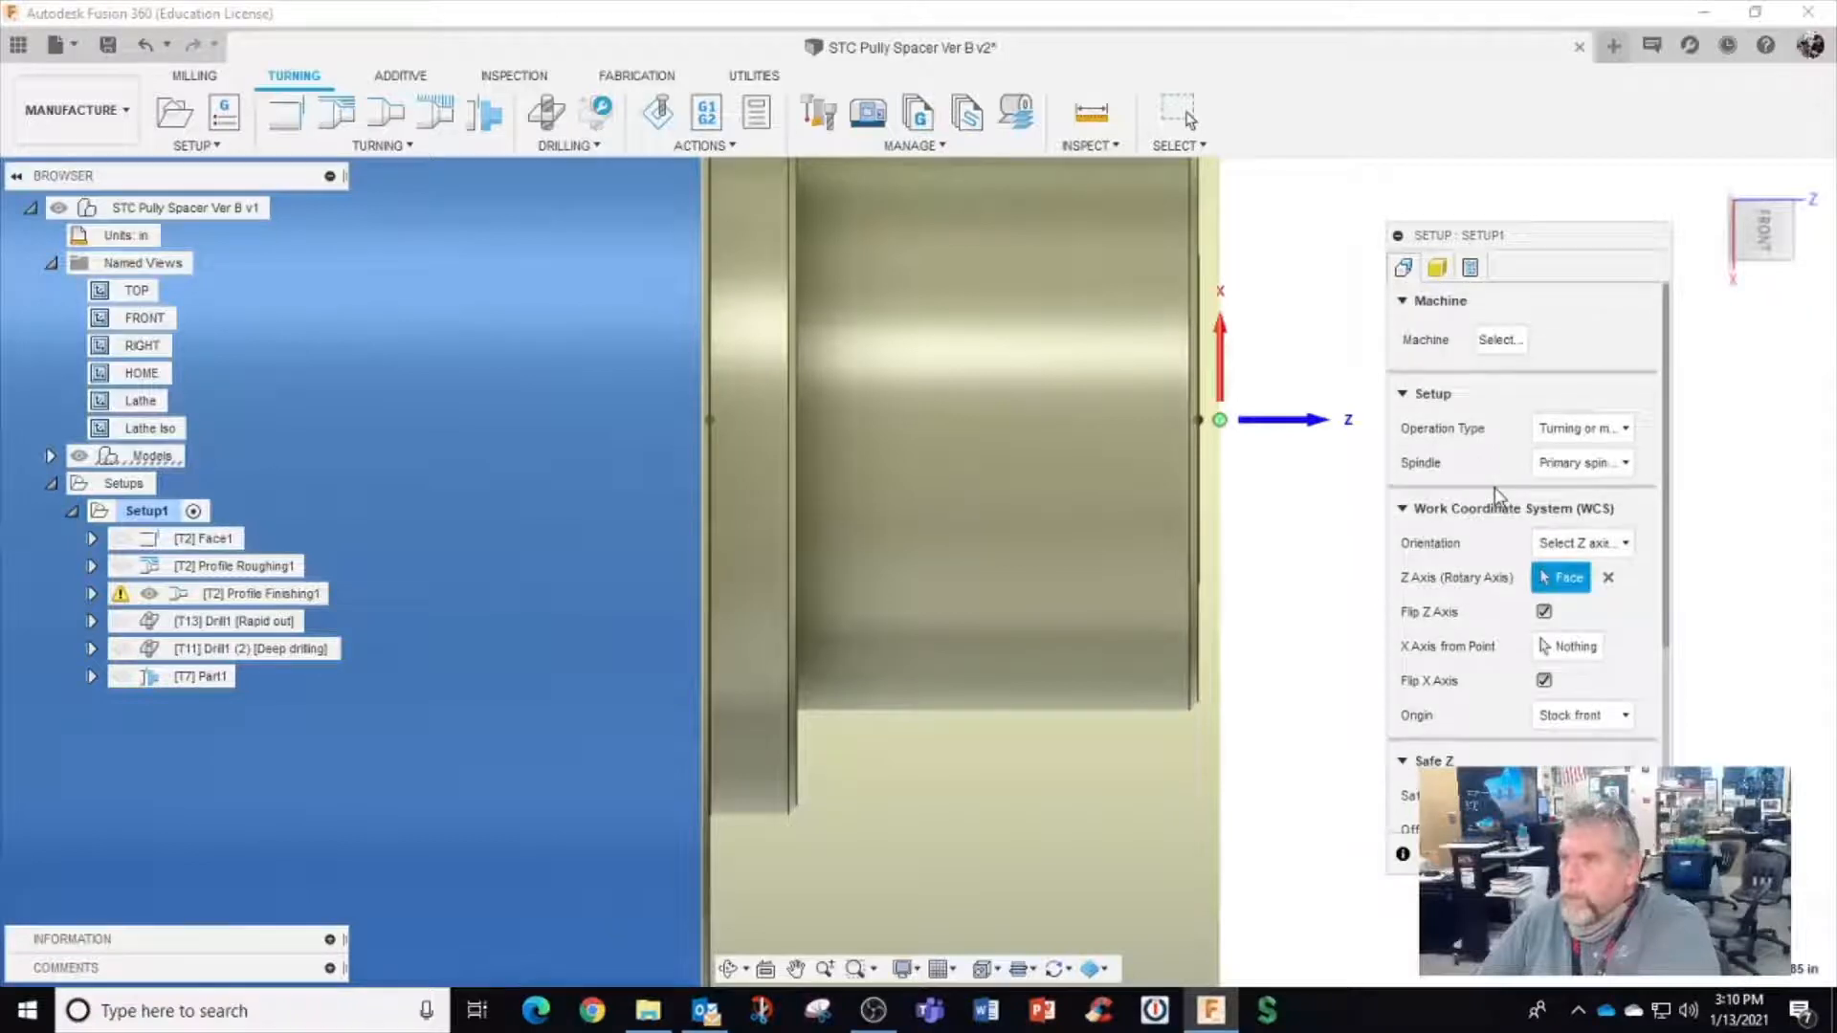
Set the stock diameter of Setup1's fixed size cylinder to 1.75 in and check the larger stock around the part
{"action": "left_click", "coordinate": [1436, 268]}
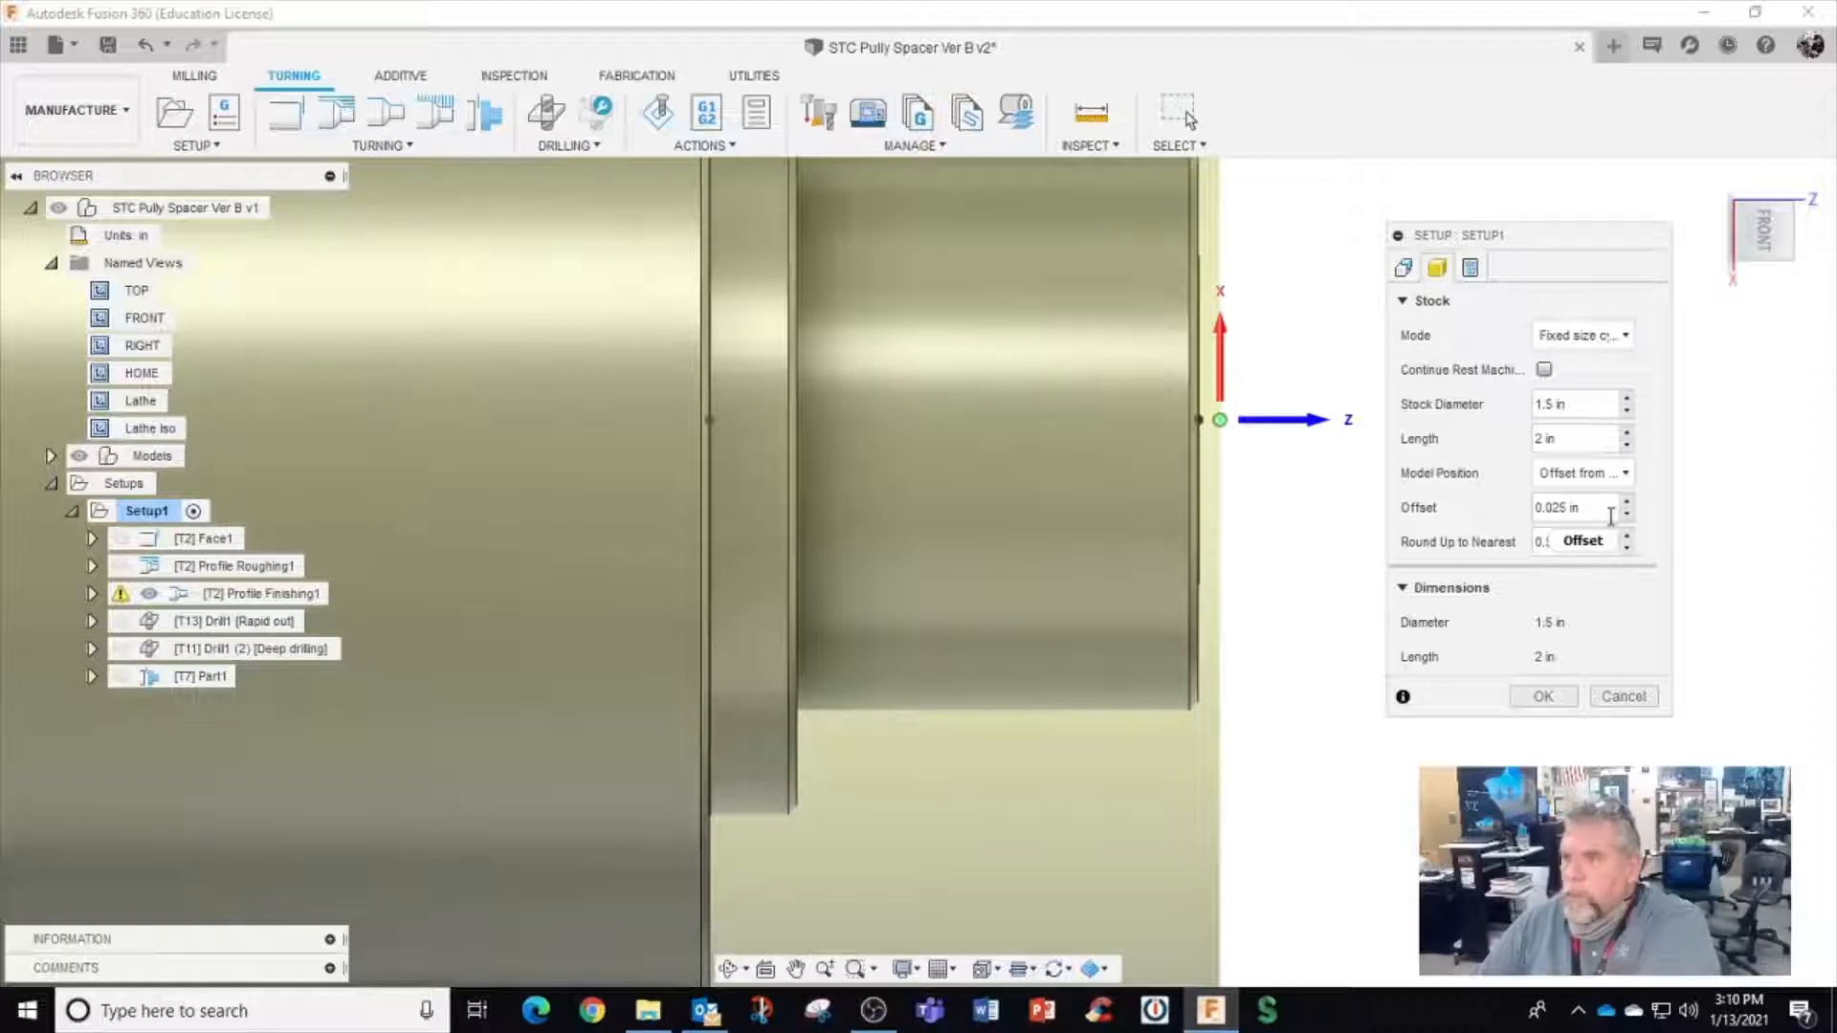
{"action": "left_click", "coordinate": [1593, 404]}
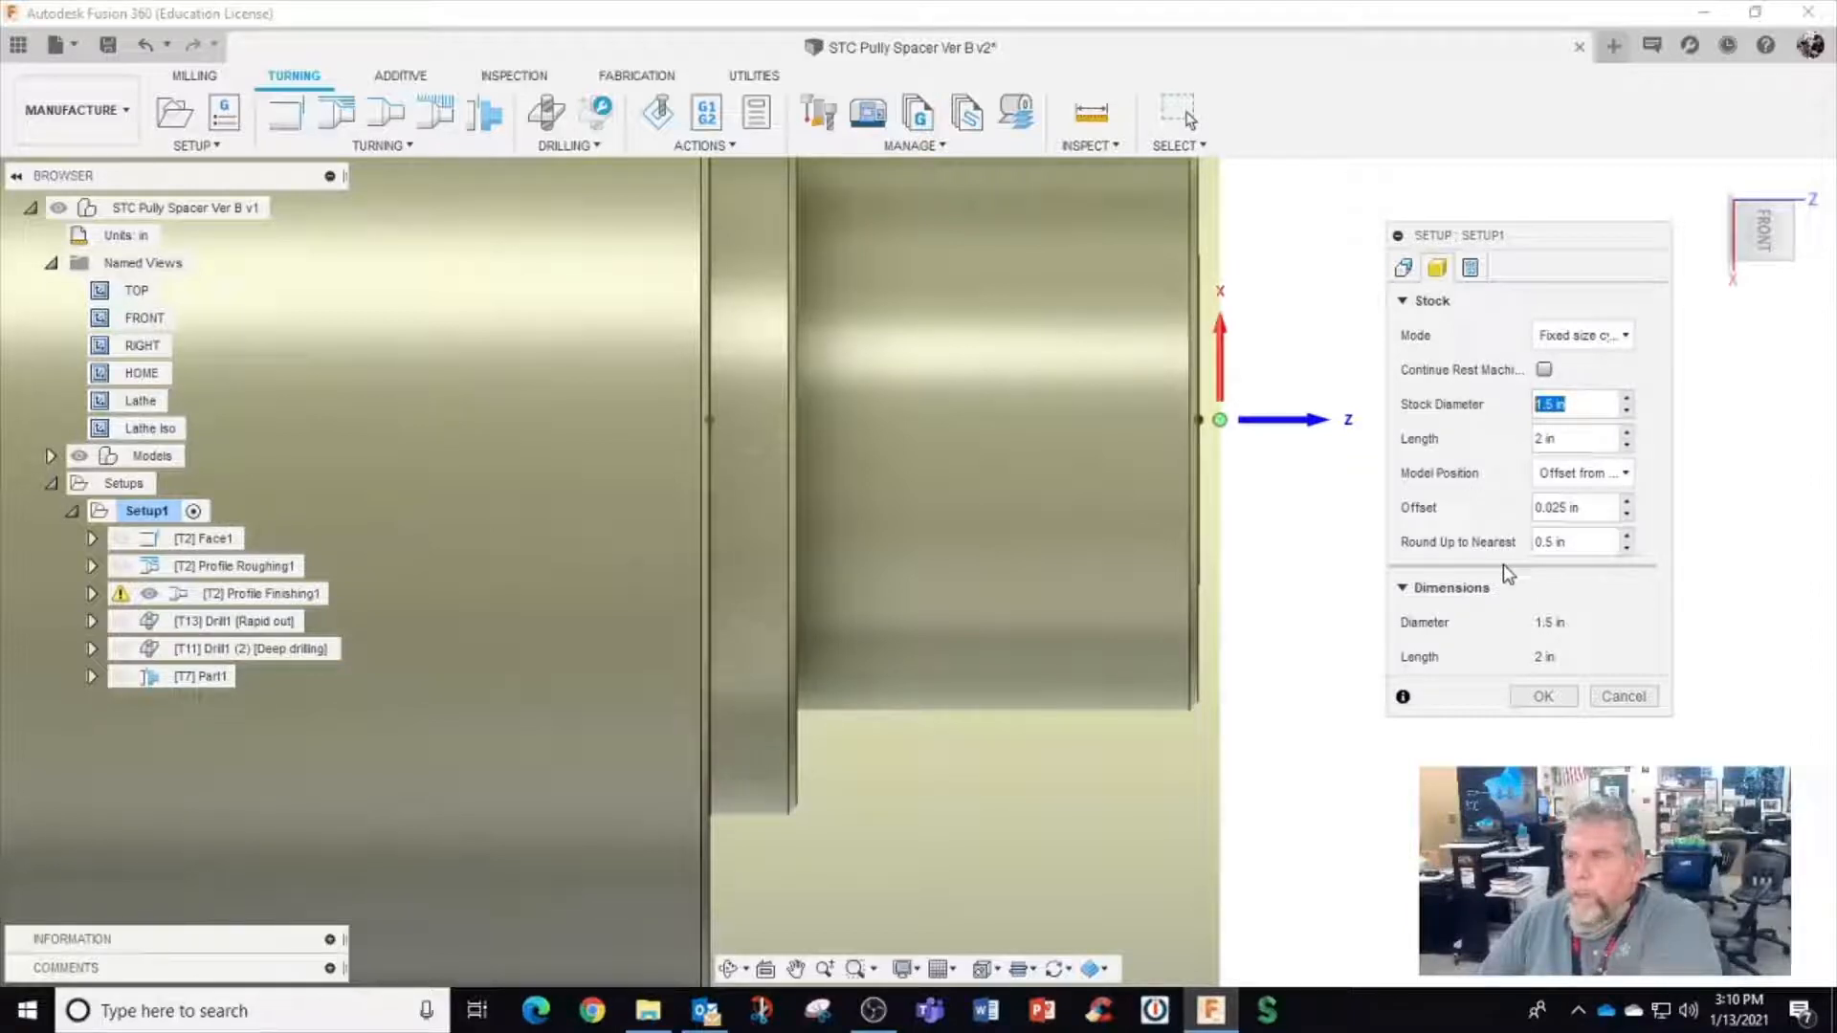
{"action": "type", "text": "1."}
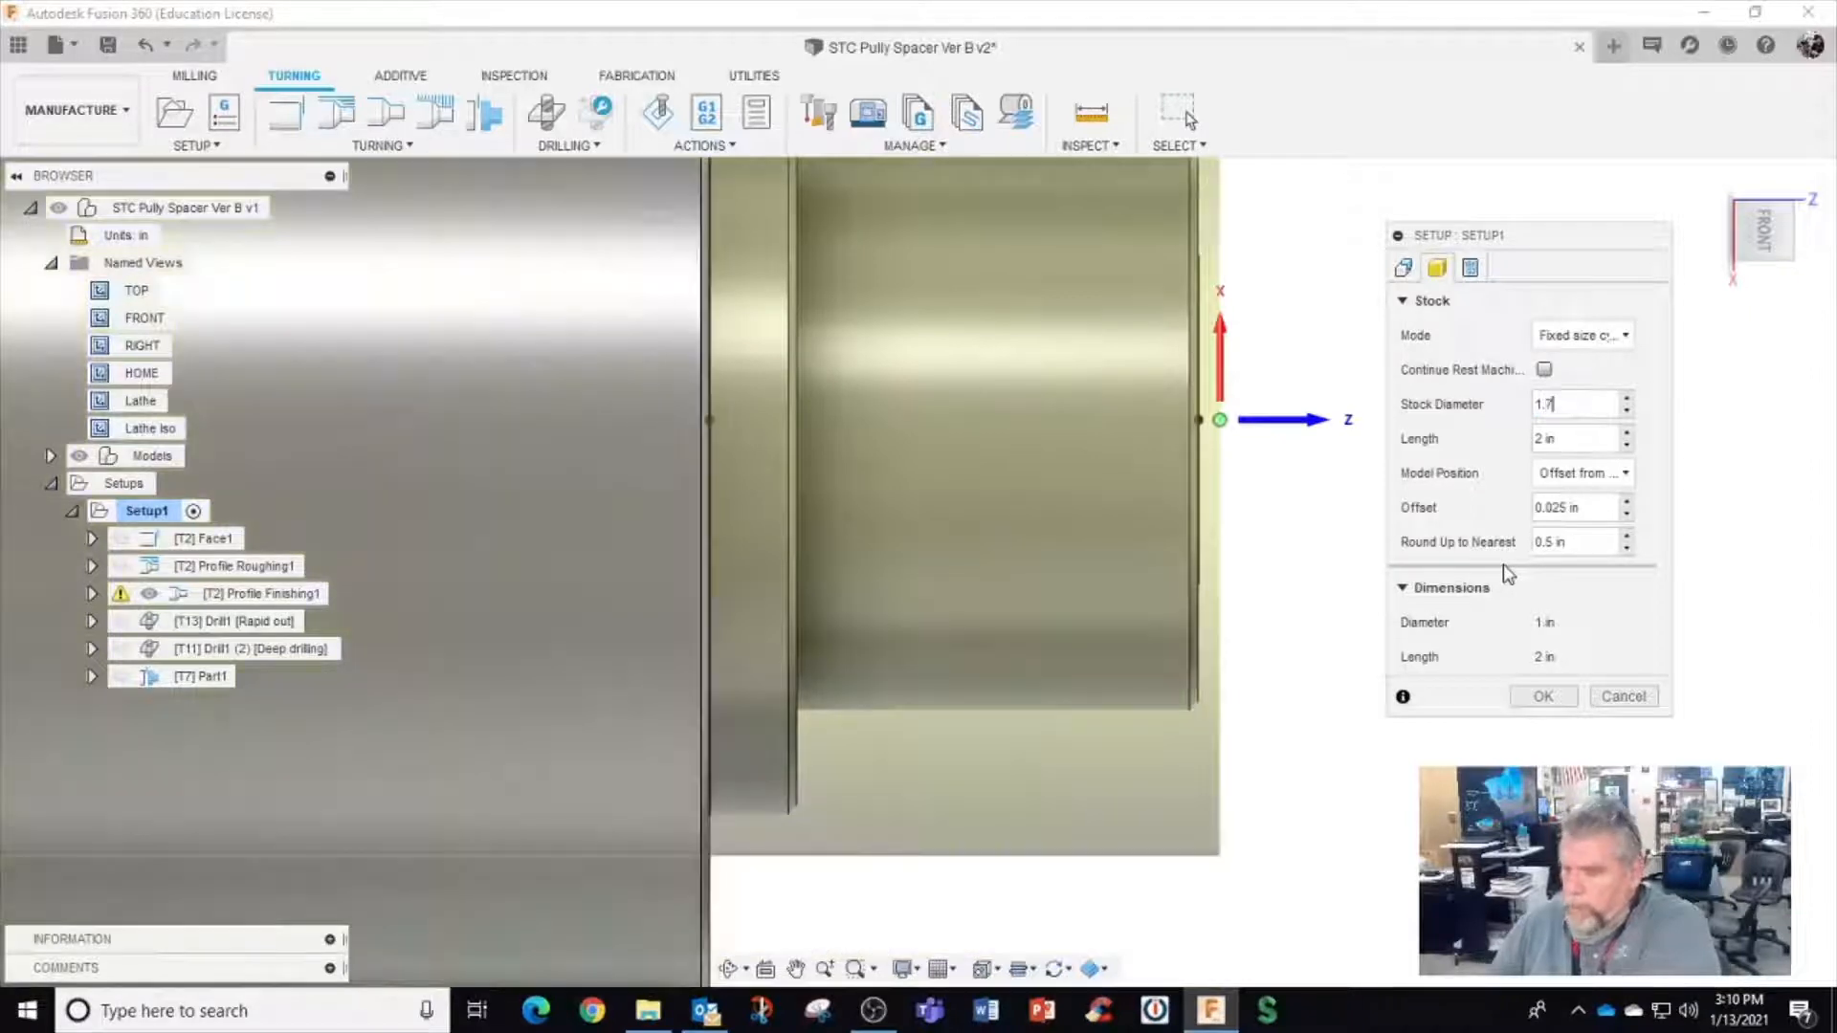
{"action": "type", "text": "75"}
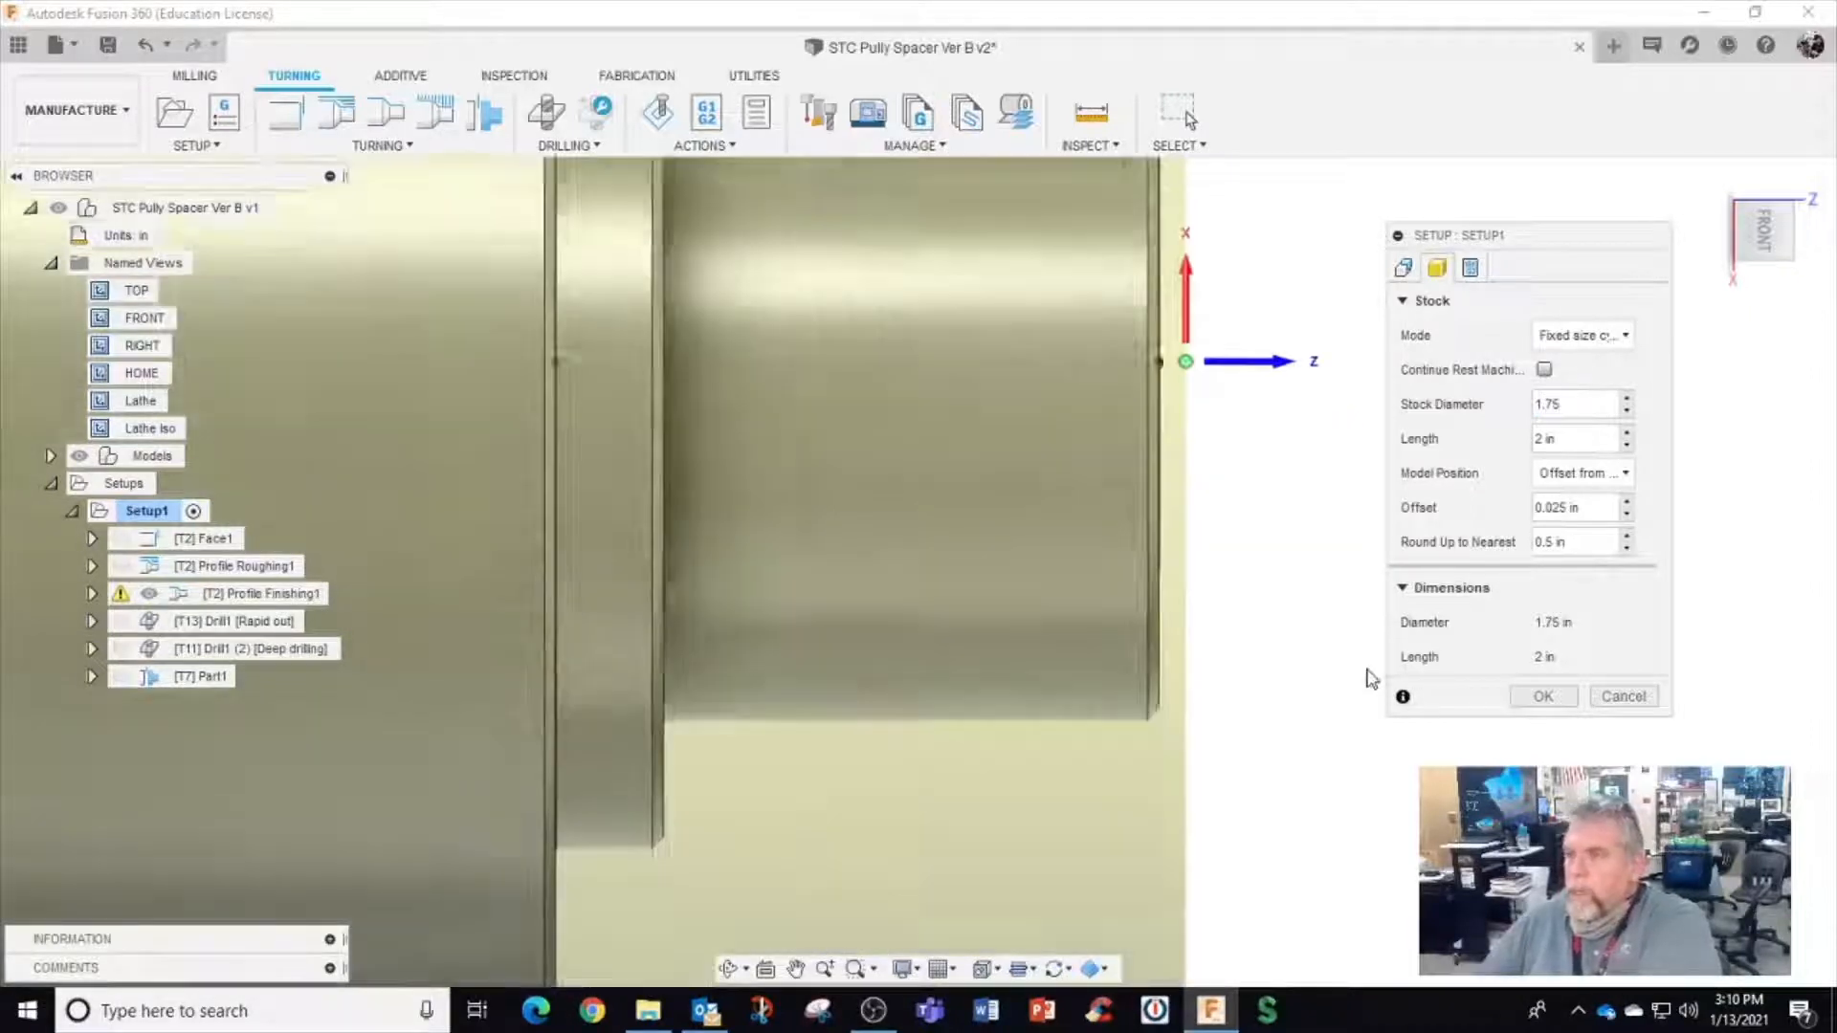
{"action": "scroll", "coordinate": [1370, 680], "scroll_direction": "down", "scroll_amount": 5}
{"action": "scroll", "coordinate": [1370, 680], "scroll_direction": "up", "scroll_amount": 3}
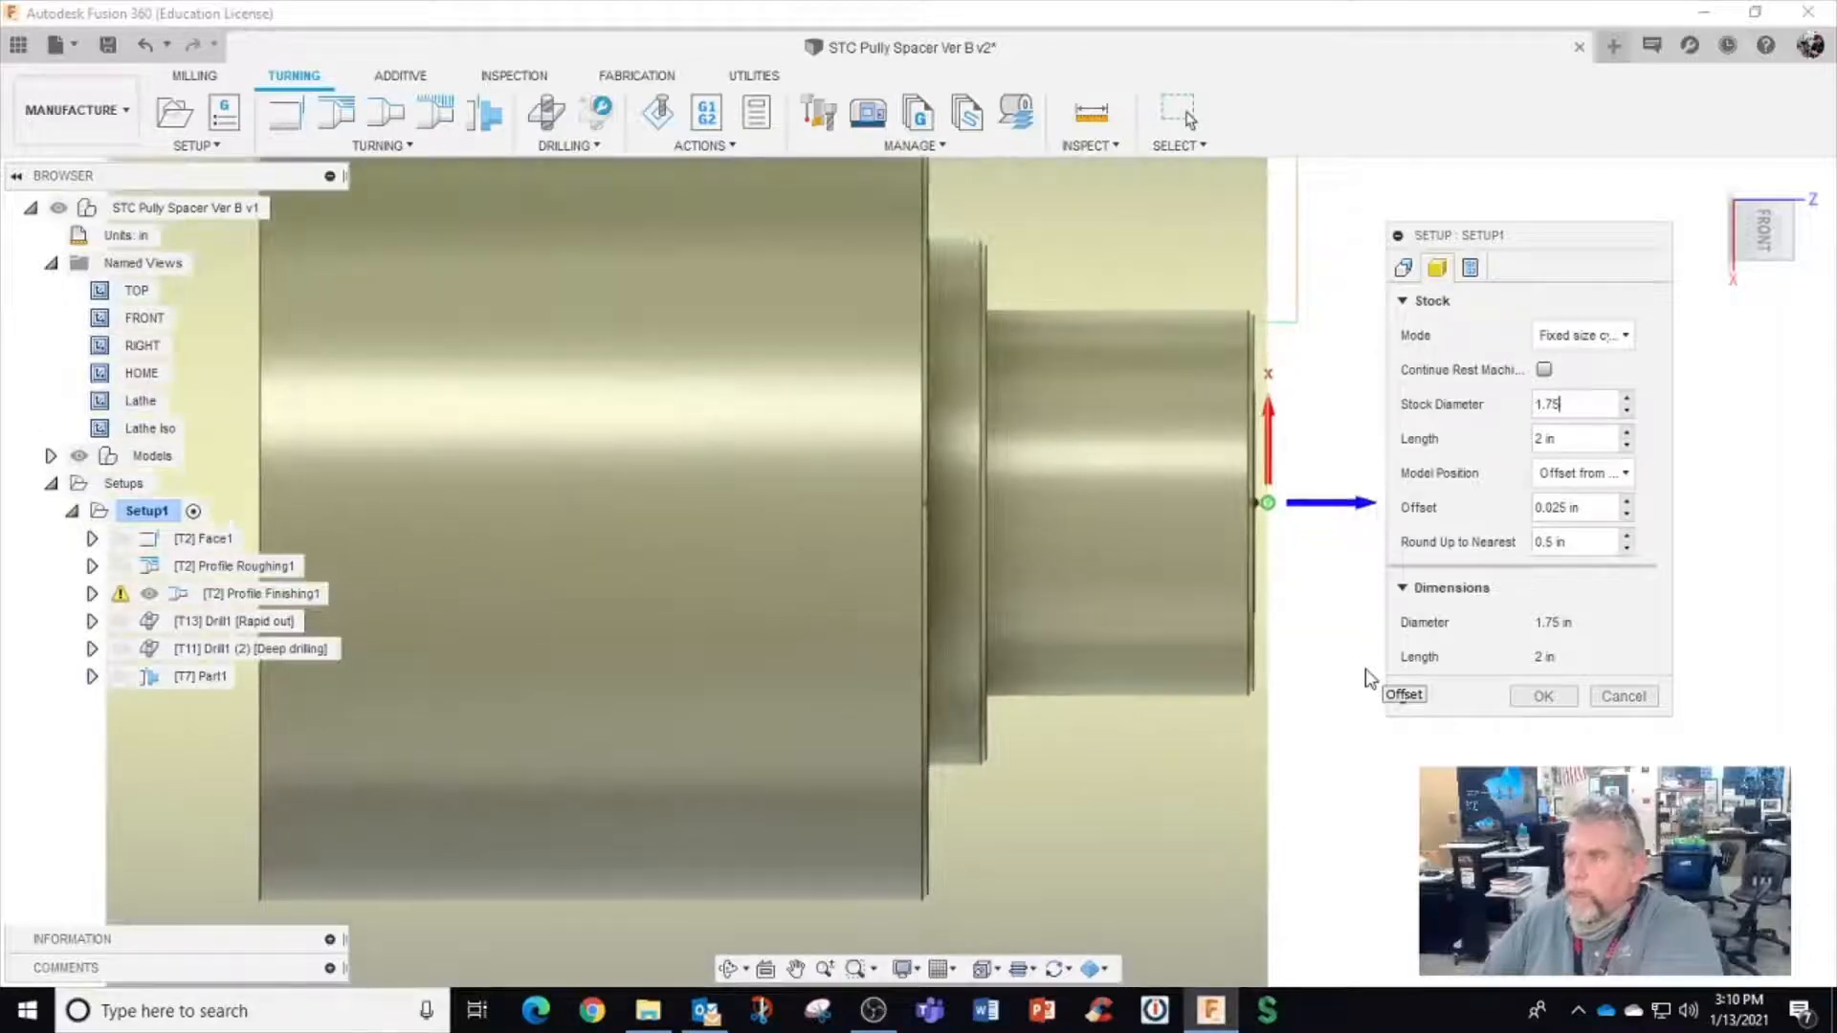
{"action": "scroll", "coordinate": [1370, 680], "scroll_direction": "down", "scroll_amount": 1}
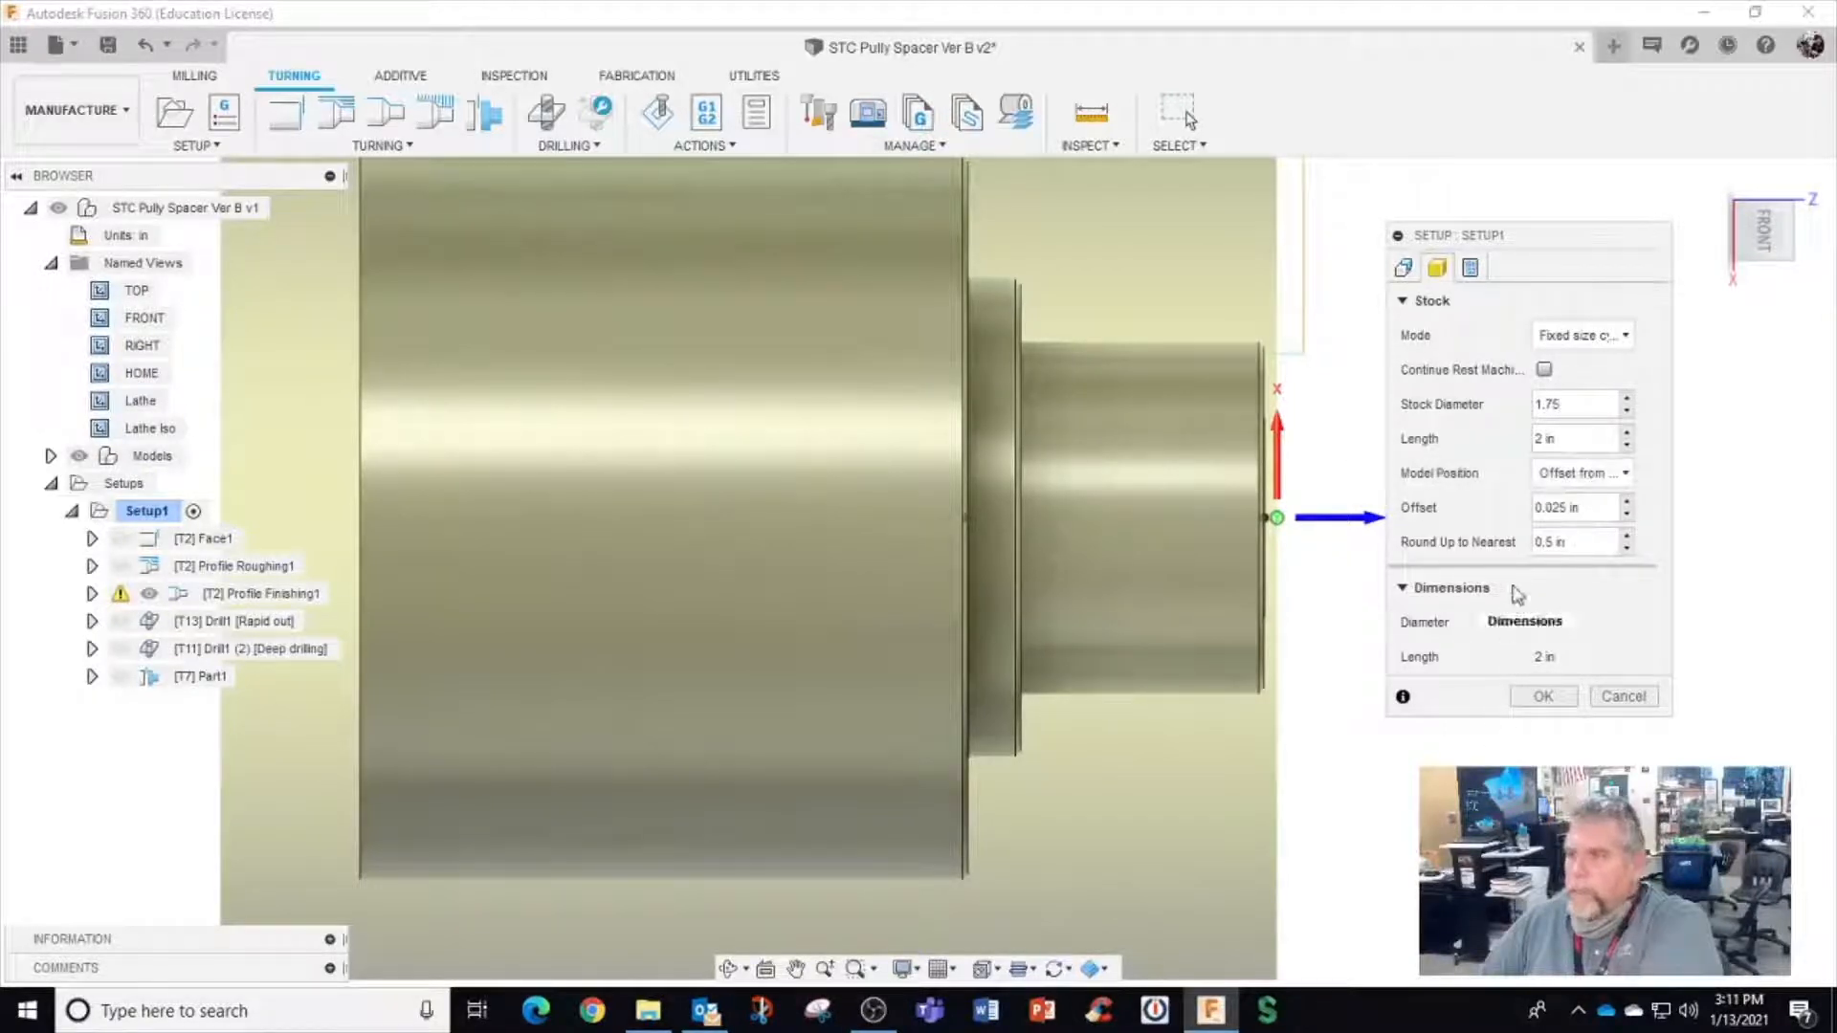
Review Setup1's stock mode choices, program name and WCS offset settings, and accept the setup changes
{"action": "left_click", "coordinate": [1572, 347]}
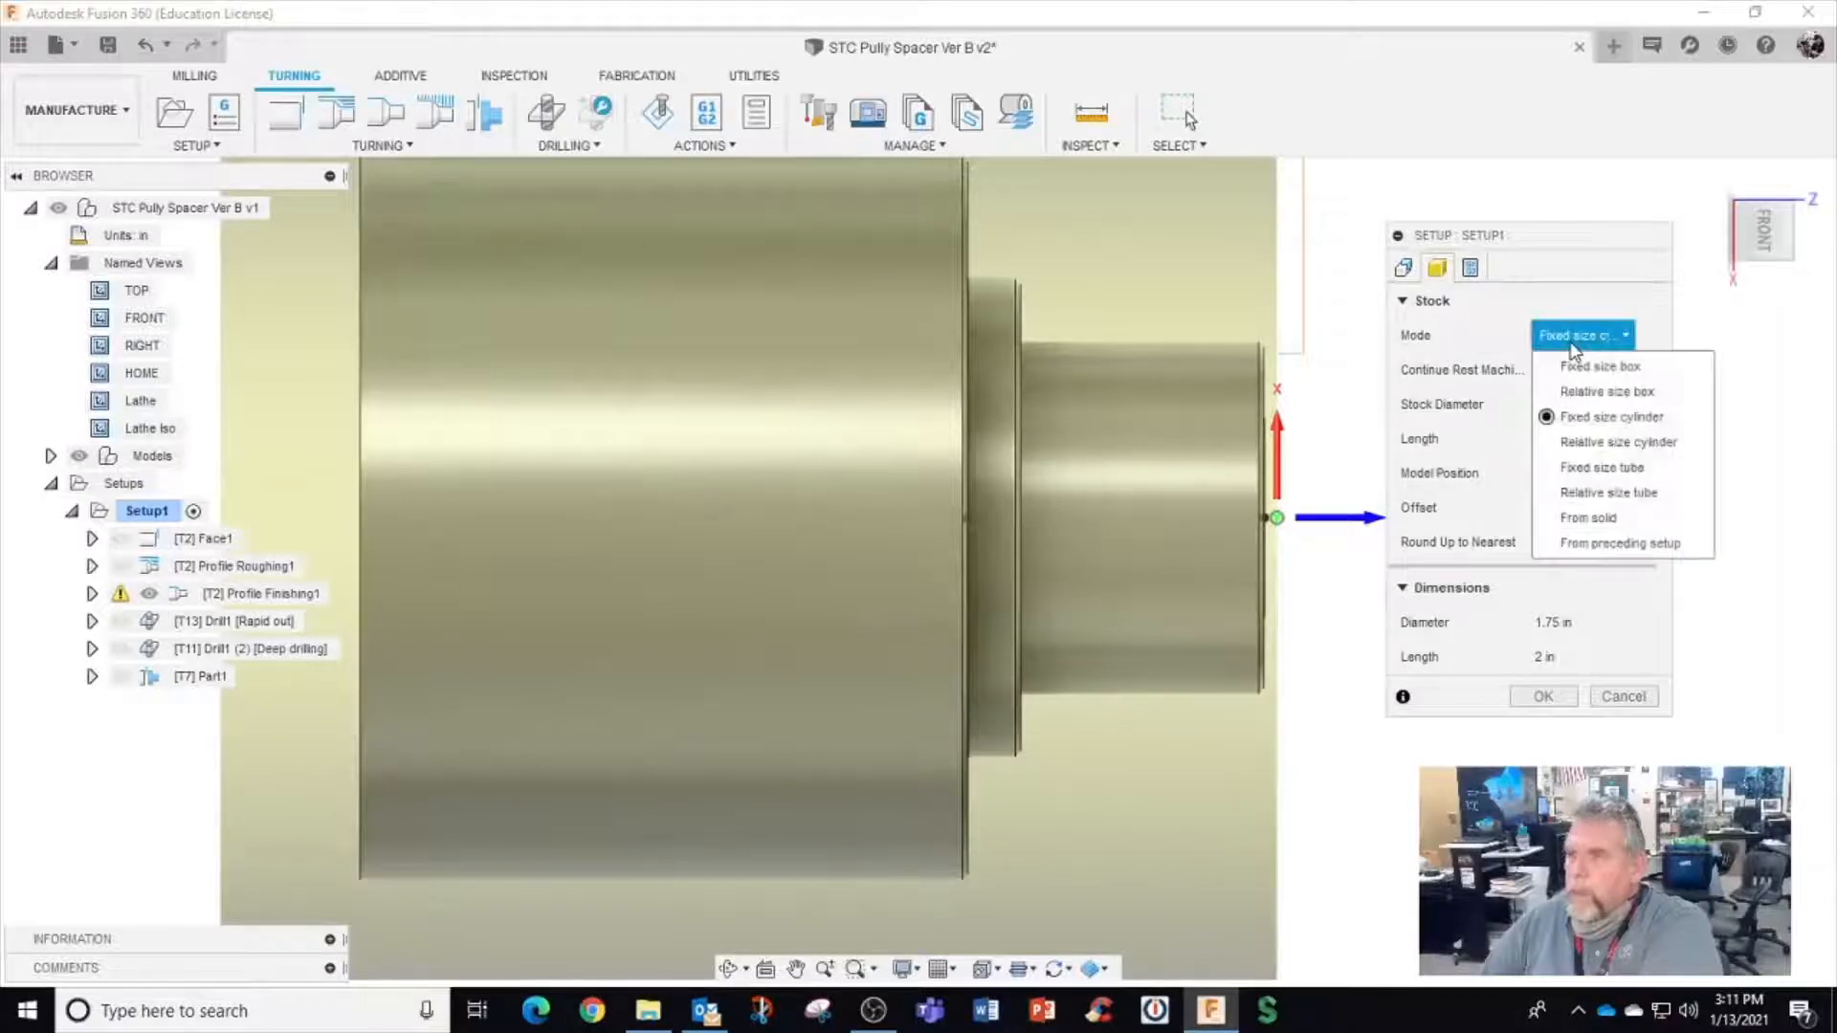
{"action": "left_click", "coordinate": [1572, 349]}
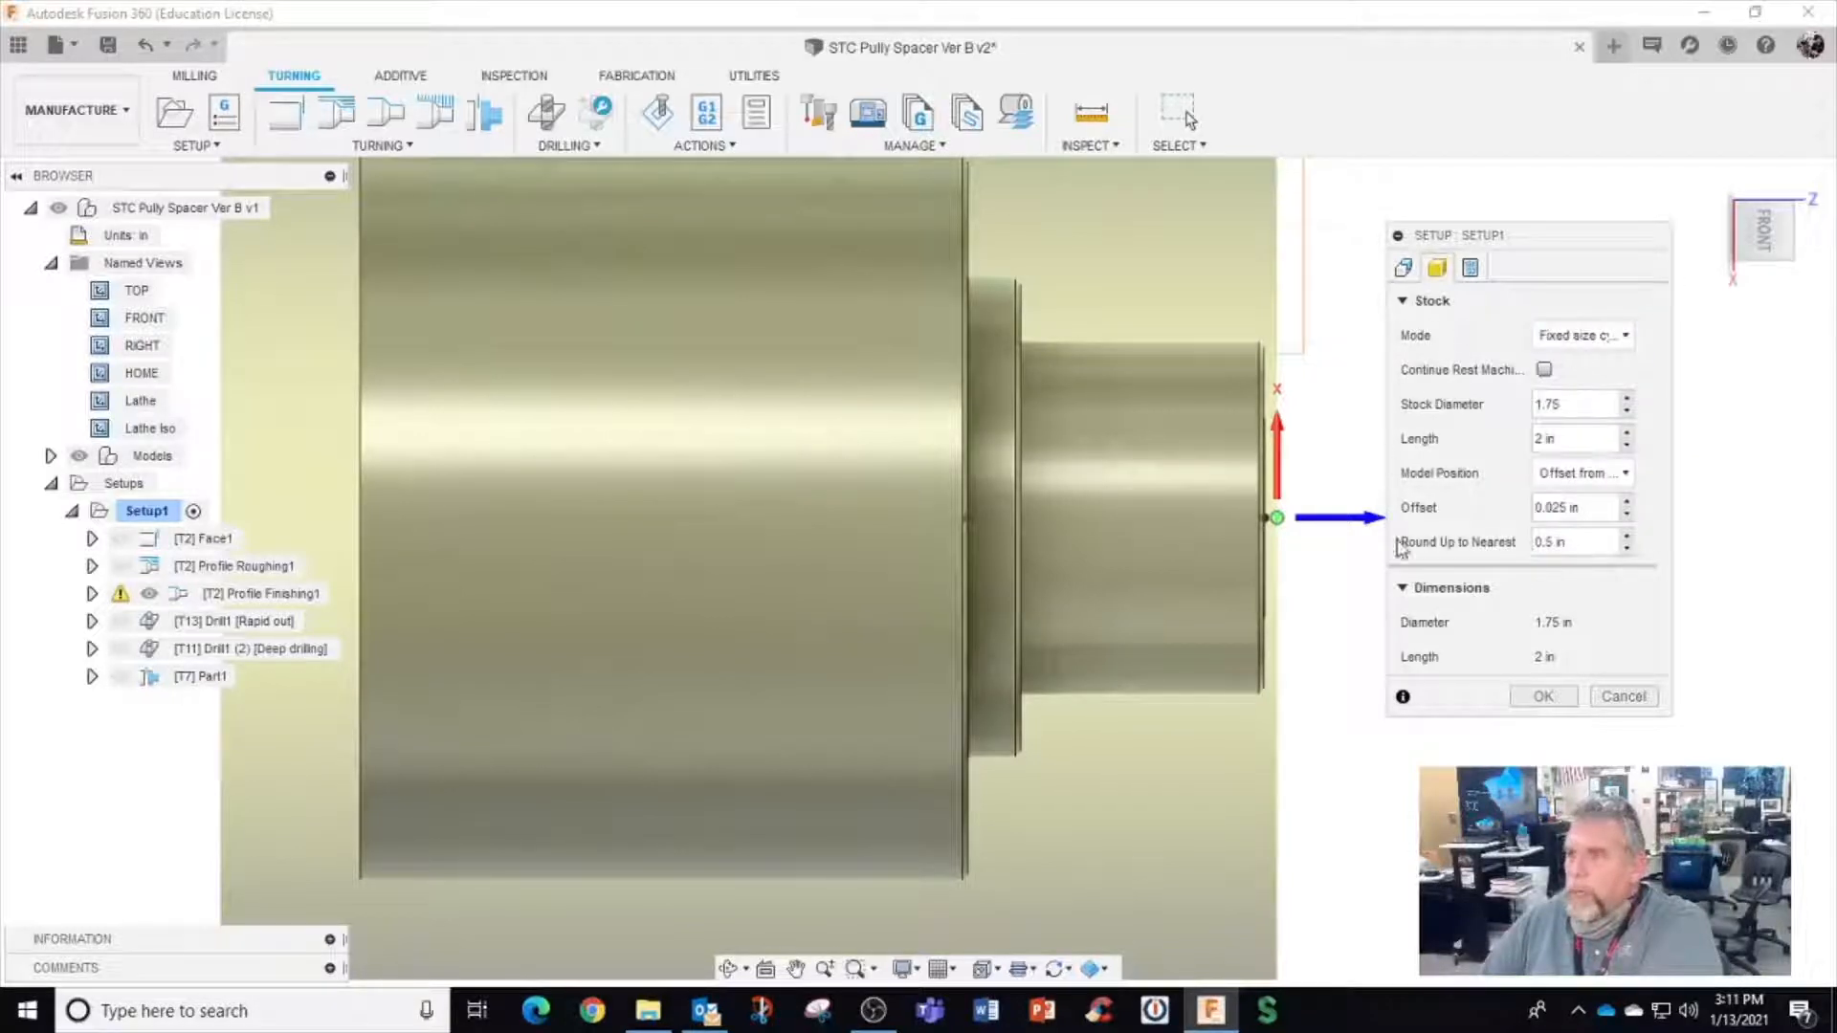
{"action": "left_click", "coordinate": [1473, 269]}
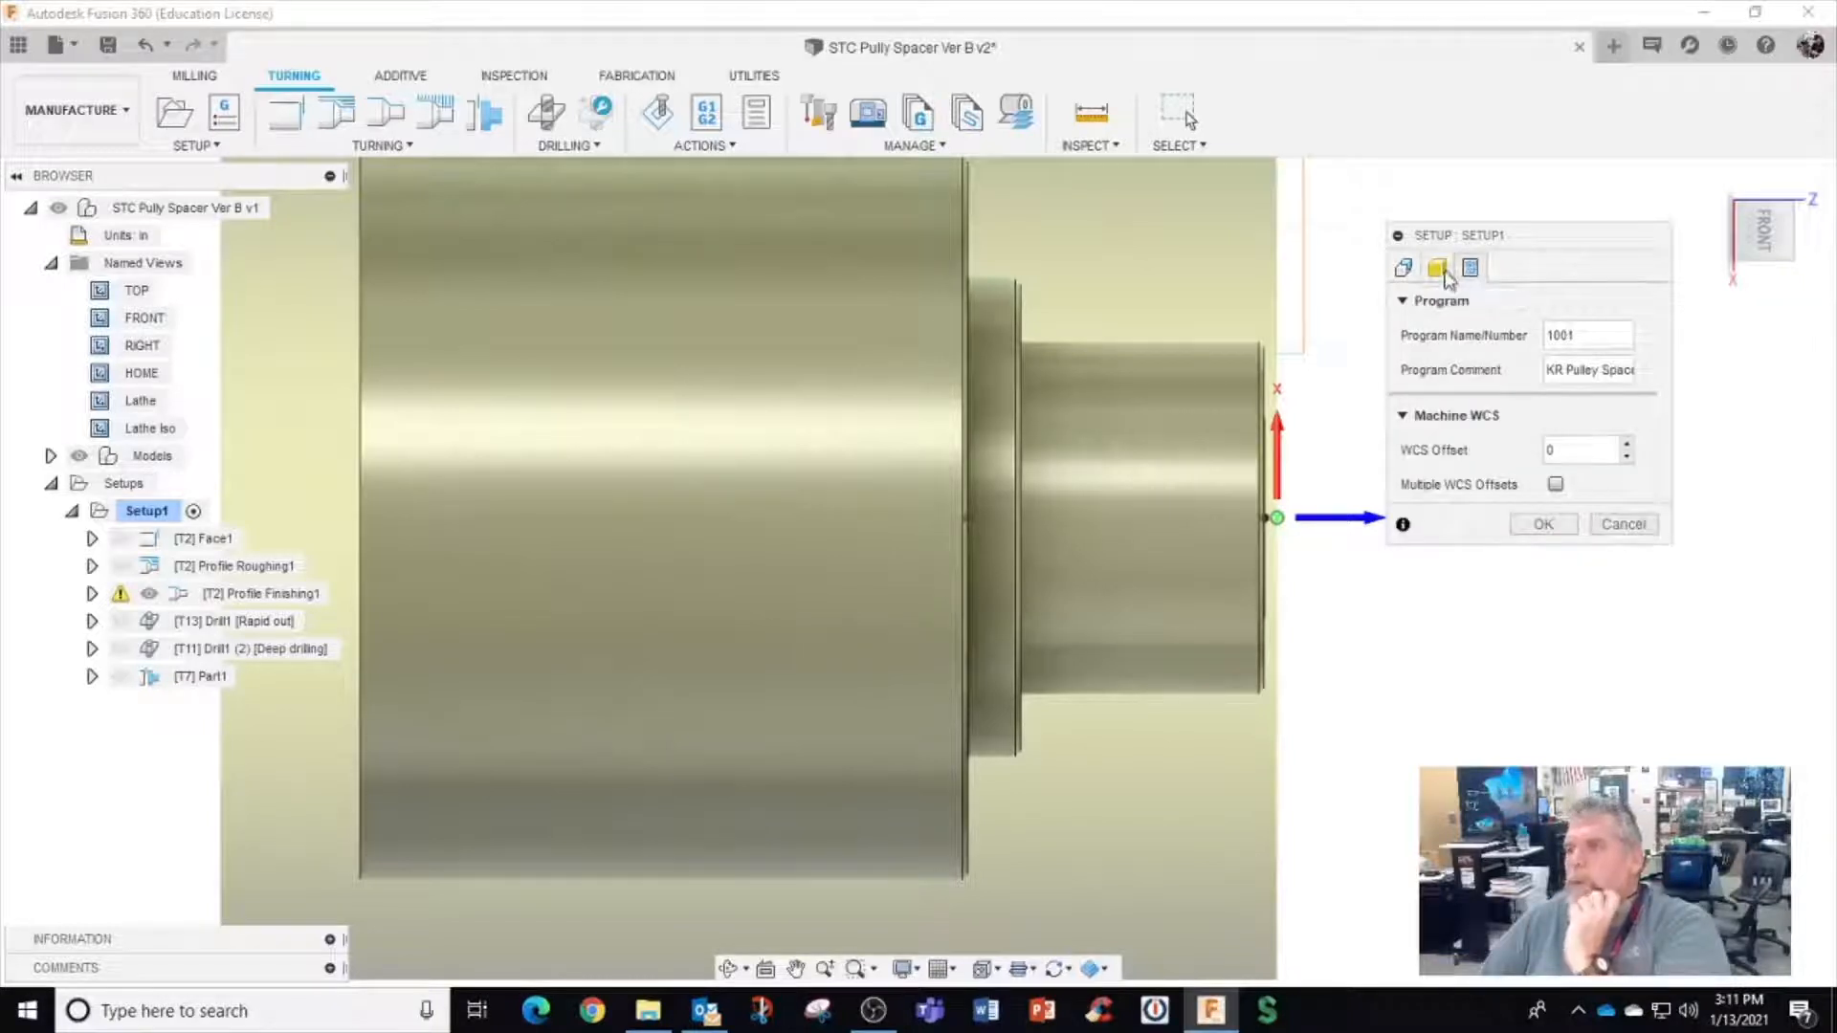
{"action": "left_click", "coordinate": [1404, 269]}
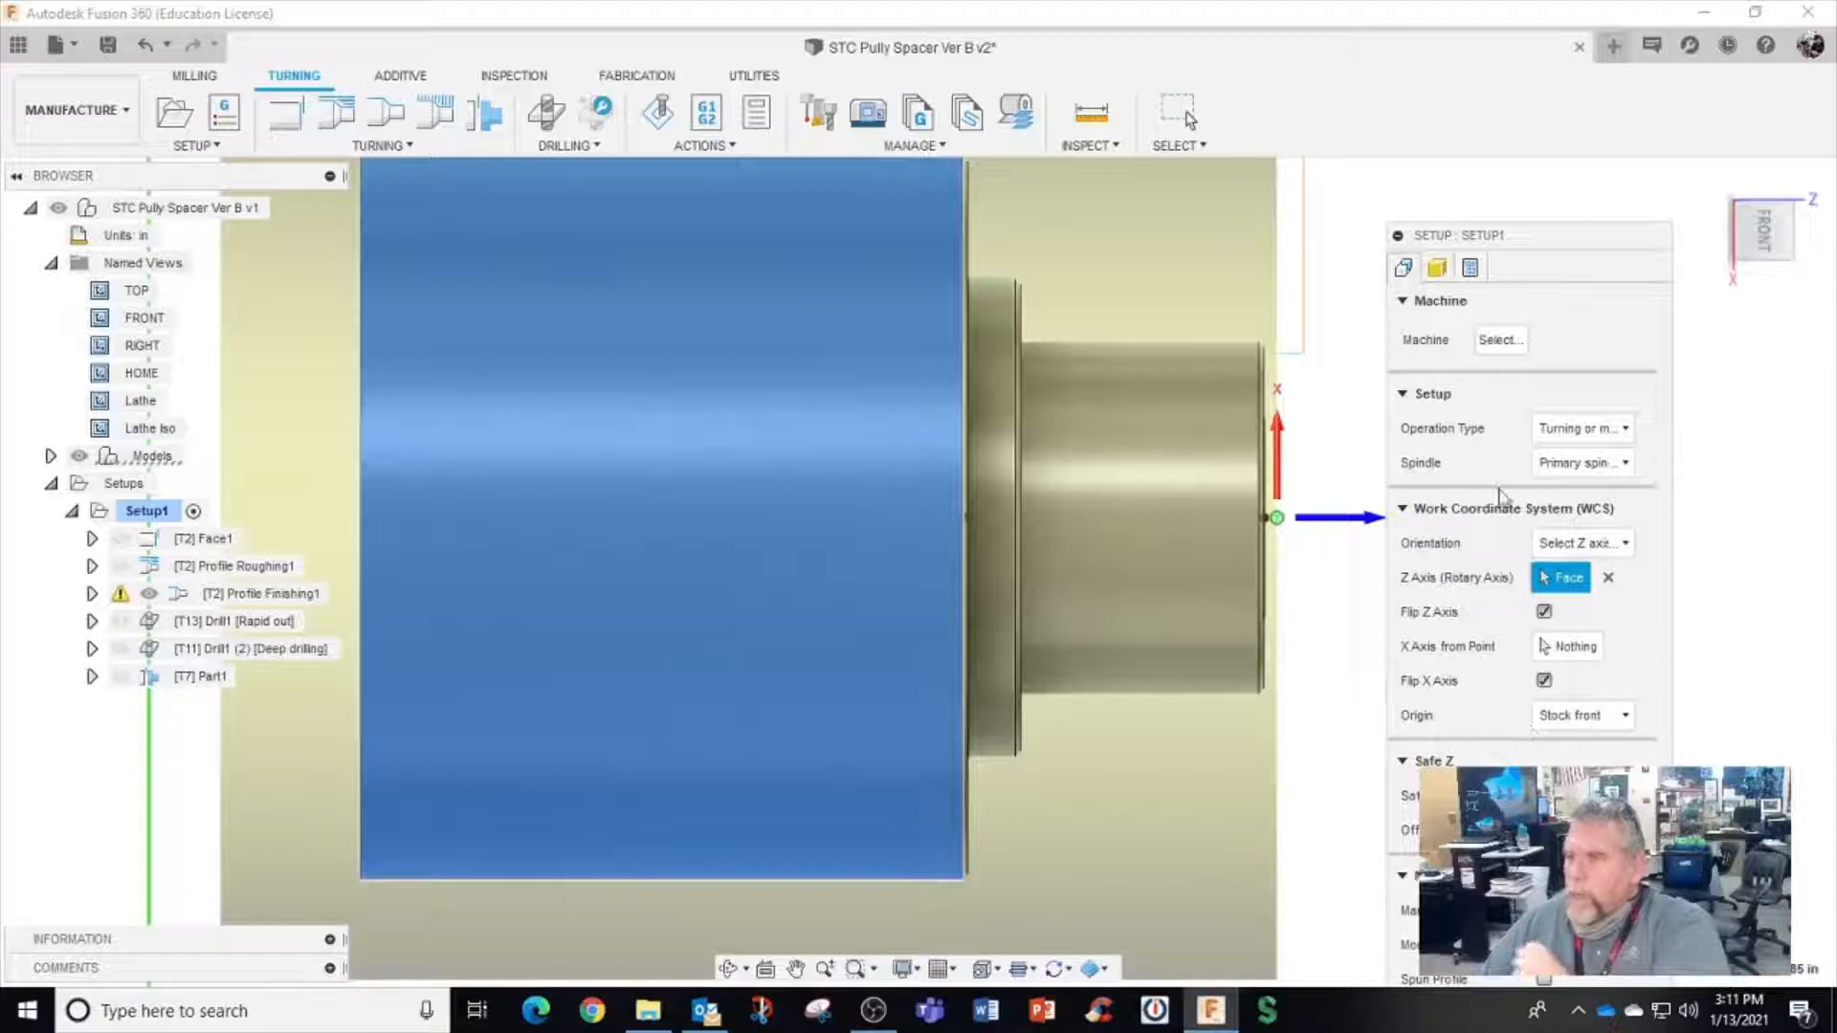
{"action": "left_click_drag", "start_coordinate": [1495, 234], "coordinate": [1495, 68]}
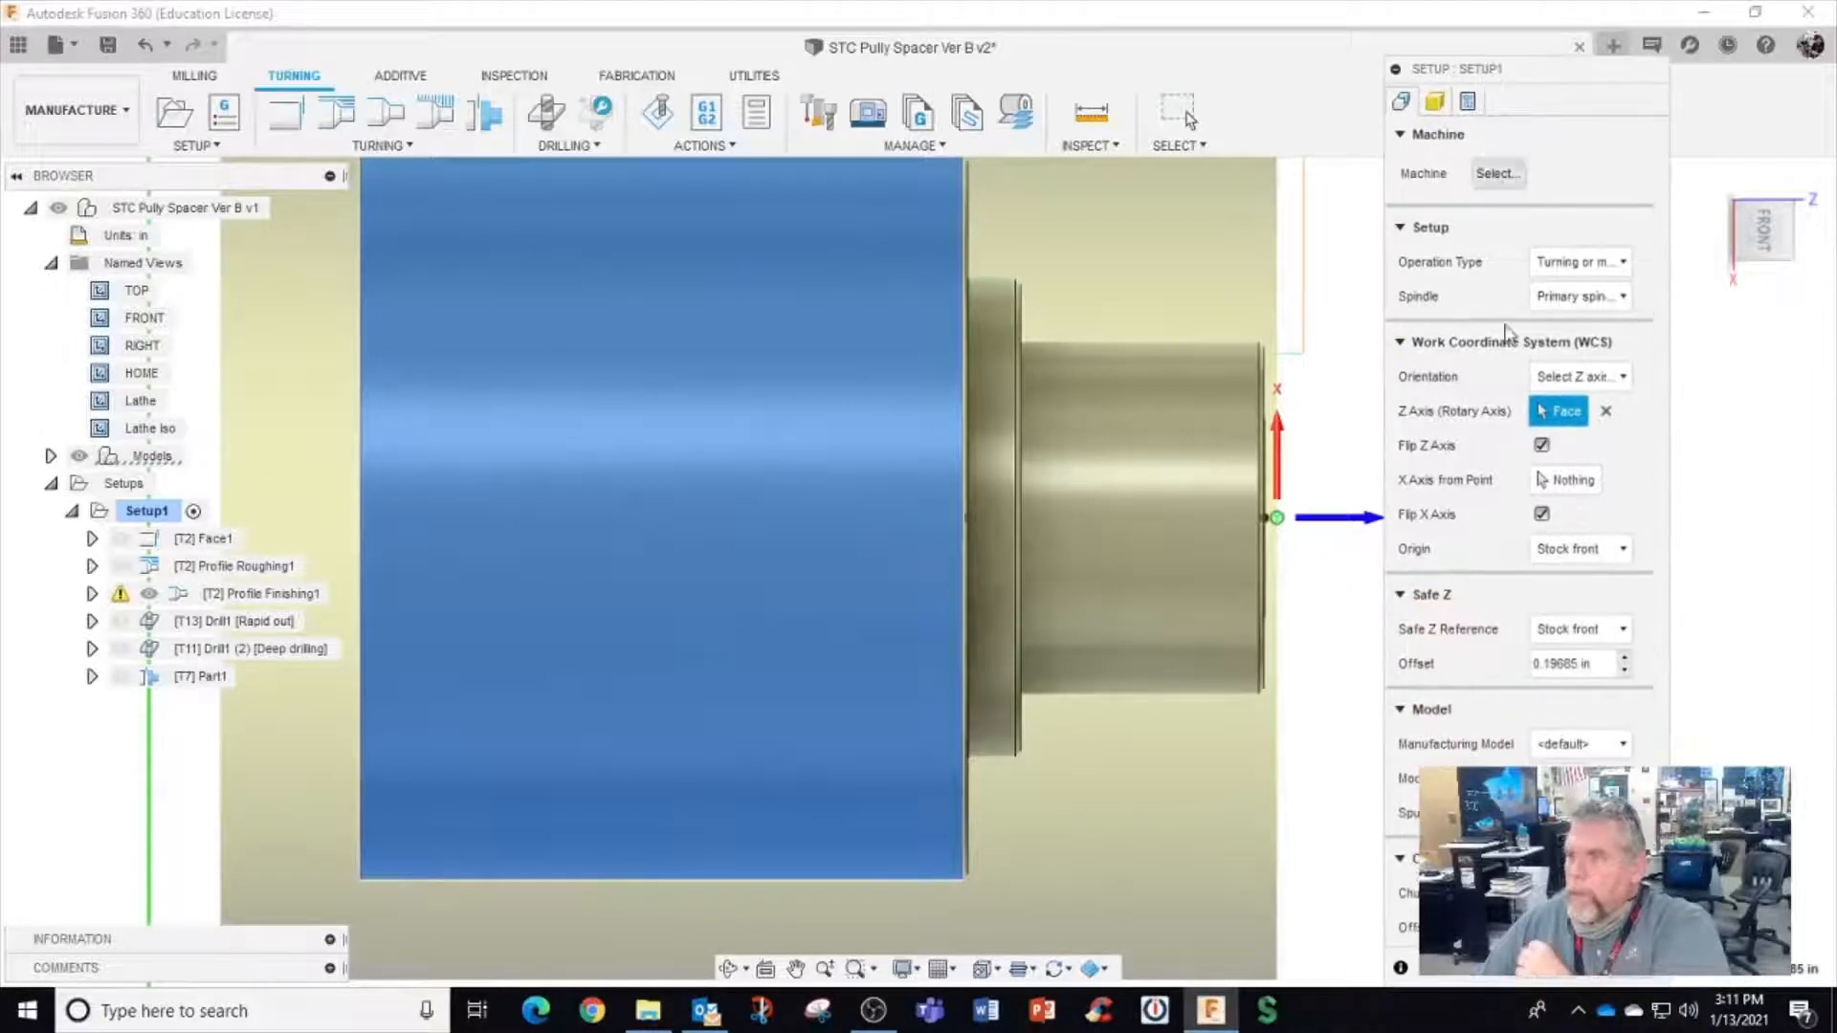
{"action": "left_click", "coordinate": [1555, 974]}
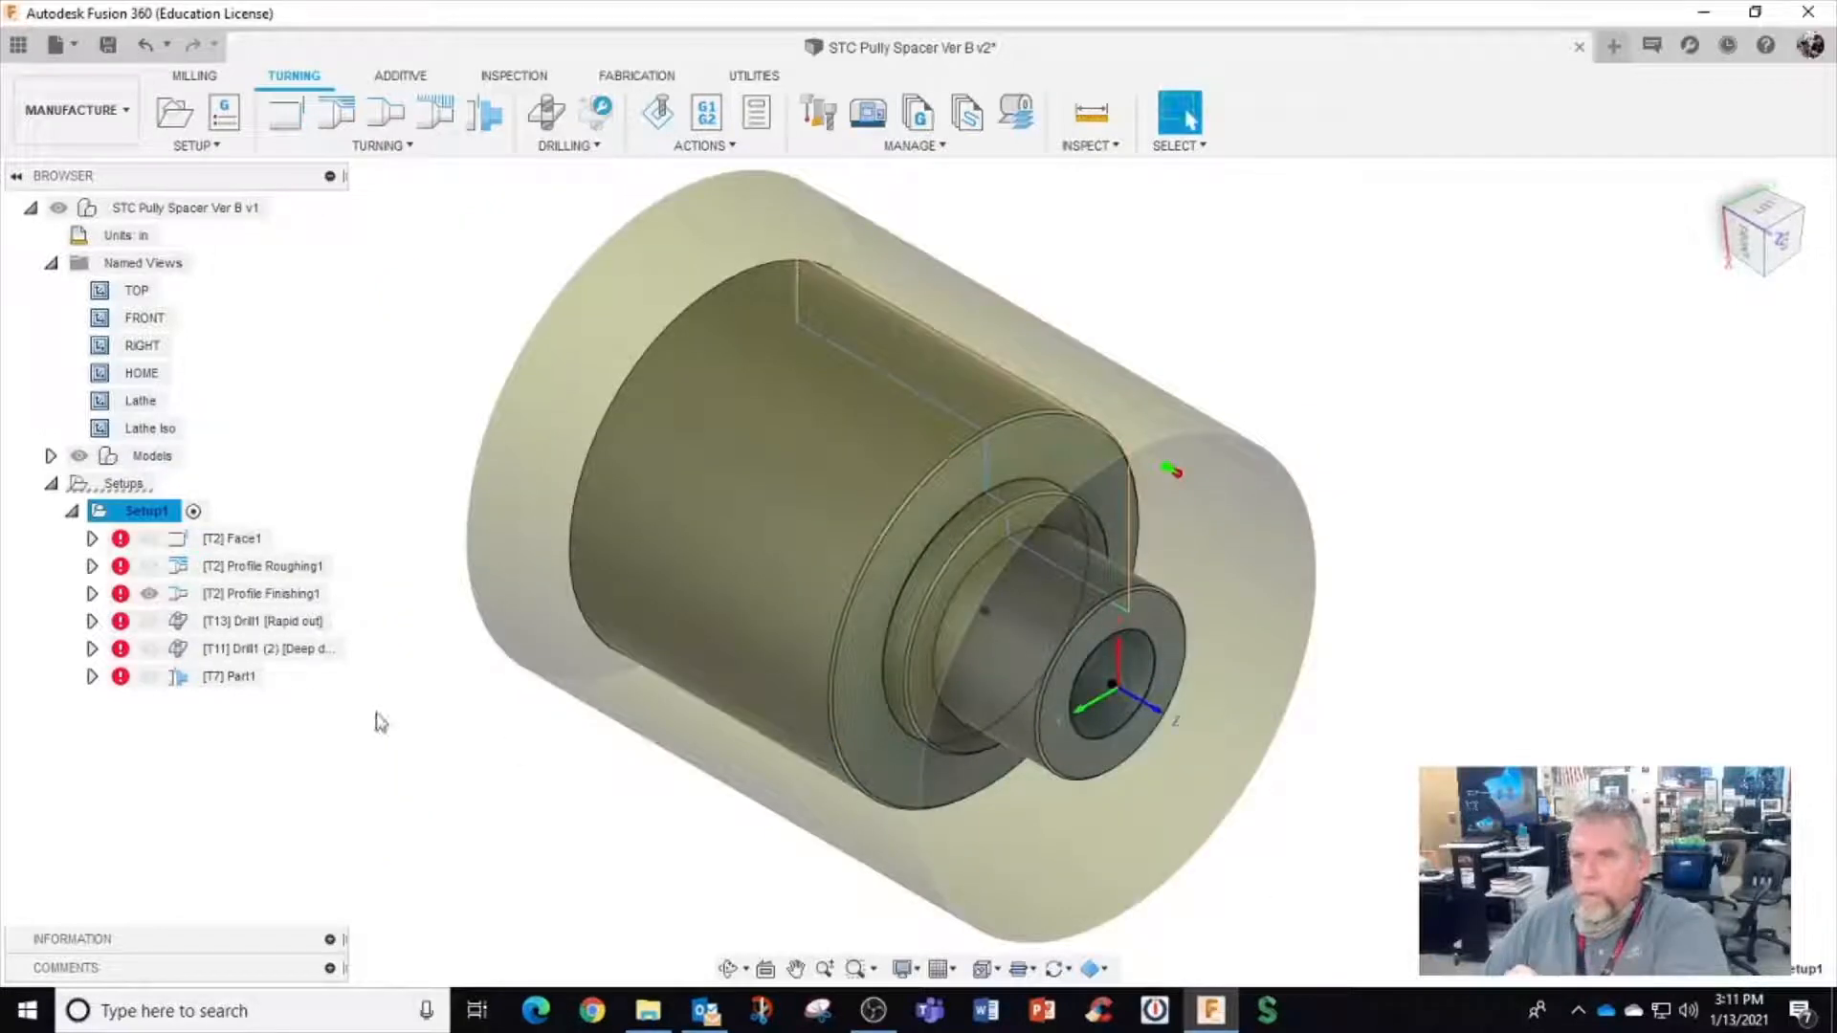
Regenerate all toolpaths in Setup1 and show only Profile Roughing1's toolpath instead of Face1's
{"action": "right_click", "coordinate": [170, 513]}
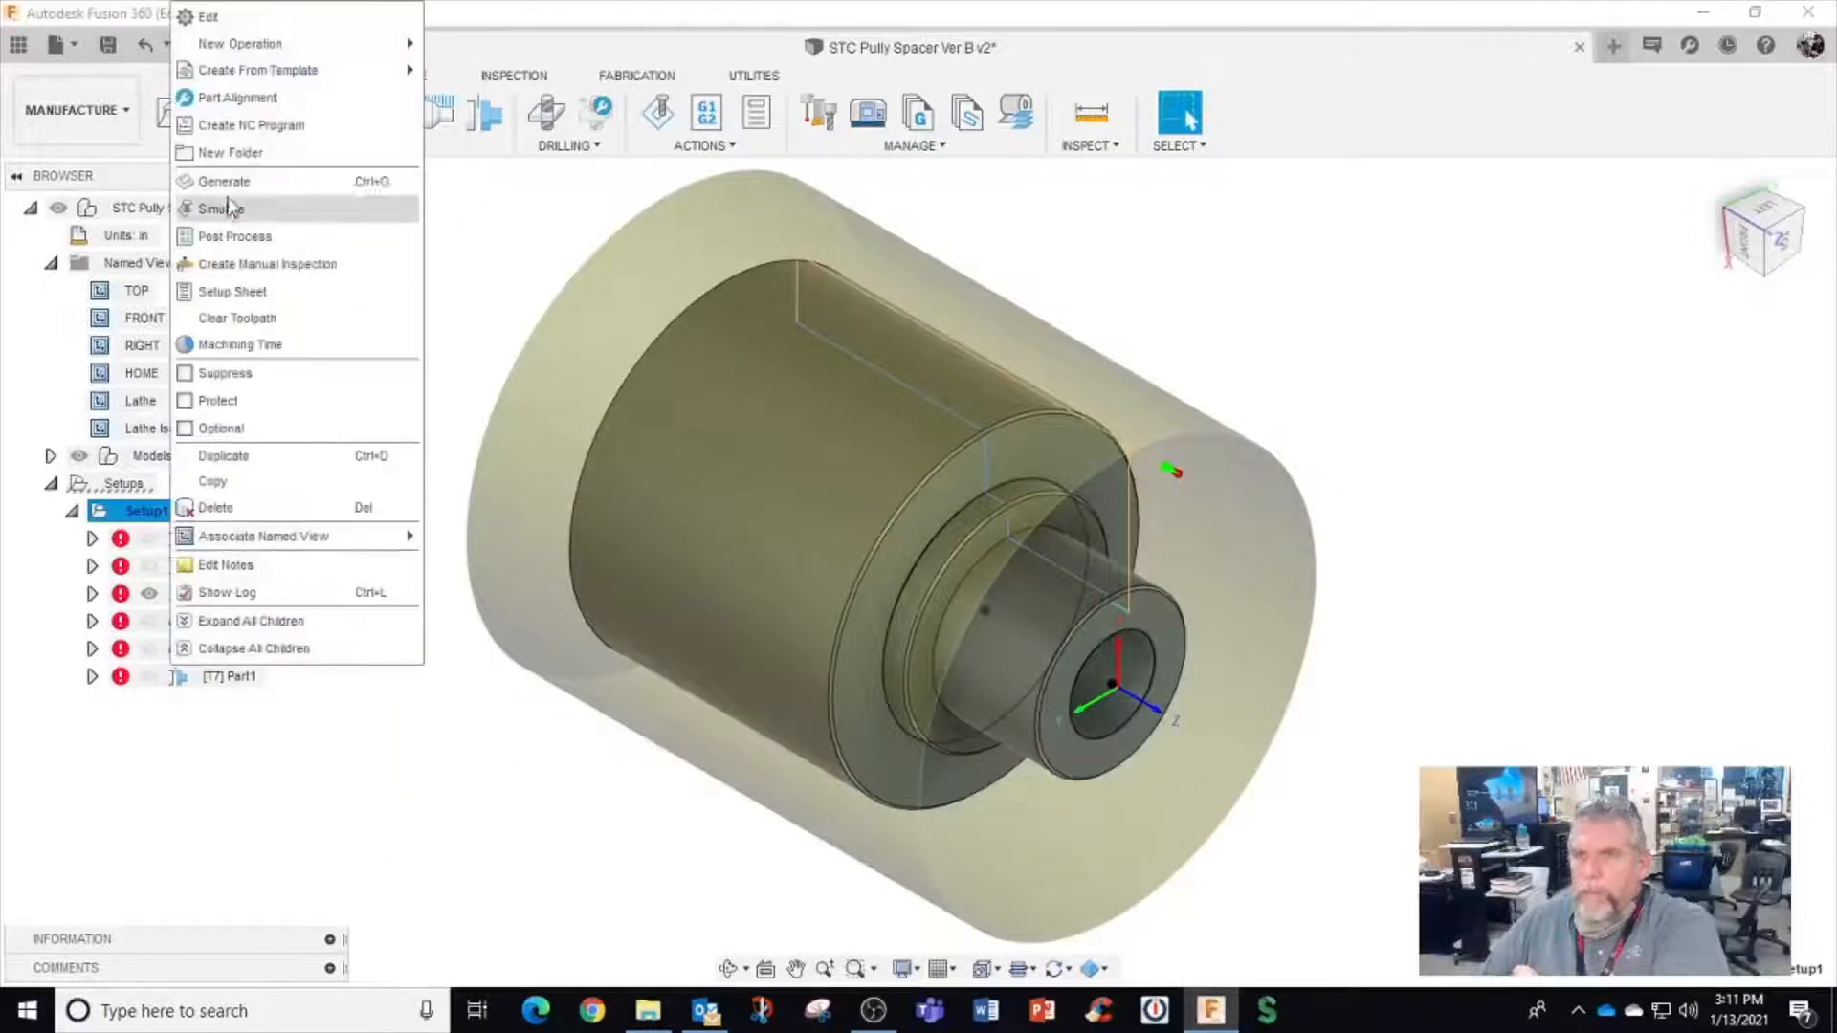
{"action": "left_click", "coordinate": [230, 182]}
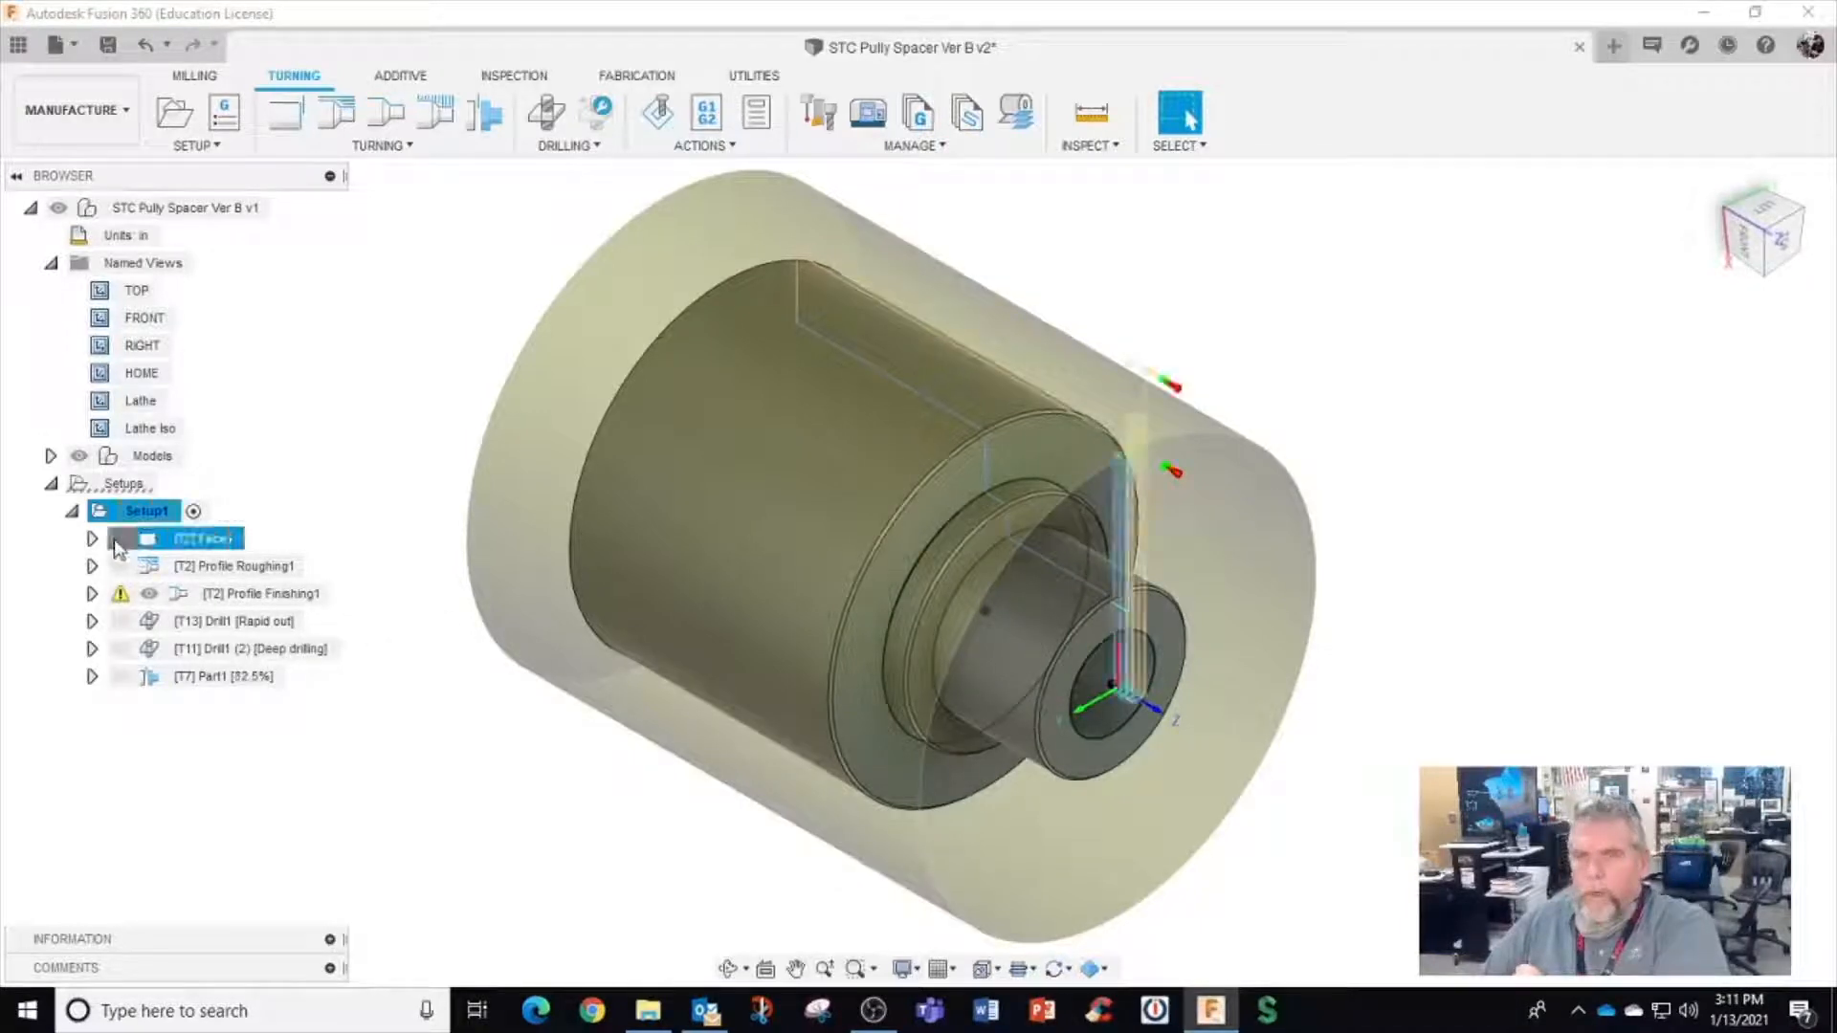
{"action": "middle_click_drag", "start_coordinate": [417, 653], "coordinate": [450, 607], "text": "shift"}
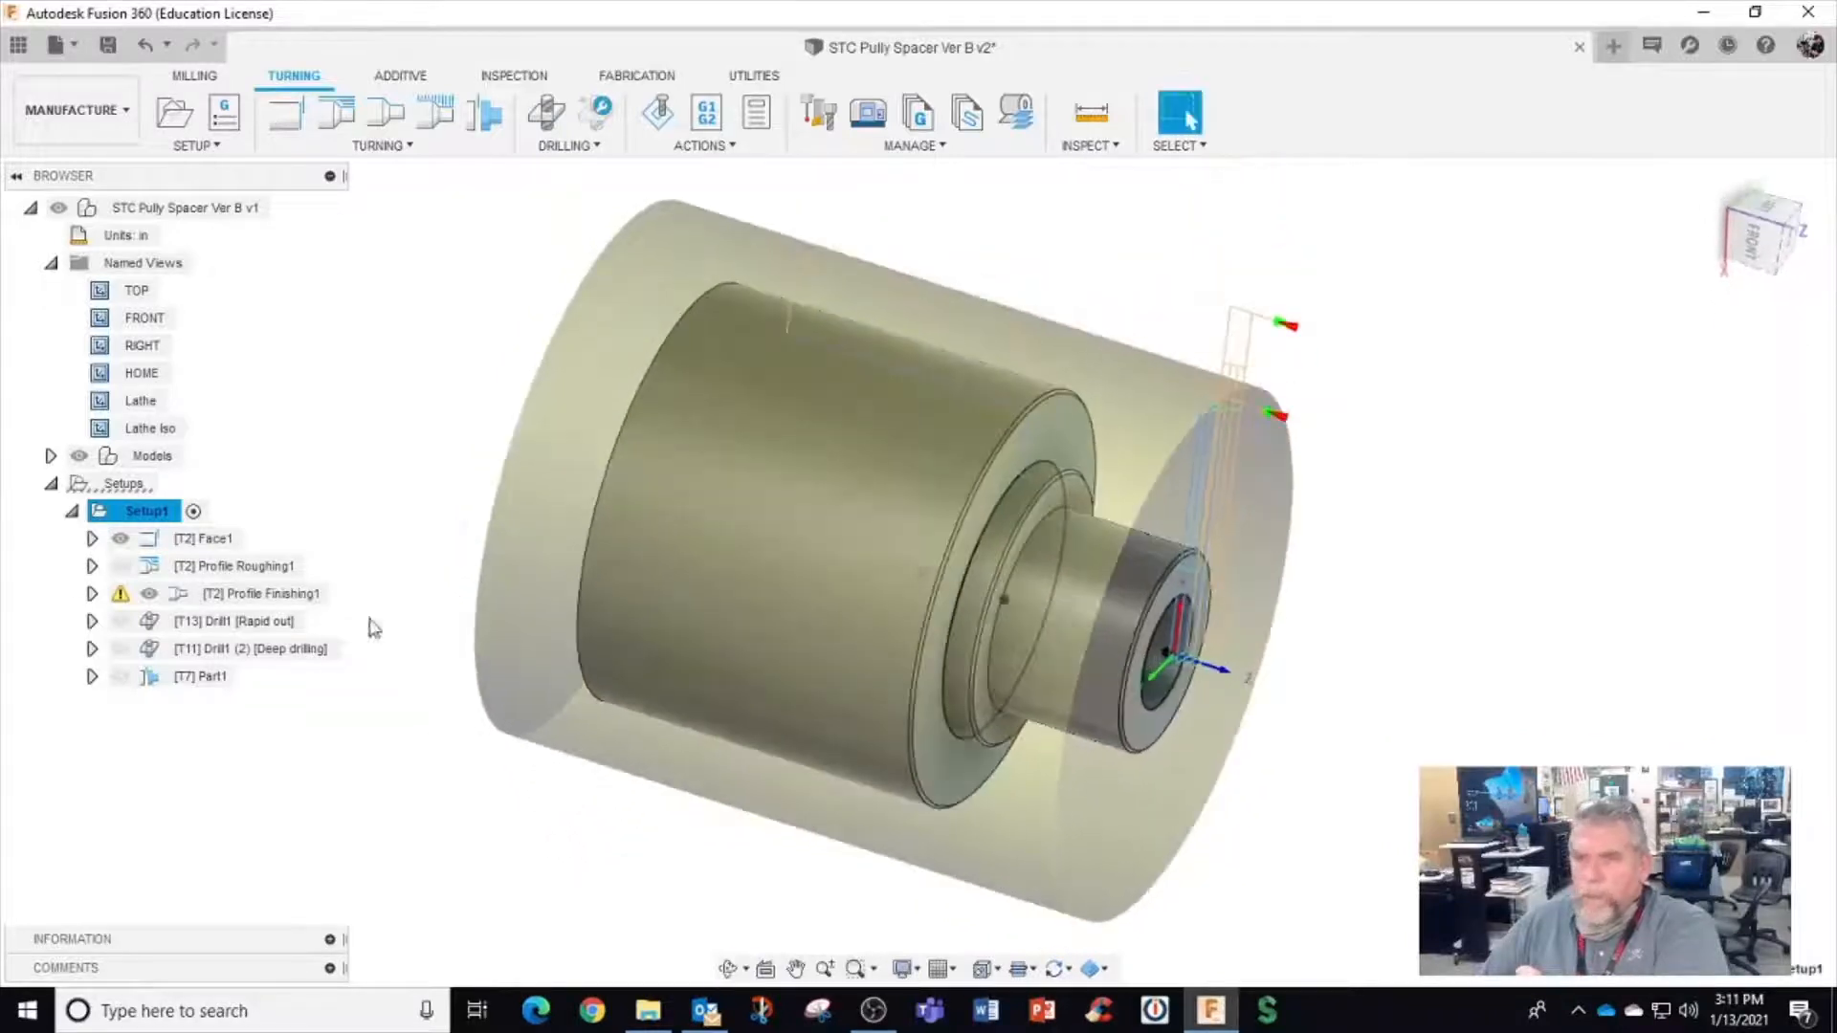
{"action": "left_click", "coordinate": [122, 566]}
{"action": "left_click", "coordinate": [122, 542]}
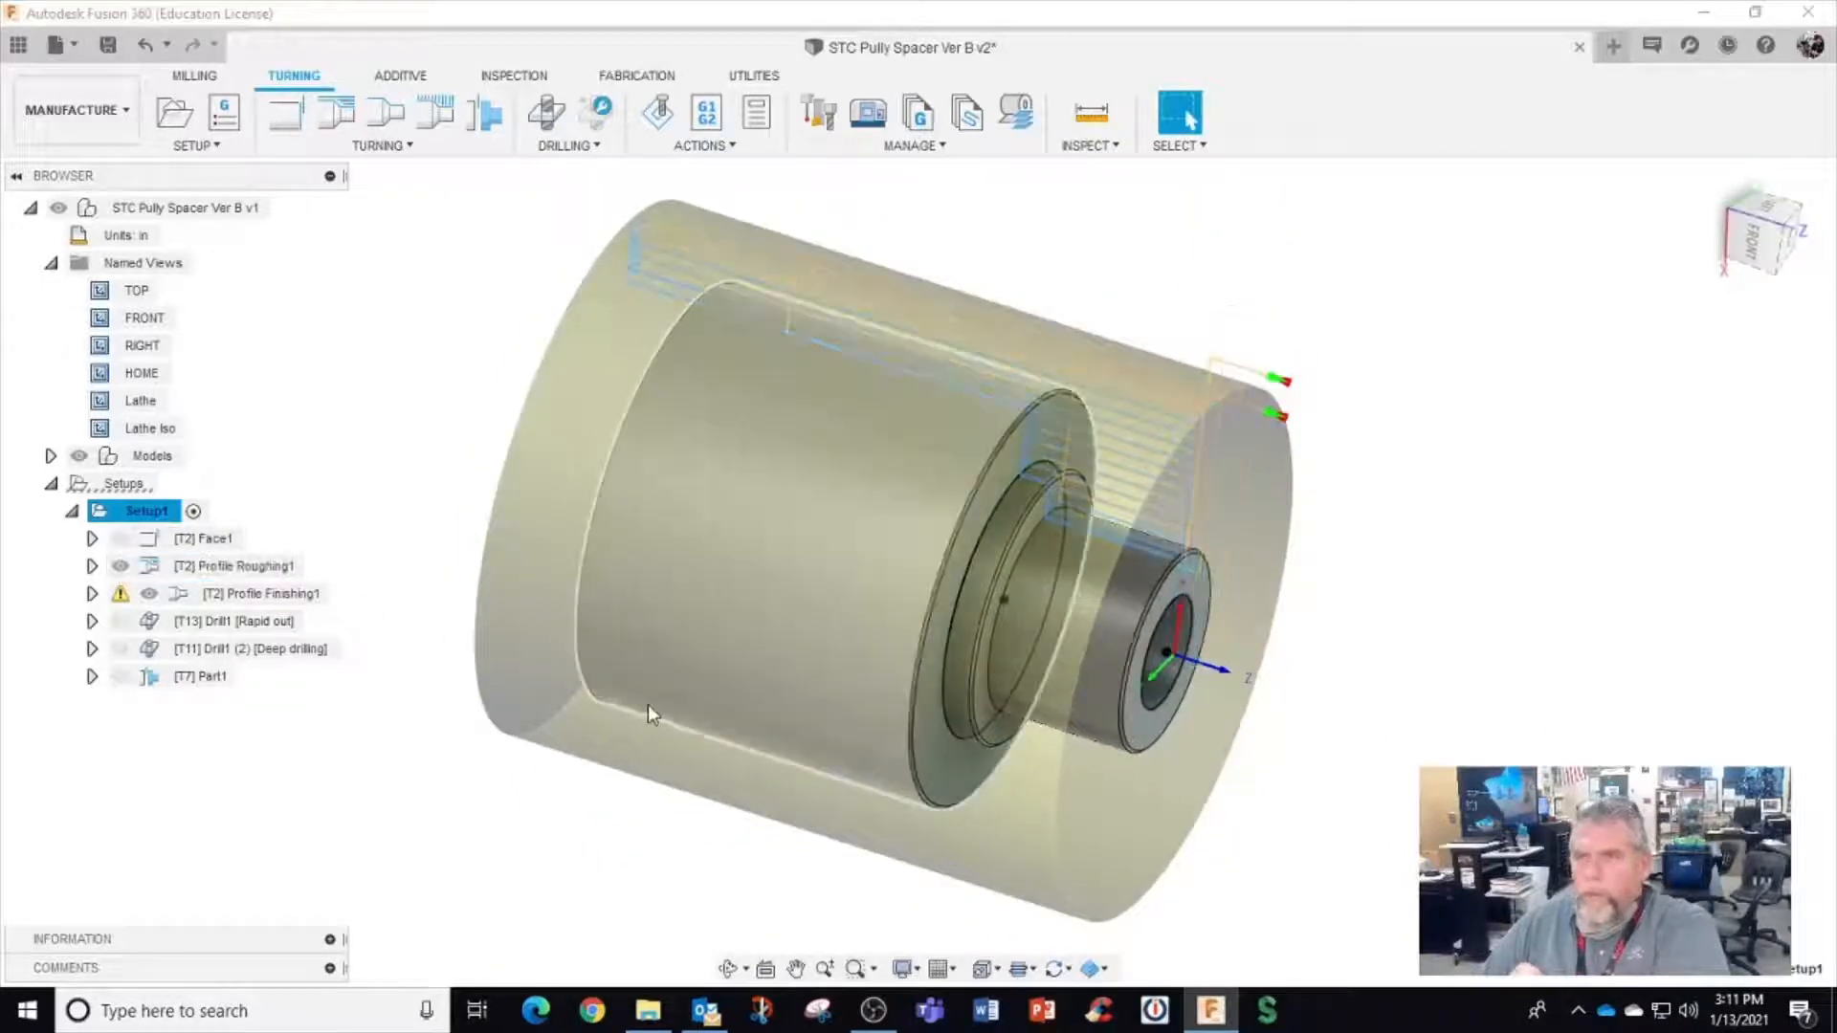
Open Profile Roughing1 for editing and examine its tool and its front and back limits and offsets
{"action": "right_click", "coordinate": [223, 569]}
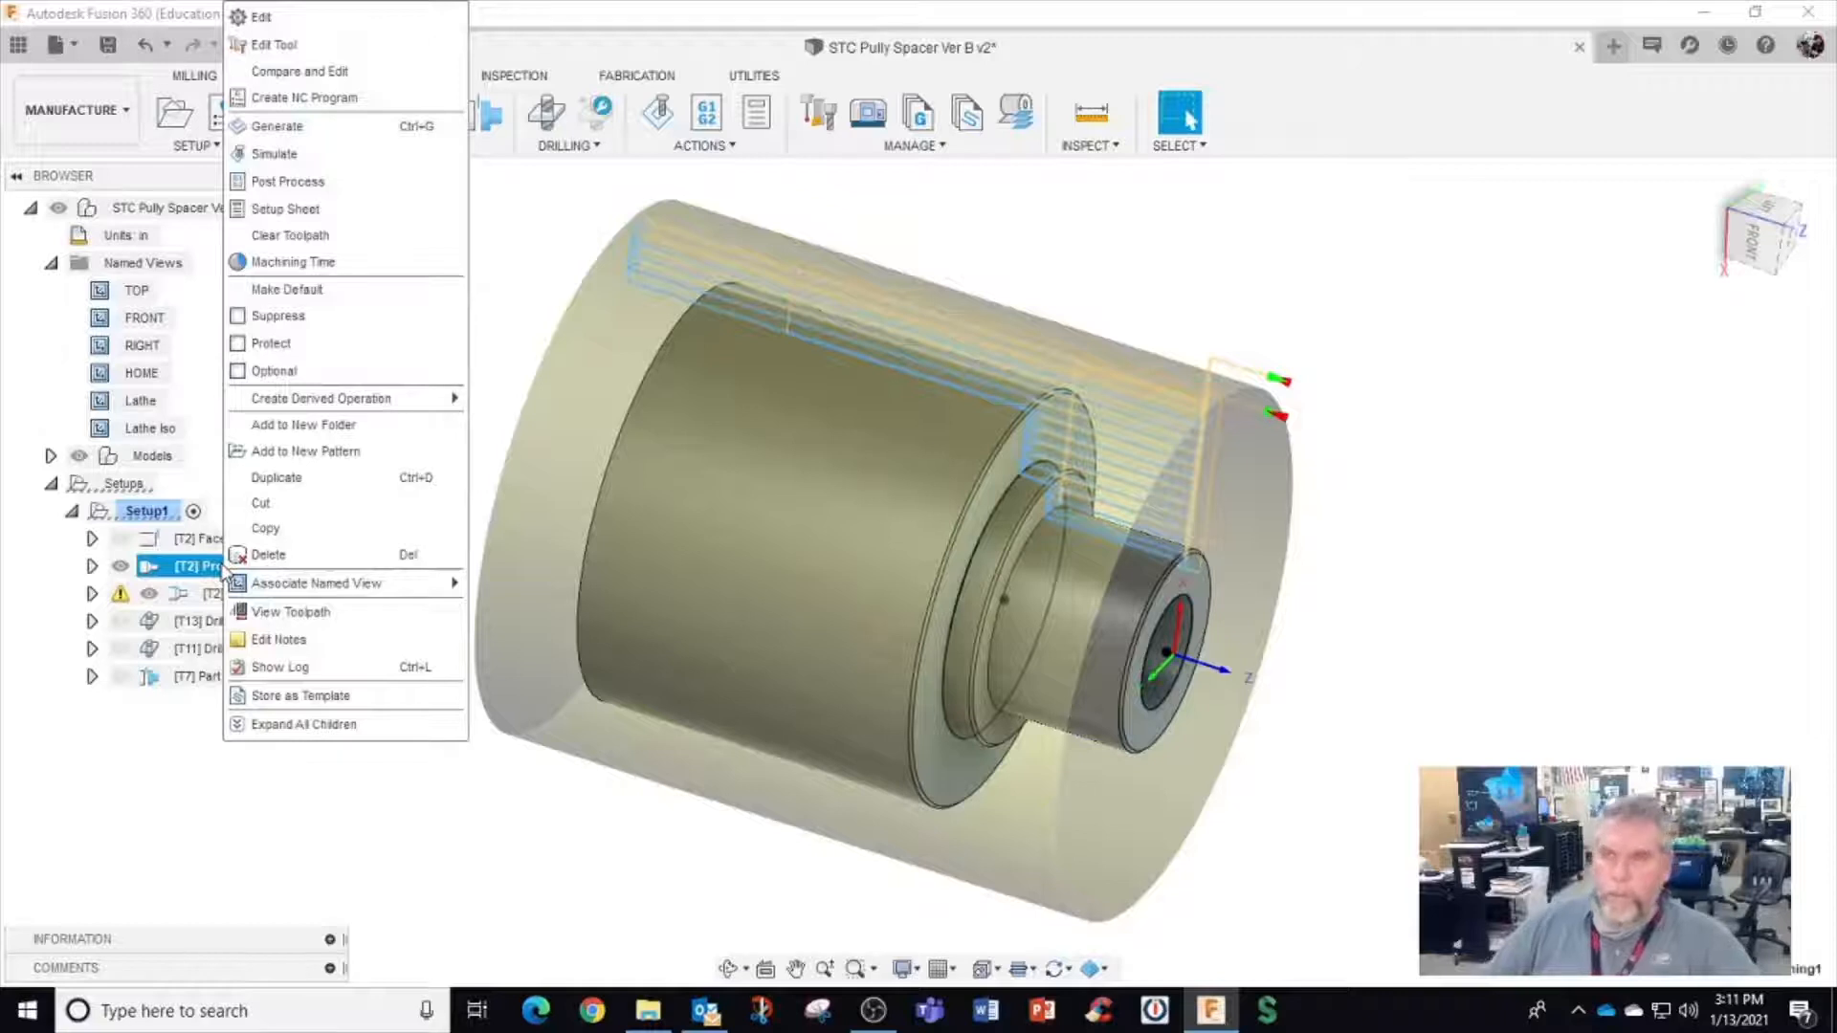
{"action": "left_click", "coordinate": [537, 253]}
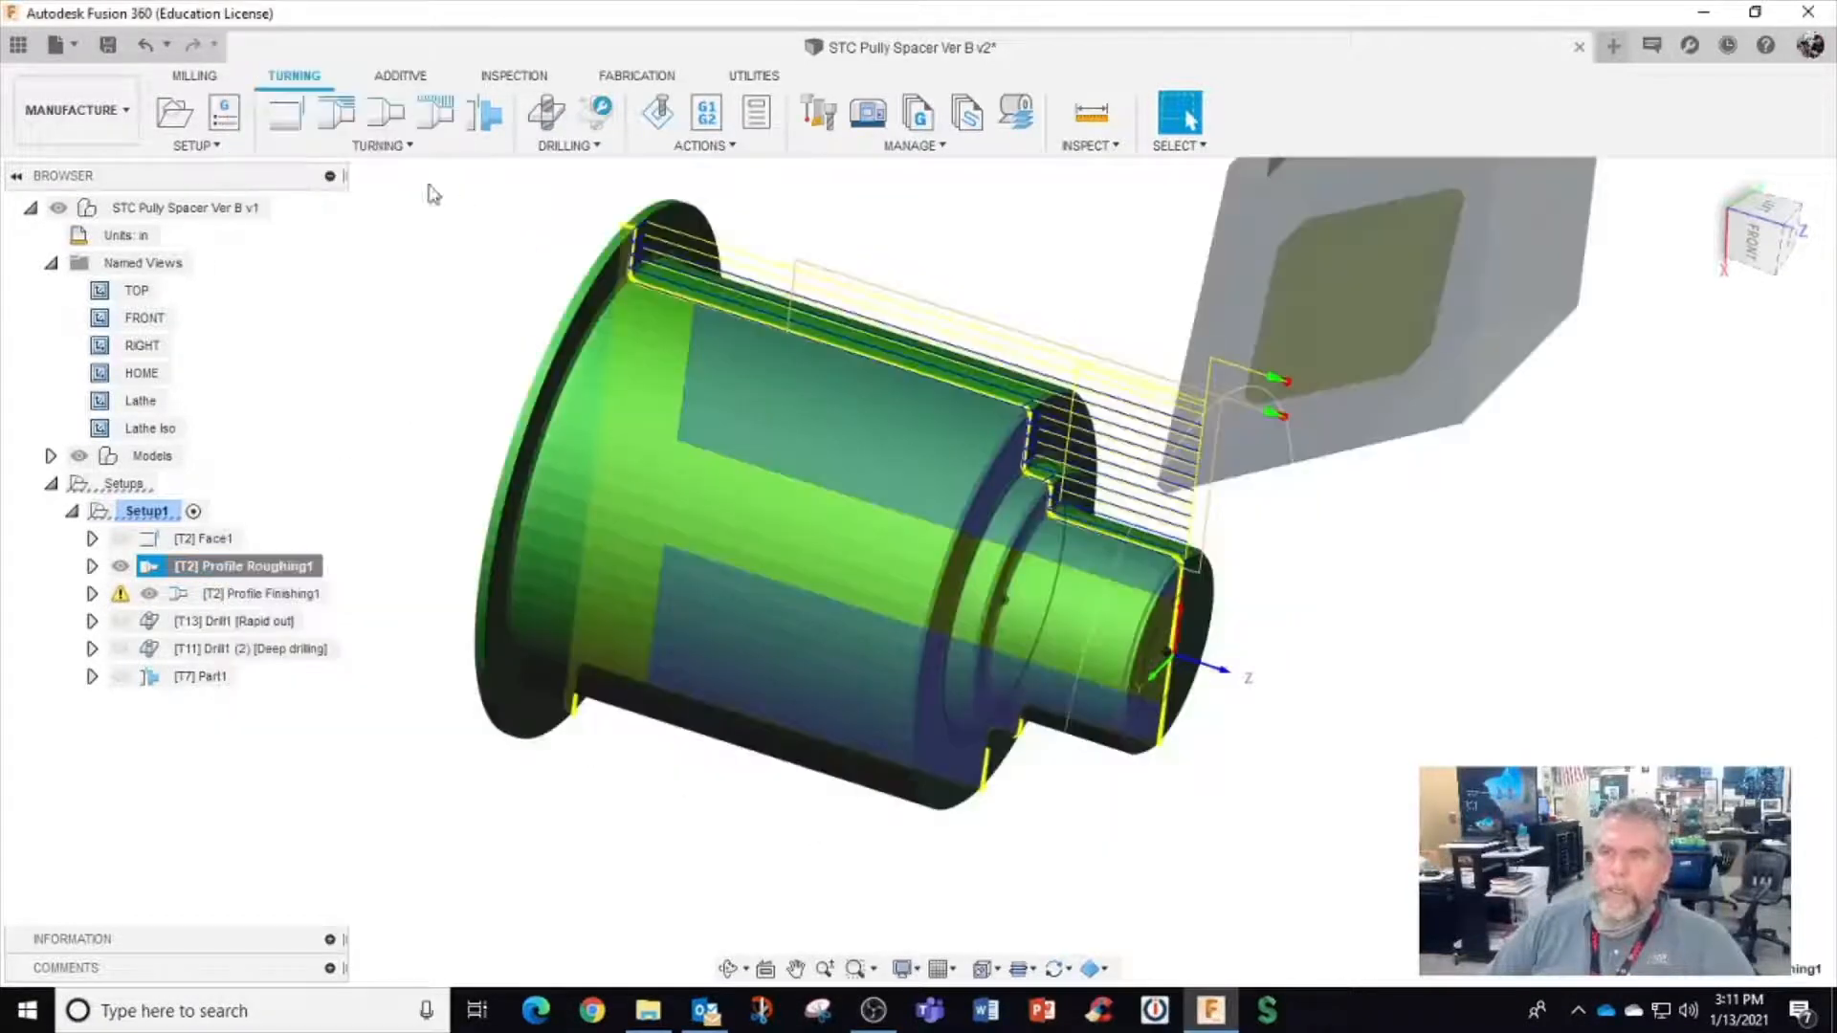
{"action": "left_click", "coordinate": [201, 567]}
{"action": "right_click", "coordinate": [201, 568]}
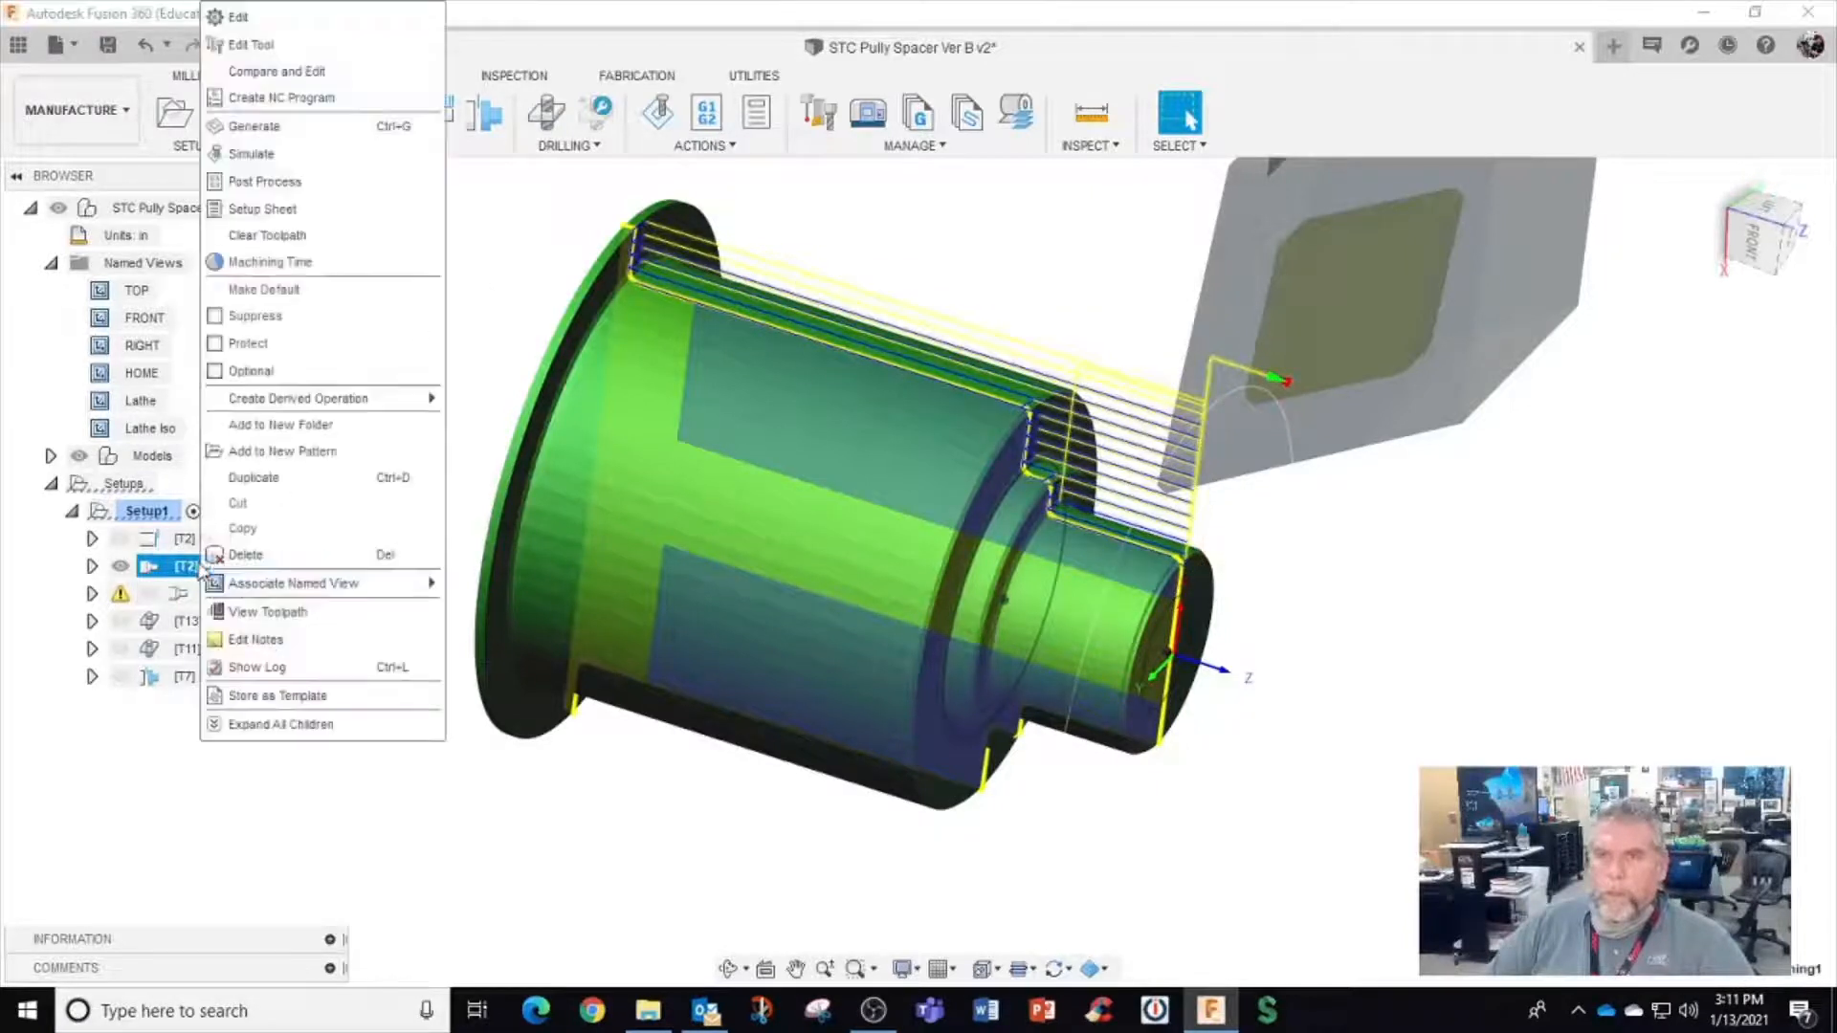
{"action": "left_click", "coordinate": [251, 21]}
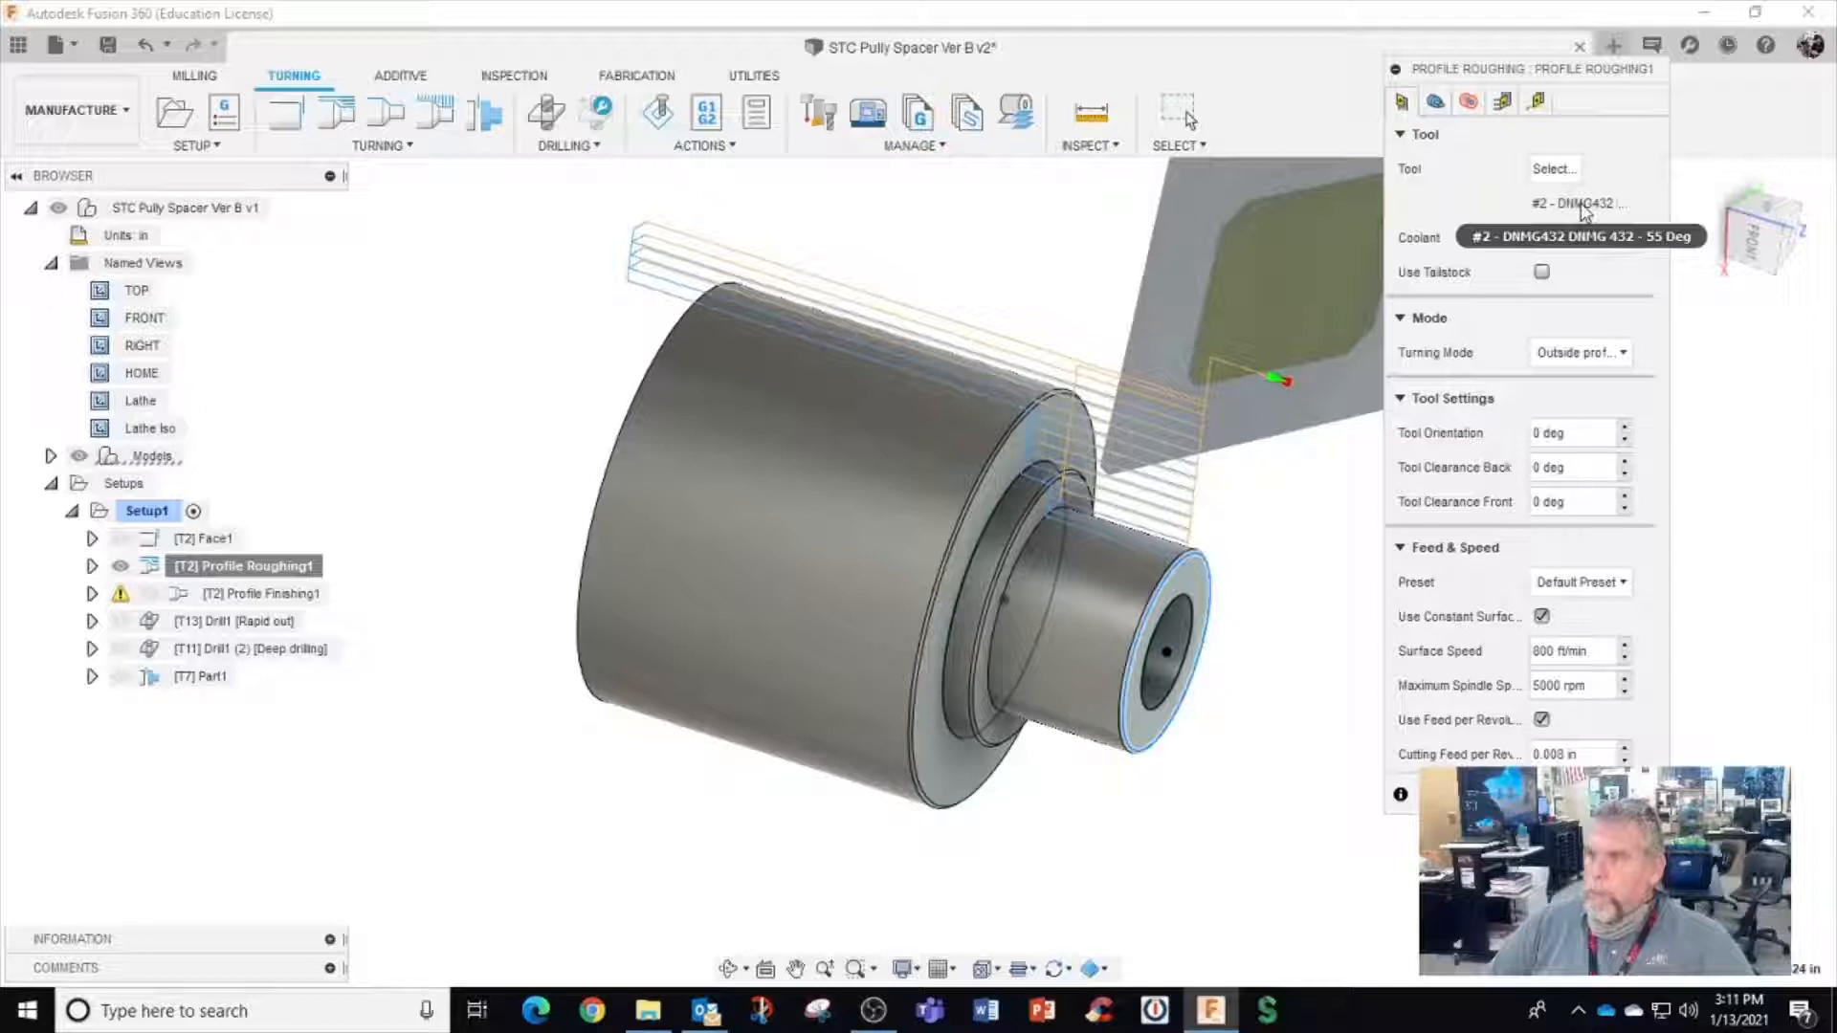
{"action": "left_click", "coordinate": [1435, 101]}
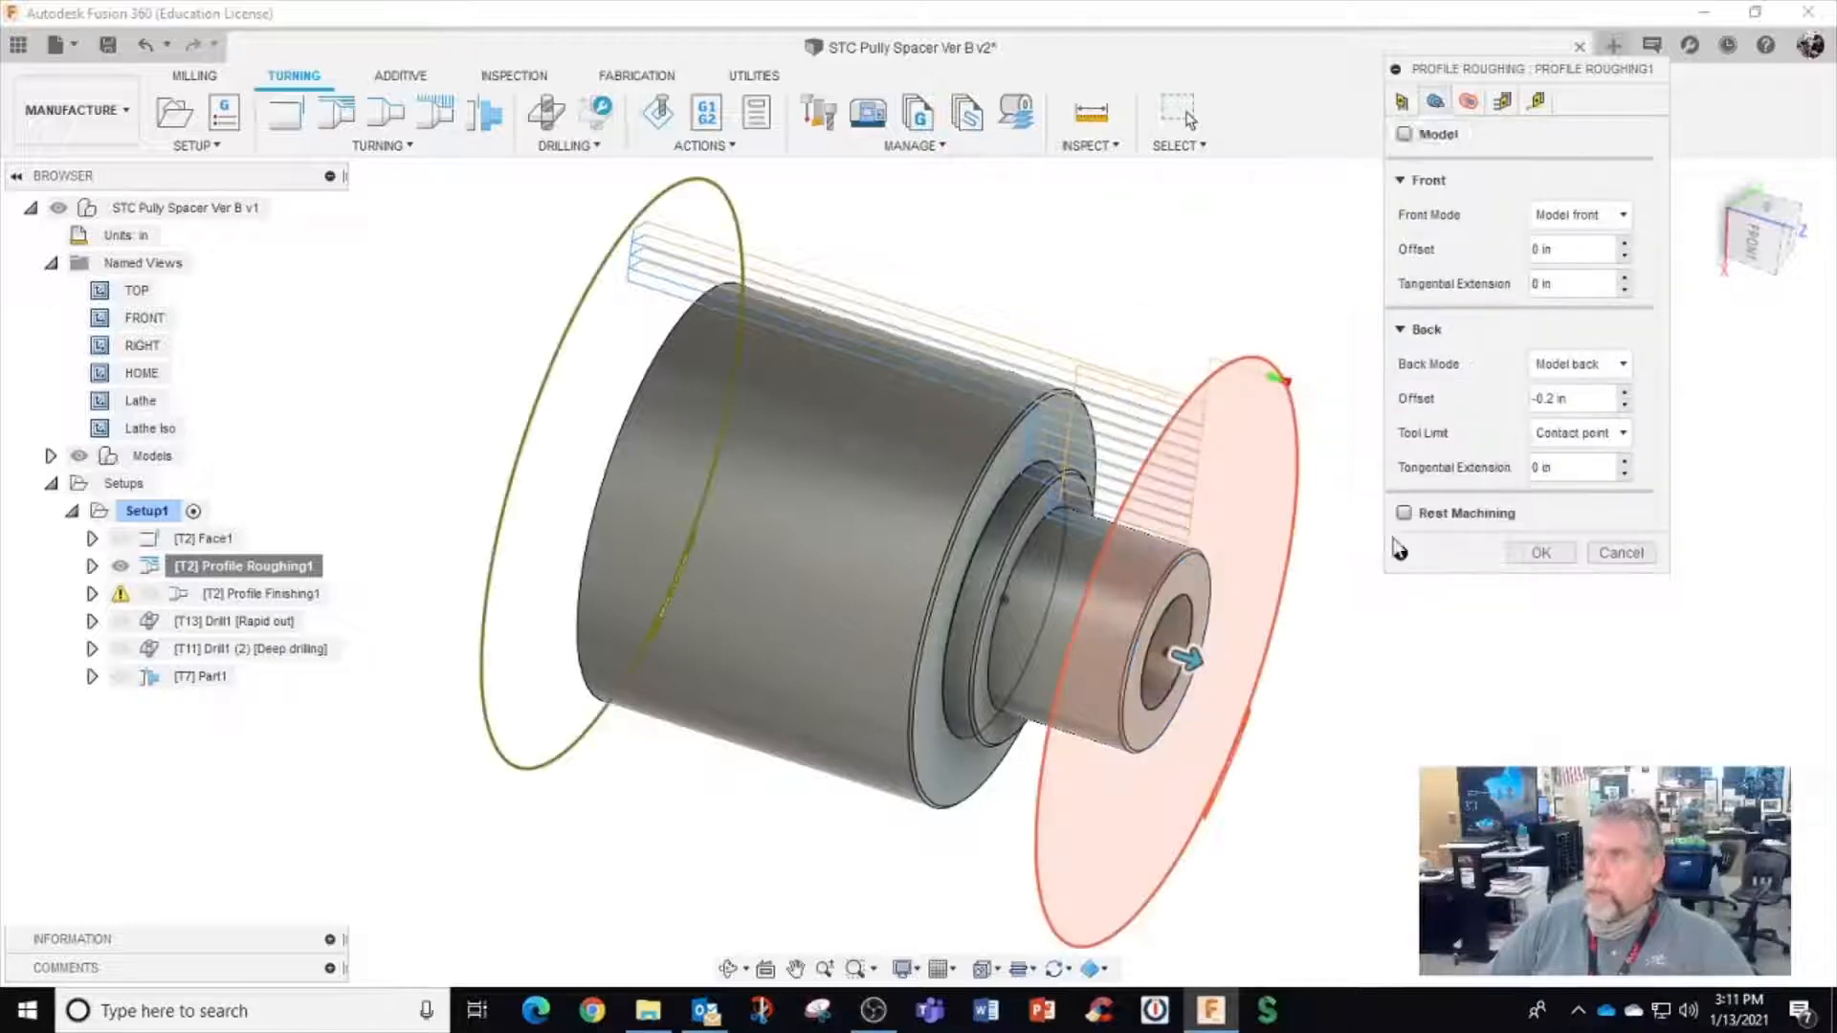
{"action": "mouse_move", "coordinate": [1385, 685]}
{"action": "middle_mouse_down", "text": "shift"}
{"action": "mouse_move", "coordinate": [1431, 635]}
{"action": "mouse_move", "coordinate": [1390, 680]}
{"action": "middle_mouse_up", "text": "shift"}
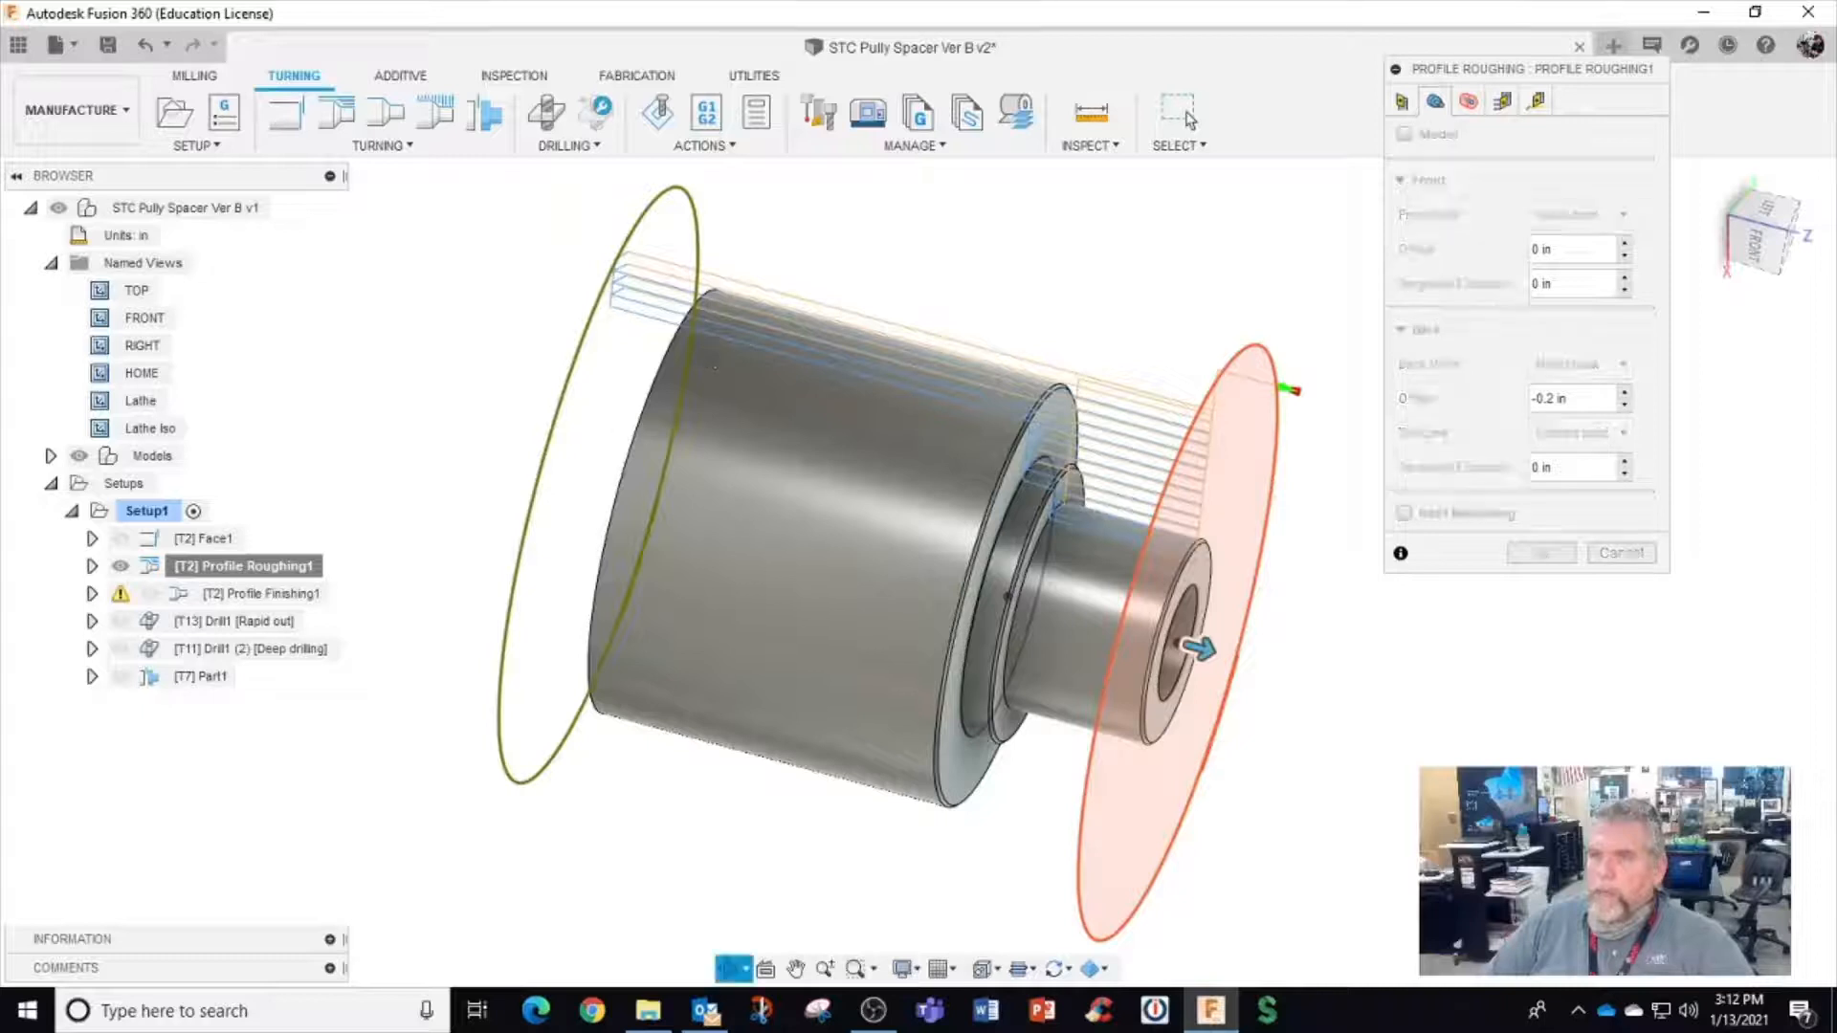
{"action": "mouse_move", "coordinate": [743, 339]}
{"action": "middle_mouse_down", "text": "shift"}
{"action": "mouse_move", "coordinate": [747, 266]}
{"action": "mouse_move", "coordinate": [724, 324]}
{"action": "middle_mouse_up", "text": "shift"}
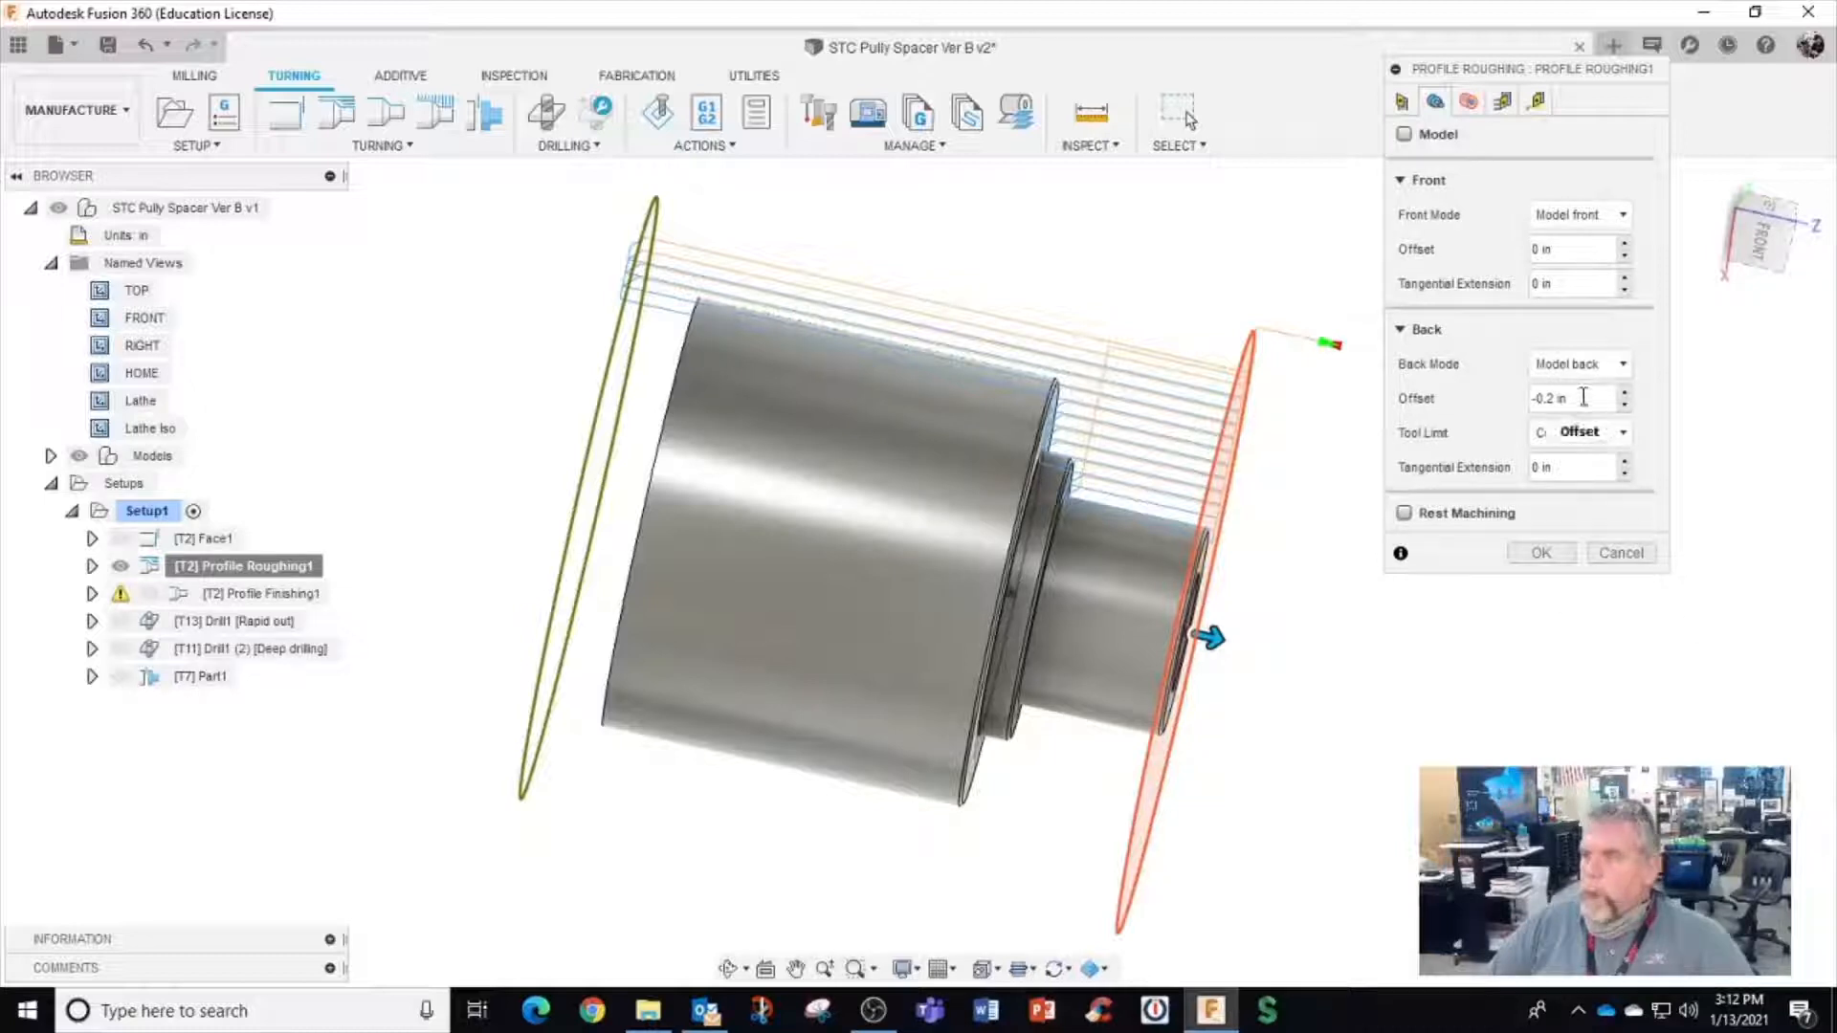
{"action": "mouse_move", "coordinate": [1584, 396]}
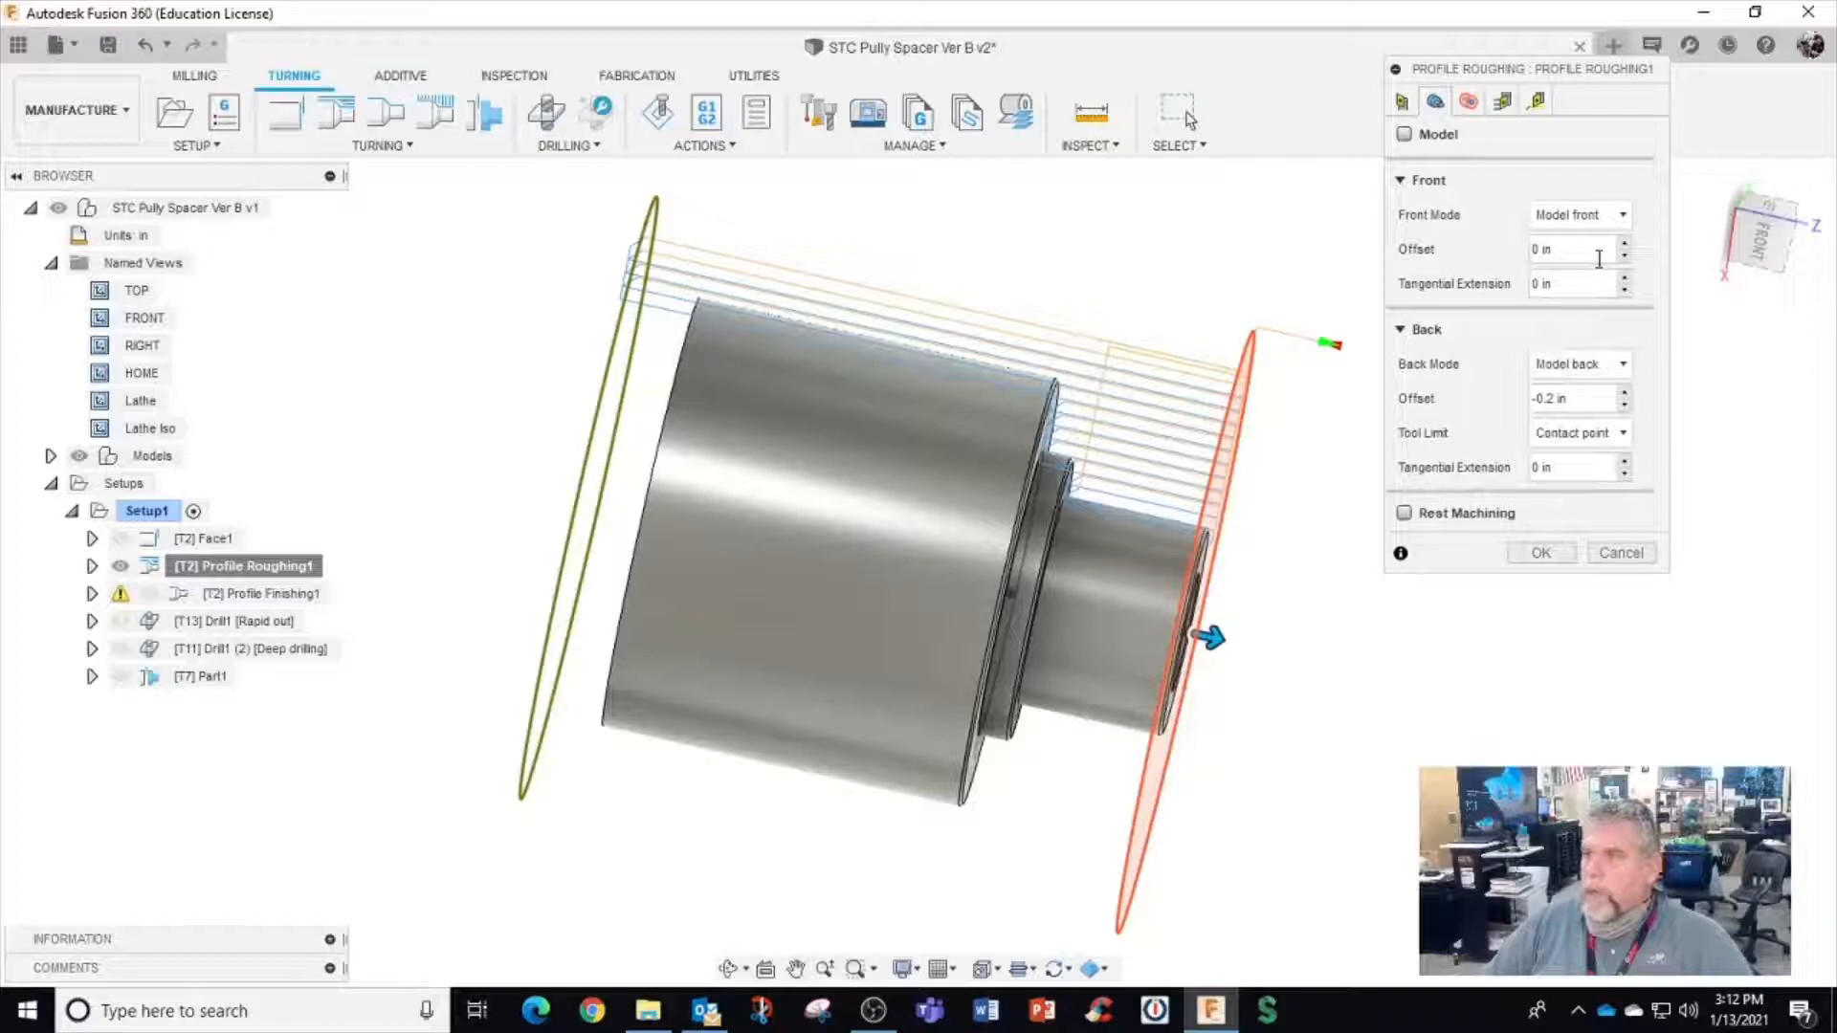
{"action": "mouse_move", "coordinate": [1602, 256]}
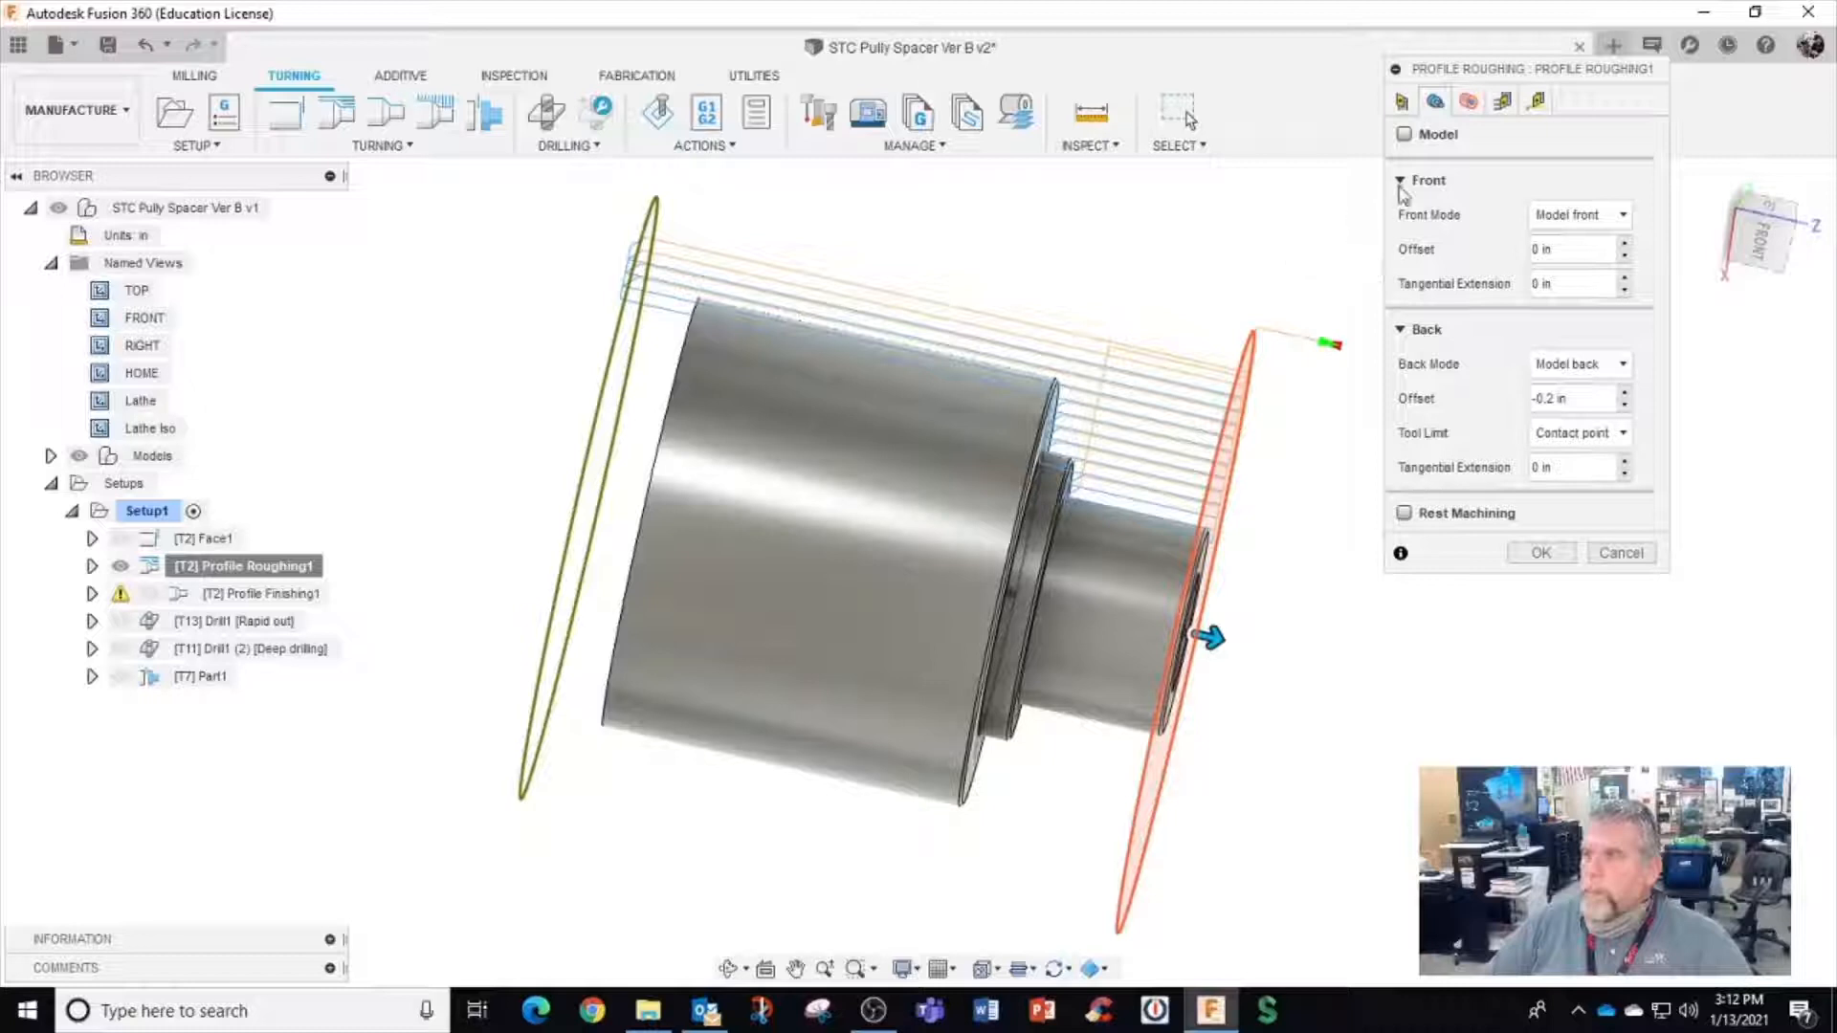
Clear Profile Roughing1's inner radius reference, re-pick the chamfer at the part's small front end, and accept the operation
{"action": "left_click", "coordinate": [1467, 102]}
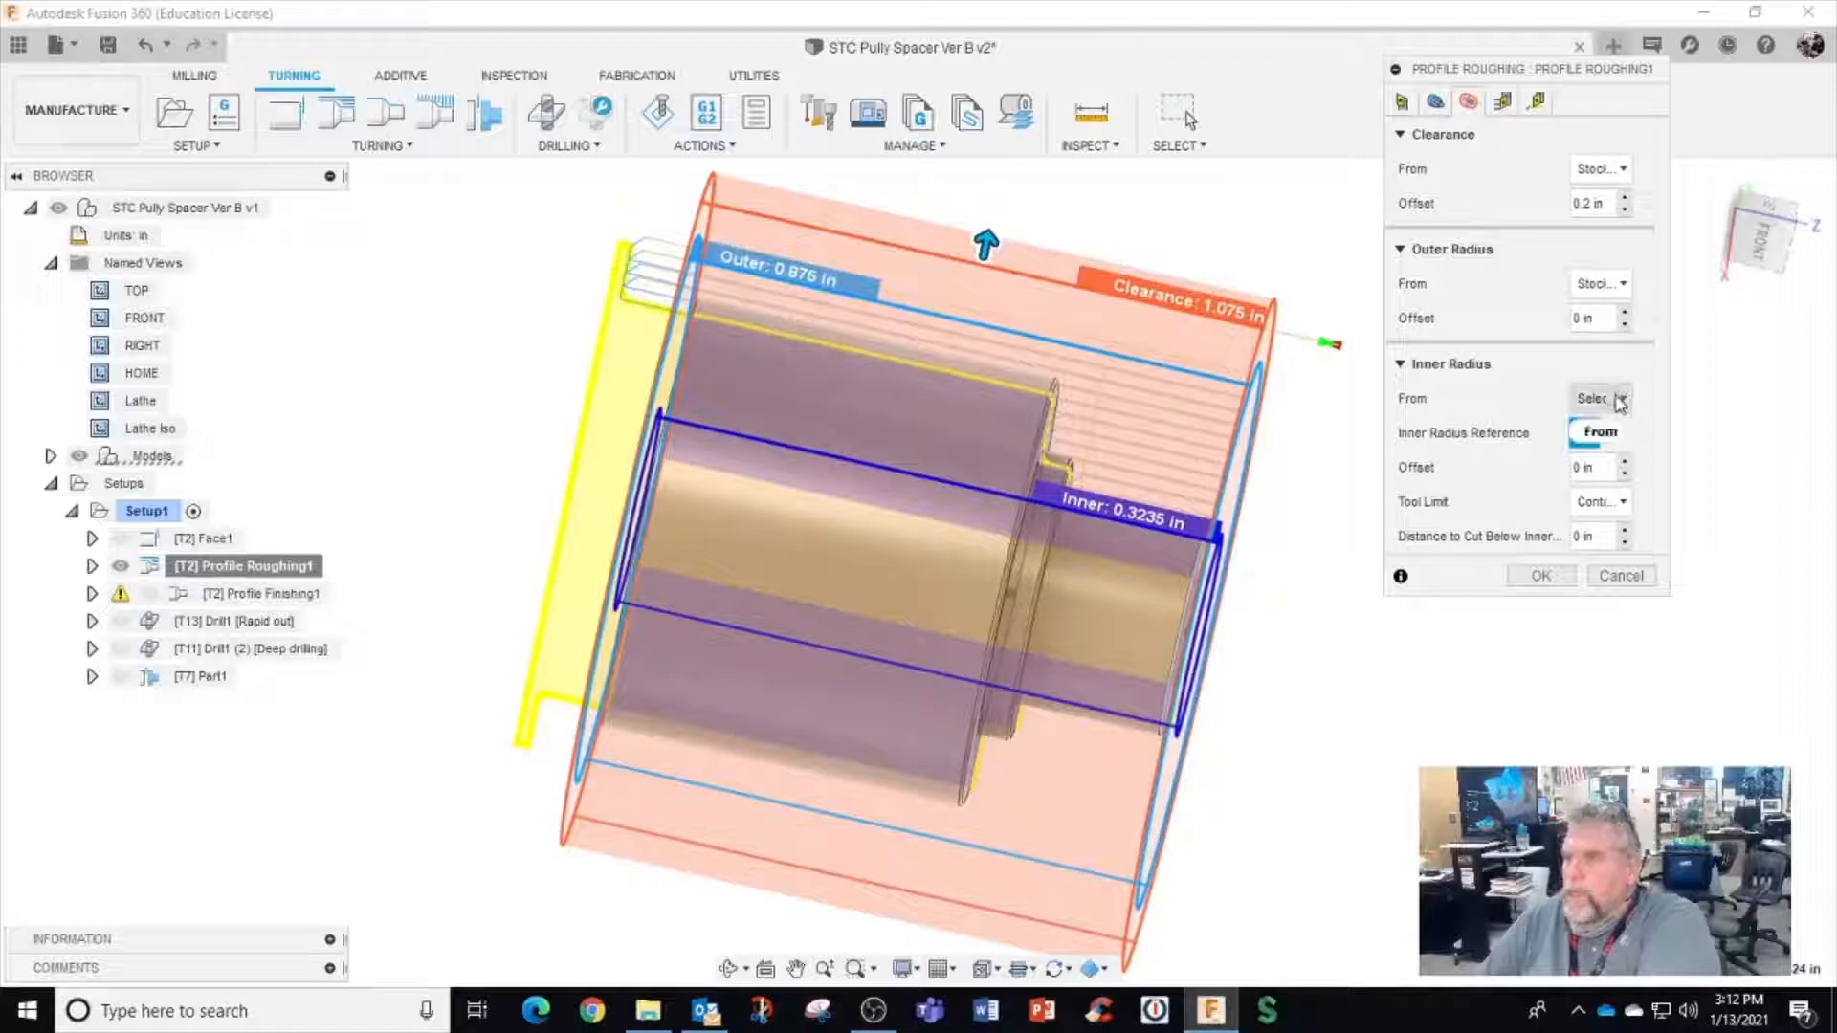
{"action": "left_click", "coordinate": [1619, 402]}
{"action": "left_click", "coordinate": [1588, 578]}
{"action": "middle_click_drag", "start_coordinate": [1487, 670], "coordinate": [1455, 622], "text": "shift"}
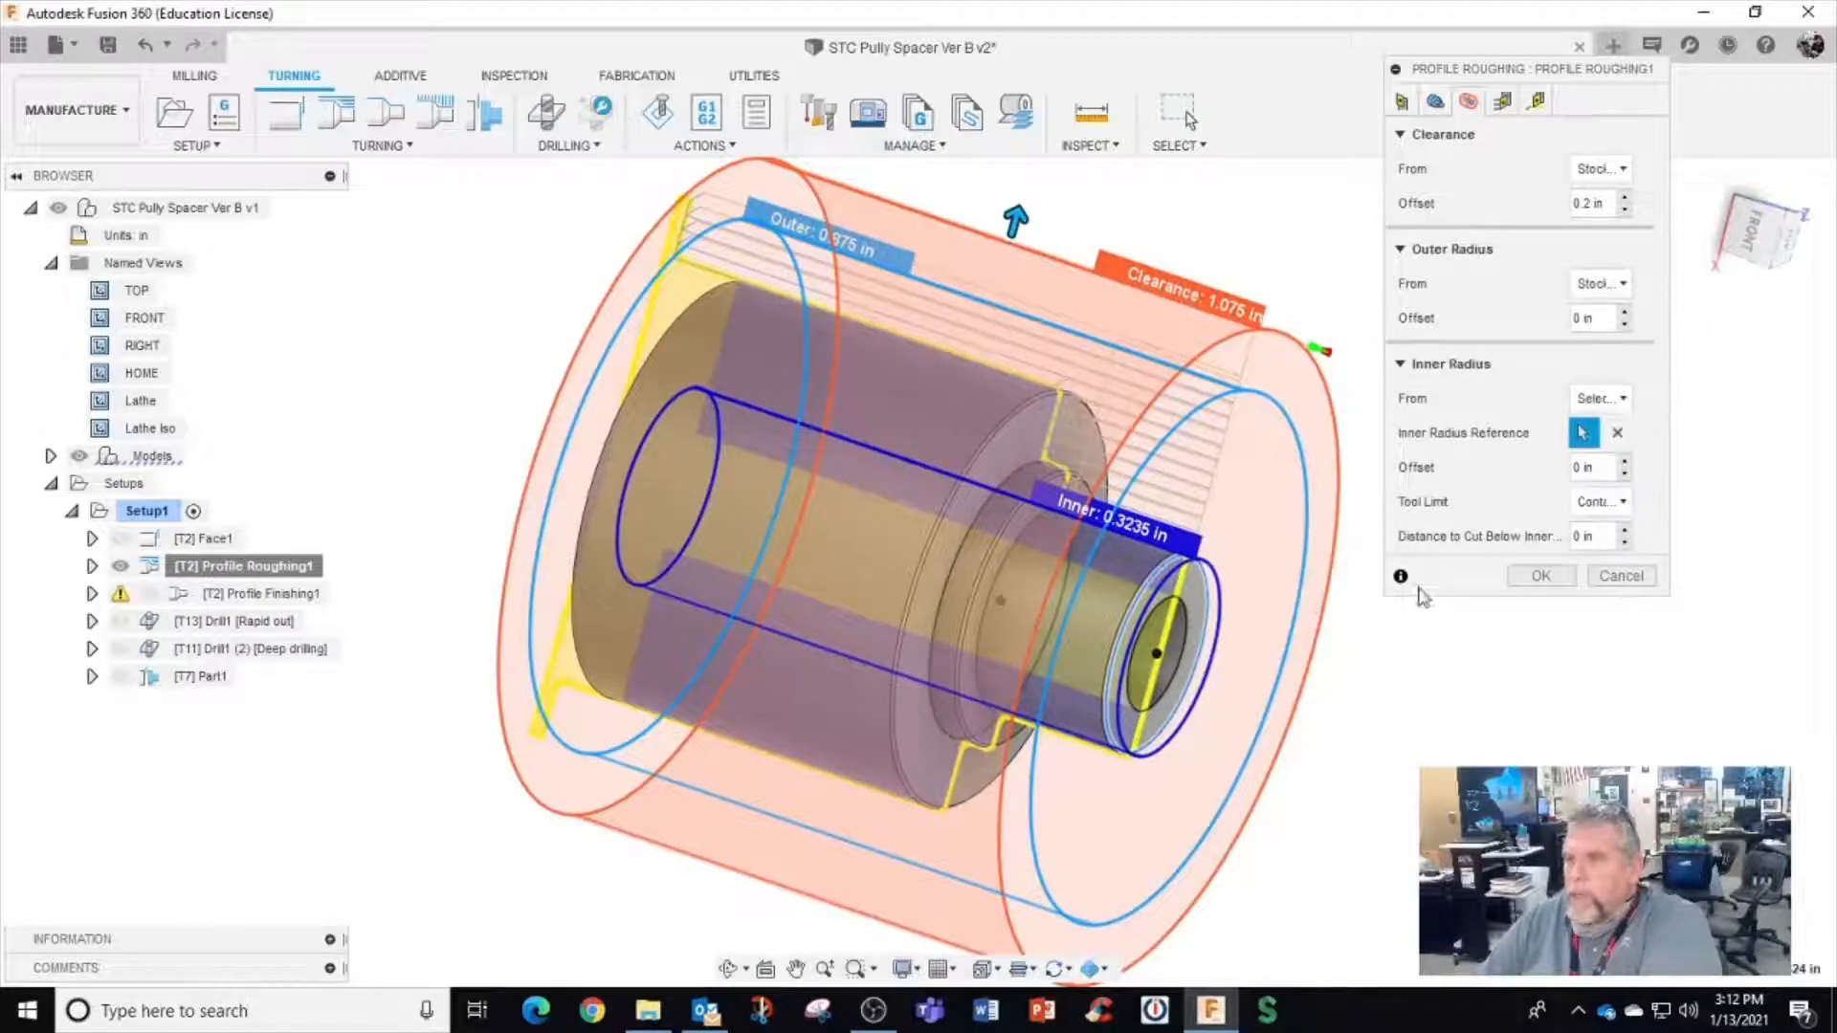
{"action": "scroll", "coordinate": [1427, 504], "scroll_direction": "up", "scroll_amount": 2}
{"action": "scroll", "coordinate": [1139, 603], "scroll_direction": "up", "scroll_amount": 1}
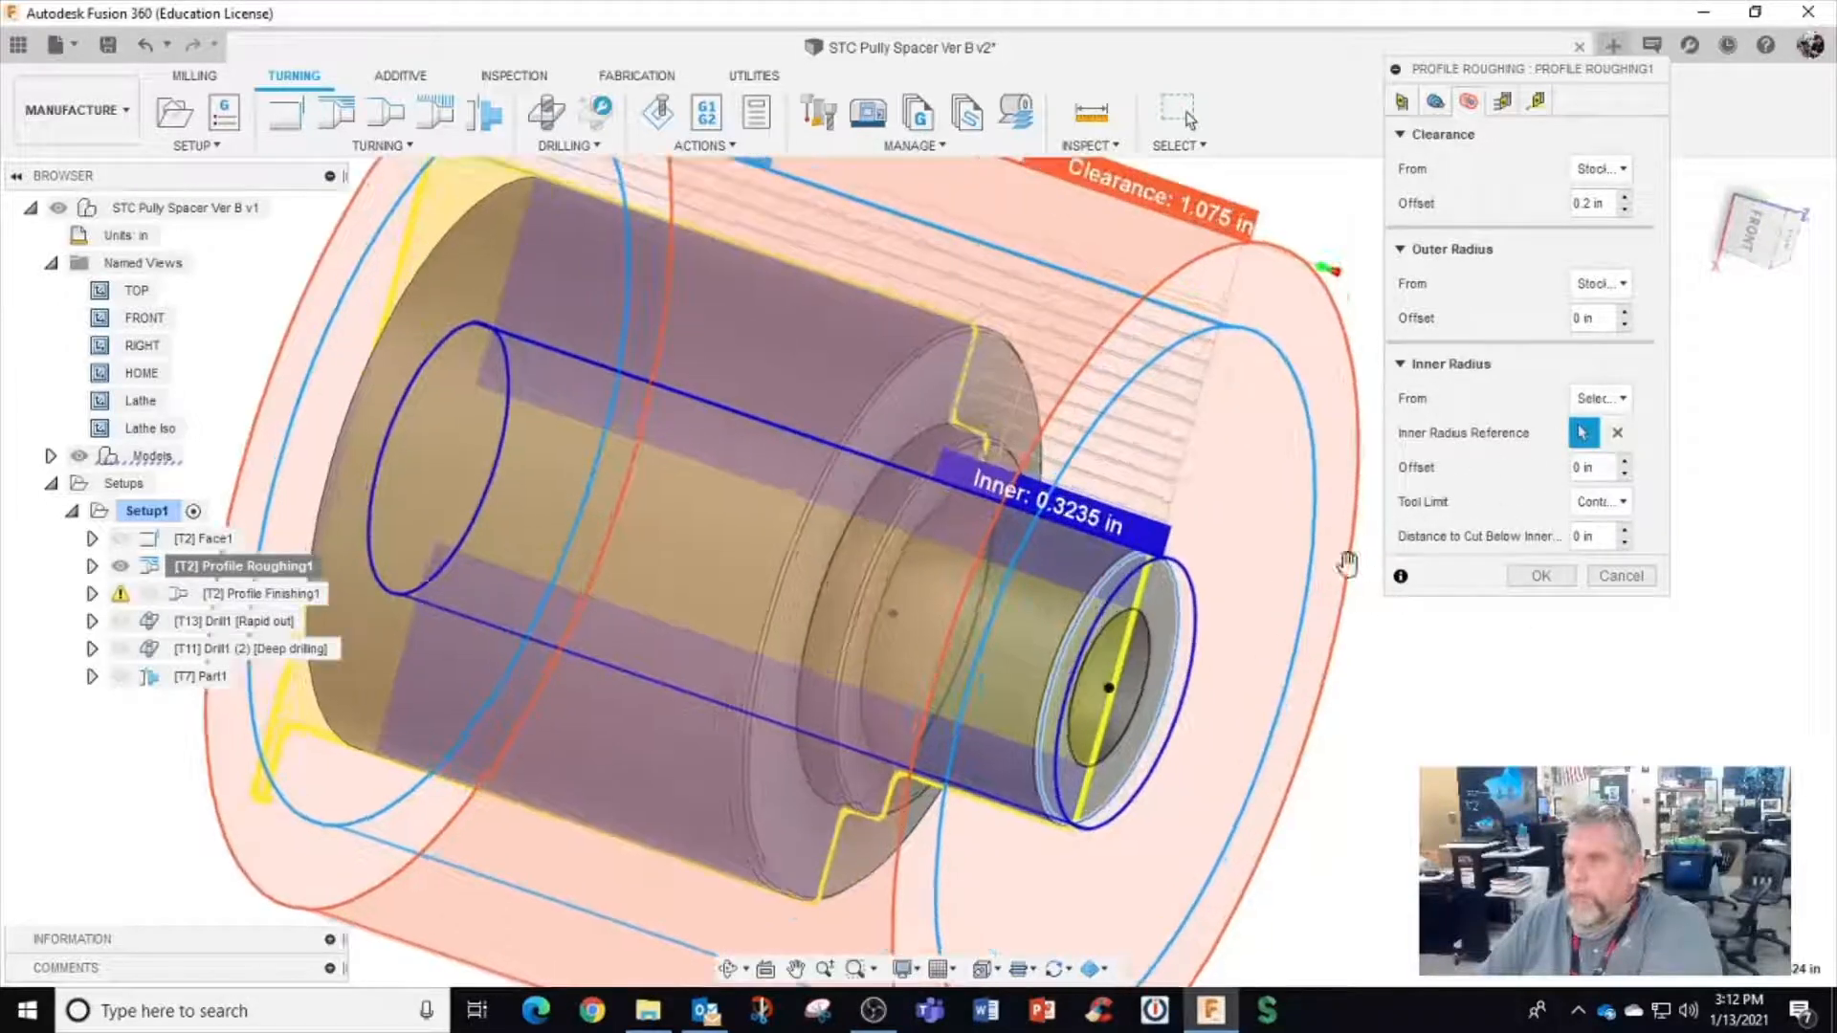
{"action": "middle_click_drag", "start_coordinate": [1210, 631], "coordinate": [1416, 548], "text": "shift"}
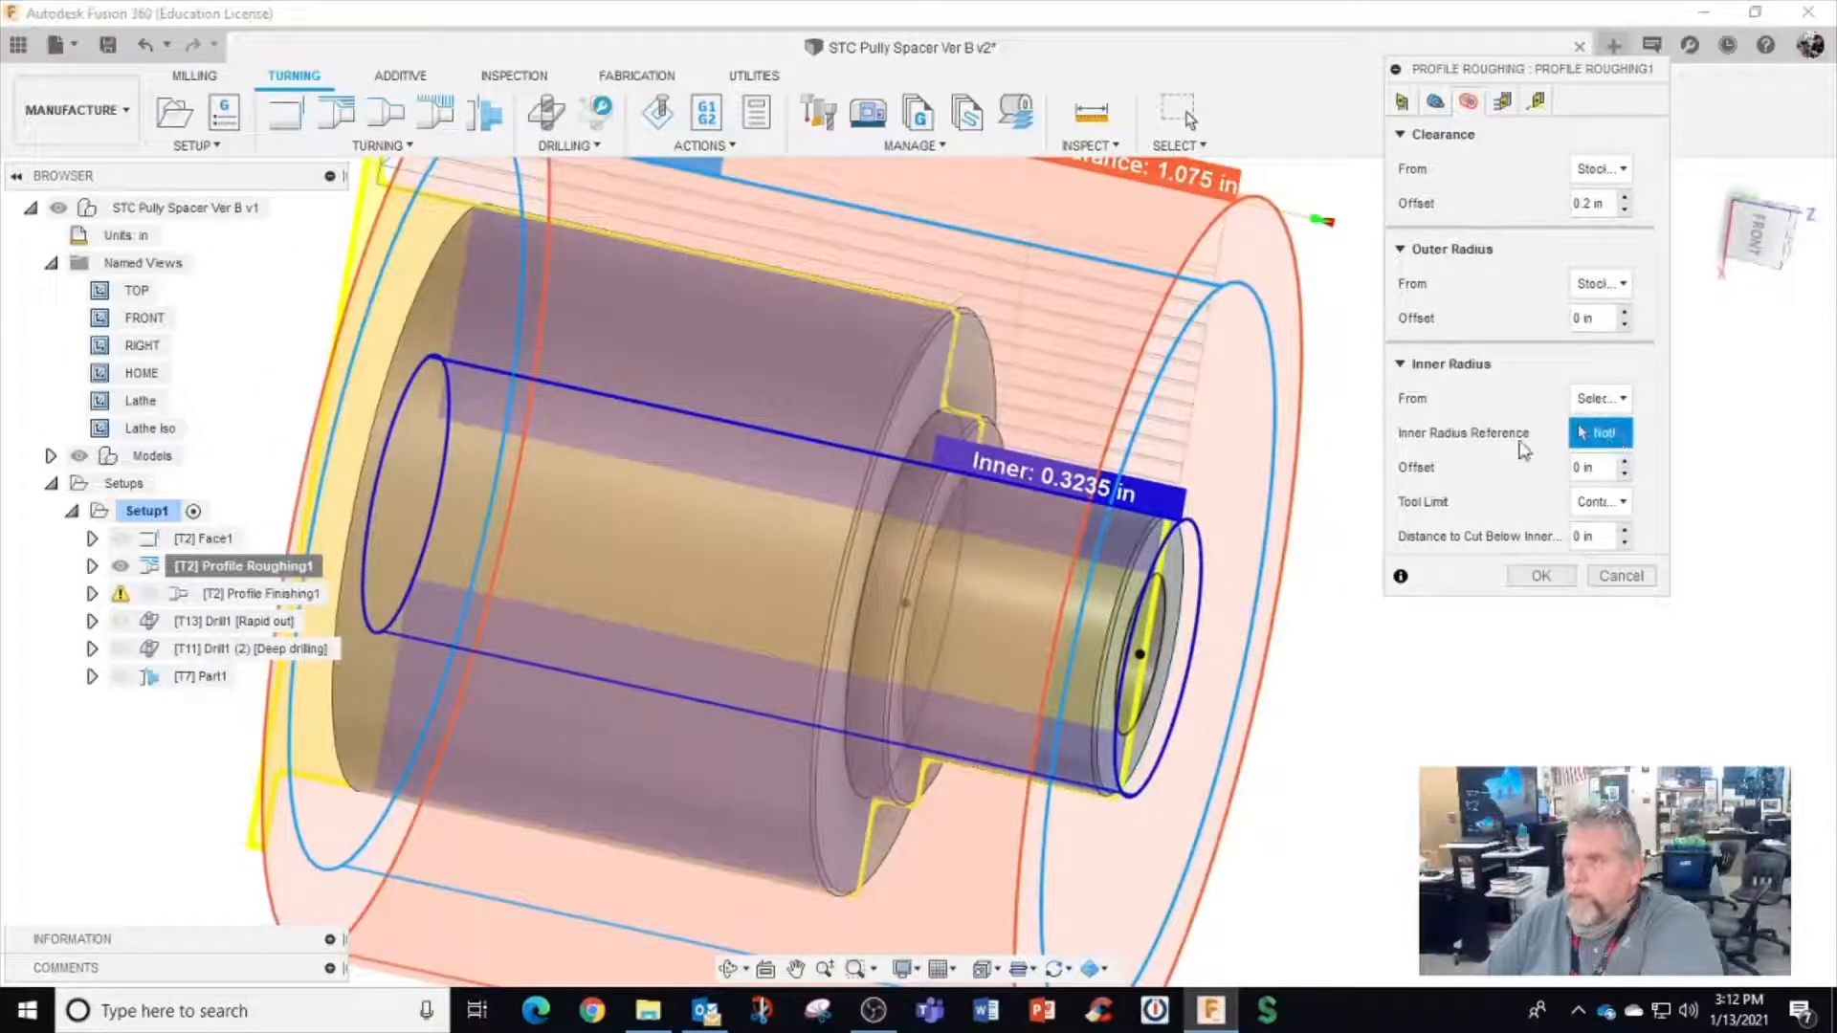
{"action": "scroll", "coordinate": [1144, 547], "scroll_direction": "up", "scroll_amount": 3}
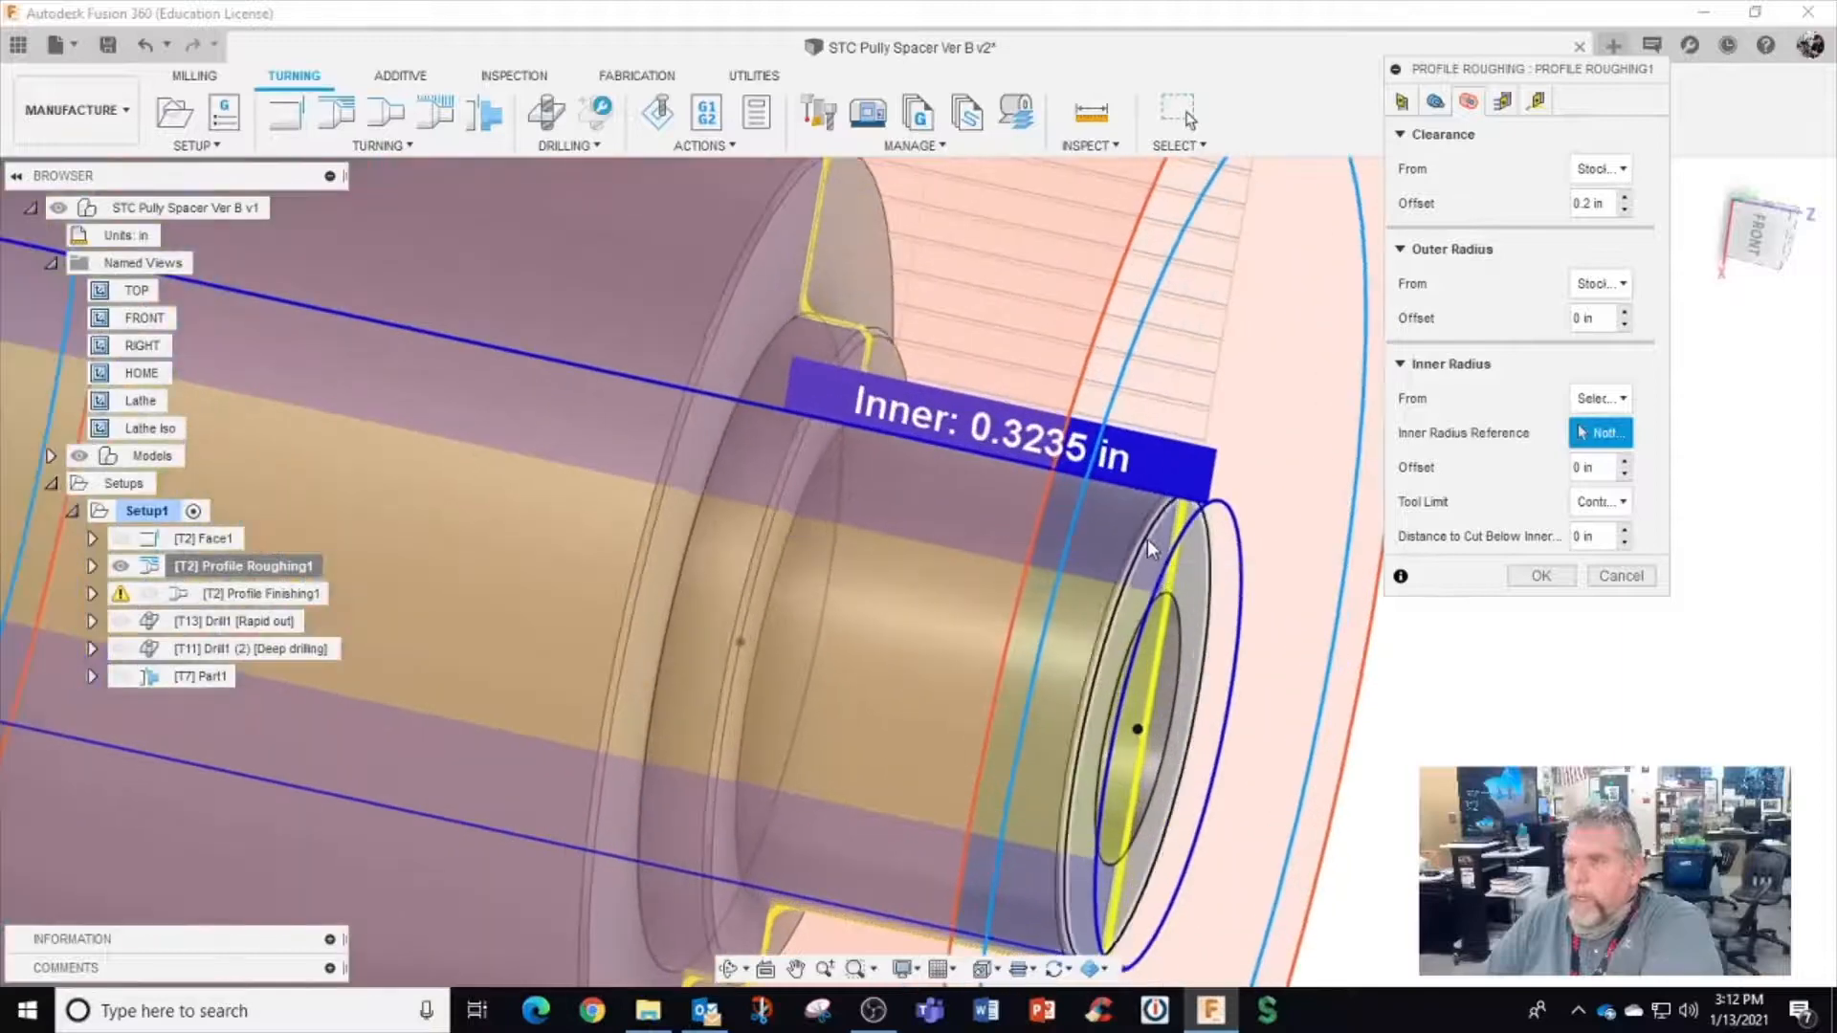
{"action": "left_click", "coordinate": [1147, 538]}
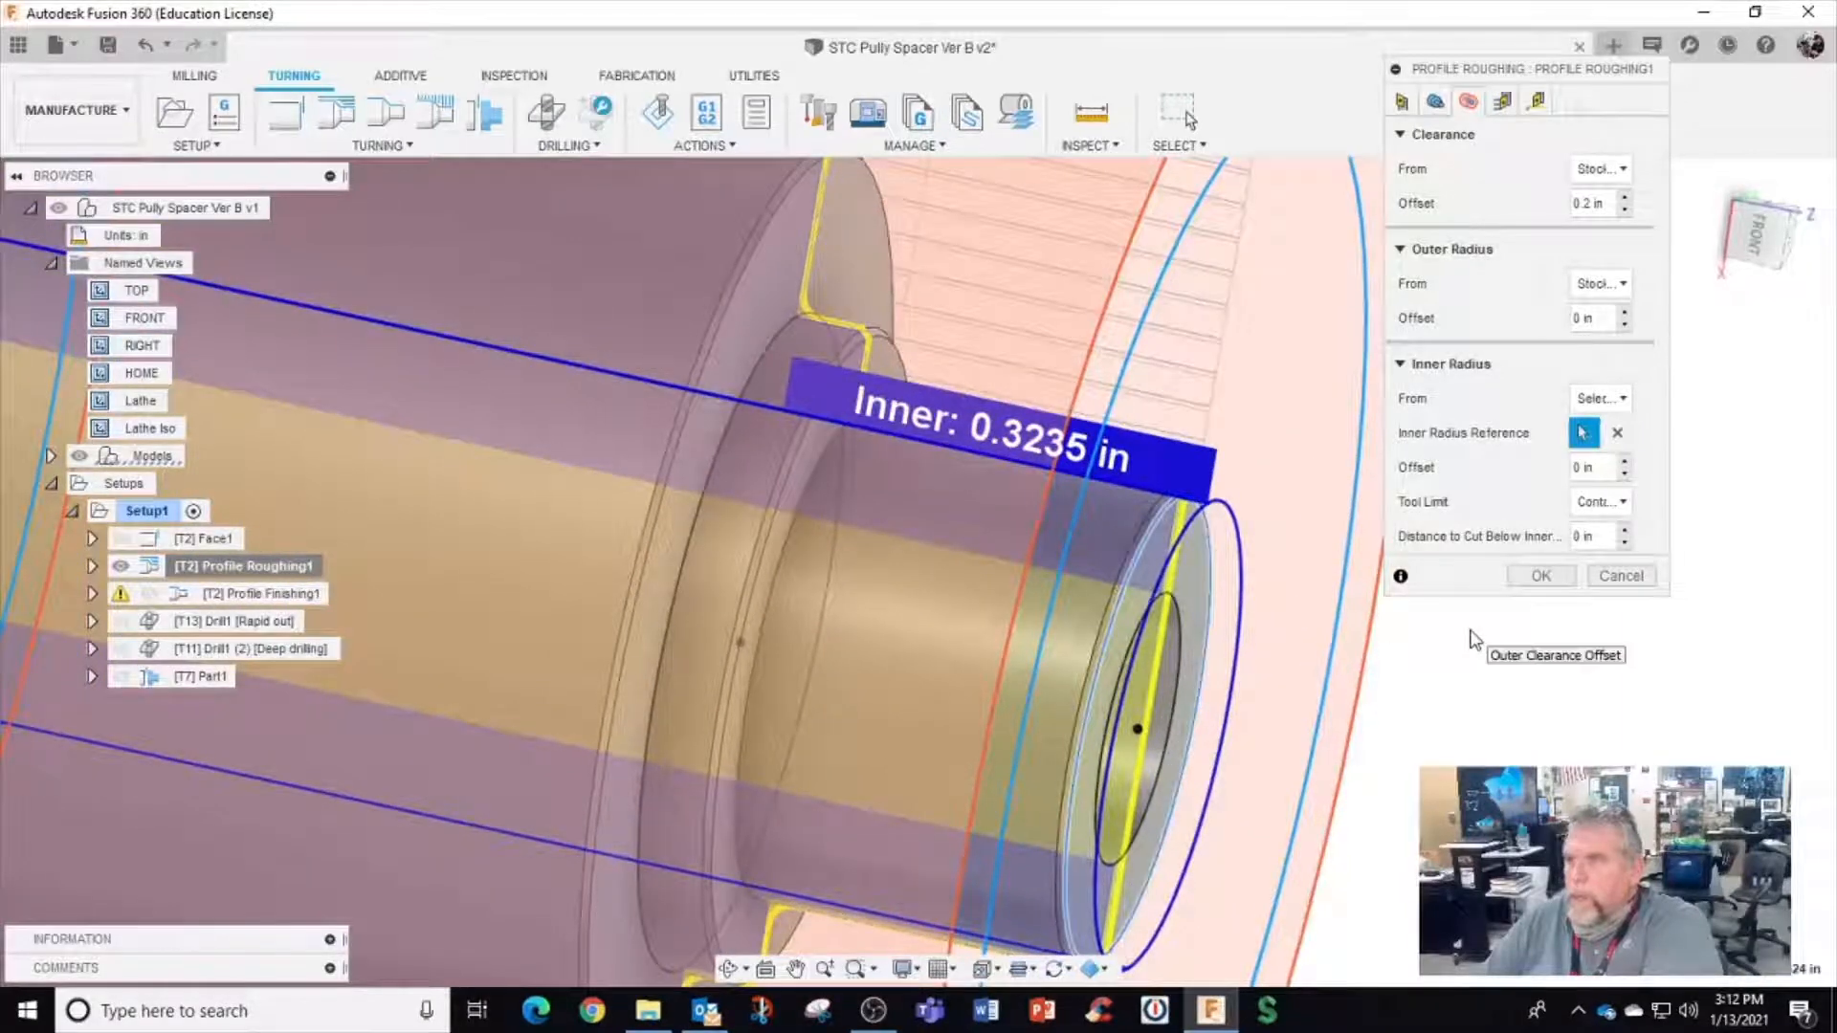
{"action": "scroll", "coordinate": [1474, 641], "scroll_direction": "down", "scroll_amount": 4}
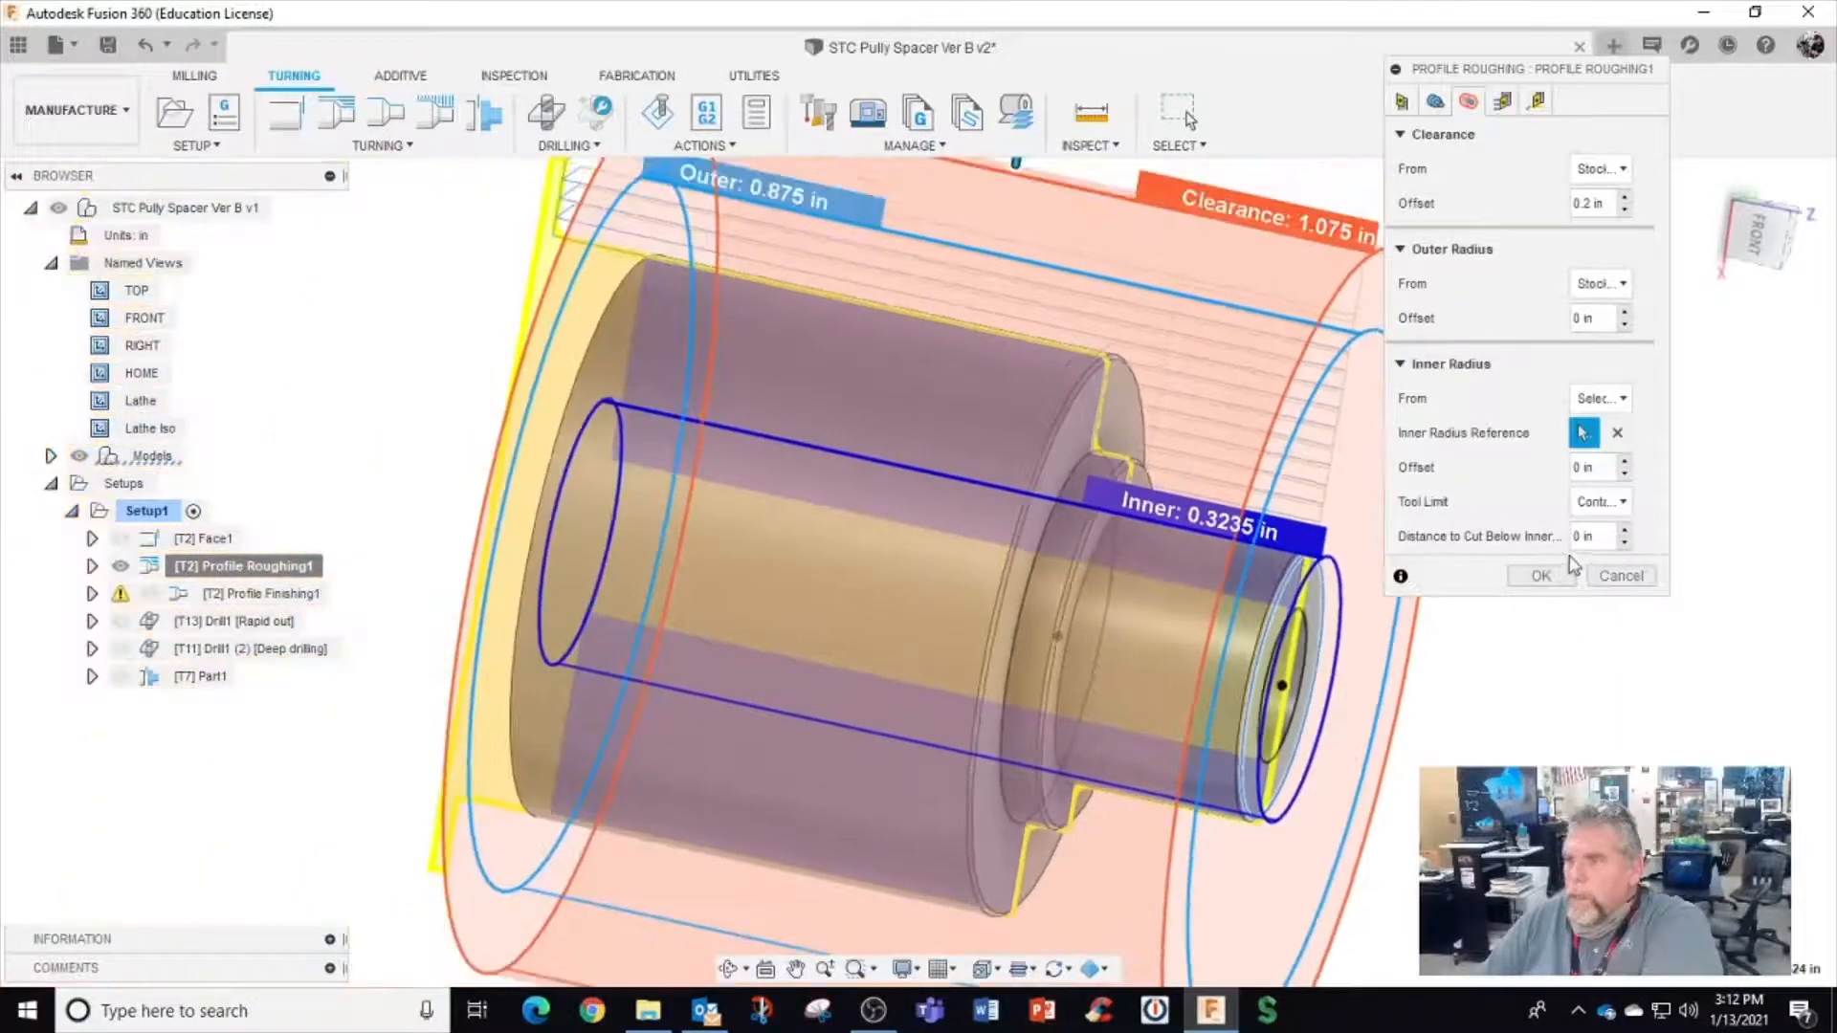
{"action": "left_click", "coordinate": [1541, 576]}
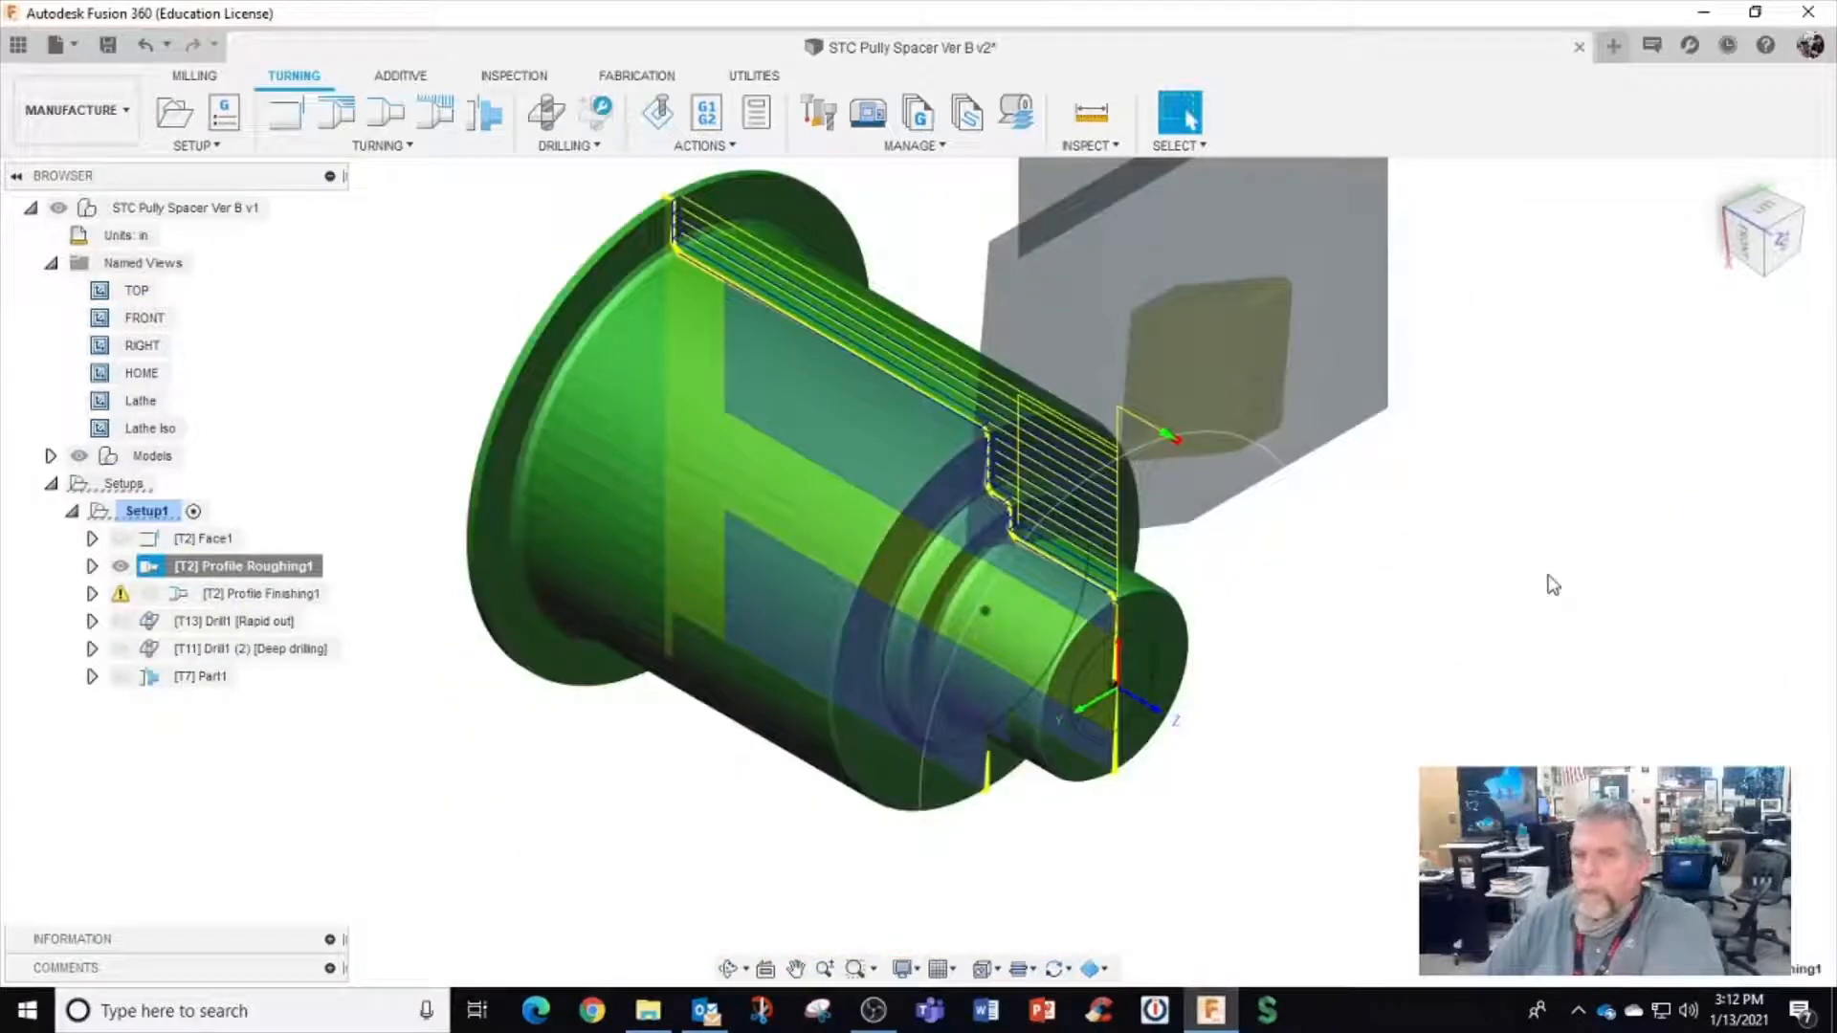
Open Profile Roughing1 for editing and set its maximum spindle speed to 4000 rpm
{"action": "middle_click_drag", "start_coordinate": [1546, 640], "coordinate": [1578, 617], "text": "shift"}
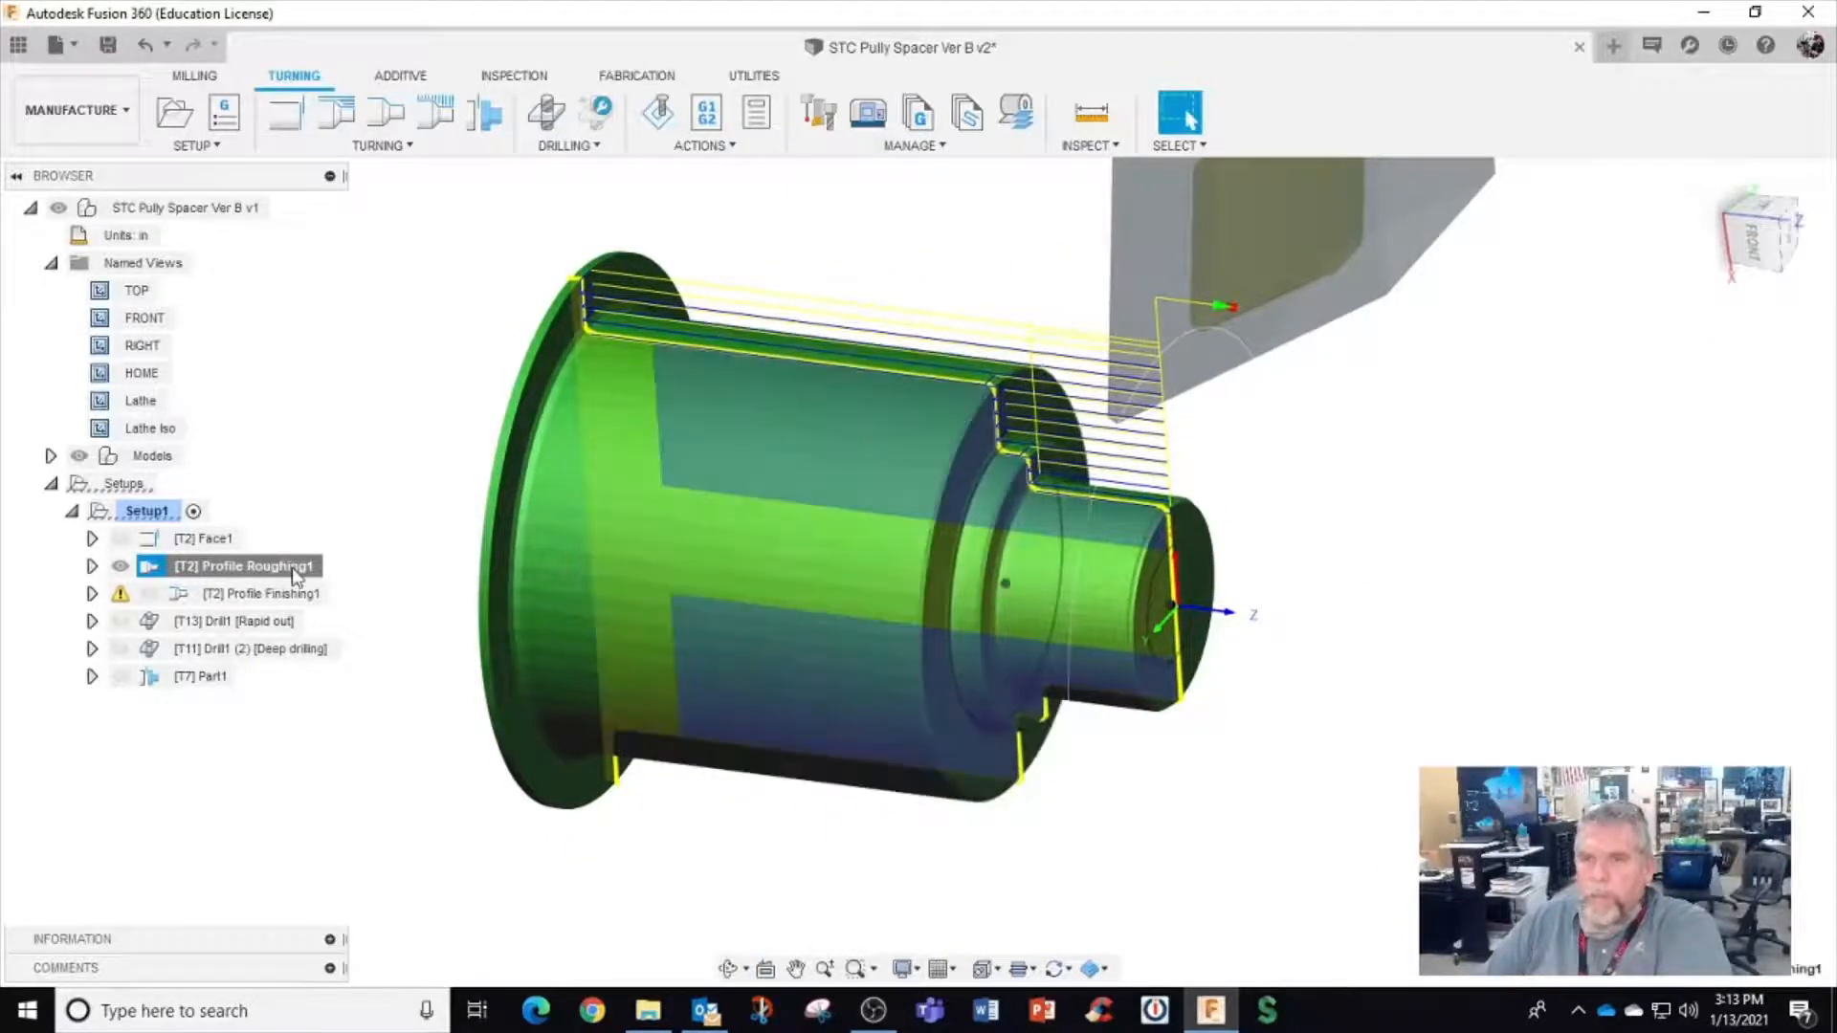
{"action": "right_click", "coordinate": [293, 567]}
{"action": "left_click", "coordinate": [393, 27]}
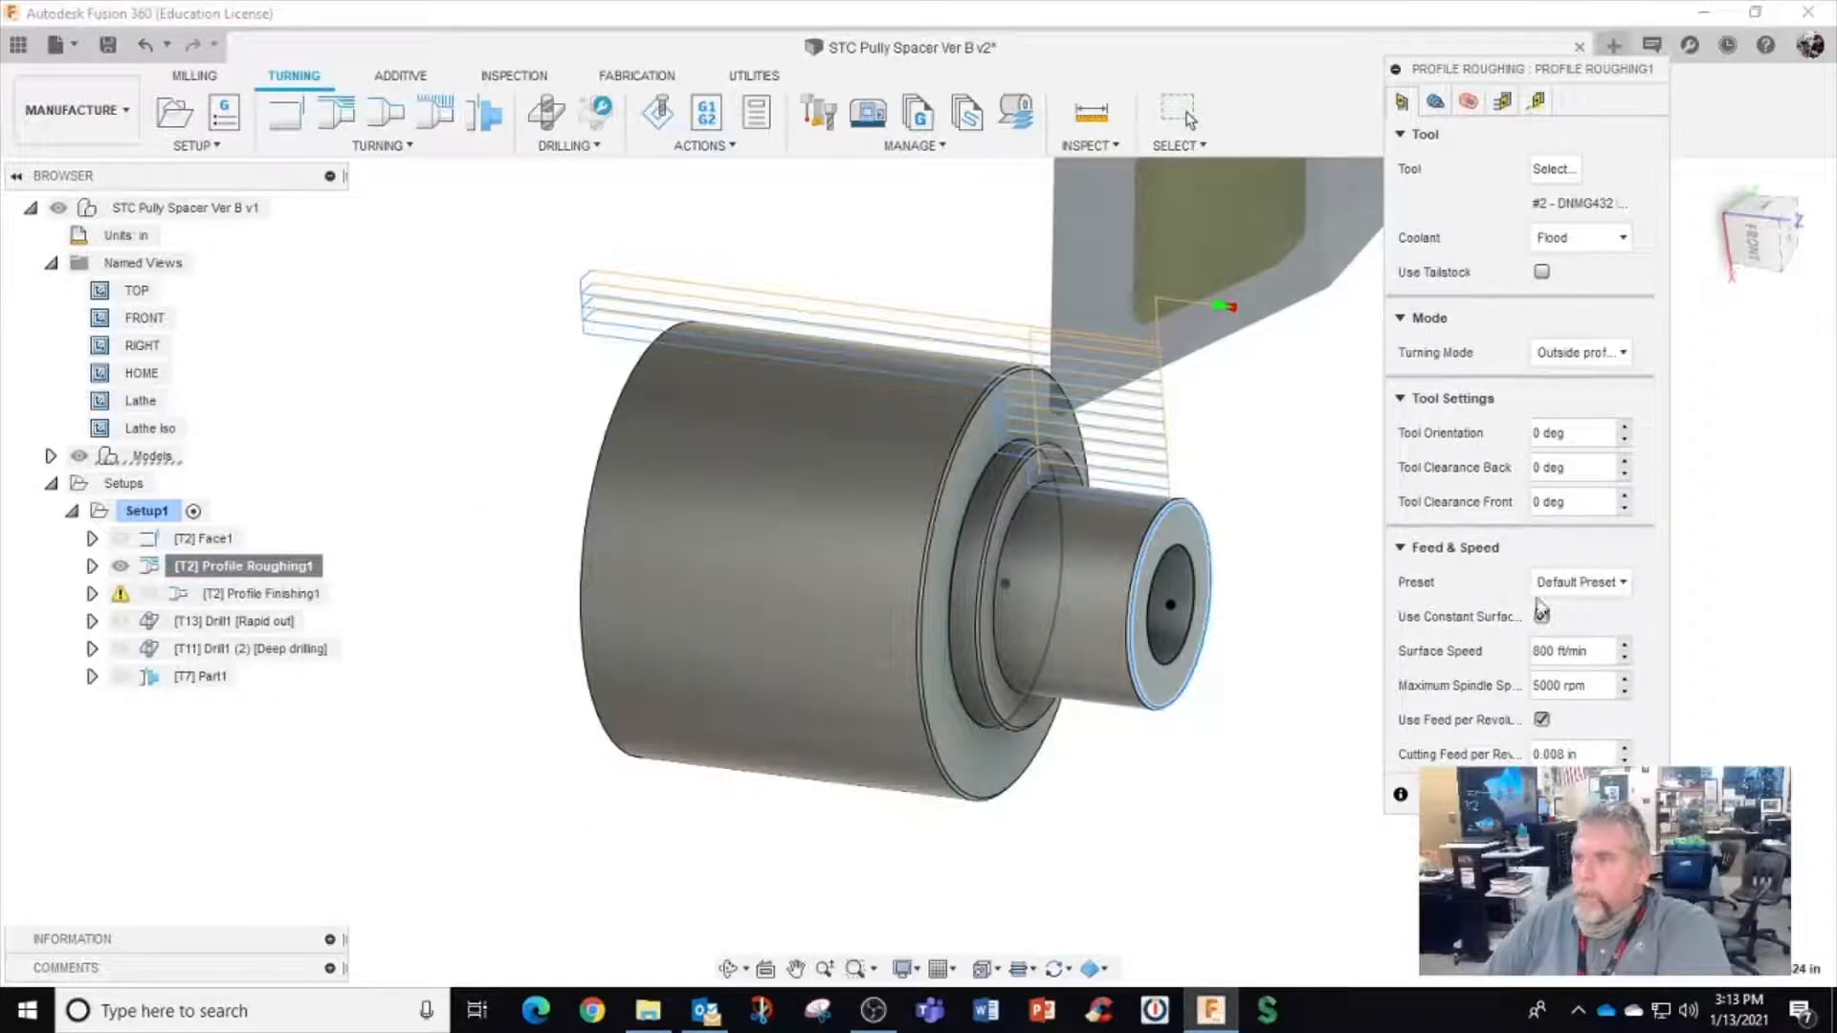
{"action": "left_click_drag", "start_coordinate": [1590, 681], "coordinate": [1447, 682]}
{"action": "type", "text": "4000"}
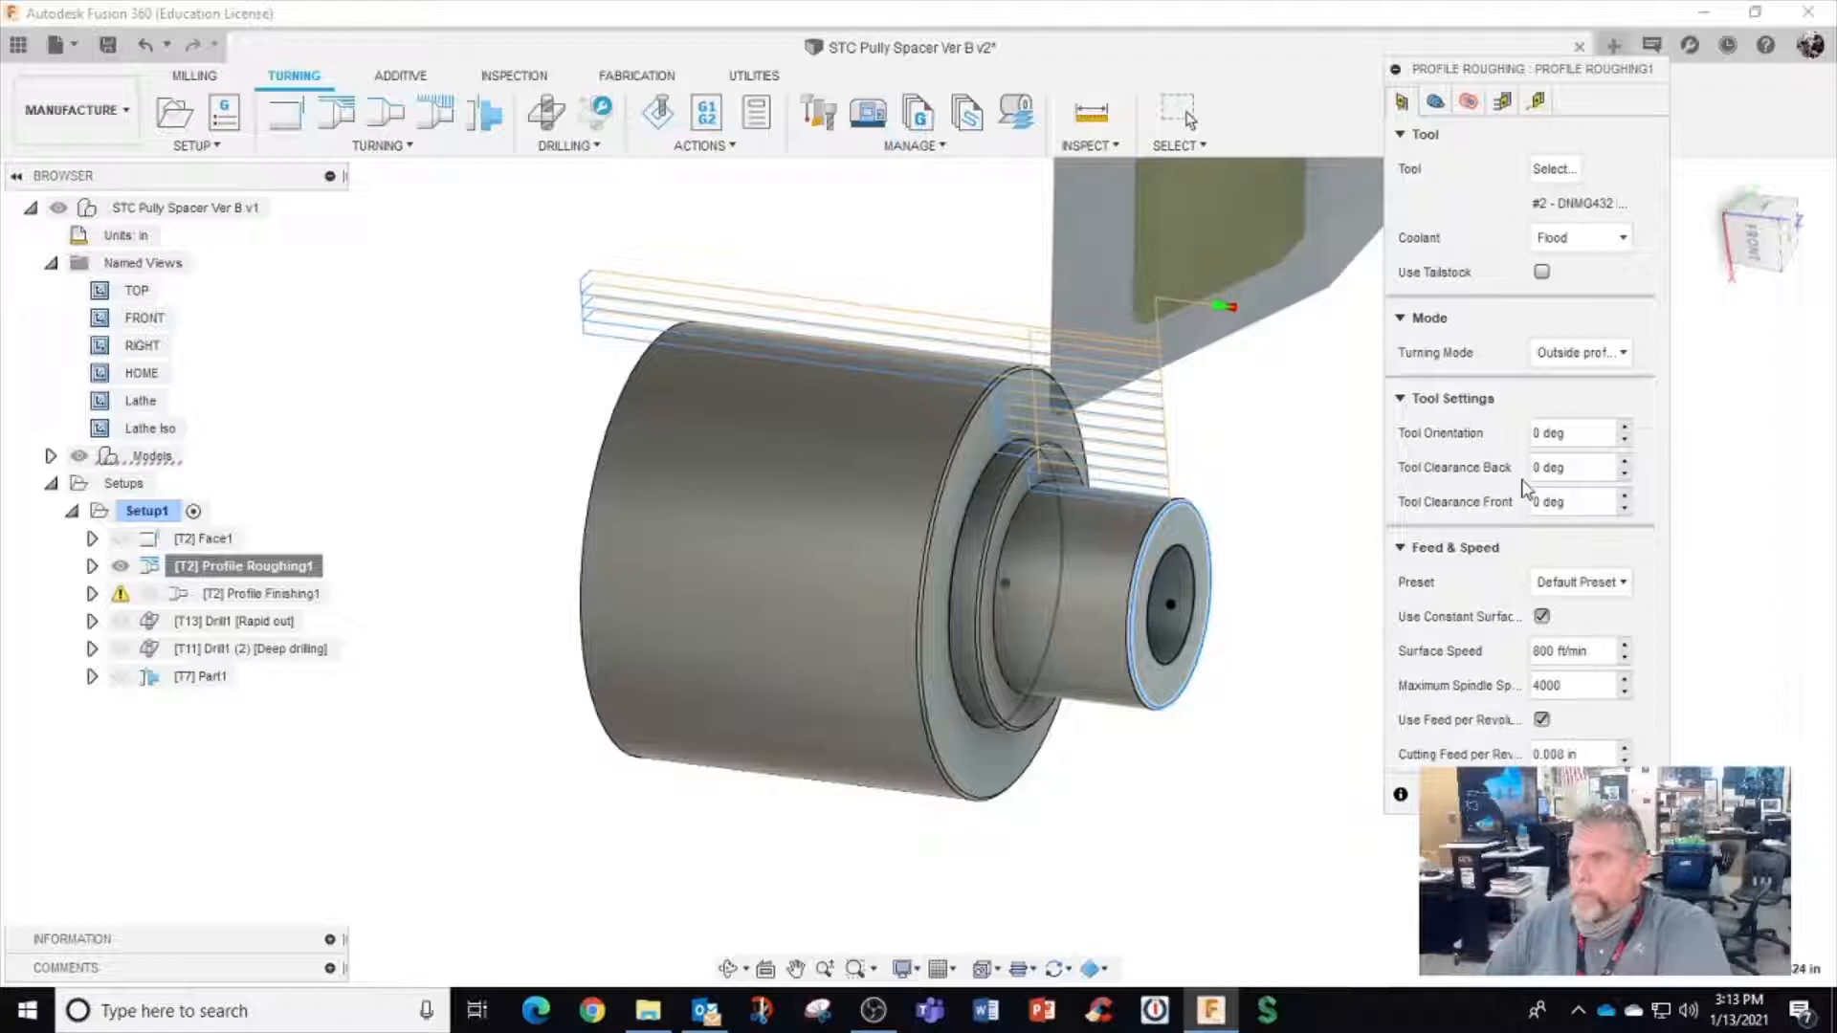
Check Profile Roughing1's geometry and radii limits, and turn on Even Depths of Cut for its passes
{"action": "left_click", "coordinate": [1436, 102]}
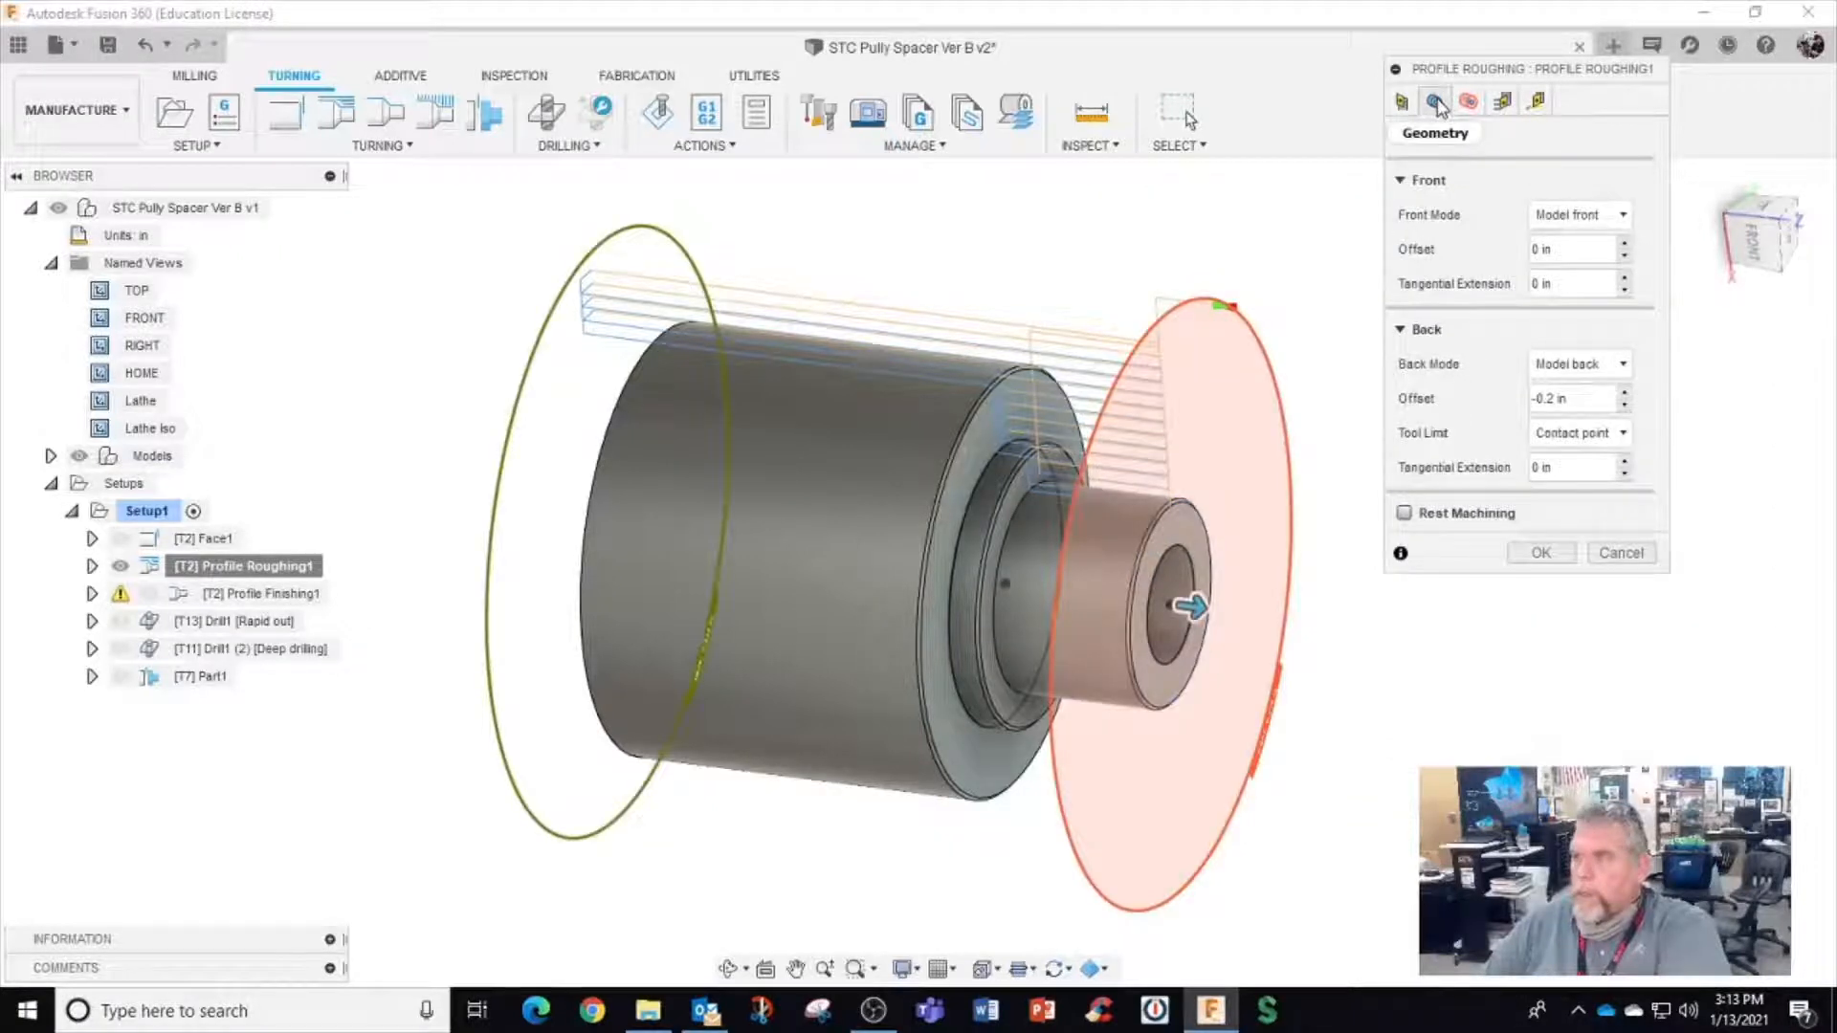
{"action": "left_click", "coordinate": [1469, 104]}
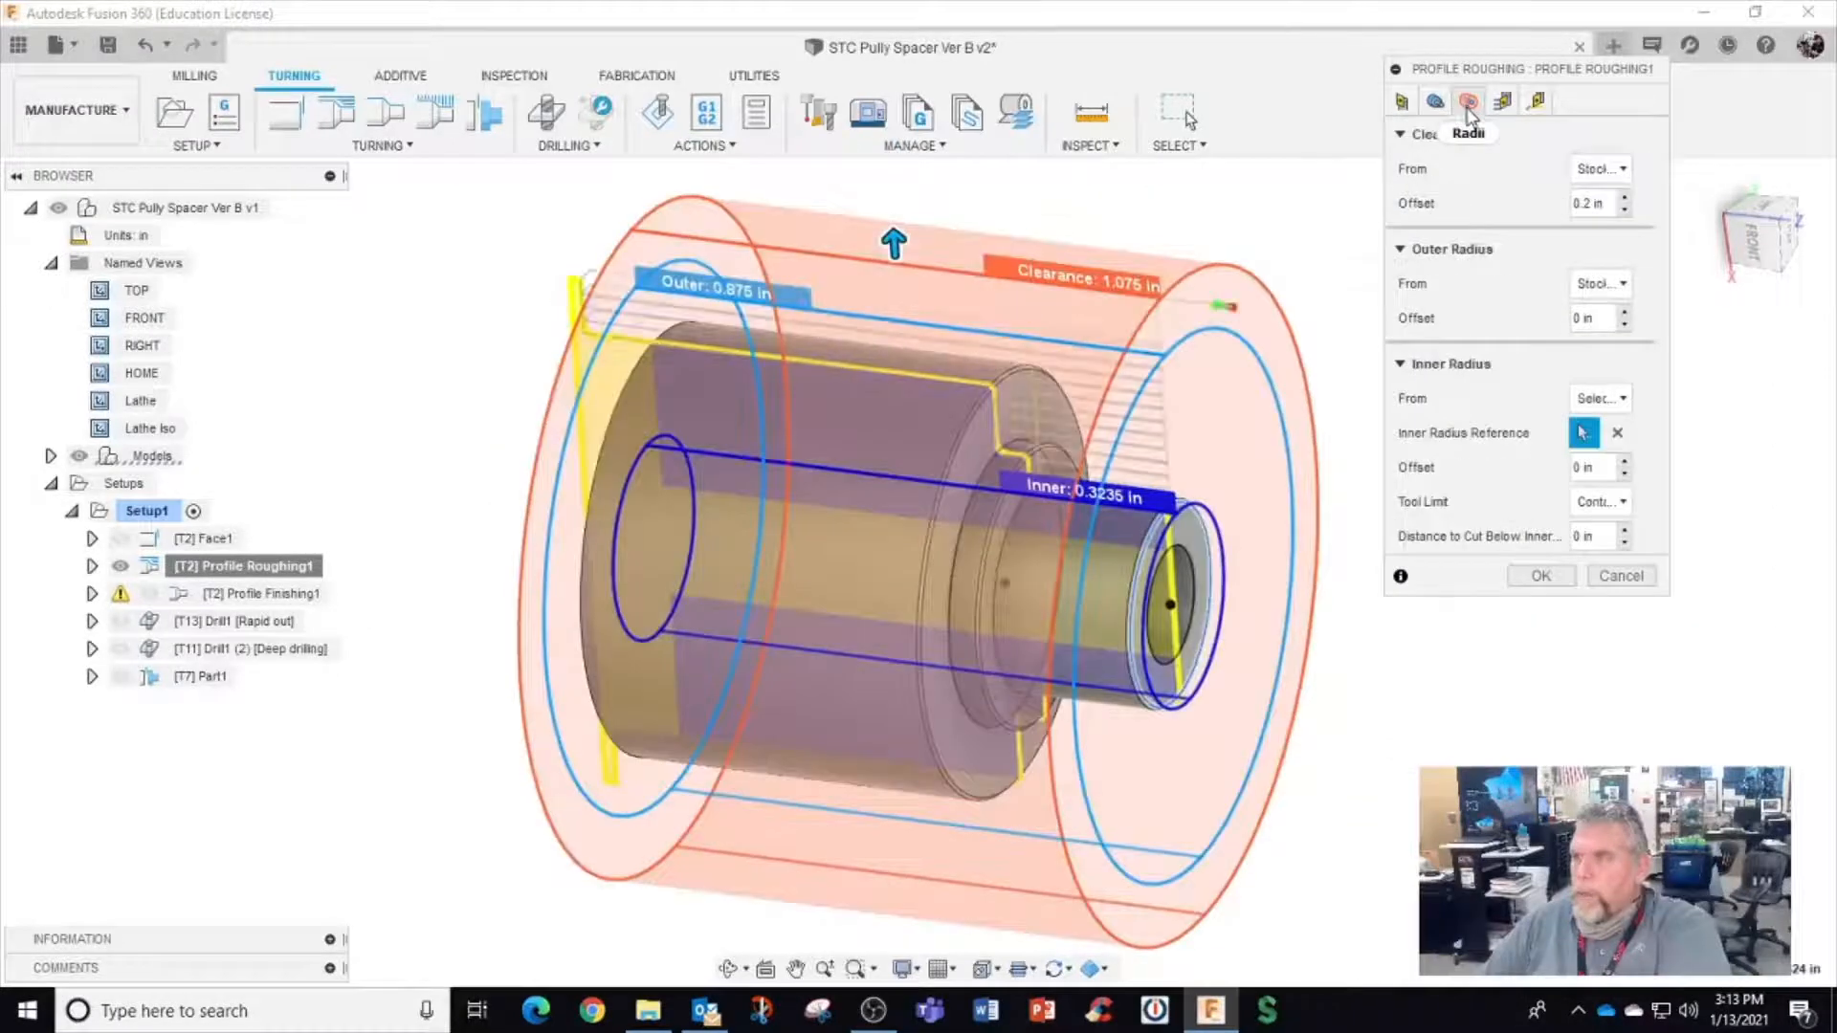
{"action": "left_click", "coordinate": [1503, 103]}
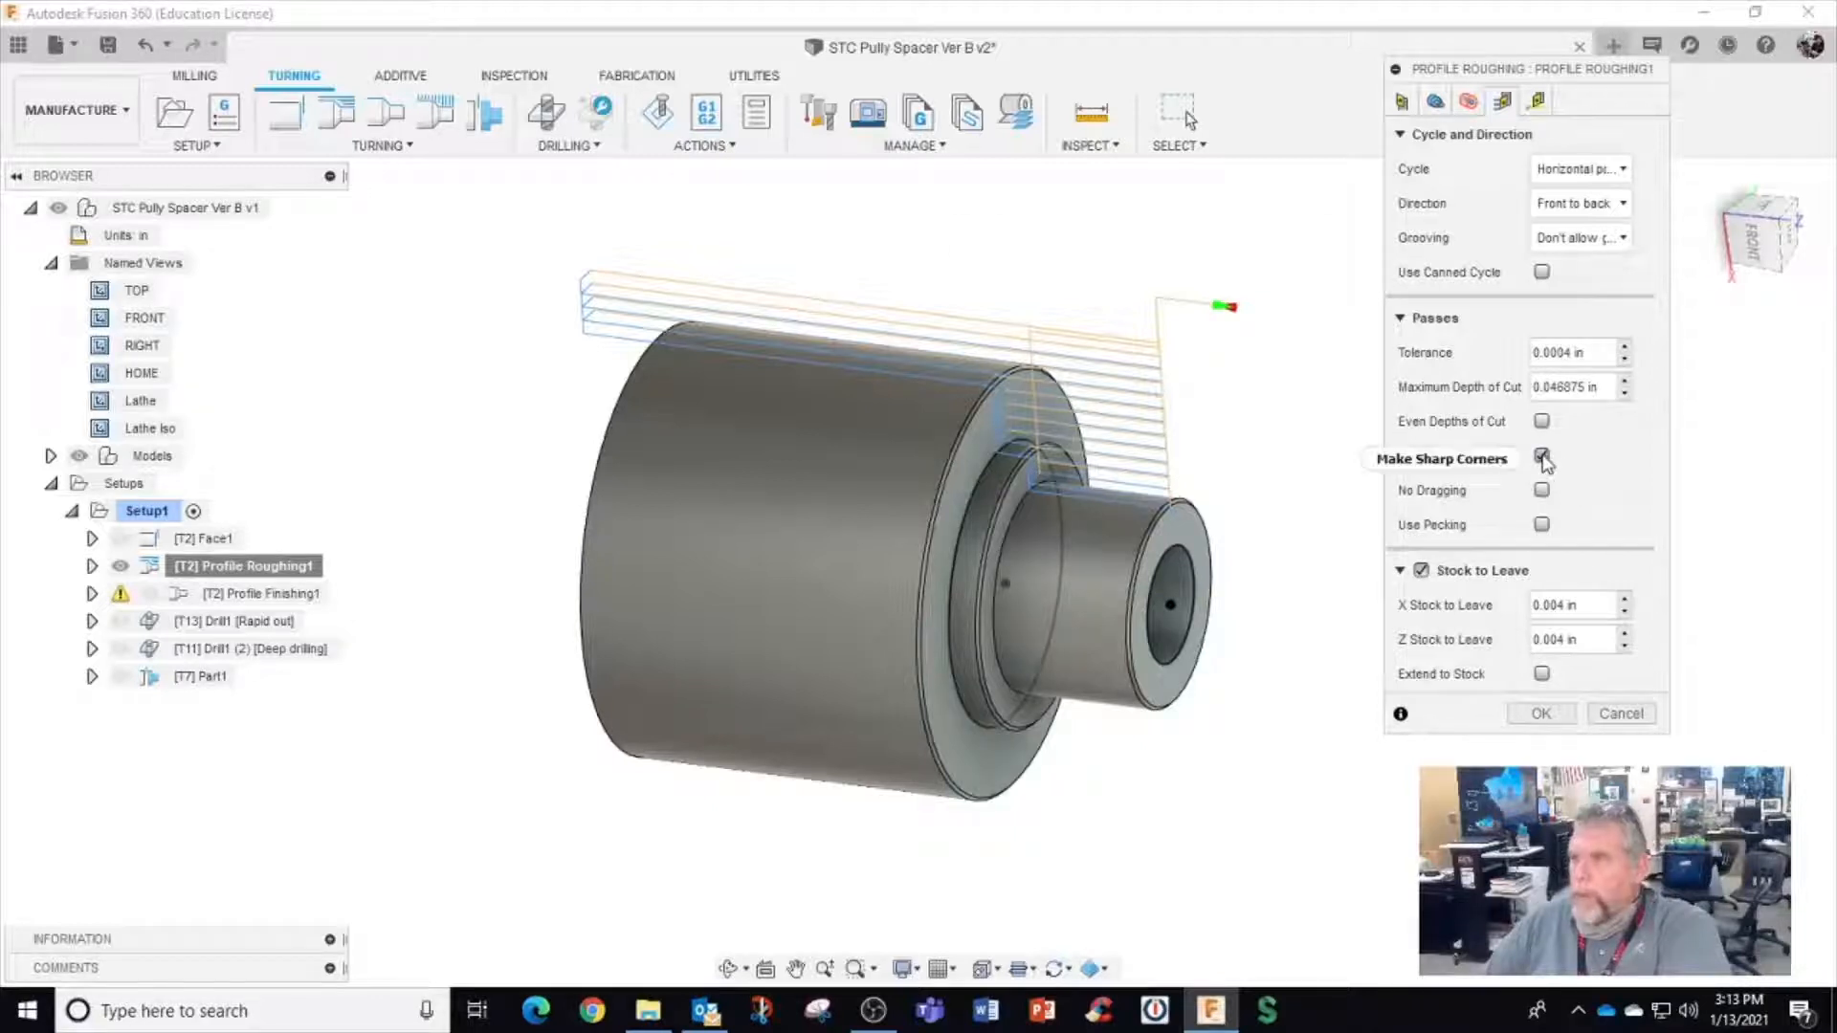
{"action": "mouse_move", "coordinate": [1544, 461]}
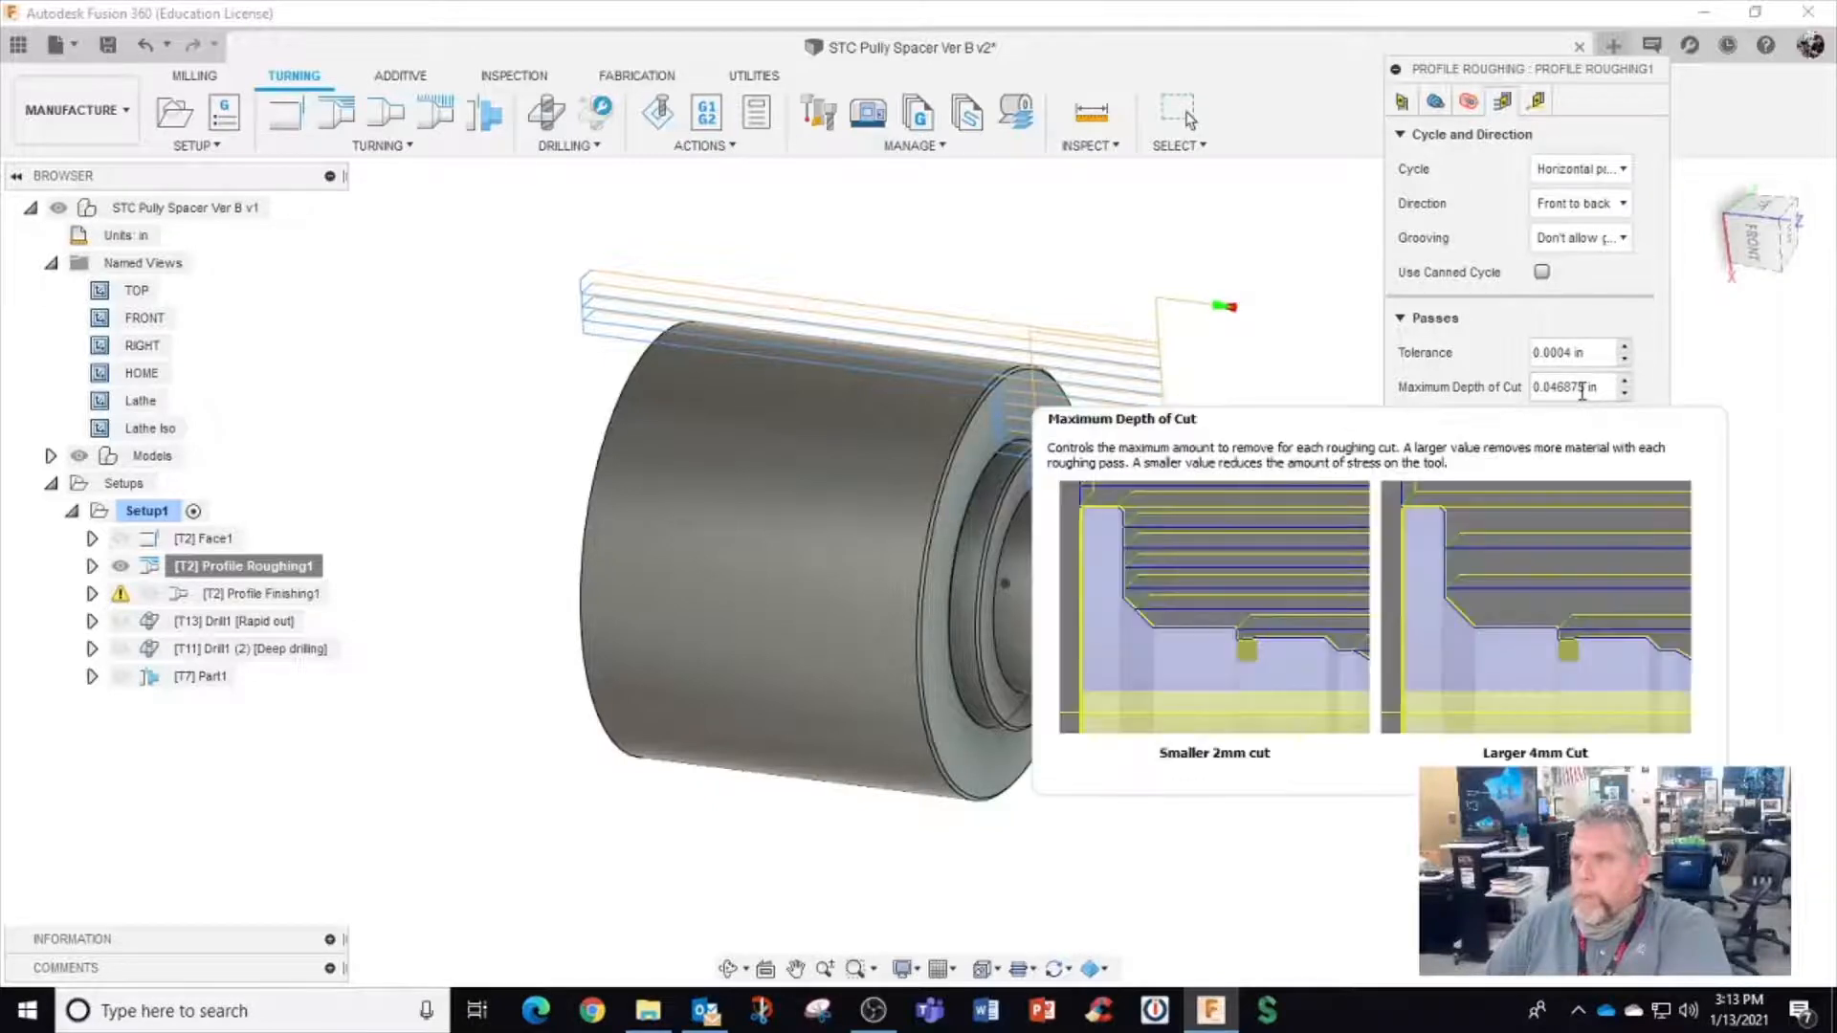
{"action": "left_click", "coordinate": [1543, 424]}
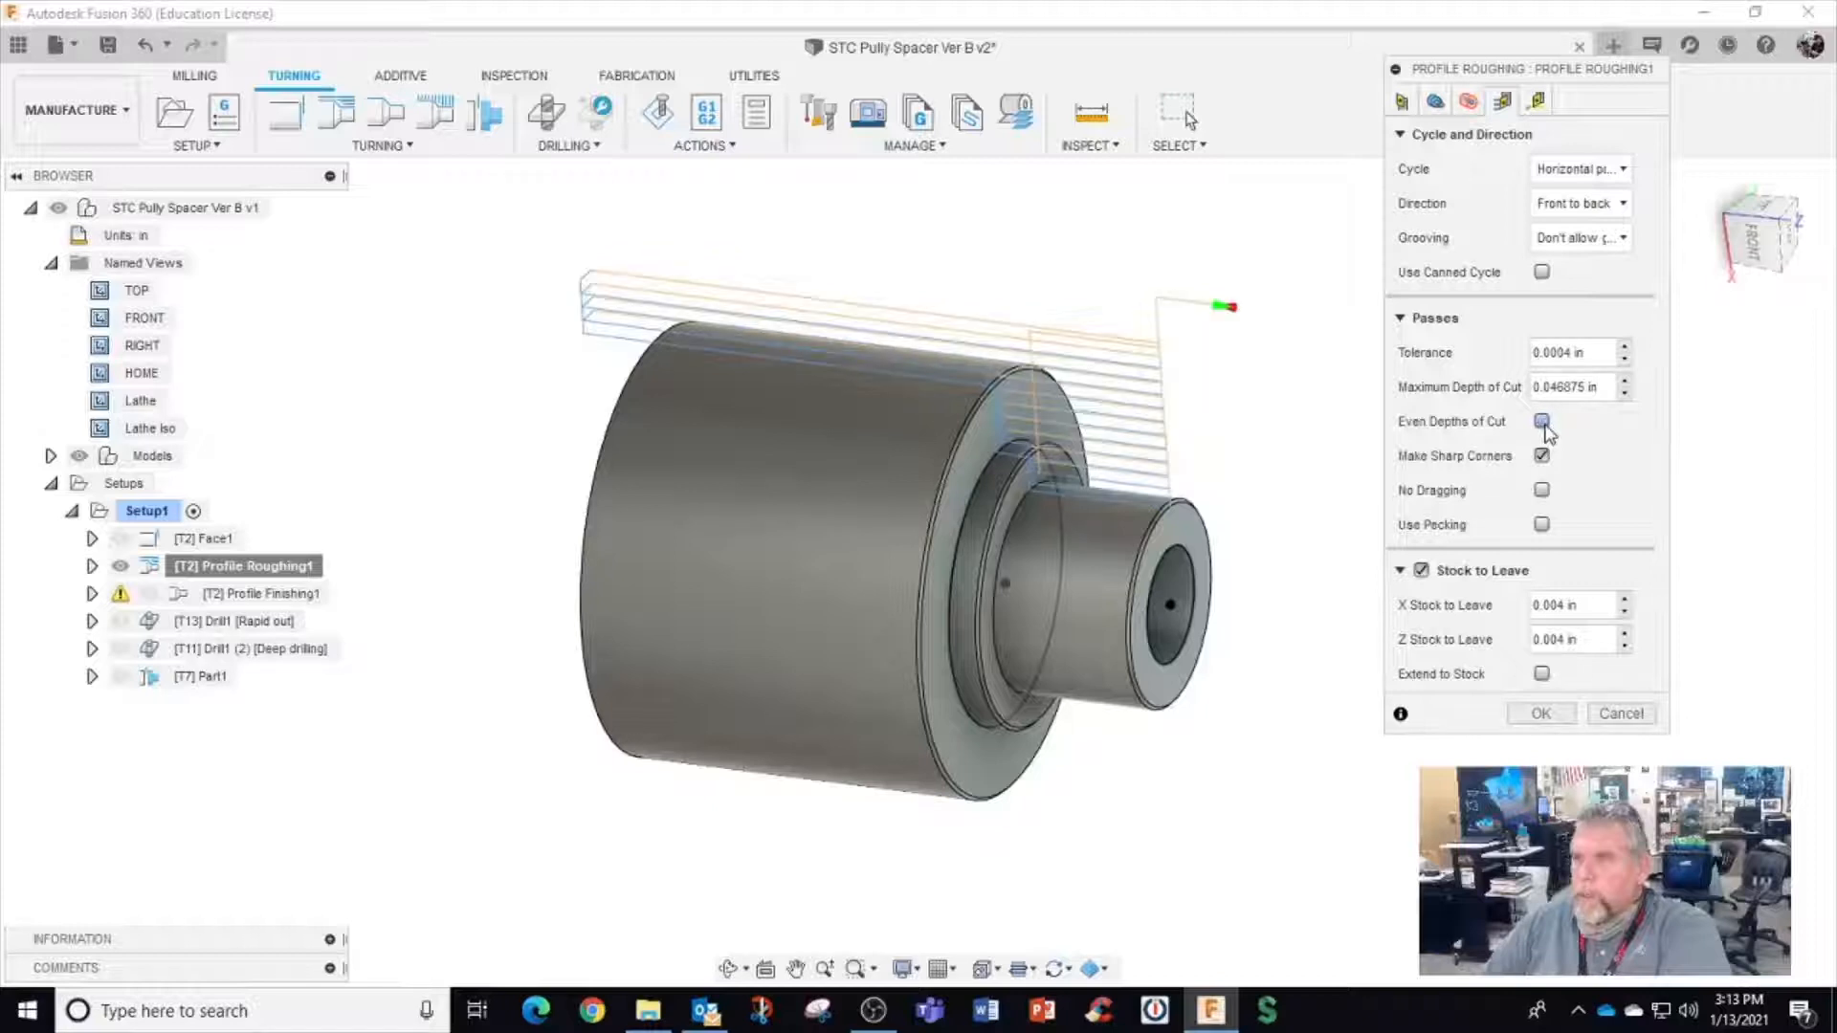
{"action": "left_click", "coordinate": [1543, 422]}
{"action": "left_click", "coordinate": [1544, 424]}
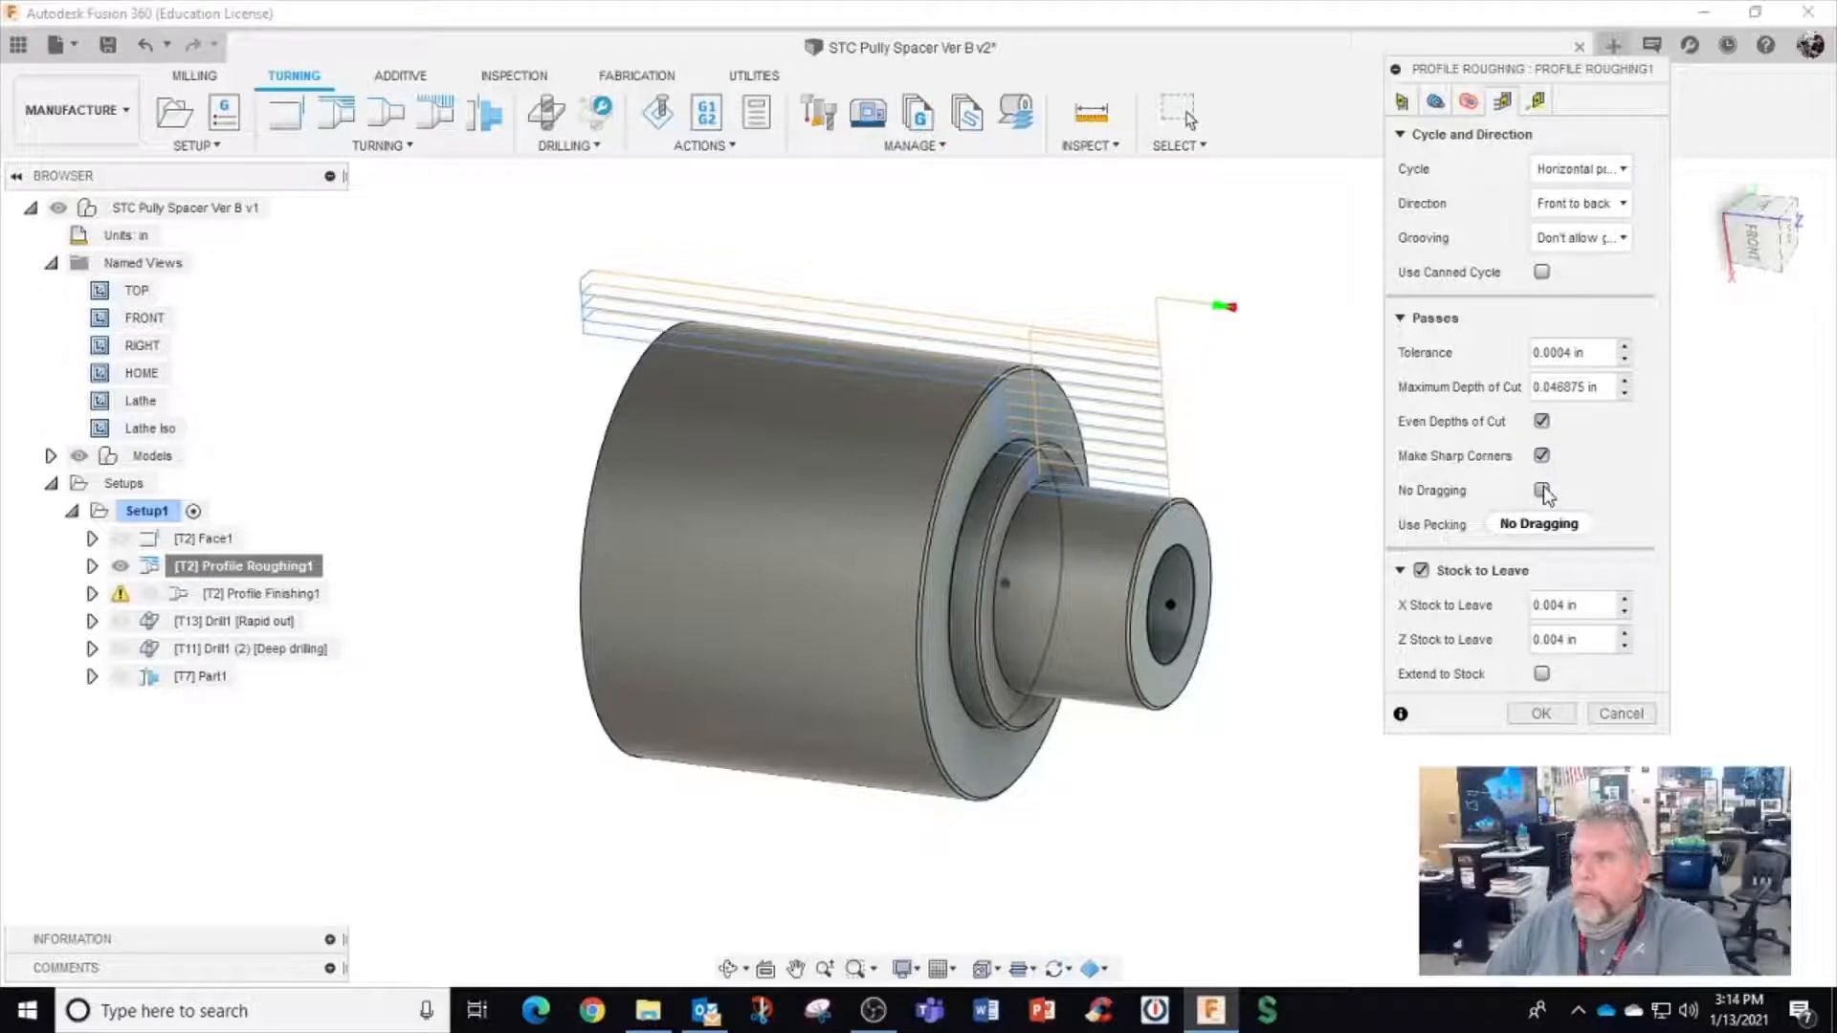
{"action": "mouse_move", "coordinate": [1543, 493]}
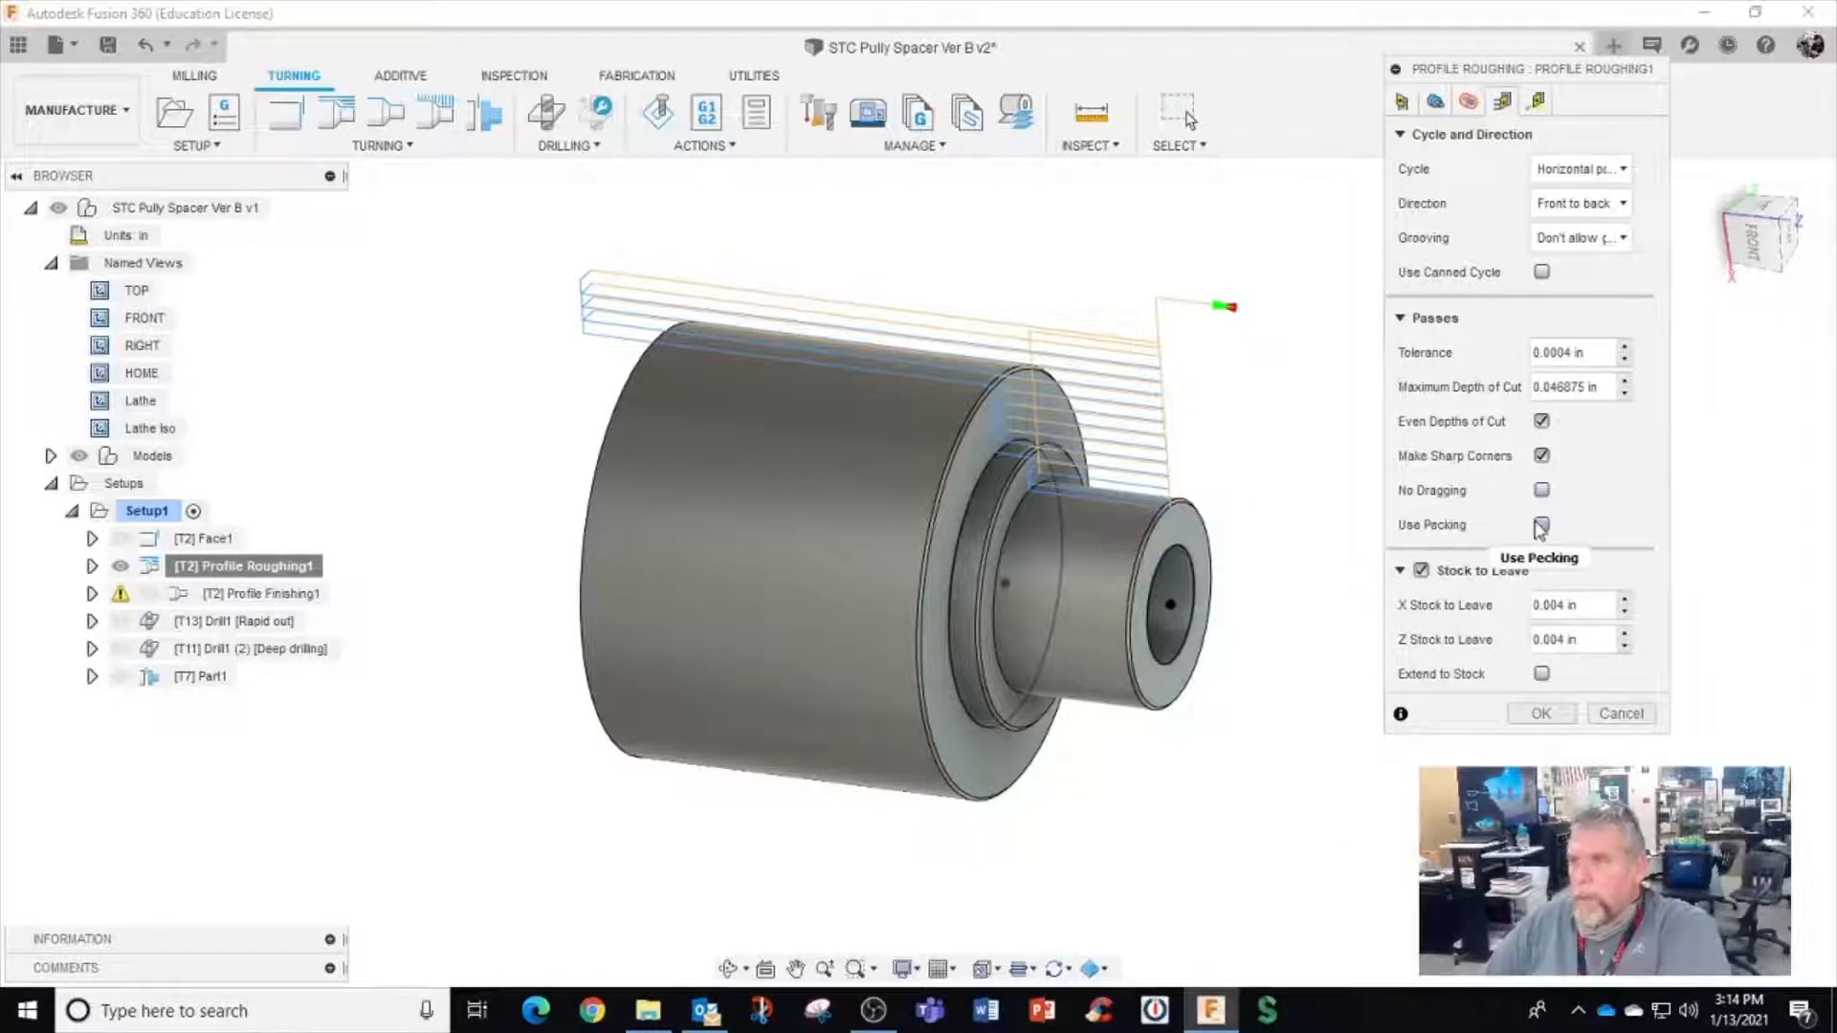
{"action": "mouse_move", "coordinate": [1541, 531]}
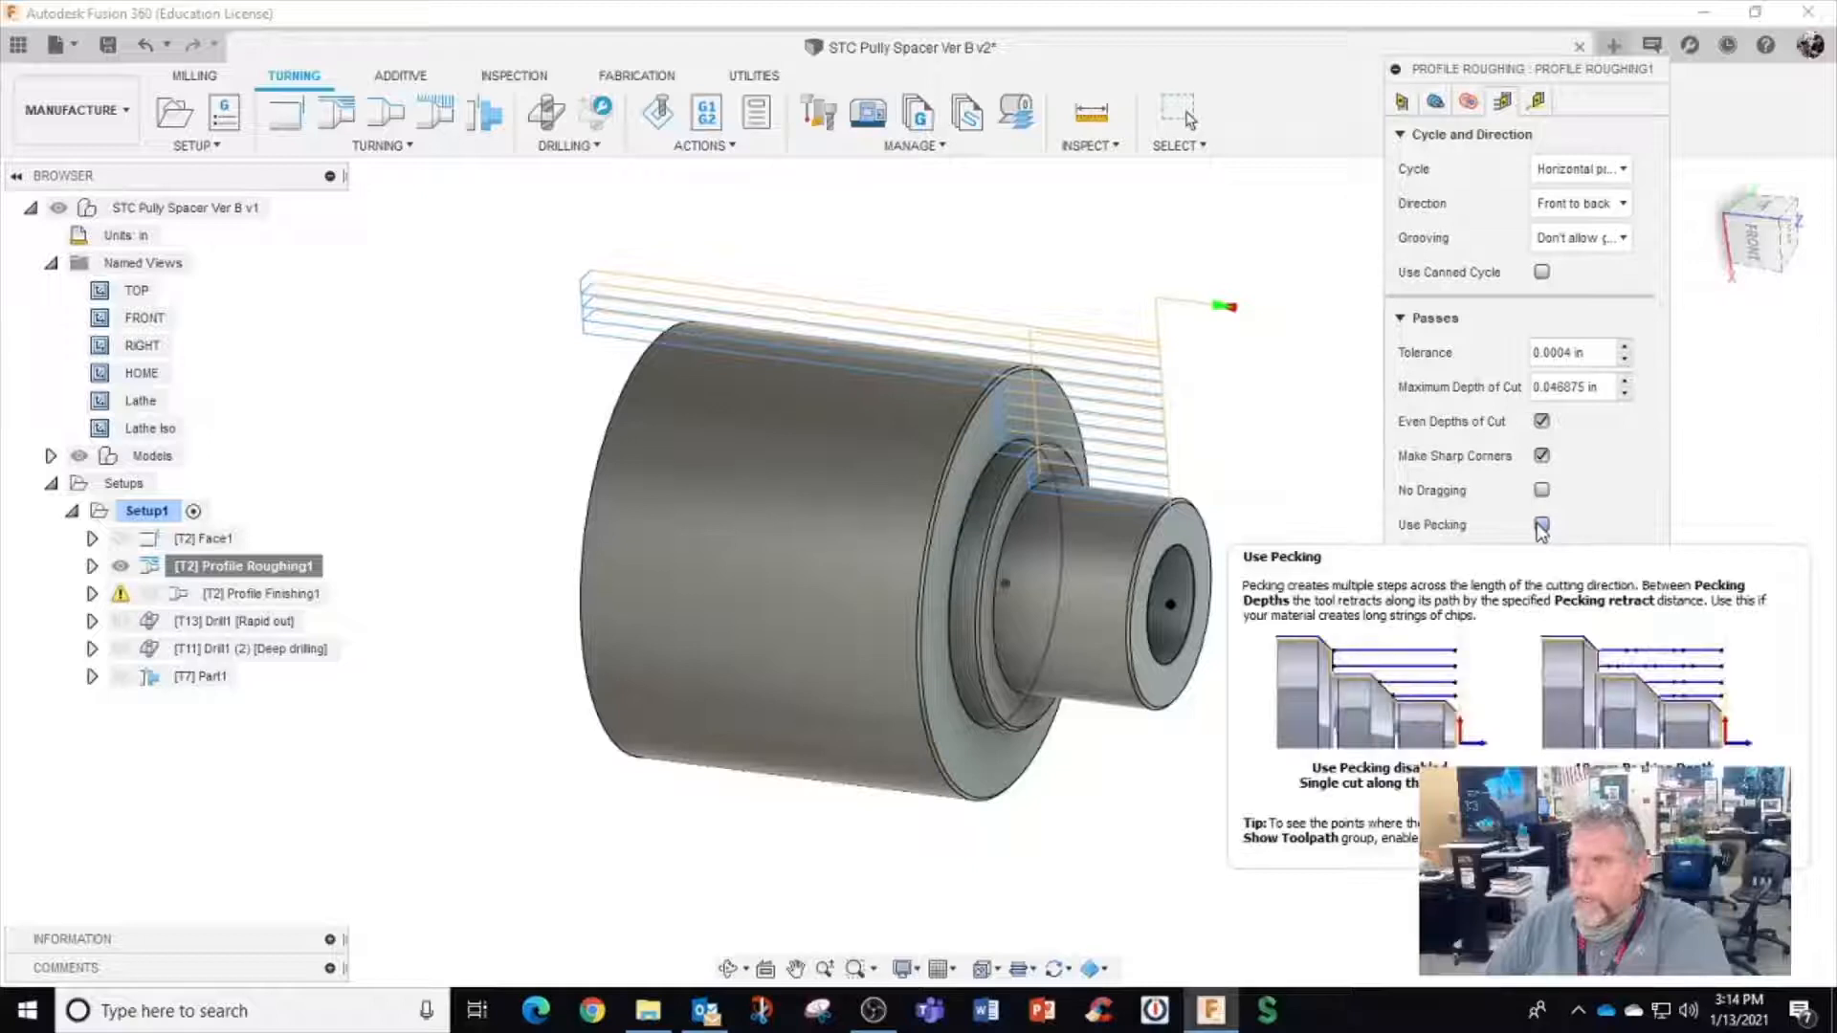
Review Profile Roughing1's grooving, cycle and linking options, and accept the operation changes
{"action": "left_click", "coordinate": [1615, 240]}
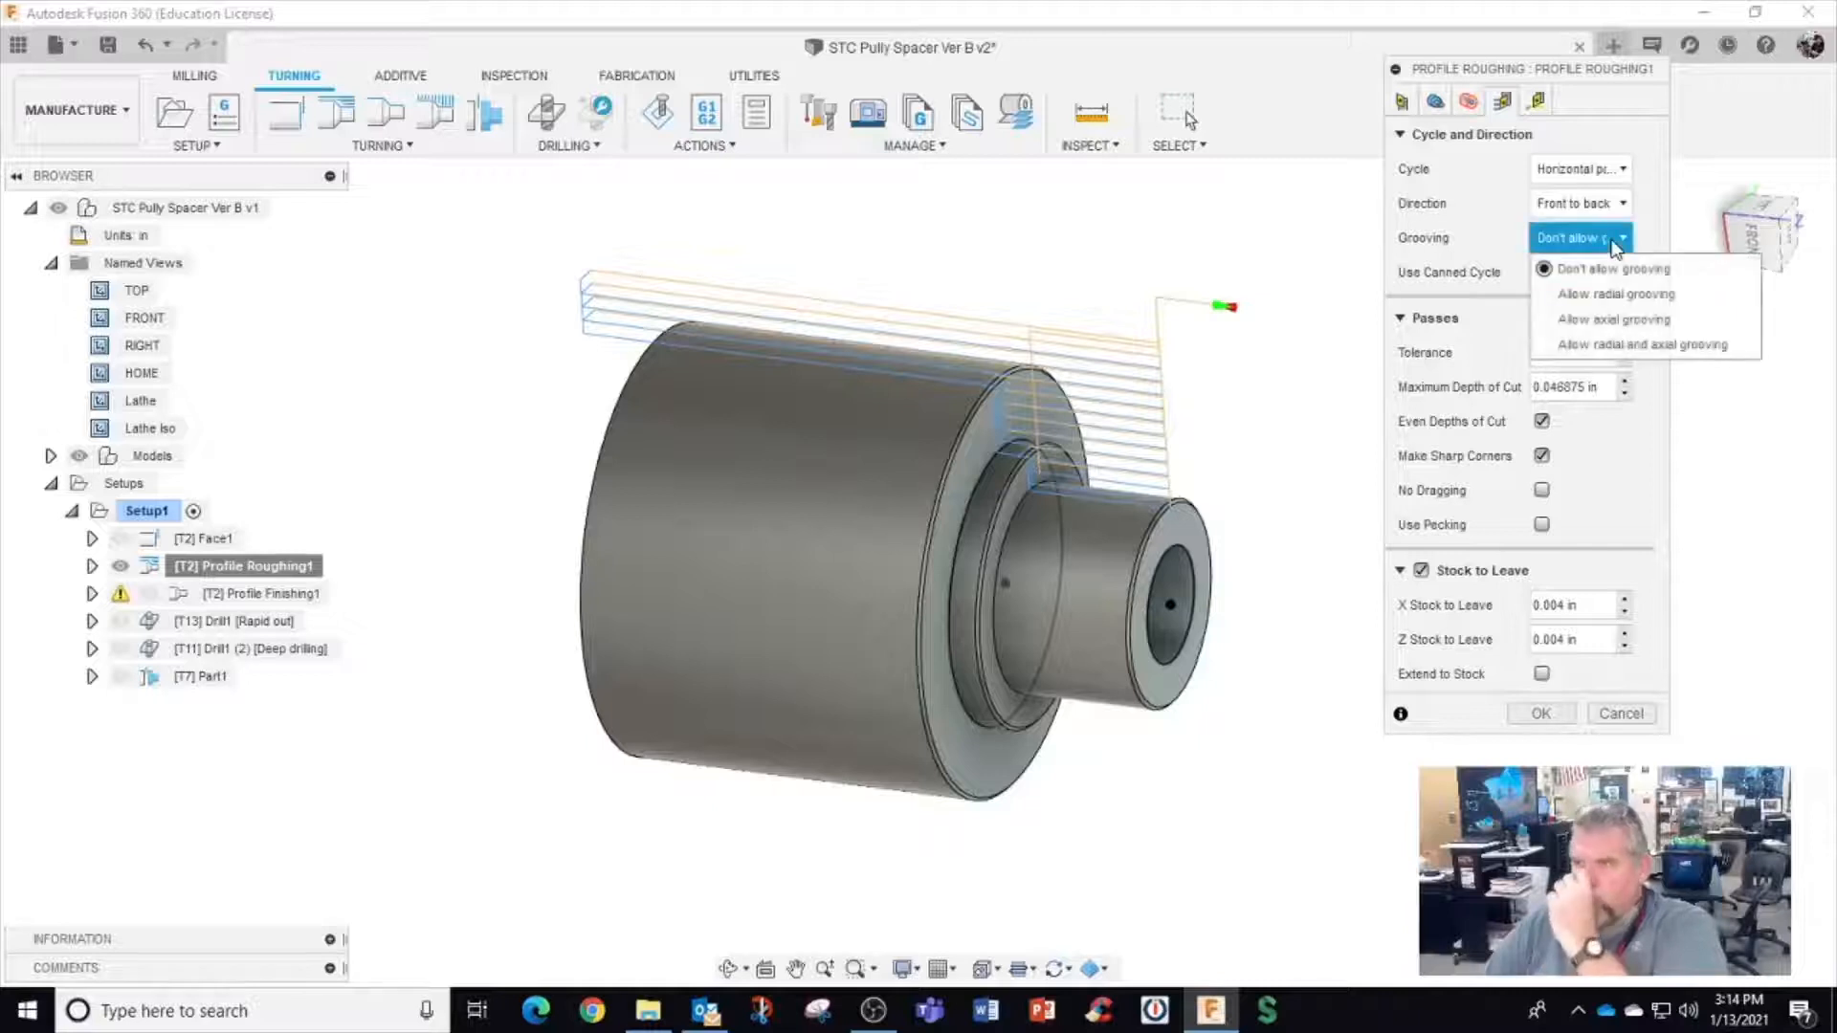
{"action": "left_click", "coordinate": [1619, 172]}
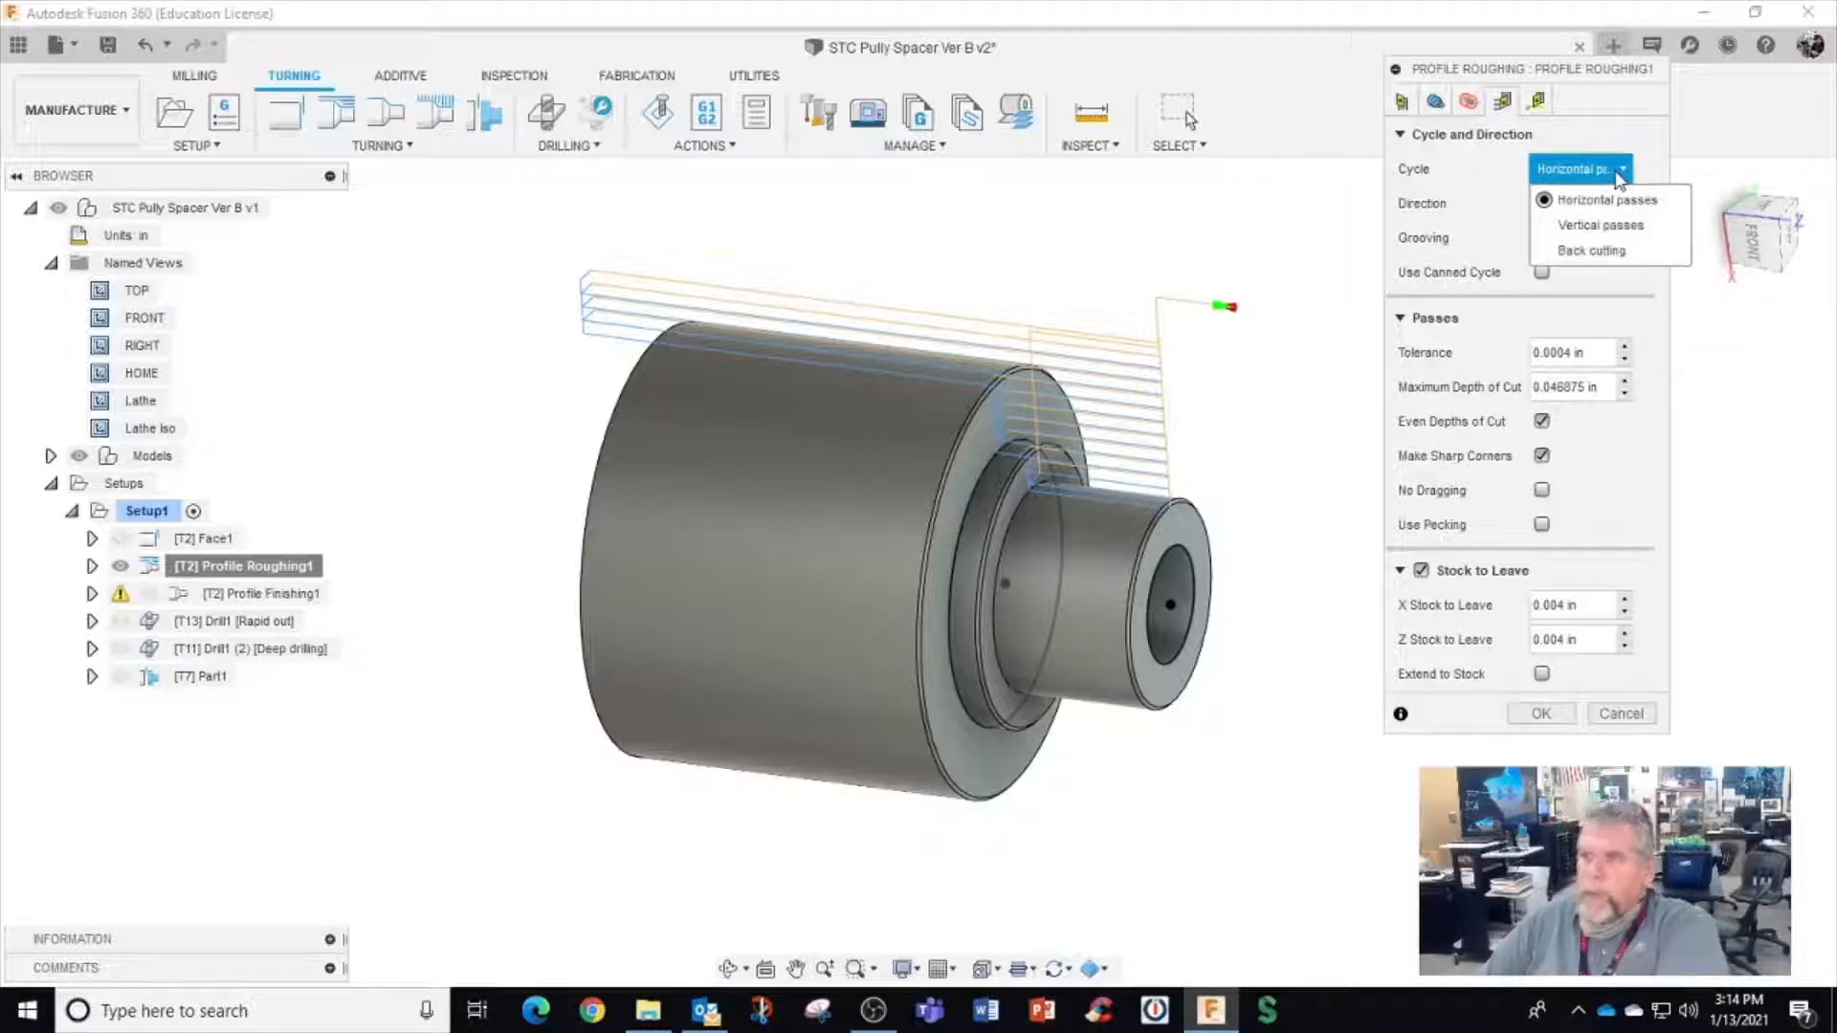
{"action": "left_click", "coordinate": [1538, 101]}
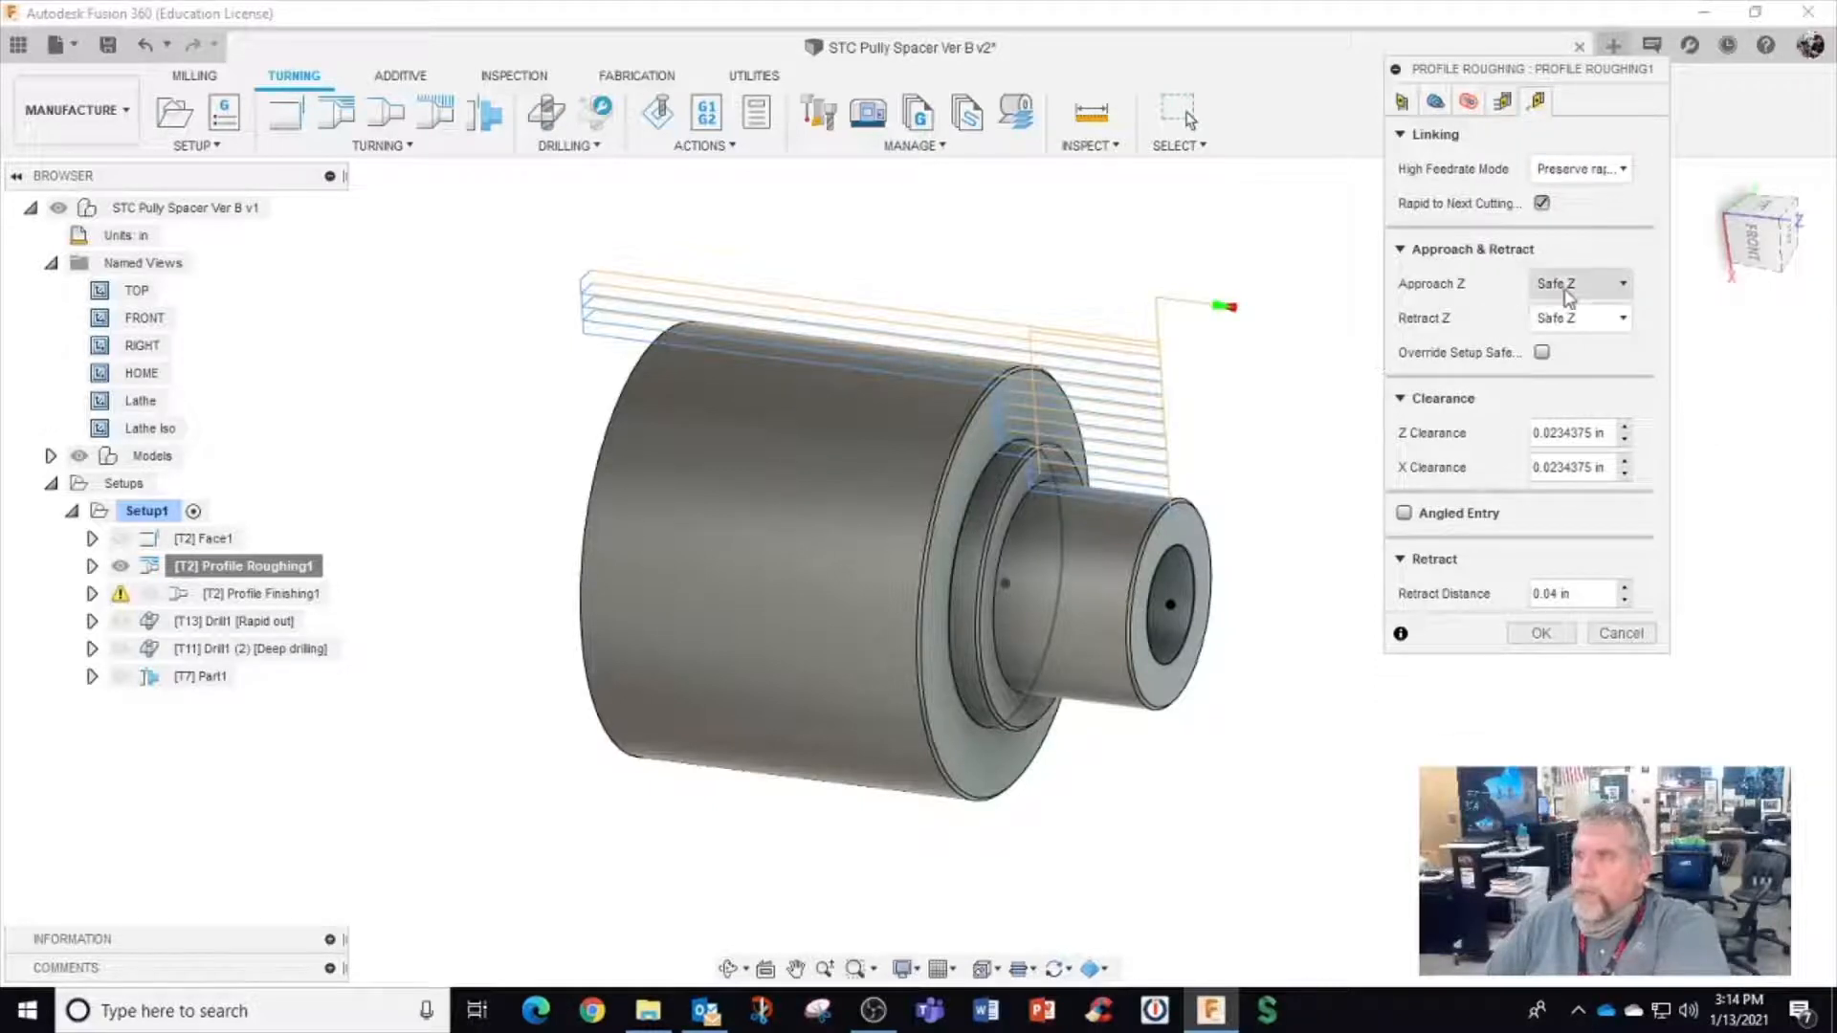
{"action": "mouse_move", "coordinate": [1570, 294]}
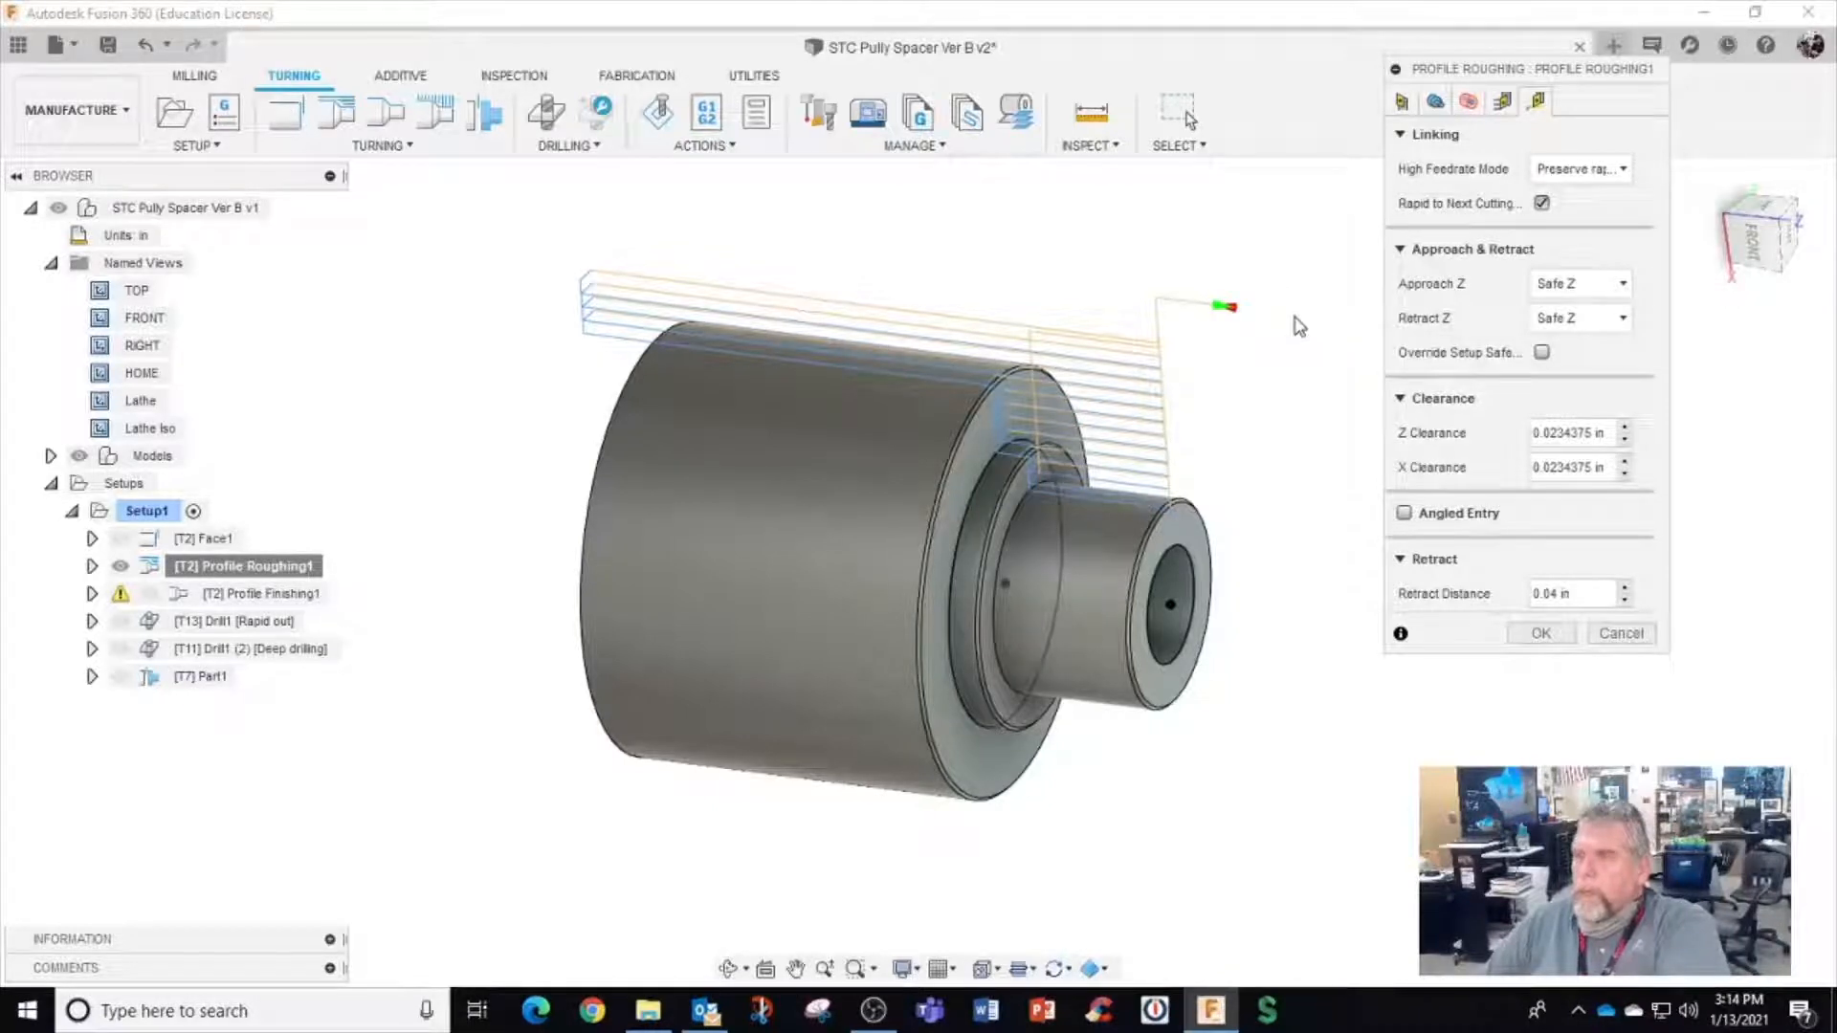
{"action": "left_click", "coordinate": [1552, 638]}
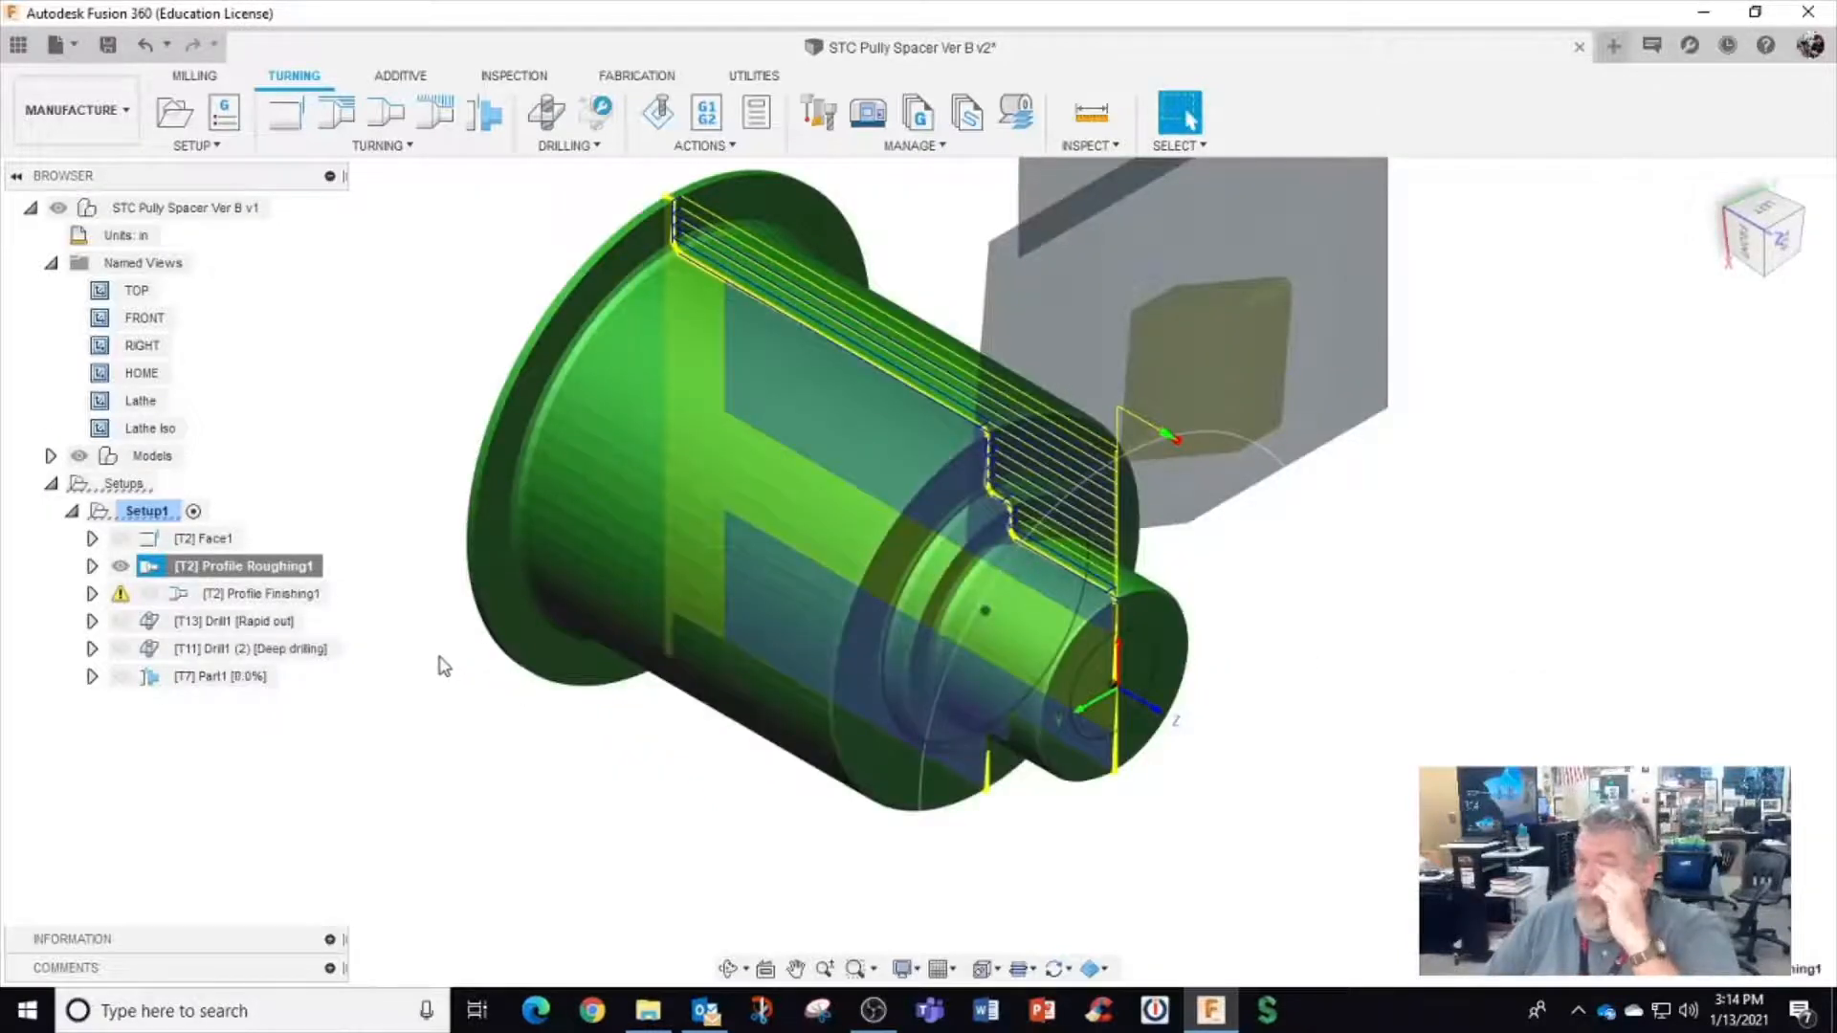
Duplicate the Face1 operation and place the copy directly after Profile Roughing1 in Setup1
{"action": "left_click", "coordinate": [278, 597]}
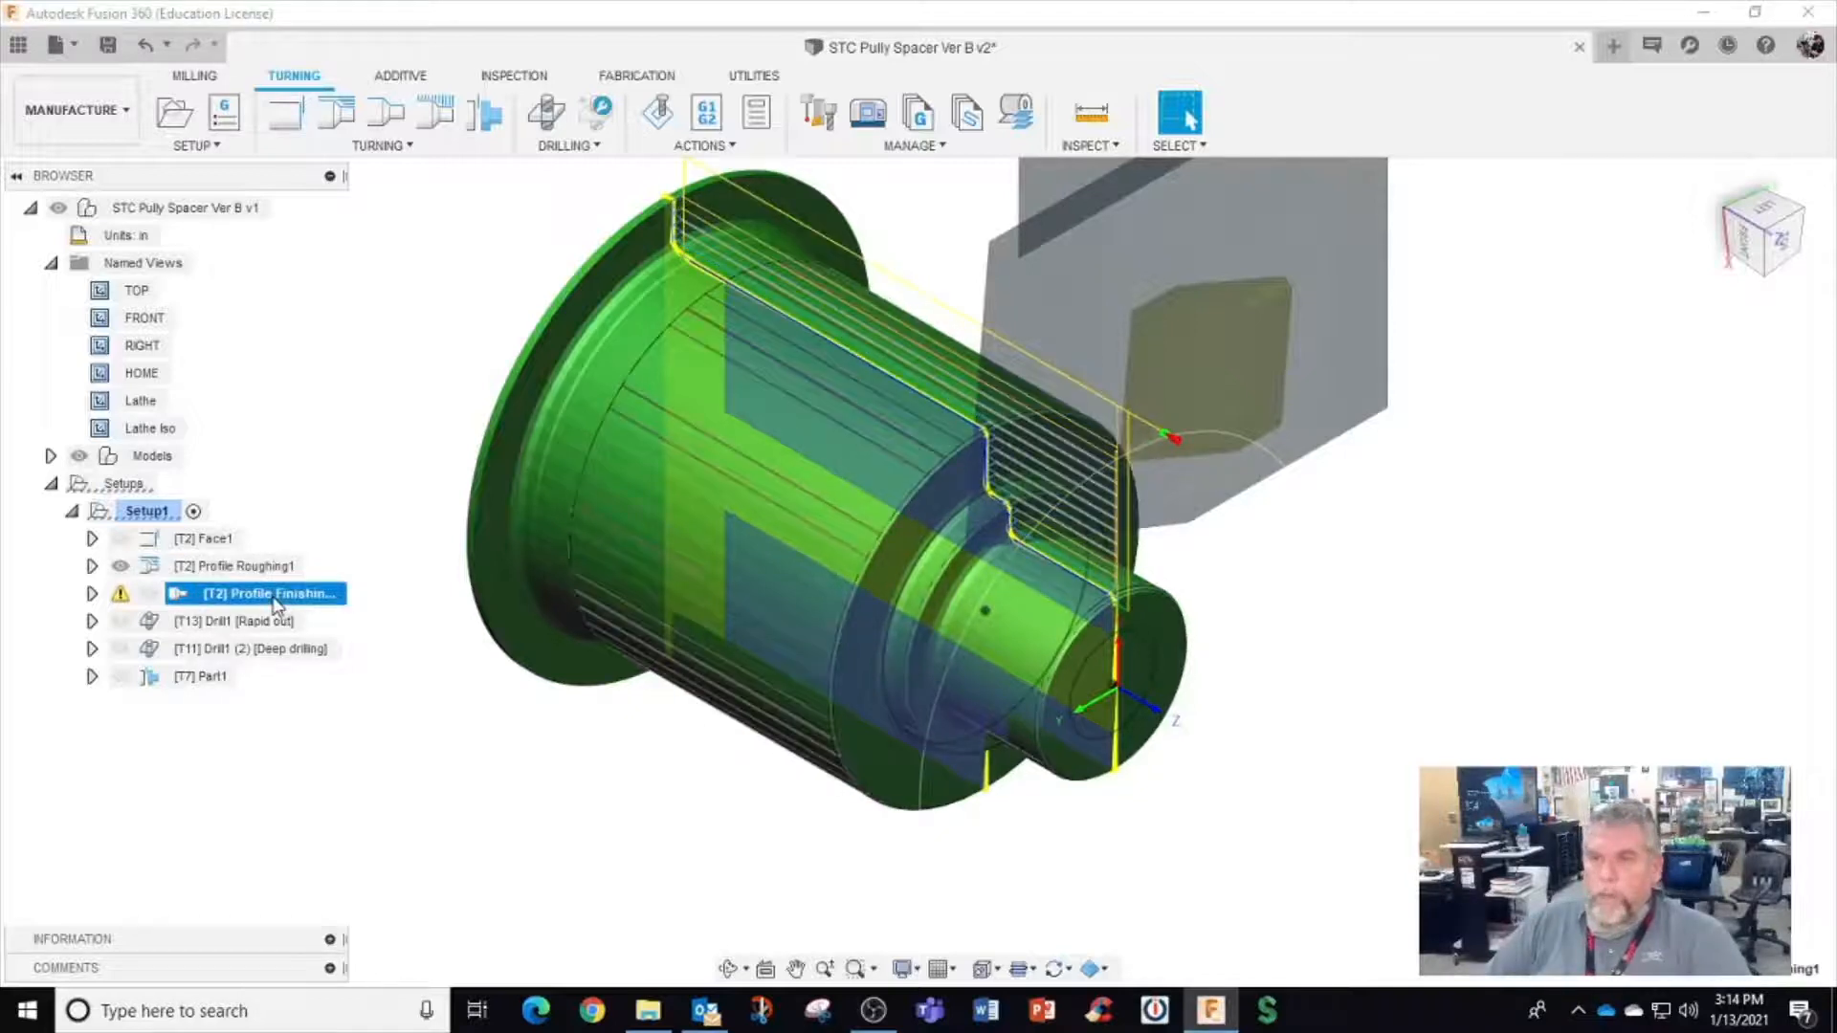
{"action": "left_click", "coordinate": [212, 541]}
{"action": "right_click", "coordinate": [212, 541]}
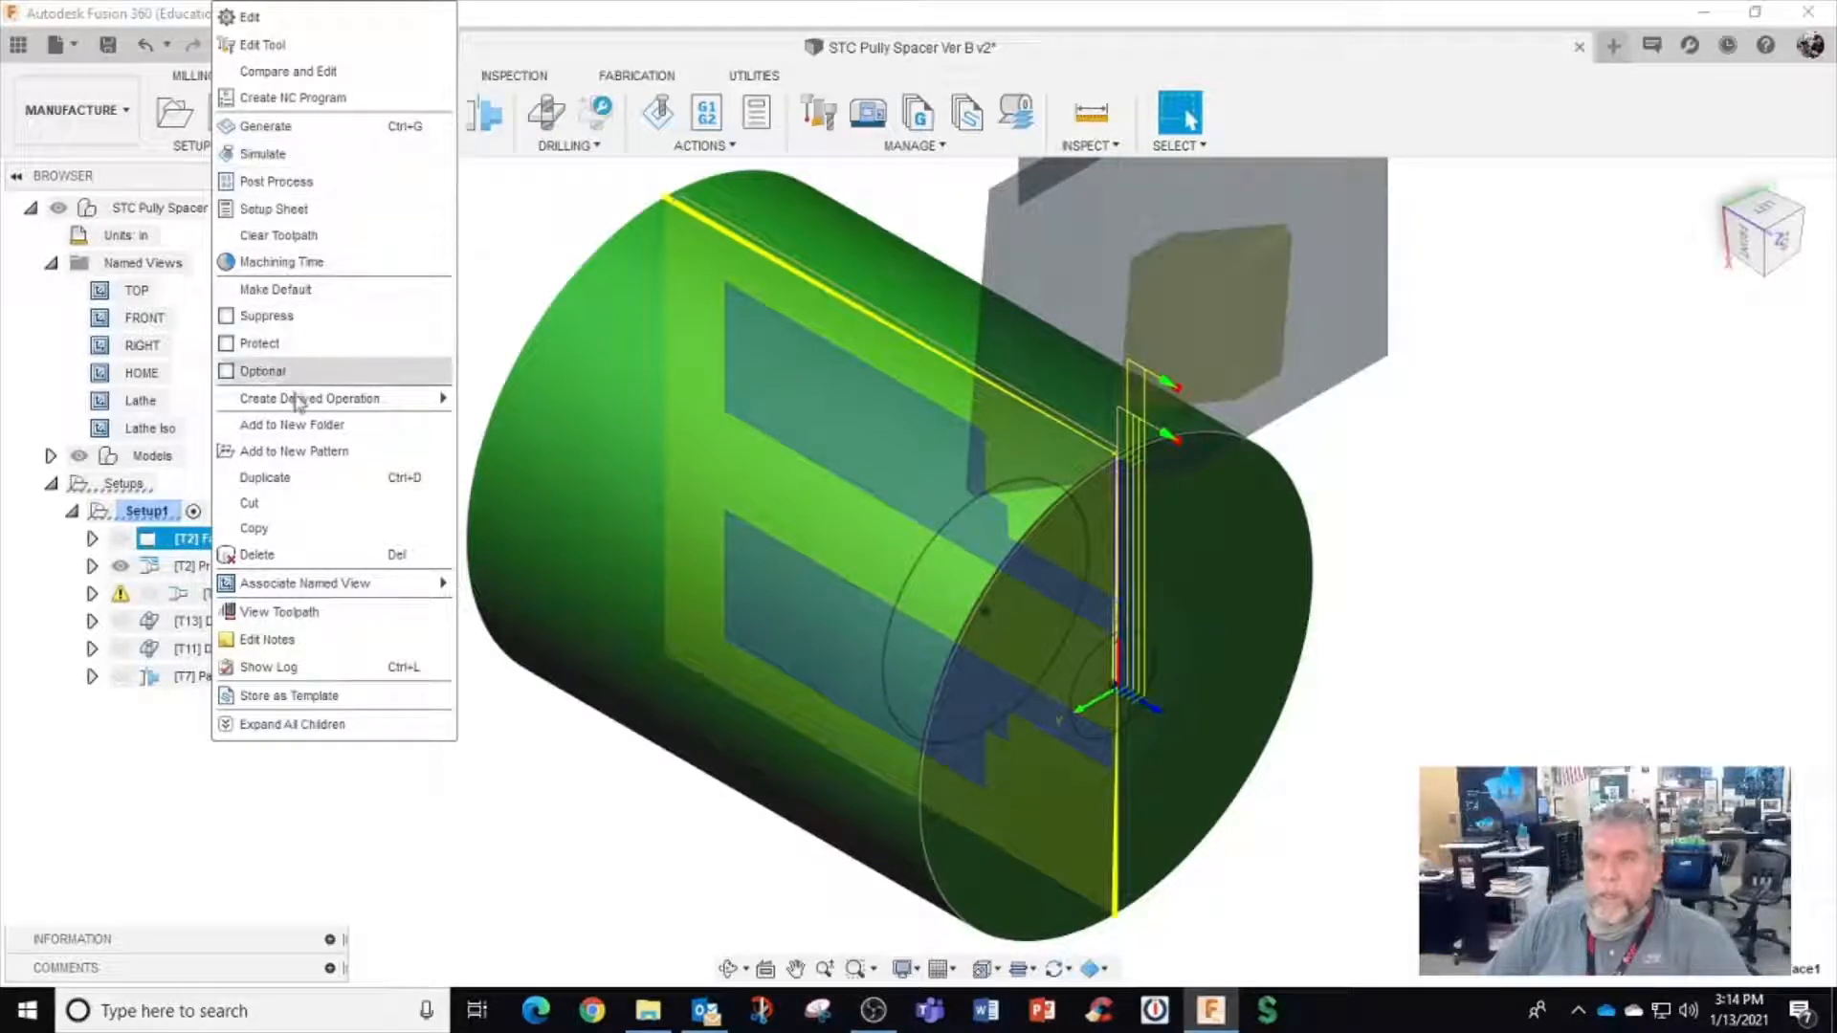
{"action": "left_click", "coordinate": [277, 477]}
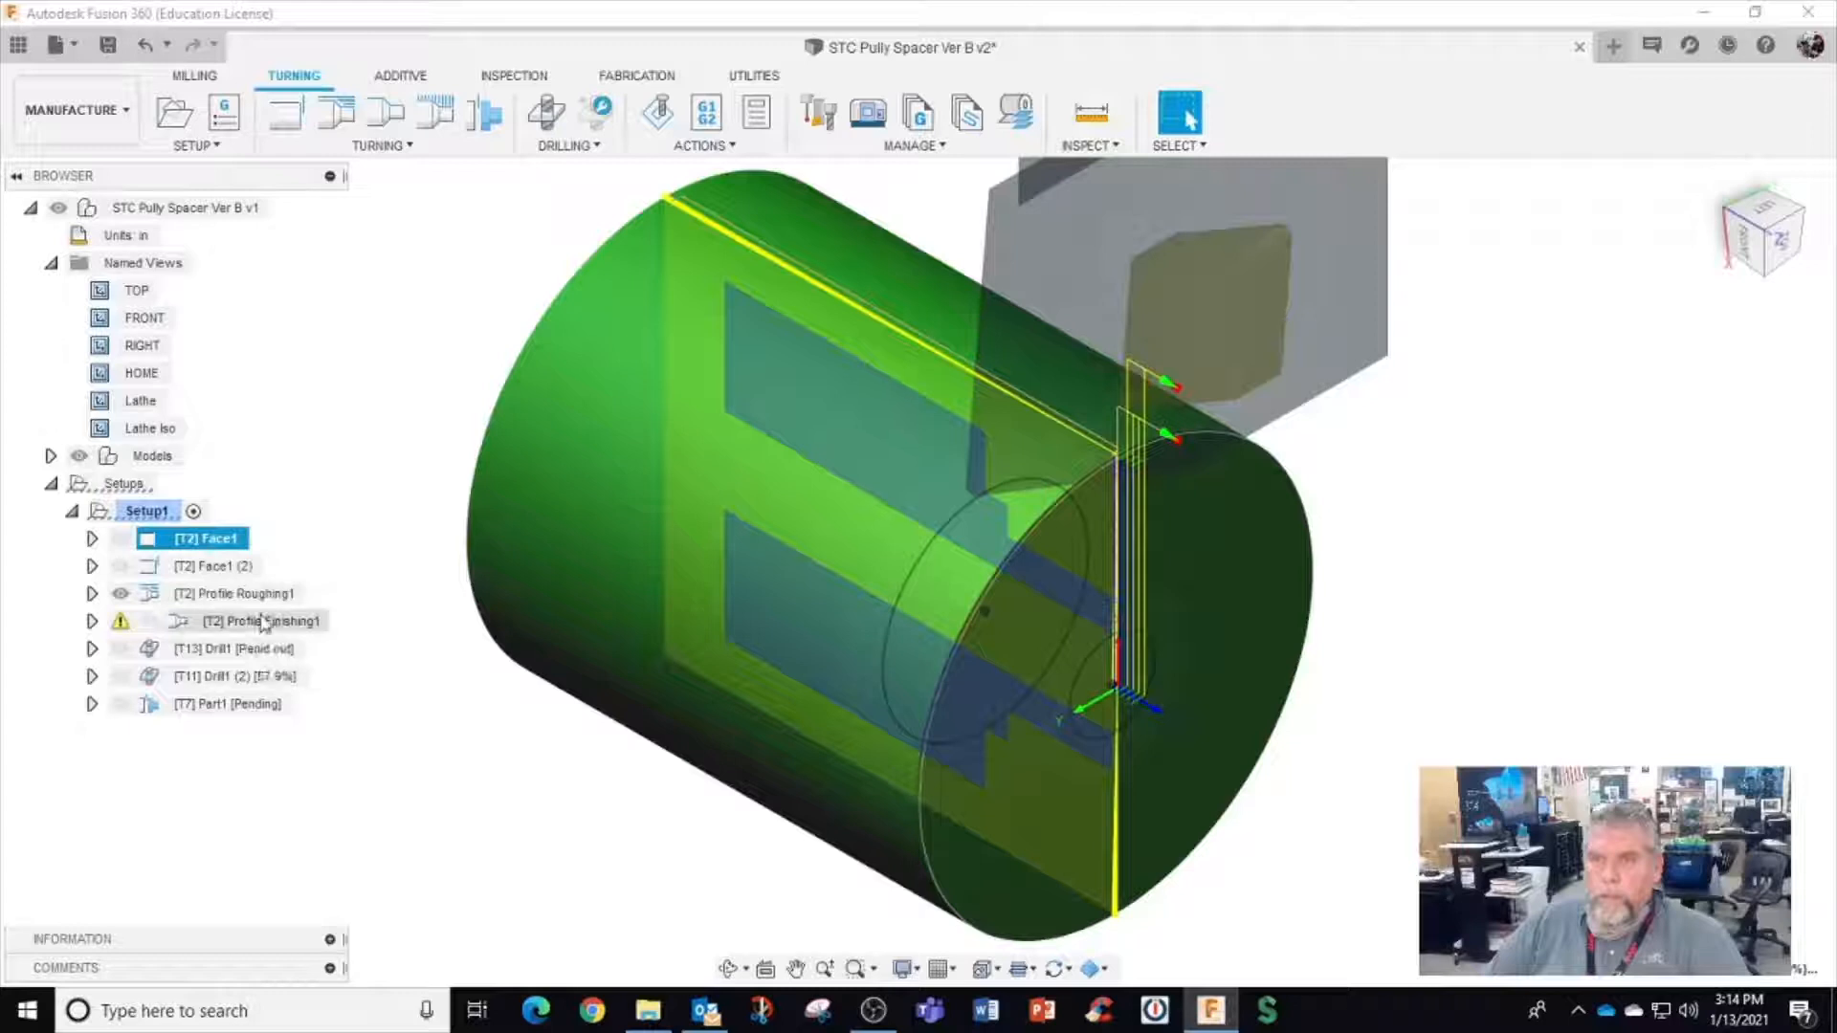
{"action": "left_click_drag", "start_coordinate": [215, 566], "coordinate": [229, 620]}
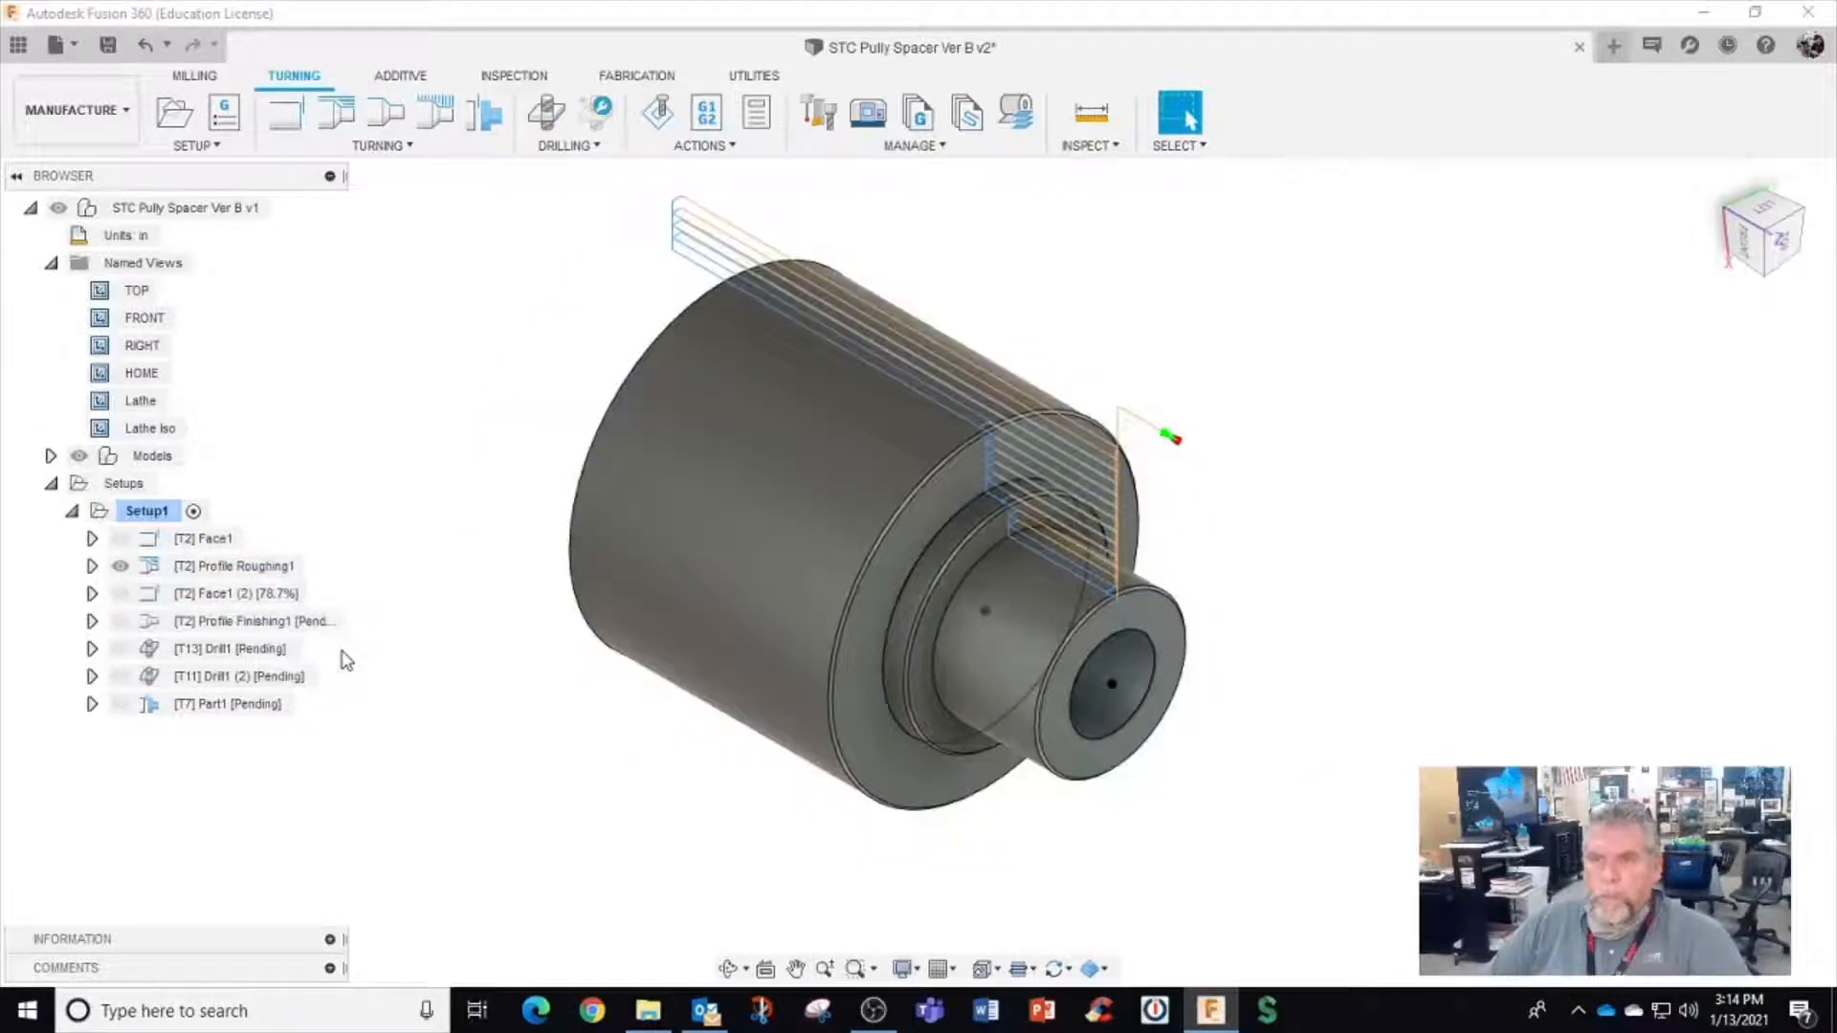
Open Face1 (2) for editing and switch its tool to 3 - VNMG (VNMG 431 - 35 Deg) from the STC_Rocket_Tool_Tools library
{"action": "left_click", "coordinate": [222, 594]}
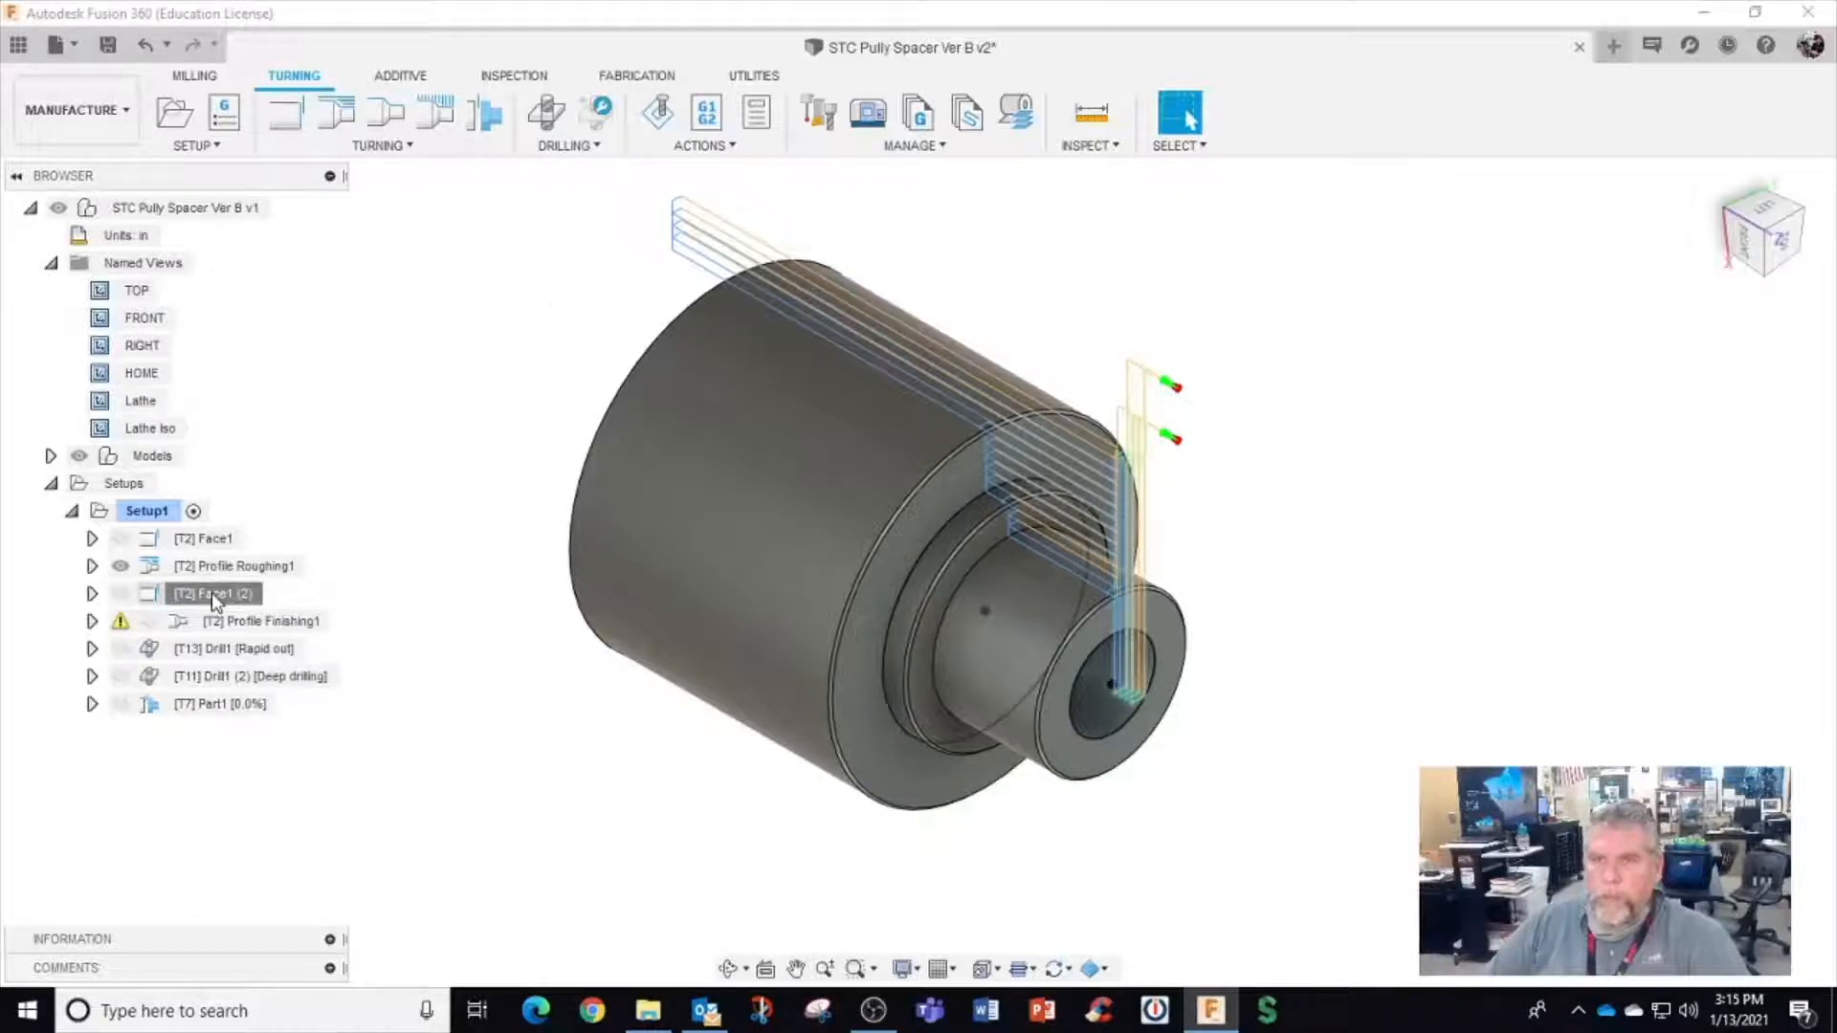
{"action": "left_click", "coordinate": [210, 593]}
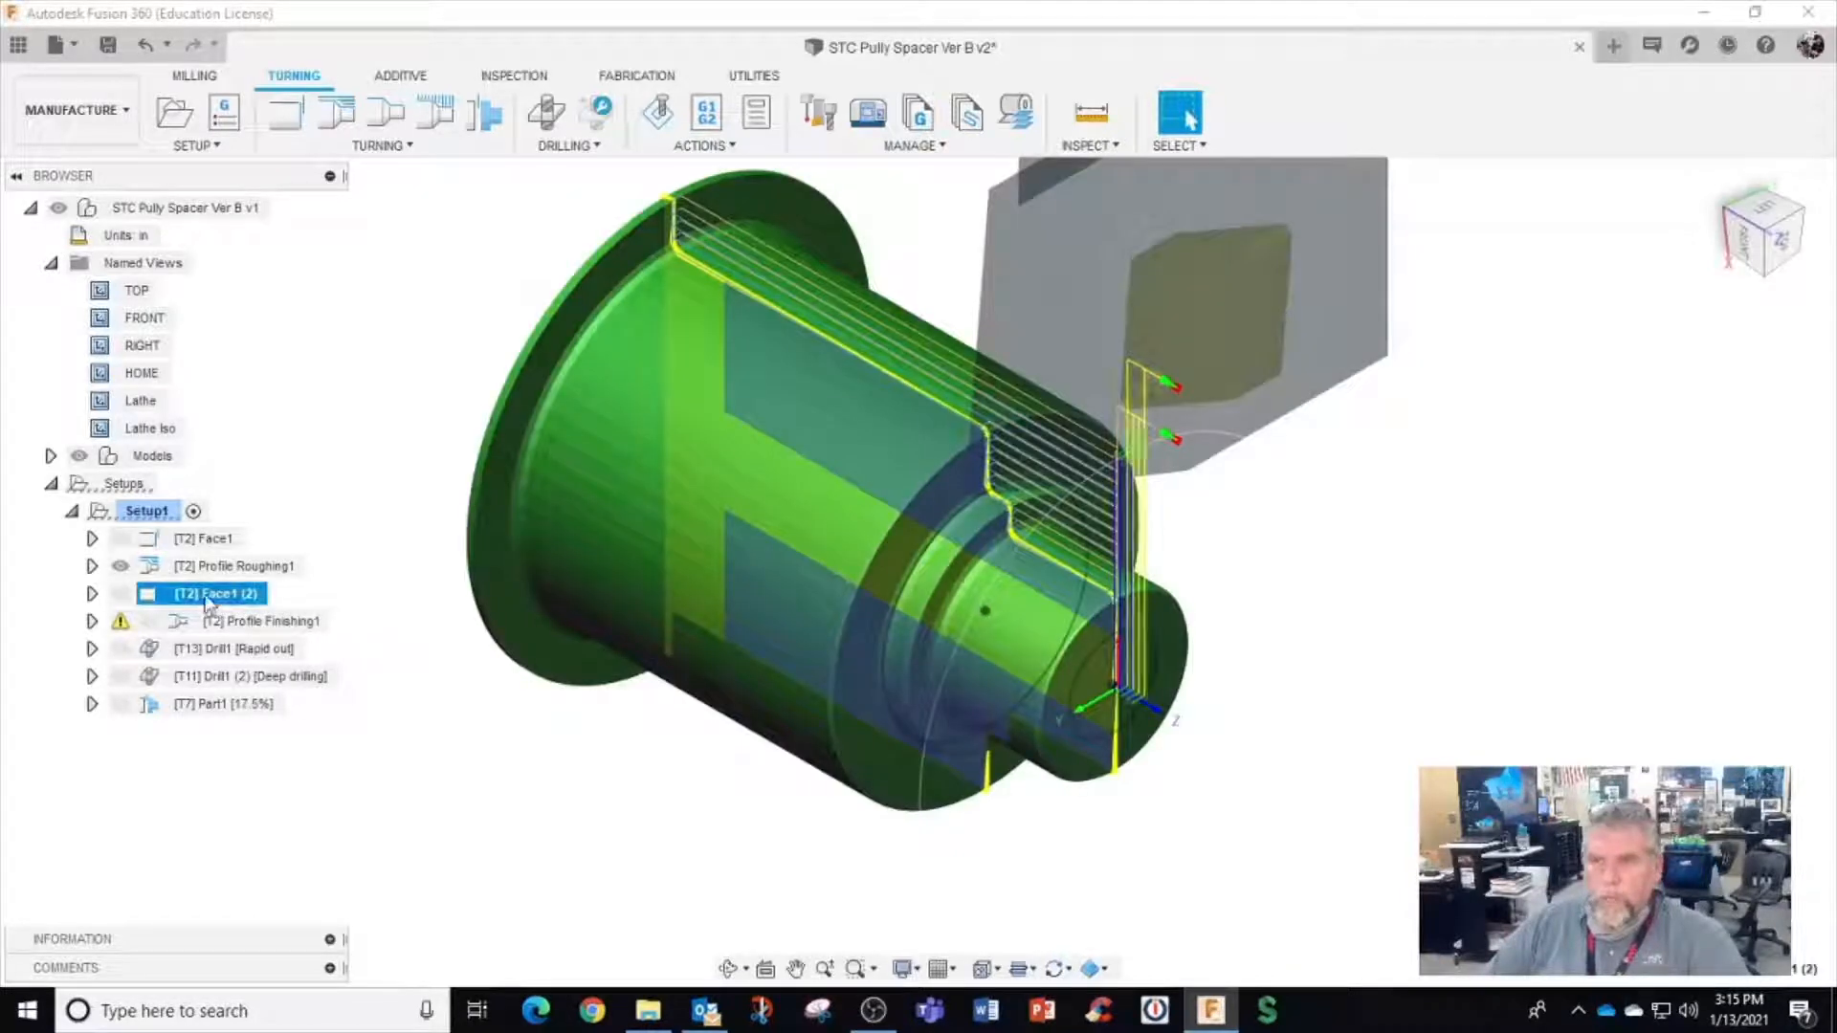
{"action": "right_click", "coordinate": [210, 598]}
{"action": "left_click", "coordinate": [250, 17]}
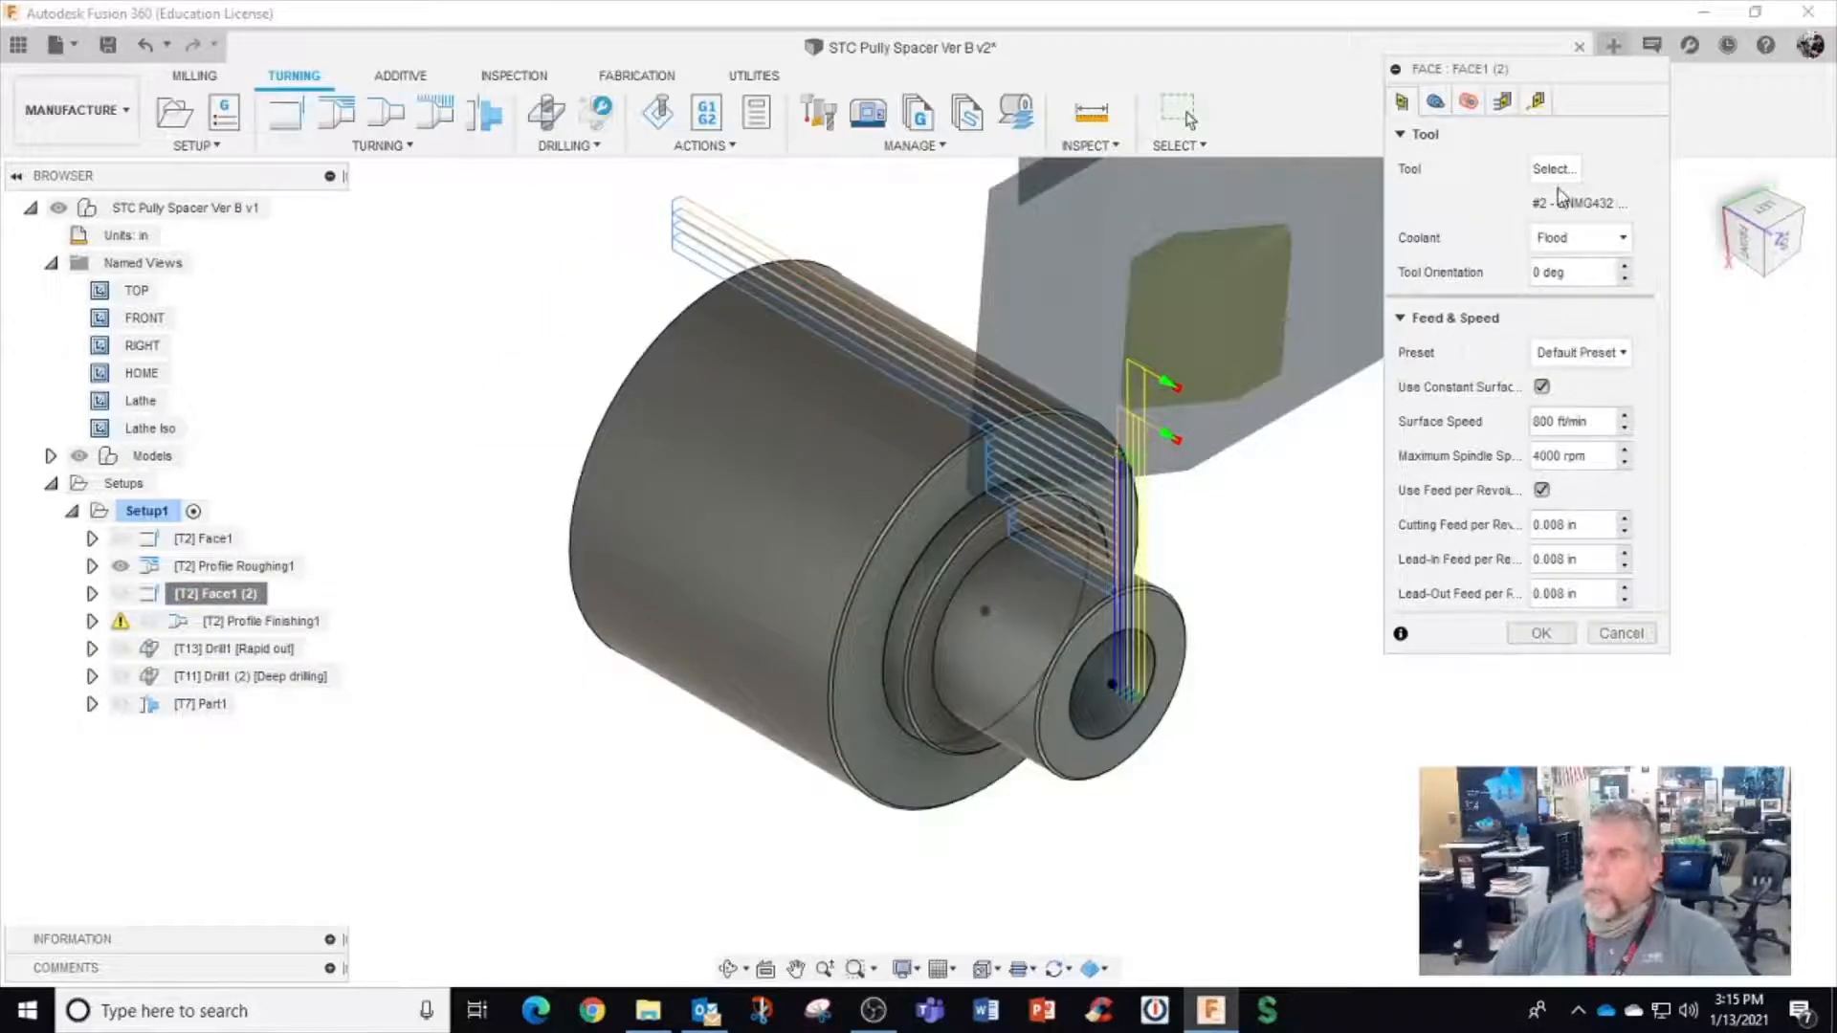
{"action": "left_click", "coordinate": [1559, 169]}
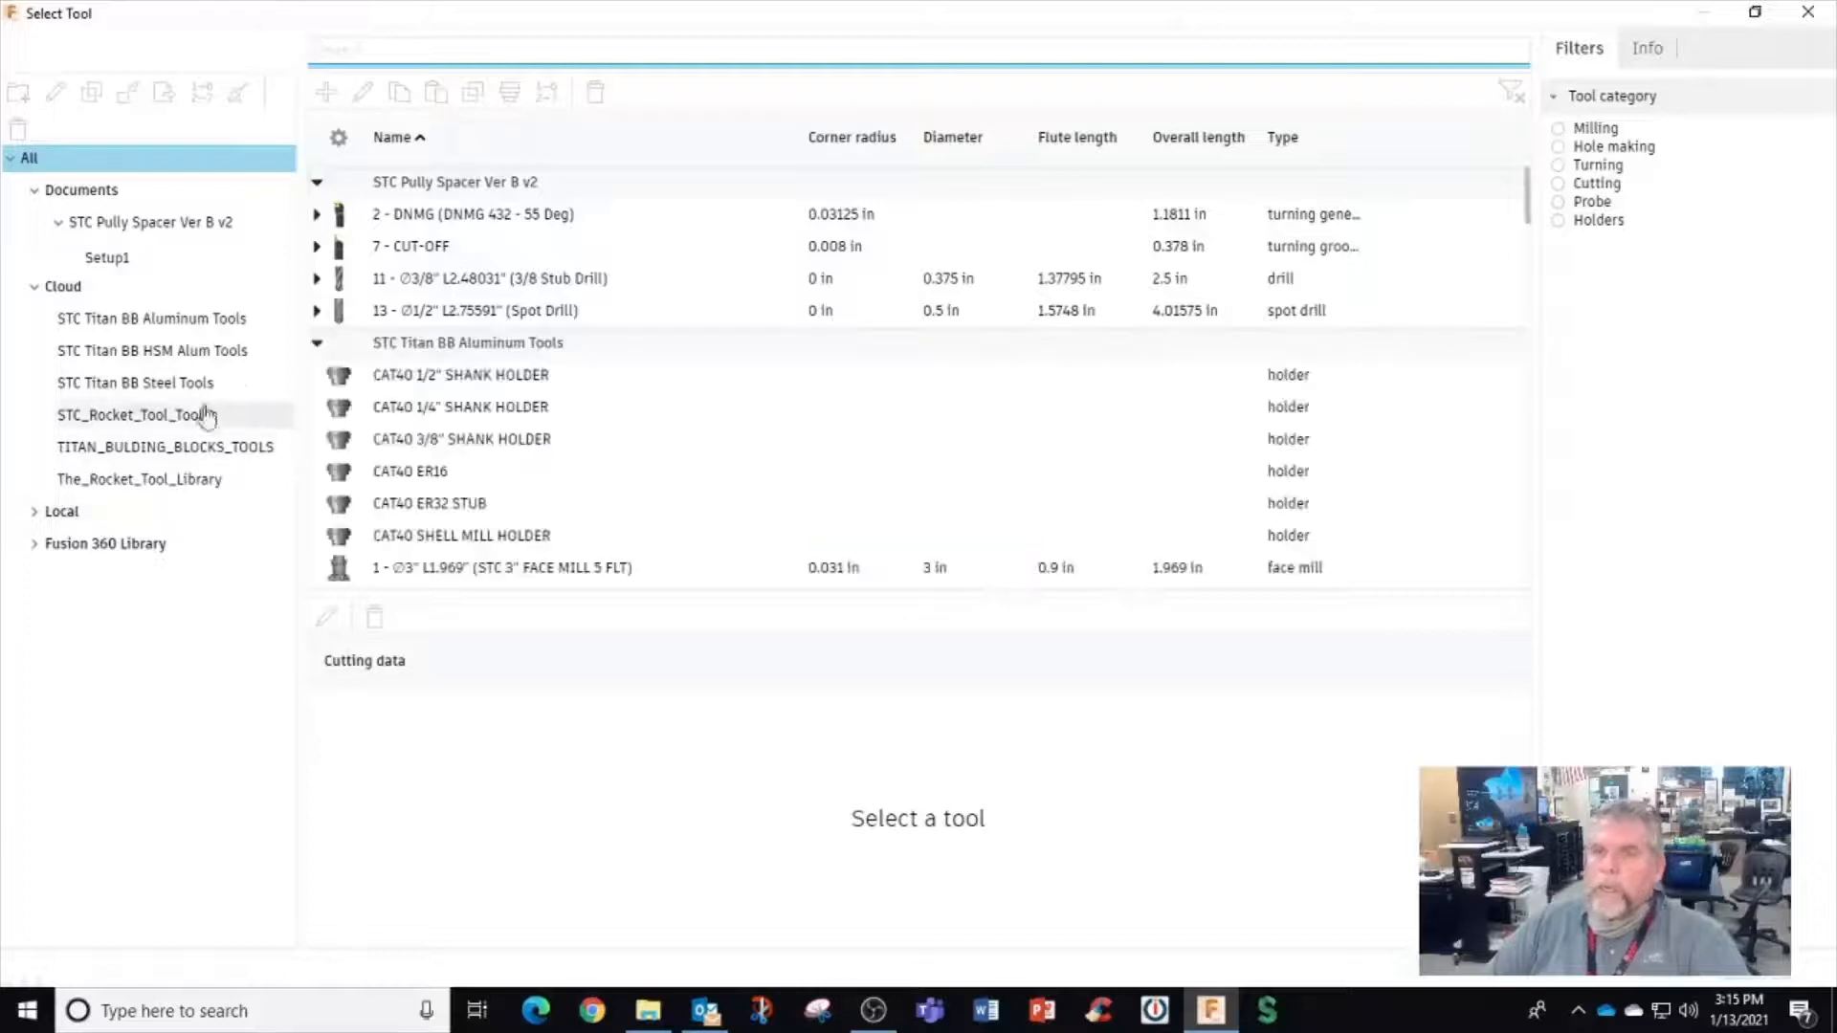
{"action": "left_click", "coordinate": [164, 414]}
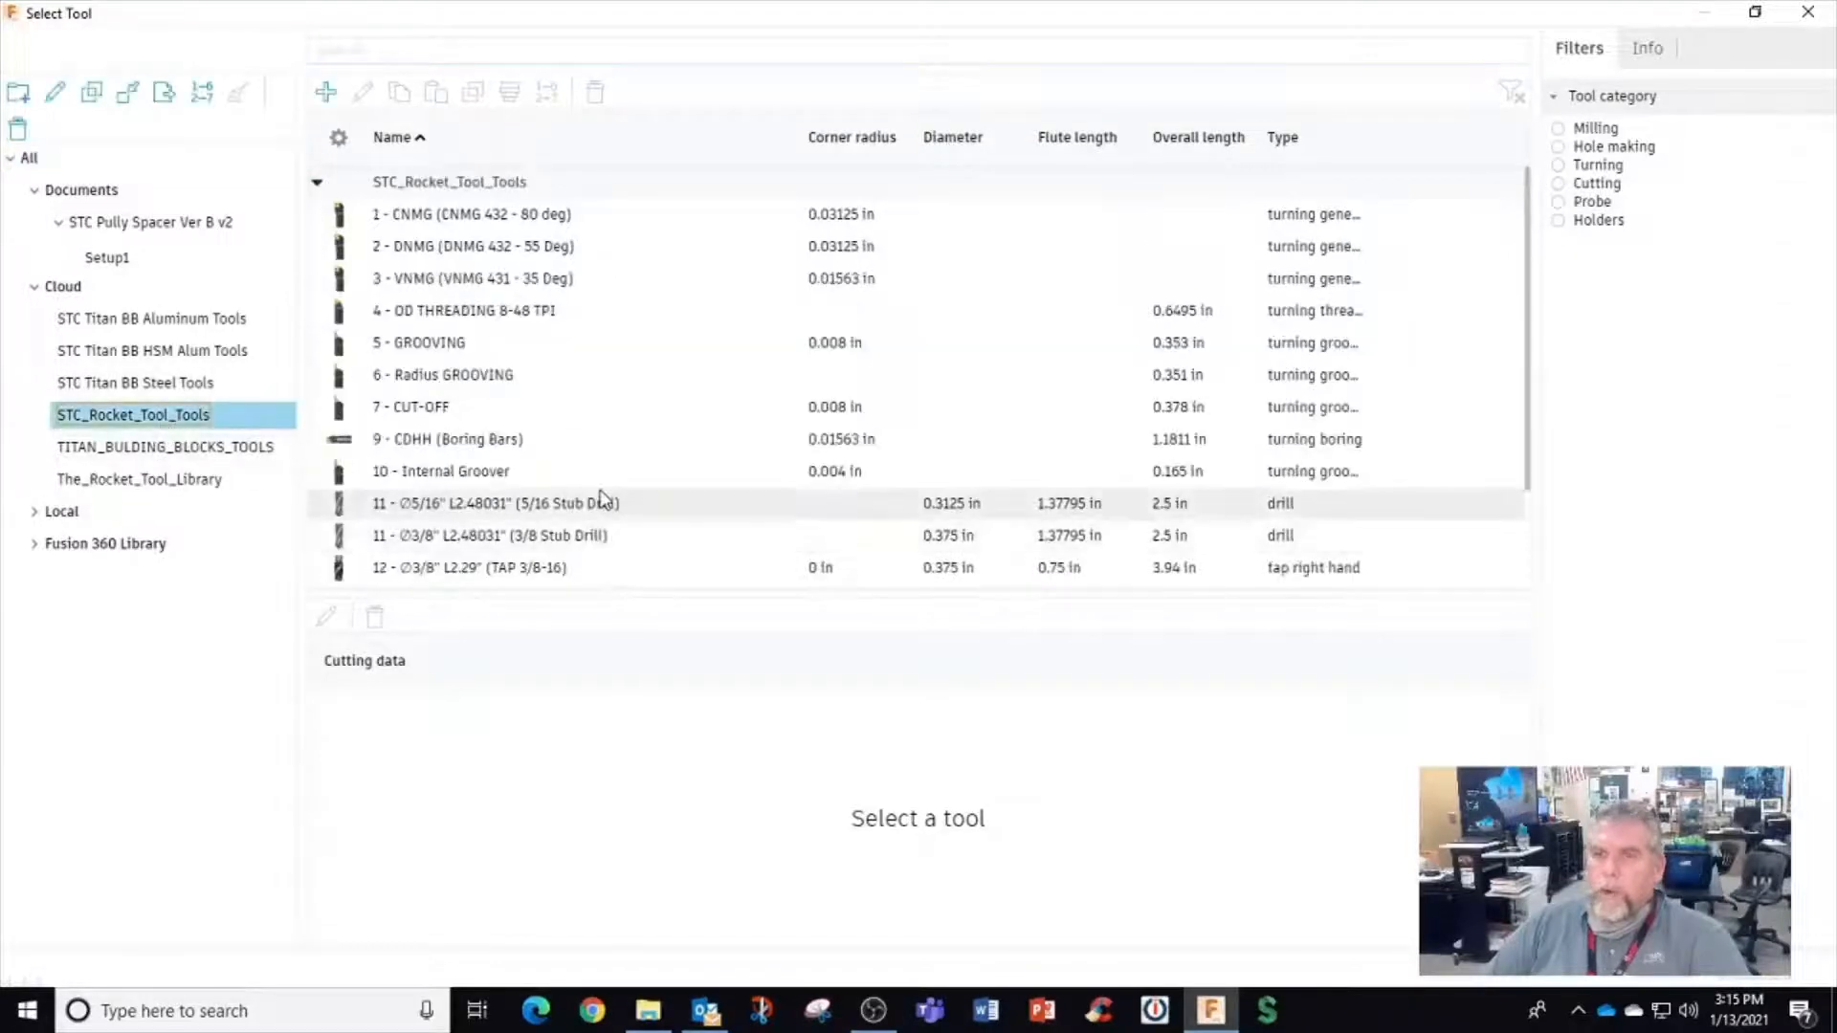
{"action": "left_click", "coordinate": [486, 280]}
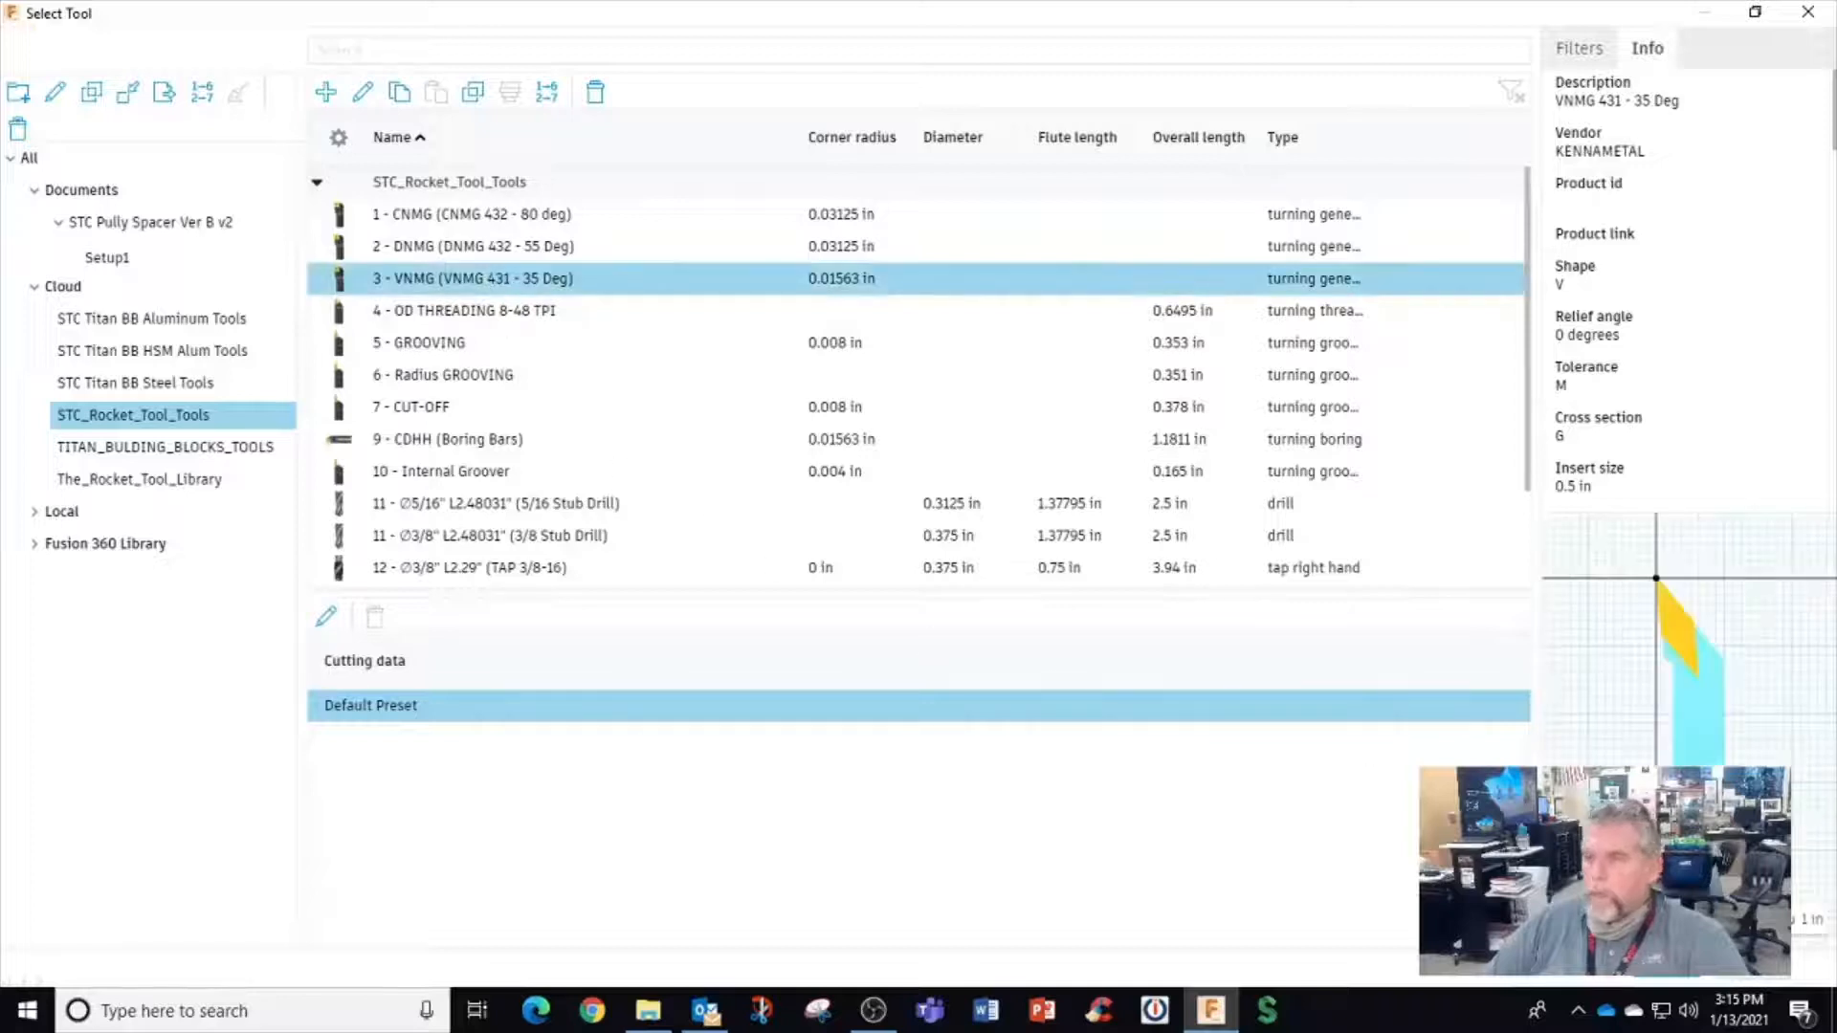
{"action": "left_click", "coordinate": [1676, 976]}
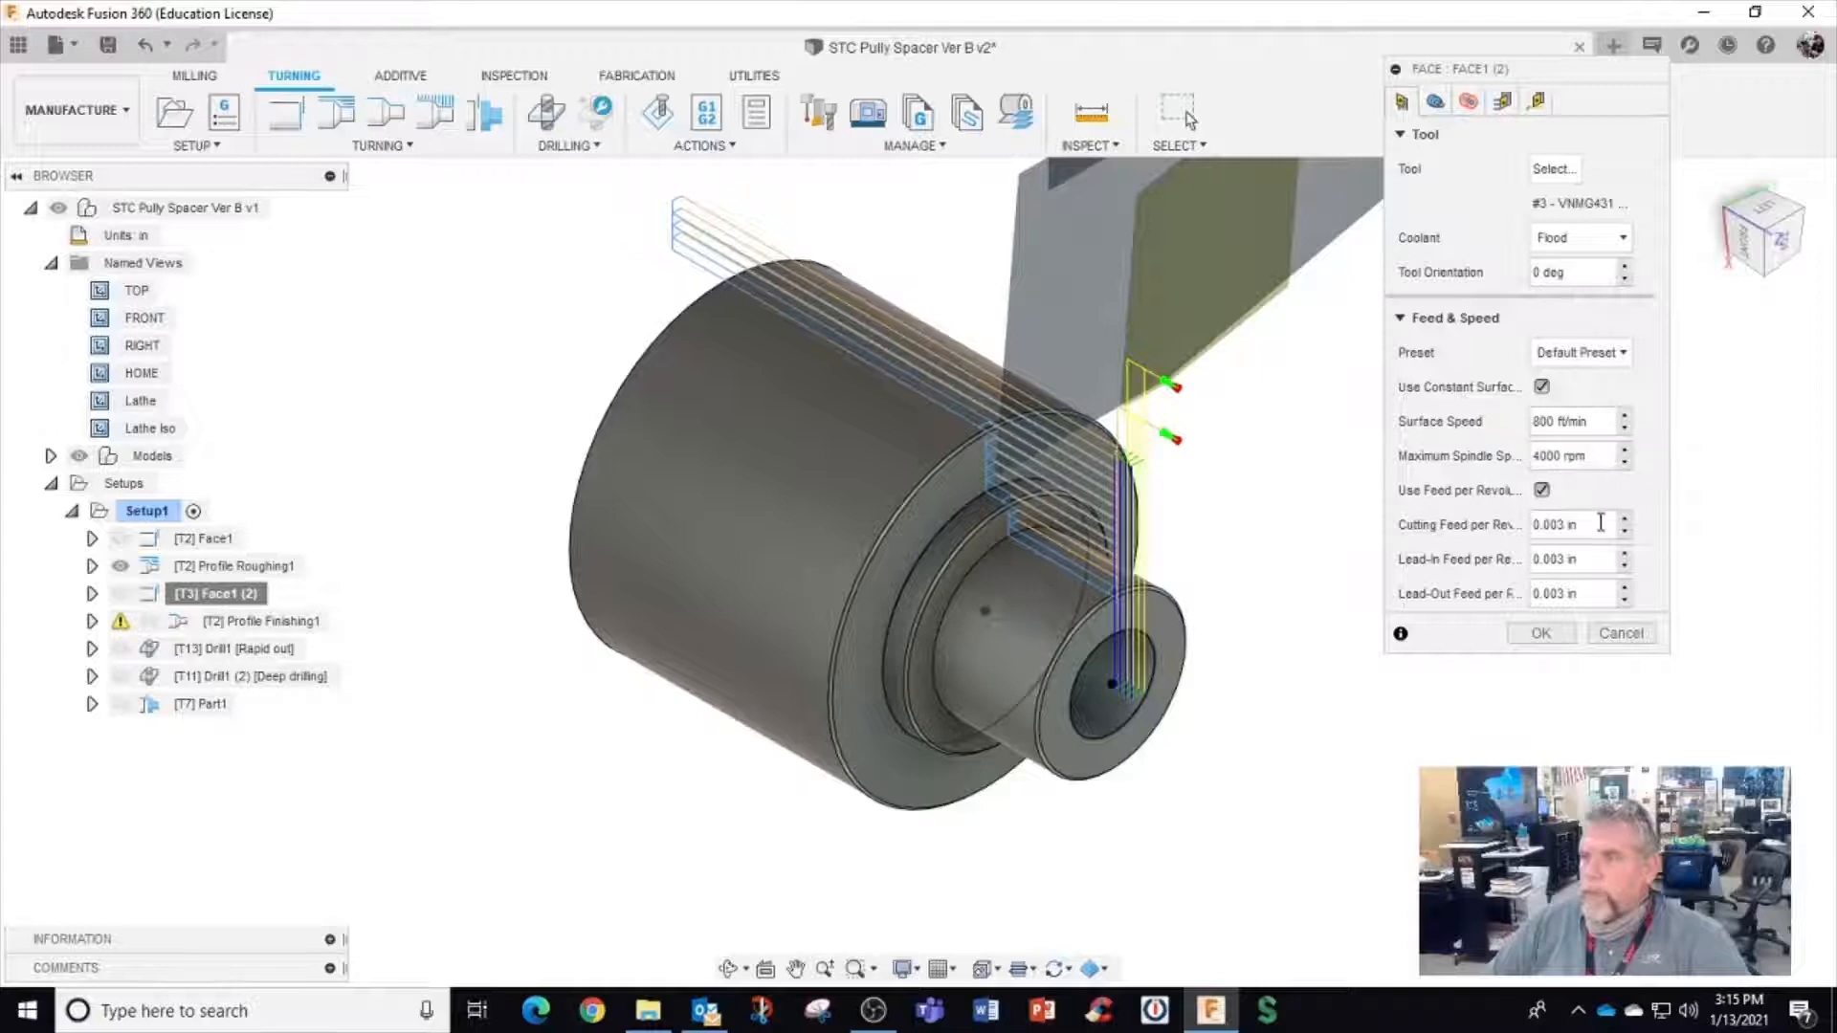
Check Face1 (2)'s cutting feed per revolution and set its front offset from the model front to 0
{"action": "mouse_move", "coordinate": [1601, 523]}
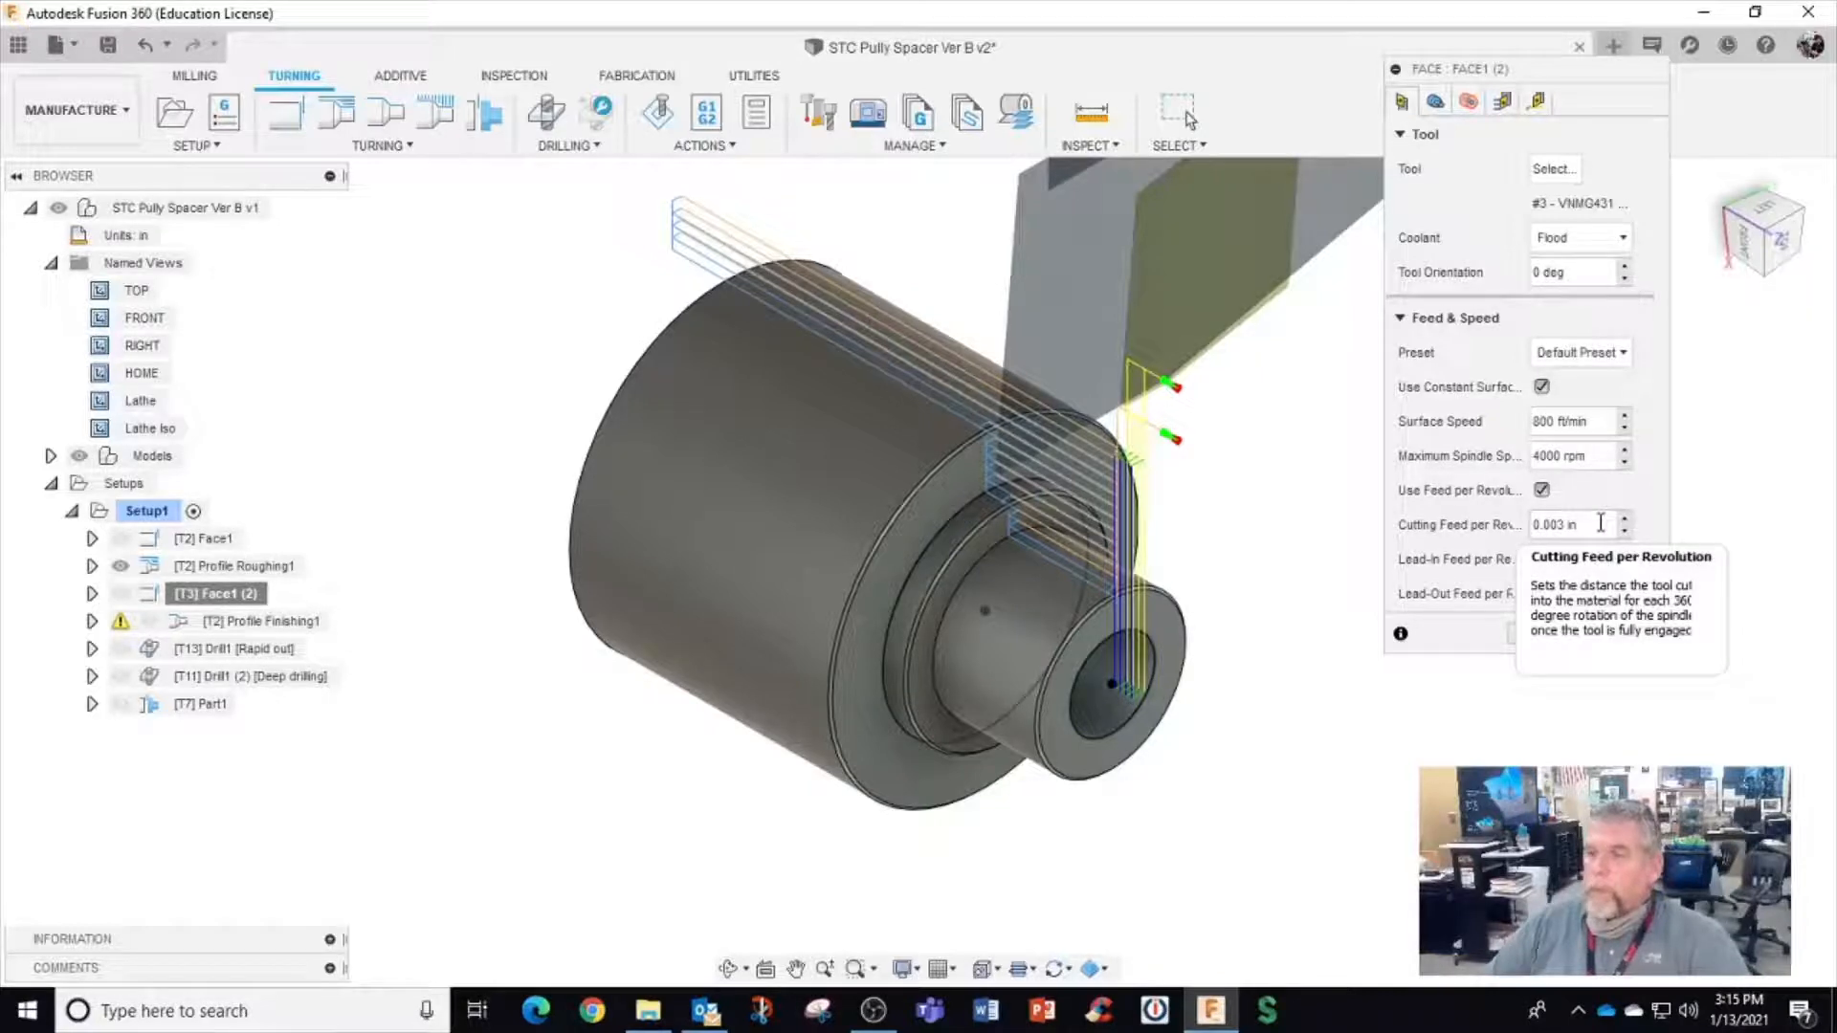
{"action": "left_click", "coordinate": [1435, 102]}
{"action": "left_click_drag", "start_coordinate": [1545, 203], "coordinate": [1421, 220]}
{"action": "type", "text": "00"}
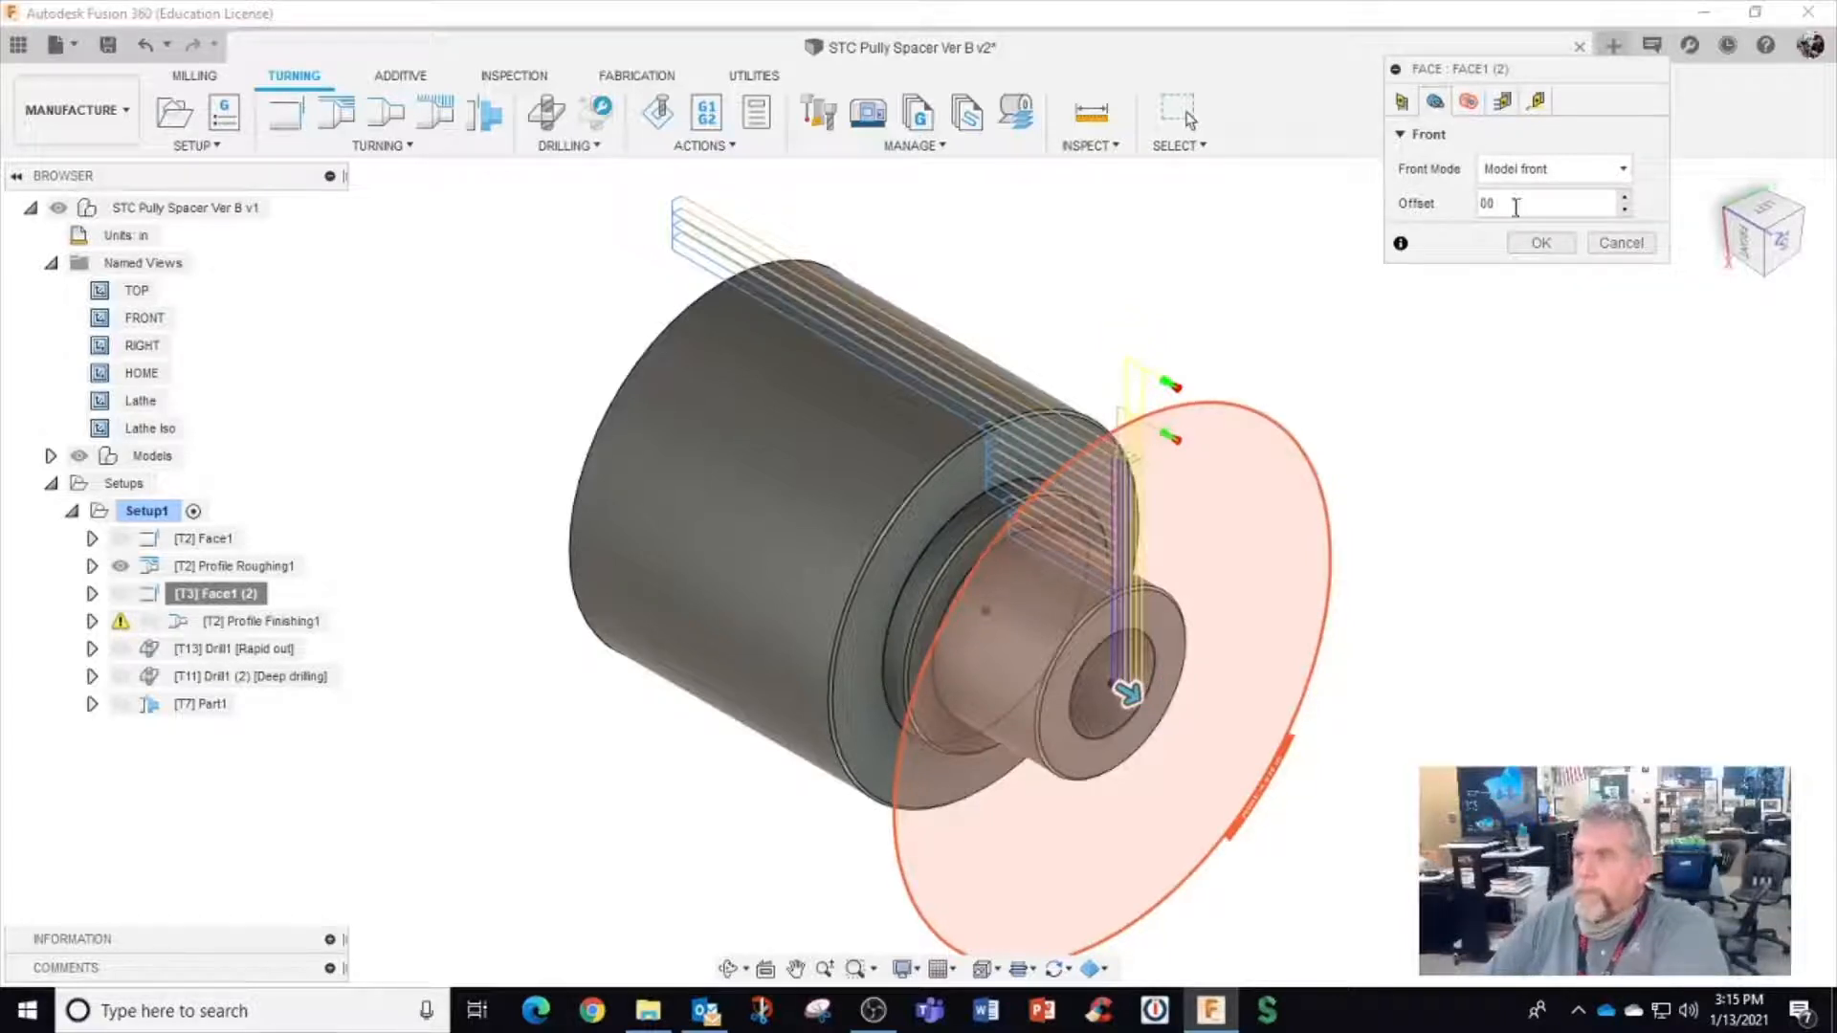
Turn off Multiple Passes for Face1 (2), check its radii and linking settings, and accept the operation
{"action": "left_click", "coordinate": [1470, 105]}
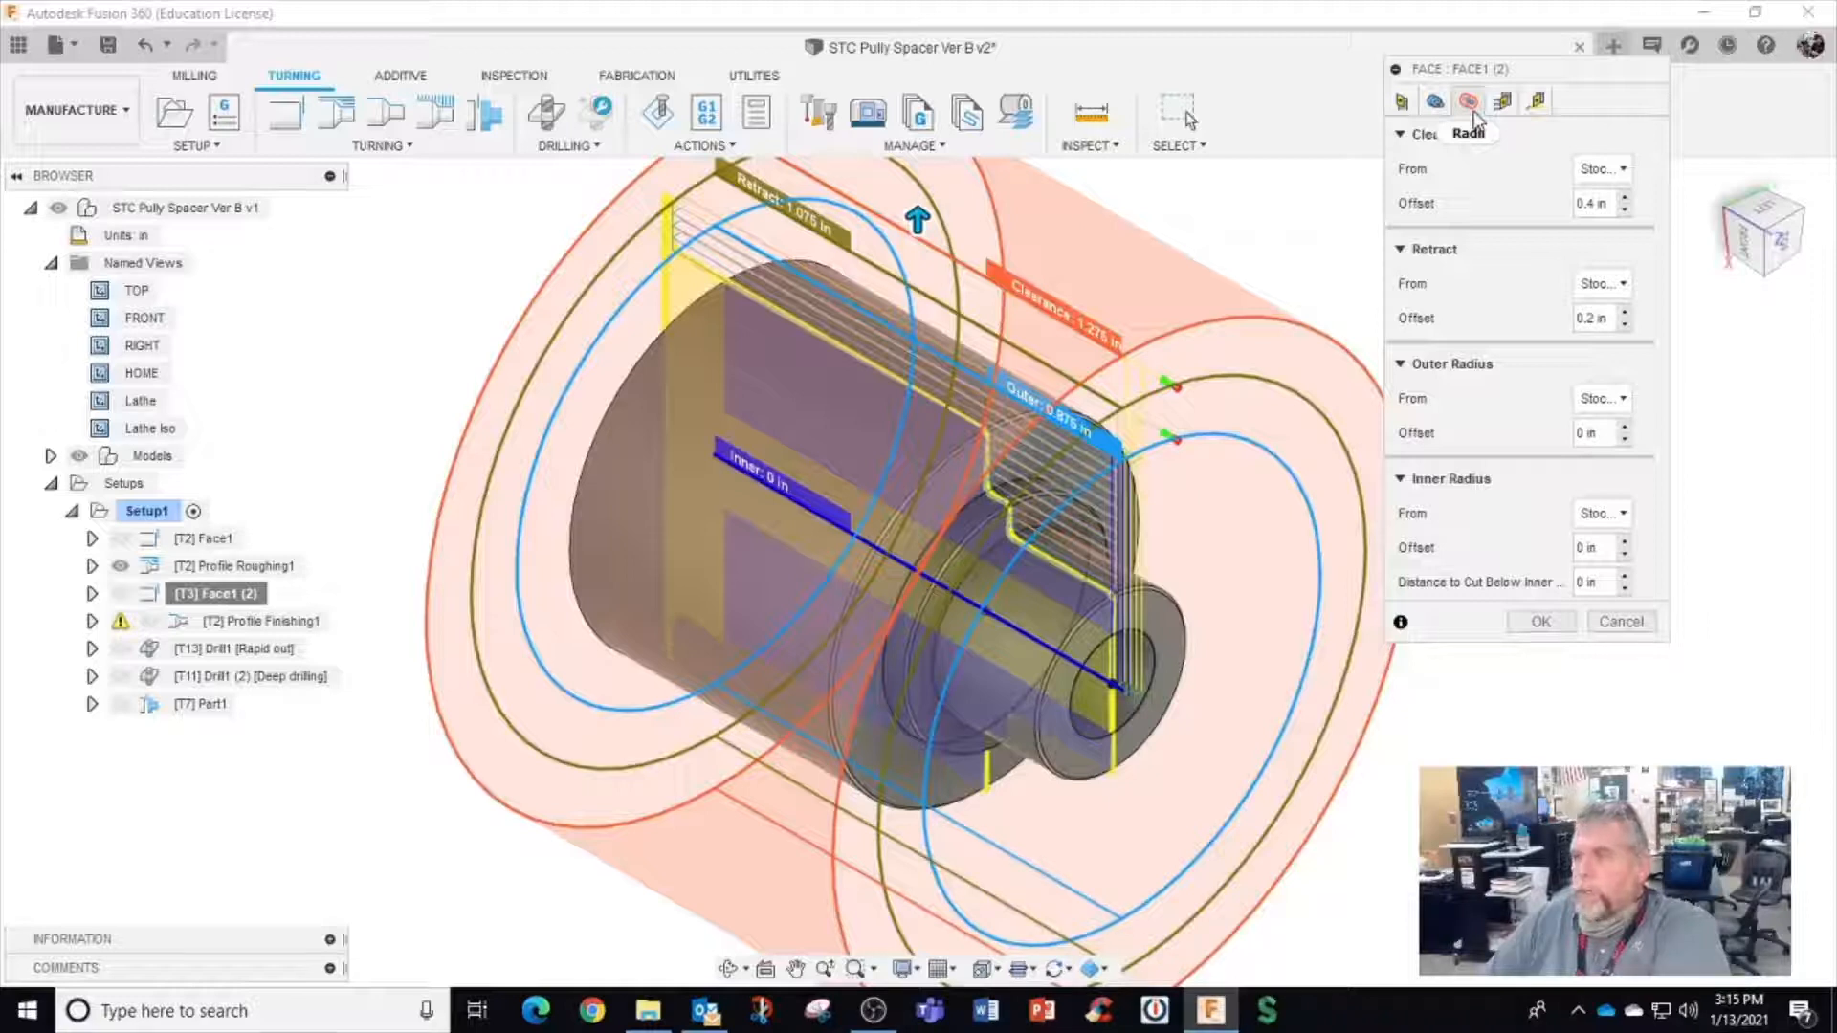
{"action": "left_click", "coordinate": [1503, 102]}
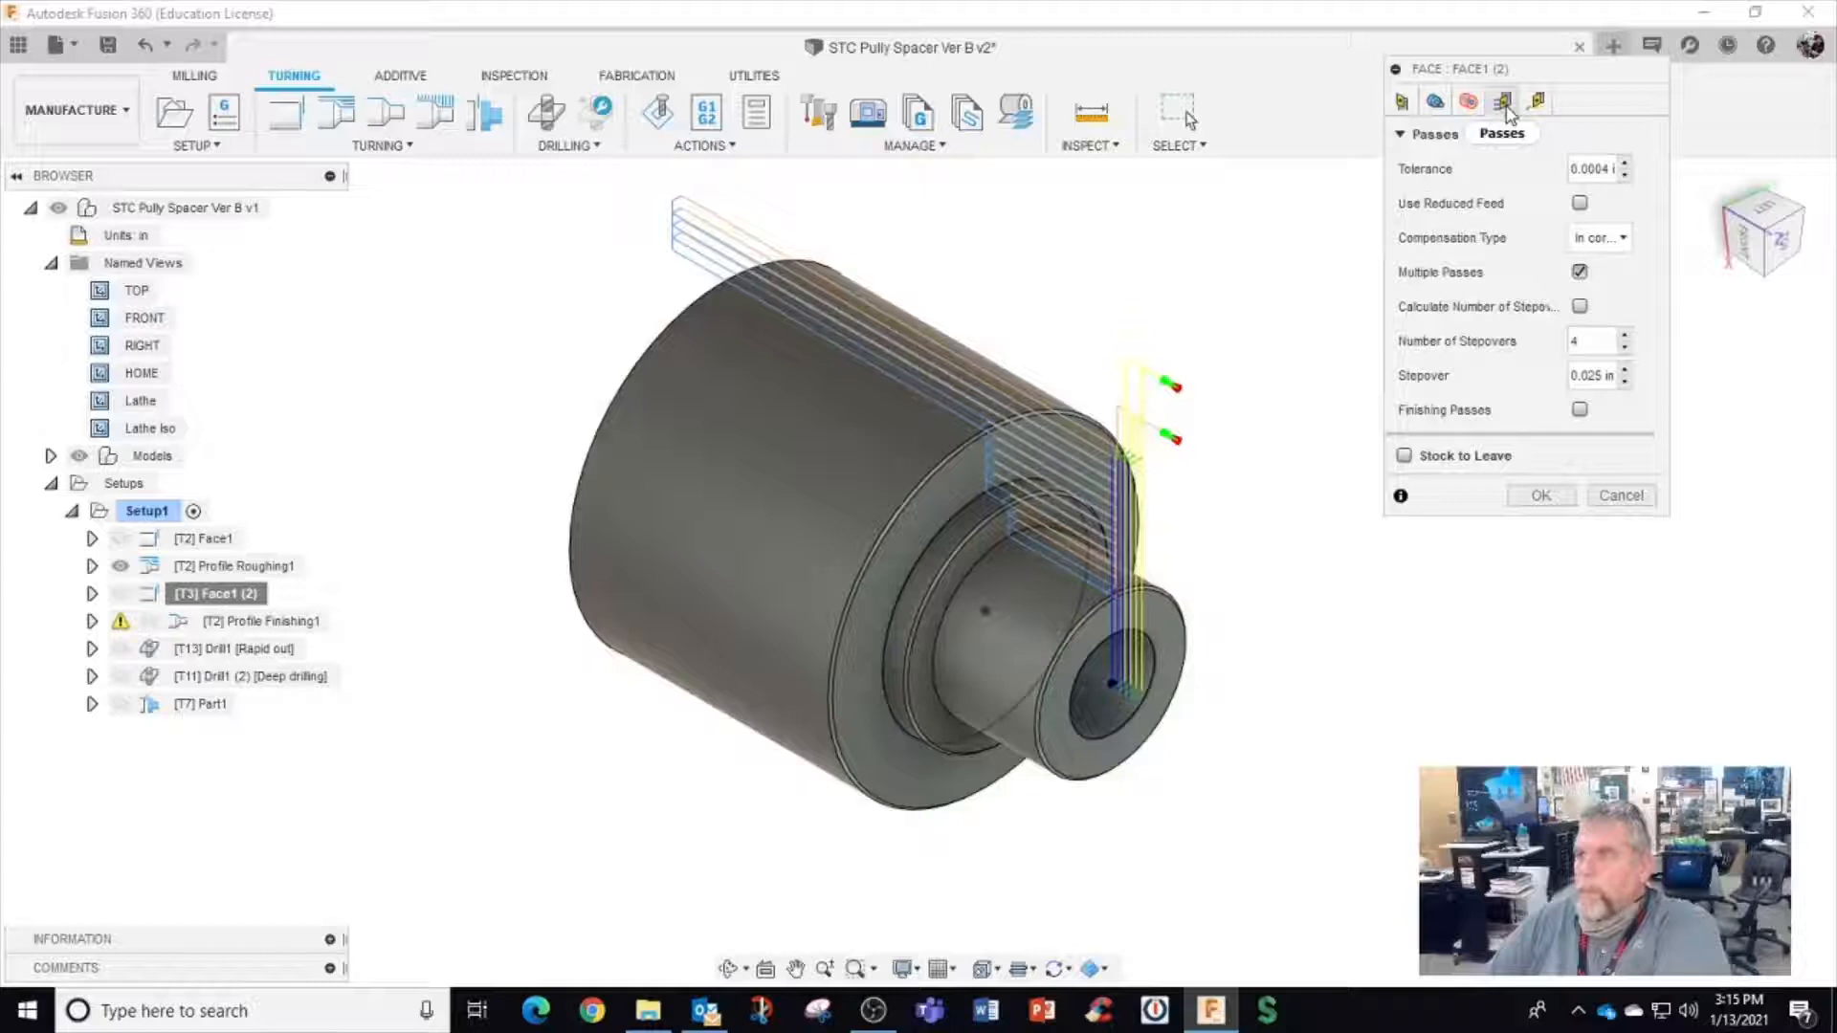
{"action": "left_click", "coordinate": [1580, 271]}
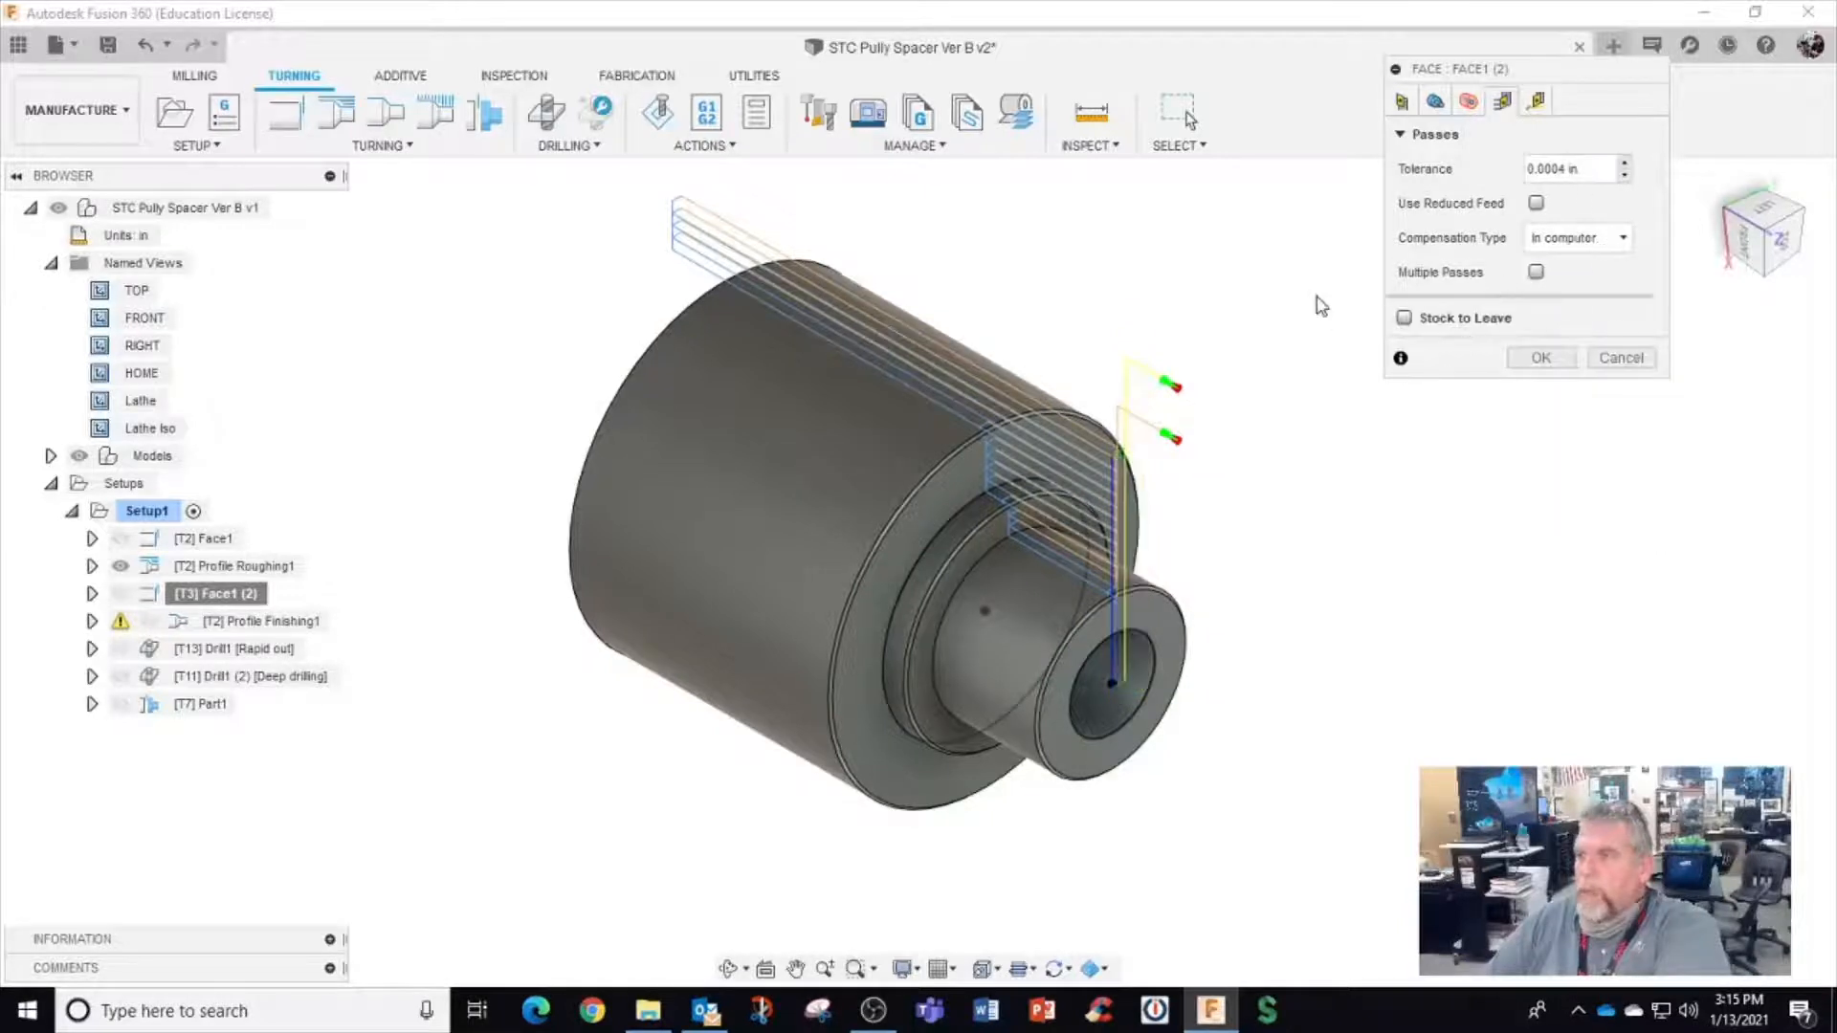
{"action": "left_click", "coordinate": [1537, 103]}
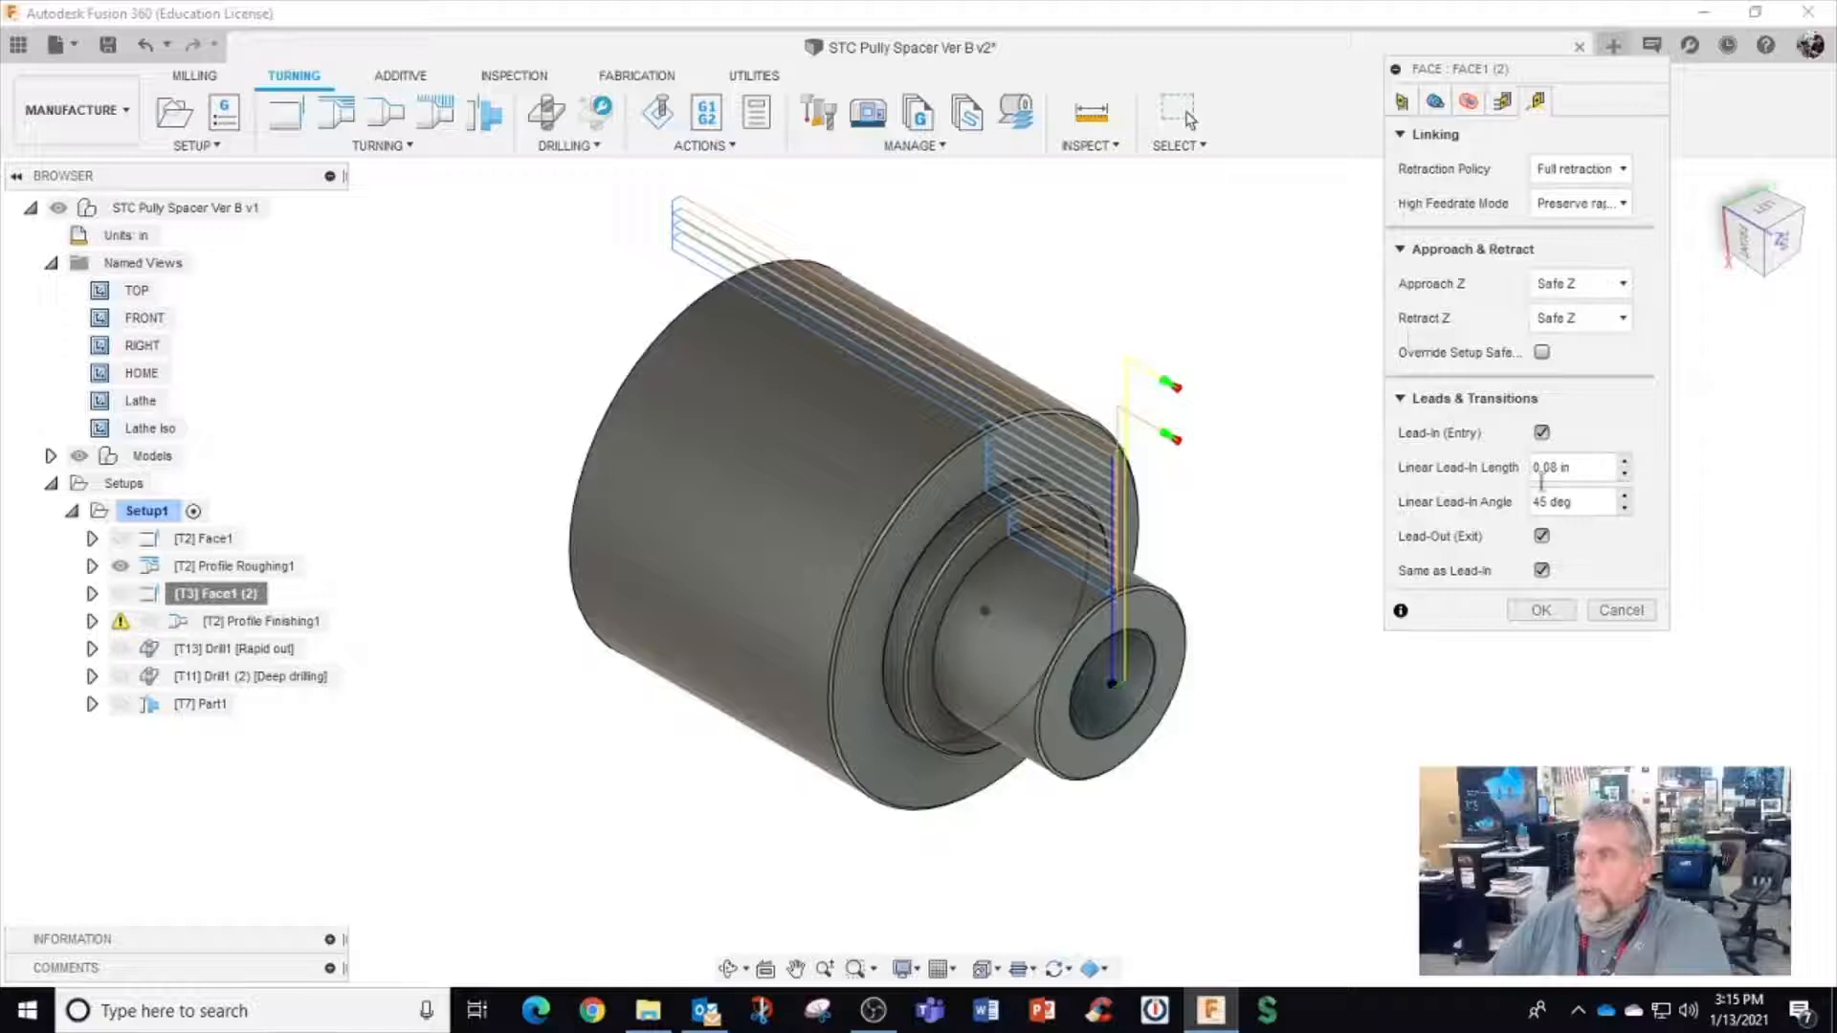
{"action": "left_click", "coordinate": [1541, 610]}
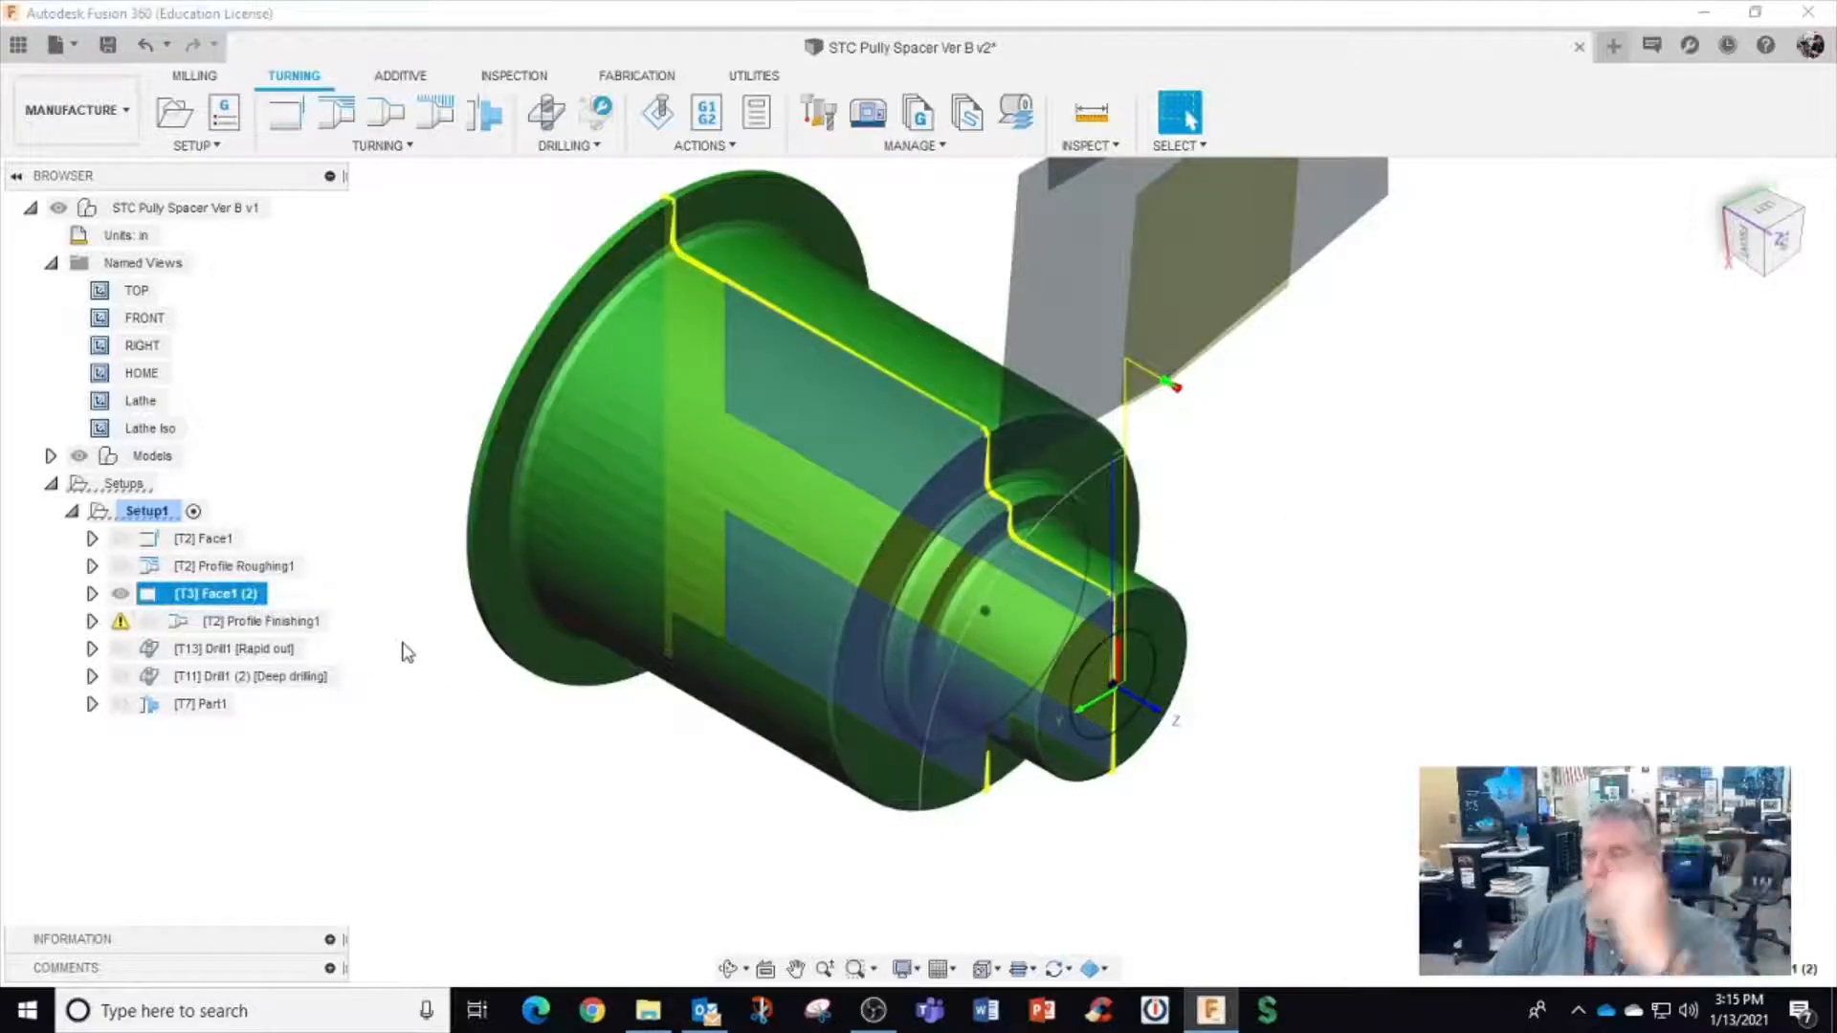
Read the warning log of the Profile Finishing1 operation and close it
{"action": "left_click_drag", "start_coordinate": [213, 622], "coordinate": [212, 634]}
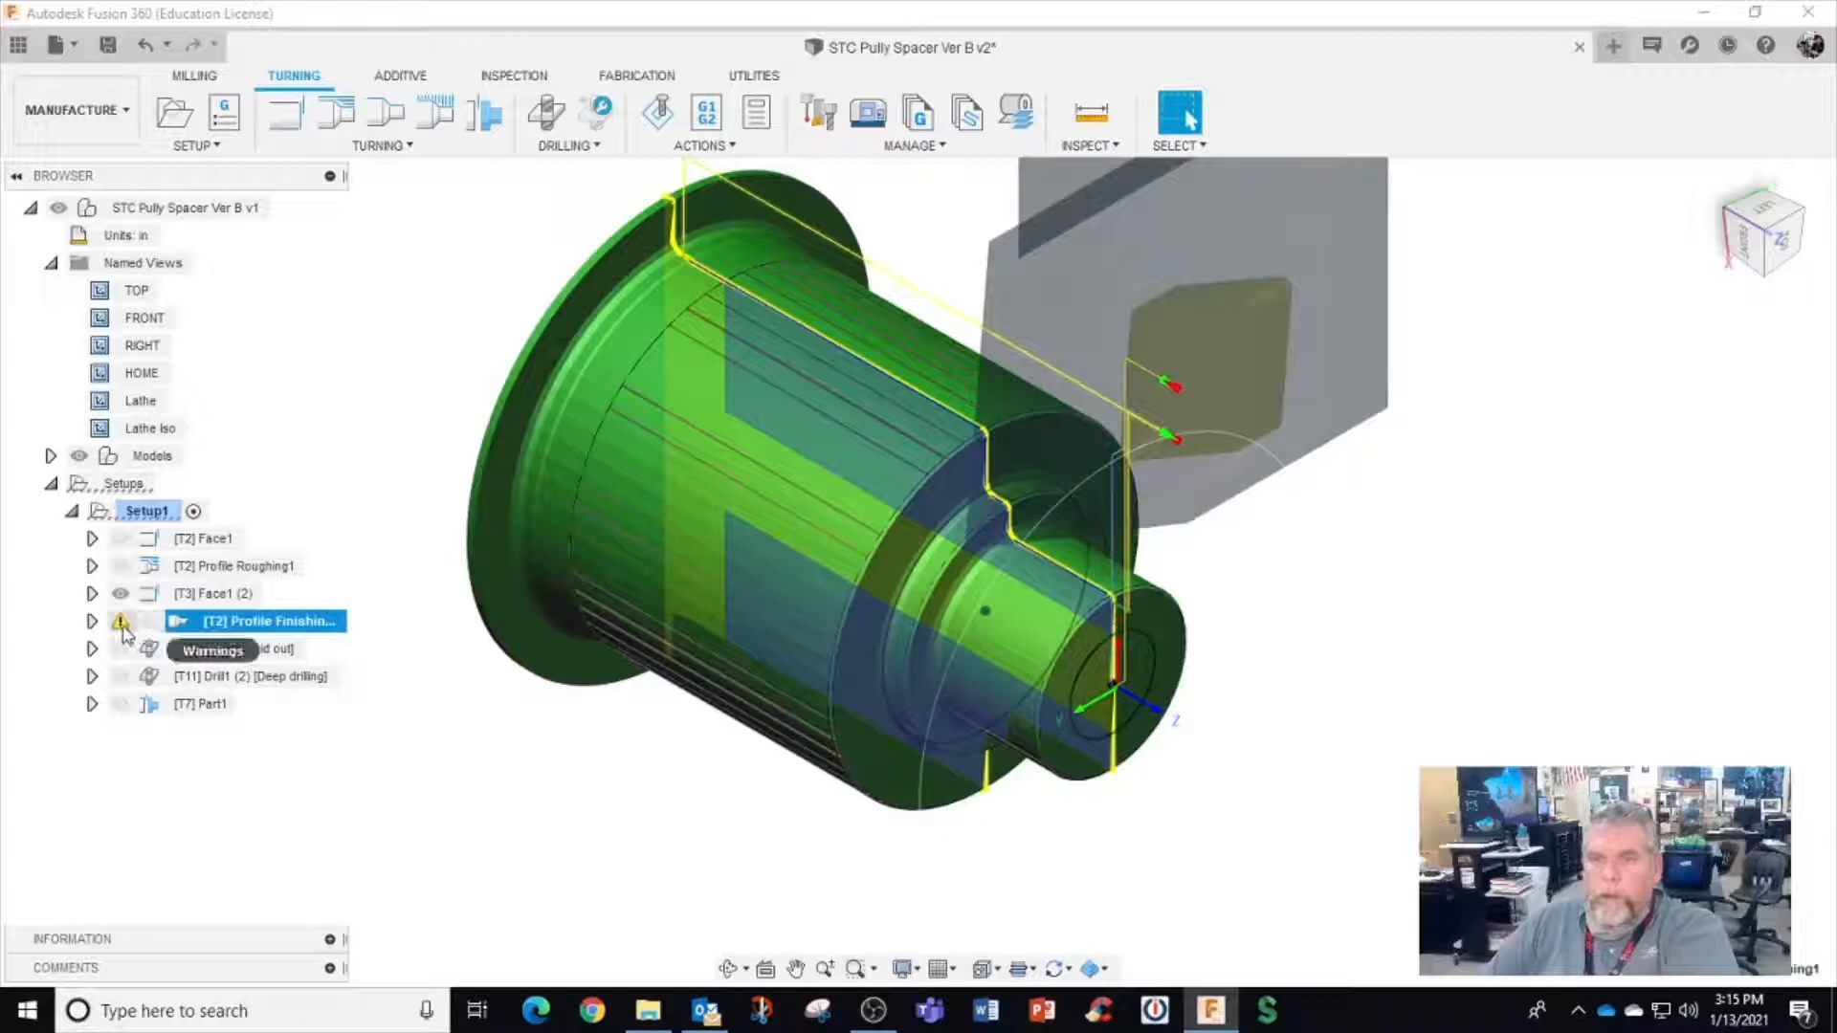
{"action": "left_click", "coordinate": [122, 625]}
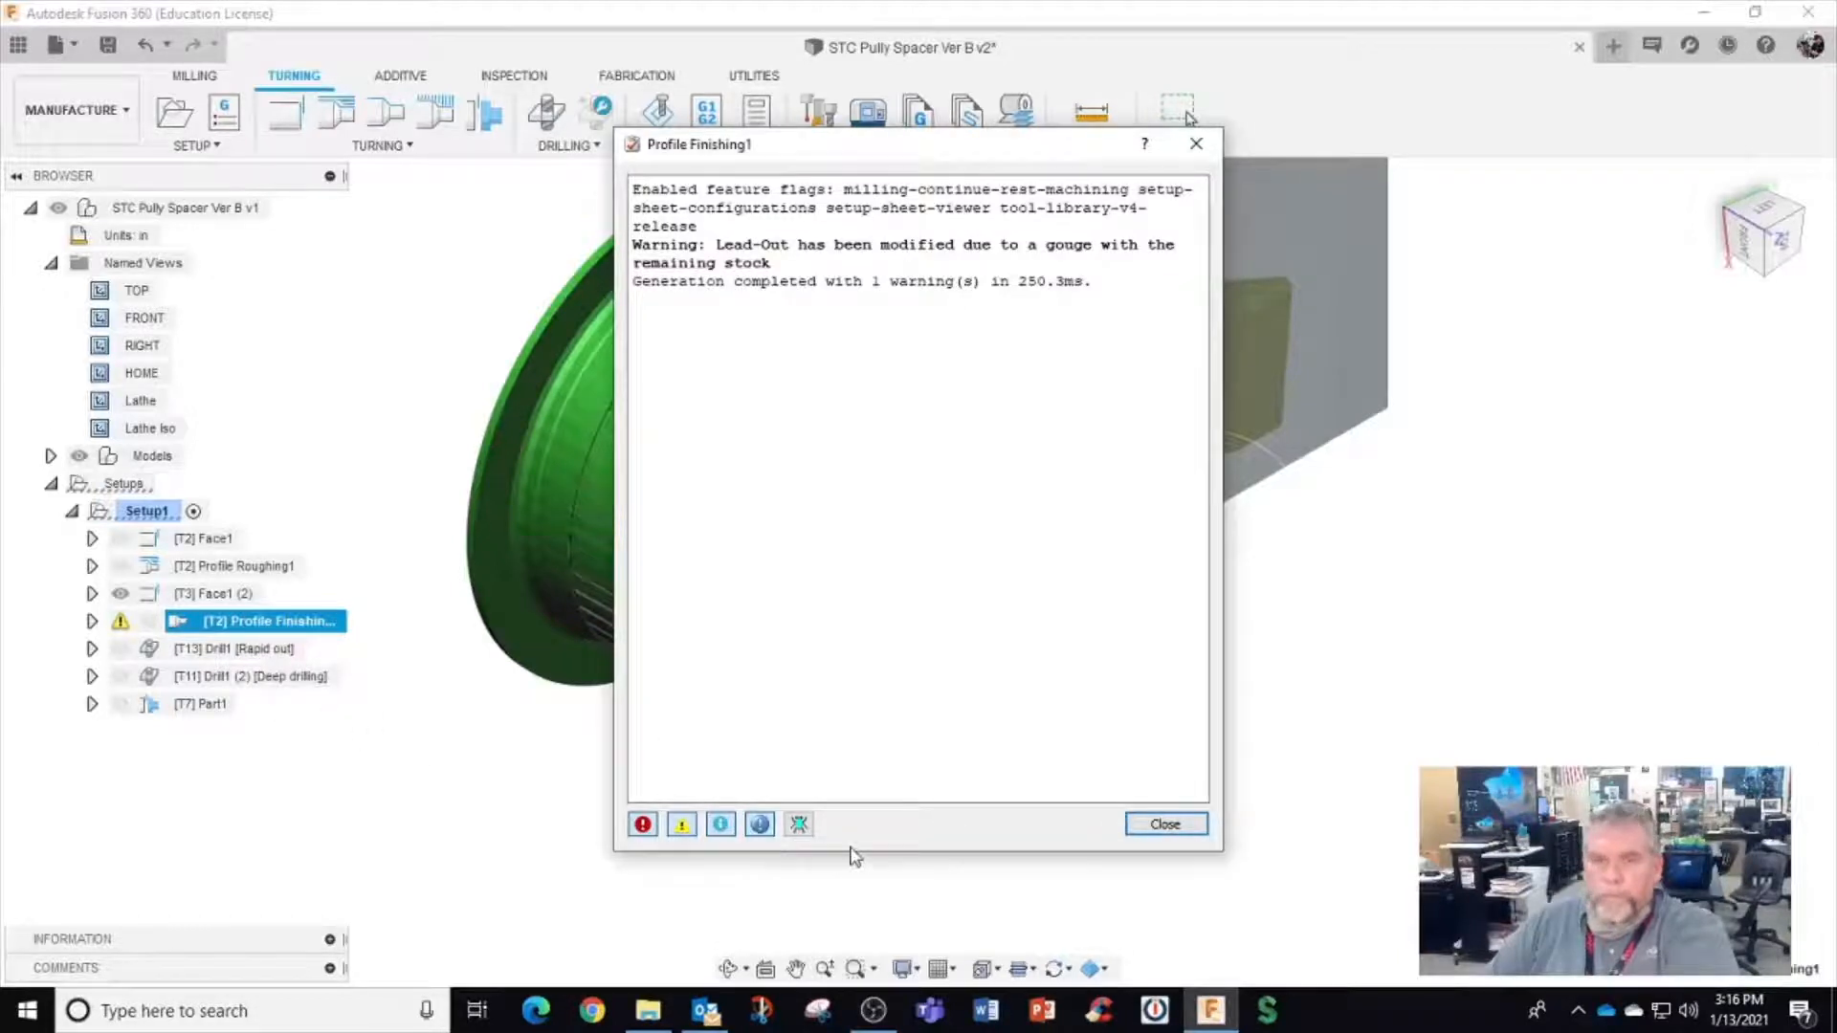
{"action": "left_click", "coordinate": [1166, 824]}
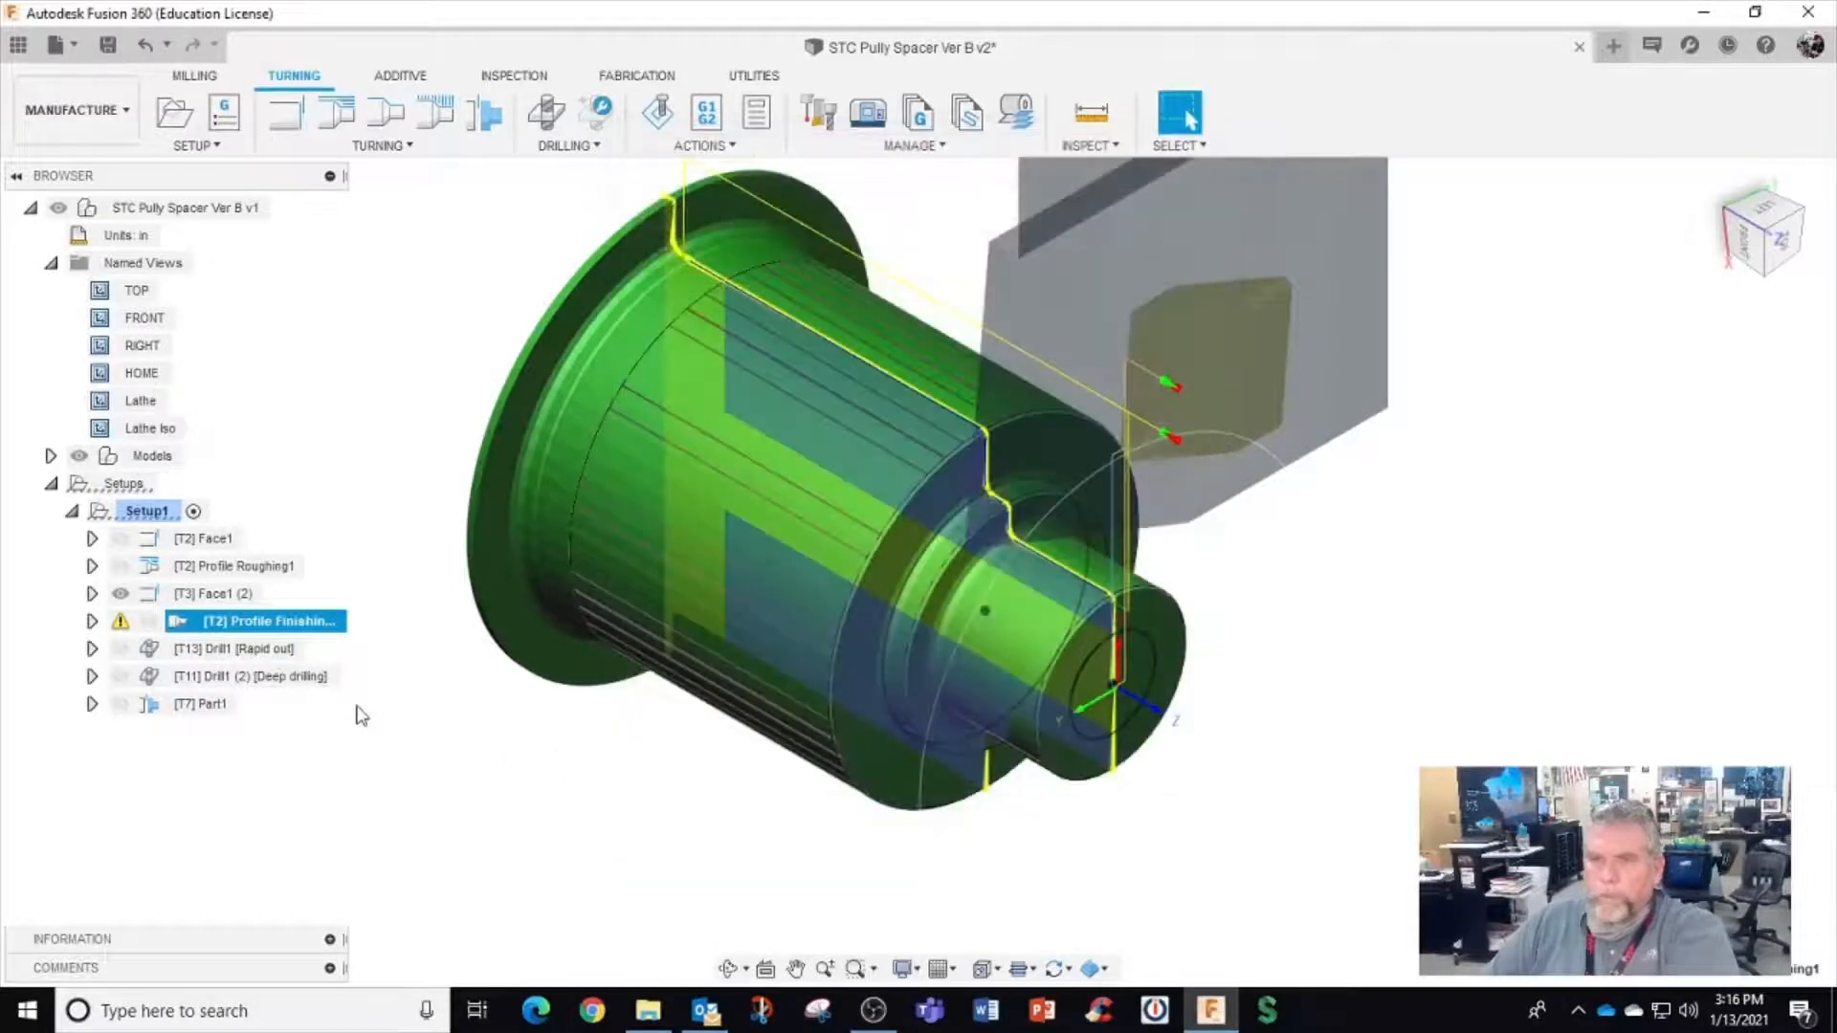
Open Profile Finishing1 for editing and switch its tool to 3 - VNMG (VNMG 431 - 35 Deg)
{"action": "right_click", "coordinate": [265, 627]}
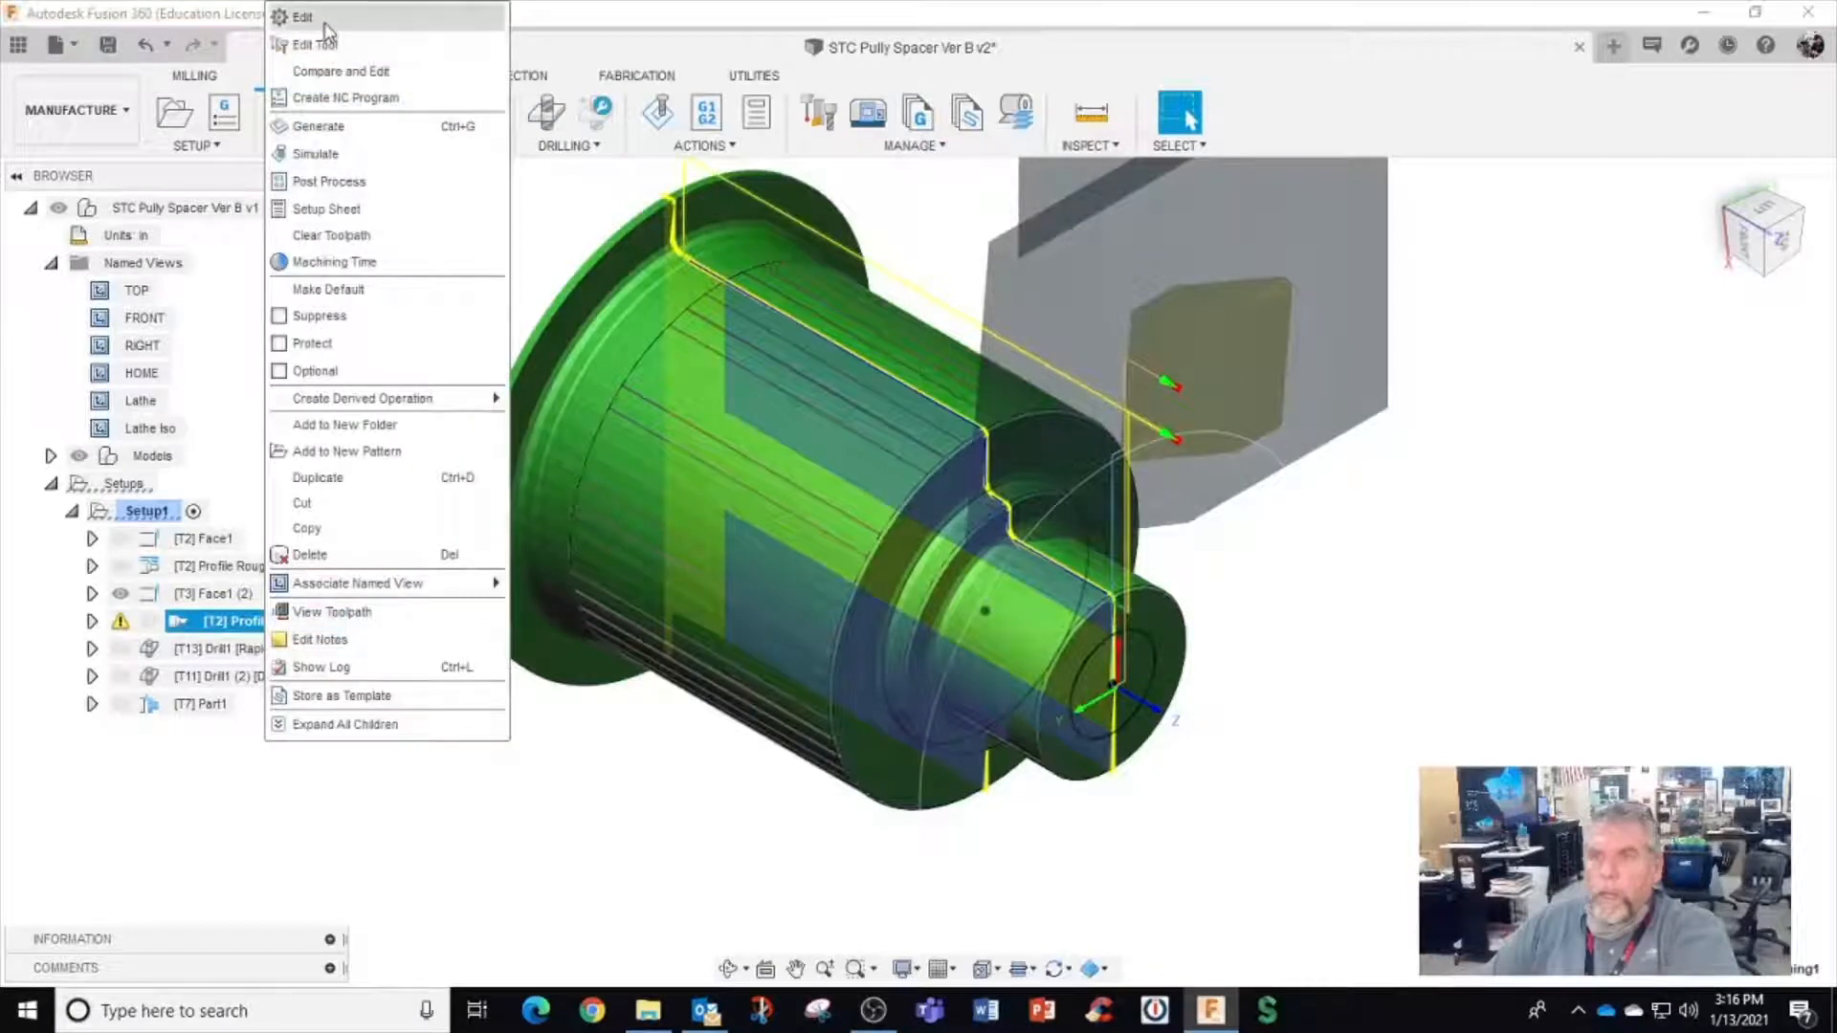
{"action": "left_click", "coordinate": [287, 16]}
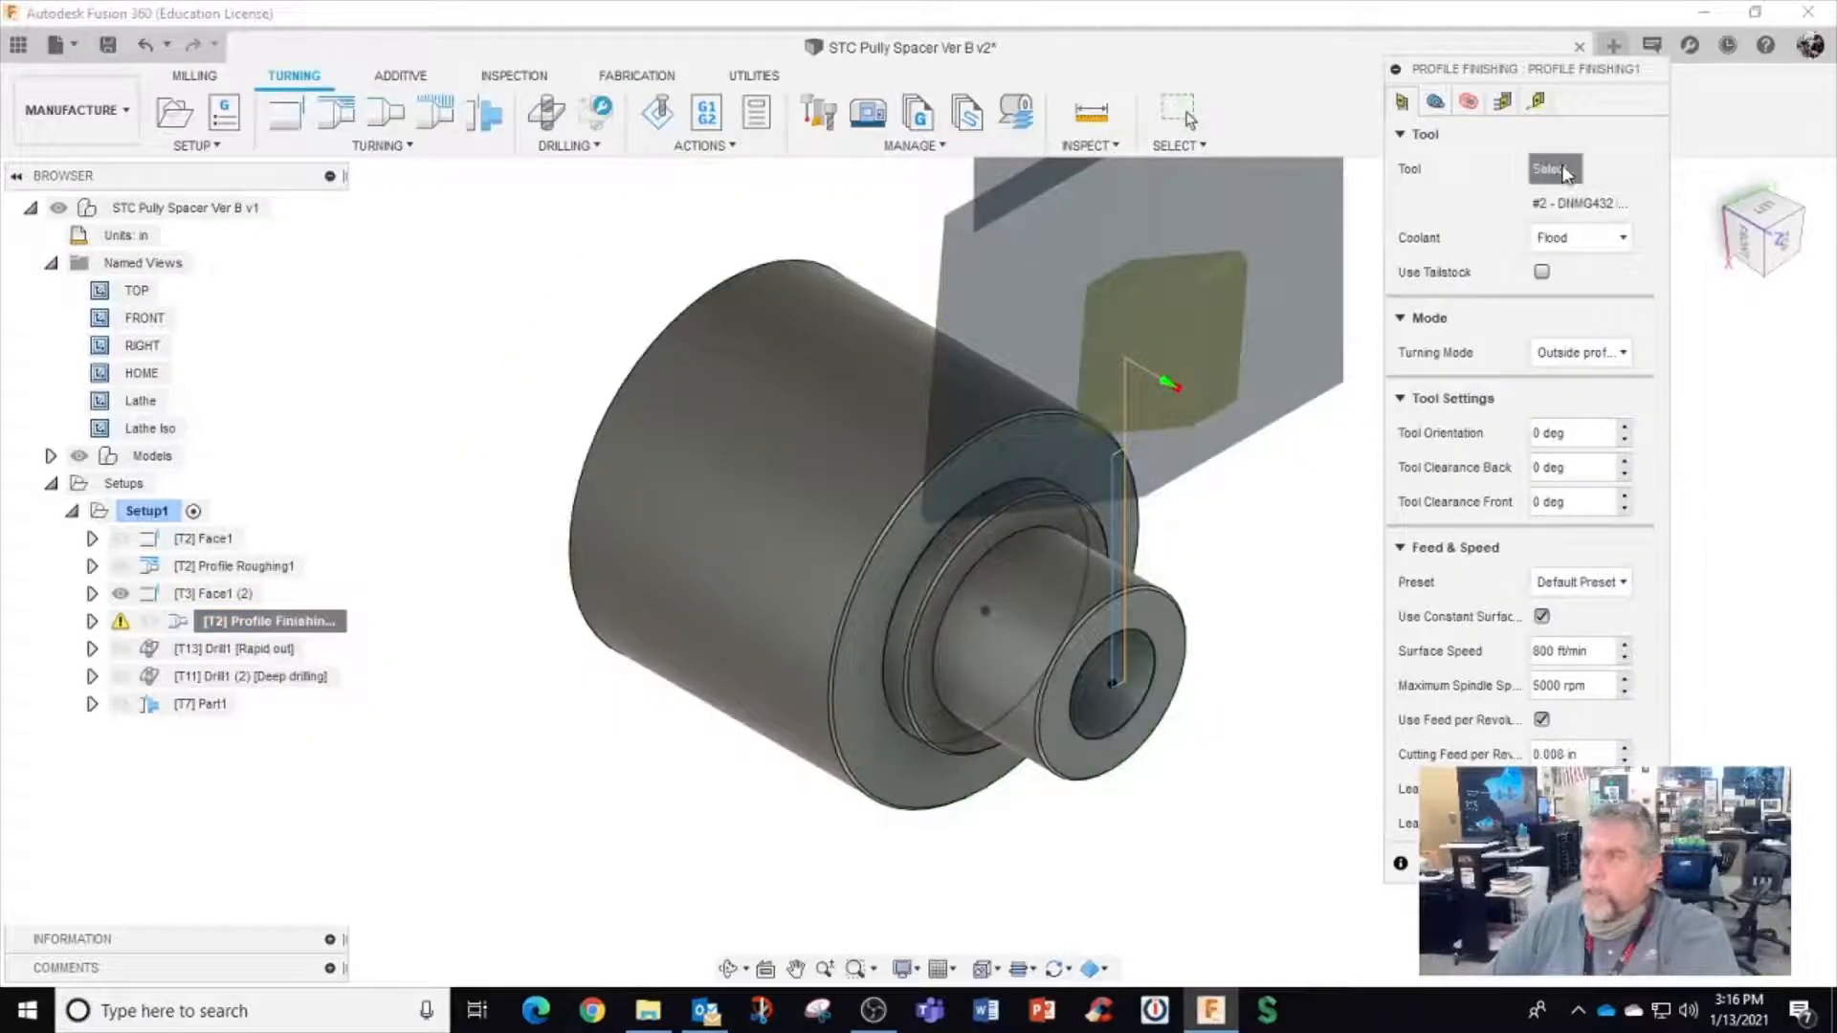
{"action": "left_click", "coordinate": [1554, 169]}
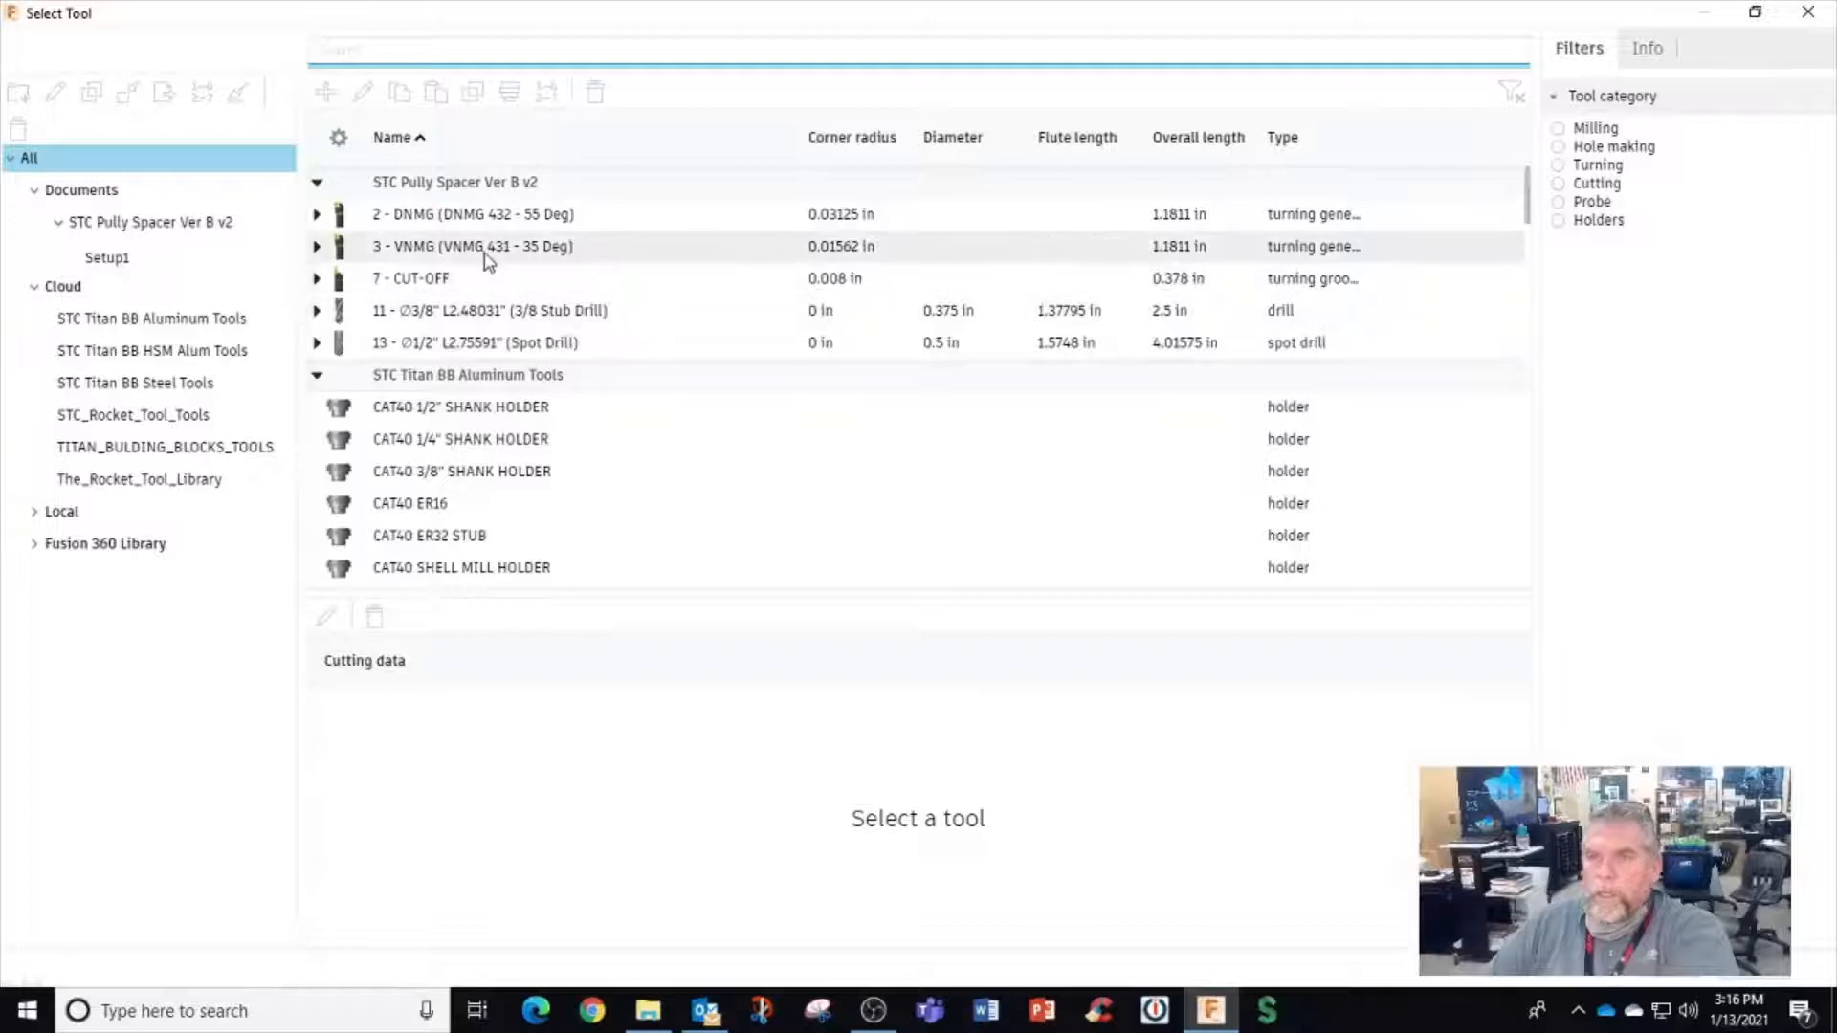
{"action": "left_click", "coordinate": [488, 253]}
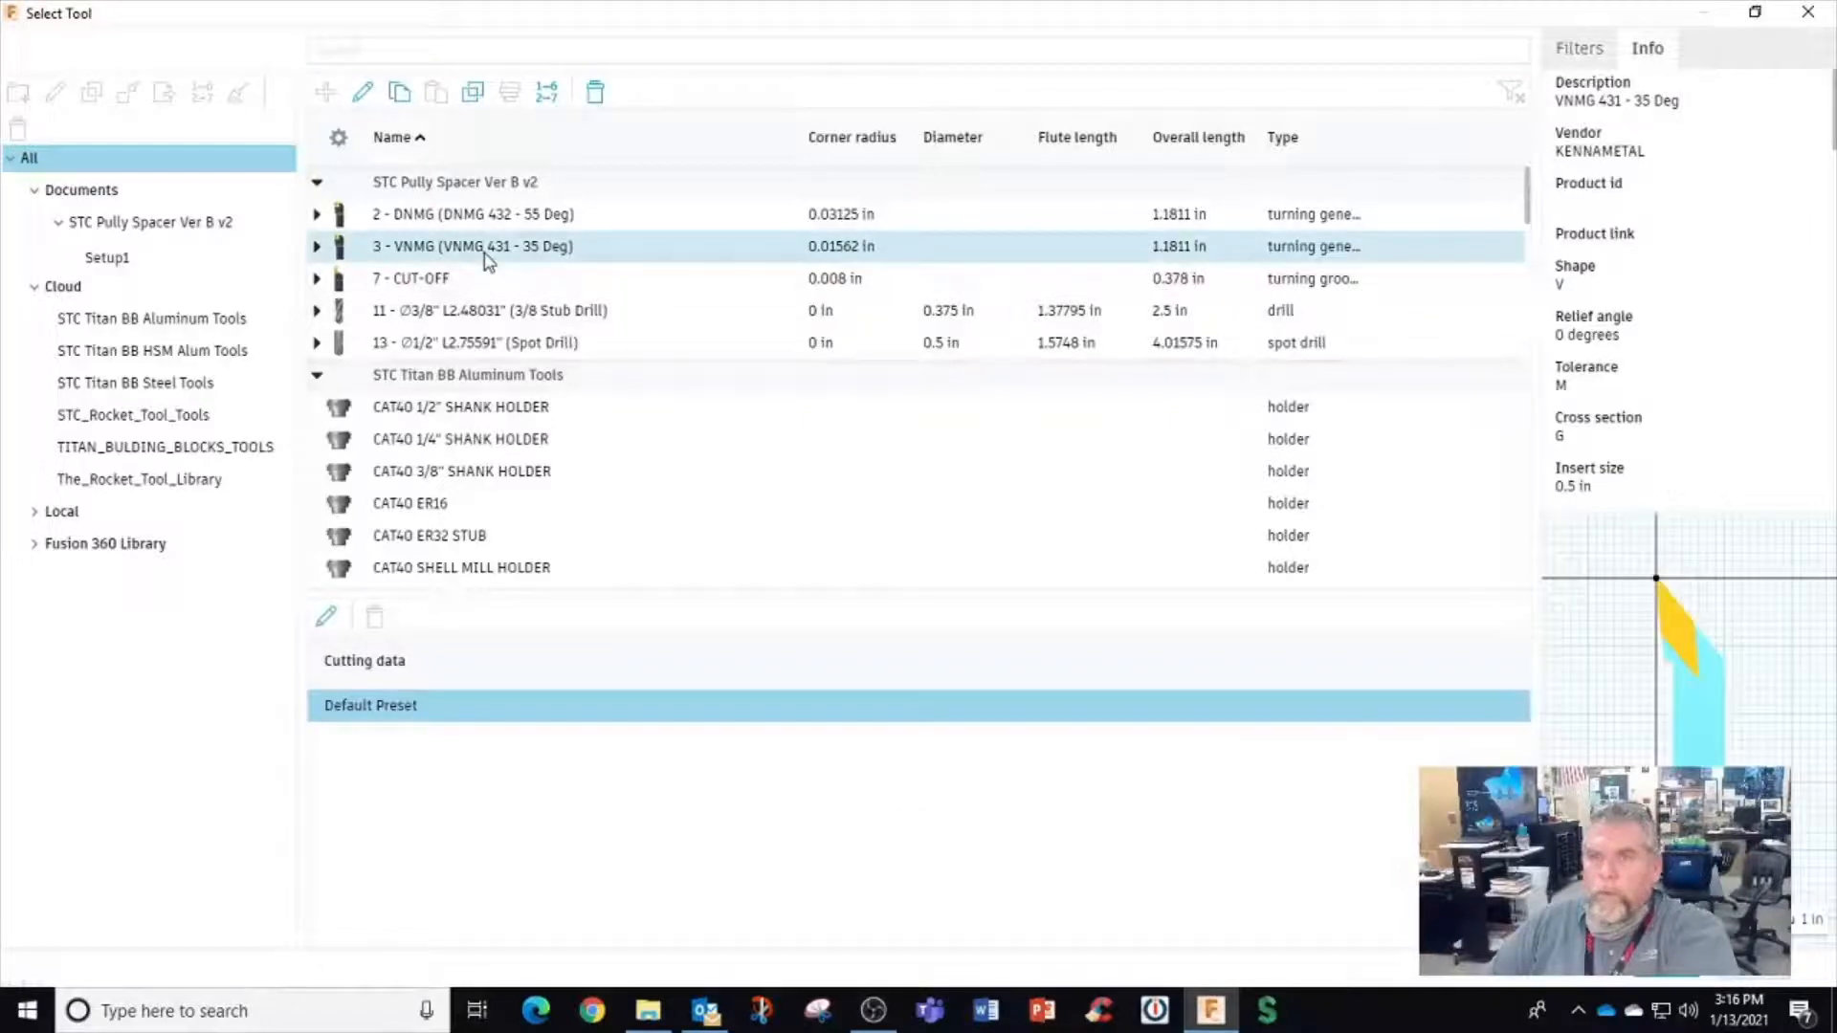
{"action": "left_click", "coordinate": [135, 257]}
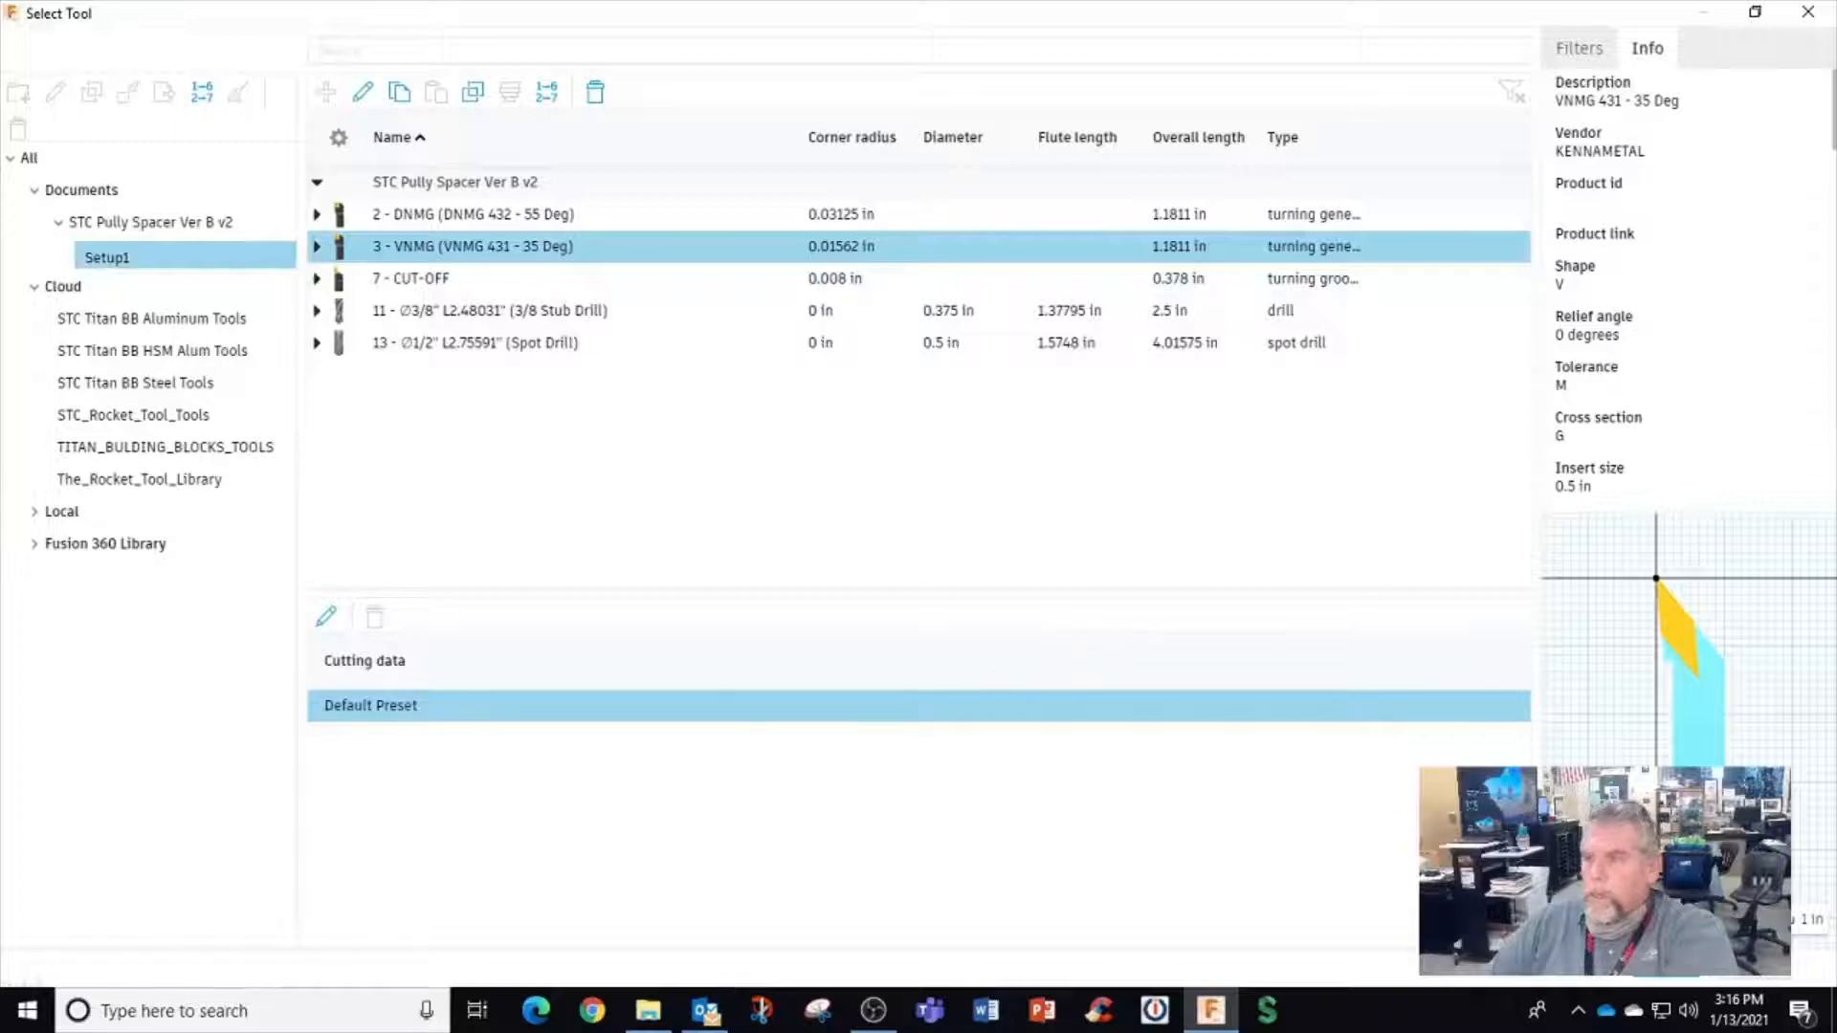
{"action": "left_click", "coordinate": [1665, 971]}
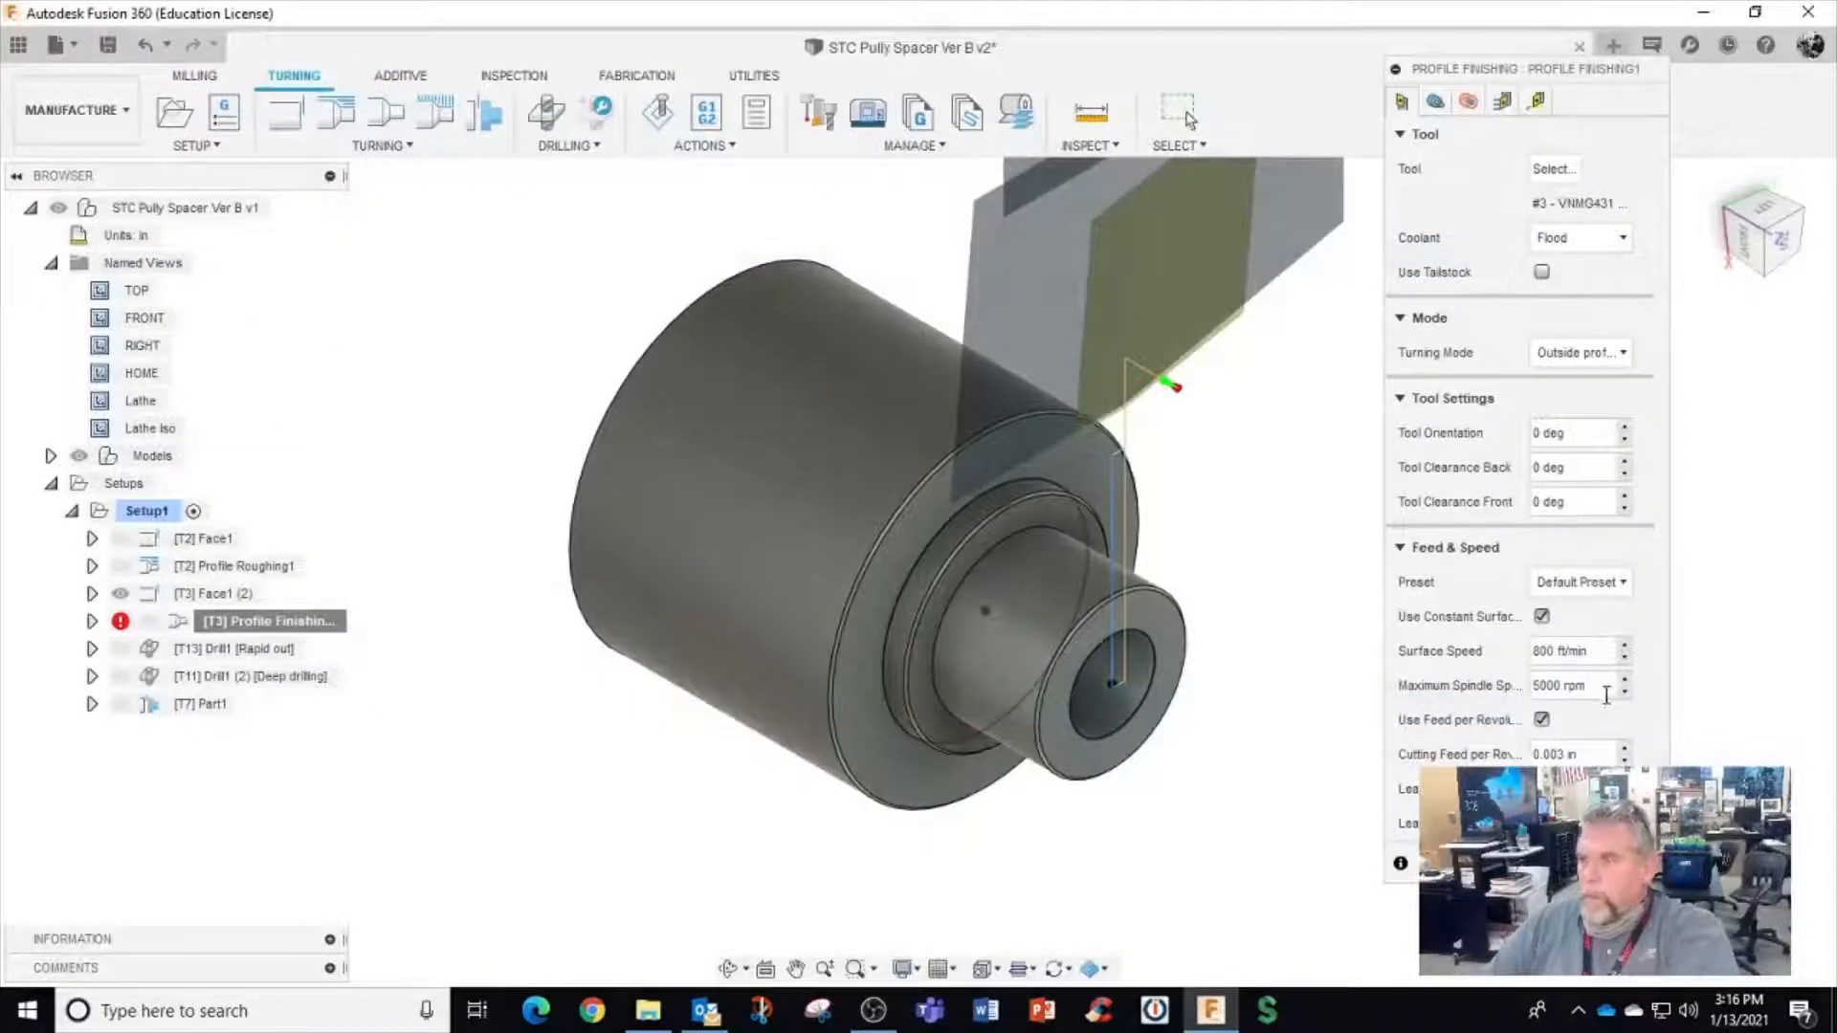
Set Profile Finishing1's maximum spindle speed to 4000 rpm and make that value the default
{"action": "left_click_drag", "start_coordinate": [1589, 685], "coordinate": [1429, 694]}
{"action": "type", "text": "6"}
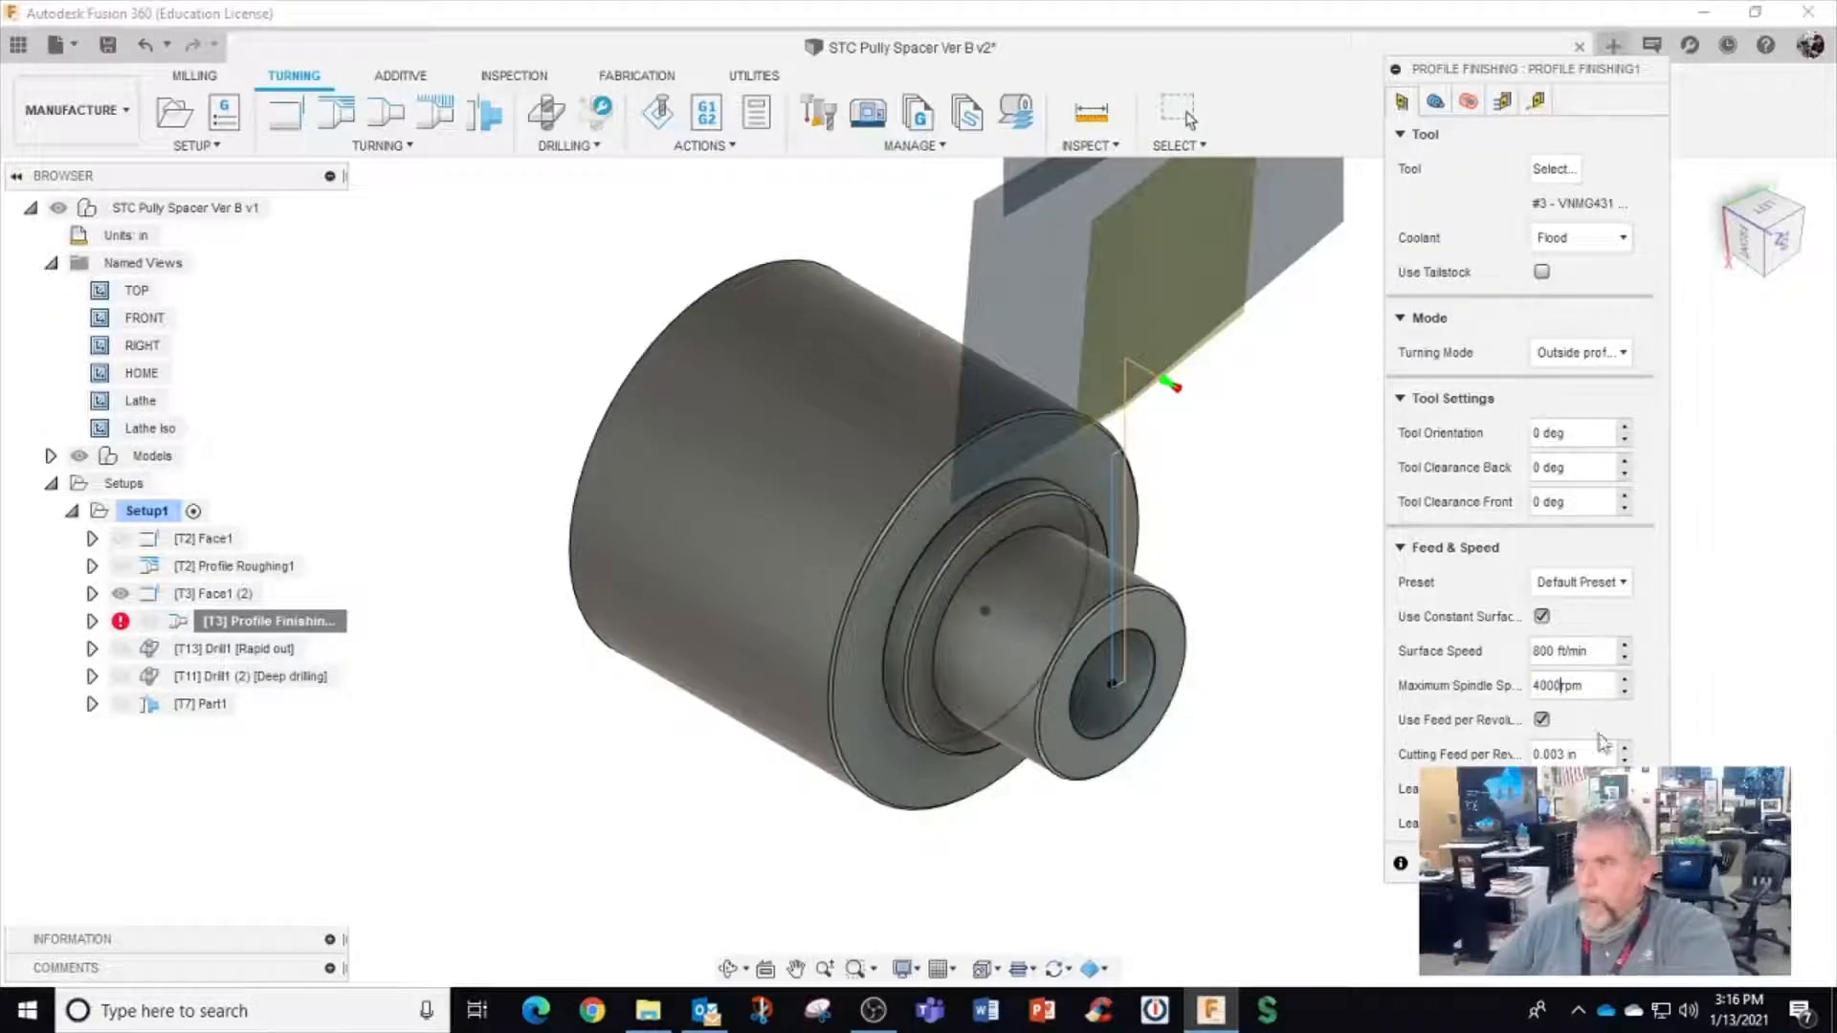
{"action": "right_click", "coordinate": [1581, 686]}
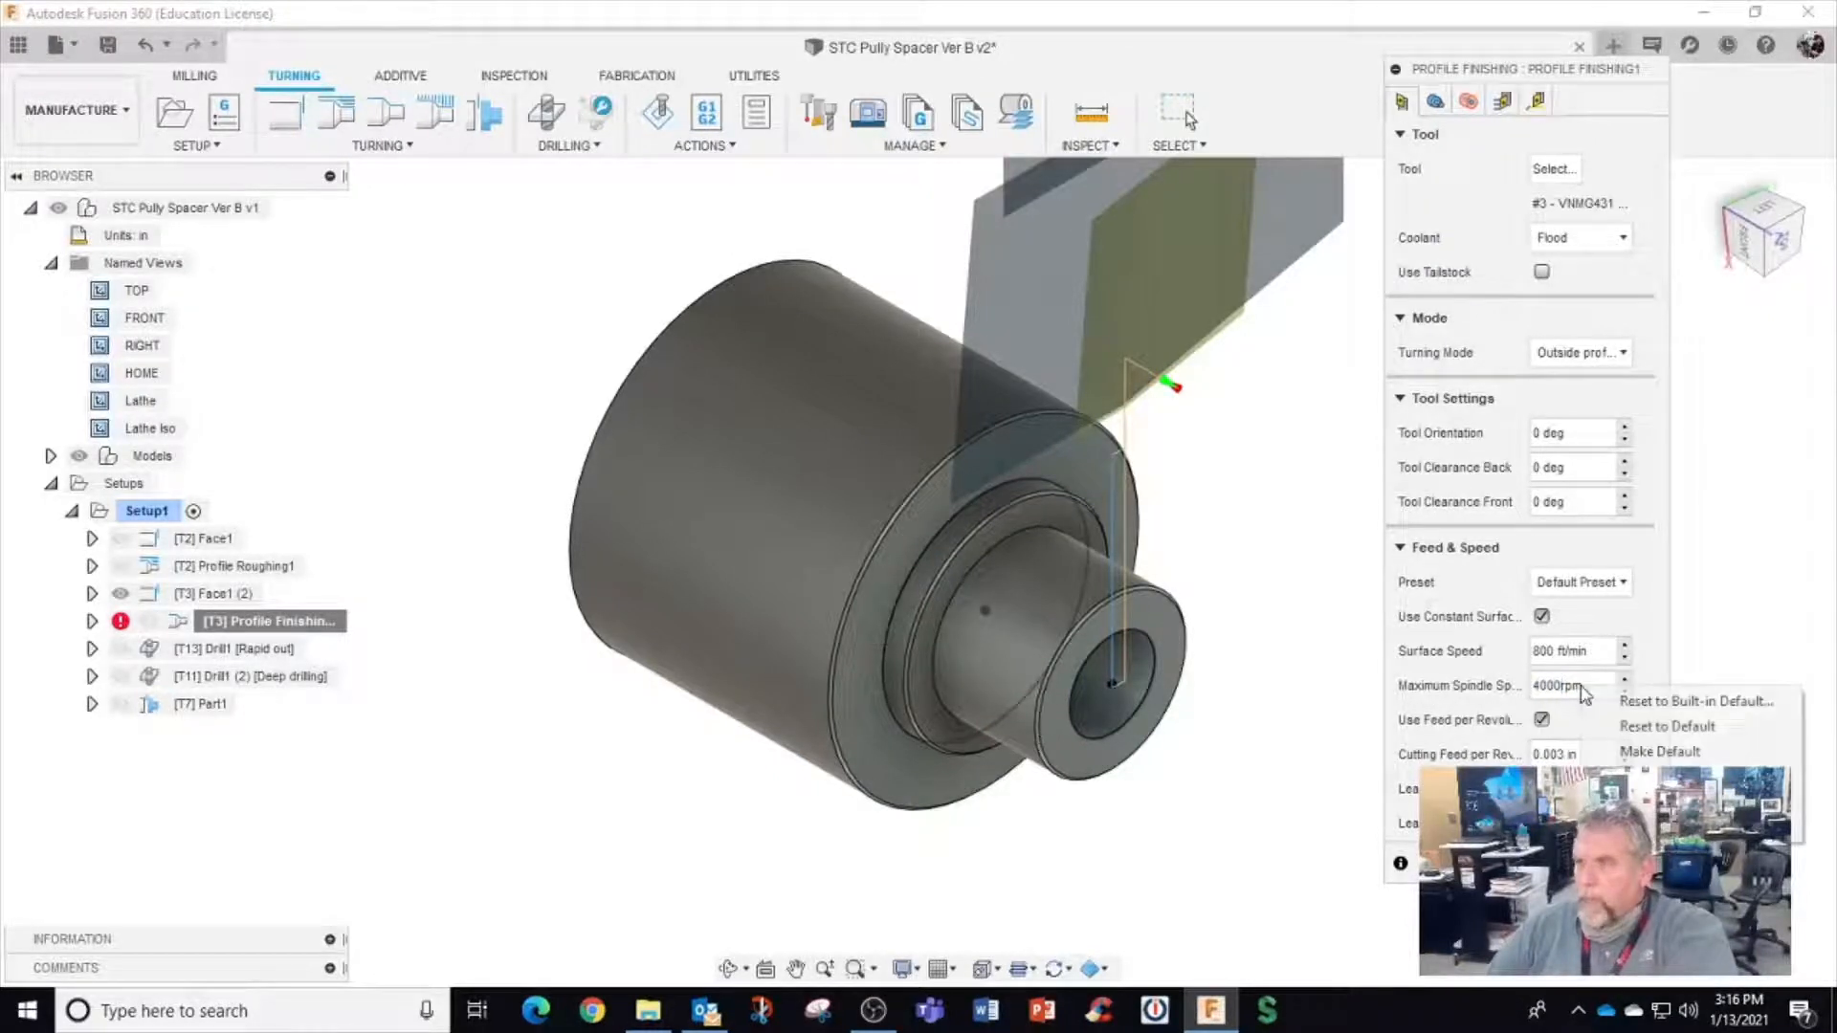
{"action": "left_click", "coordinate": [1647, 753]}
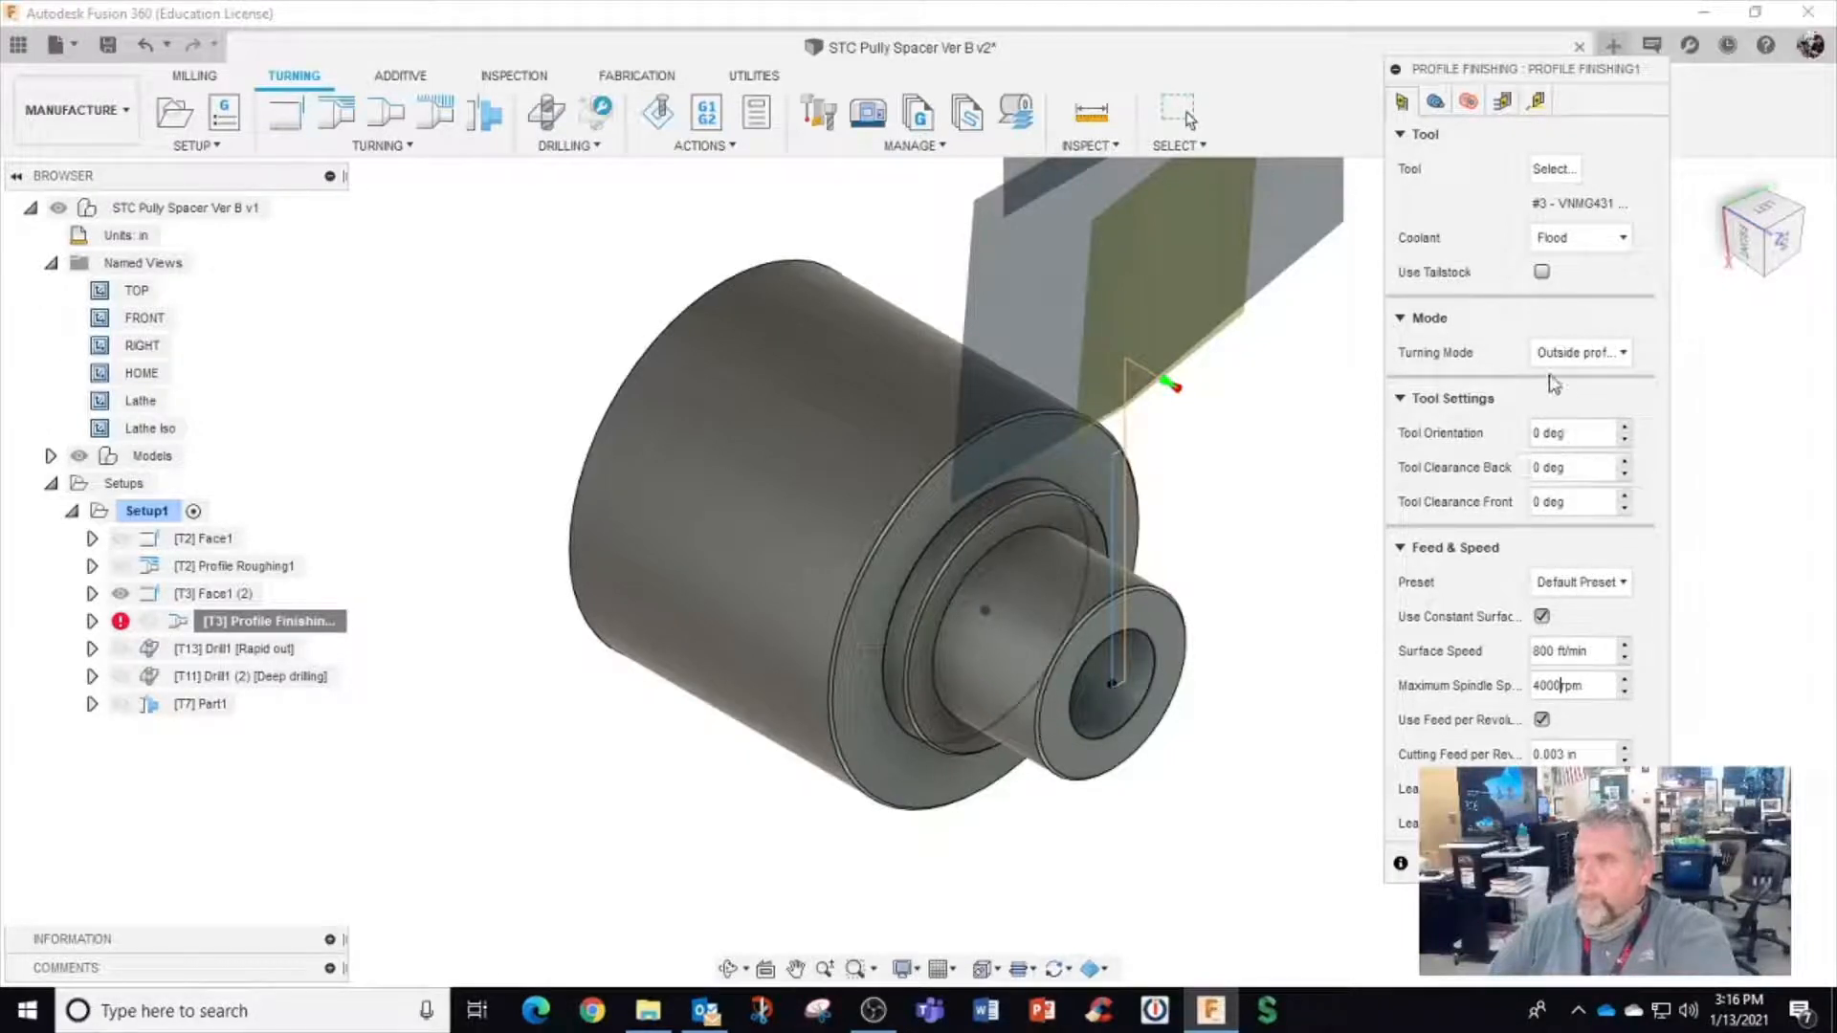
Review Profile Finishing1's front and back geometry modes and offsets, and its clearance, outer and inner radius settings
{"action": "left_click", "coordinate": [1435, 103]}
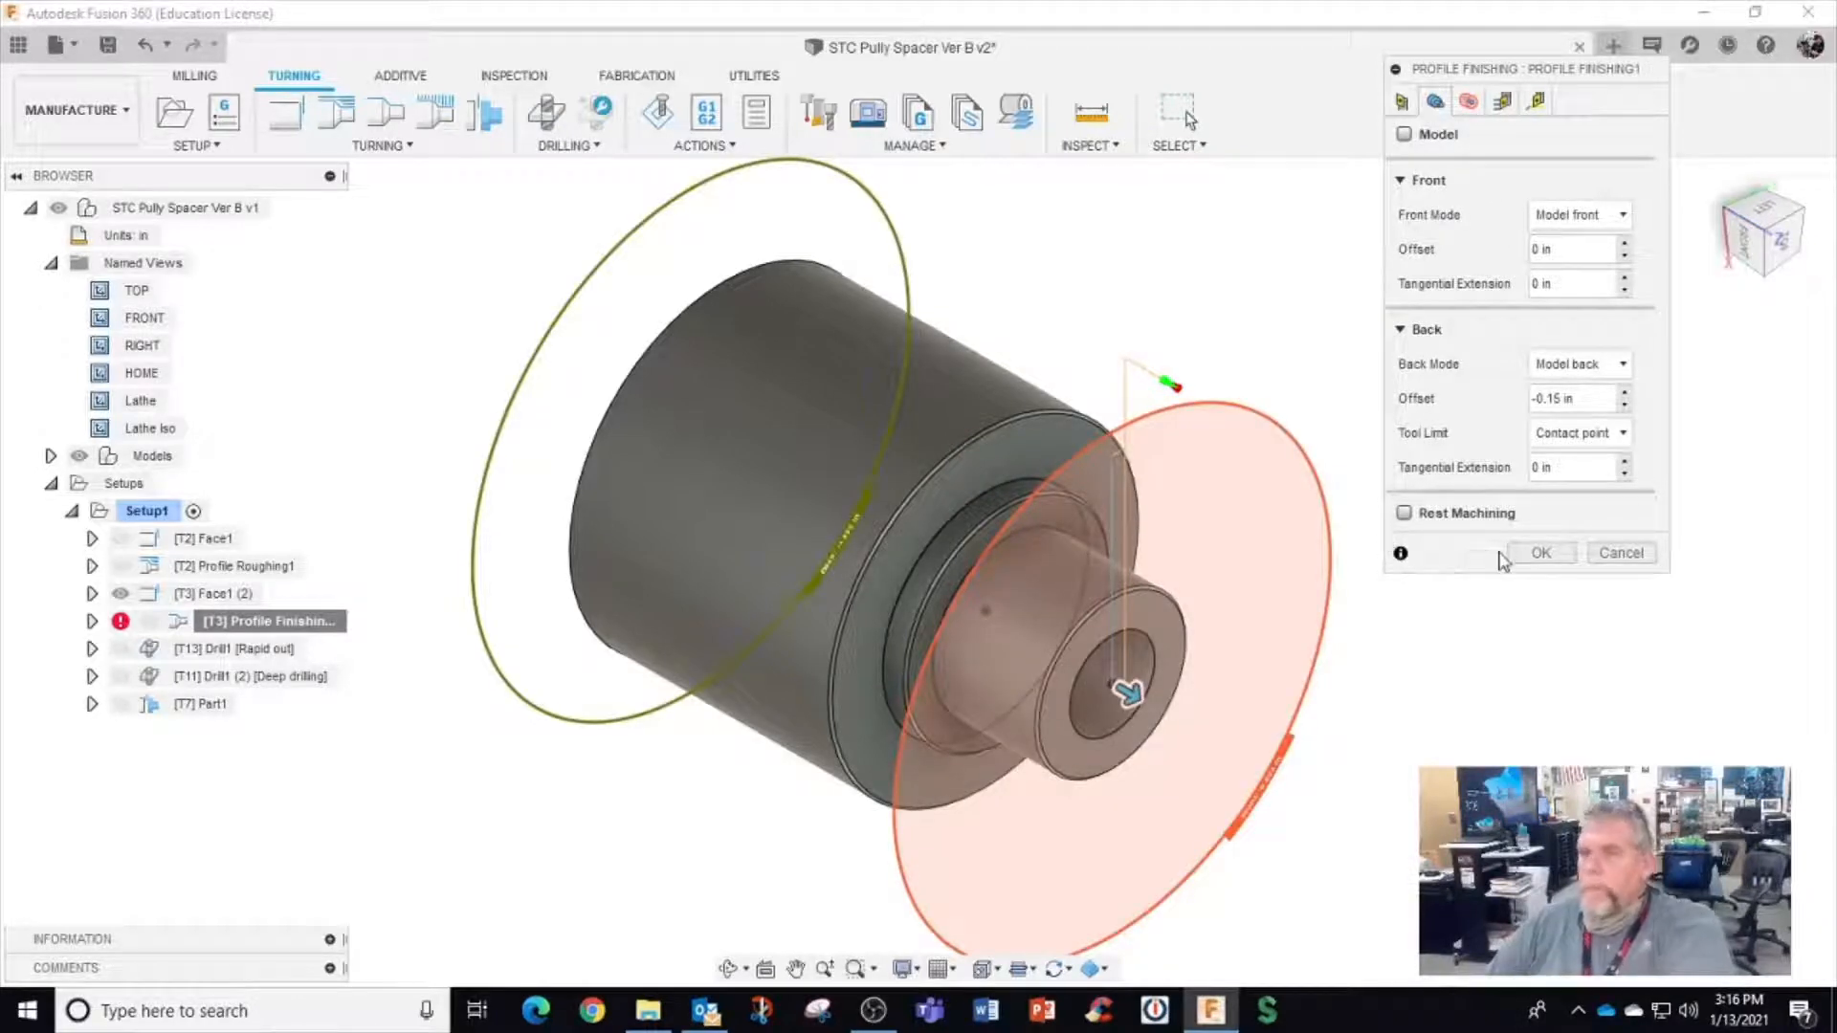
{"action": "mouse_move", "coordinate": [117, 636]}
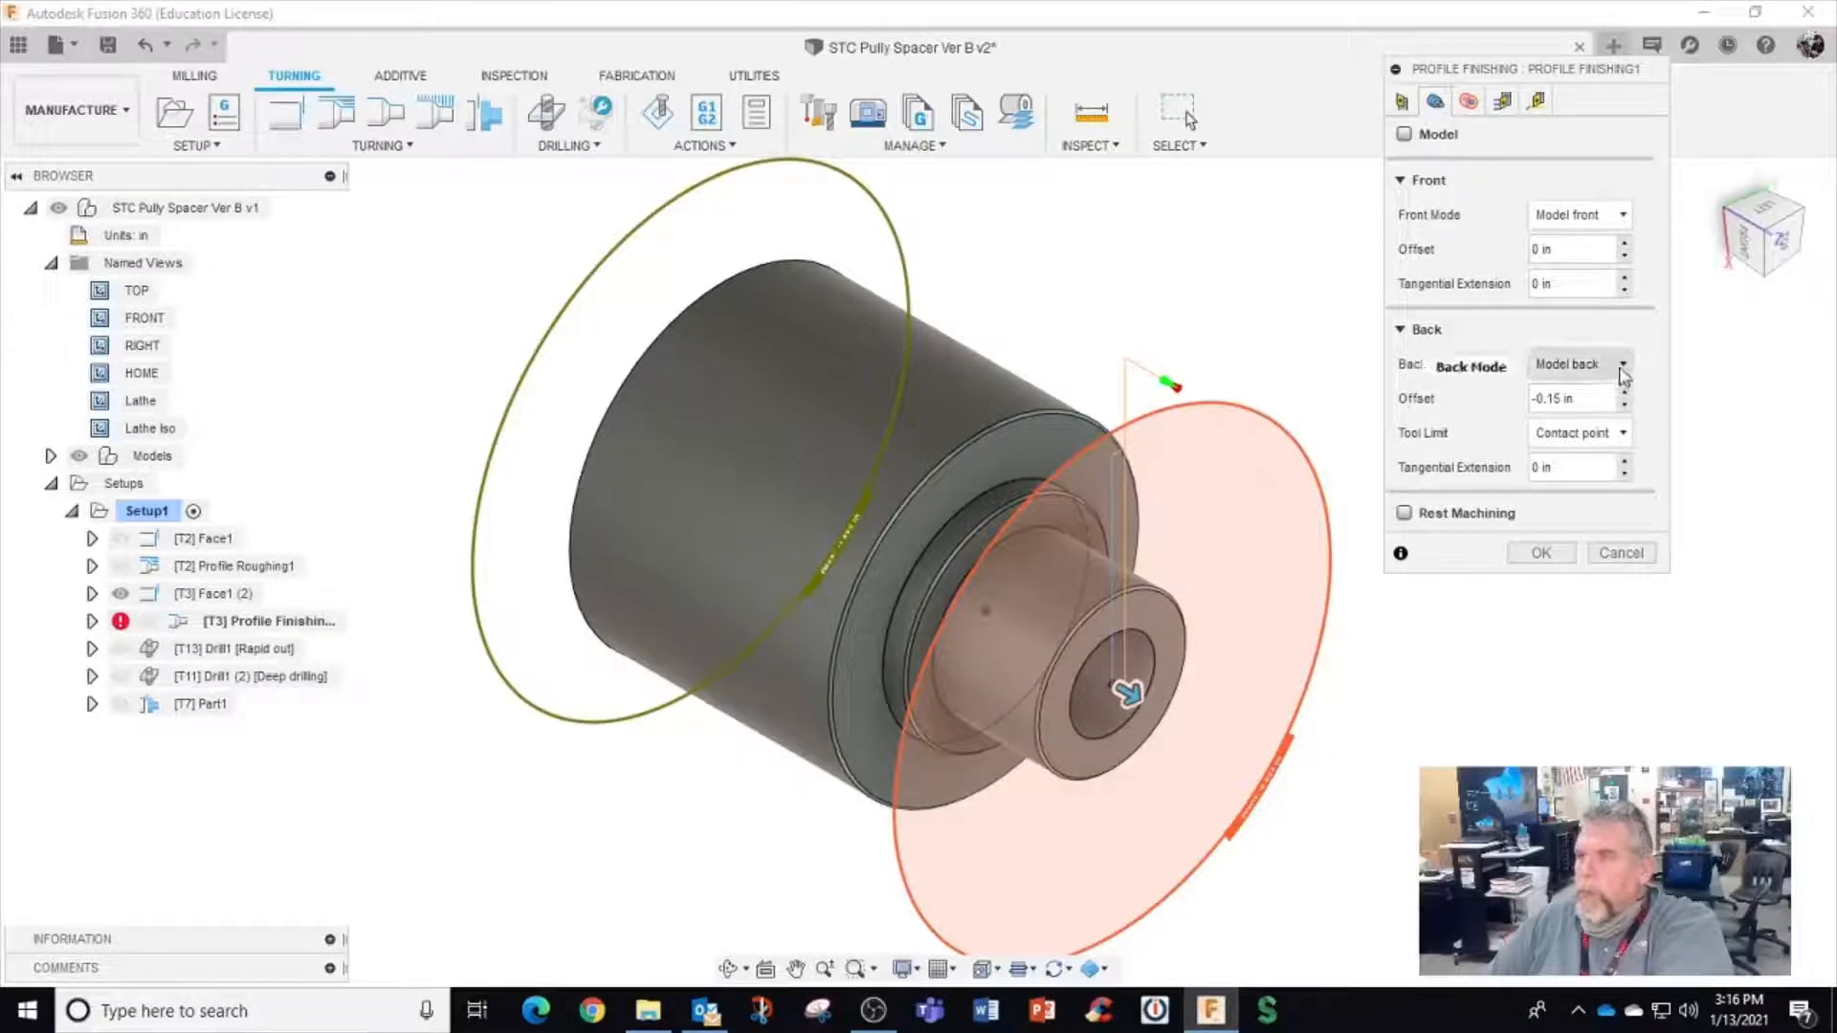
{"action": "mouse_move", "coordinate": [1623, 375]}
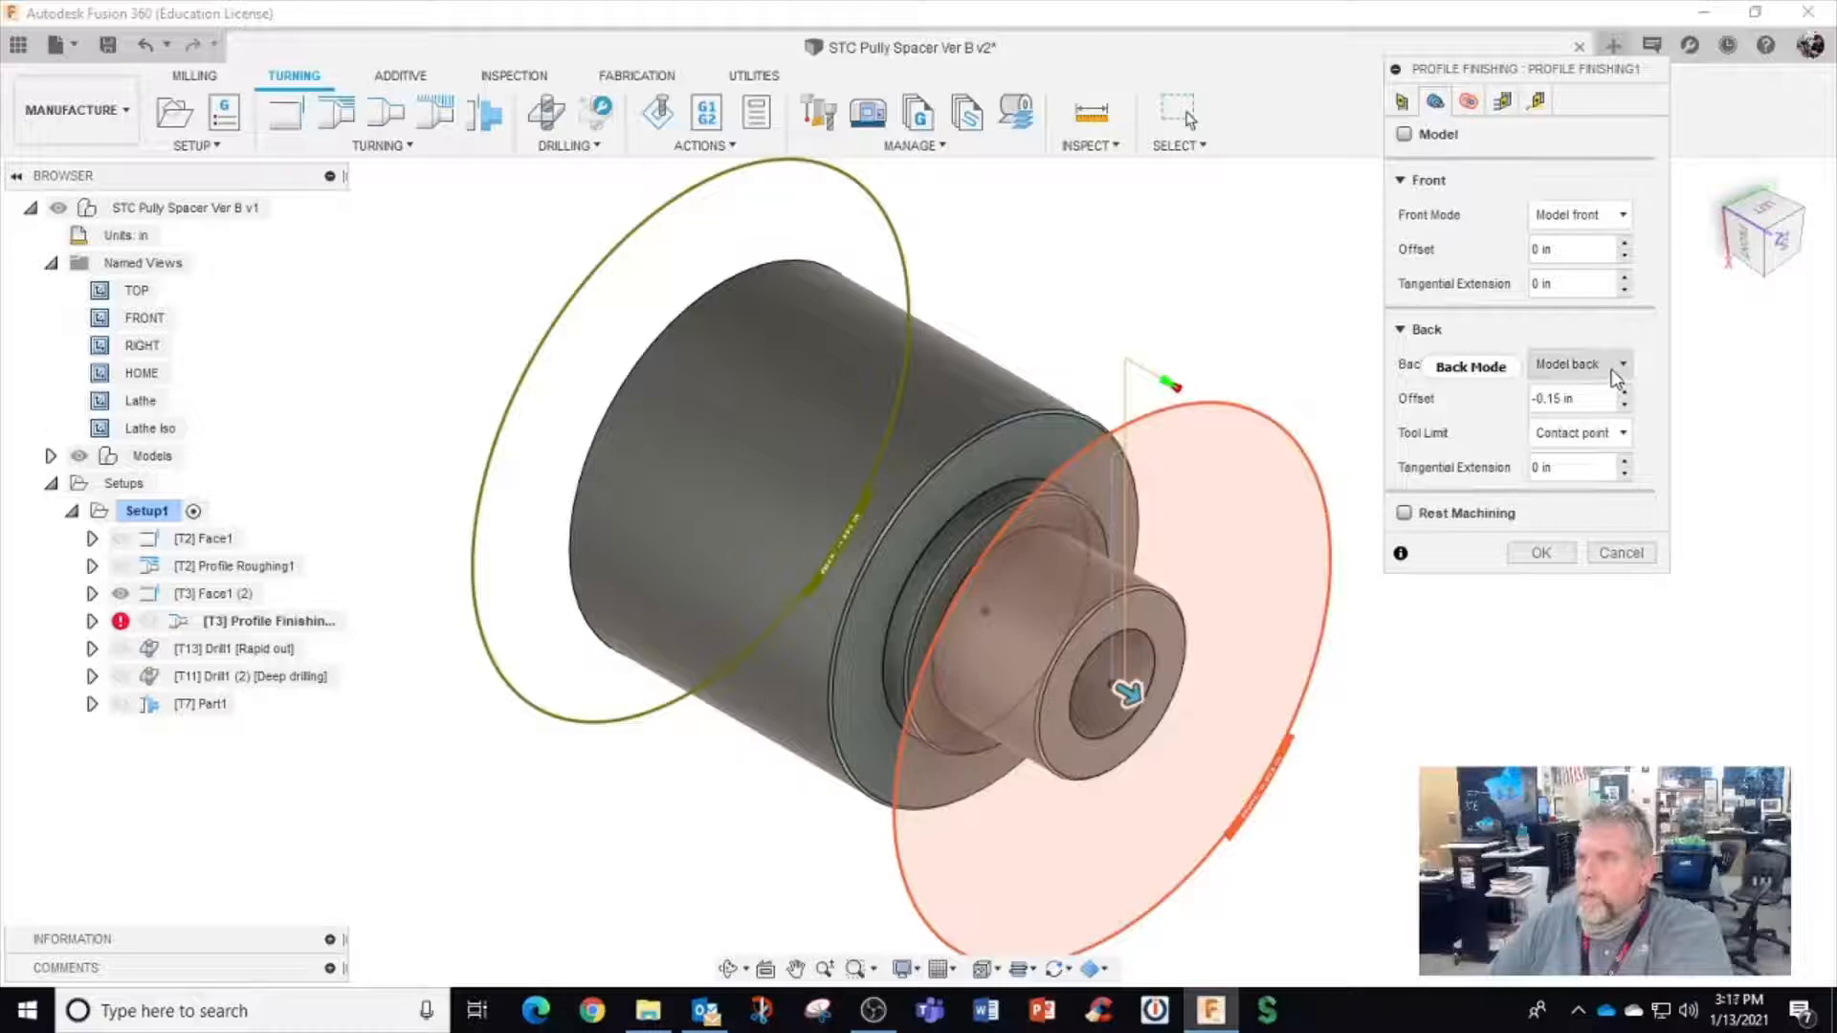
{"action": "left_click", "coordinate": [1616, 376]}
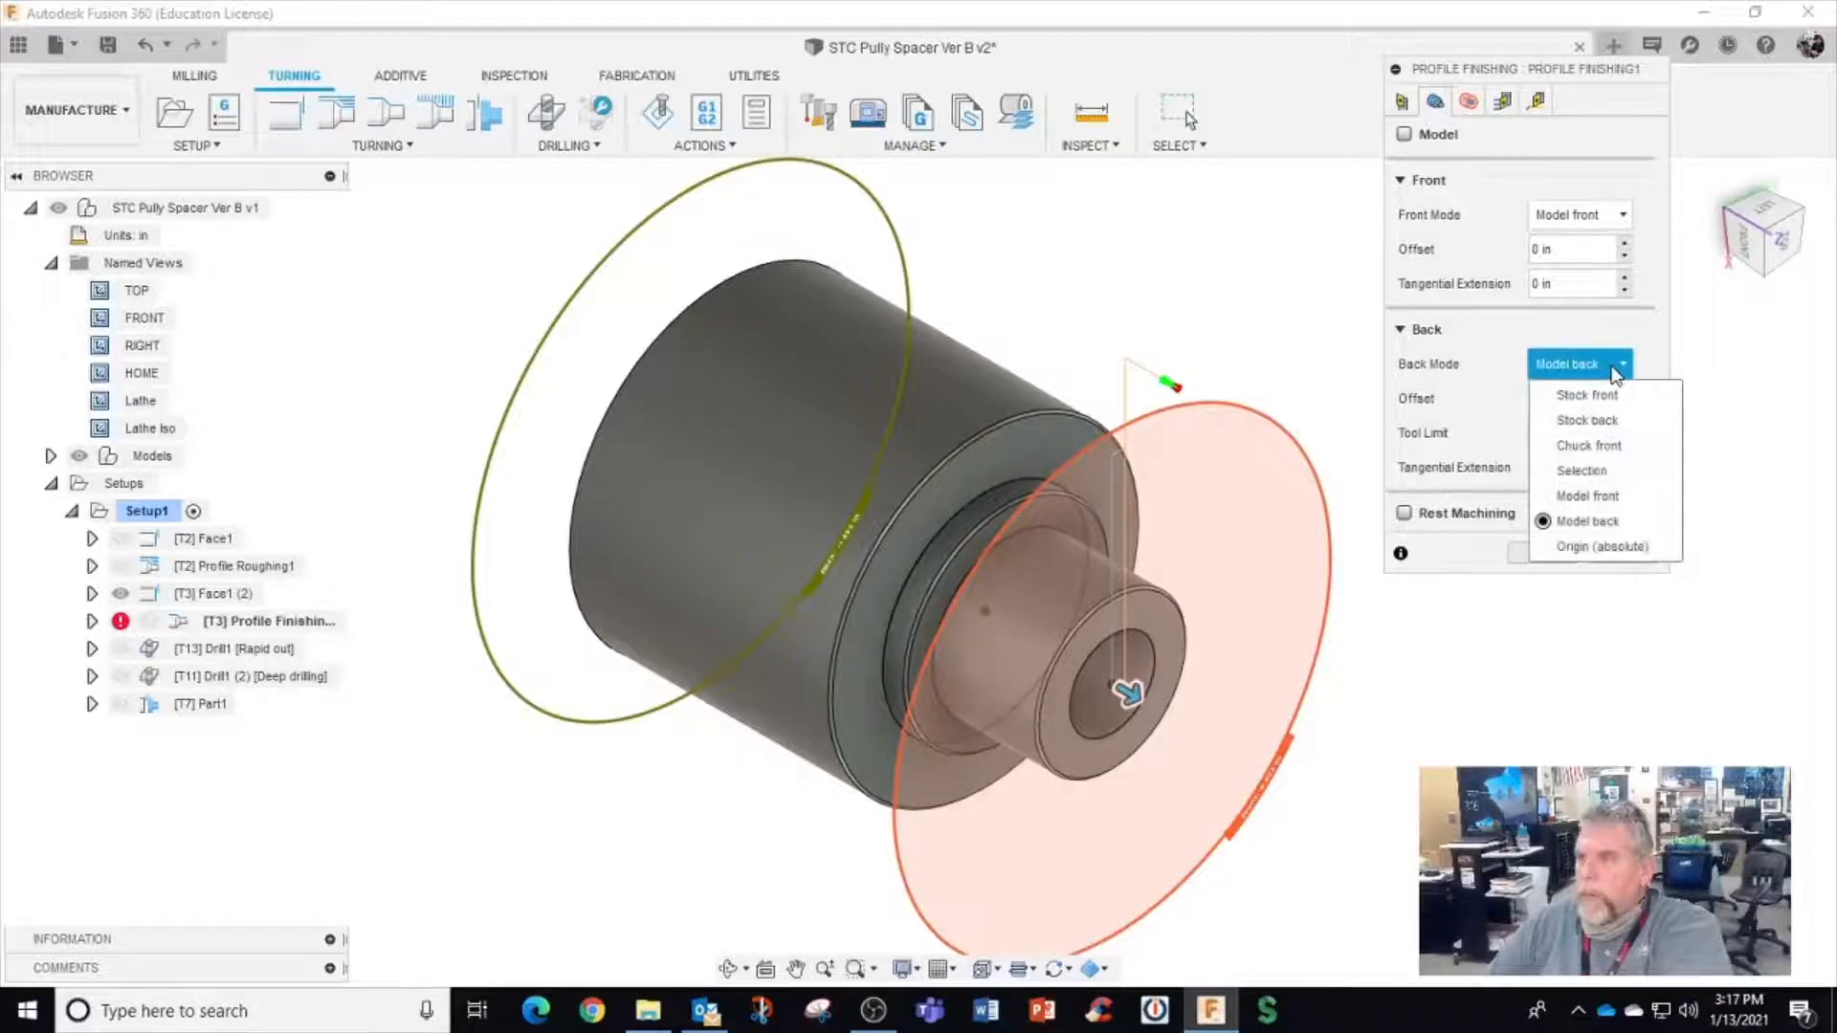
{"action": "left_click", "coordinate": [1611, 218]}
{"action": "left_click", "coordinate": [1611, 220]}
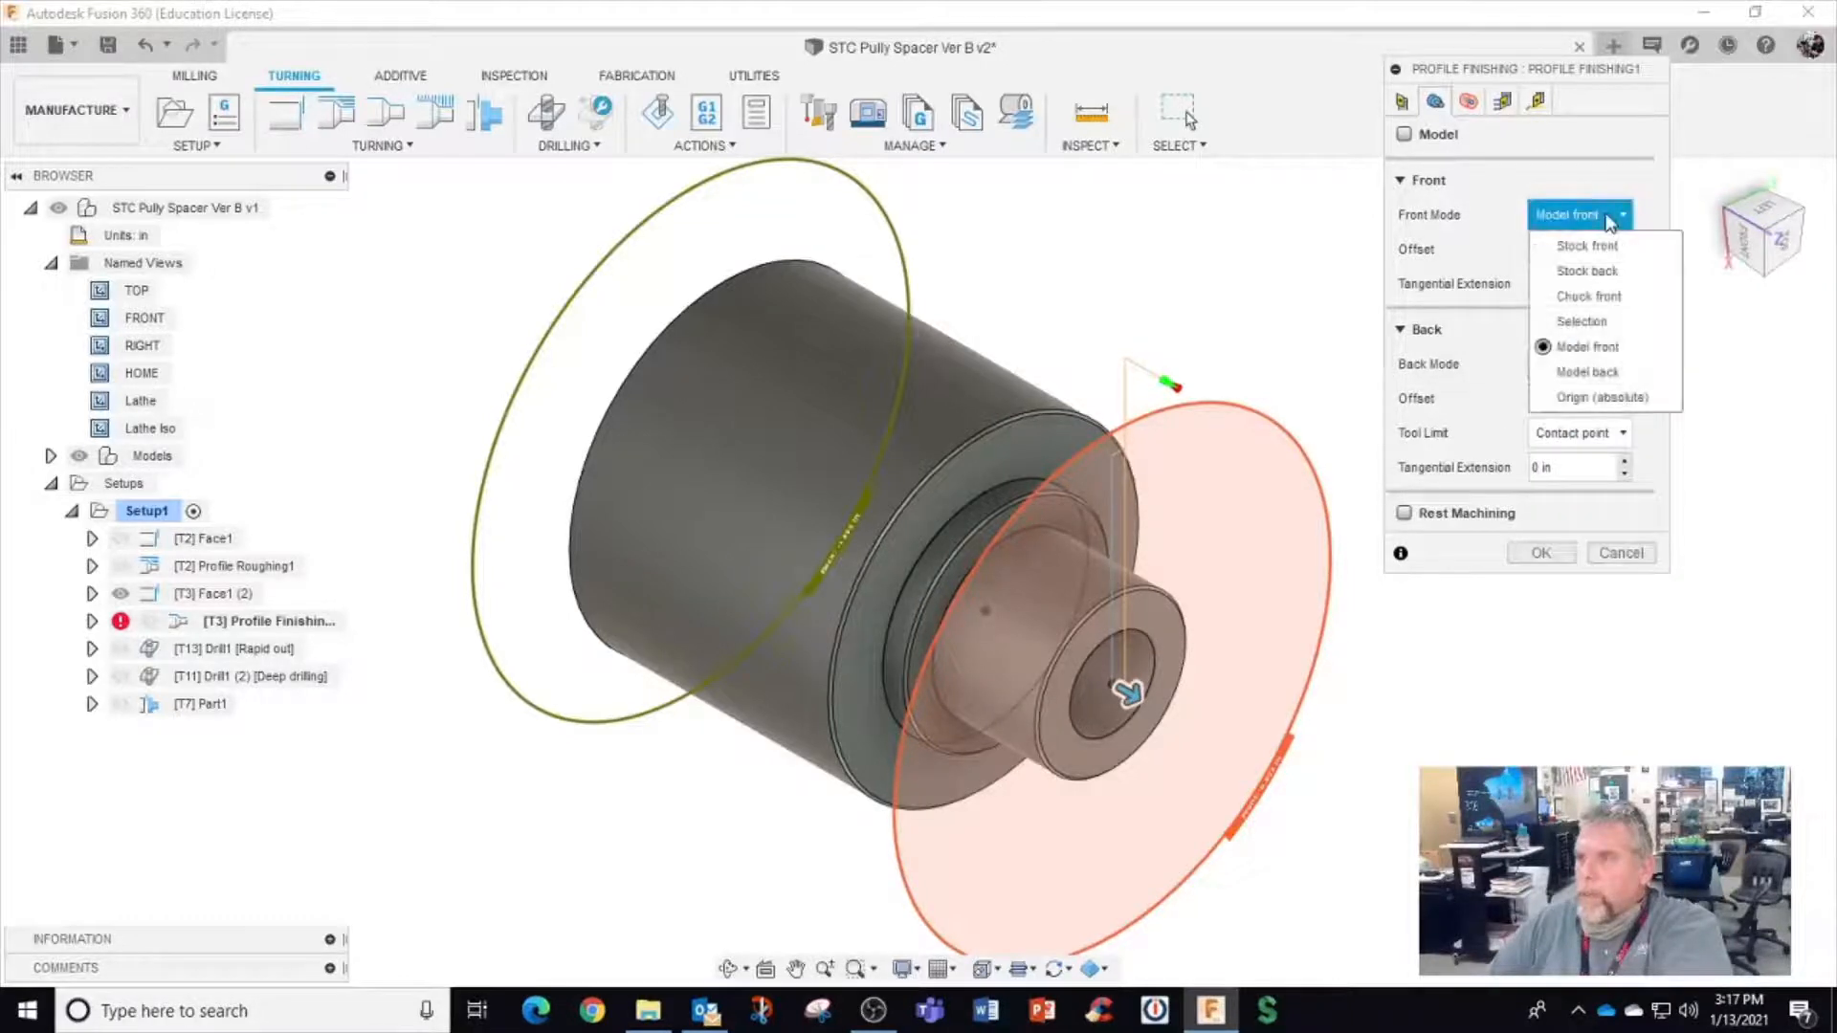
{"action": "left_click", "coordinate": [1611, 220]}
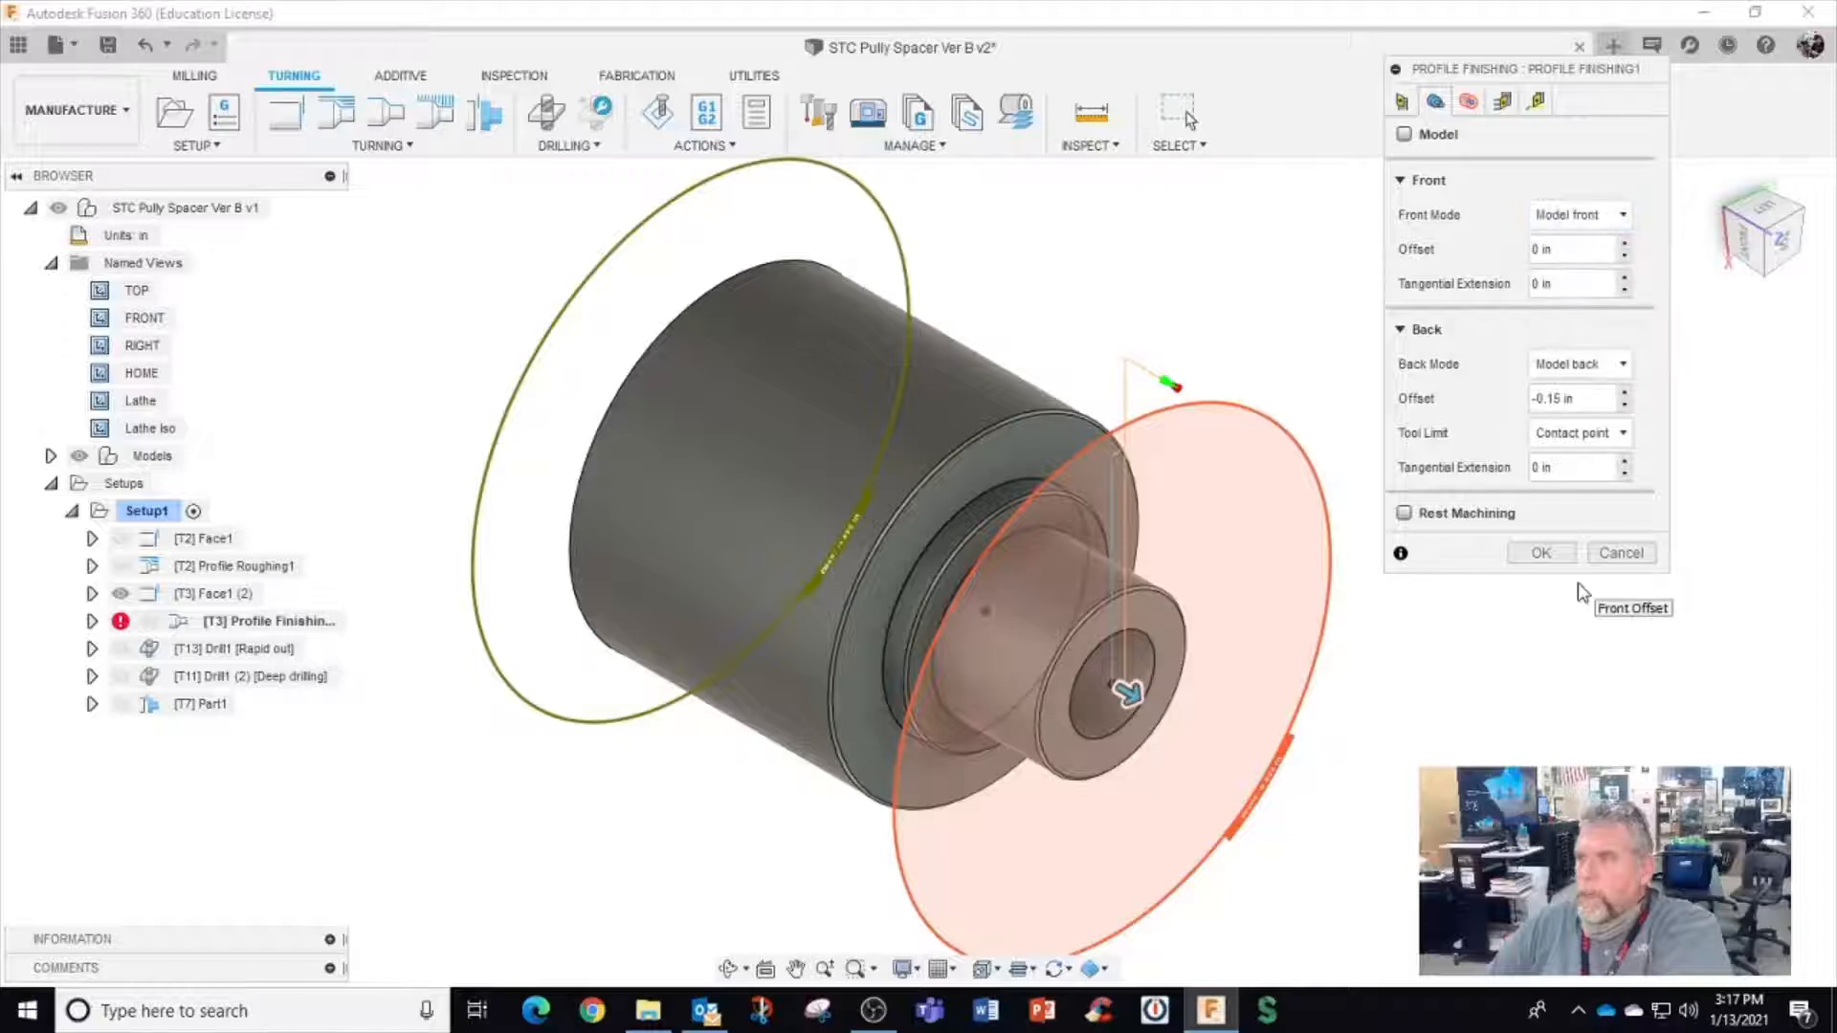
{"action": "left_click", "coordinate": [1469, 101]}
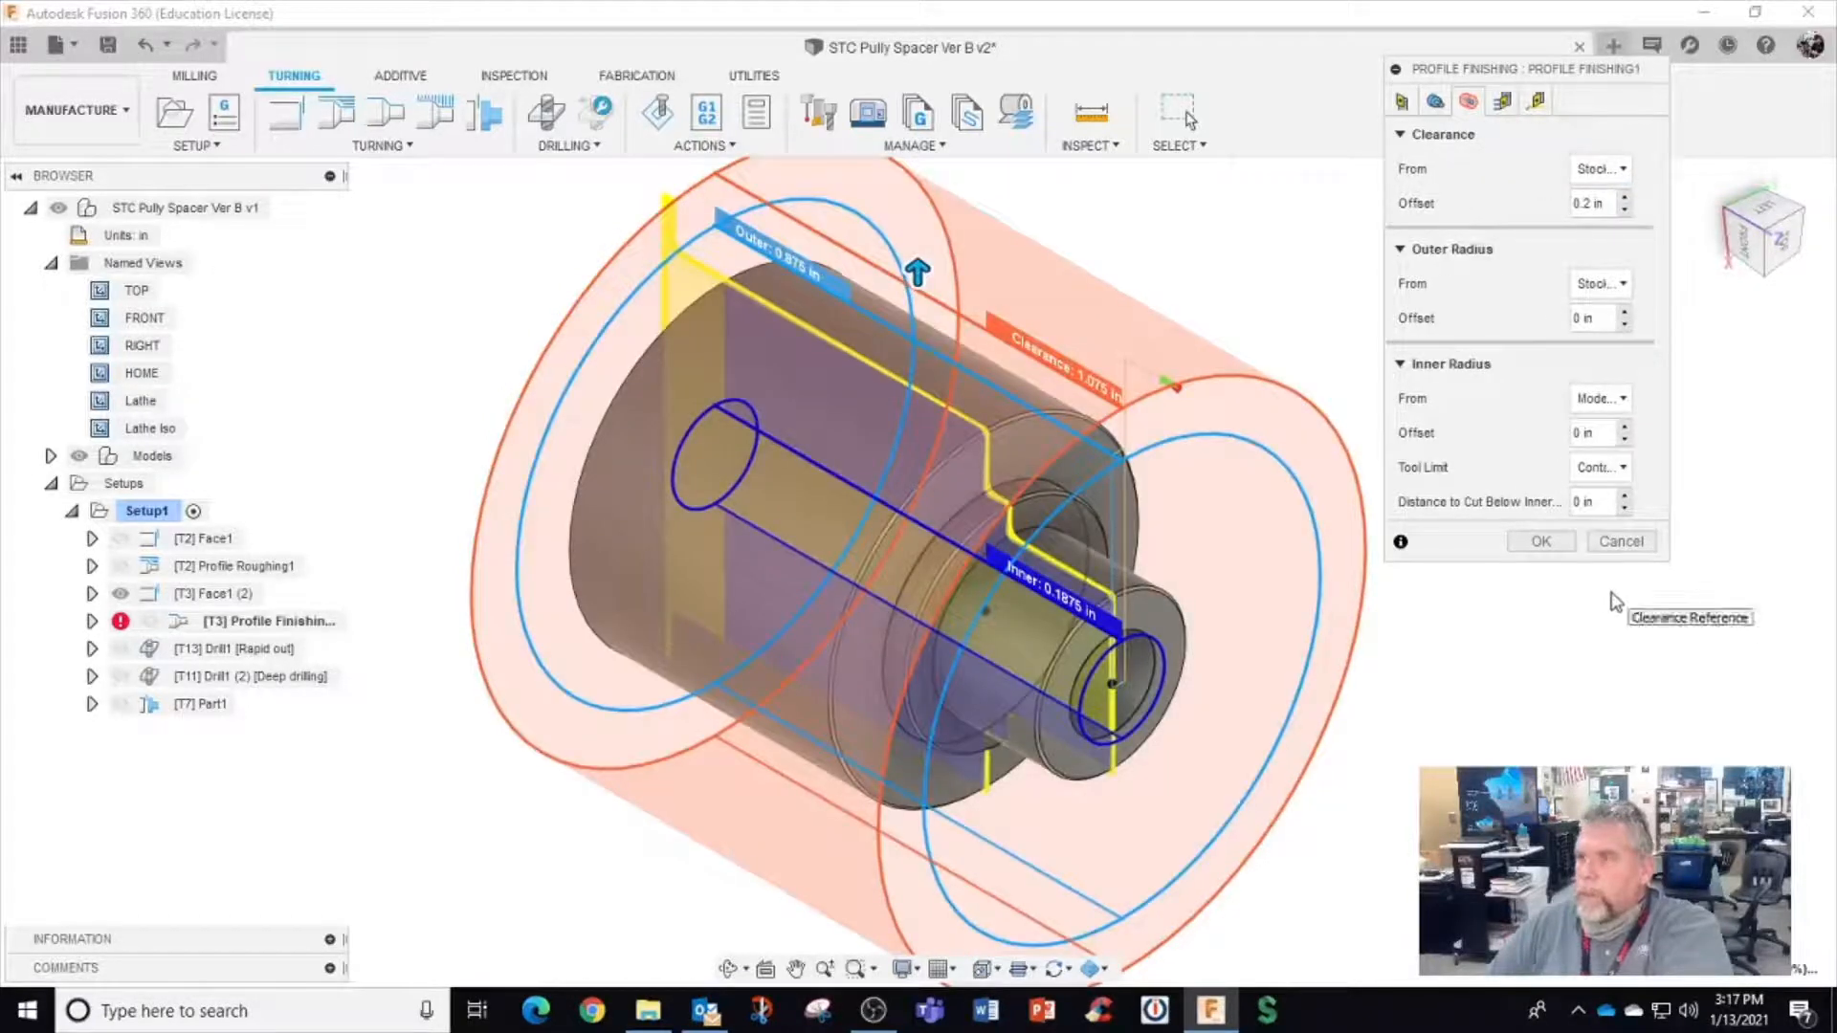
Turn off Make Sharp Corners and enable Spring Pass for Profile Finishing1, check its linking settings, and accept the operation
{"action": "left_click", "coordinate": [1504, 101]}
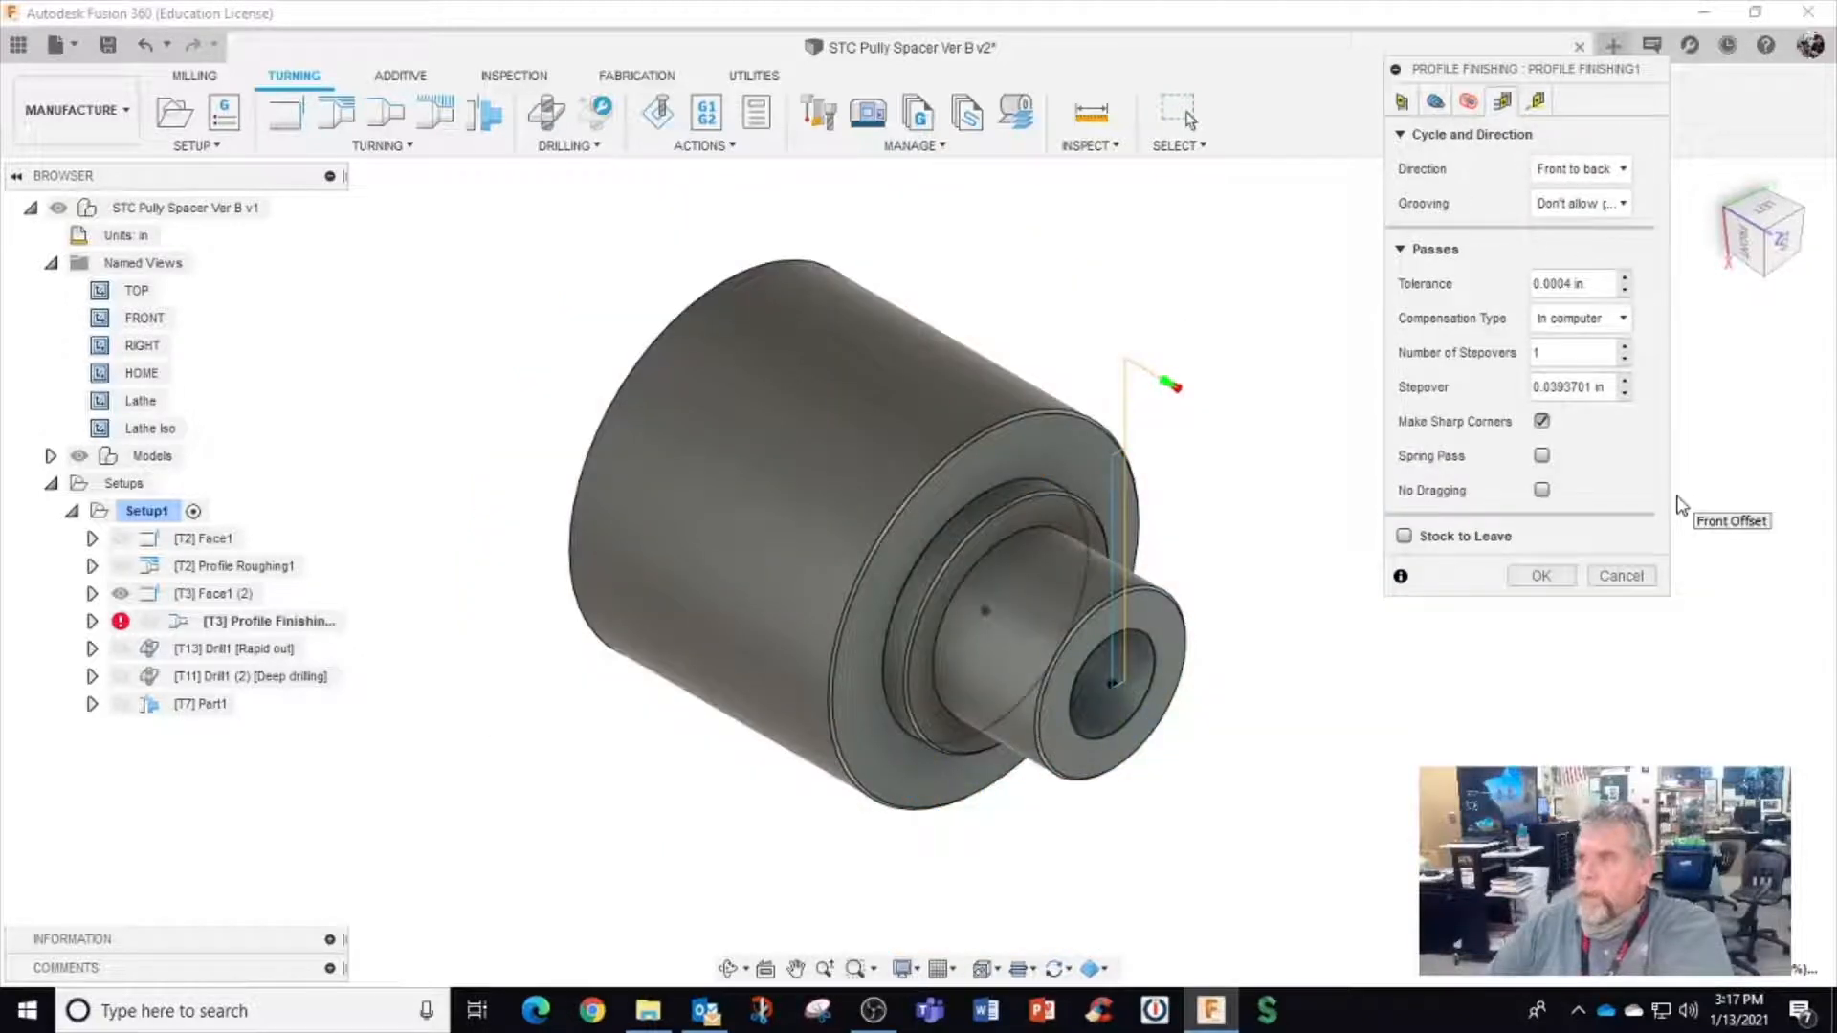
{"action": "left_click", "coordinate": [1541, 421]}
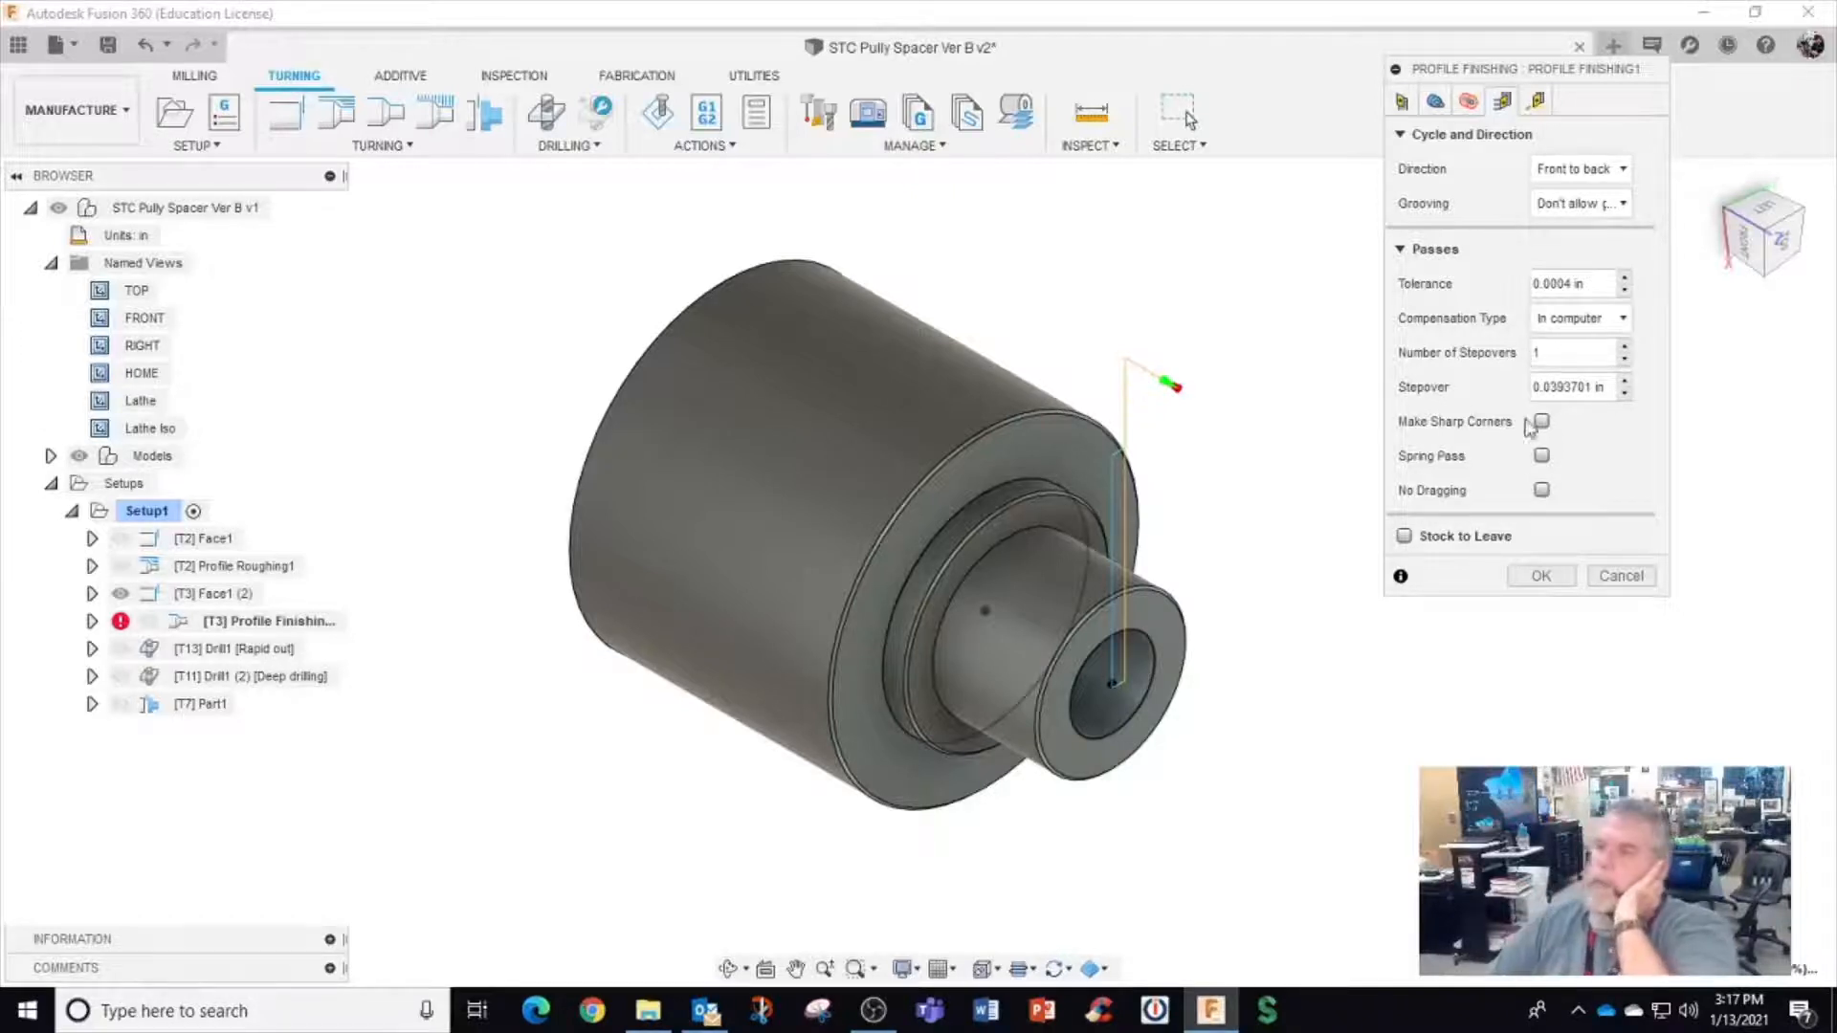
{"action": "mouse_move", "coordinate": [1535, 507]}
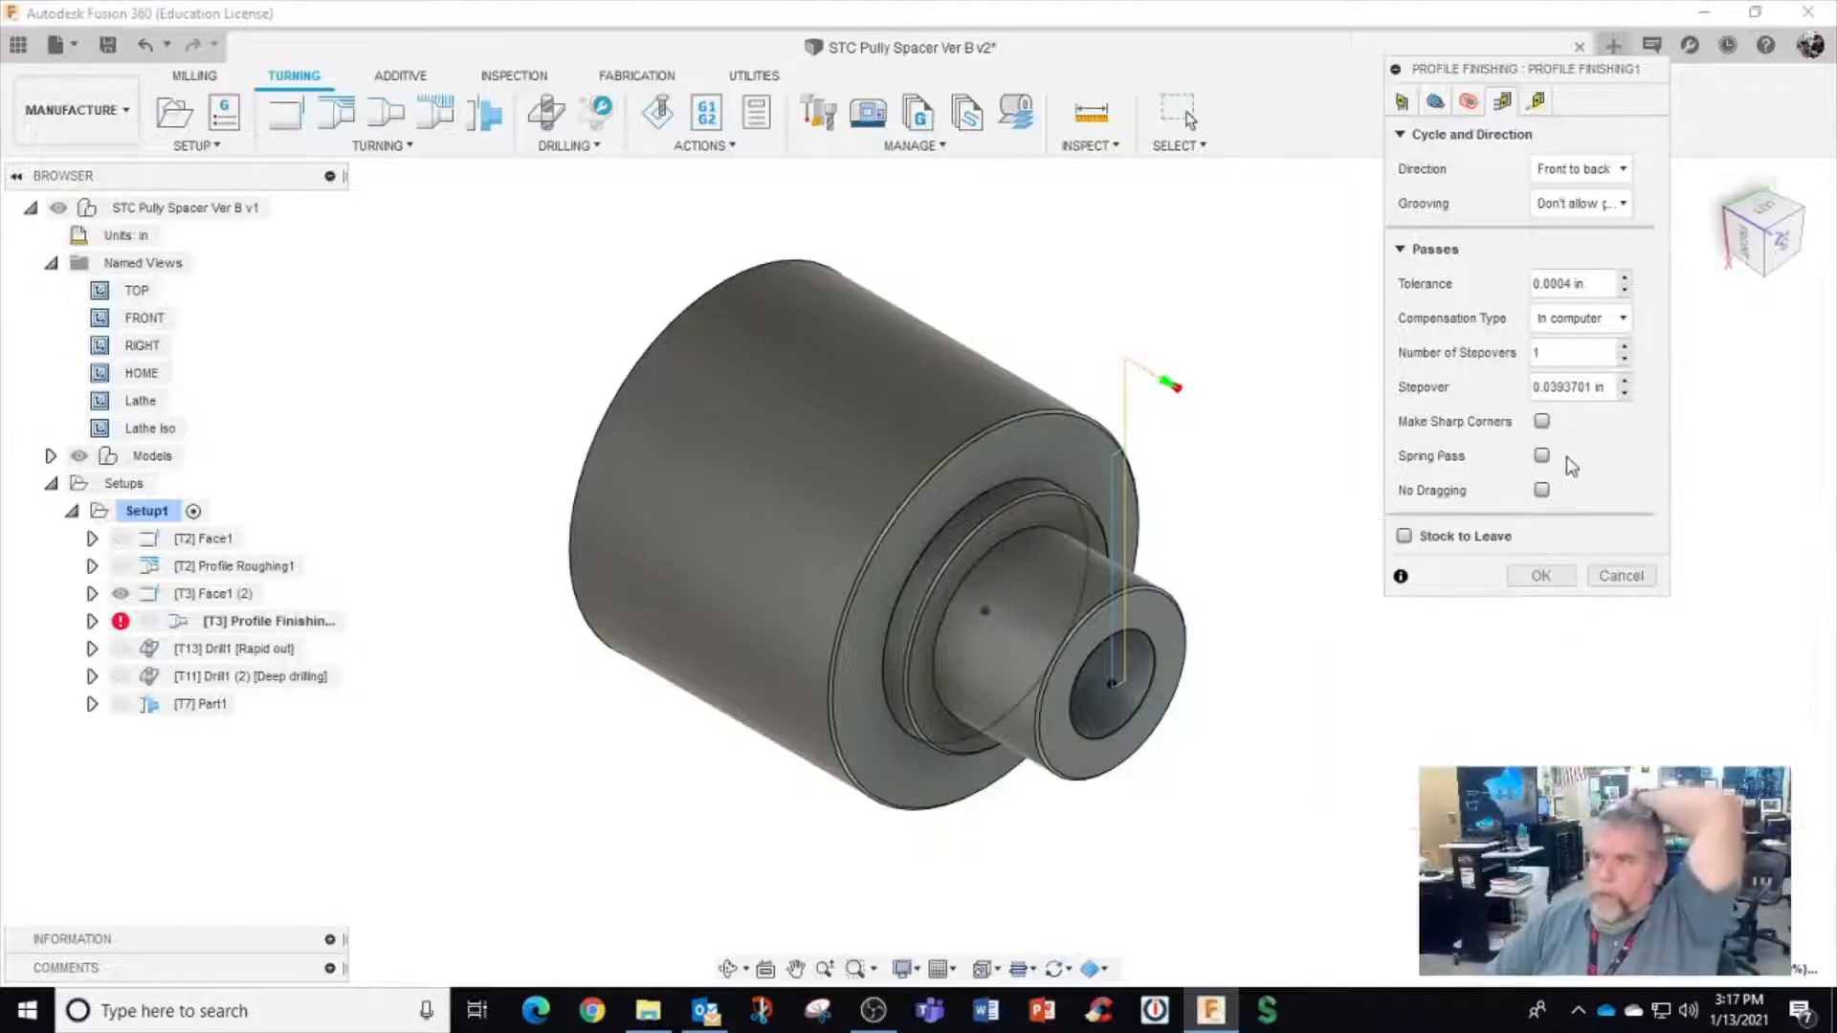
{"action": "left_click", "coordinate": [1542, 457]}
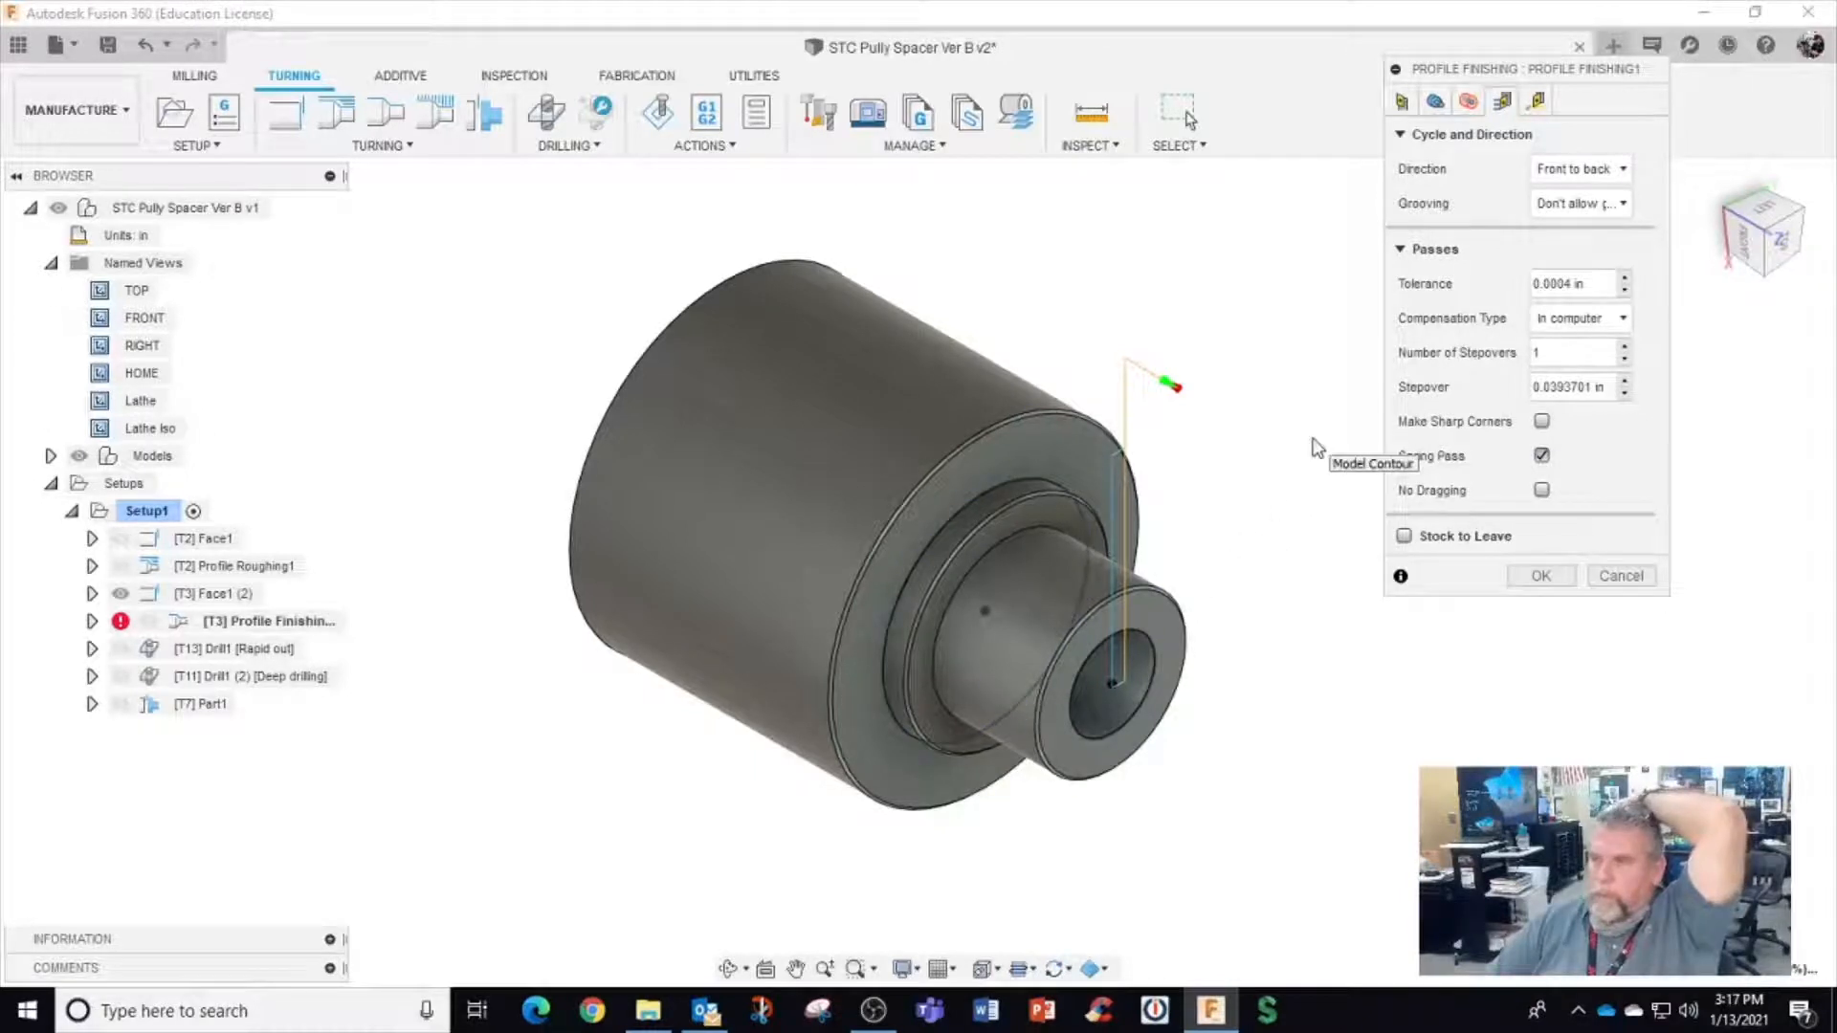
{"action": "left_click", "coordinate": [1543, 103]}
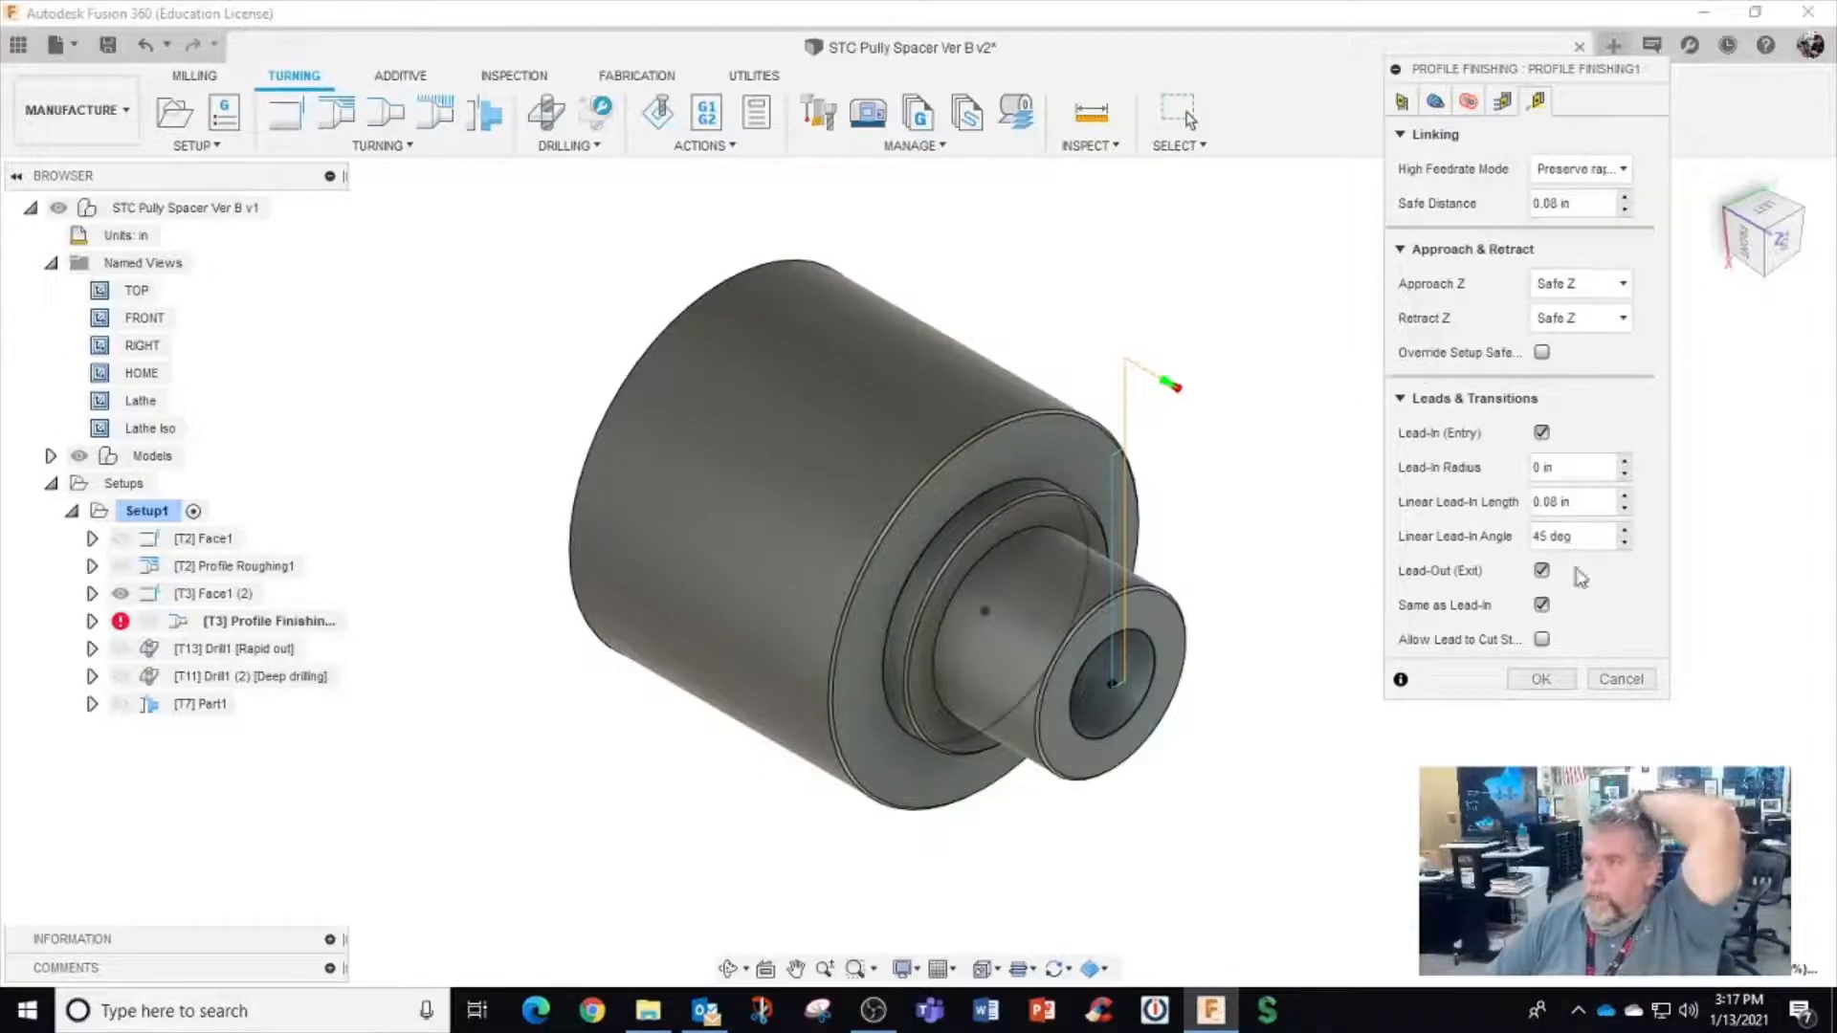
{"action": "left_click", "coordinate": [1543, 678]}
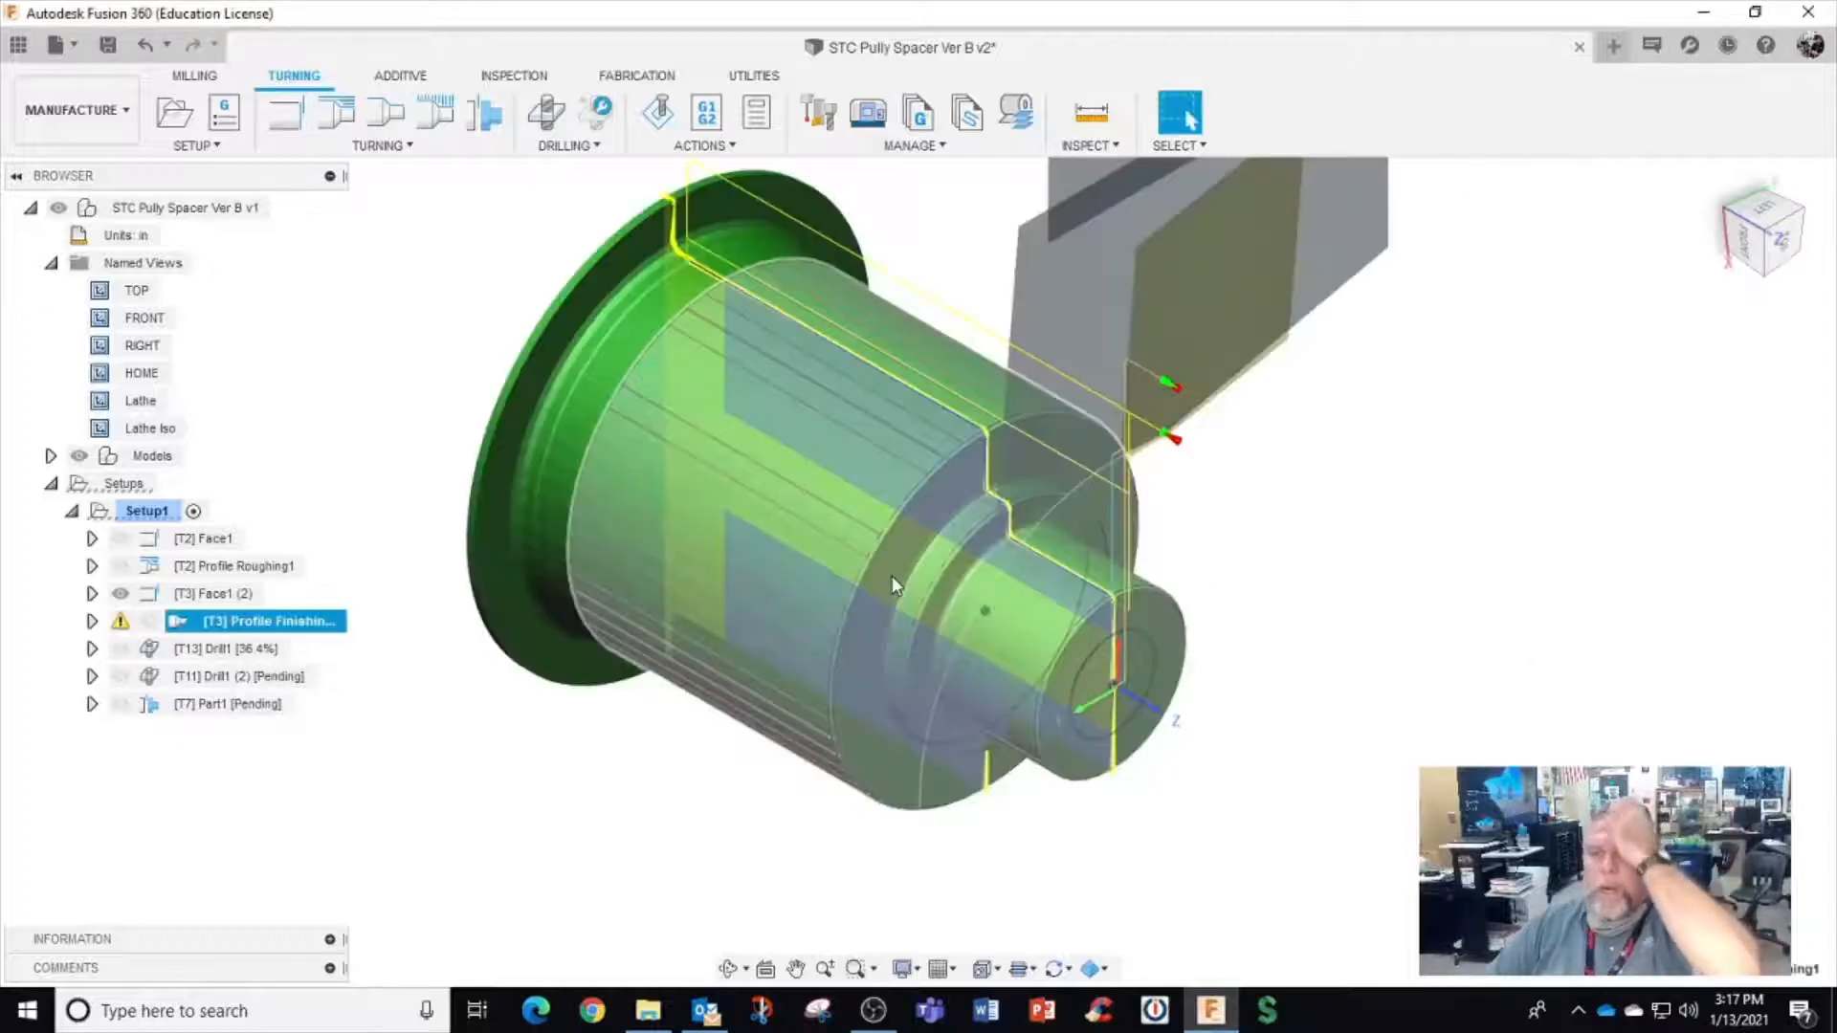
Inspect the regenerated Profile Finishing1 toolpath along the part, from the back flange to the front shoulder
{"action": "middle_click_drag", "start_coordinate": [870, 568], "coordinate": [1062, 524], "text": "shift"}
{"action": "scroll", "coordinate": [561, 342], "scroll_direction": "up", "scroll_amount": 5}
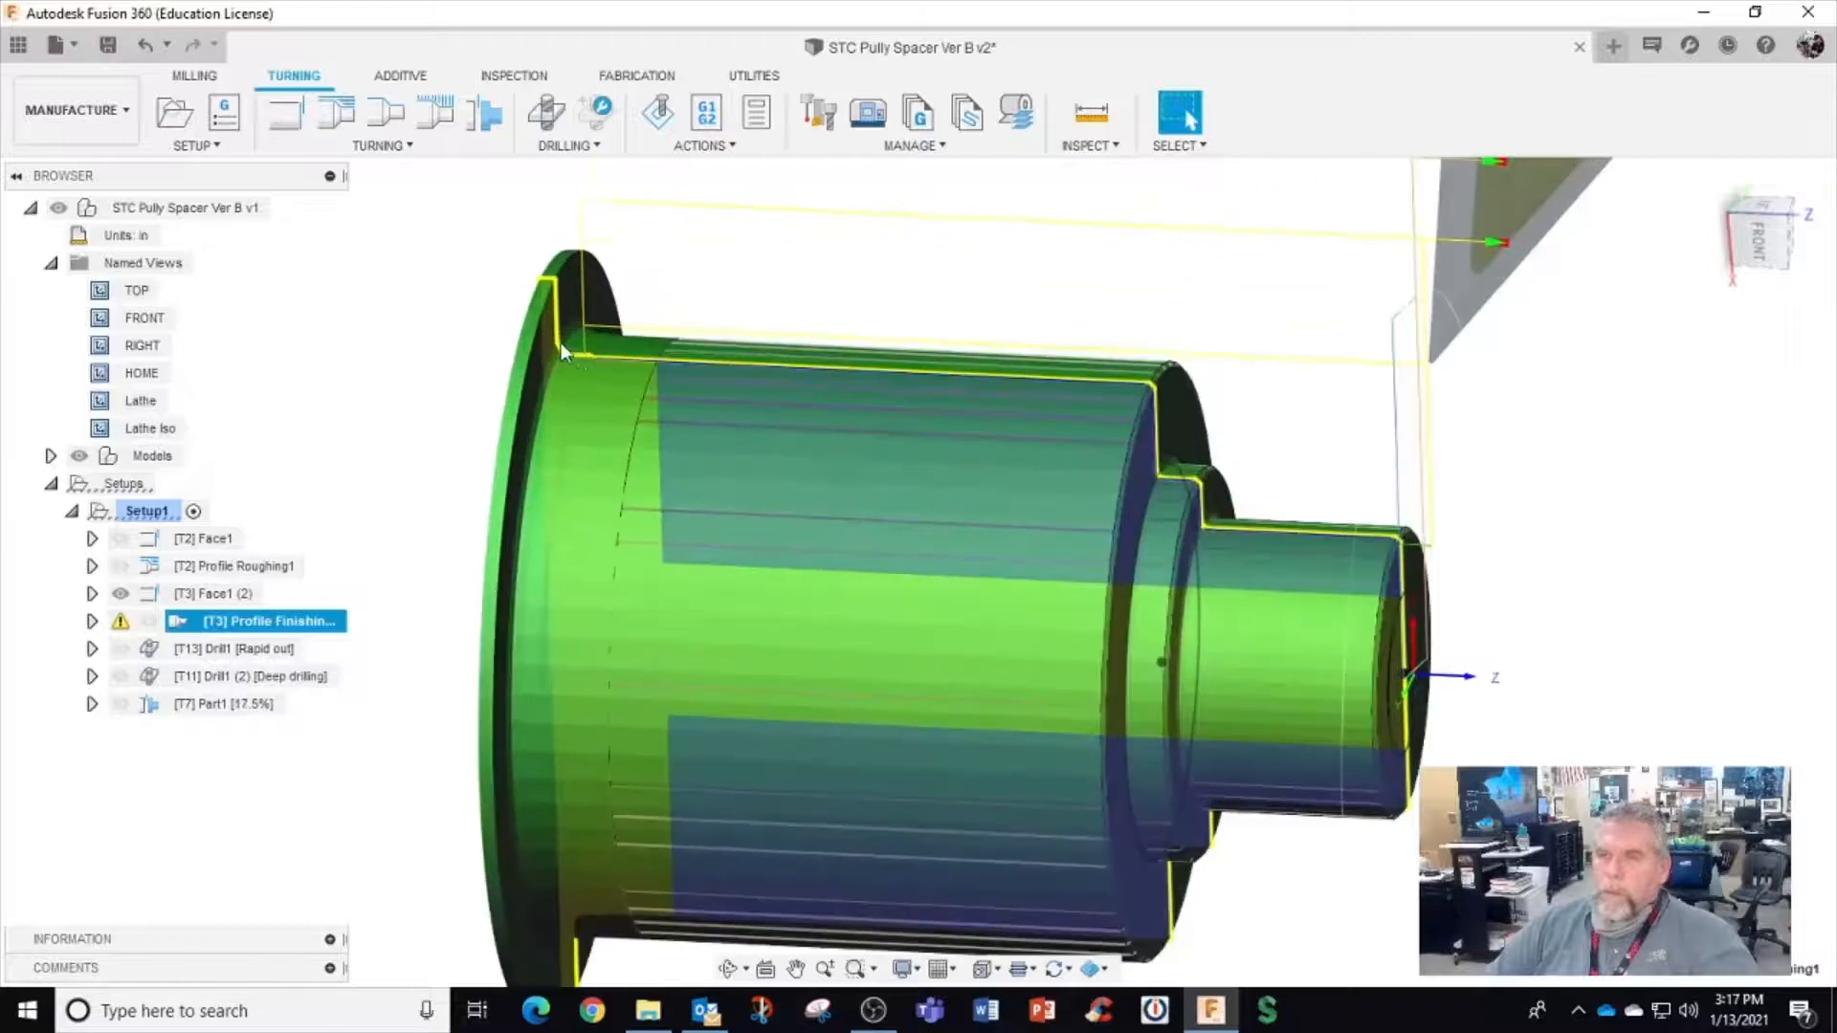
{"action": "middle_click_drag", "start_coordinate": [561, 343], "coordinate": [647, 411], "text": "shift"}
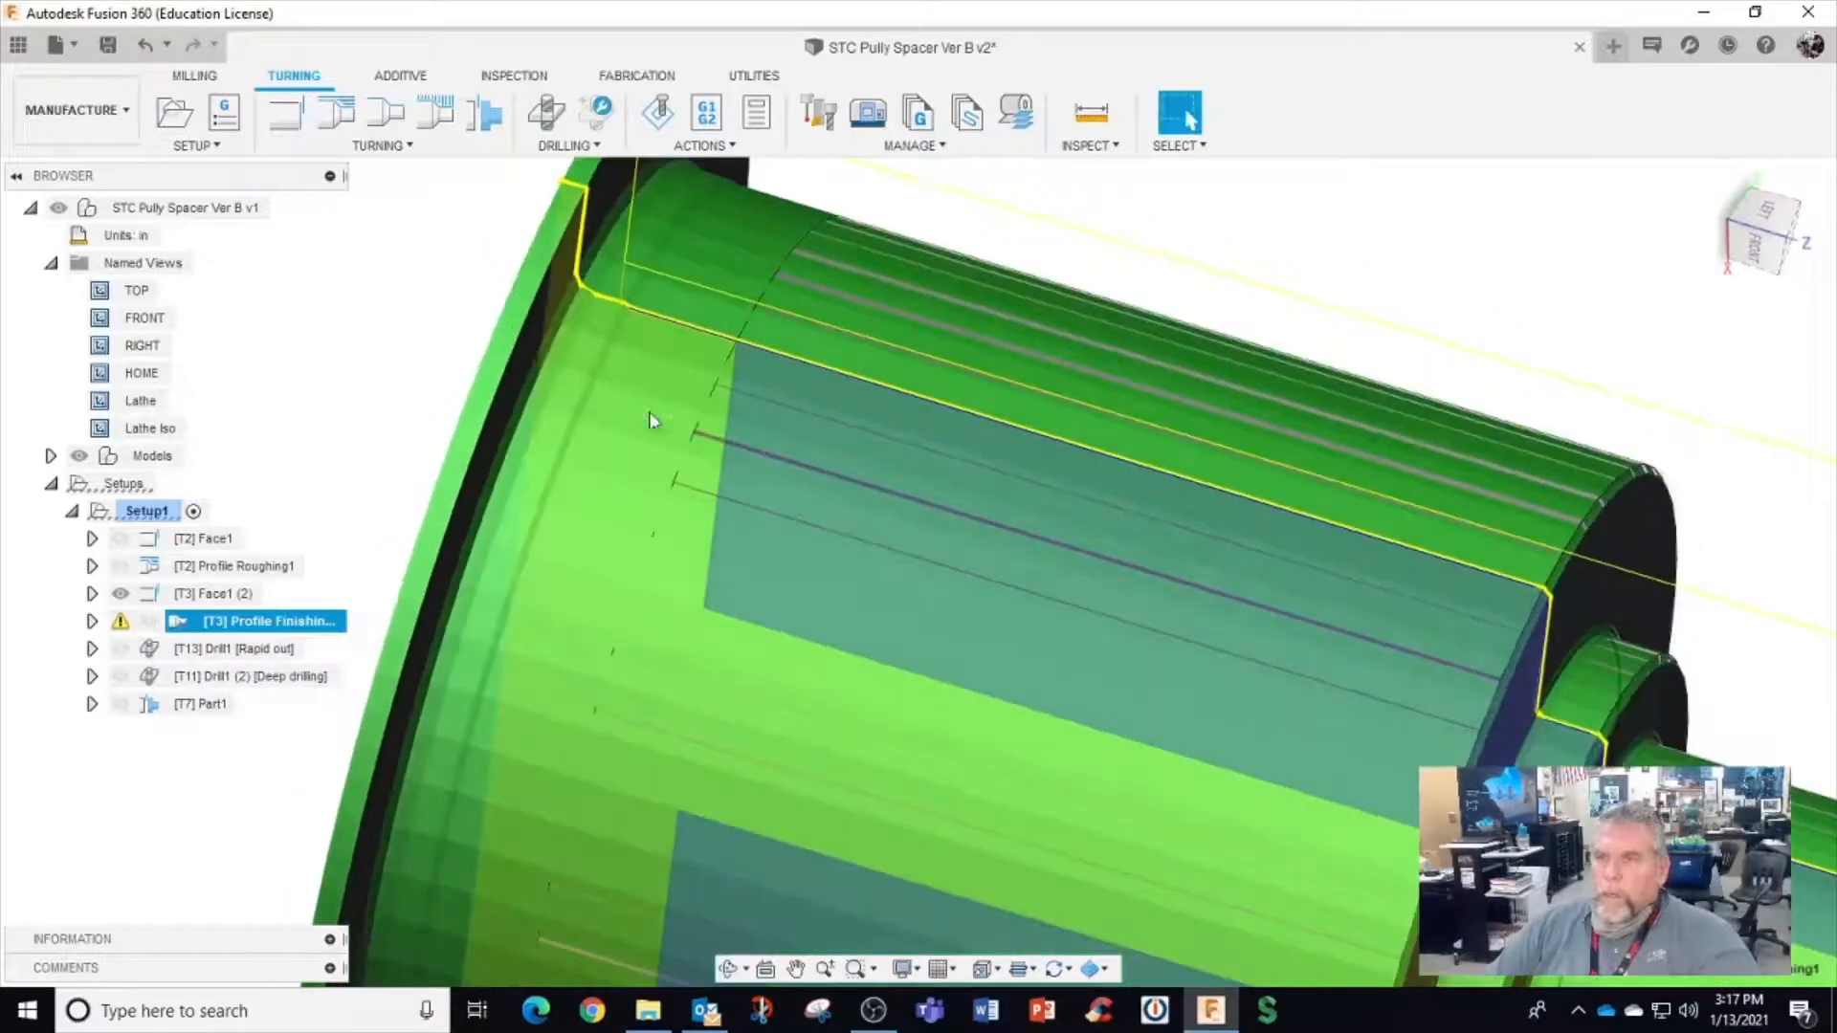
{"action": "scroll", "coordinate": [703, 452], "scroll_direction": "down", "scroll_amount": 5}
{"action": "middle_click_drag", "start_coordinate": [903, 472], "coordinate": [1165, 571], "text": "shift"}
{"action": "scroll", "coordinate": [1166, 571], "scroll_direction": "up", "scroll_amount": 3}
{"action": "scroll", "coordinate": [1201, 589], "scroll_direction": "down", "scroll_amount": 3}
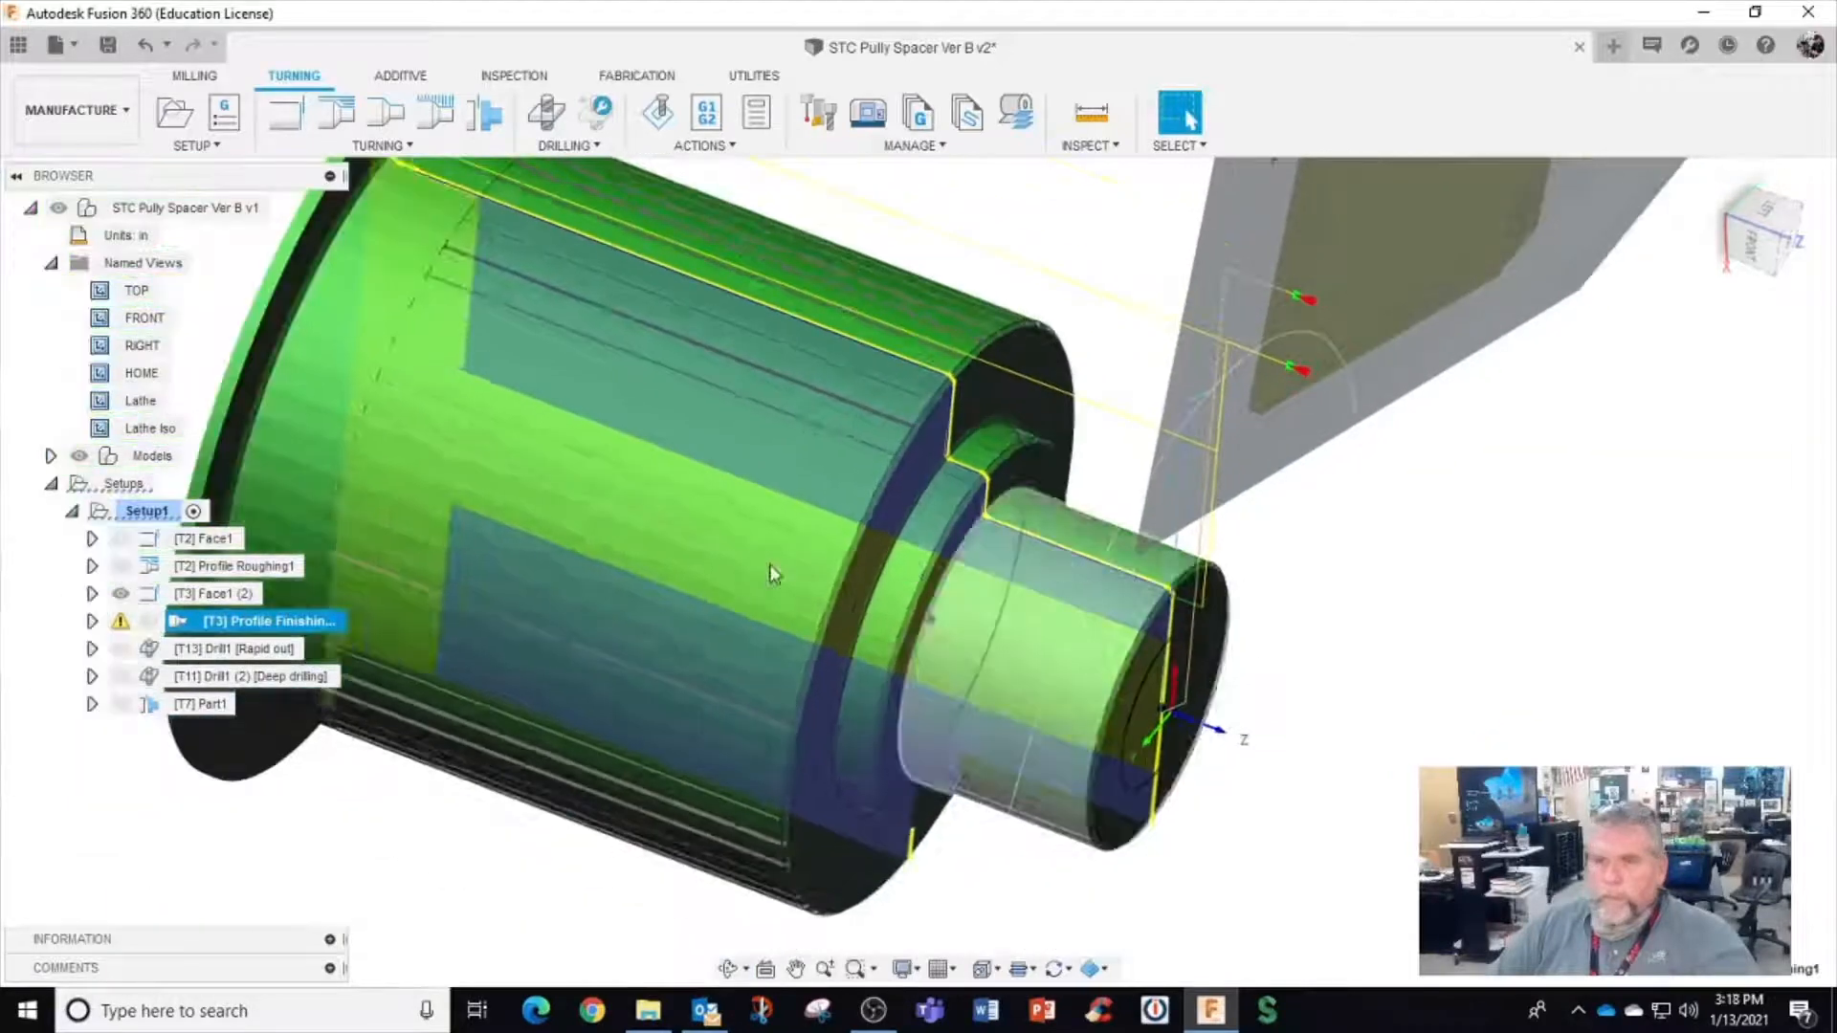
Hide the Face1 (2) toolpath and inspect the Profile Finishing1 toolpath's entry at the front of the part
{"action": "left_click", "coordinate": [131, 594], "text": "ctrl"}
{"action": "left_click", "coordinate": [131, 595], "text": "ctrl"}
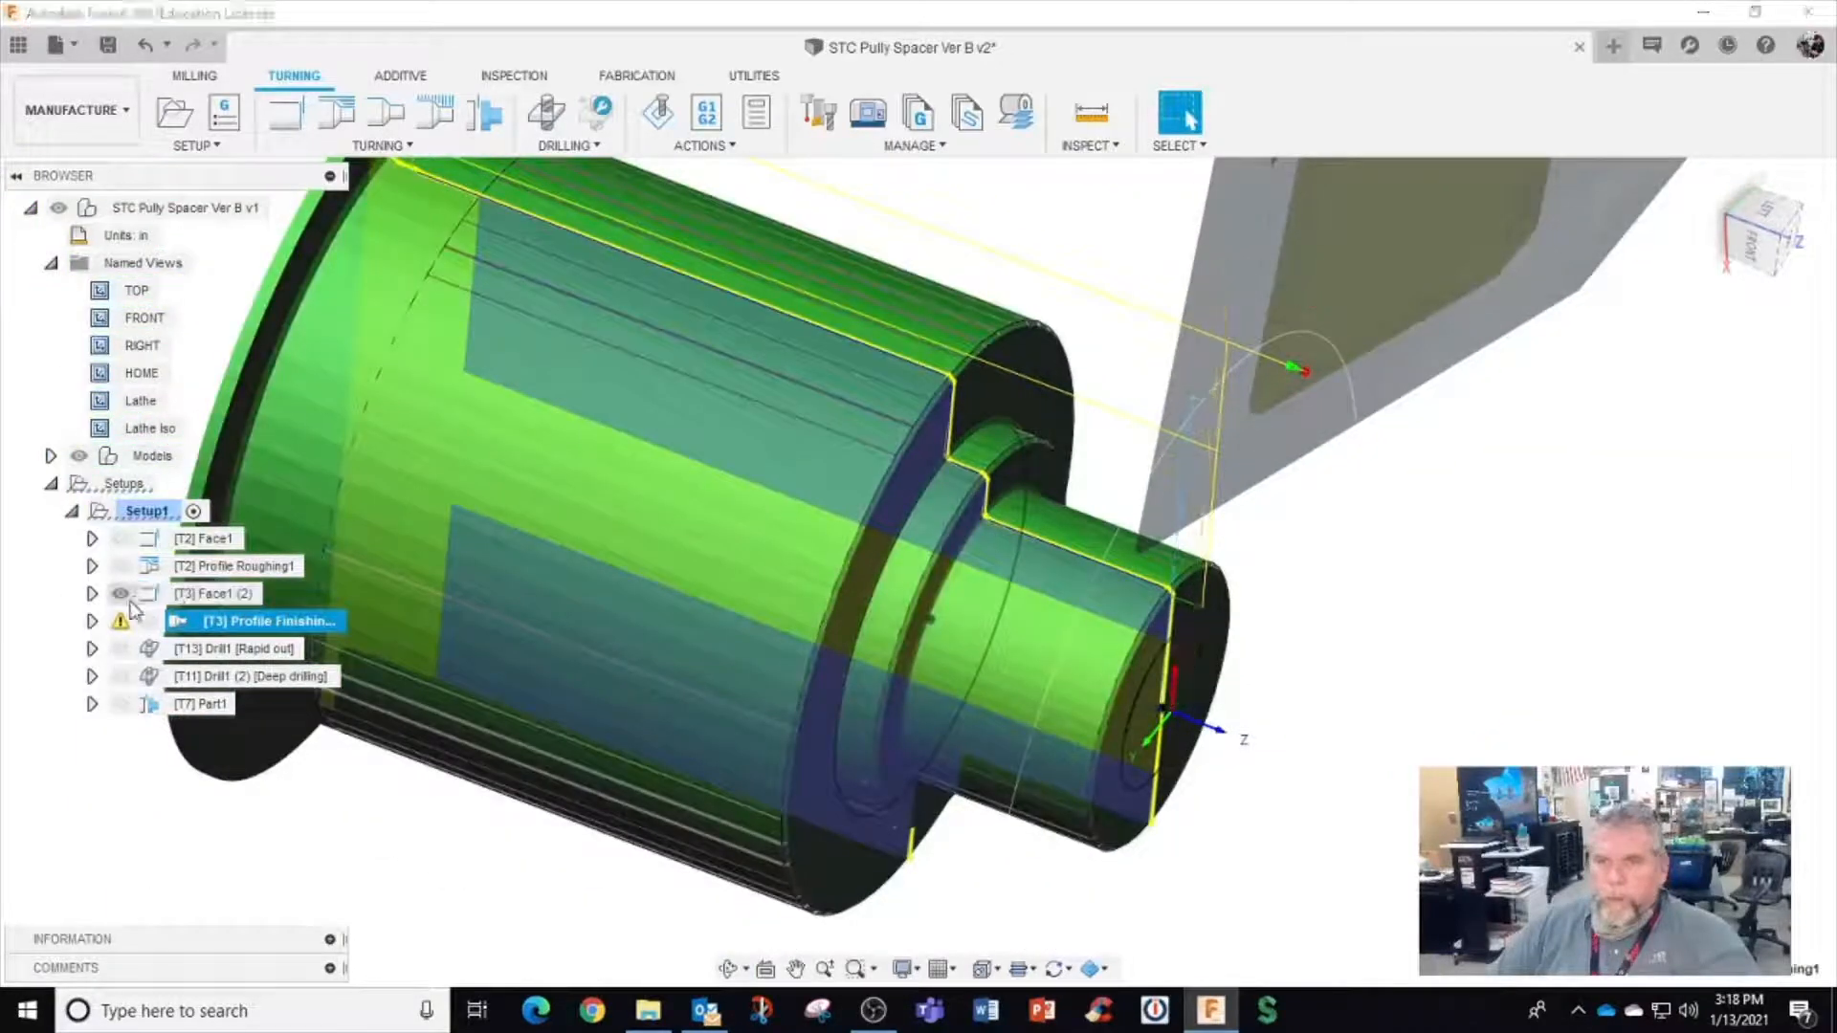
{"action": "scroll", "coordinate": [721, 583], "scroll_direction": "up", "scroll_amount": 2}
{"action": "scroll", "coordinate": [720, 583], "scroll_direction": "down", "scroll_amount": 5}
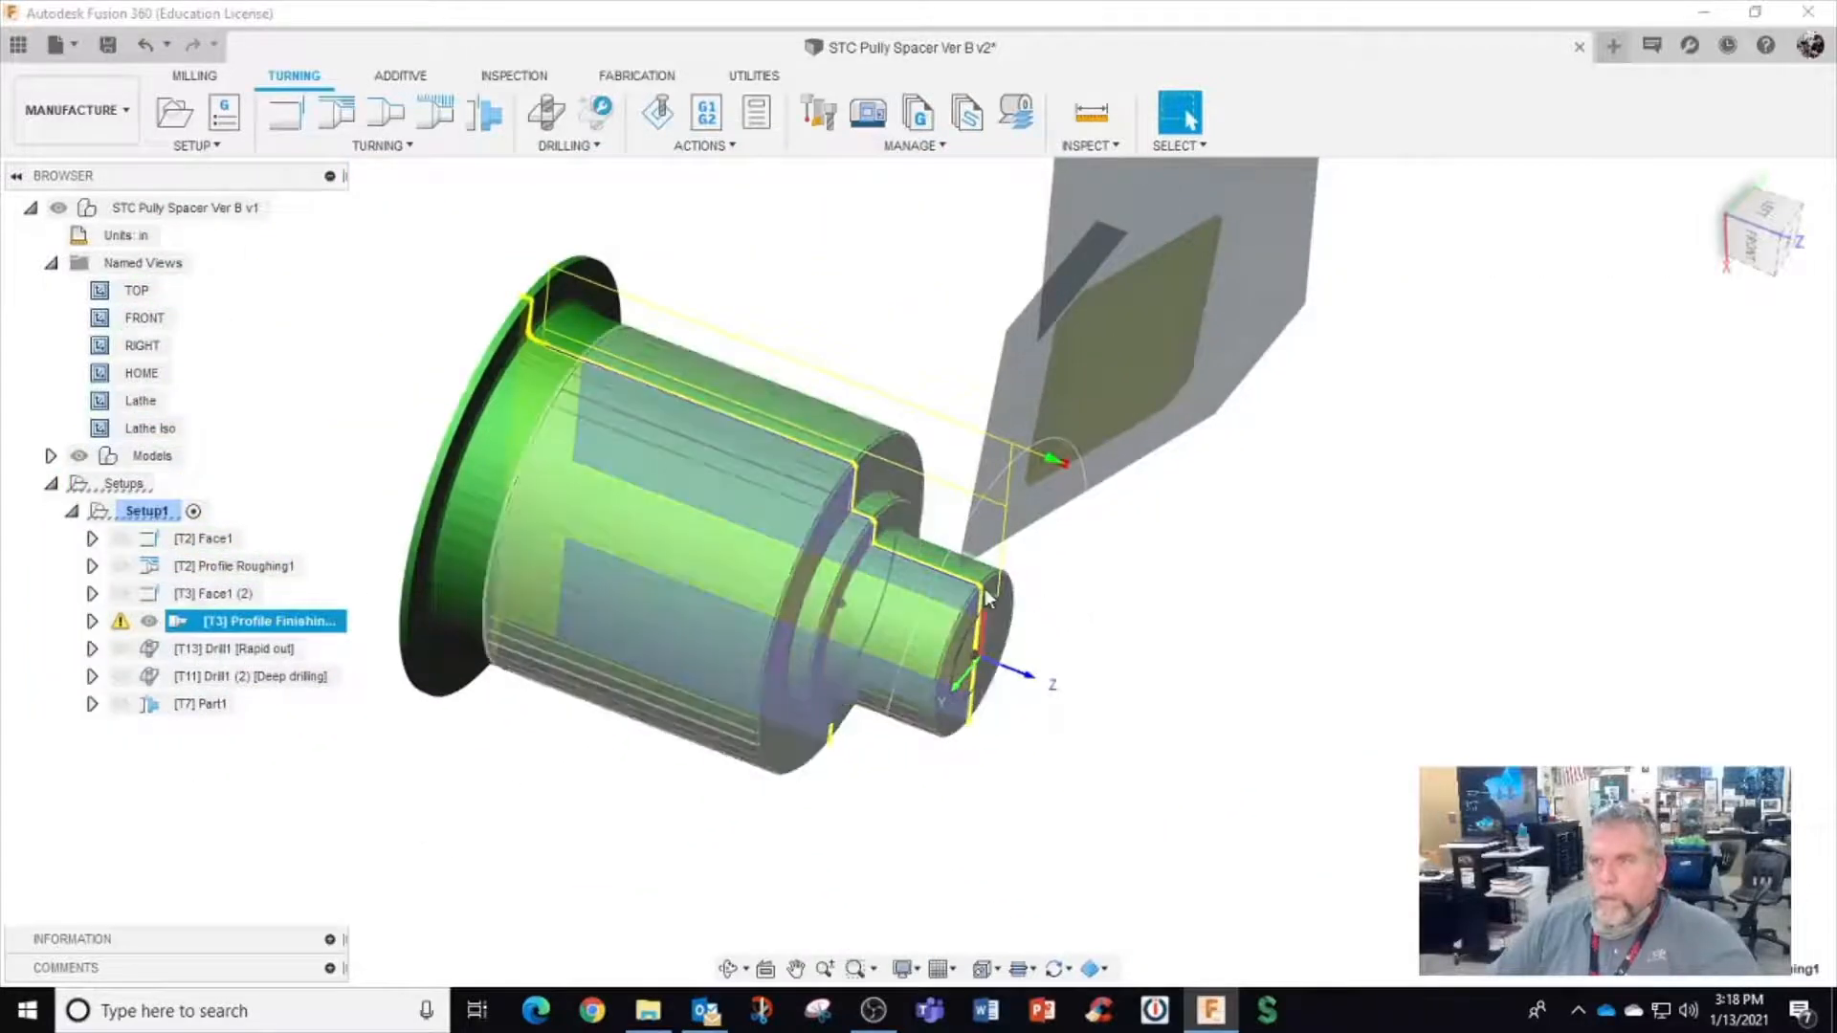
Reopen Profile Finishing1, try a lead-in radius of 0.1 in with the 45-degree linear lead-in angle kept, and accept the operation
{"action": "right_click", "coordinate": [296, 629]}
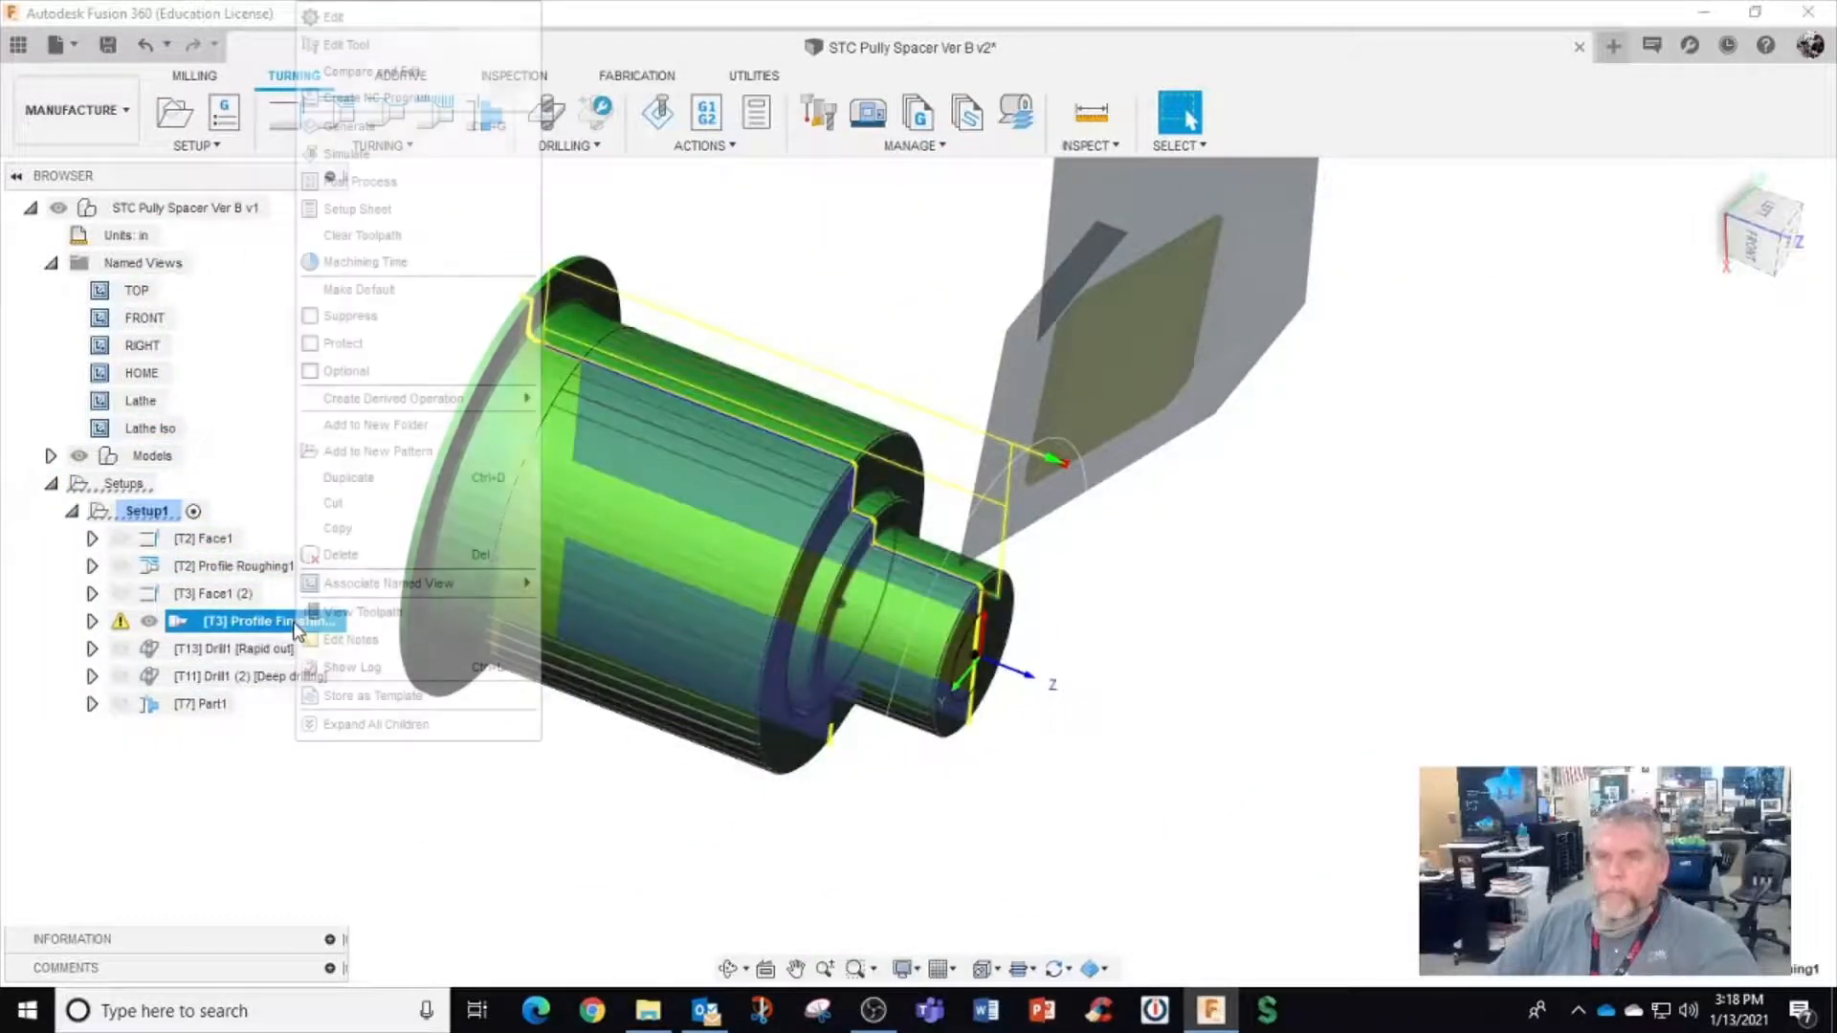
{"action": "left_click", "coordinate": [383, 19]}
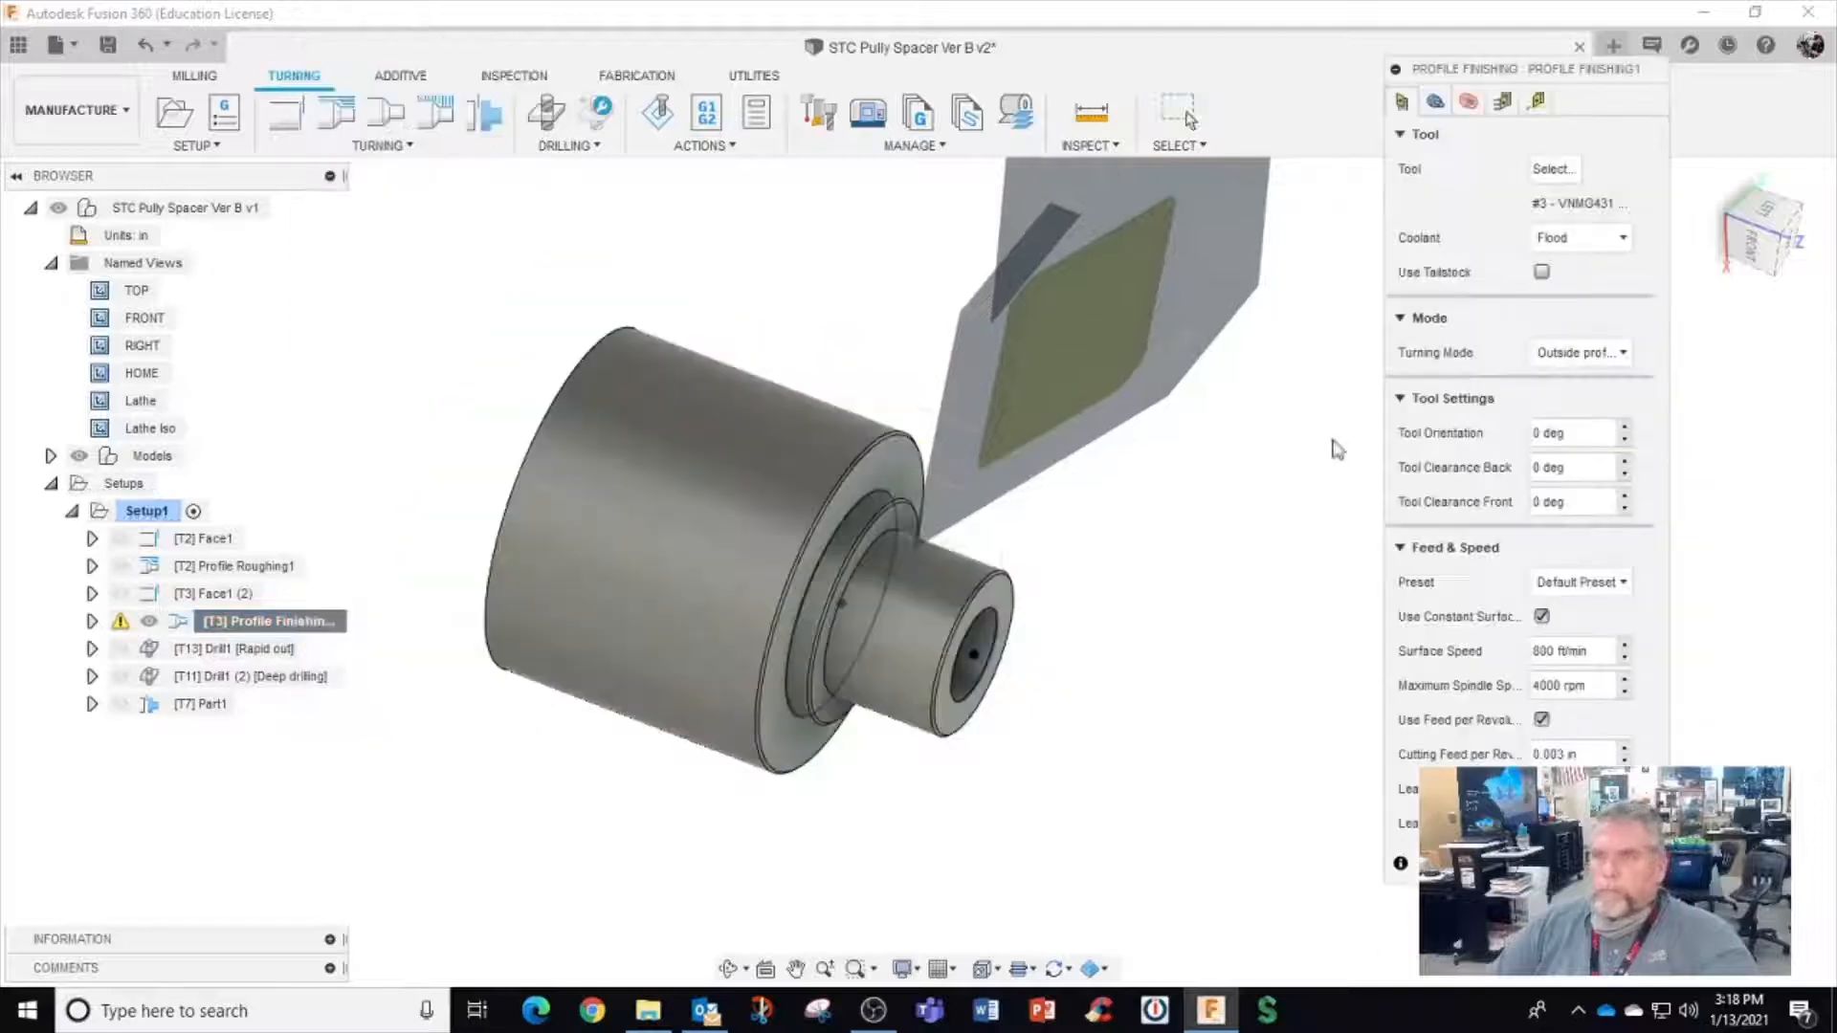
{"action": "left_click", "coordinate": [1504, 101]}
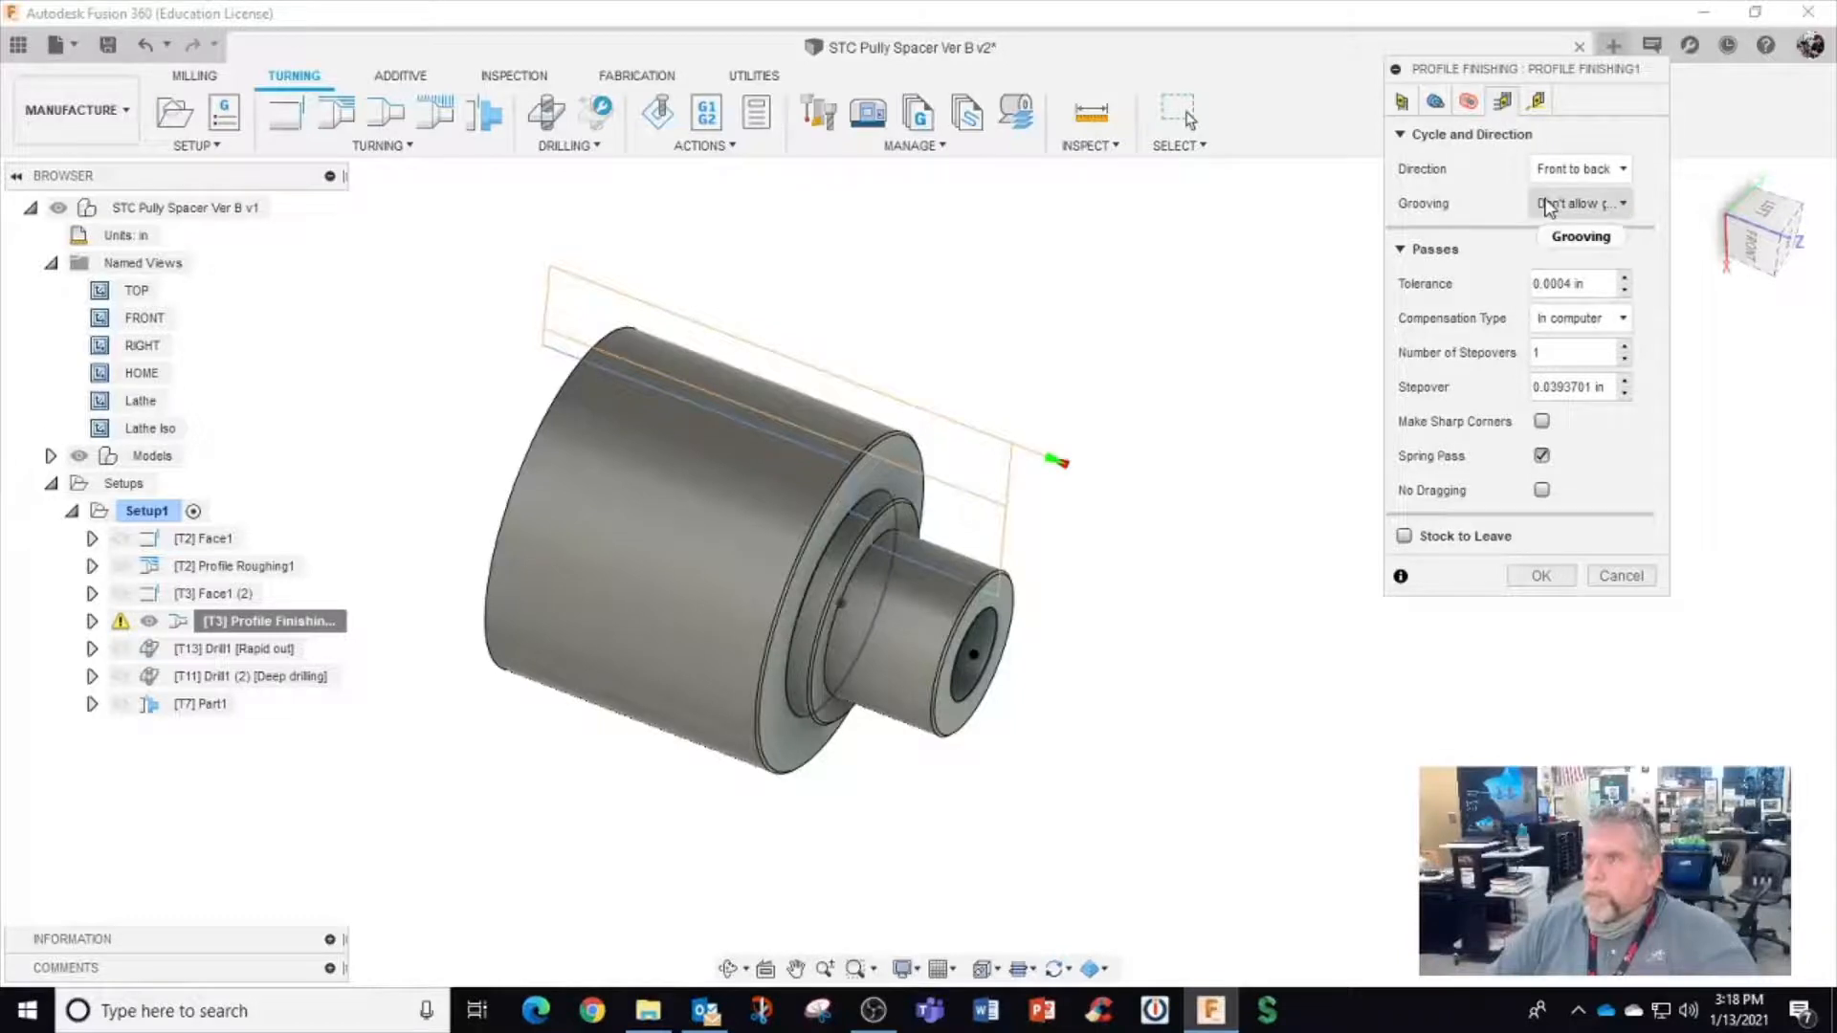
{"action": "left_click", "coordinate": [1538, 102]}
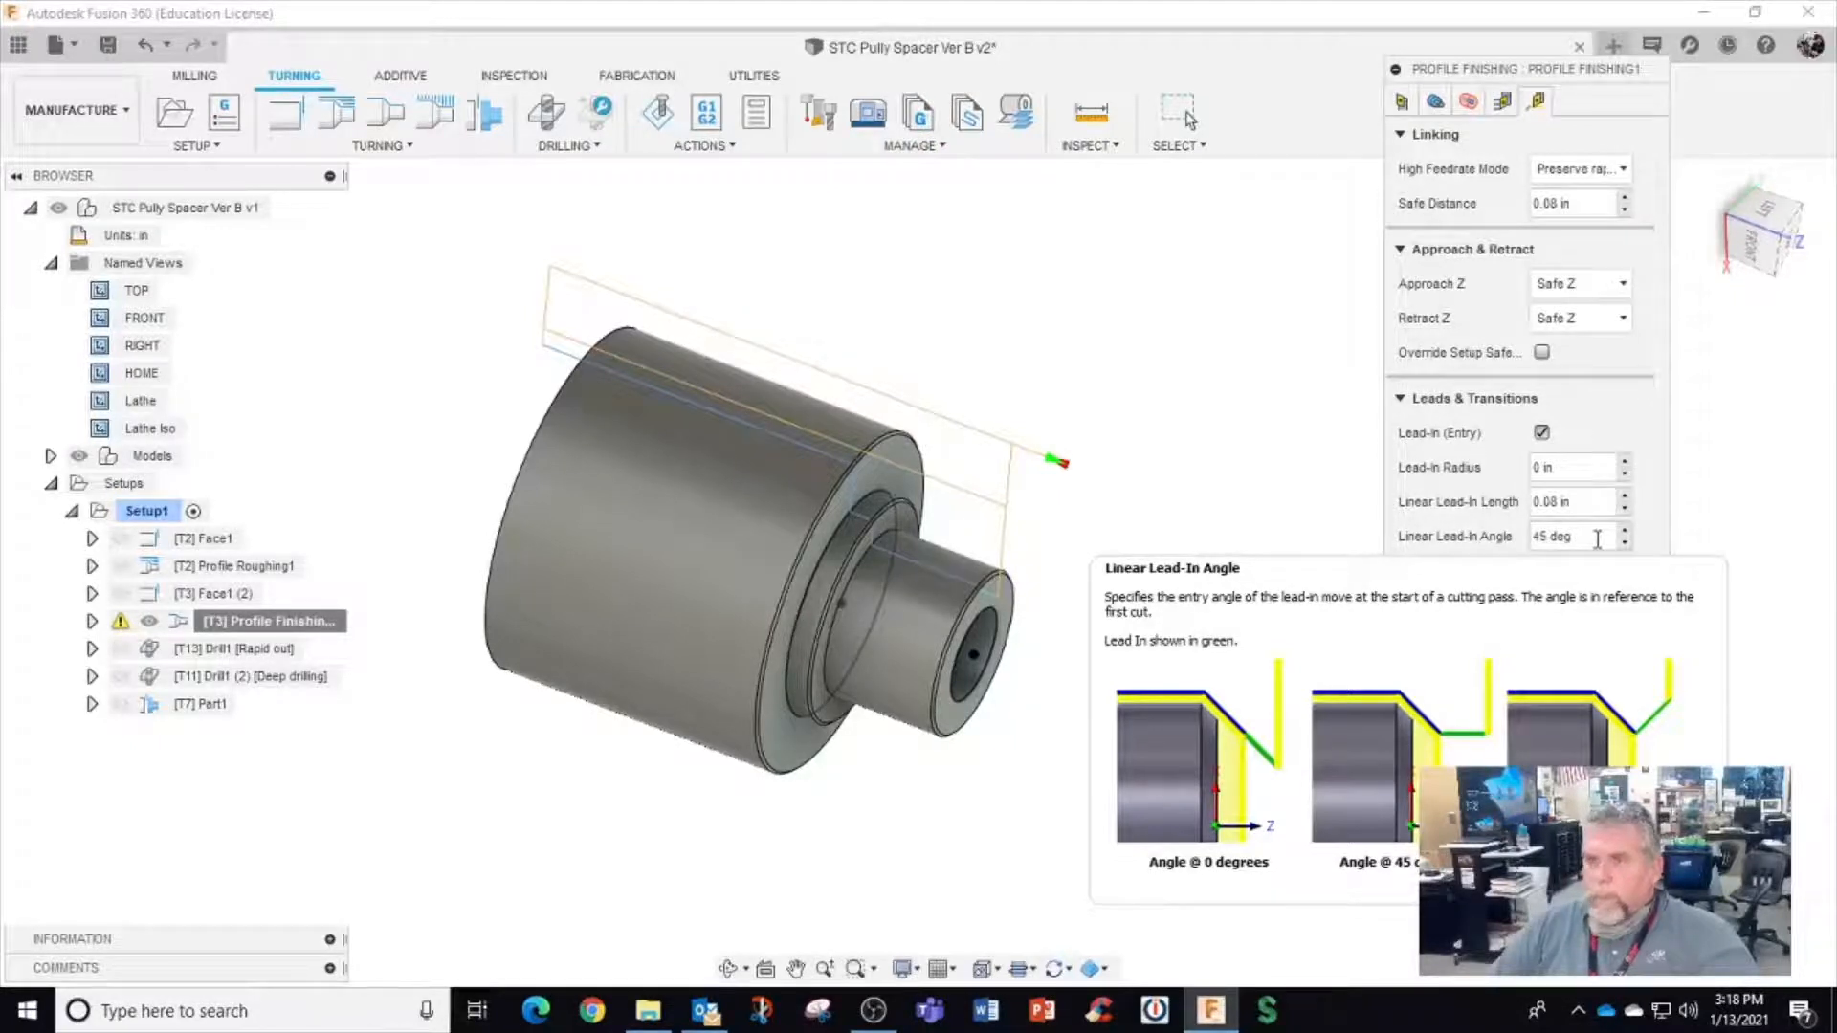
{"action": "scroll", "coordinate": [939, 599], "scroll_direction": "up", "scroll_amount": 4}
{"action": "middle_click_drag", "start_coordinate": [955, 599], "coordinate": [1312, 561], "text": "shift"}
{"action": "left_click", "coordinate": [1583, 534]}
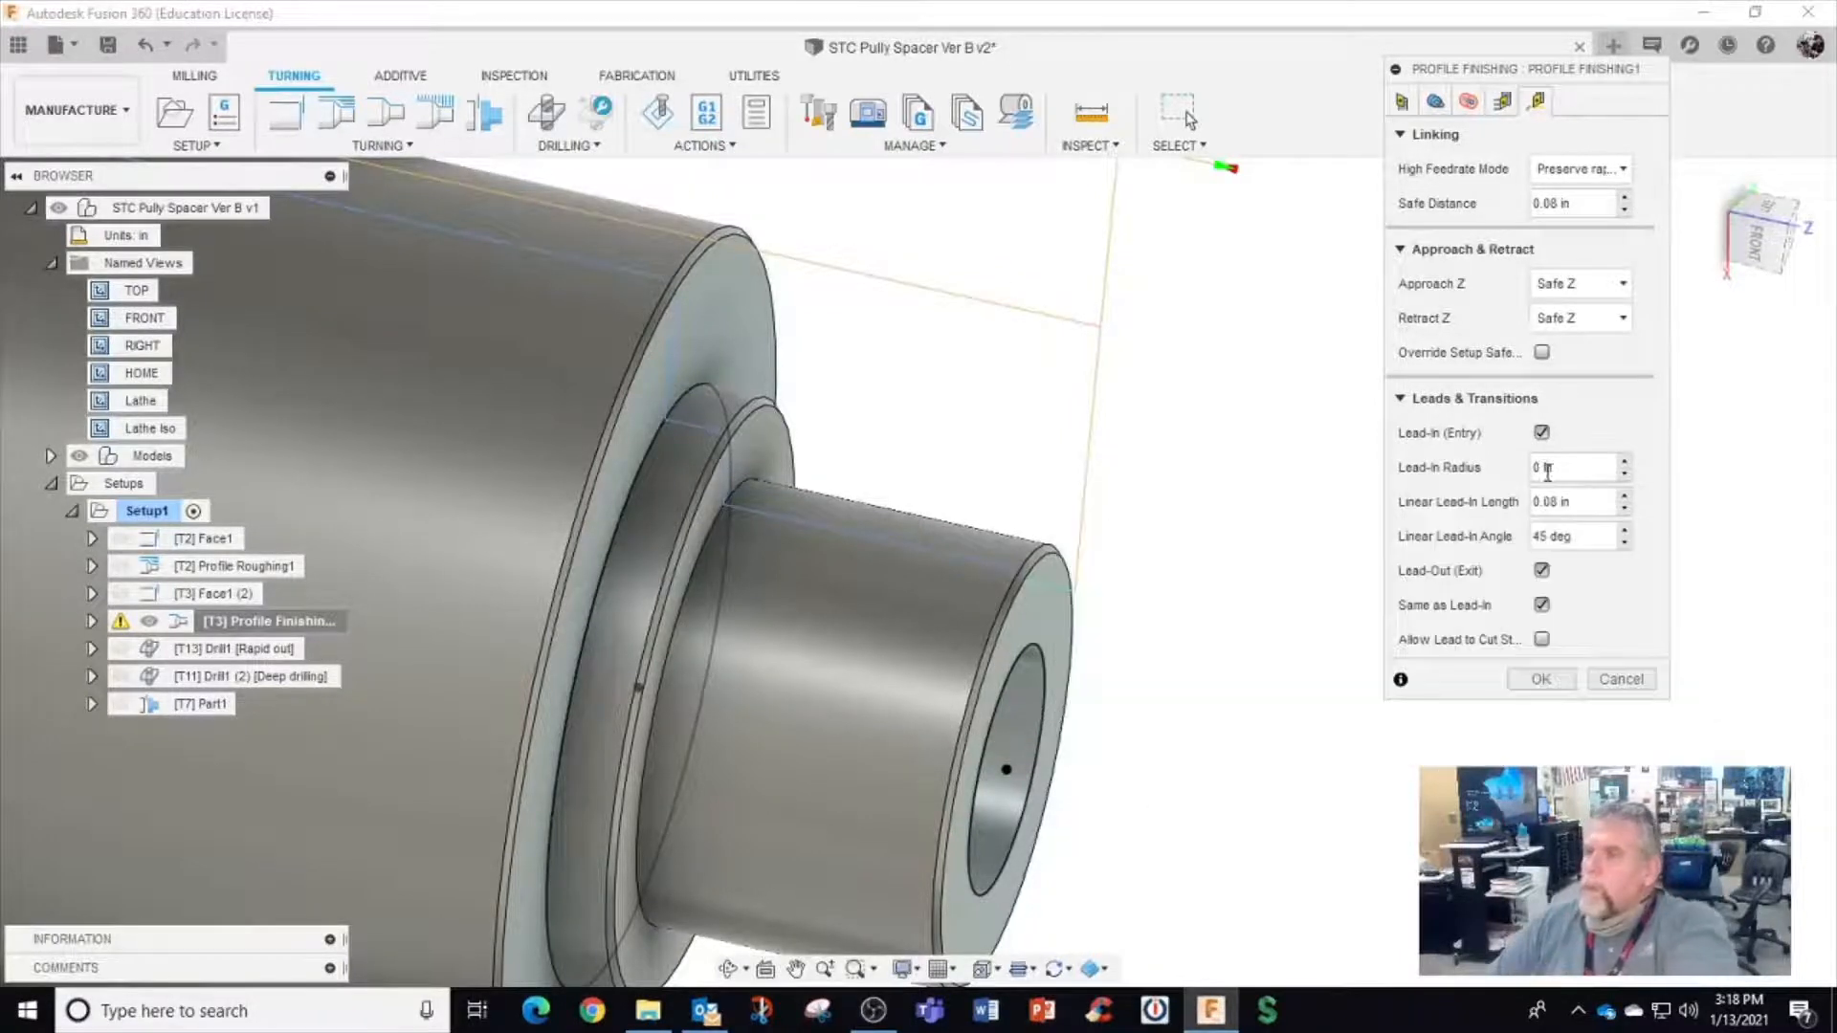
{"action": "mouse_move", "coordinate": [1566, 468]}
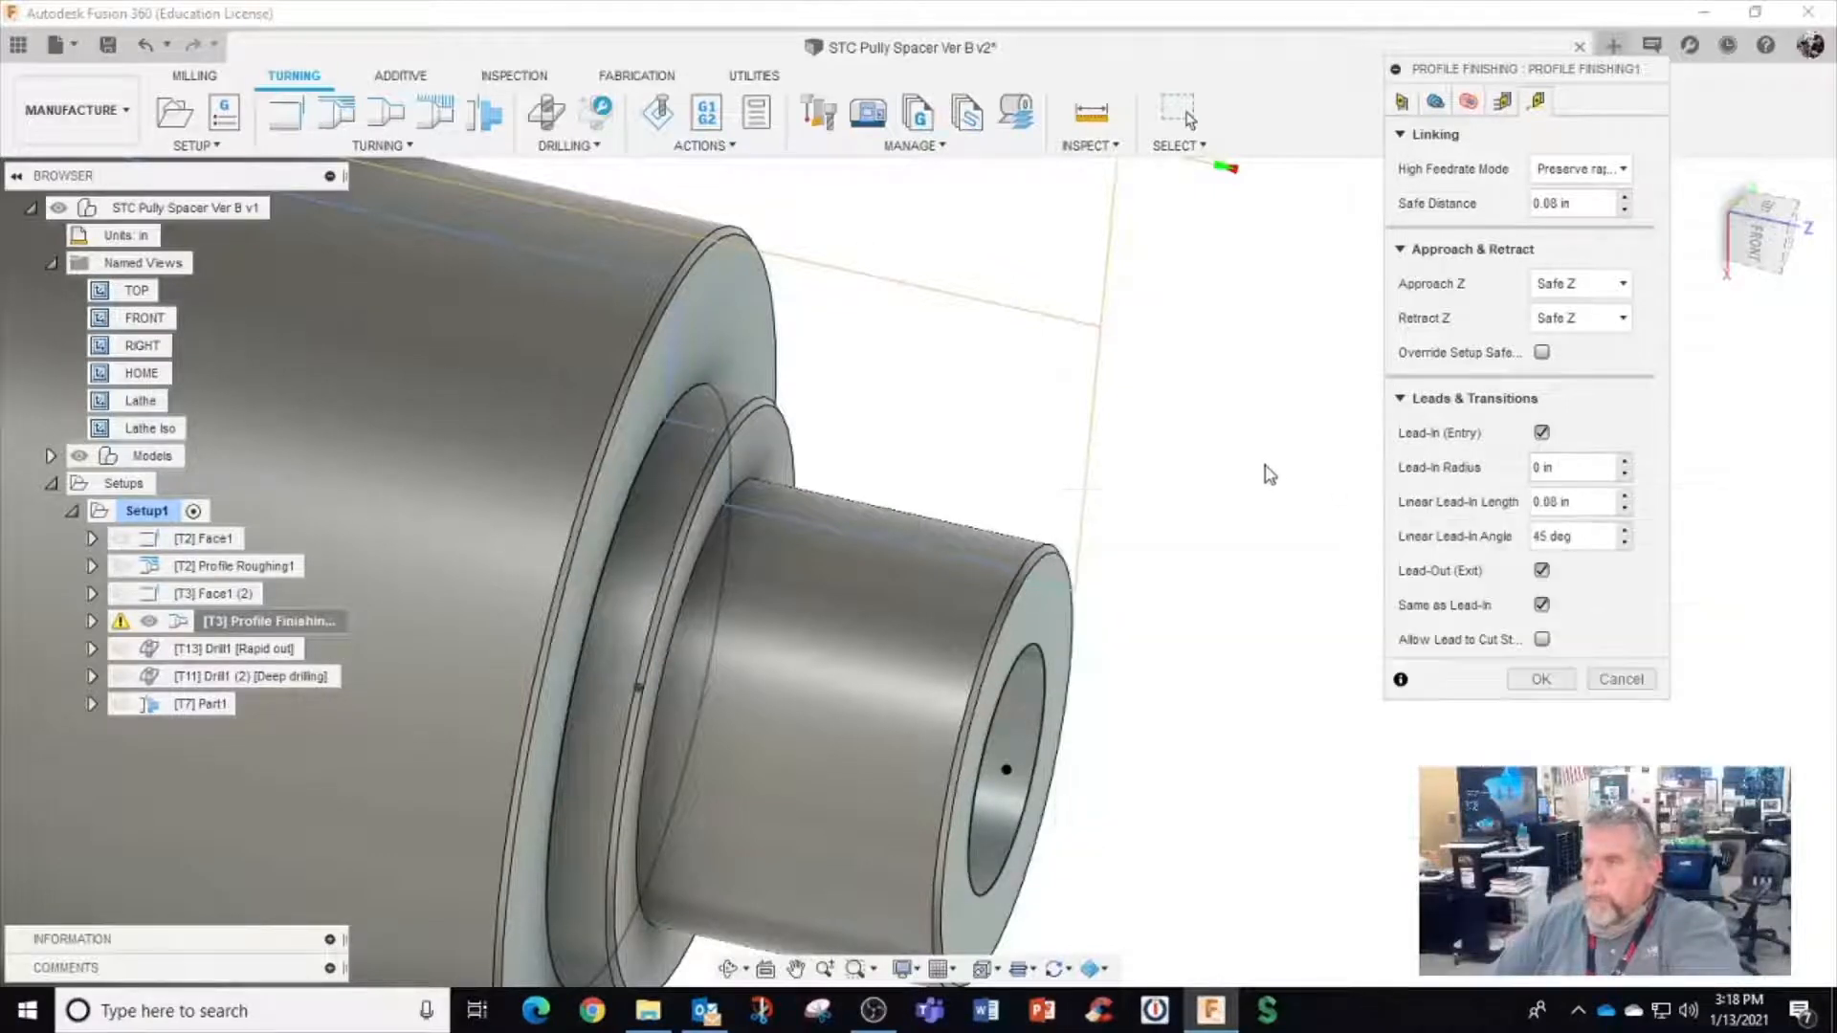
{"action": "left_click_drag", "start_coordinate": [1554, 468], "coordinate": [1444, 475]}
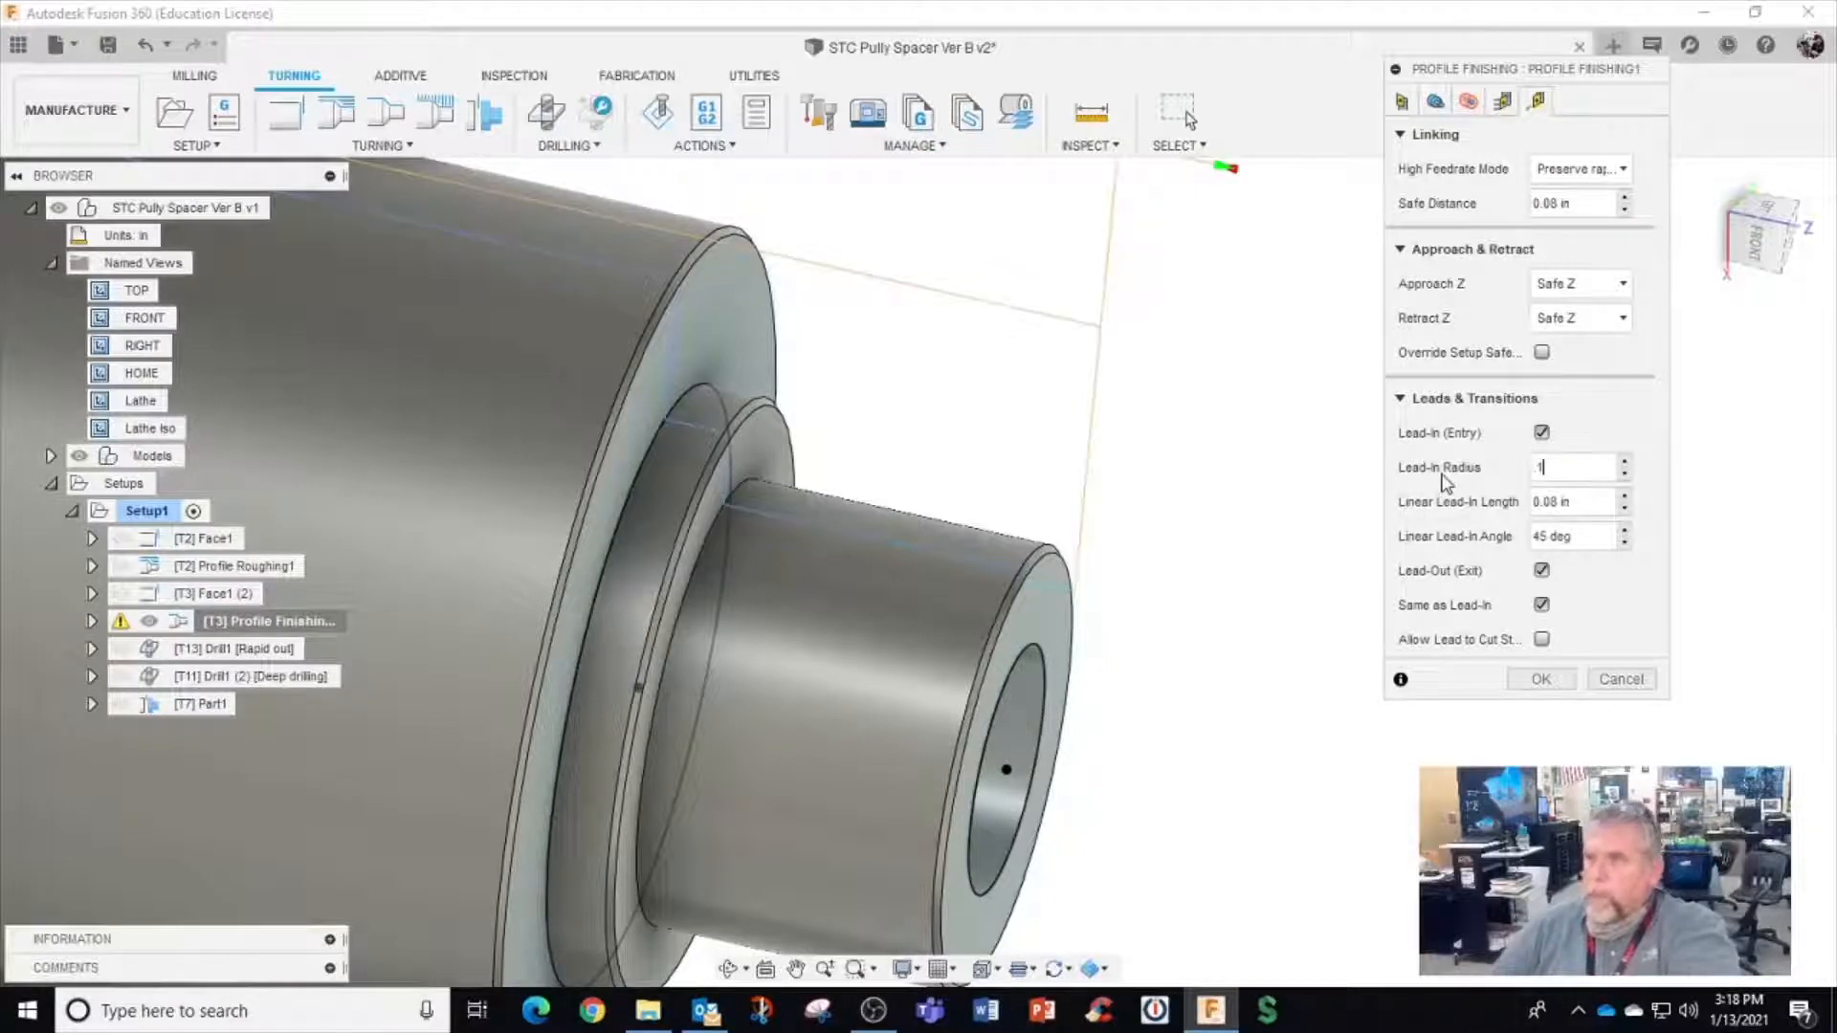
{"action": "left_click", "coordinate": [1531, 679]}
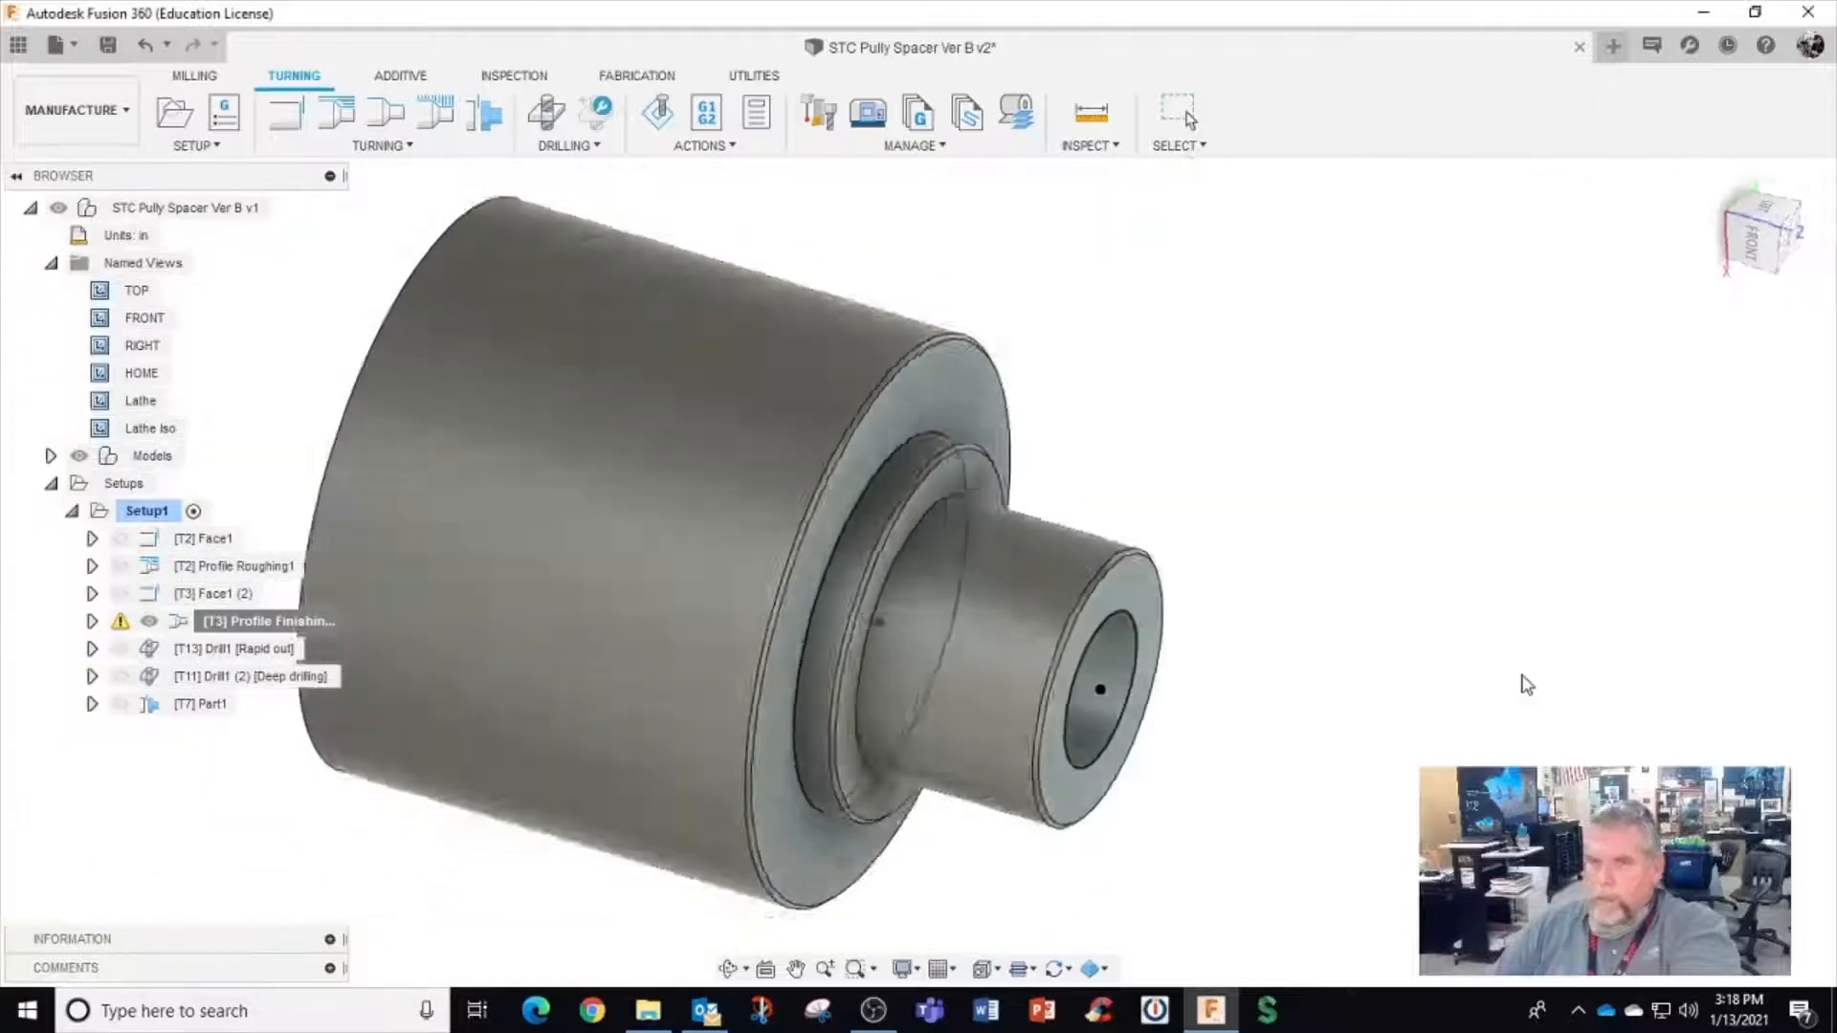
Set Profile Finishing1's lead-in radius to 0 and its linear lead-in angle to 90 degrees, and accept the operation
{"action": "right_click", "coordinate": [318, 633]}
{"action": "left_click", "coordinate": [308, 21]}
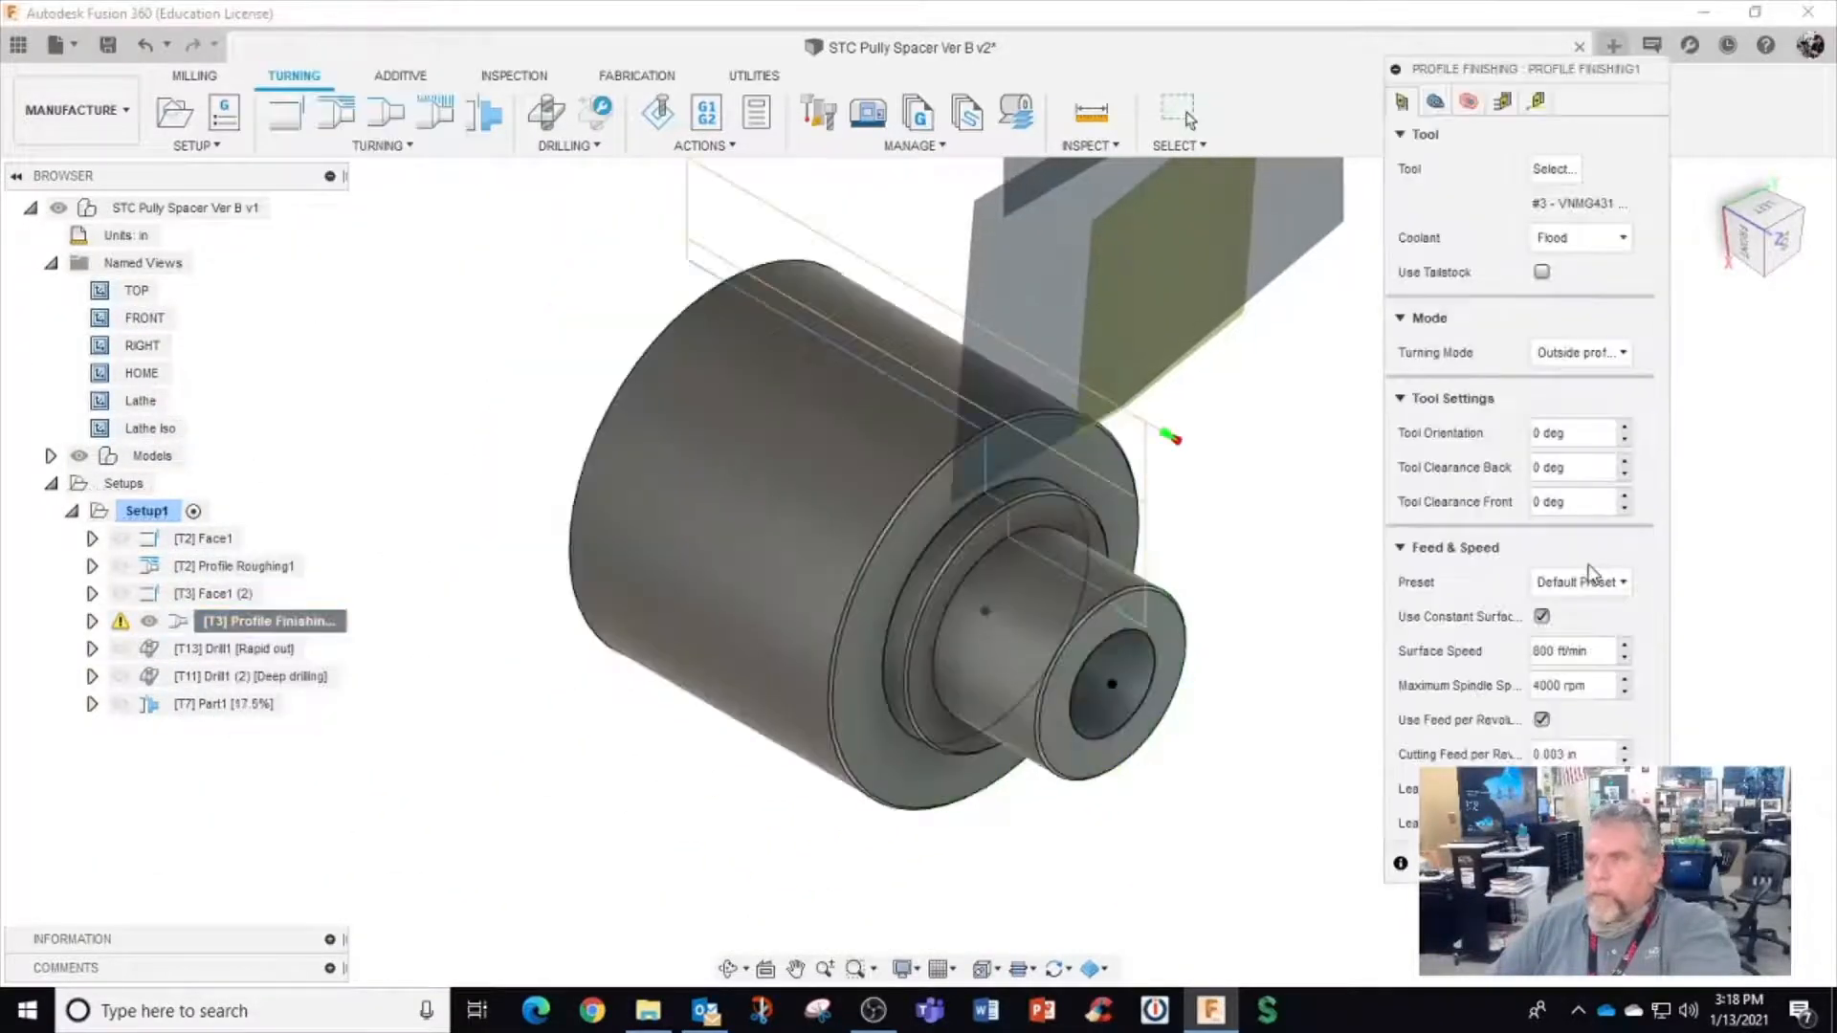
{"action": "left_click", "coordinate": [1514, 111]}
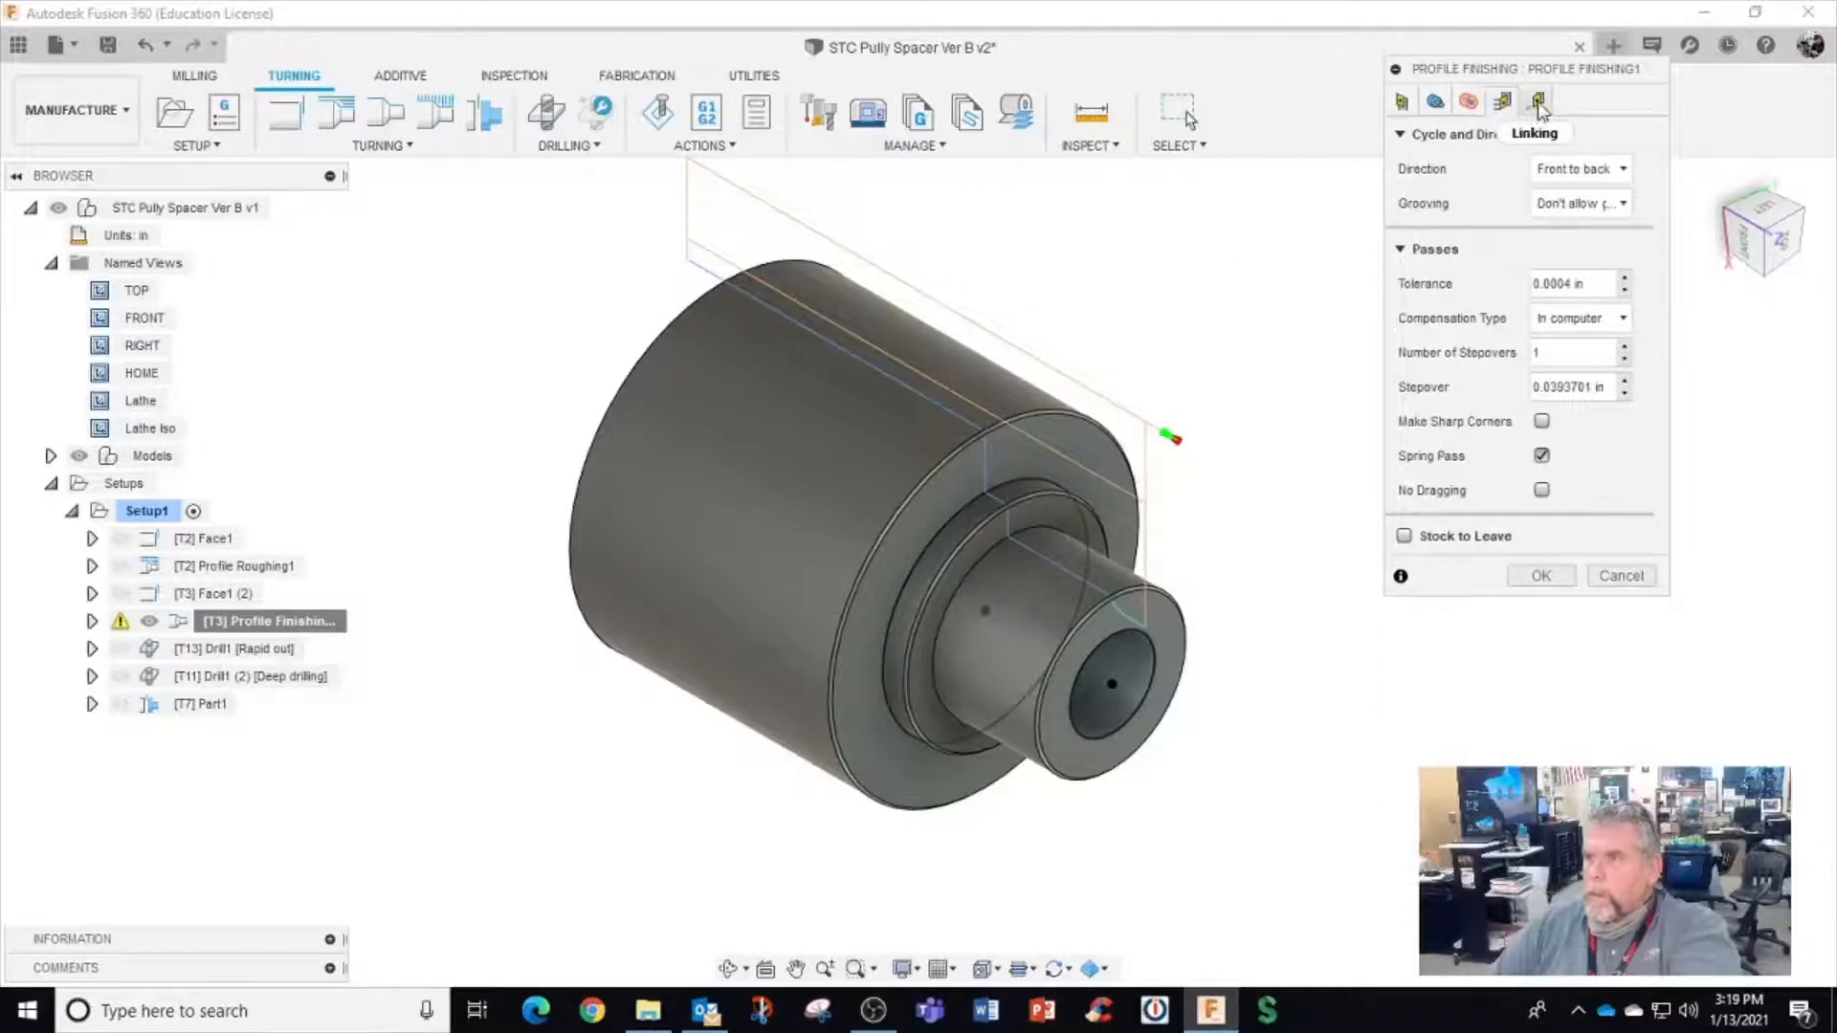
{"action": "left_click", "coordinate": [1535, 106]}
{"action": "left_click_drag", "start_coordinate": [1591, 469], "coordinate": [1459, 480]}
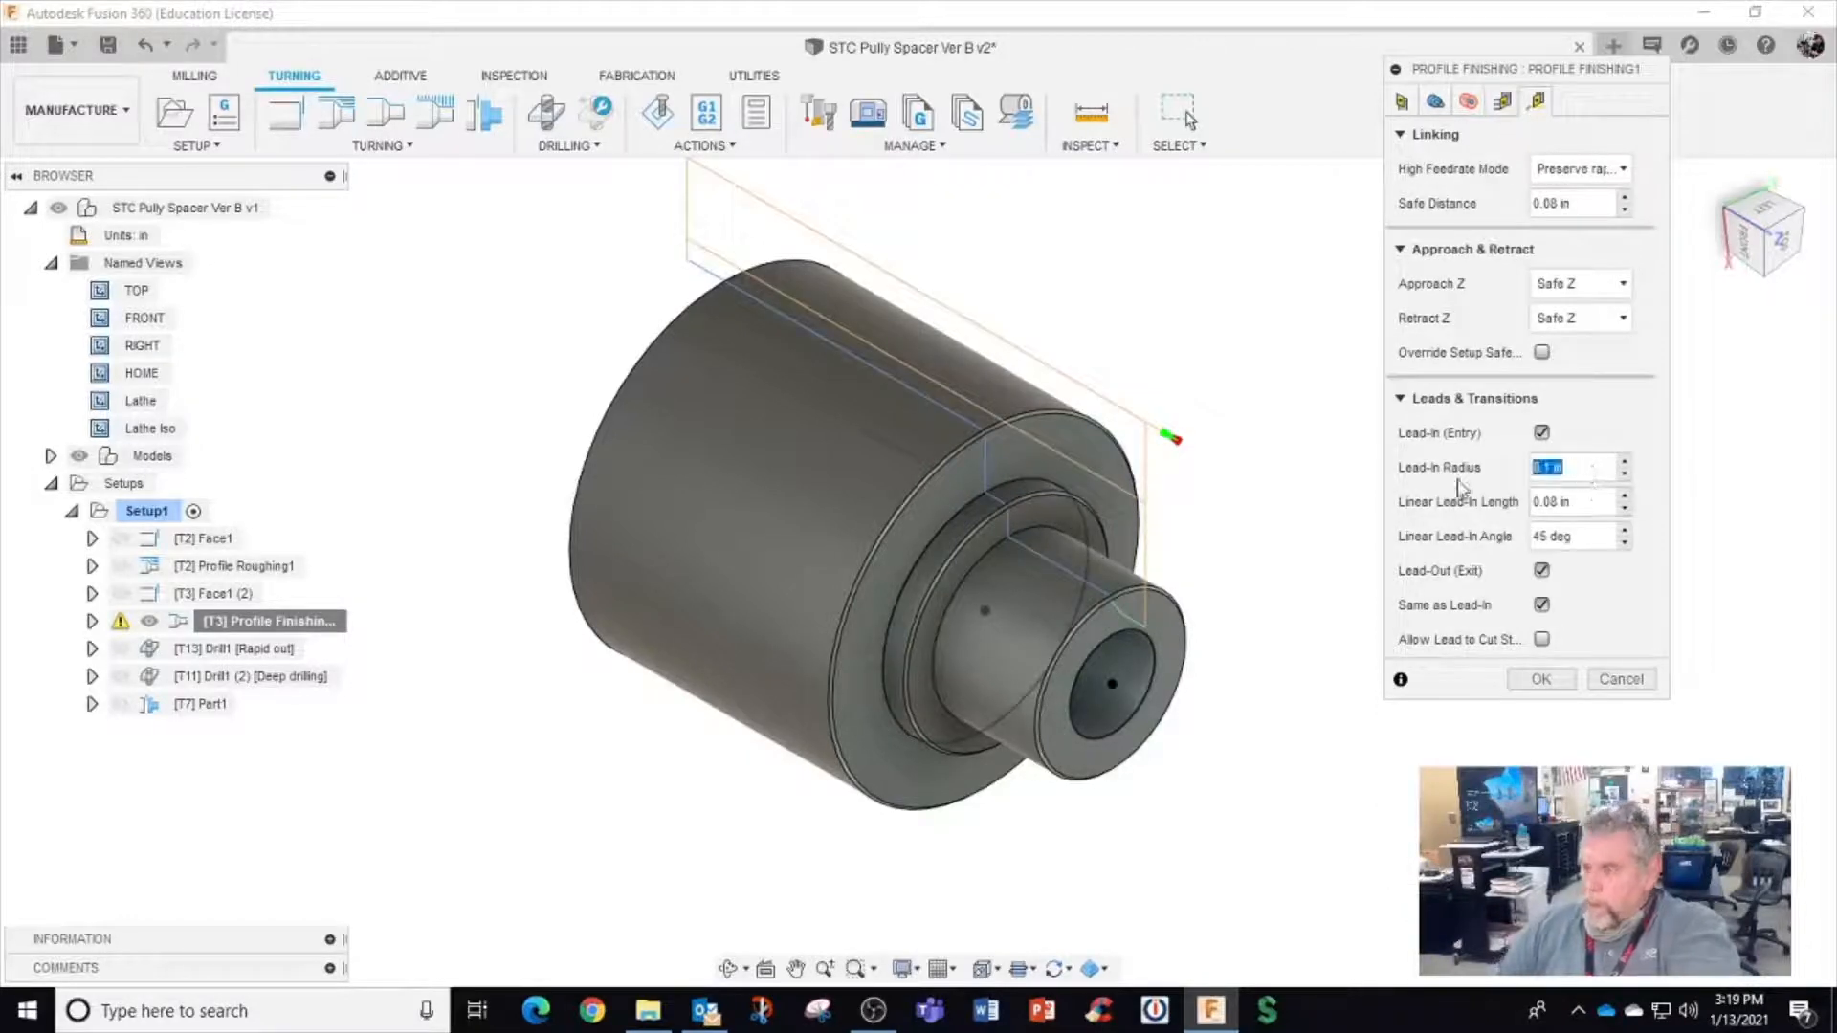
{"action": "type", "text": "0"}
{"action": "left_click_drag", "start_coordinate": [1569, 536], "coordinate": [1479, 542]}
{"action": "type", "text": "0"}
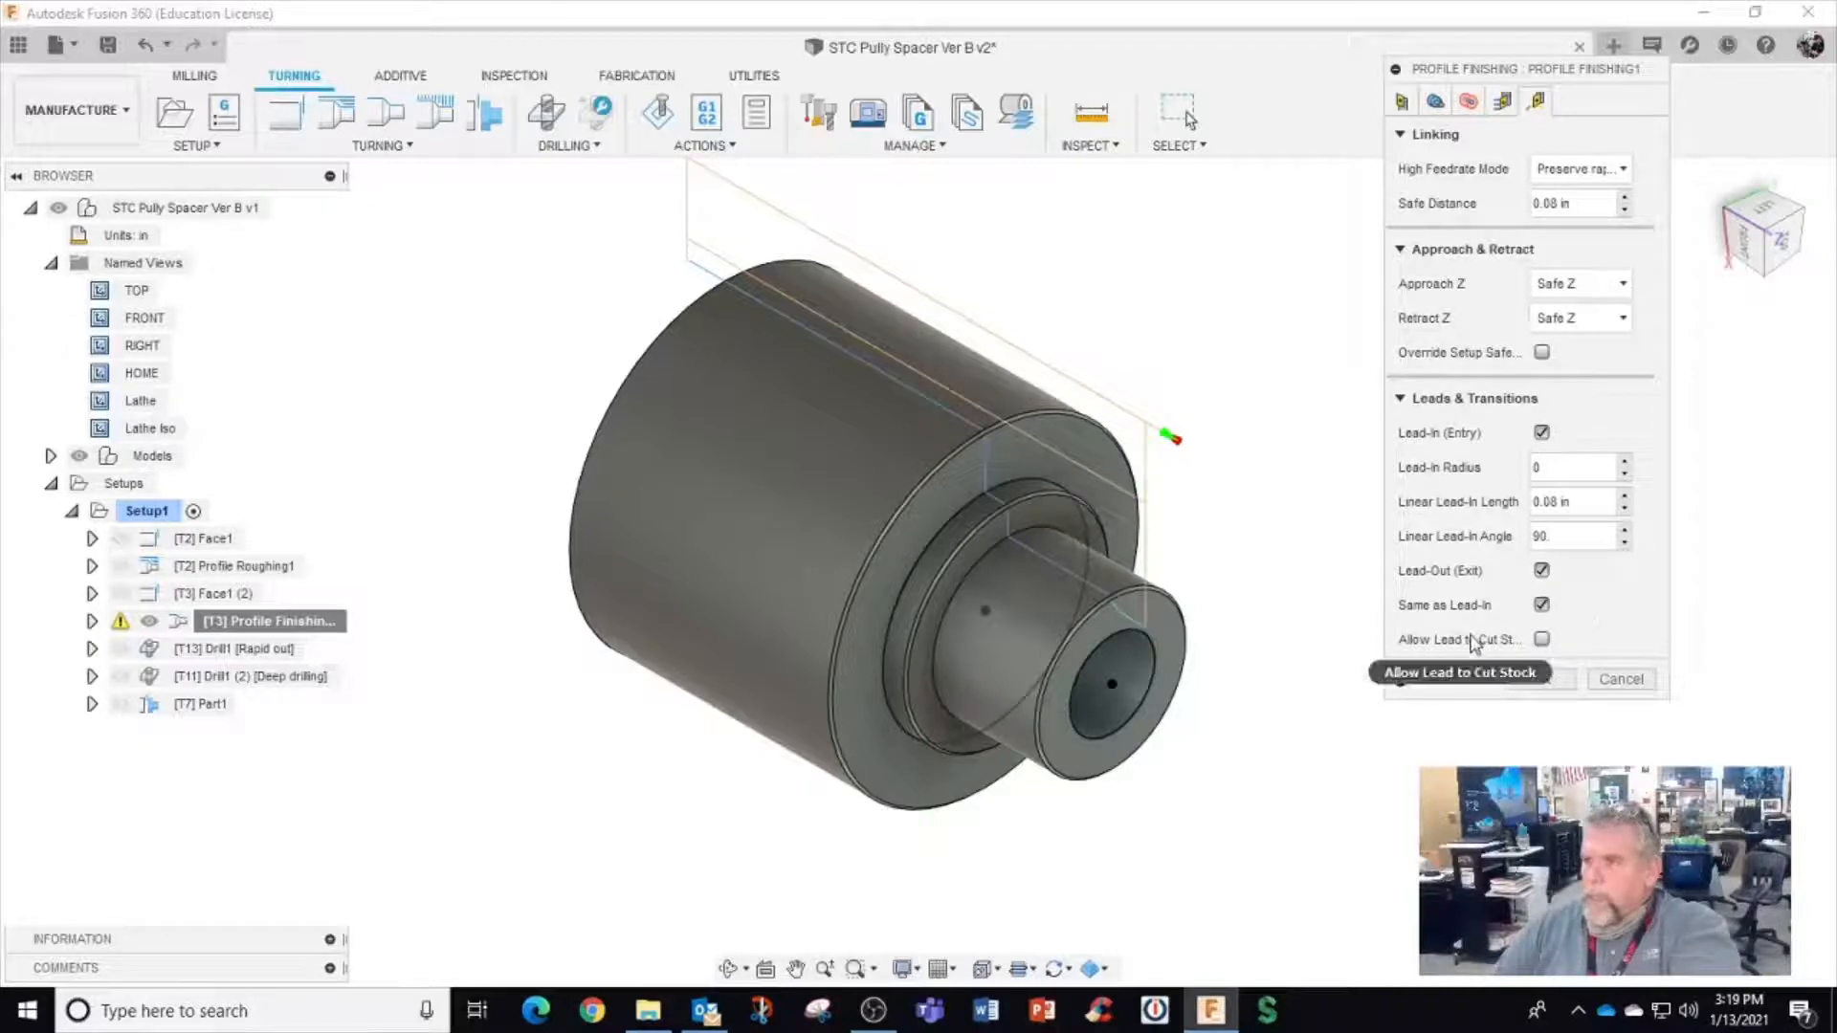
{"action": "left_click", "coordinate": [1525, 681]}
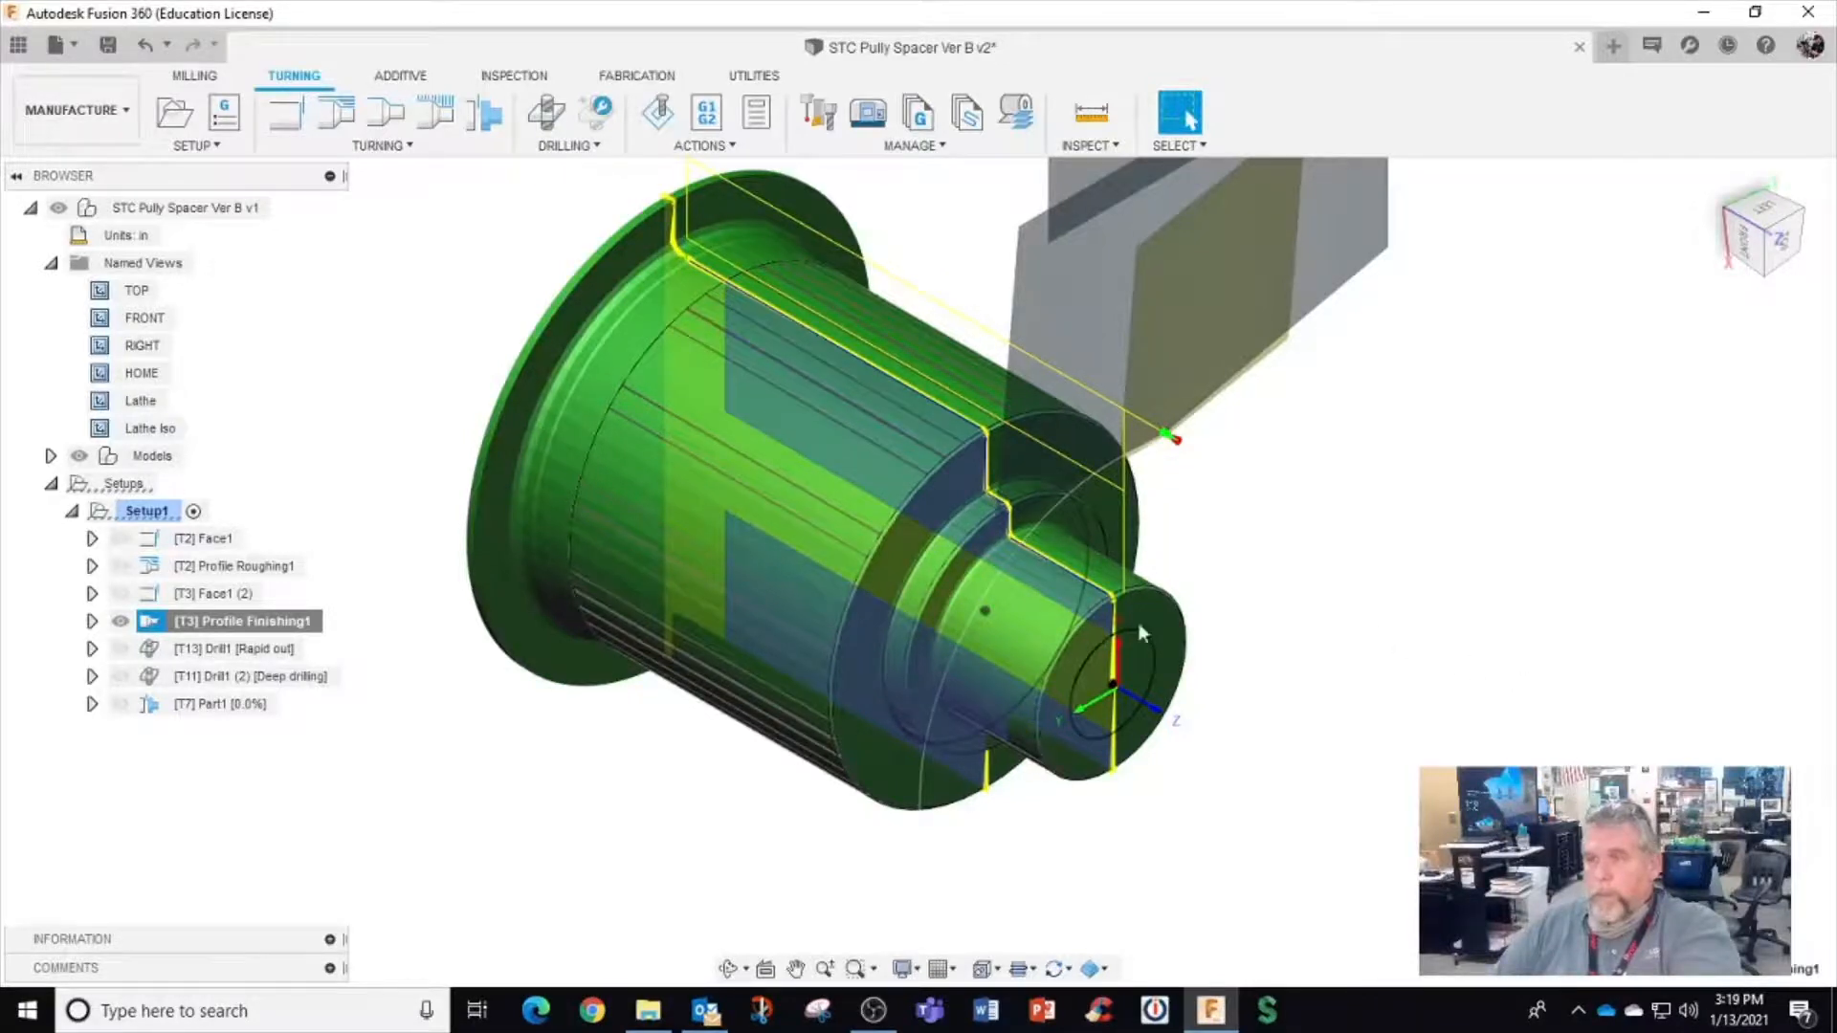
Inspect the regenerated Profile Finishing1 toolpath from the lead-in at the front face to the back flange
{"action": "middle_click_drag", "start_coordinate": [1139, 622], "coordinate": [1155, 559], "text": "shift"}
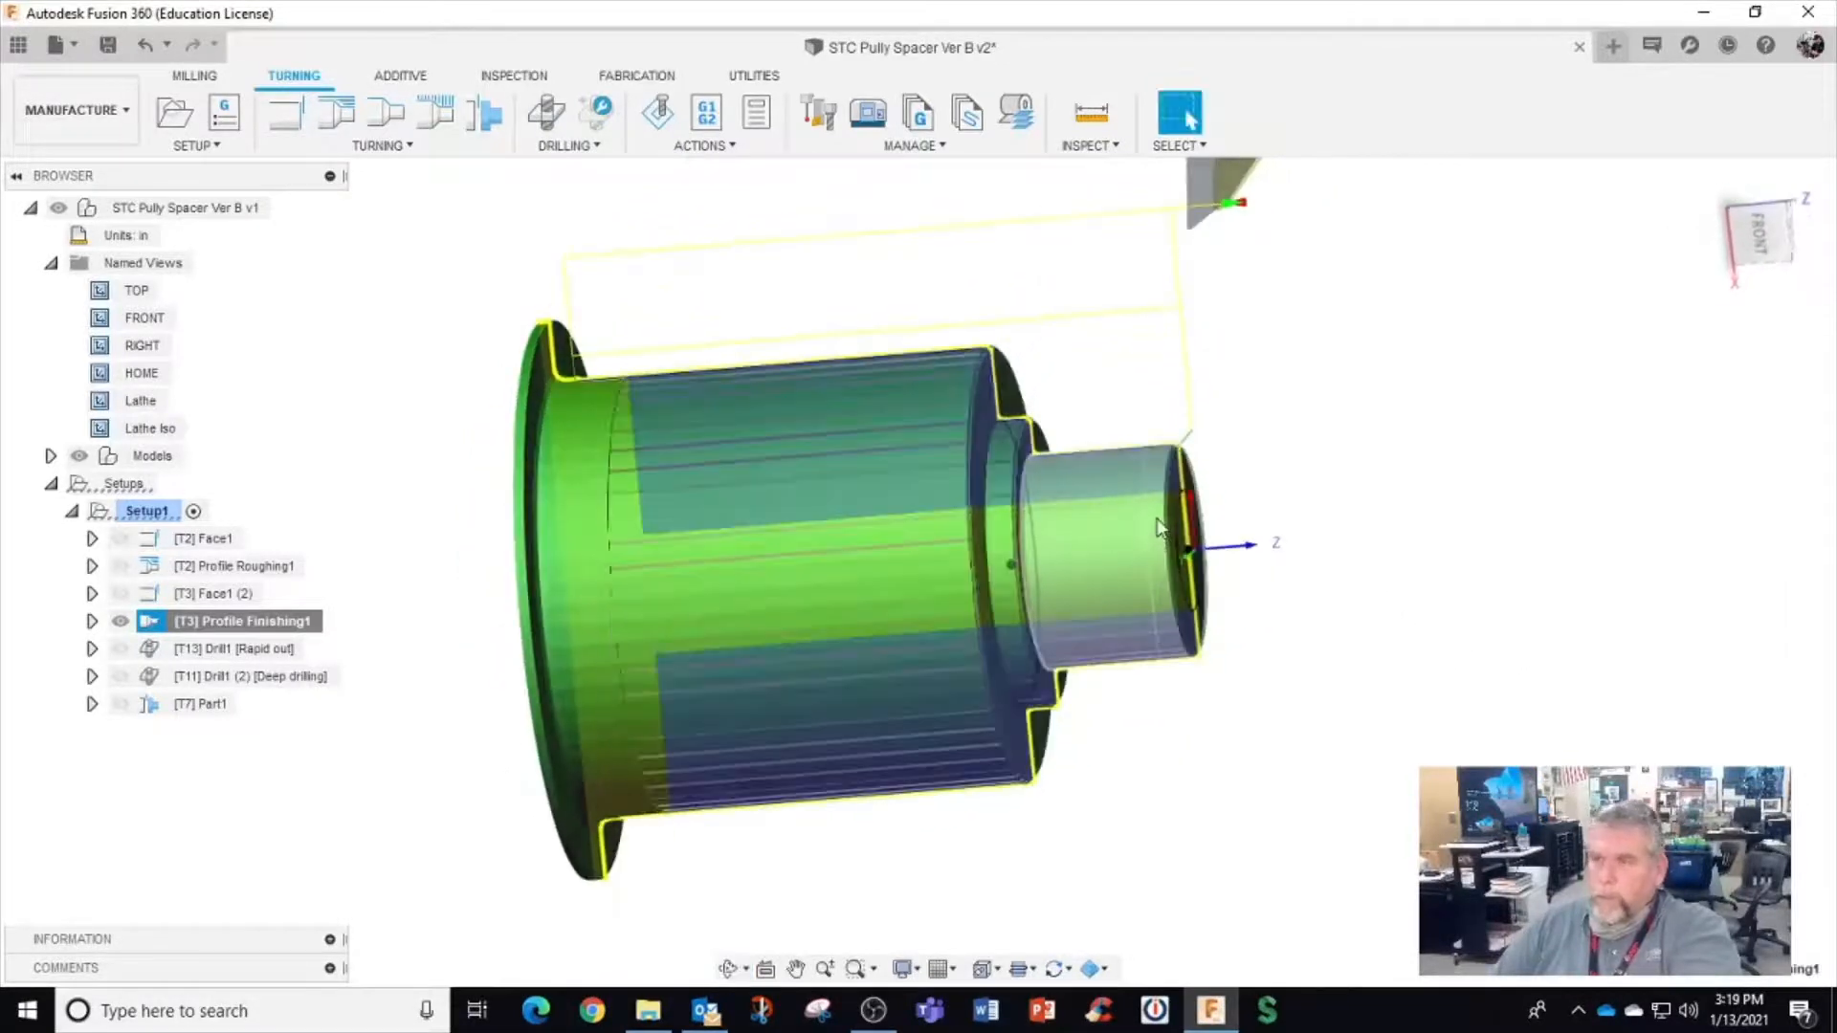
{"action": "scroll", "coordinate": [1174, 497], "scroll_direction": "up", "scroll_amount": 5}
{"action": "scroll", "coordinate": [1171, 476], "scroll_direction": "down", "scroll_amount": 5}
{"action": "scroll", "coordinate": [472, 320], "scroll_direction": "up", "scroll_amount": 6}
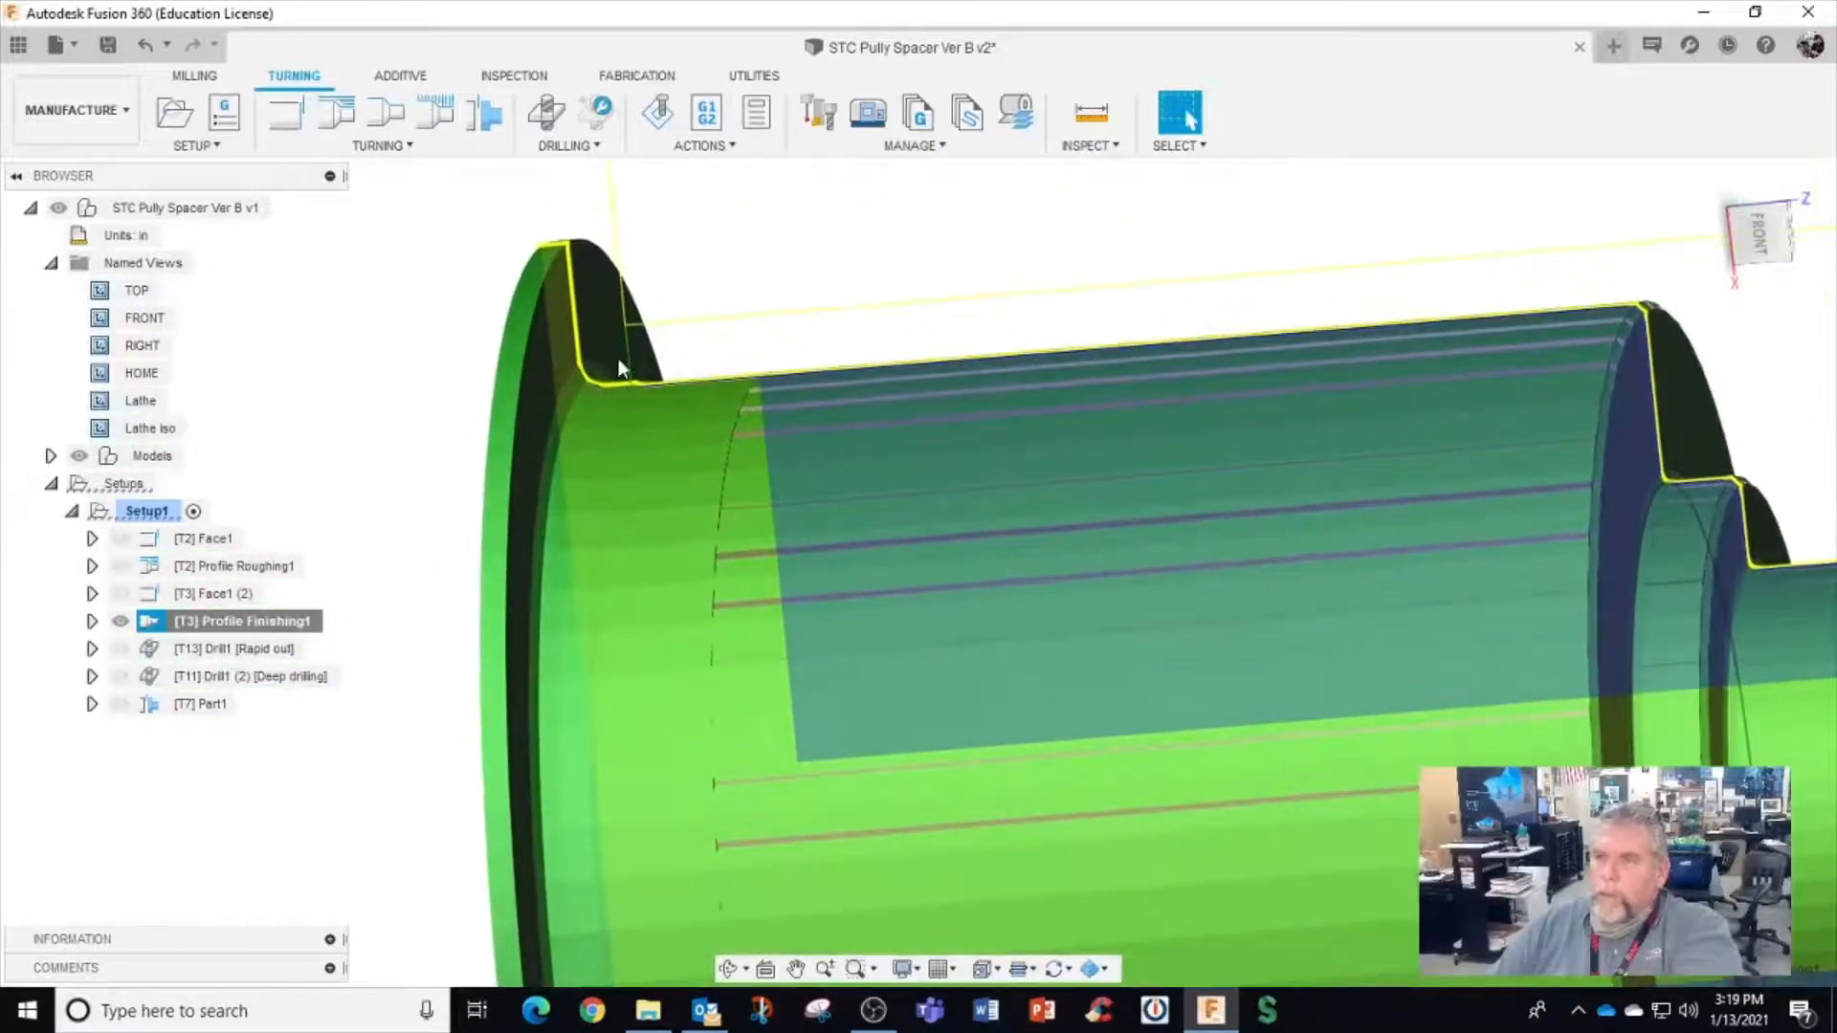
{"action": "scroll", "coordinate": [618, 363], "scroll_direction": "down", "scroll_amount": 4}
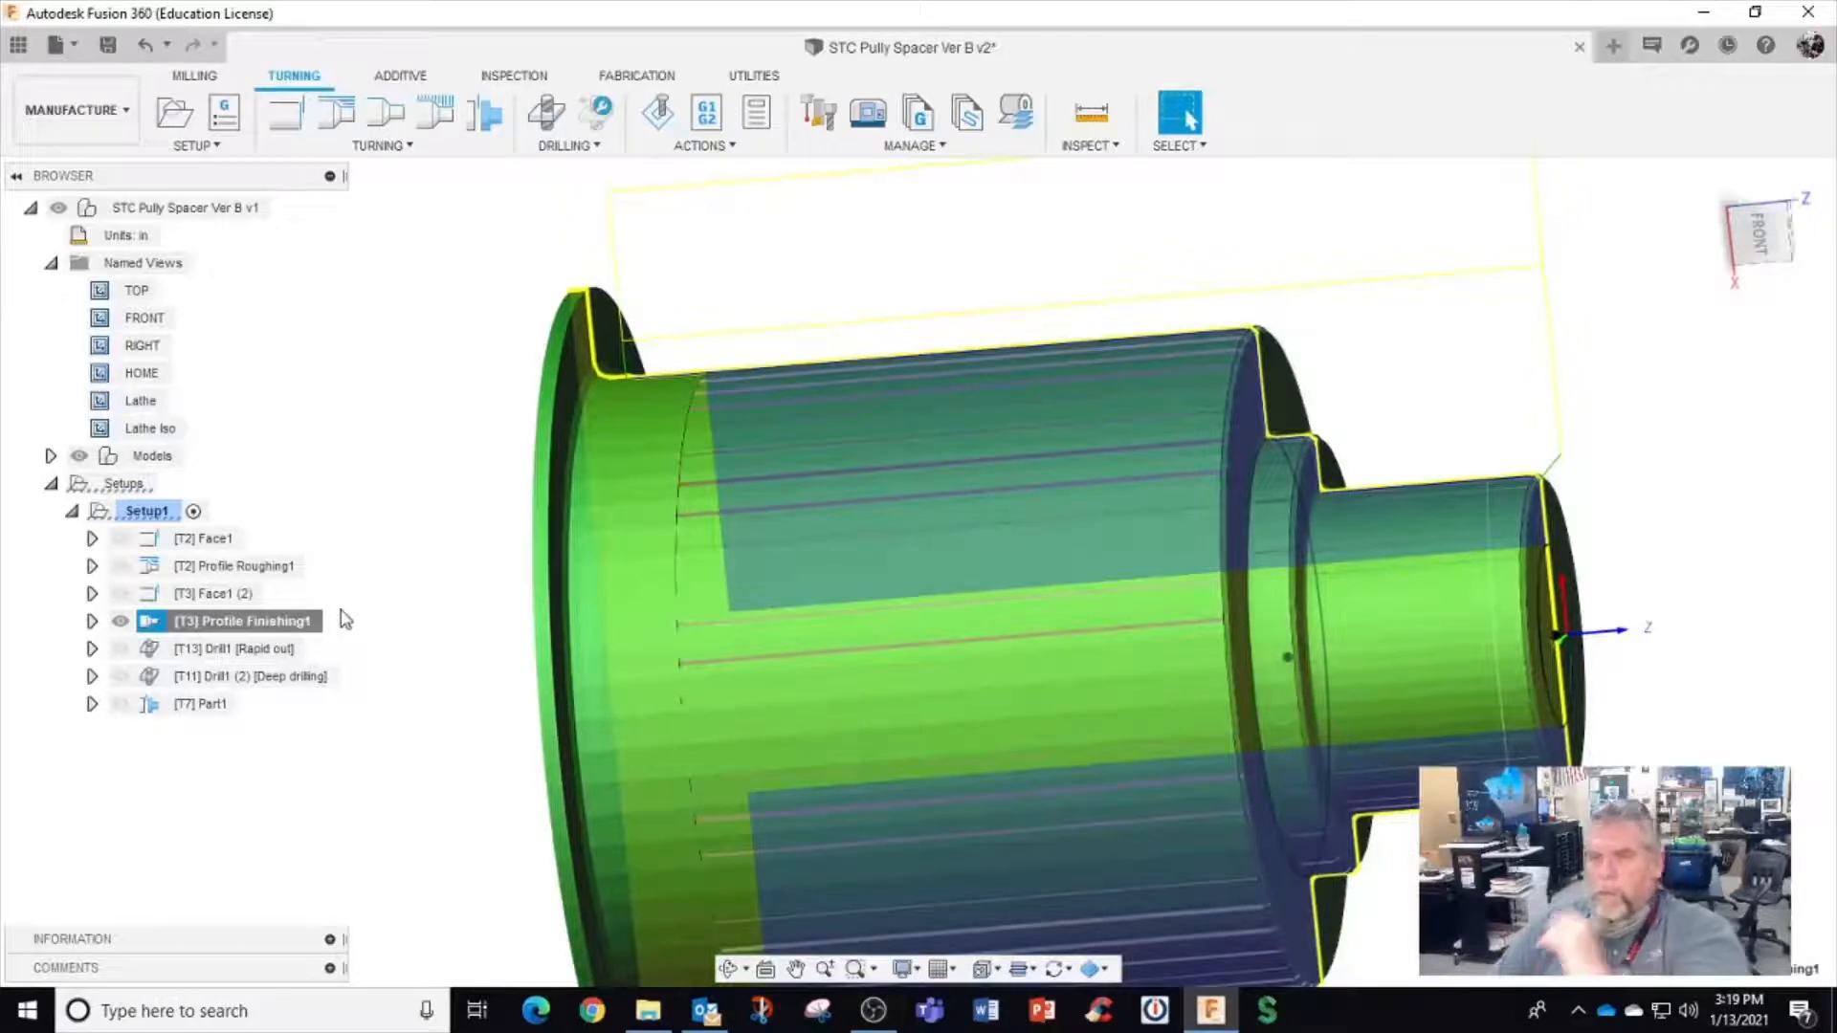
Edit the Drill1 operation to use a surface speed of 150 ft/min and a feed per revolution of 0.008 in
{"action": "left_click", "coordinate": [266, 651]}
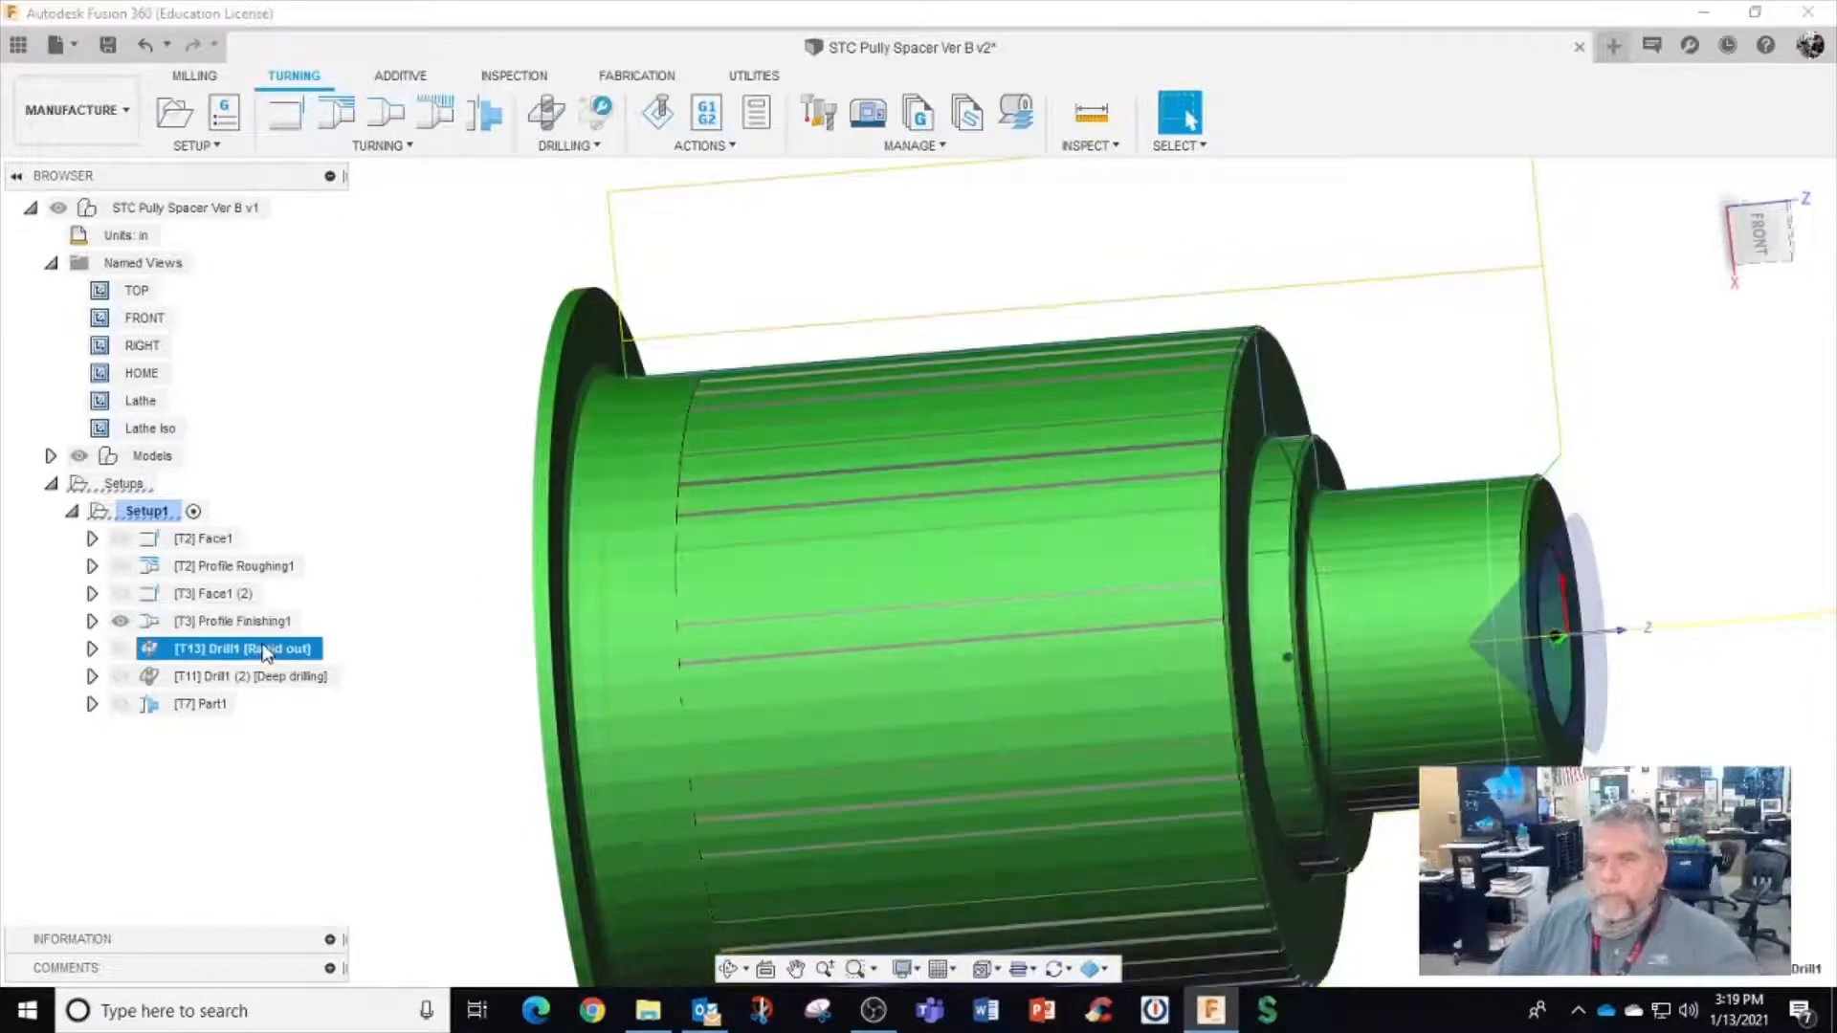
{"action": "right_click", "coordinate": [260, 651]}
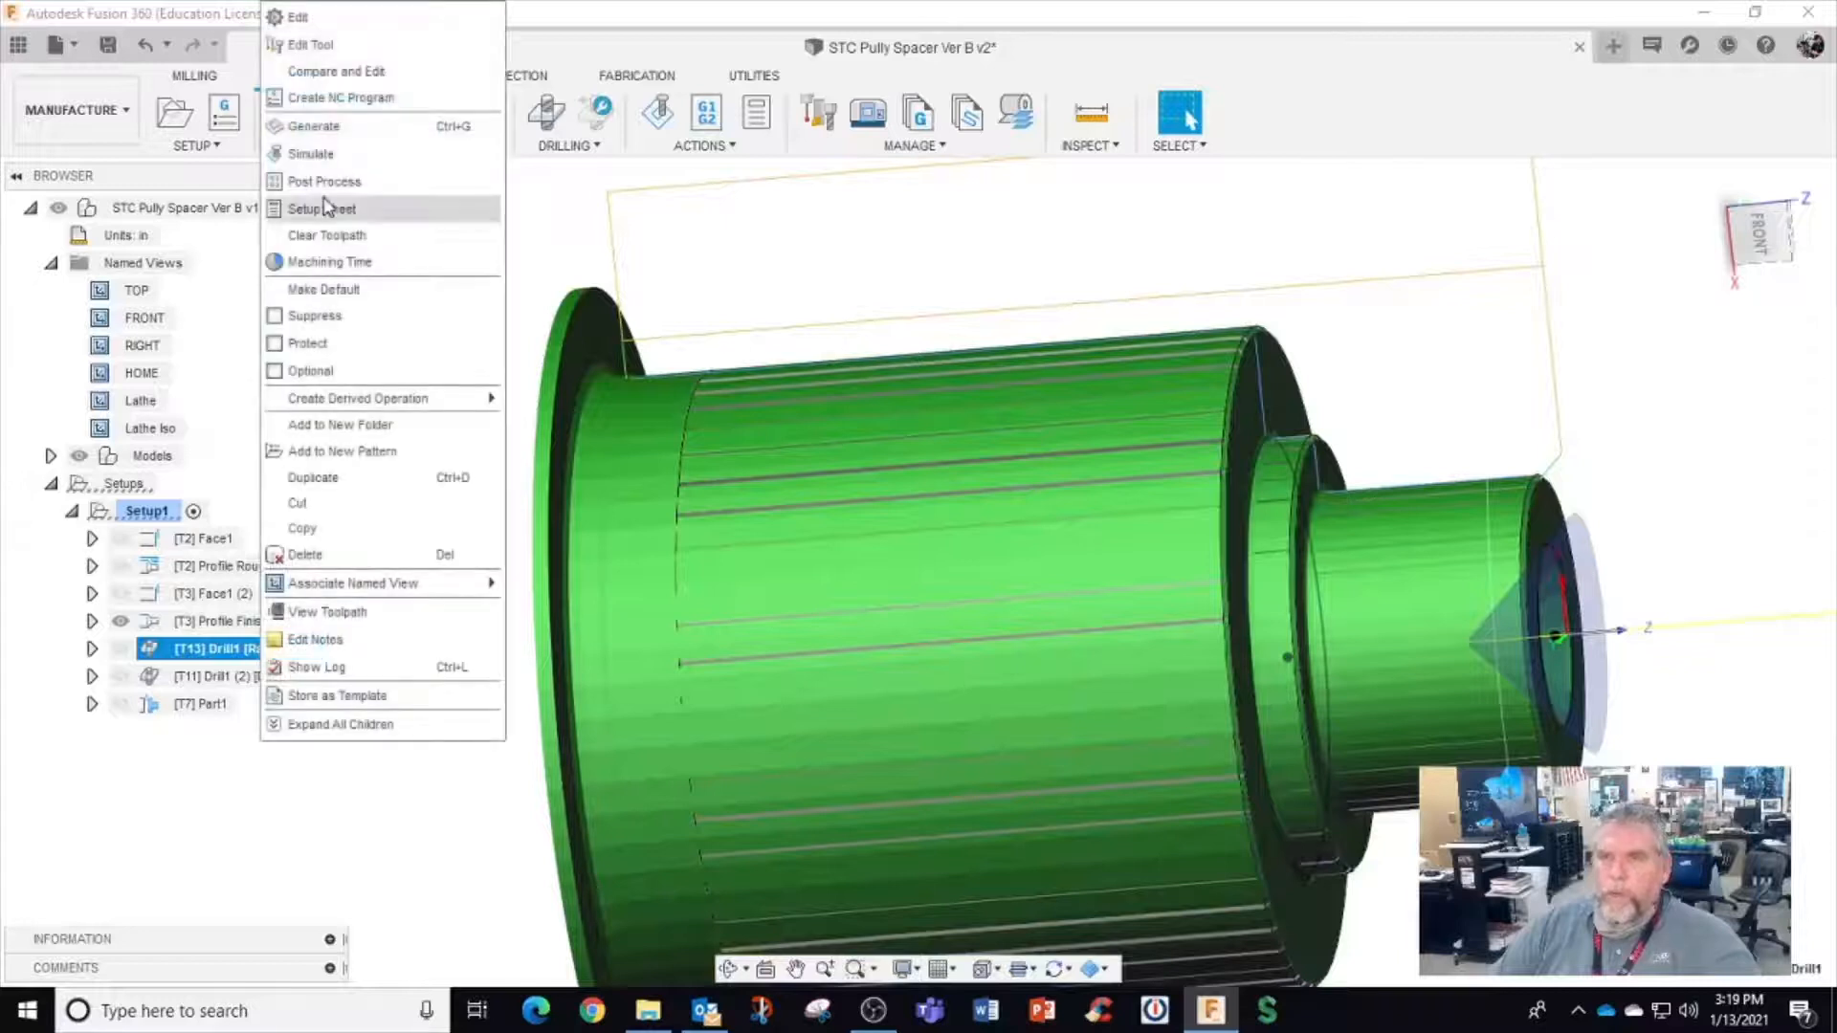
{"action": "left_click", "coordinate": [298, 18]}
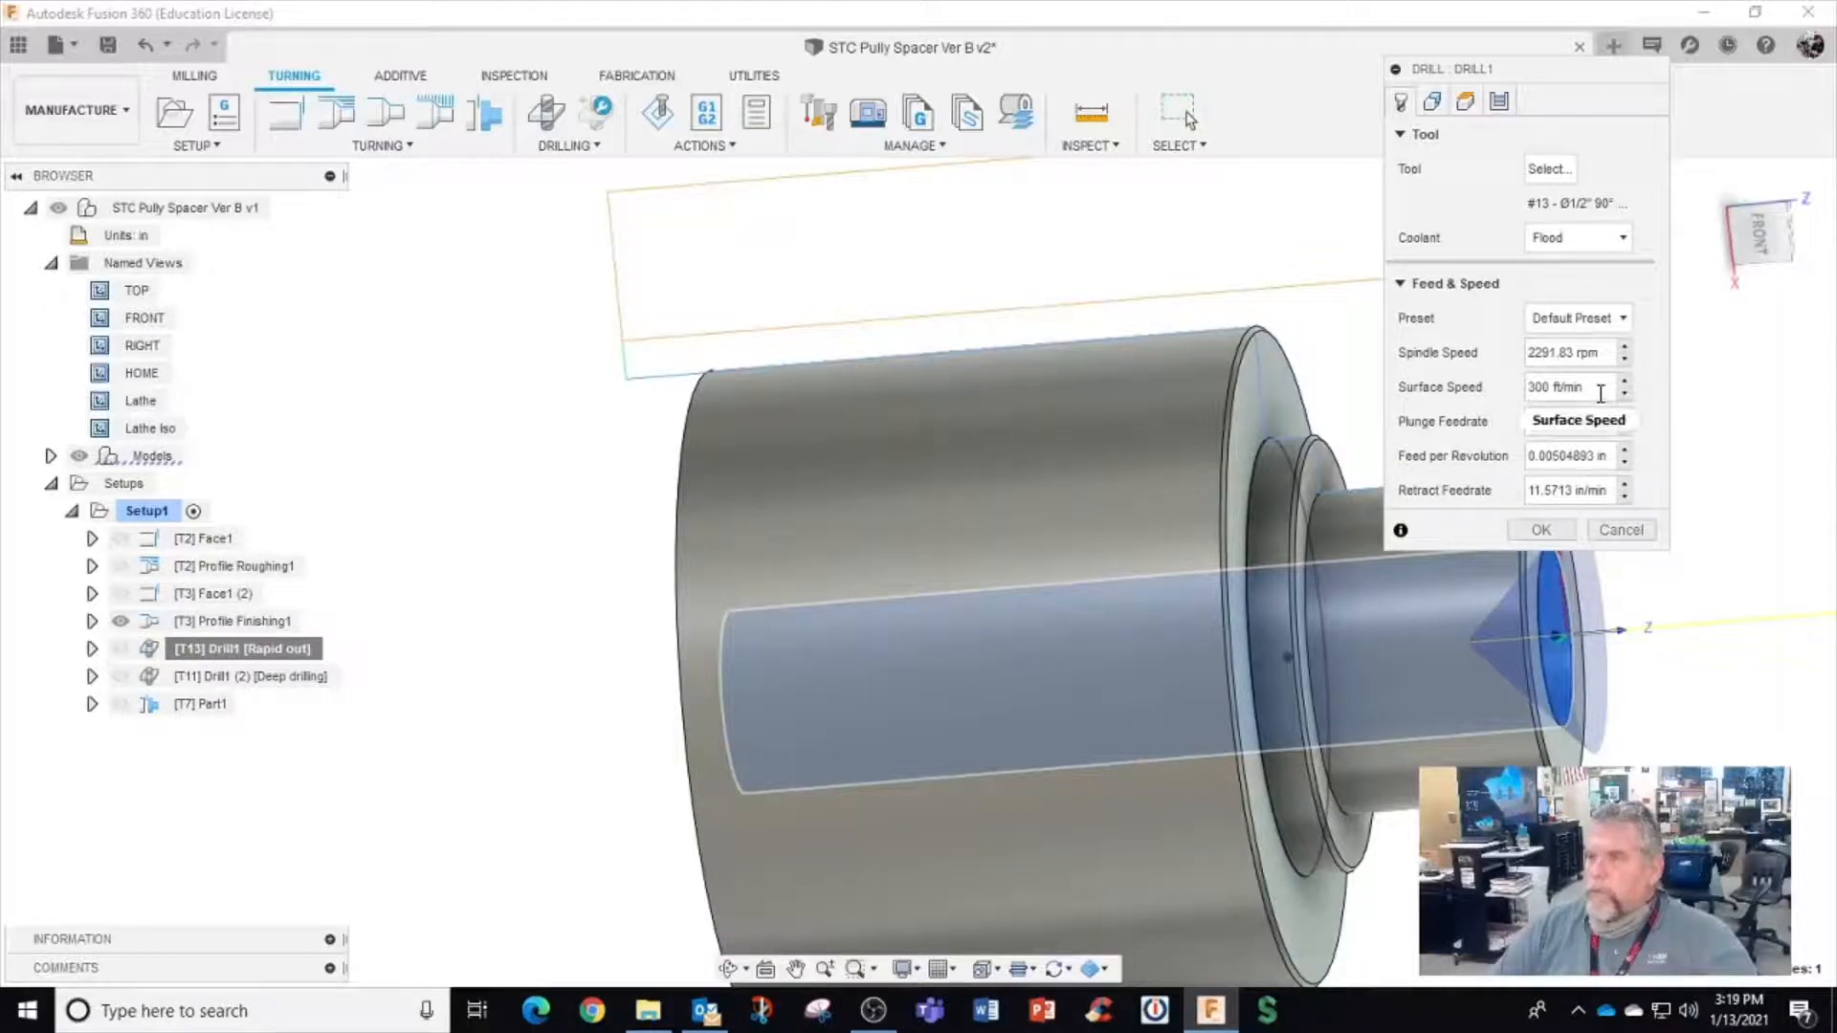
{"action": "left_click_drag", "start_coordinate": [1601, 387], "coordinate": [1458, 407]}
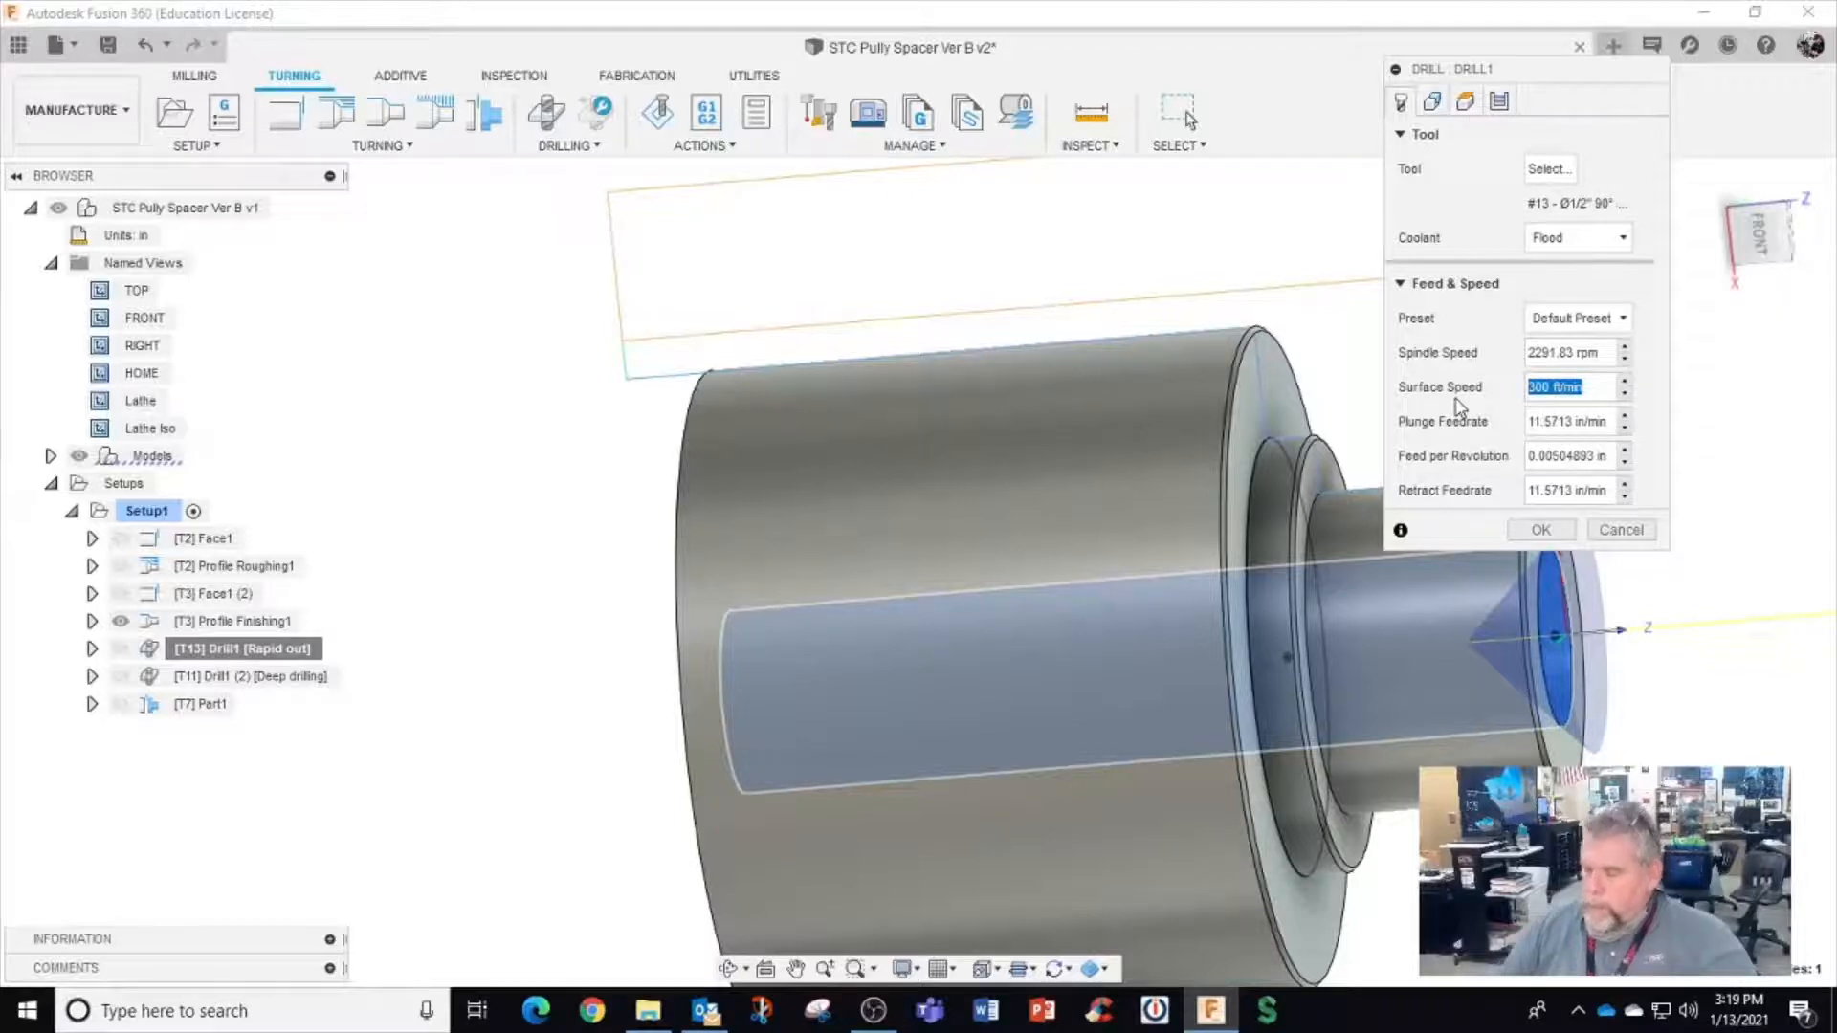
{"action": "type", "text": "150"}
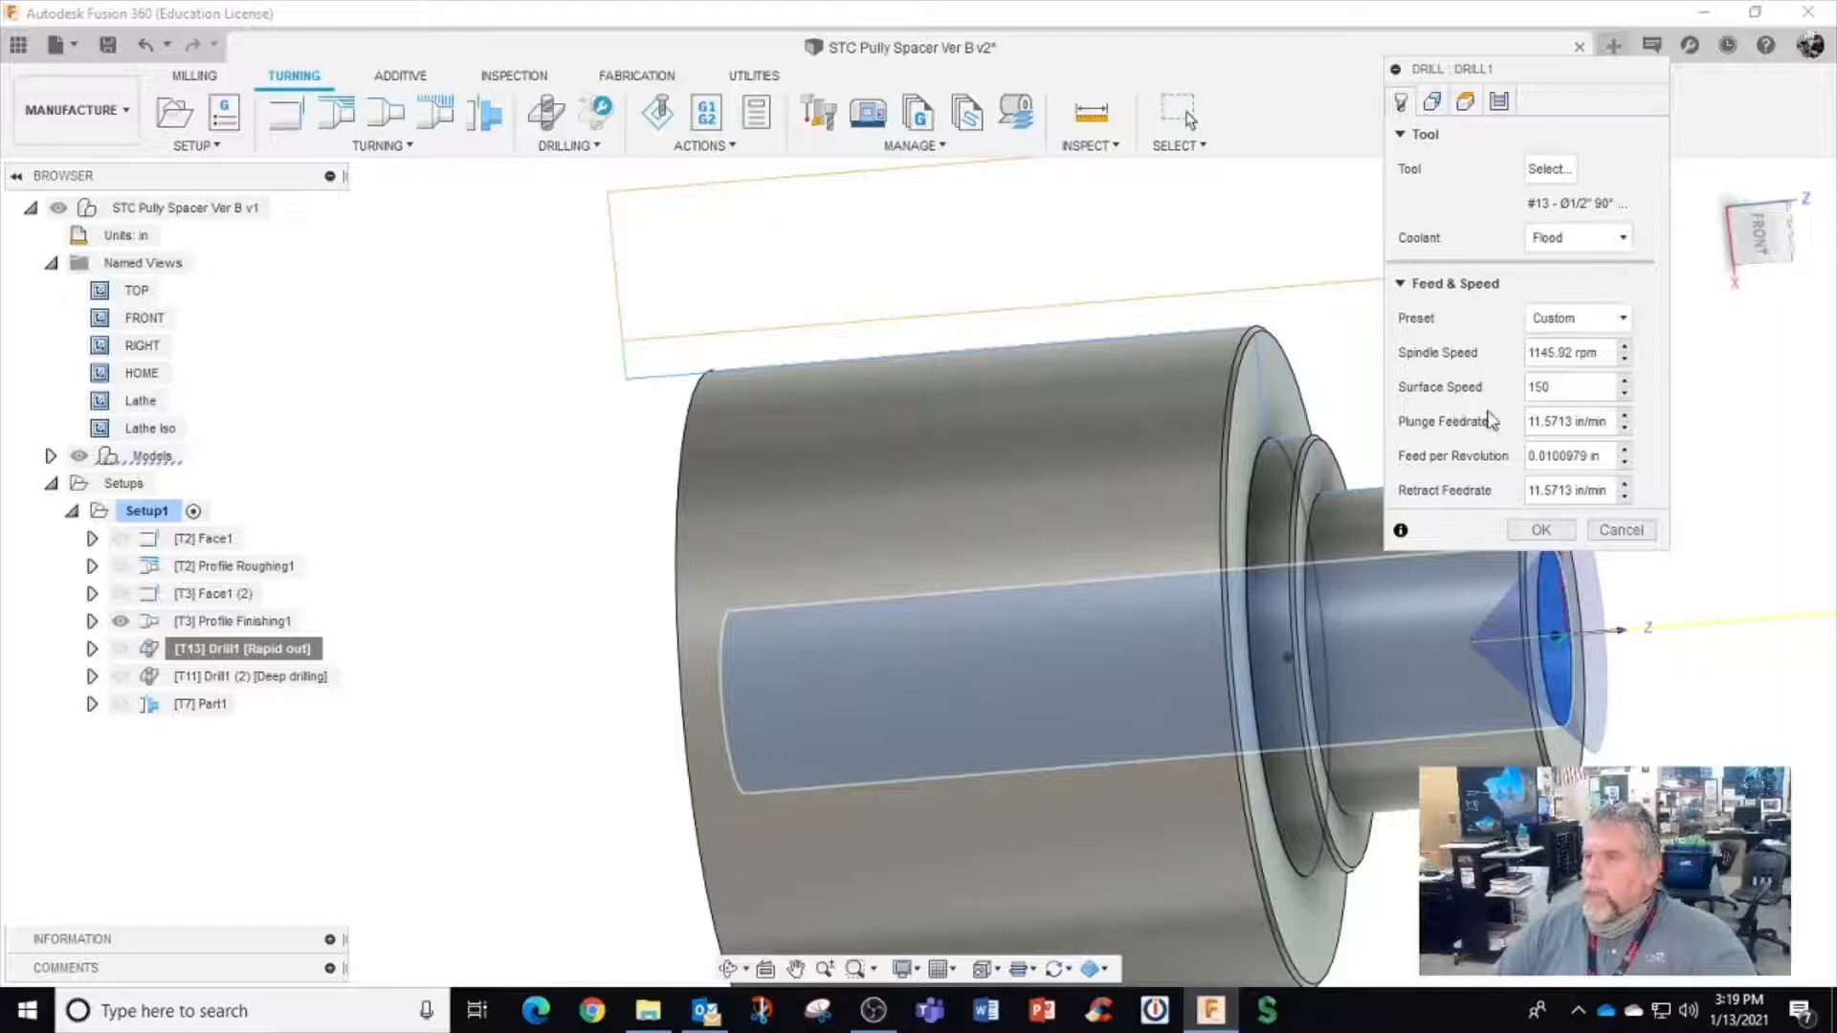
{"action": "left_click_drag", "start_coordinate": [1611, 461], "coordinate": [1390, 469]}
{"action": "key", "text": "BackSpace"}
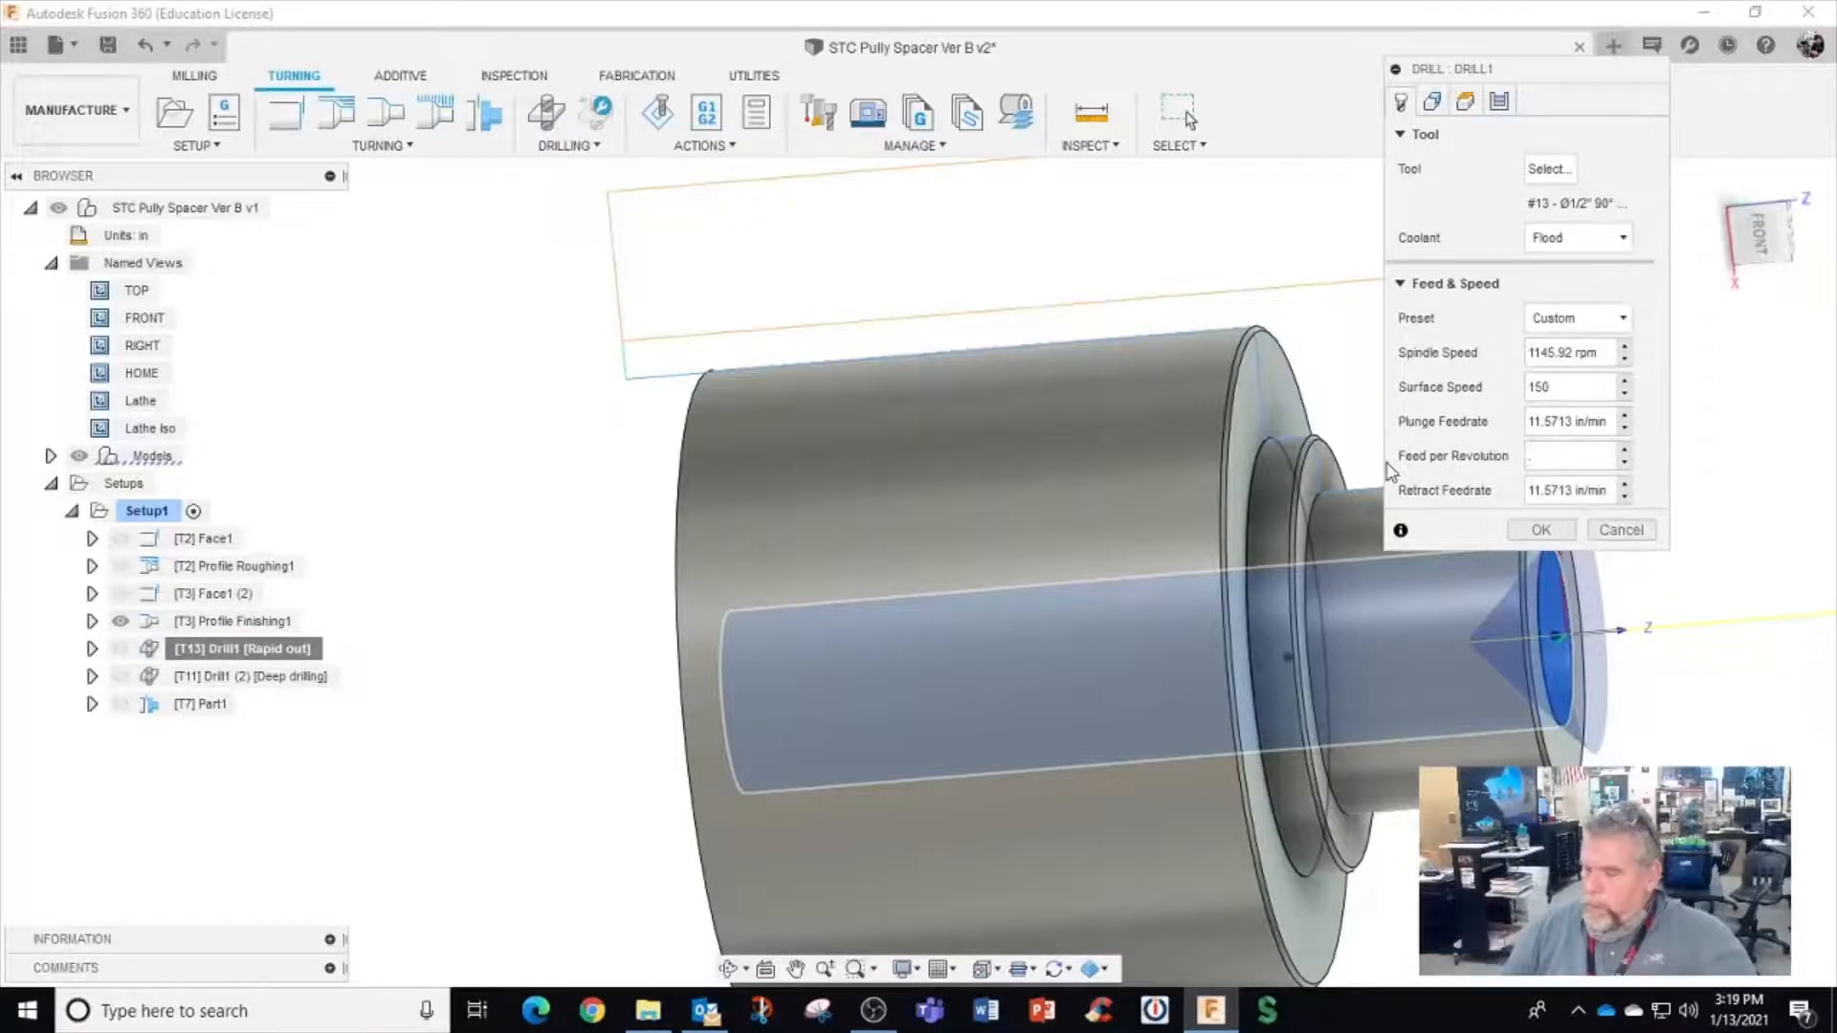
{"action": "type", "text": ".008"}
{"action": "key", "text": "Return"}
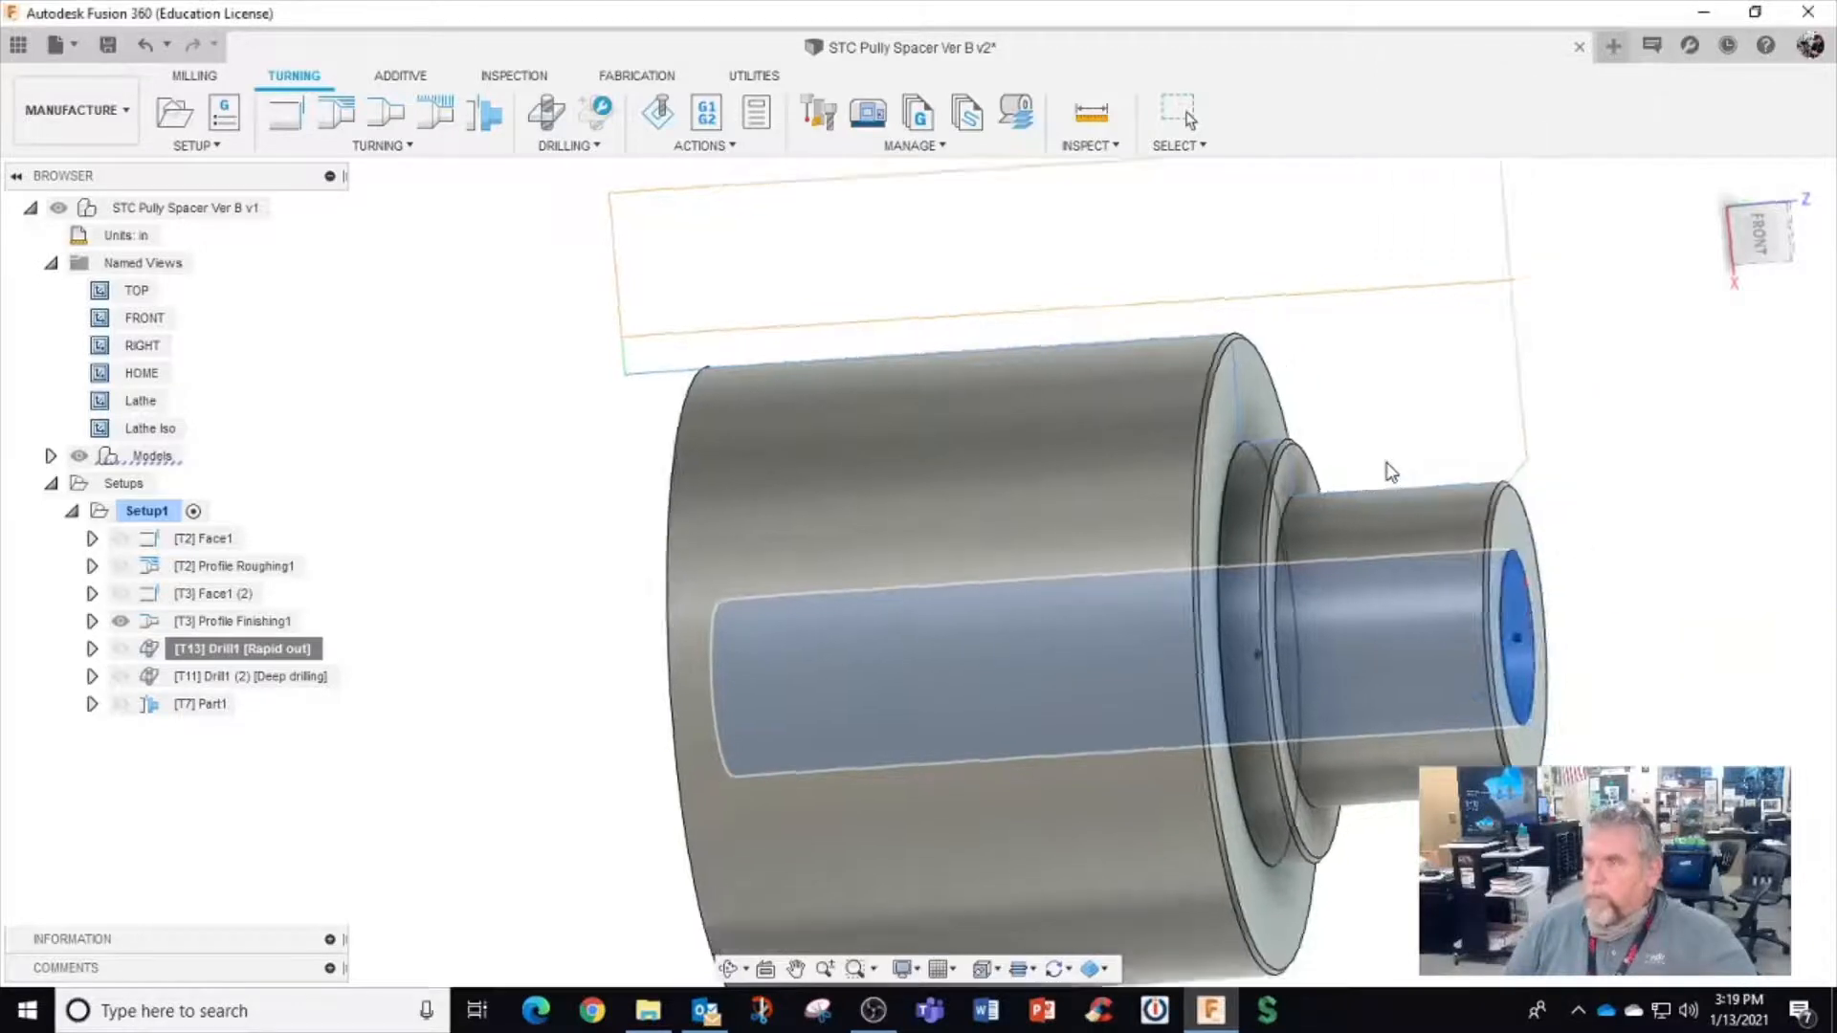
Reopen Drill1, check its hole geometry, and reference its top height from Model top
{"action": "right_click", "coordinate": [306, 651]}
{"action": "left_click", "coordinate": [379, 36]}
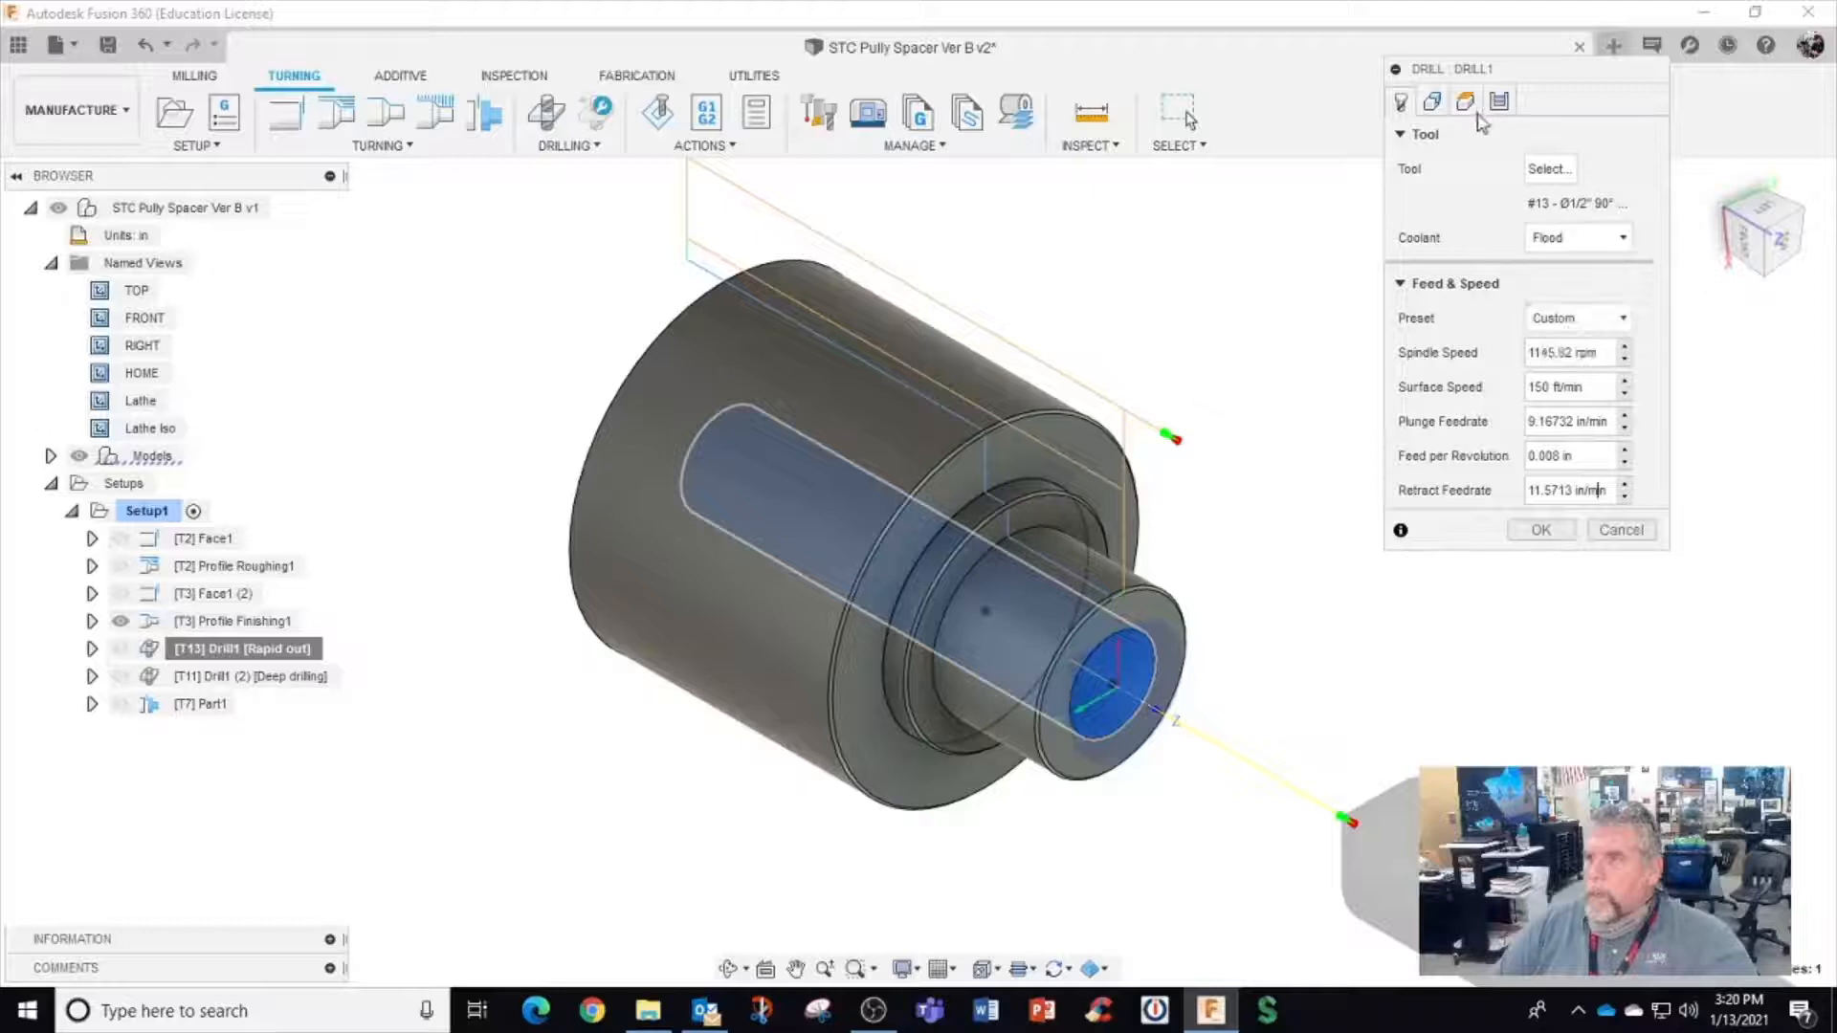
{"action": "left_click", "coordinate": [1434, 103]}
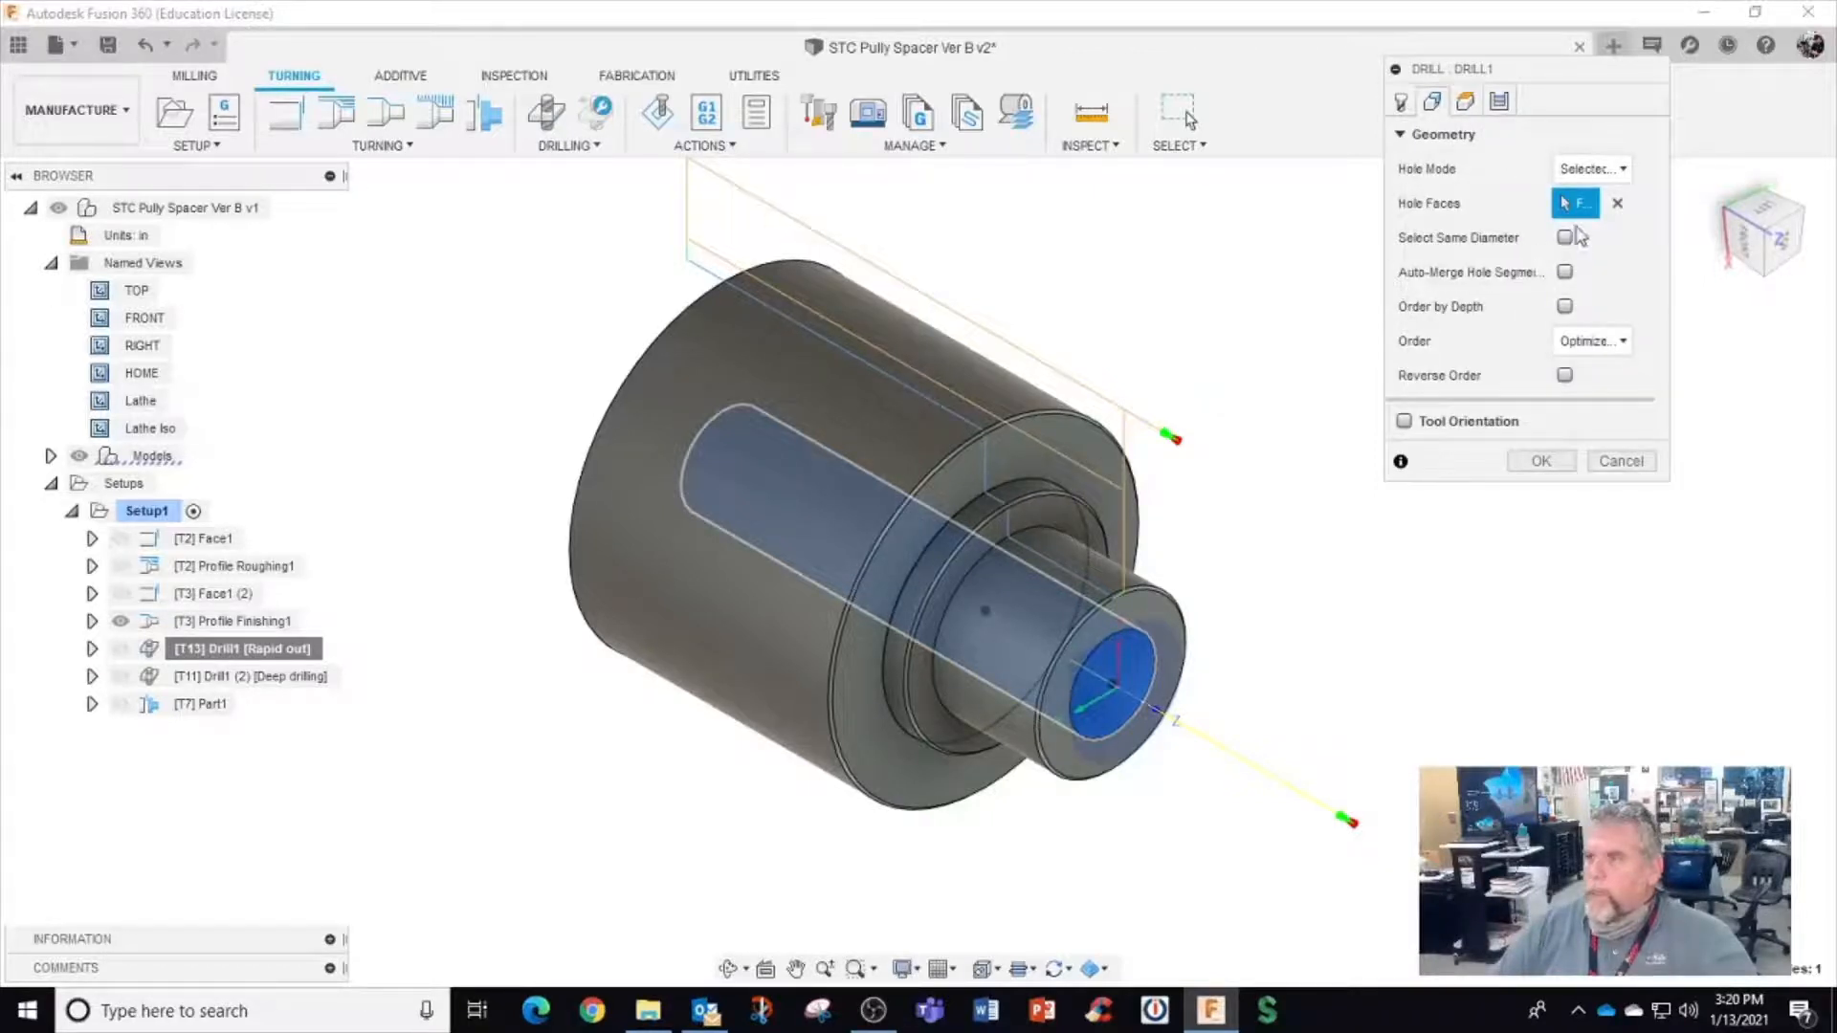
{"action": "left_click", "coordinate": [1466, 102]}
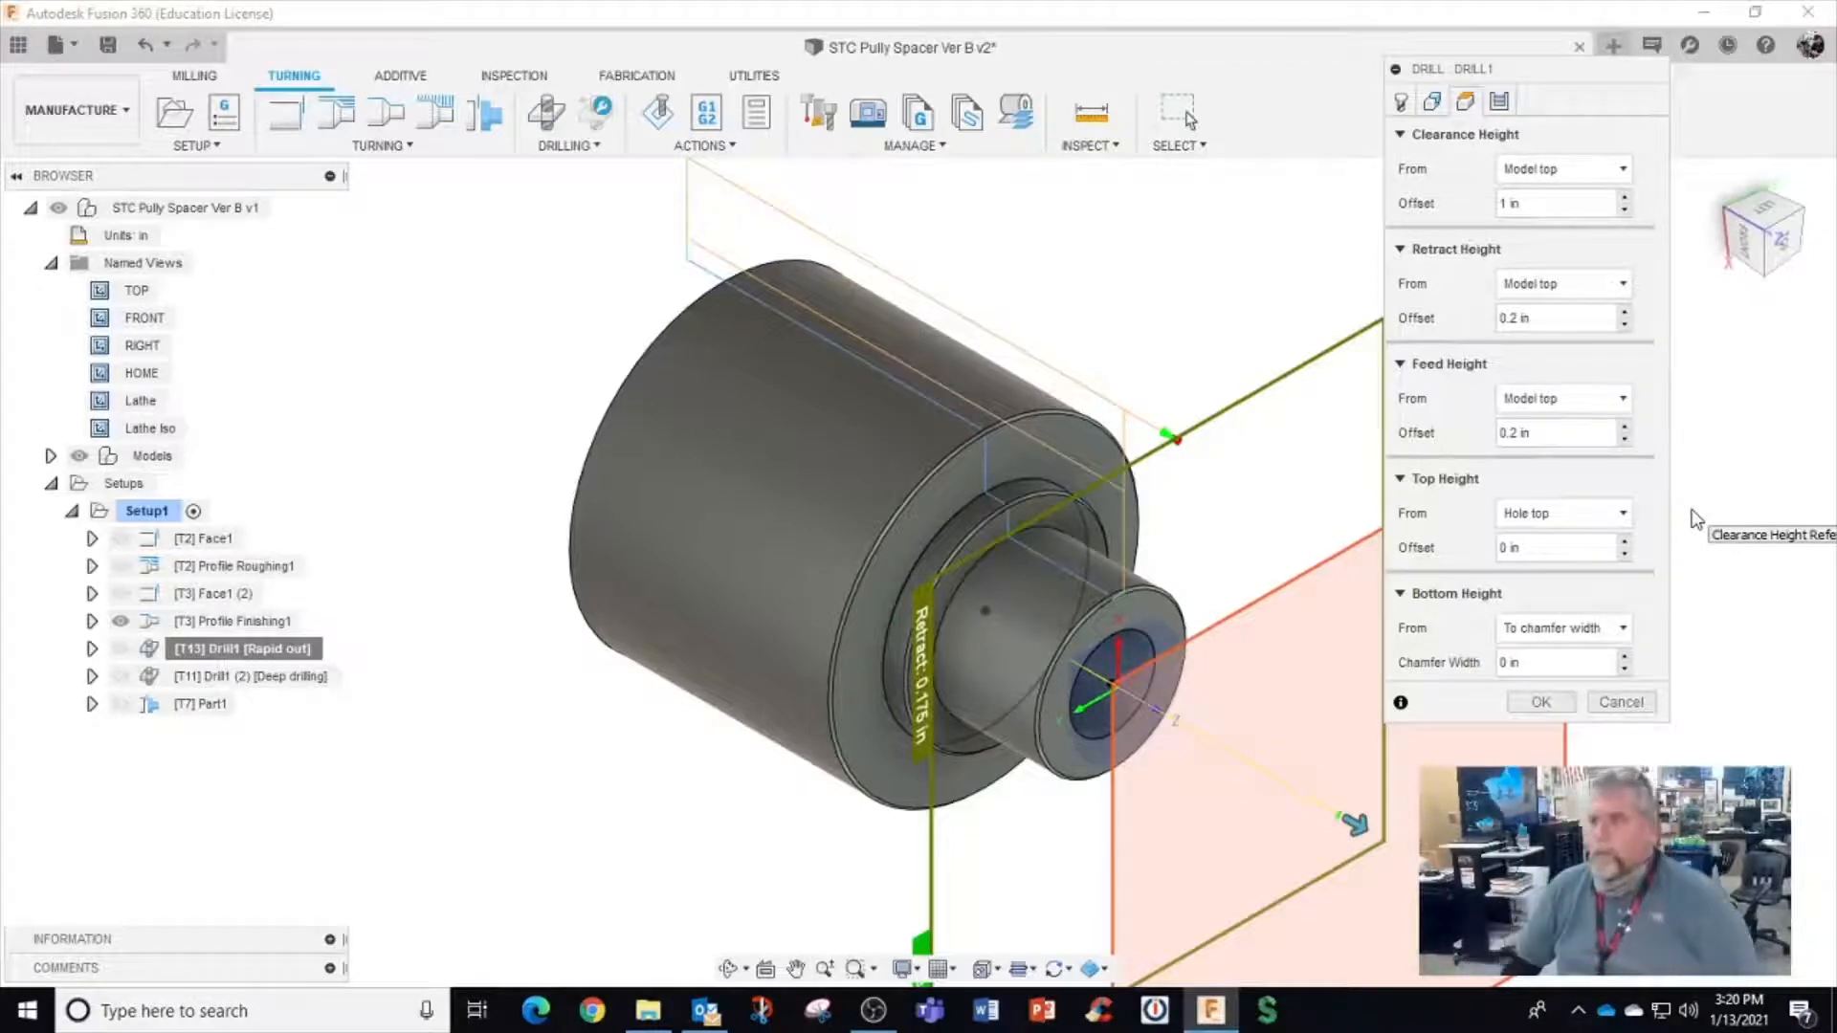
{"action": "left_click", "coordinate": [1590, 522]}
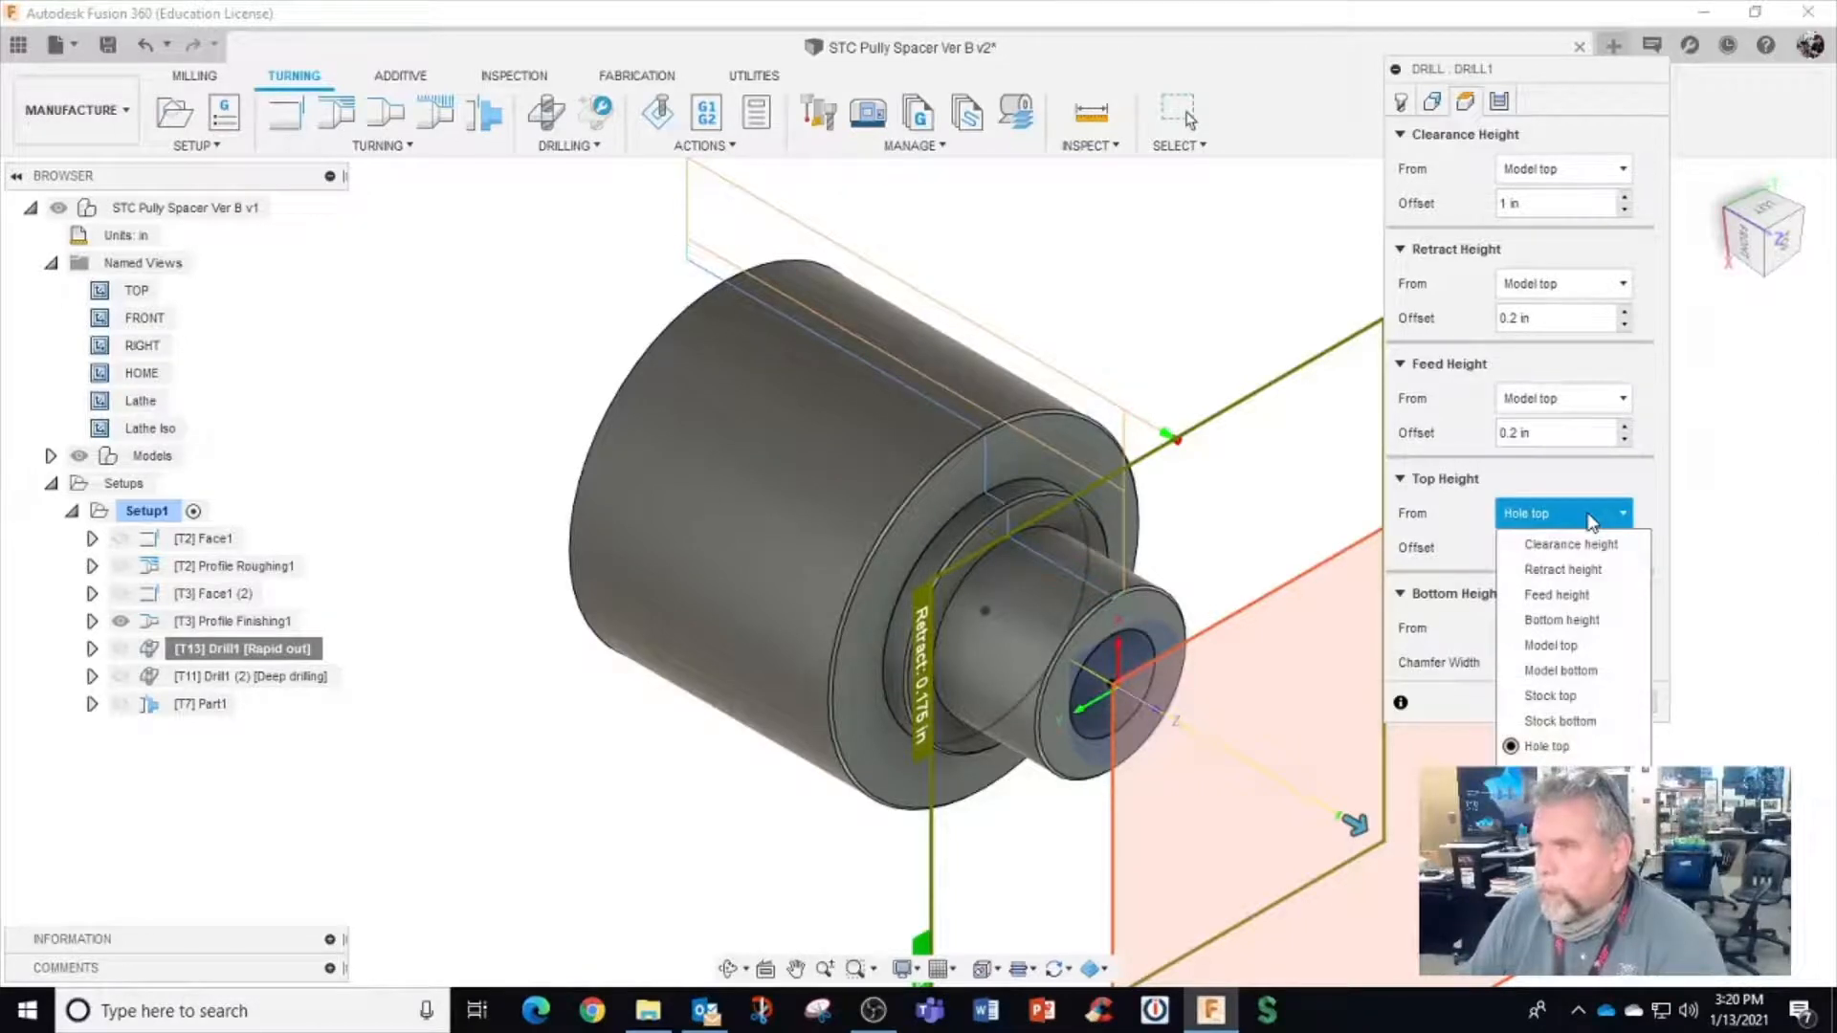
{"action": "left_click", "coordinate": [1569, 647]}
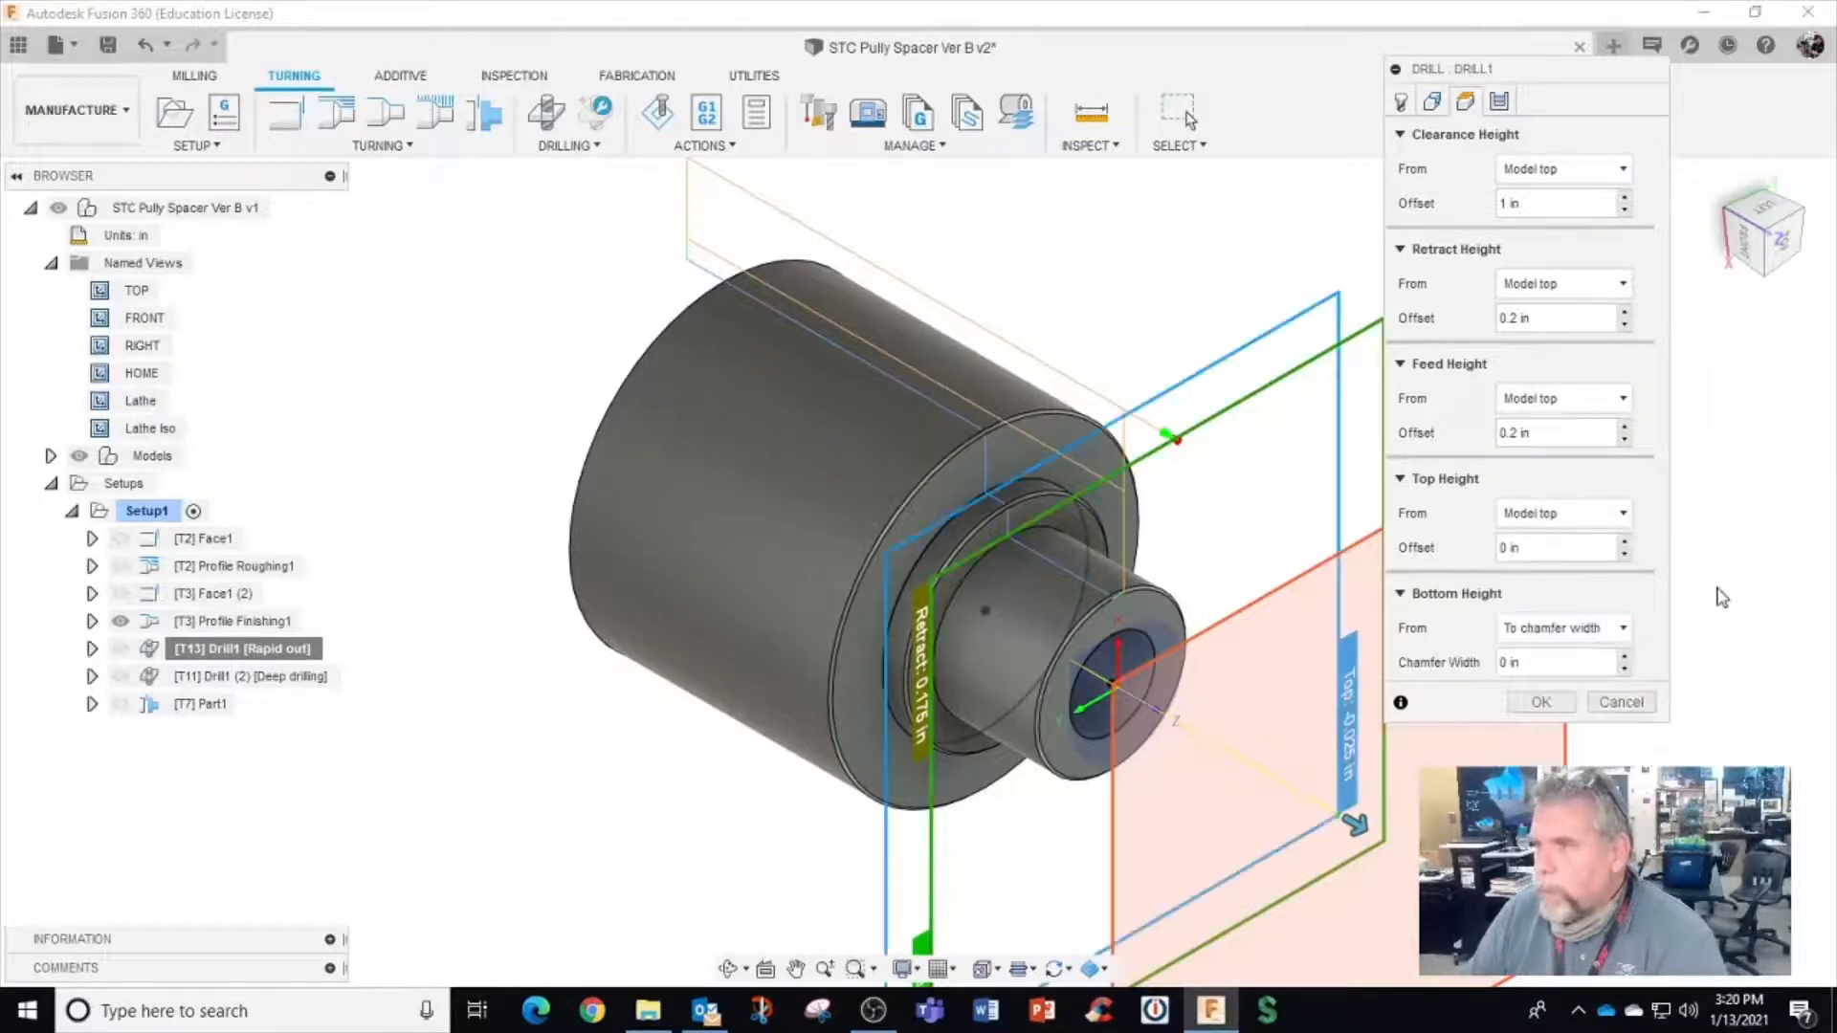
{"action": "left_click", "coordinate": [1623, 630]}
{"action": "left_click", "coordinate": [1624, 630]}
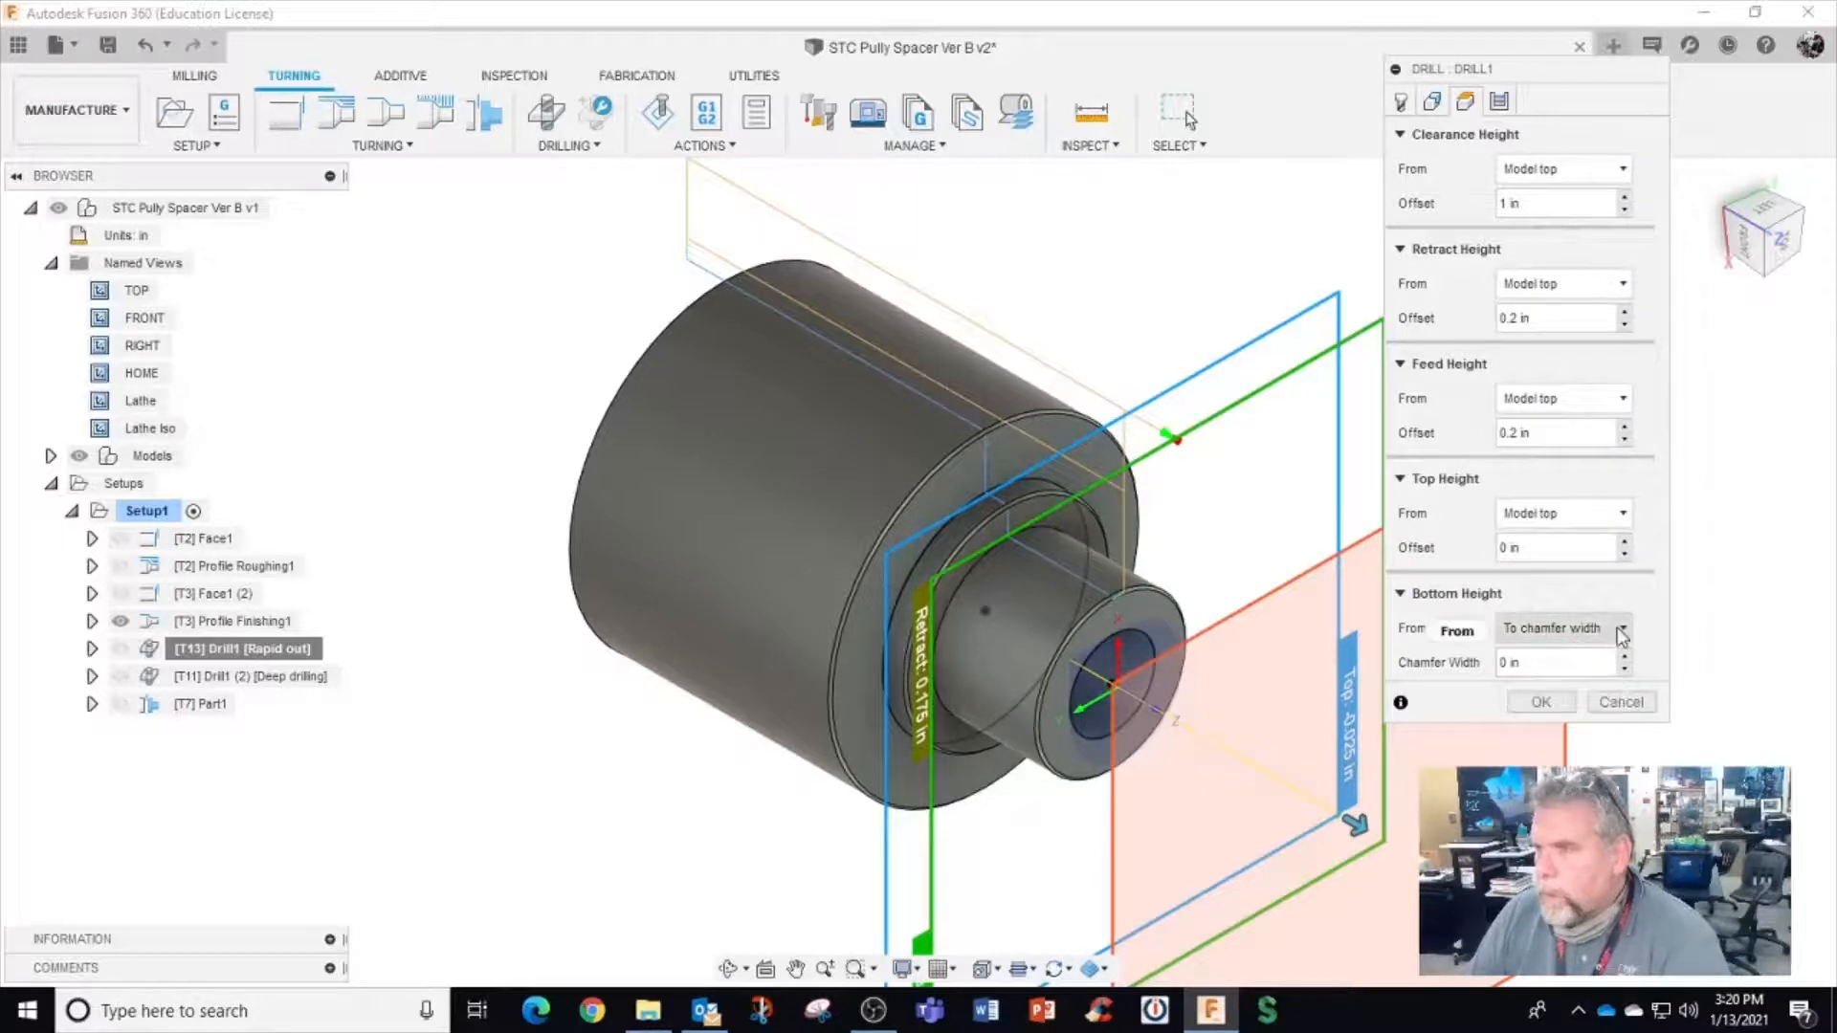
Try a chamfer width of .38 for Drill1's bottom height and check the height planes at the bore
{"action": "left_click", "coordinate": [1562, 662]}
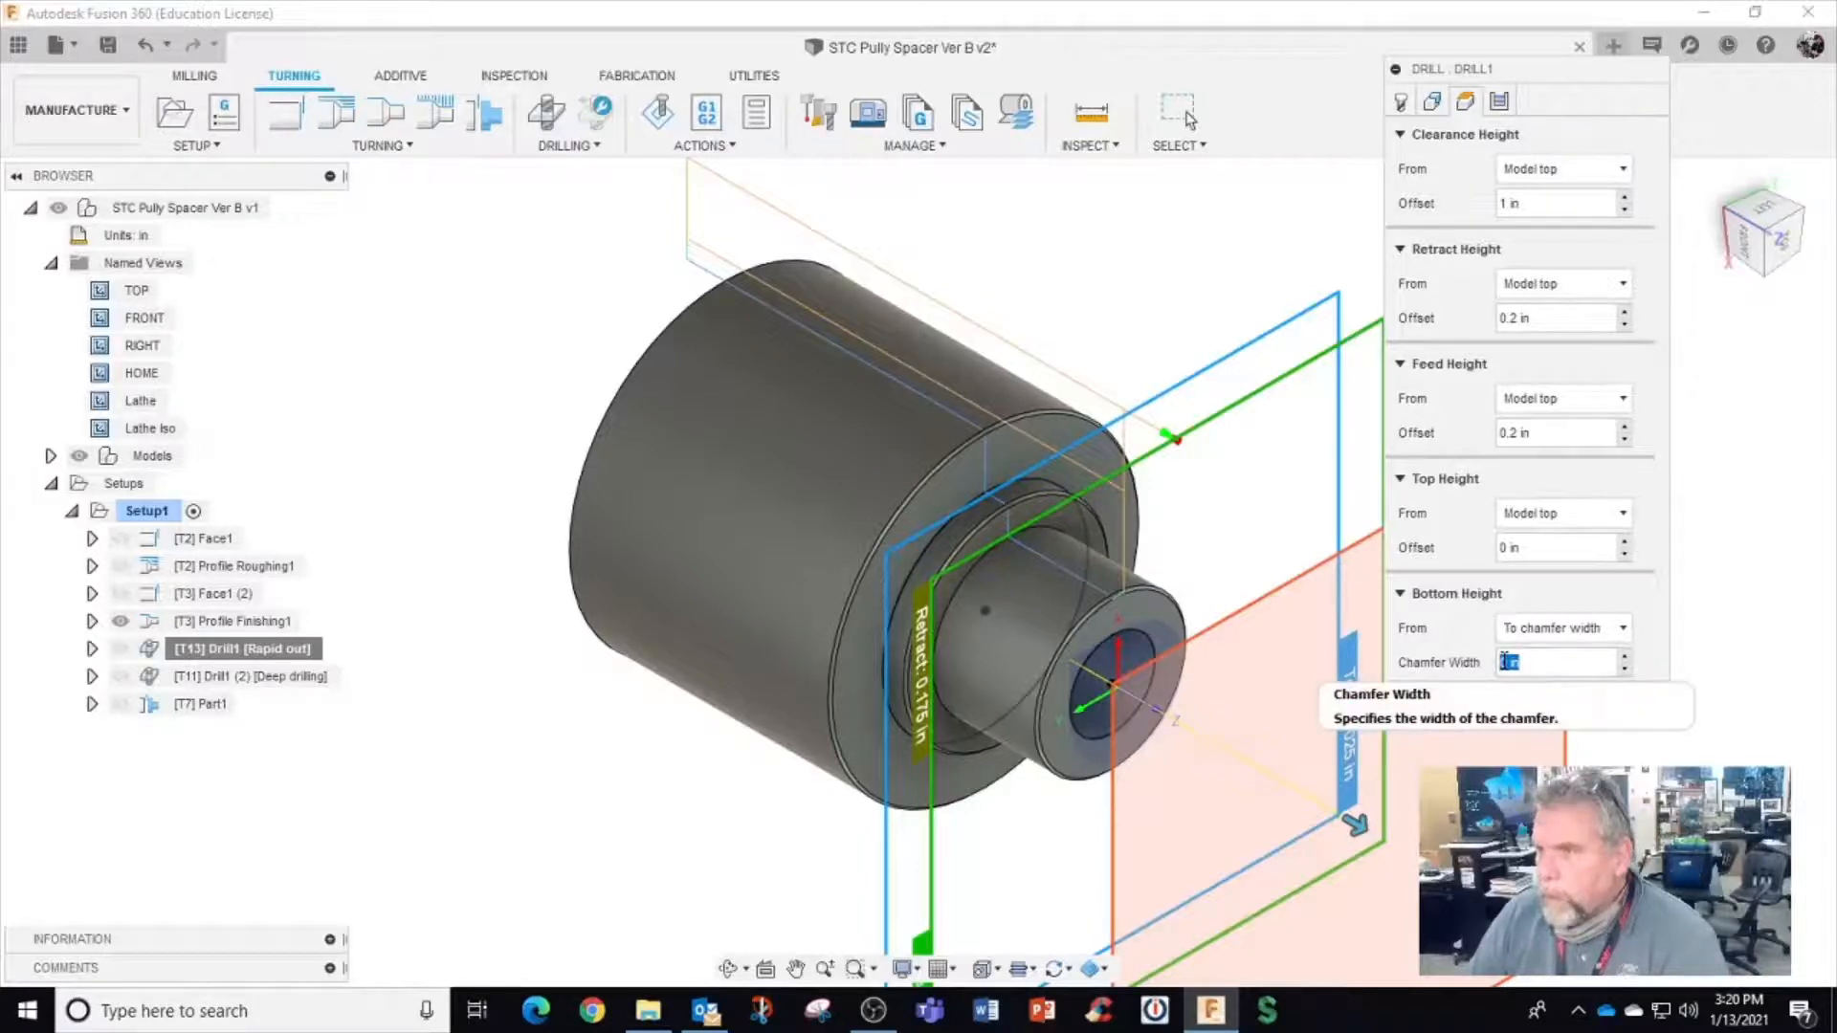
{"action": "left_click", "coordinate": [1552, 664]}
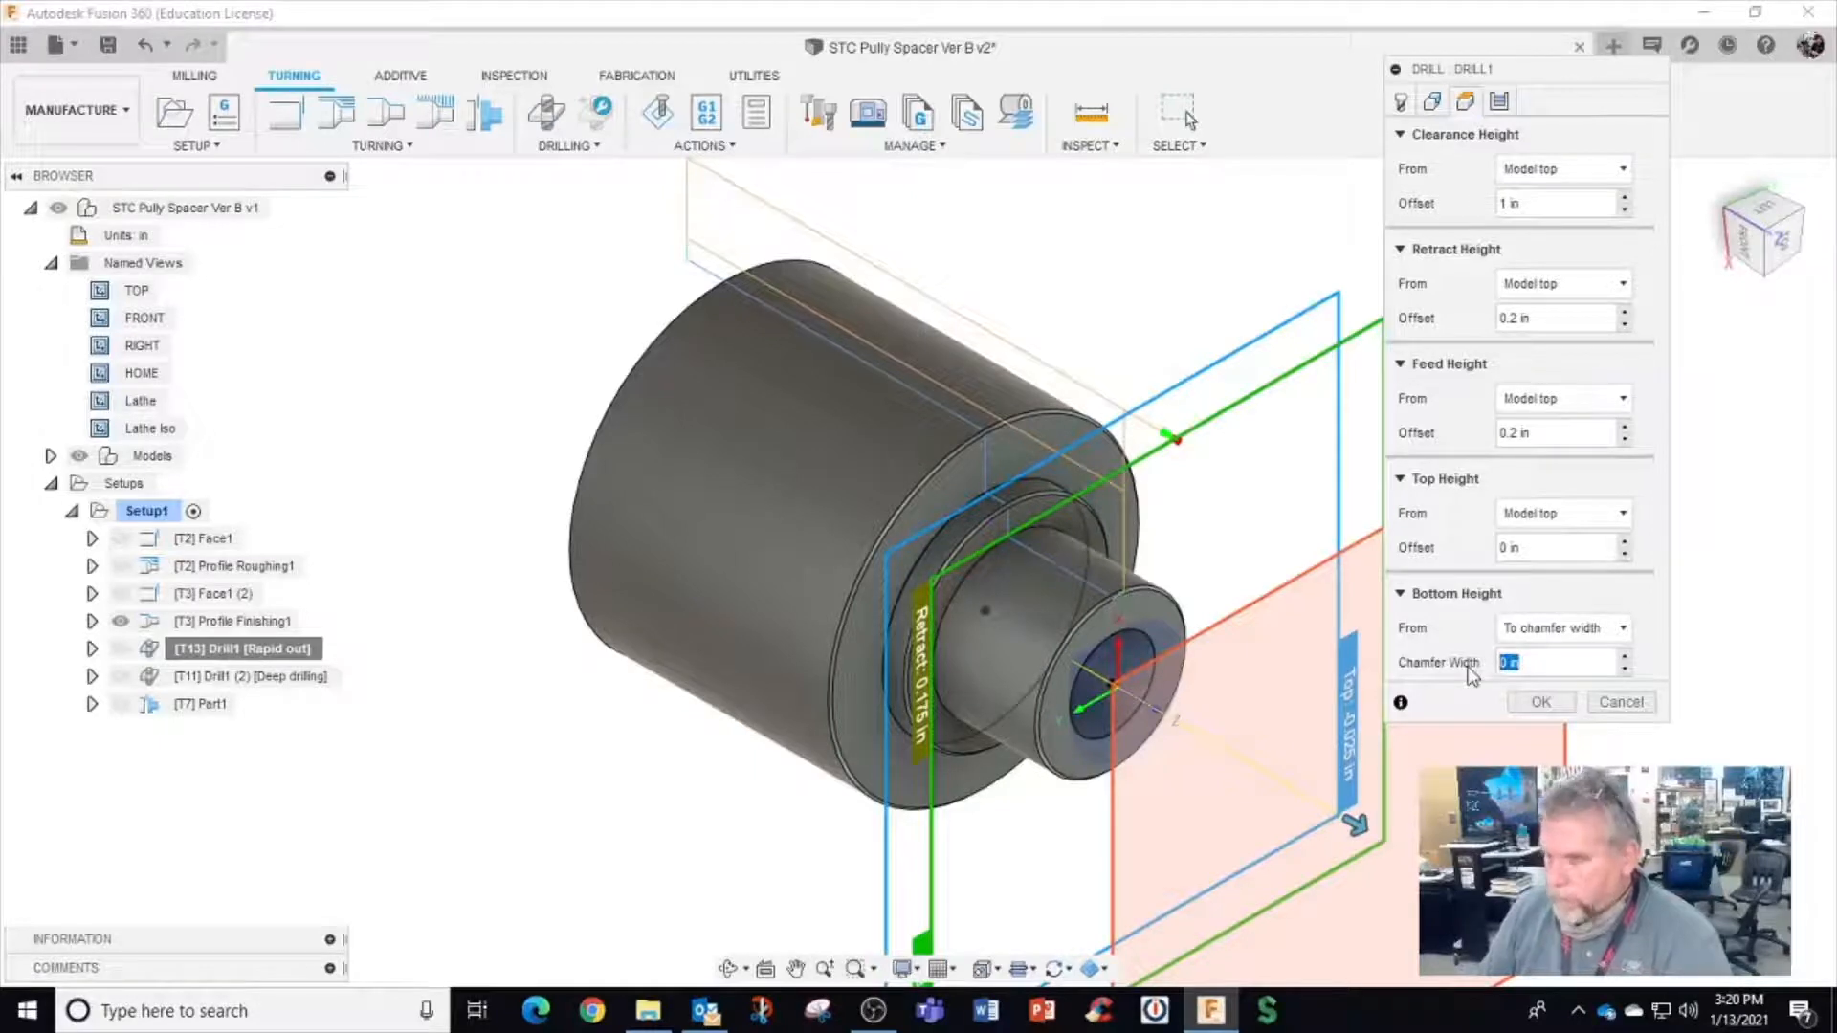
{"action": "type", "text": ".38"}
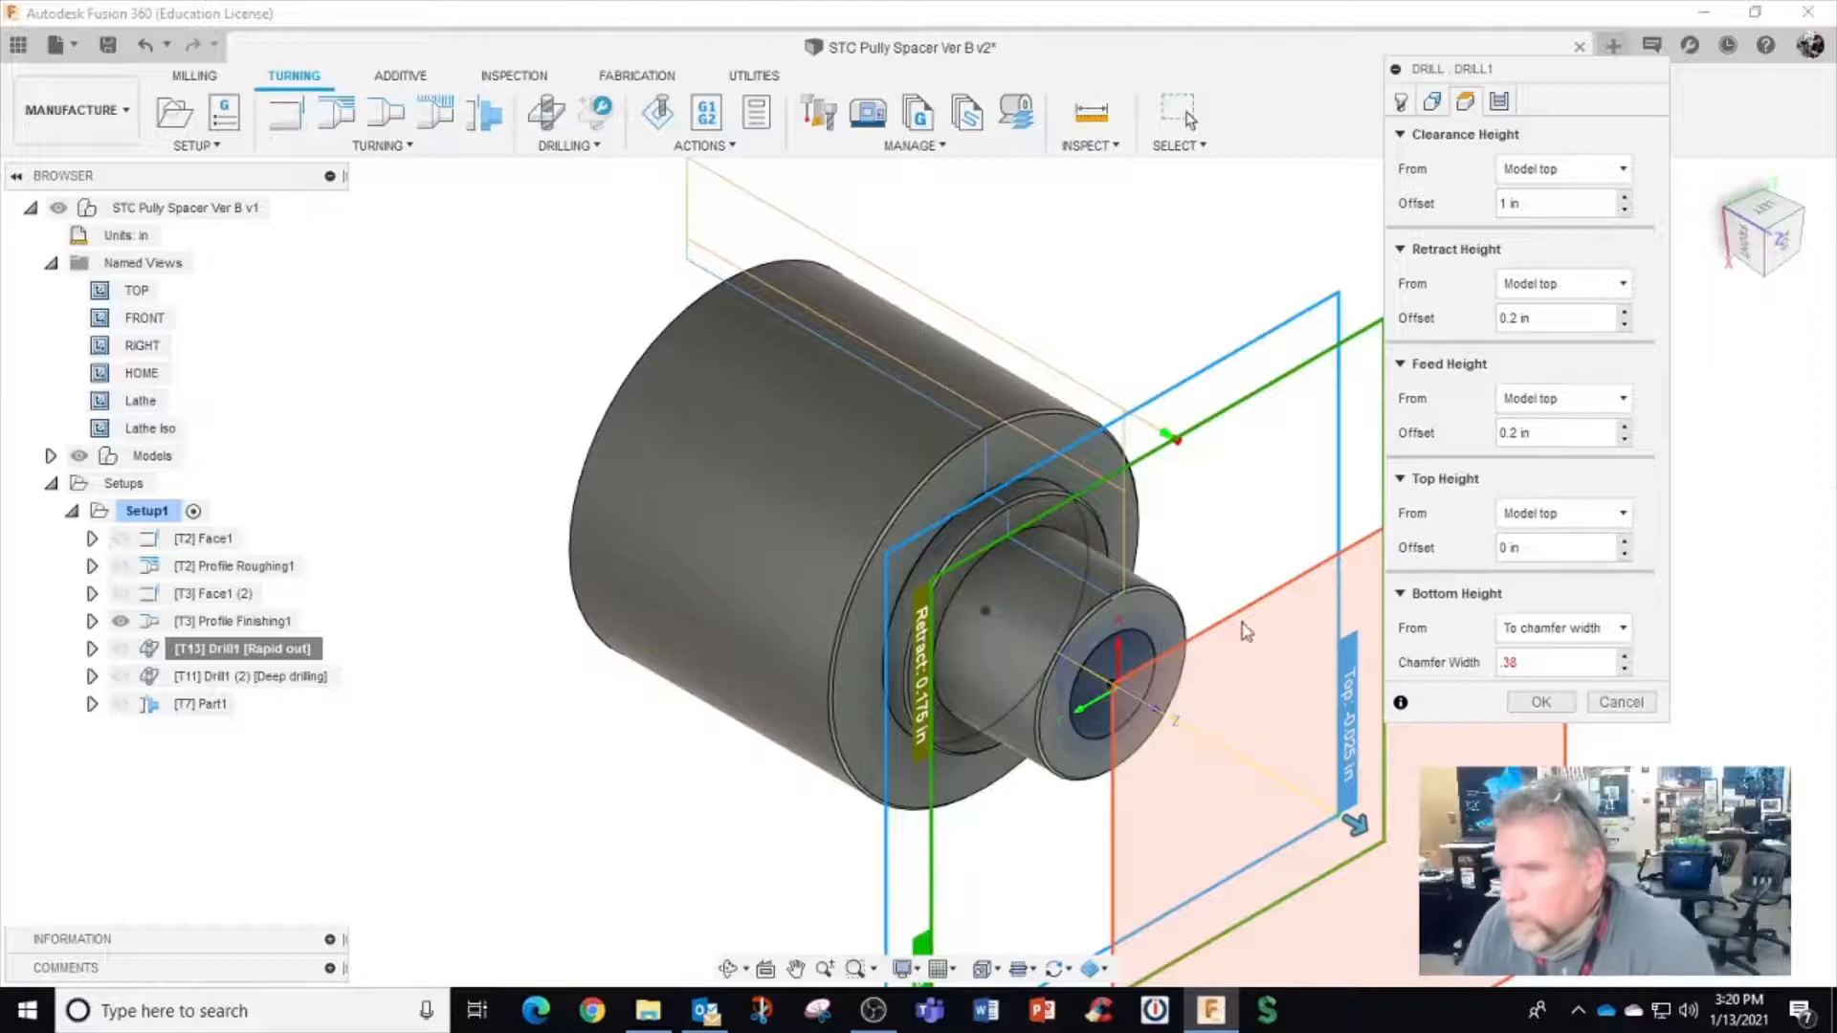
{"action": "middle_click_drag", "start_coordinate": [1148, 622], "coordinate": [1271, 587], "text": "shift"}
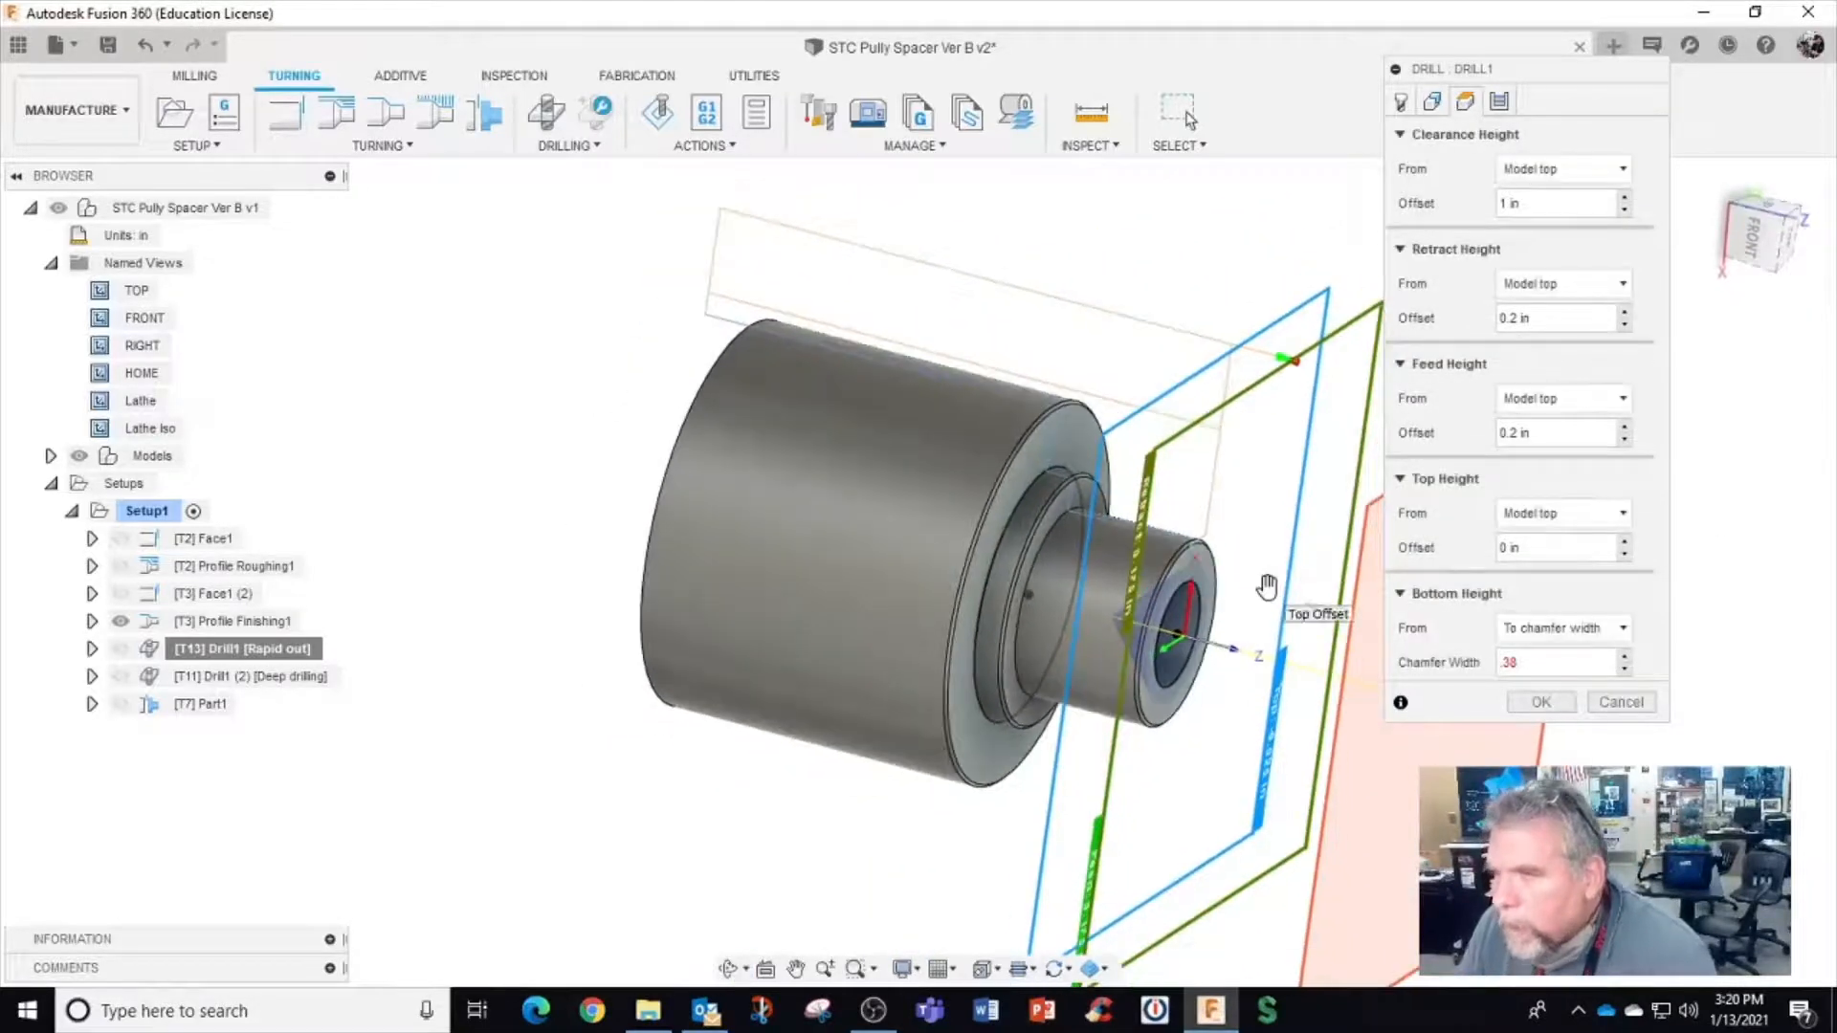
Try a chamfer width of .02 for Drill1's bottom height and check the tool tip at the bore
{"action": "double_click", "coordinate": [1512, 663]}
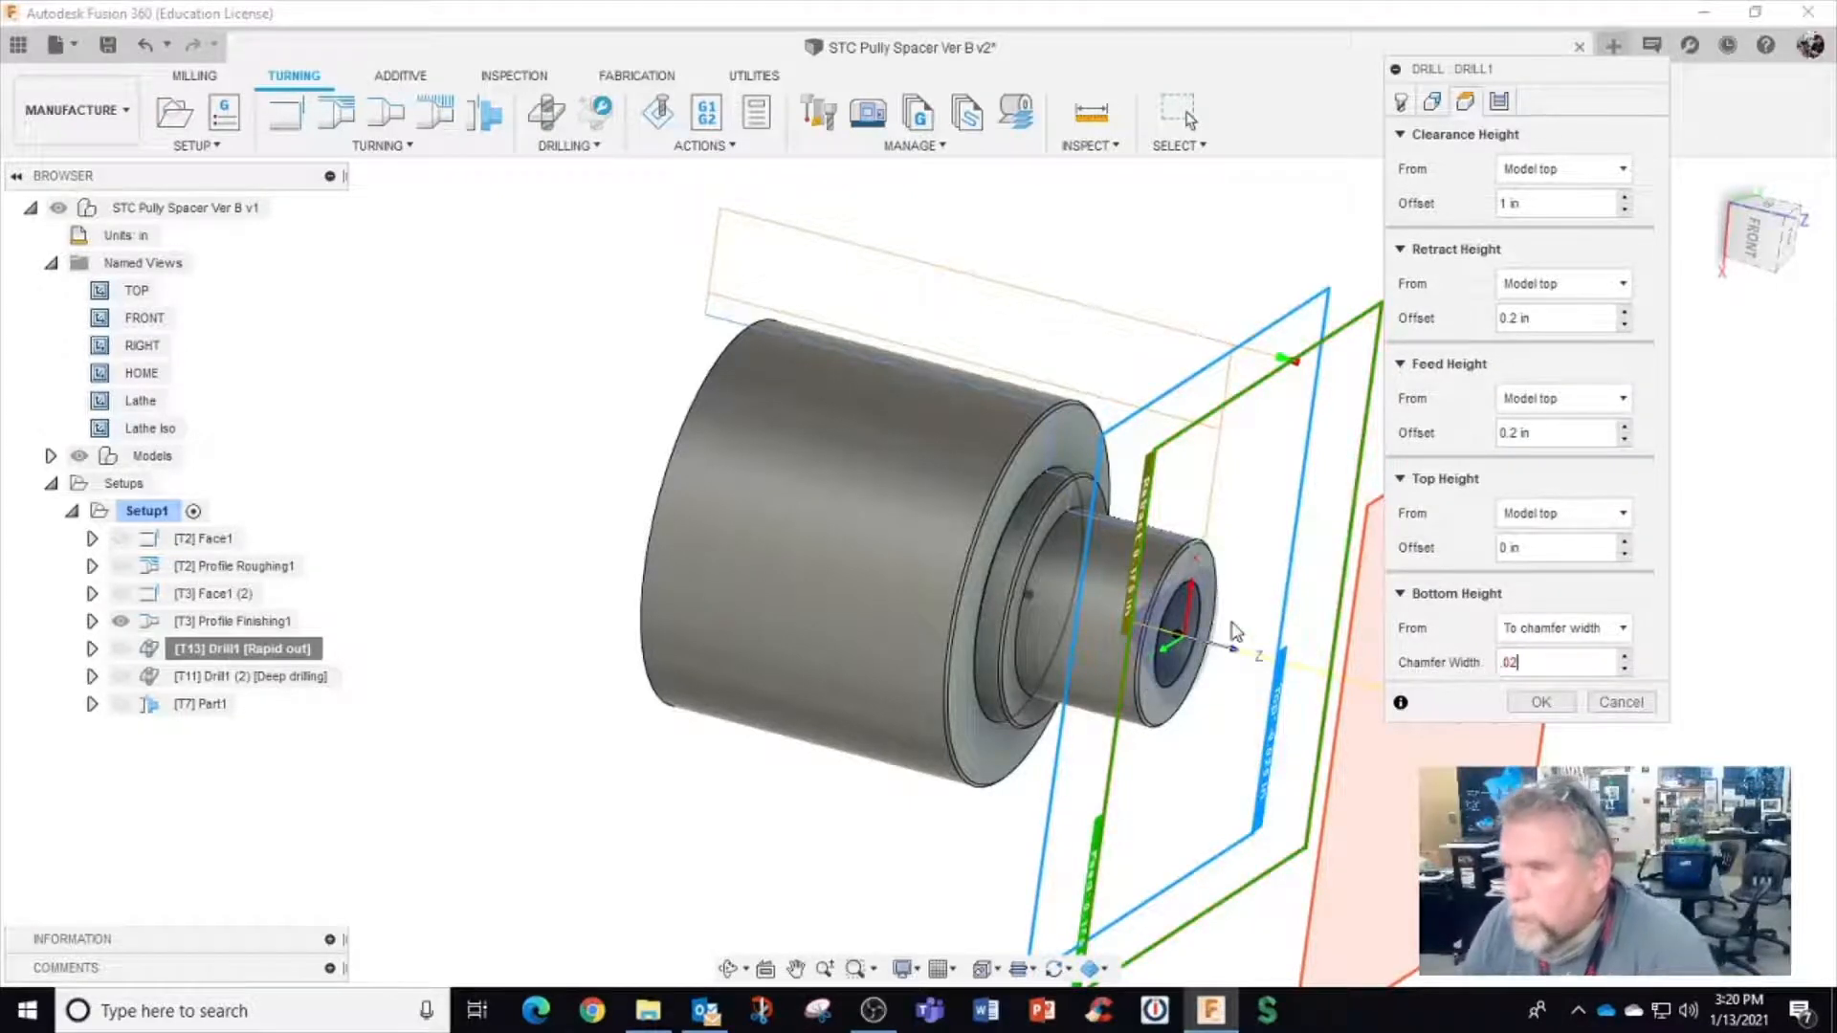
{"action": "scroll", "coordinate": [1233, 620], "scroll_direction": "up", "scroll_amount": 5}
{"action": "middle_click_drag", "start_coordinate": [1231, 617], "coordinate": [1238, 574], "text": "shift"}
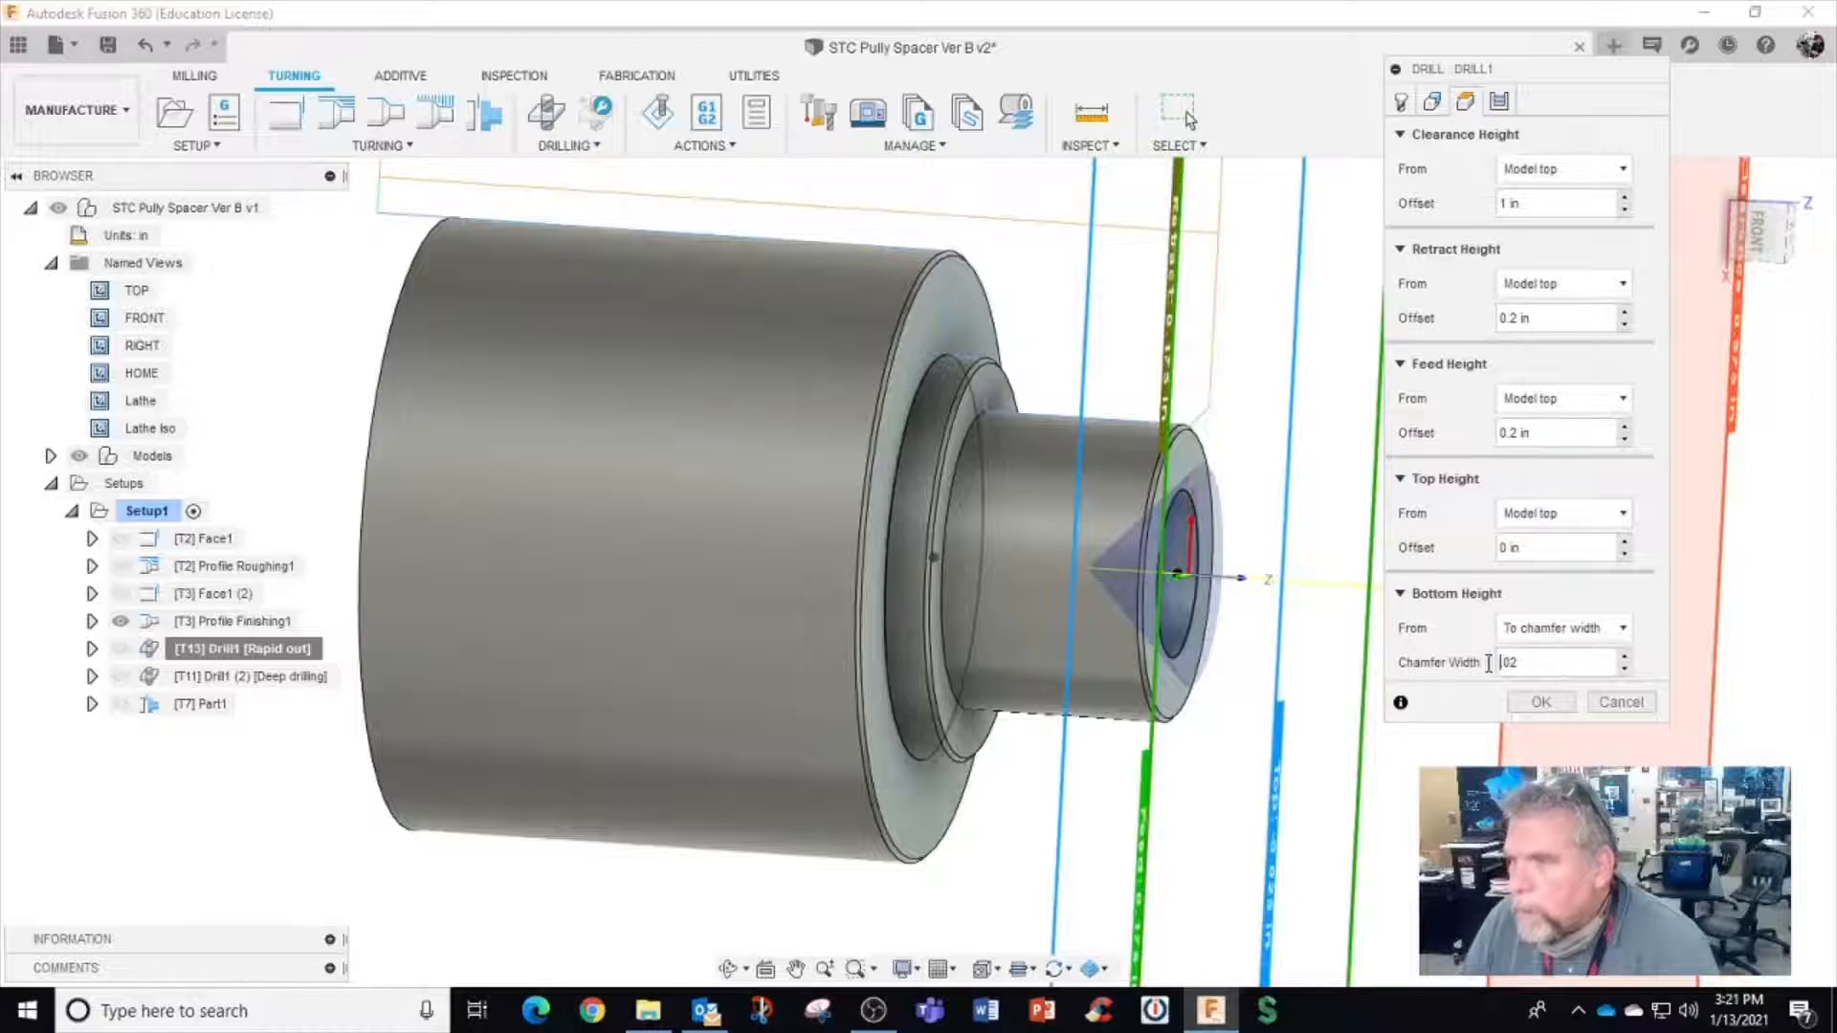
Set Drill1's chamfer width to .01, check its cycle type, and apply the operation changes
{"action": "left_click_drag", "start_coordinate": [1550, 664], "coordinate": [1482, 665]}
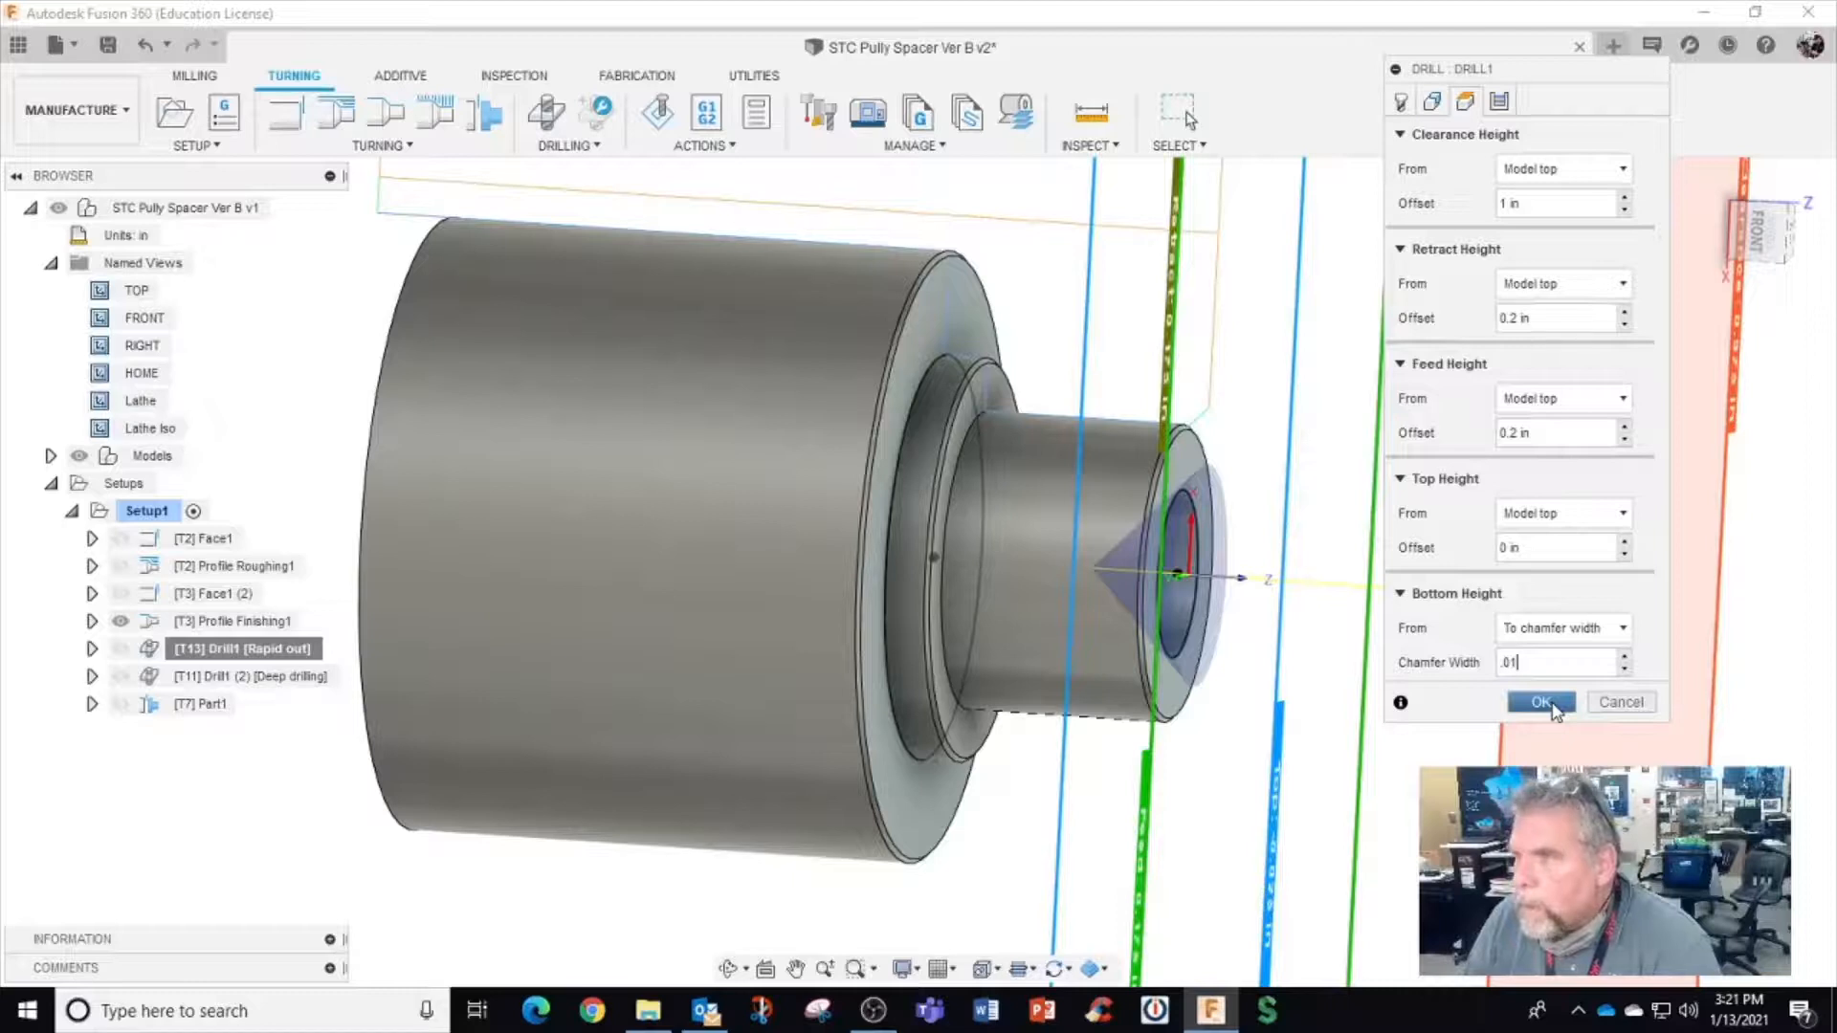
{"action": "left_click", "coordinate": [1500, 101]}
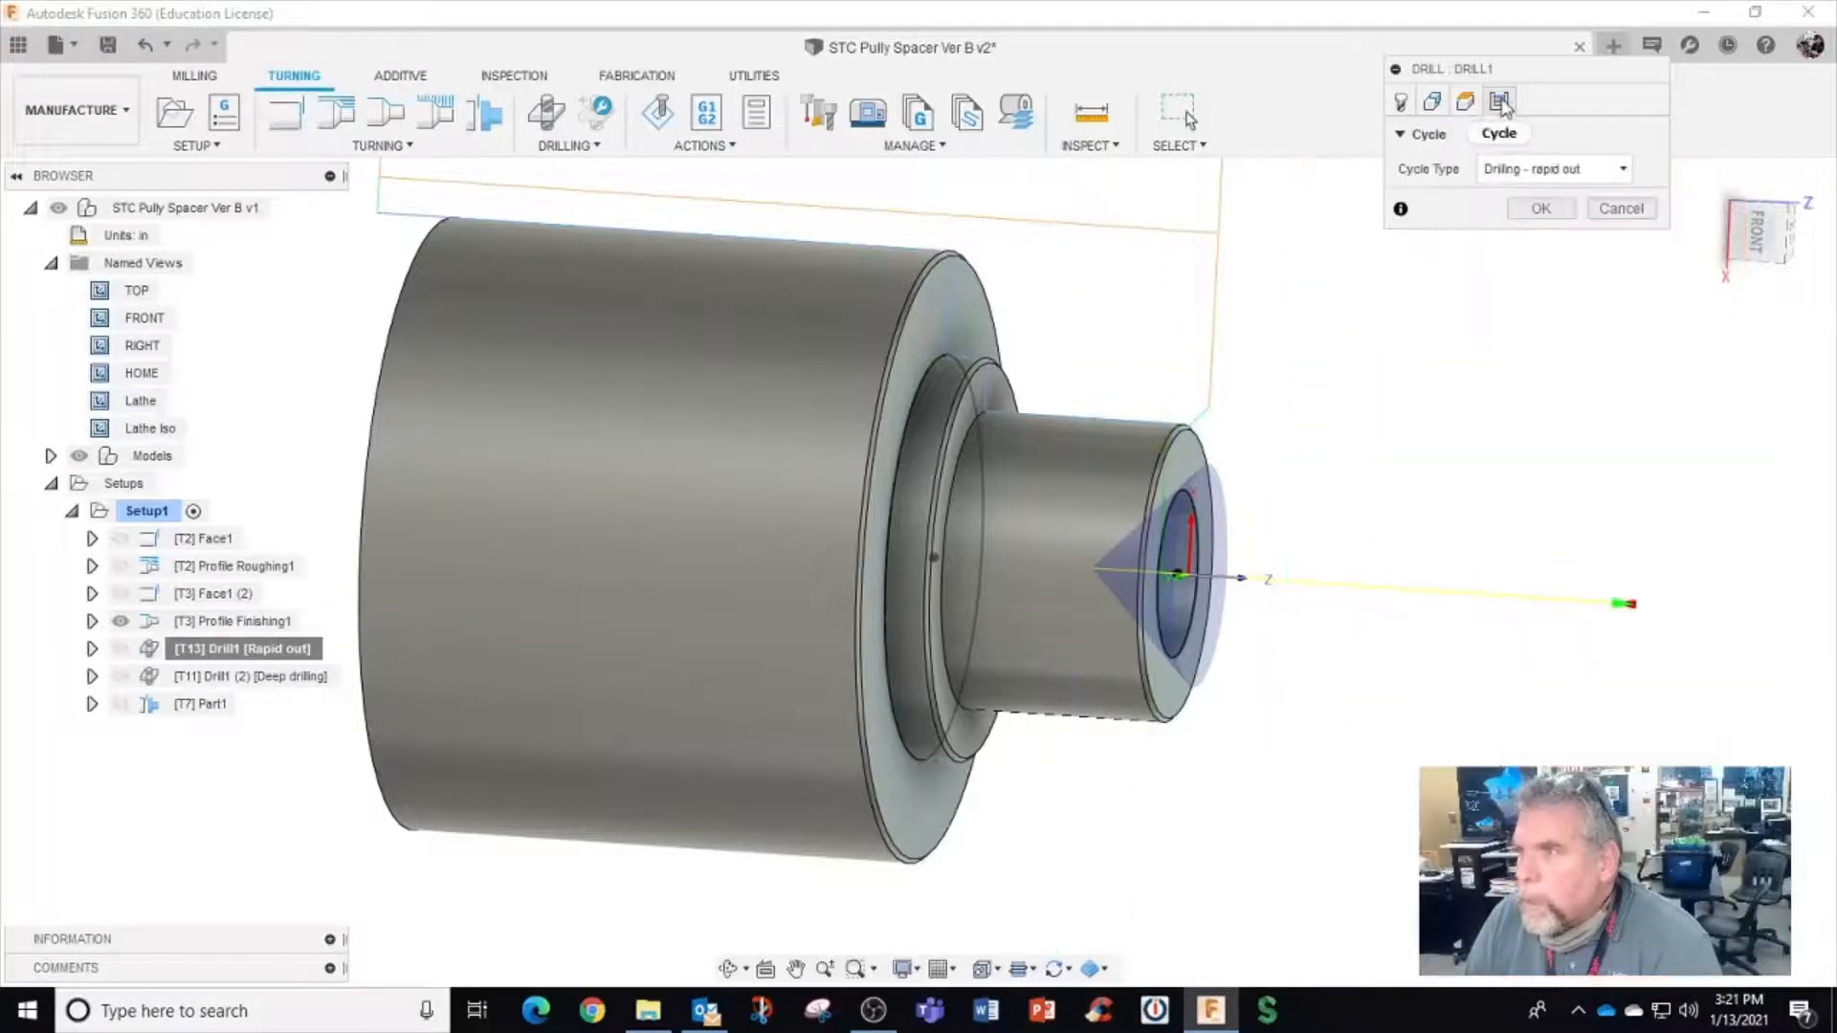
{"action": "left_click", "coordinate": [1540, 207]}
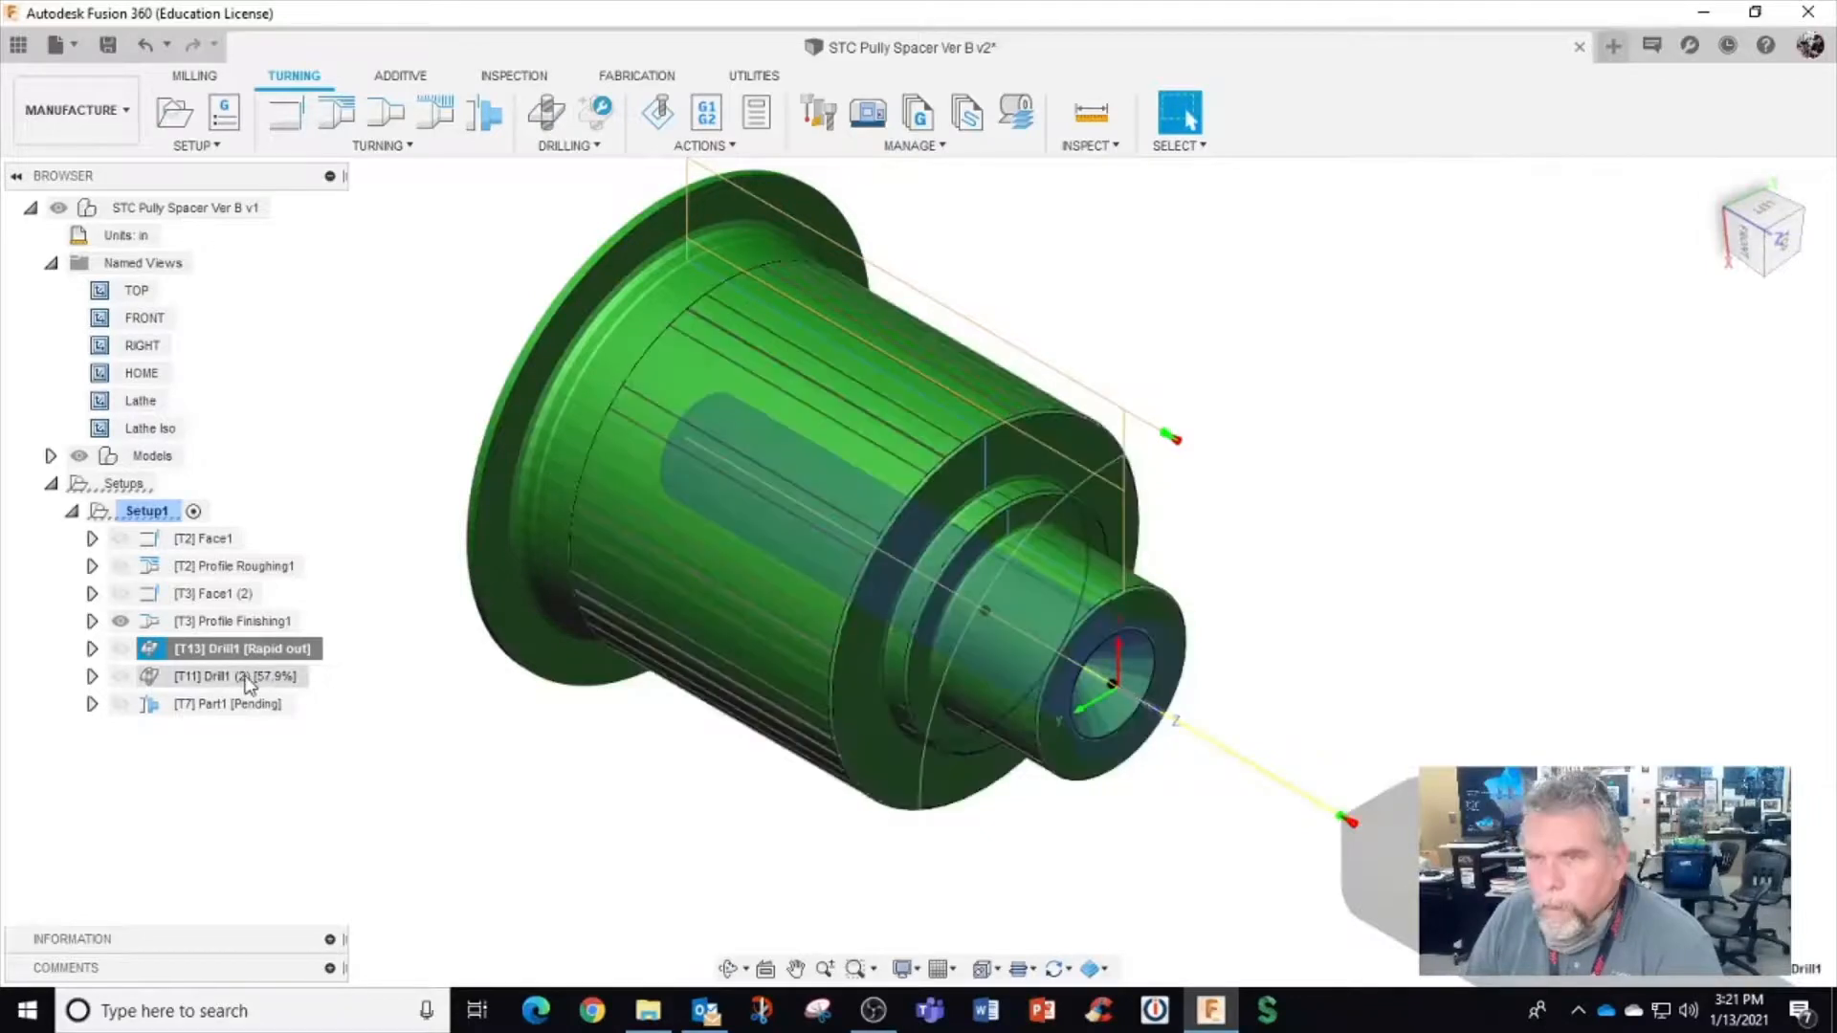
Edit the Drill1 (2) operation to use a surface speed of 150 ft/min and a feed per revolution of .005 in
{"action": "right_click", "coordinate": [247, 677]}
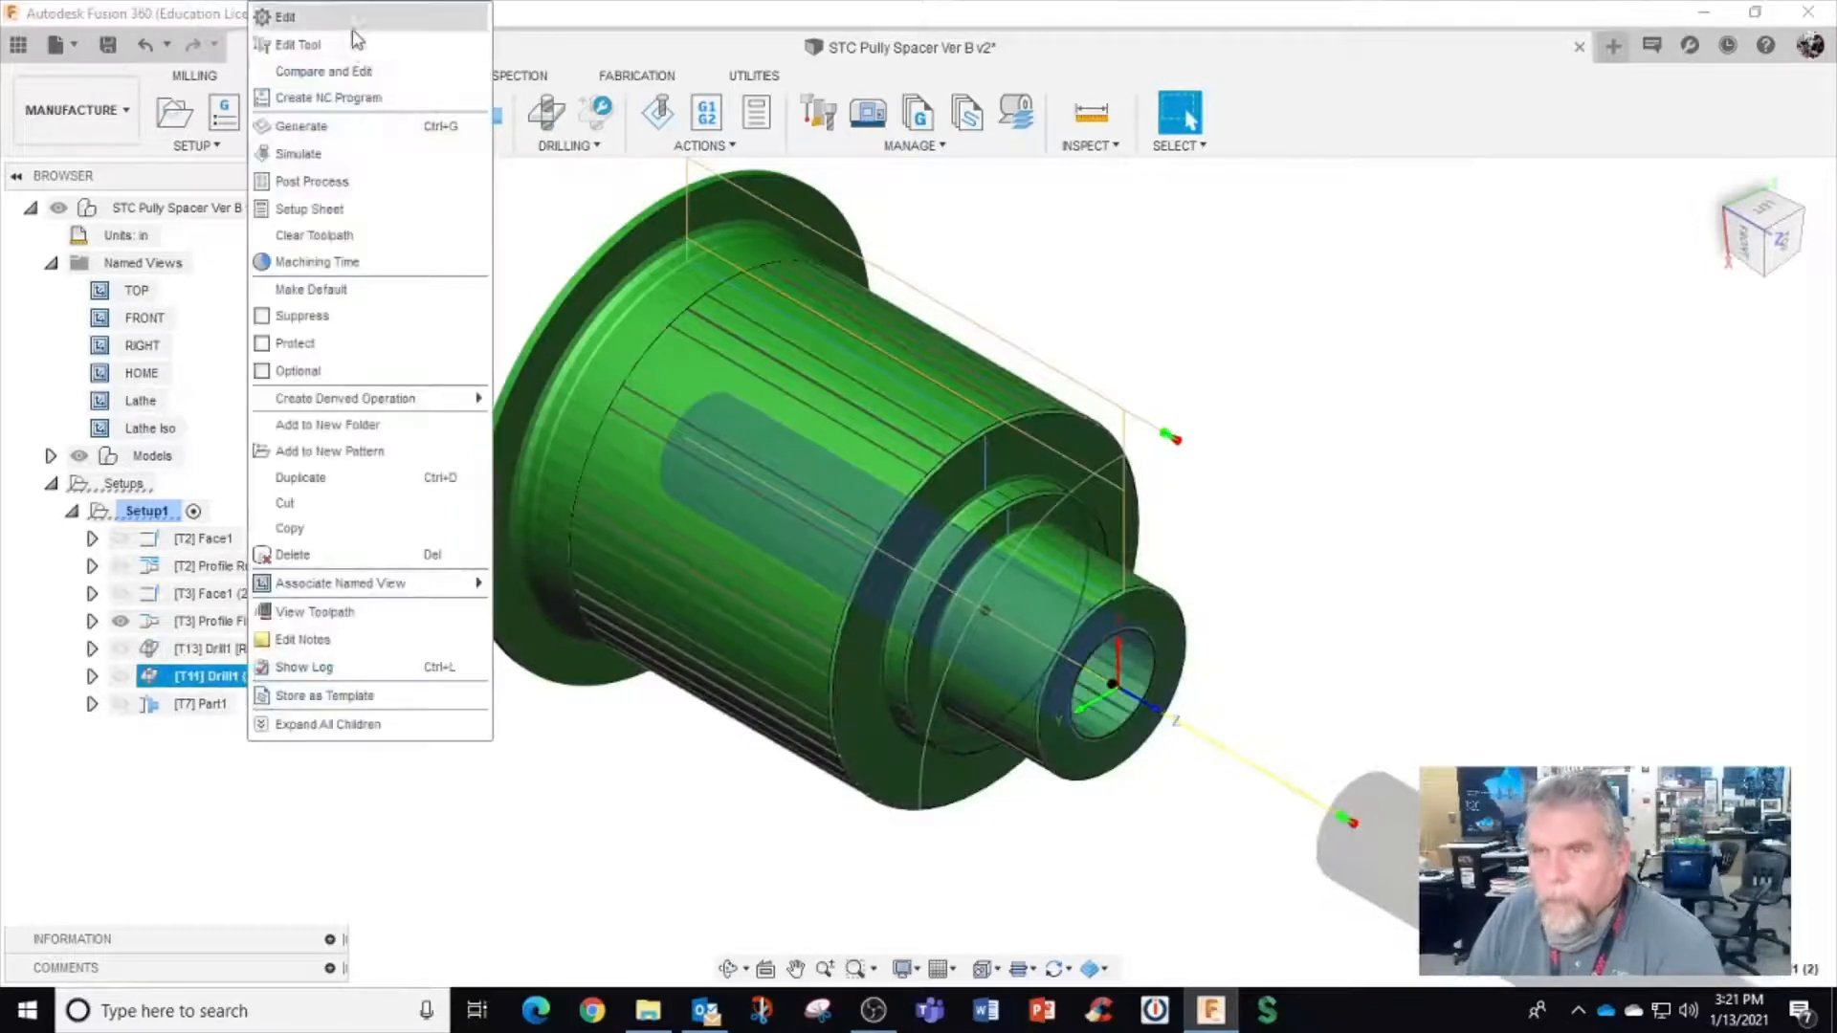
{"action": "left_click", "coordinate": [316, 19]}
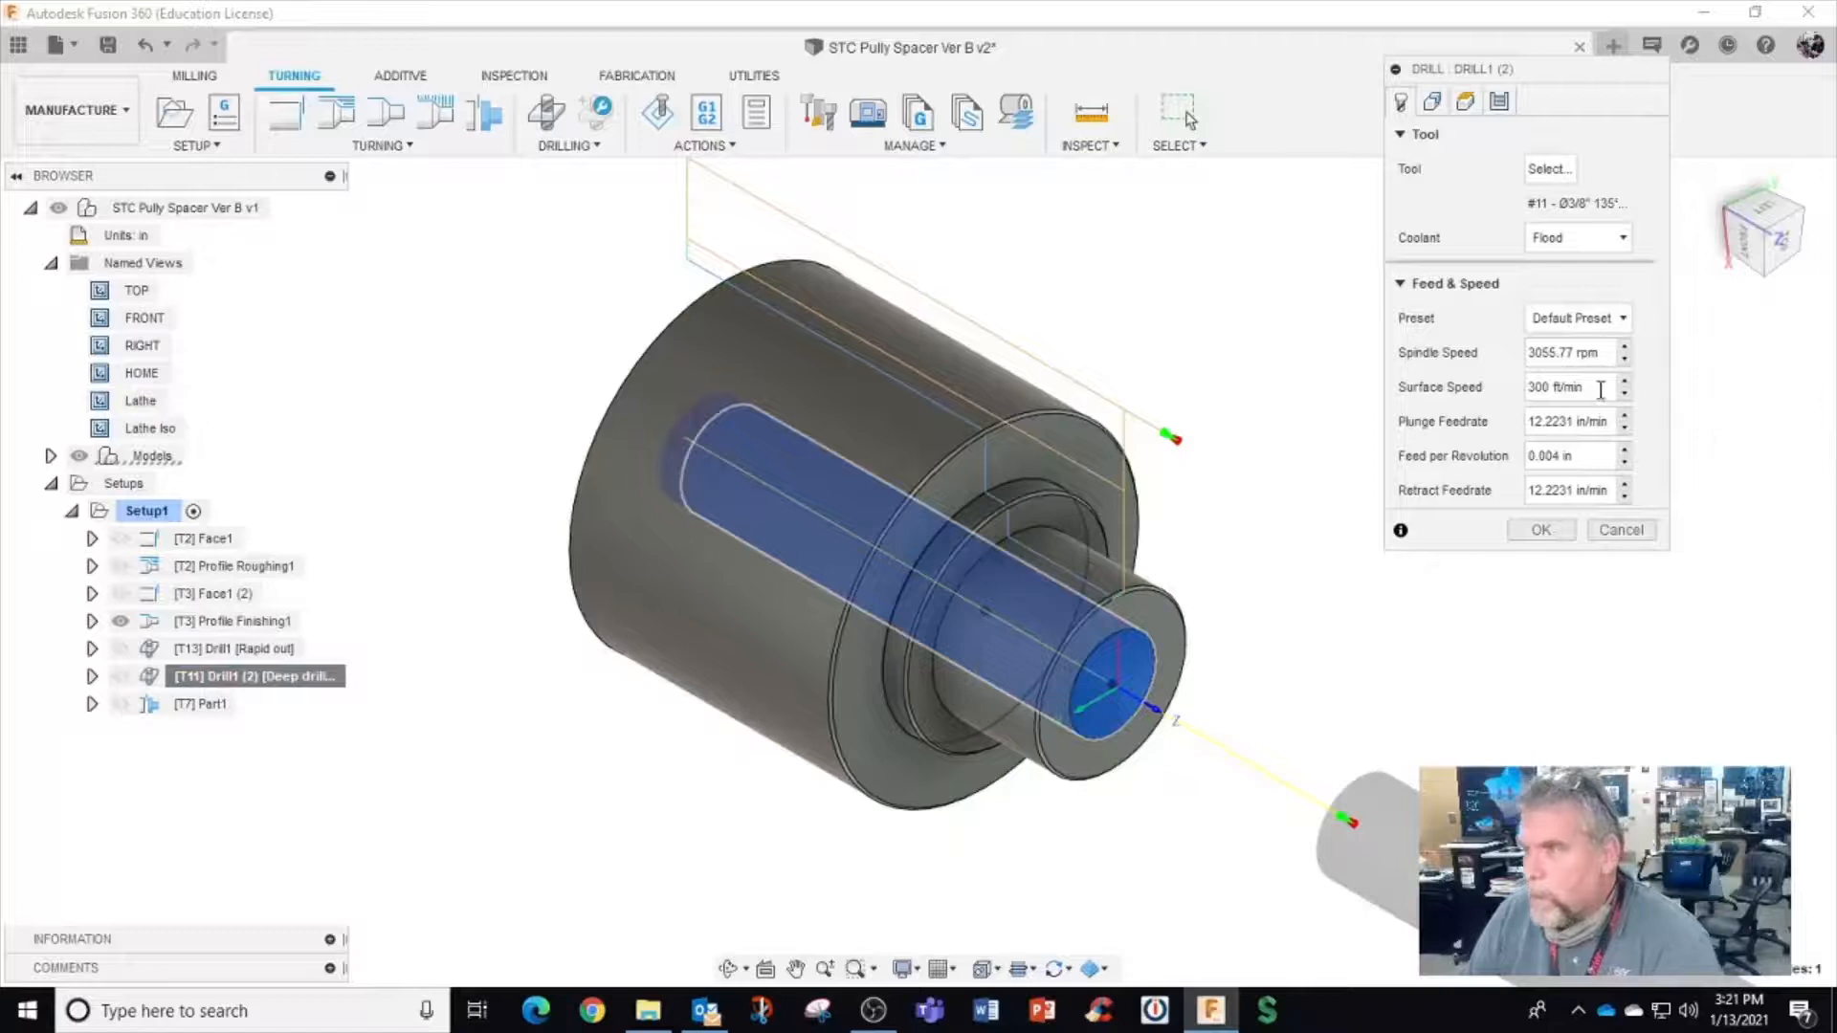
{"action": "left_click", "coordinate": [1529, 388]}
{"action": "type", "text": "150"}
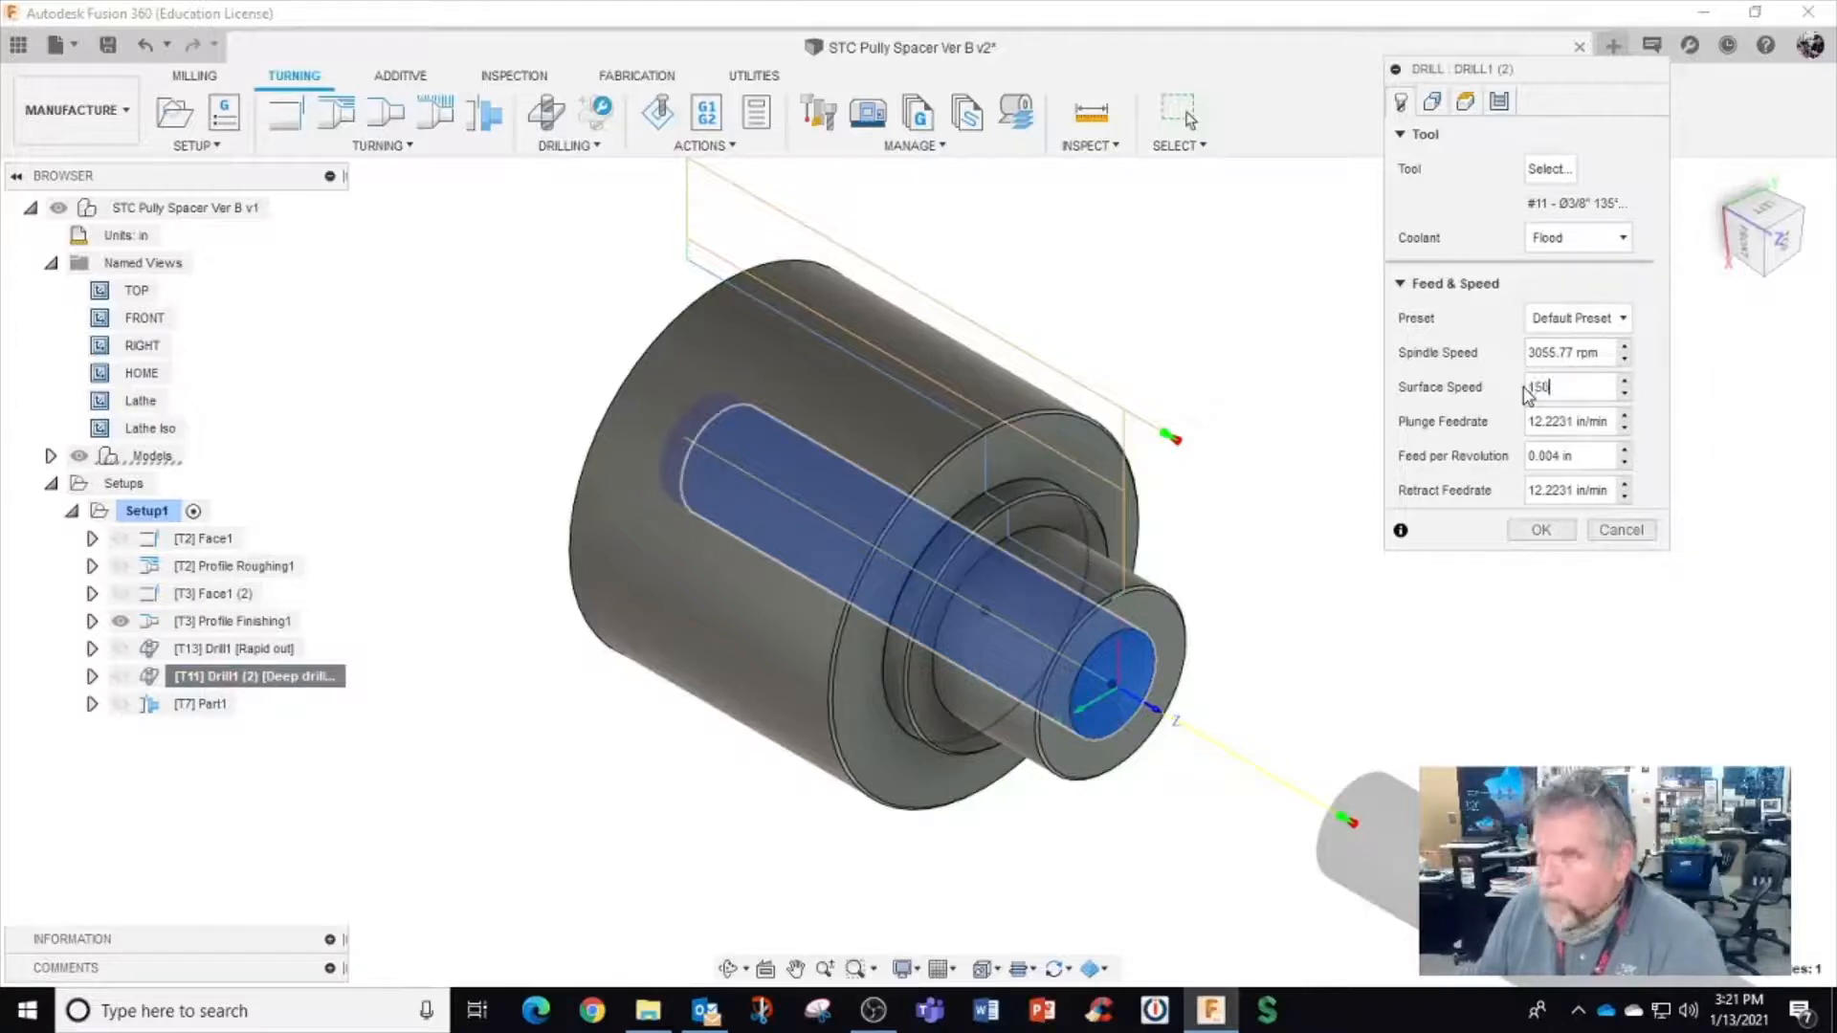
{"action": "left_click", "coordinate": [1590, 457]}
{"action": "type", "text": ".005"}
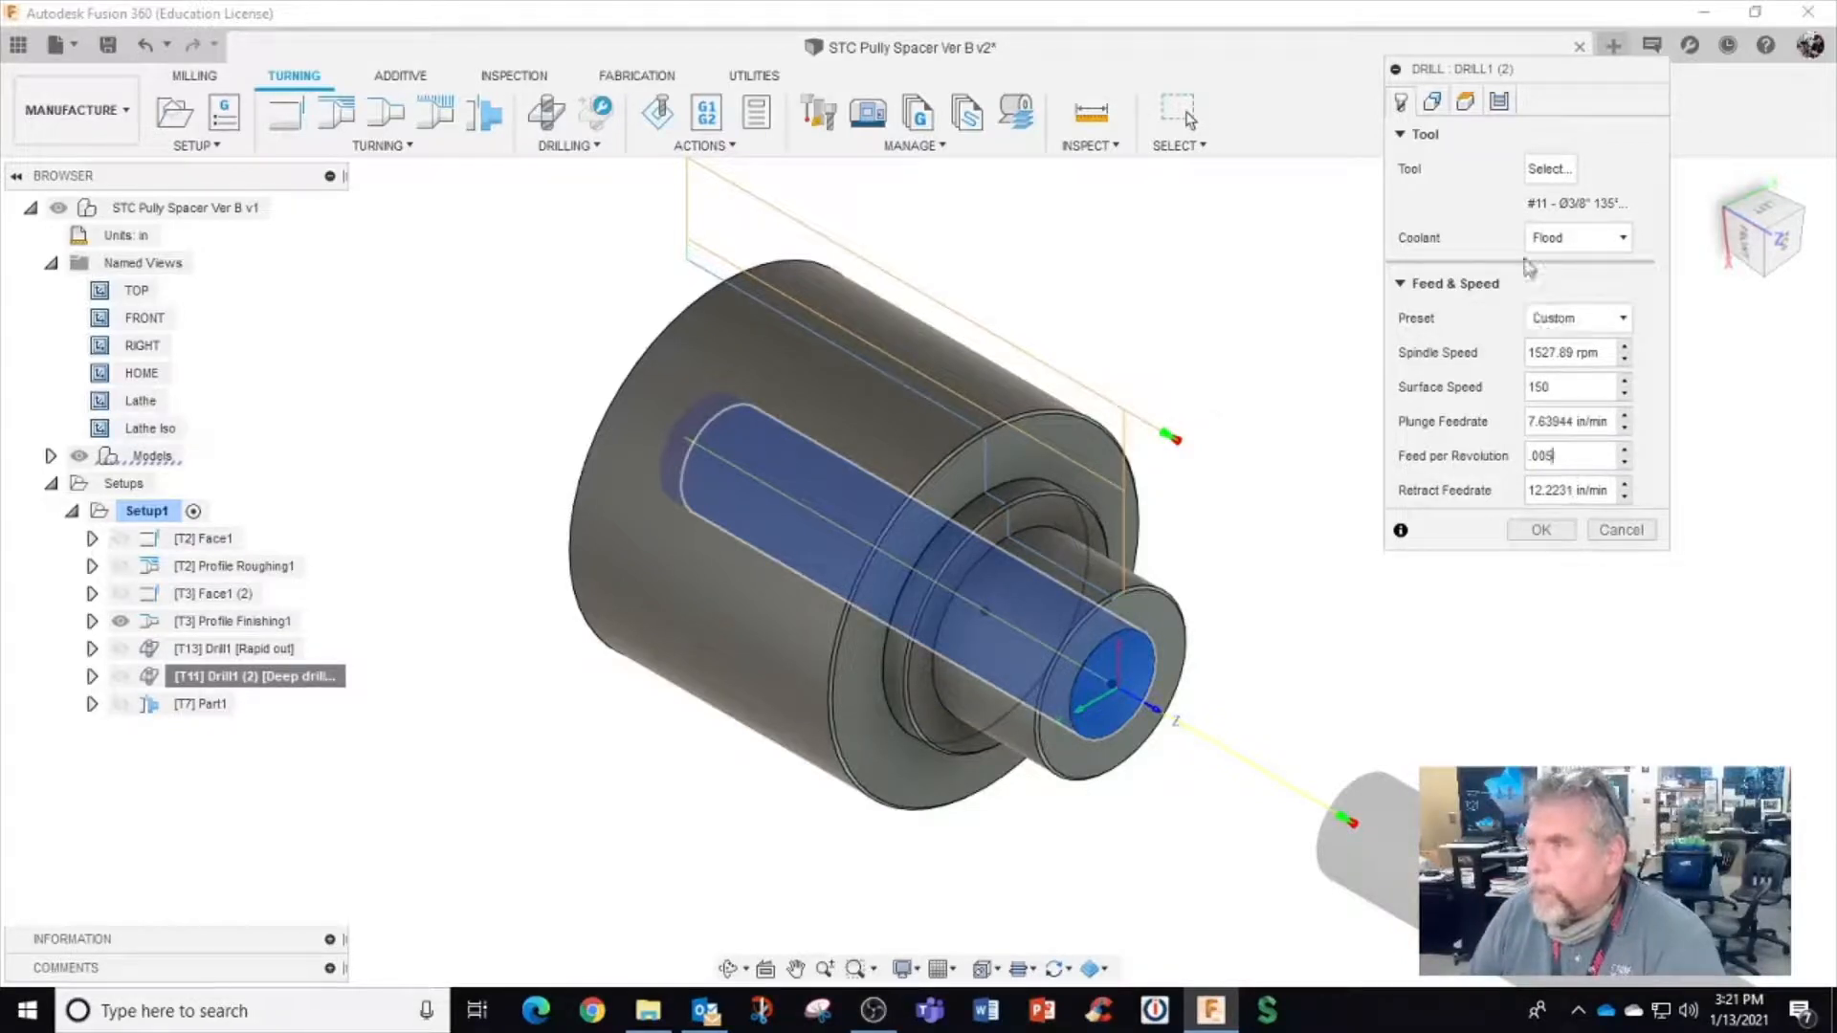
Check Drill1 (2)'s hole geometry, then reference its top height from Model top and its bottom height from Model bottom
{"action": "left_click", "coordinate": [1435, 103]}
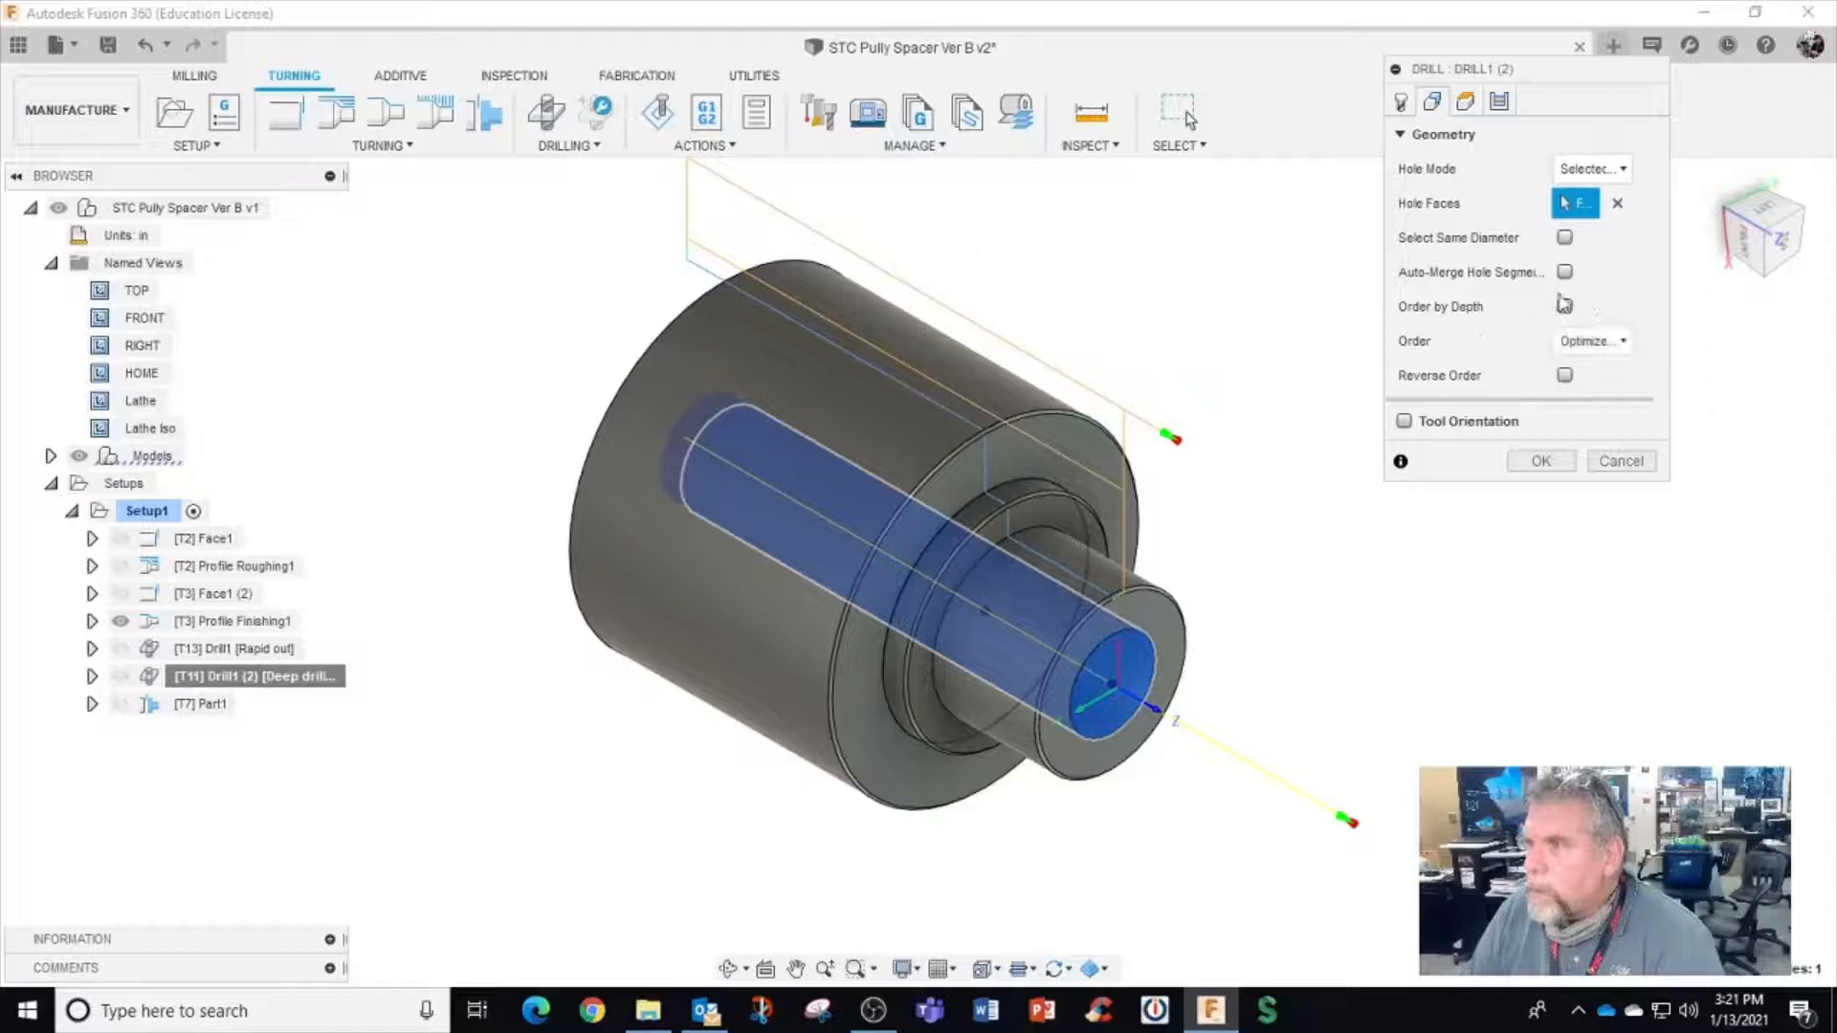
{"action": "left_click", "coordinate": [1466, 102]}
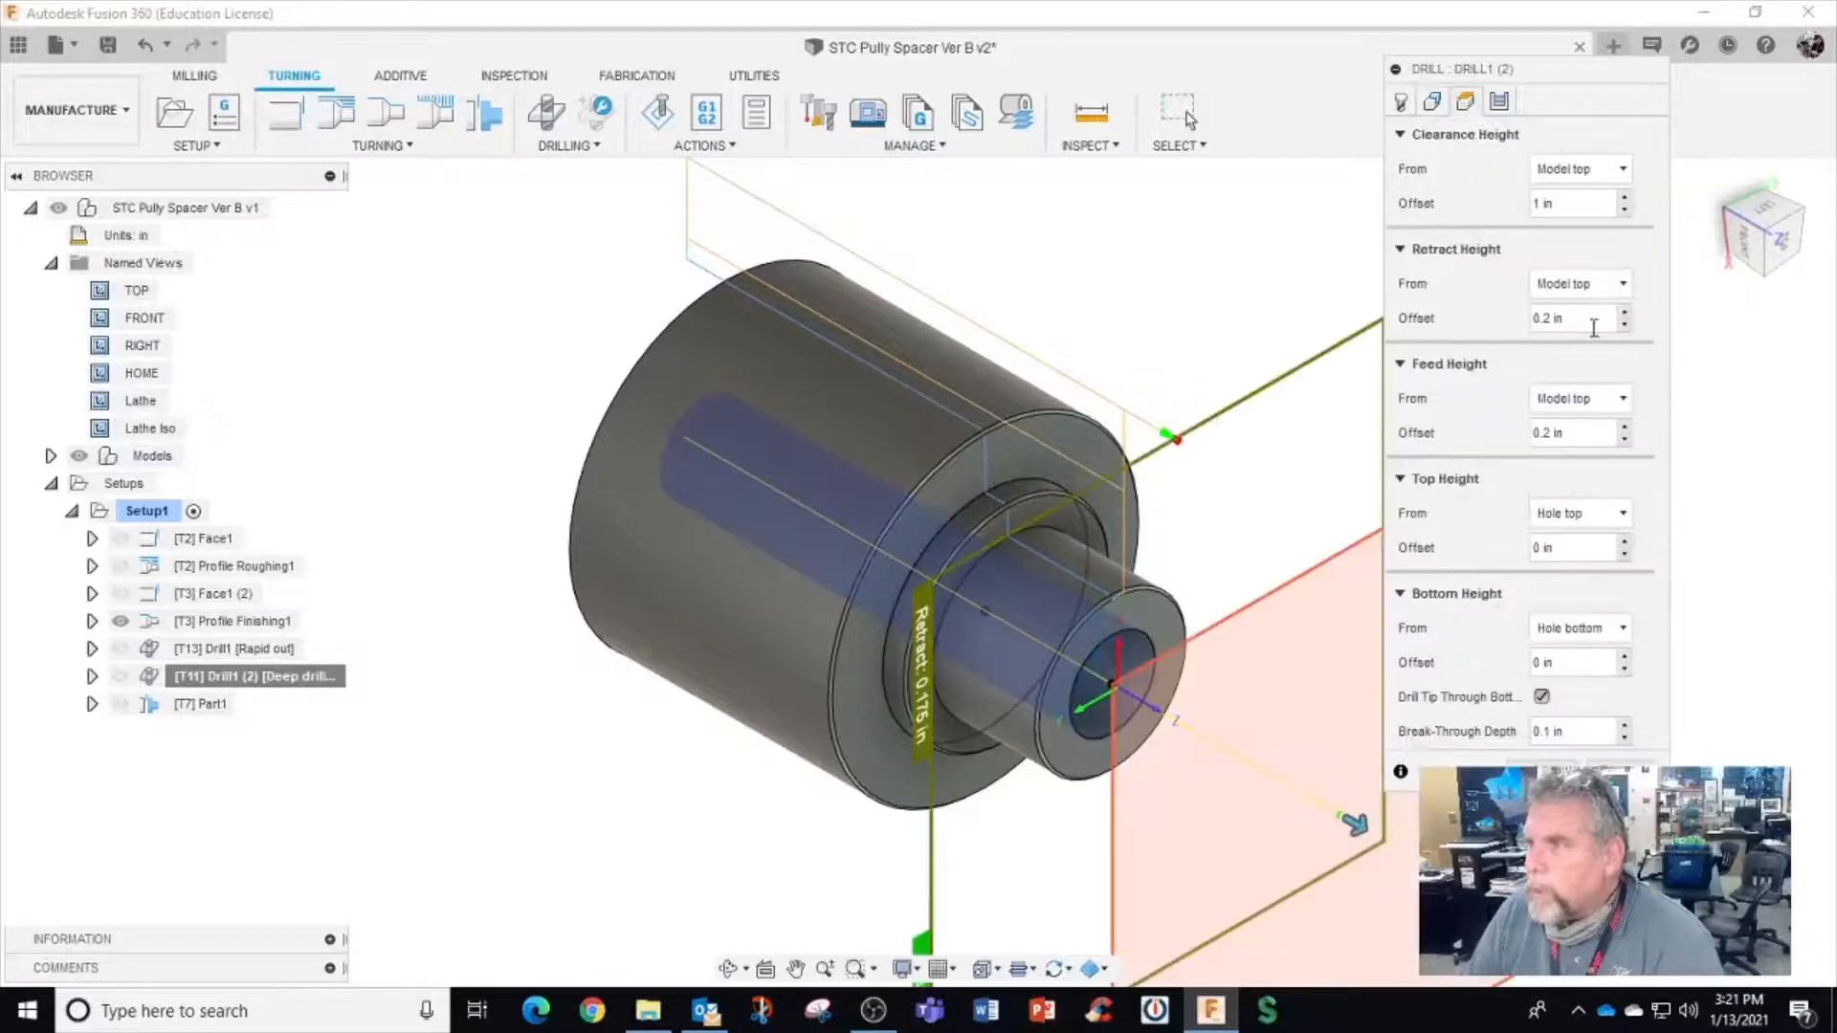
{"action": "left_click", "coordinate": [1593, 515]}
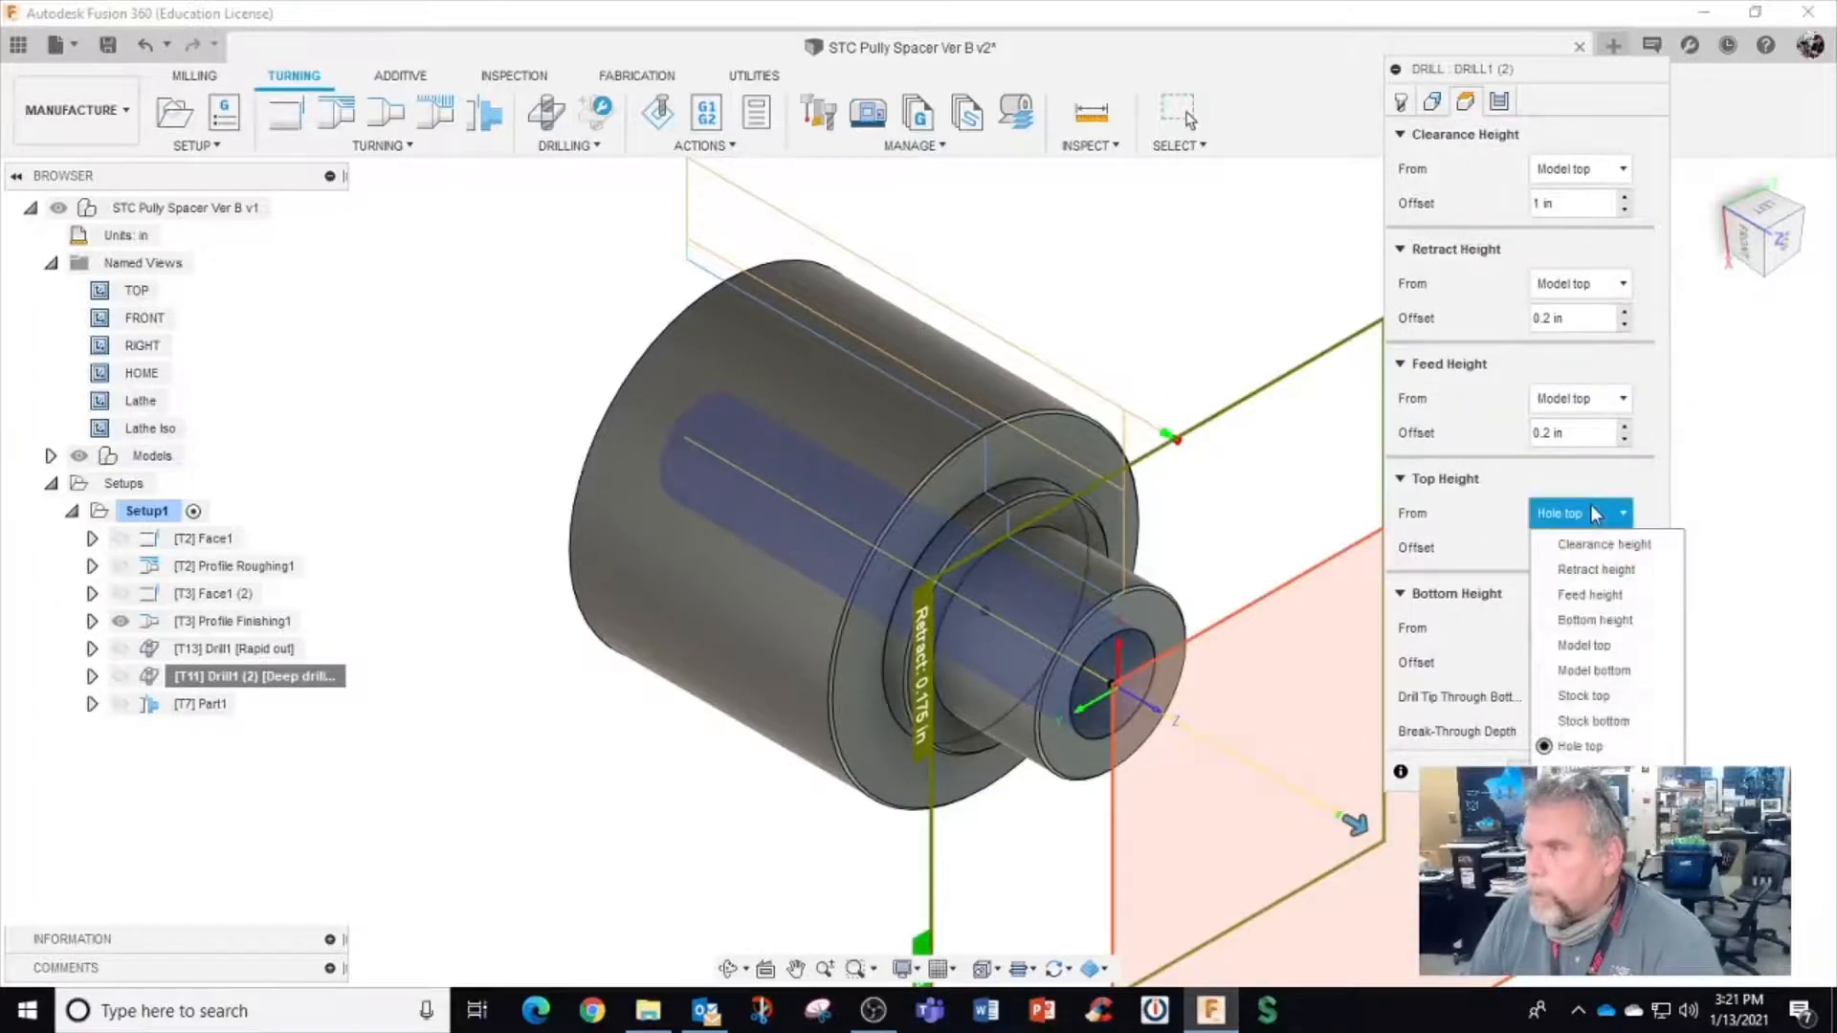
{"action": "left_click", "coordinate": [1588, 647]}
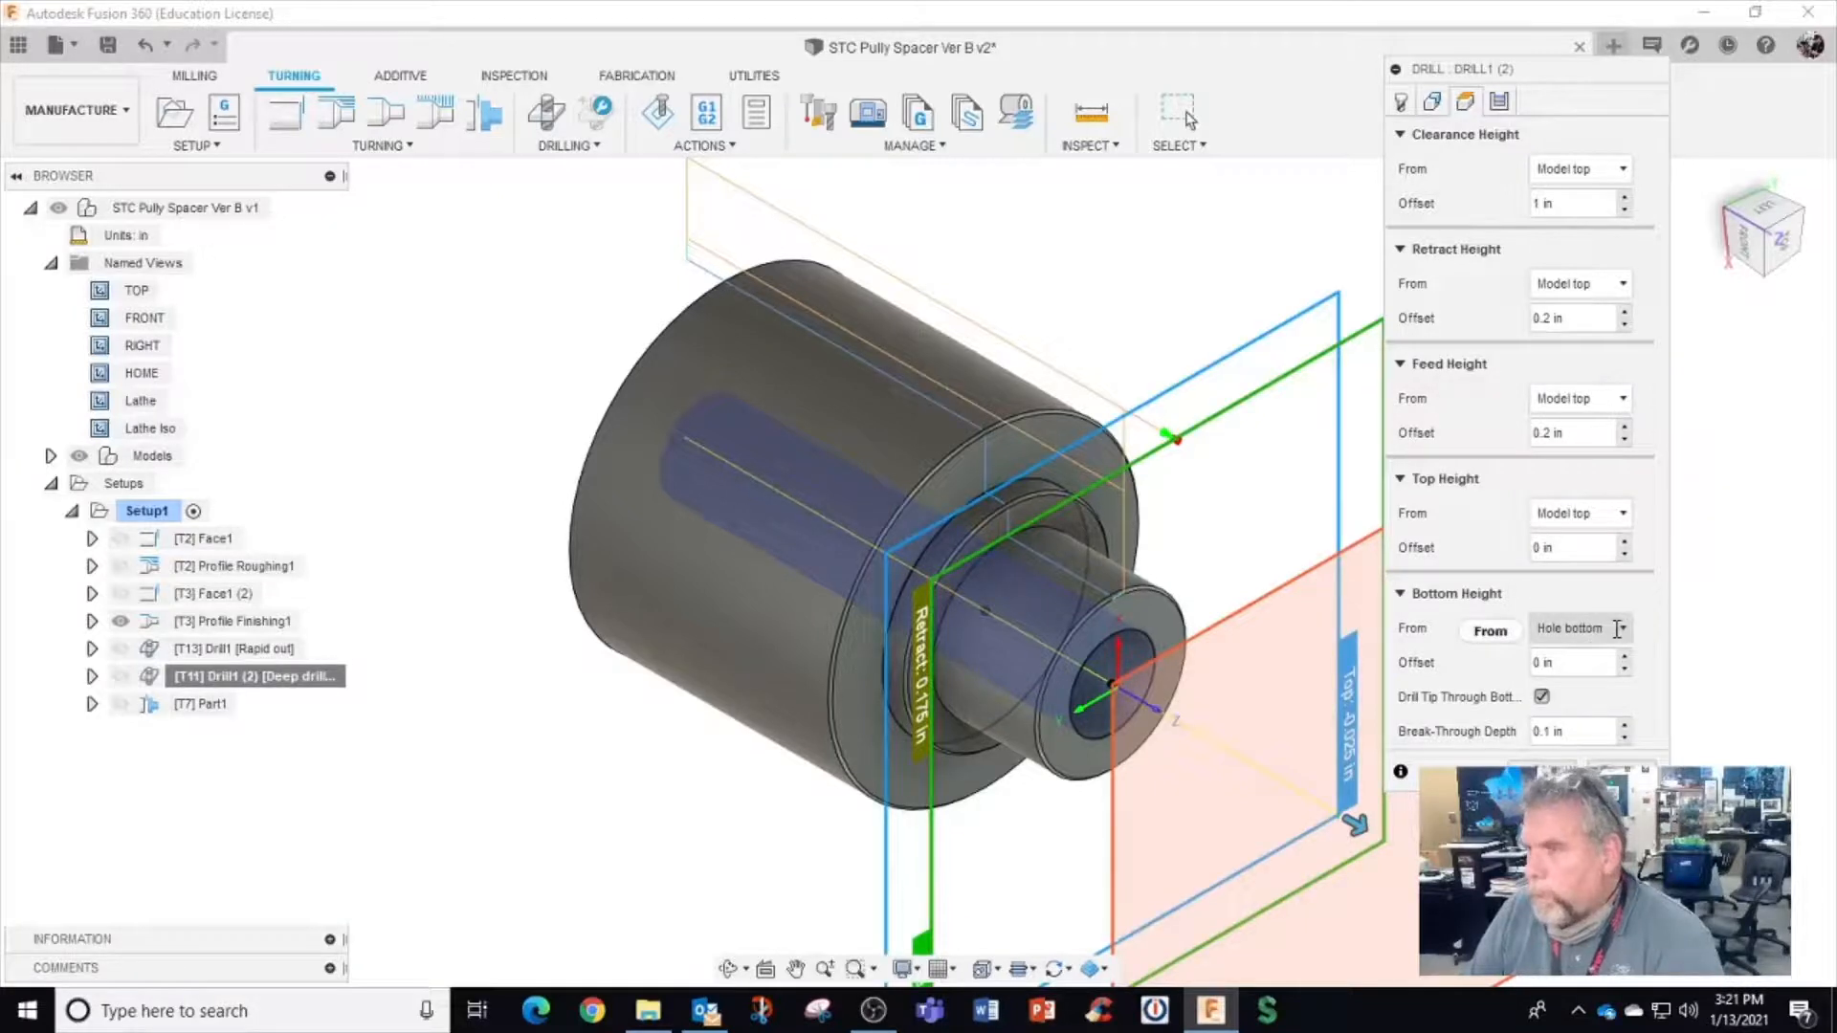
{"action": "left_click", "coordinate": [1617, 629]}
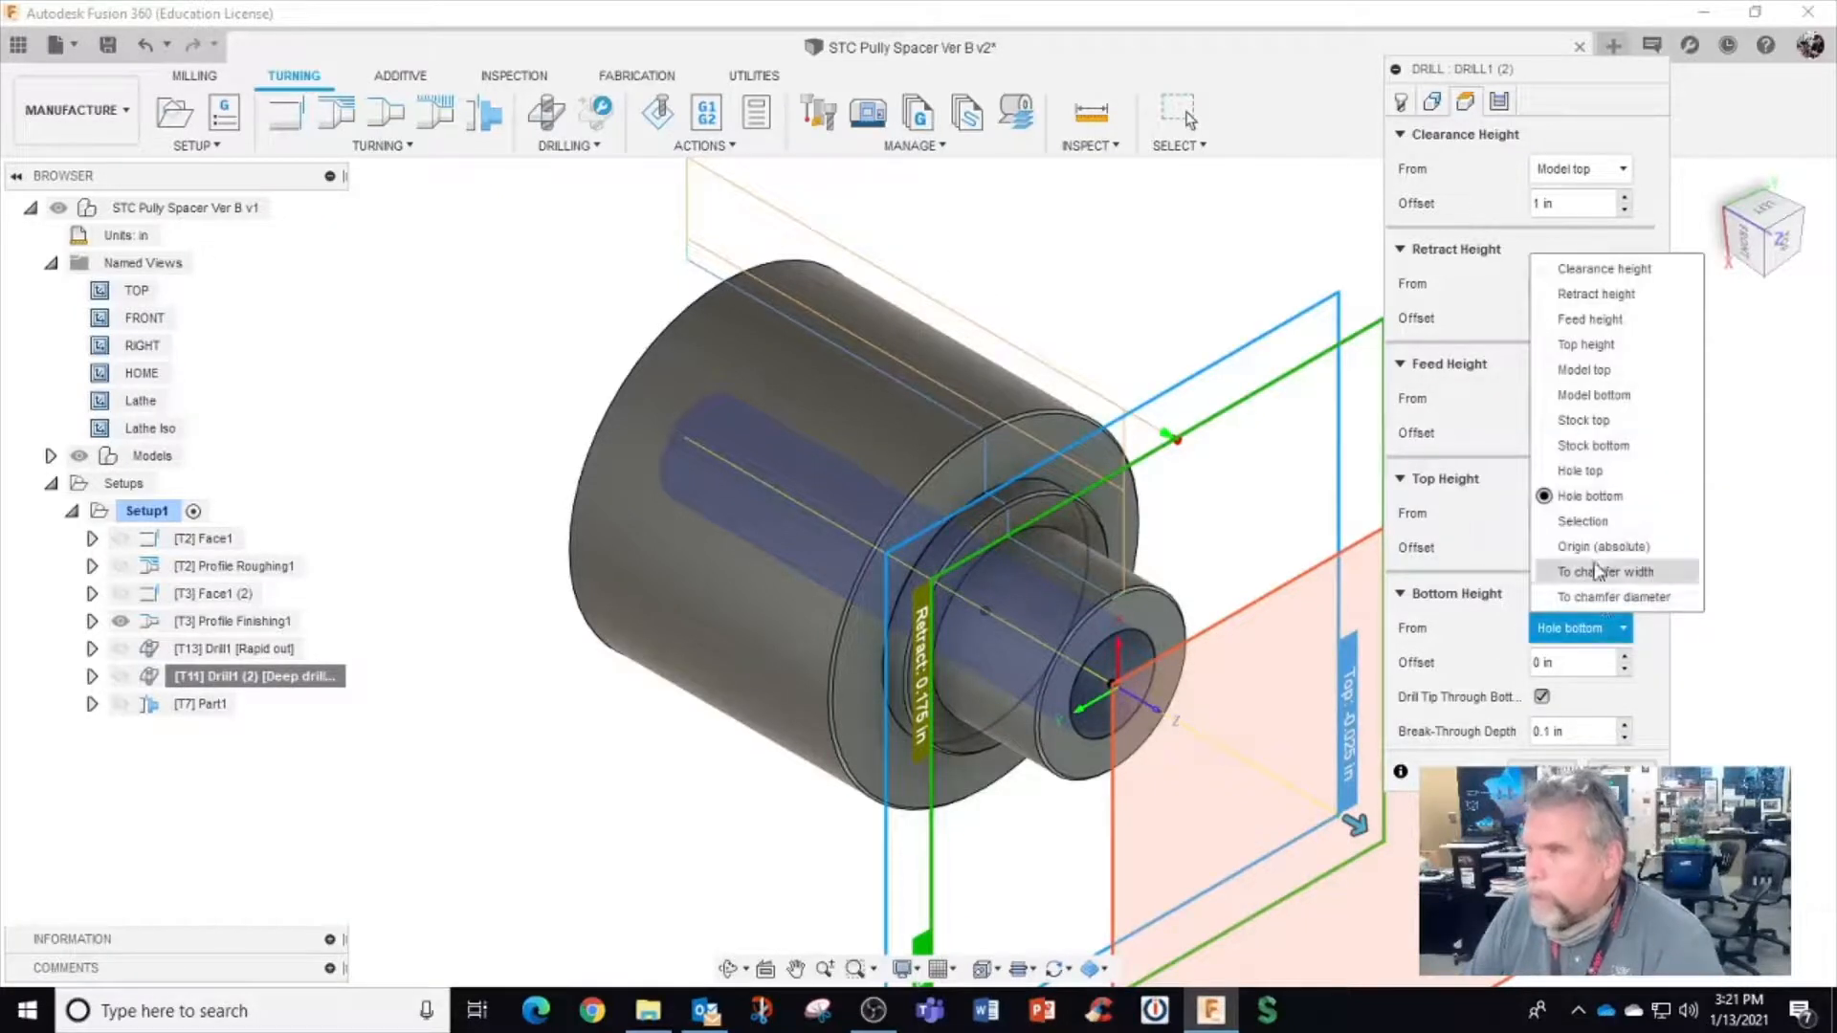
{"action": "left_click", "coordinate": [1596, 396]}
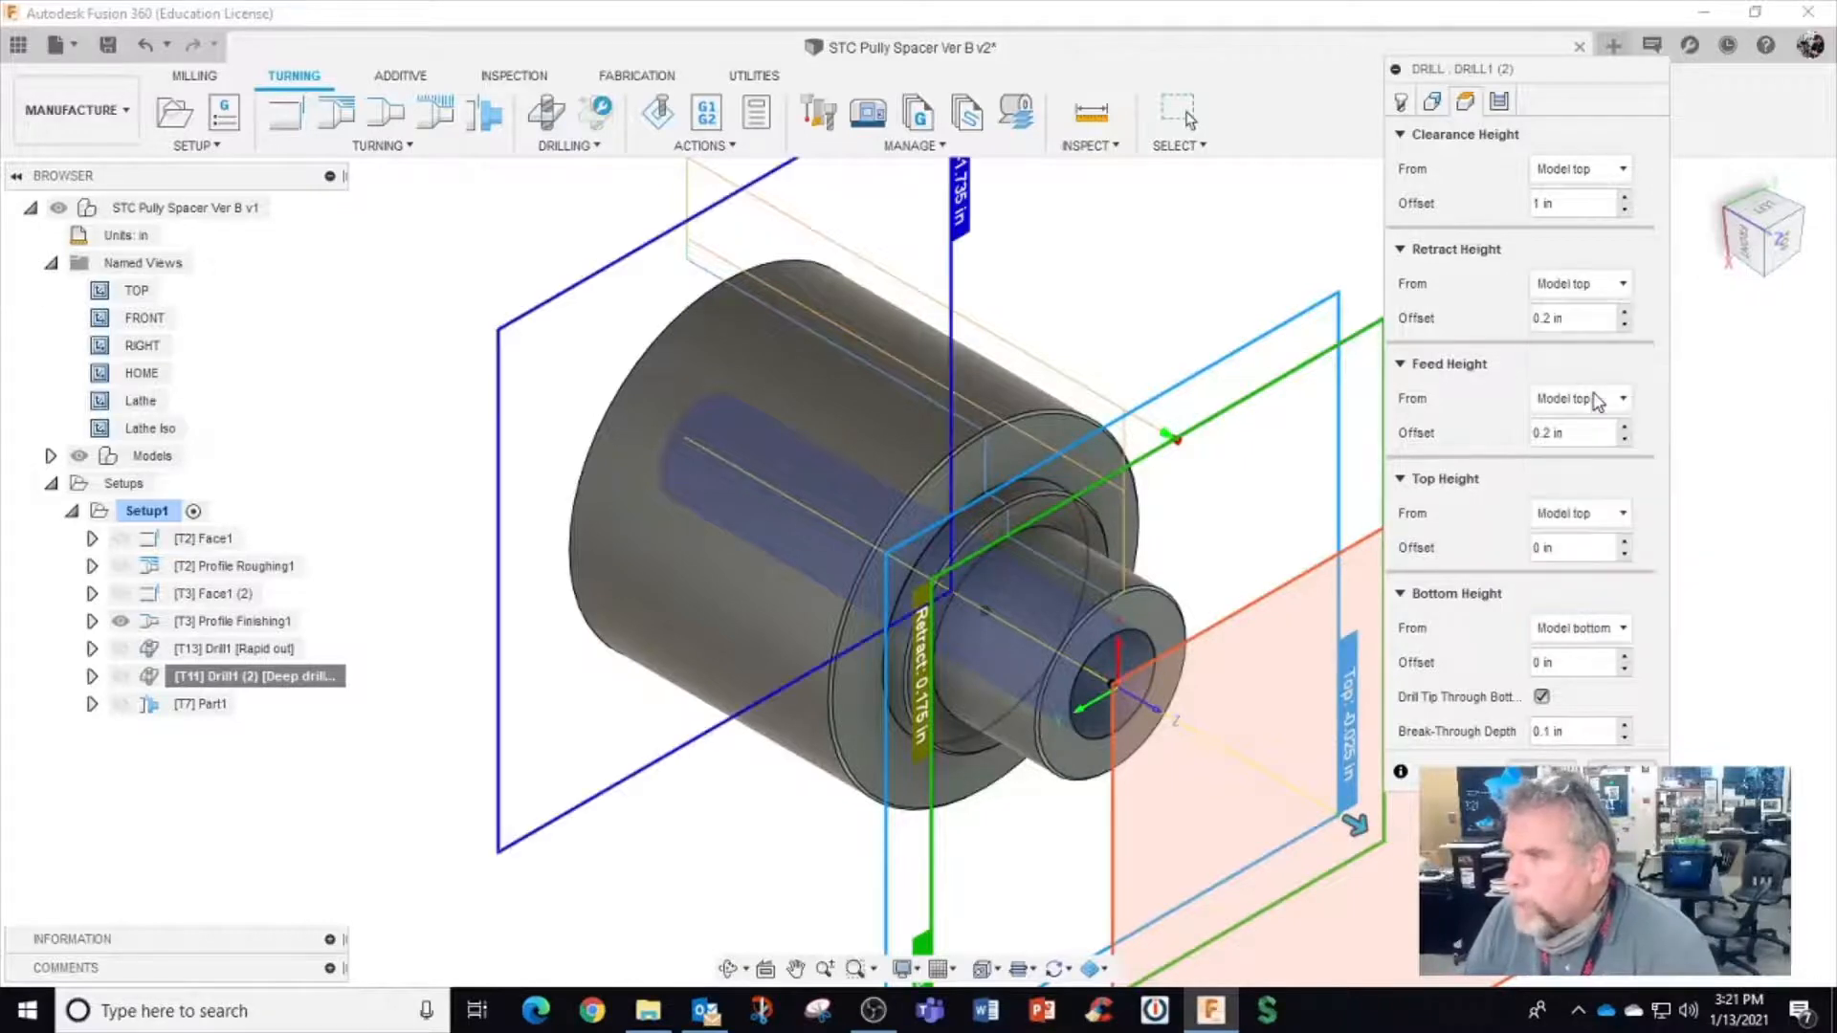
{"action": "mouse_move", "coordinate": [1106, 599]}
{"action": "middle_mouse_down", "text": "shift"}
{"action": "mouse_move", "coordinate": [1138, 584]}
{"action": "mouse_move", "coordinate": [1091, 607]}
{"action": "middle_mouse_up", "text": "shift"}
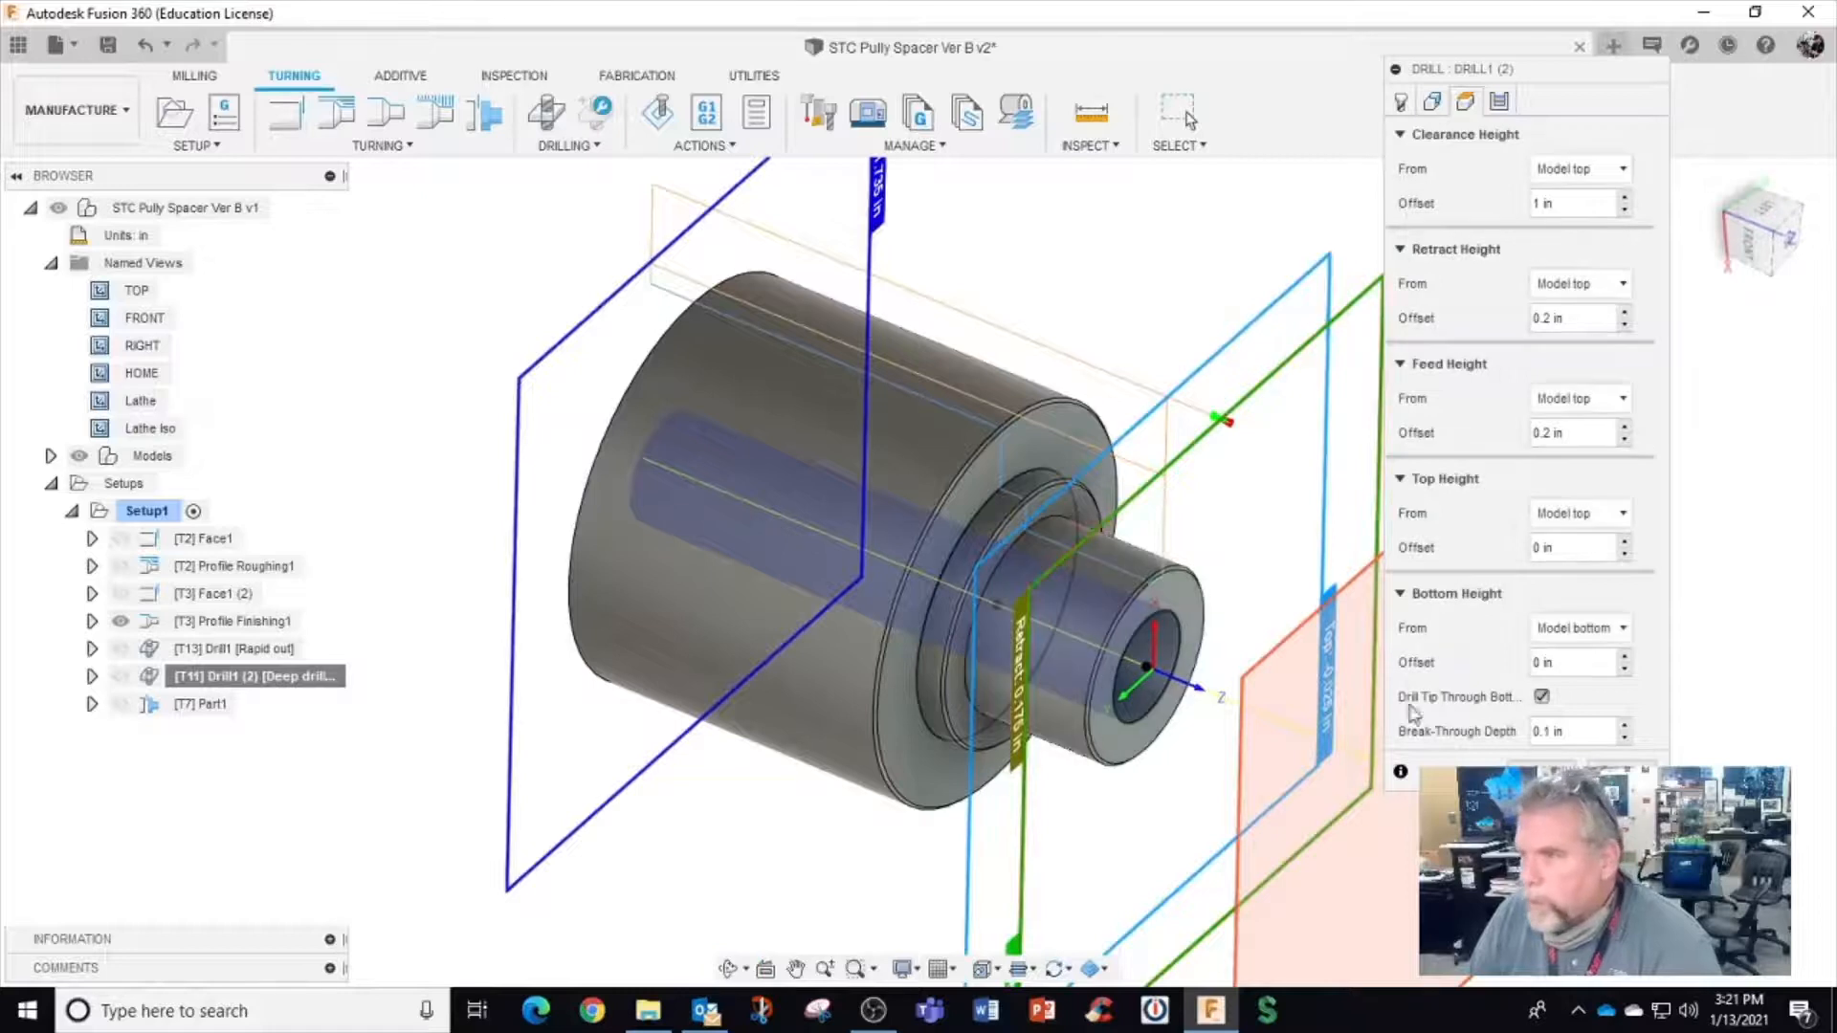
Set Drill1 (2)'s break-through depth to .025 in and check the drill depth against the bottom plane
{"action": "left_click", "coordinate": [1581, 730]}
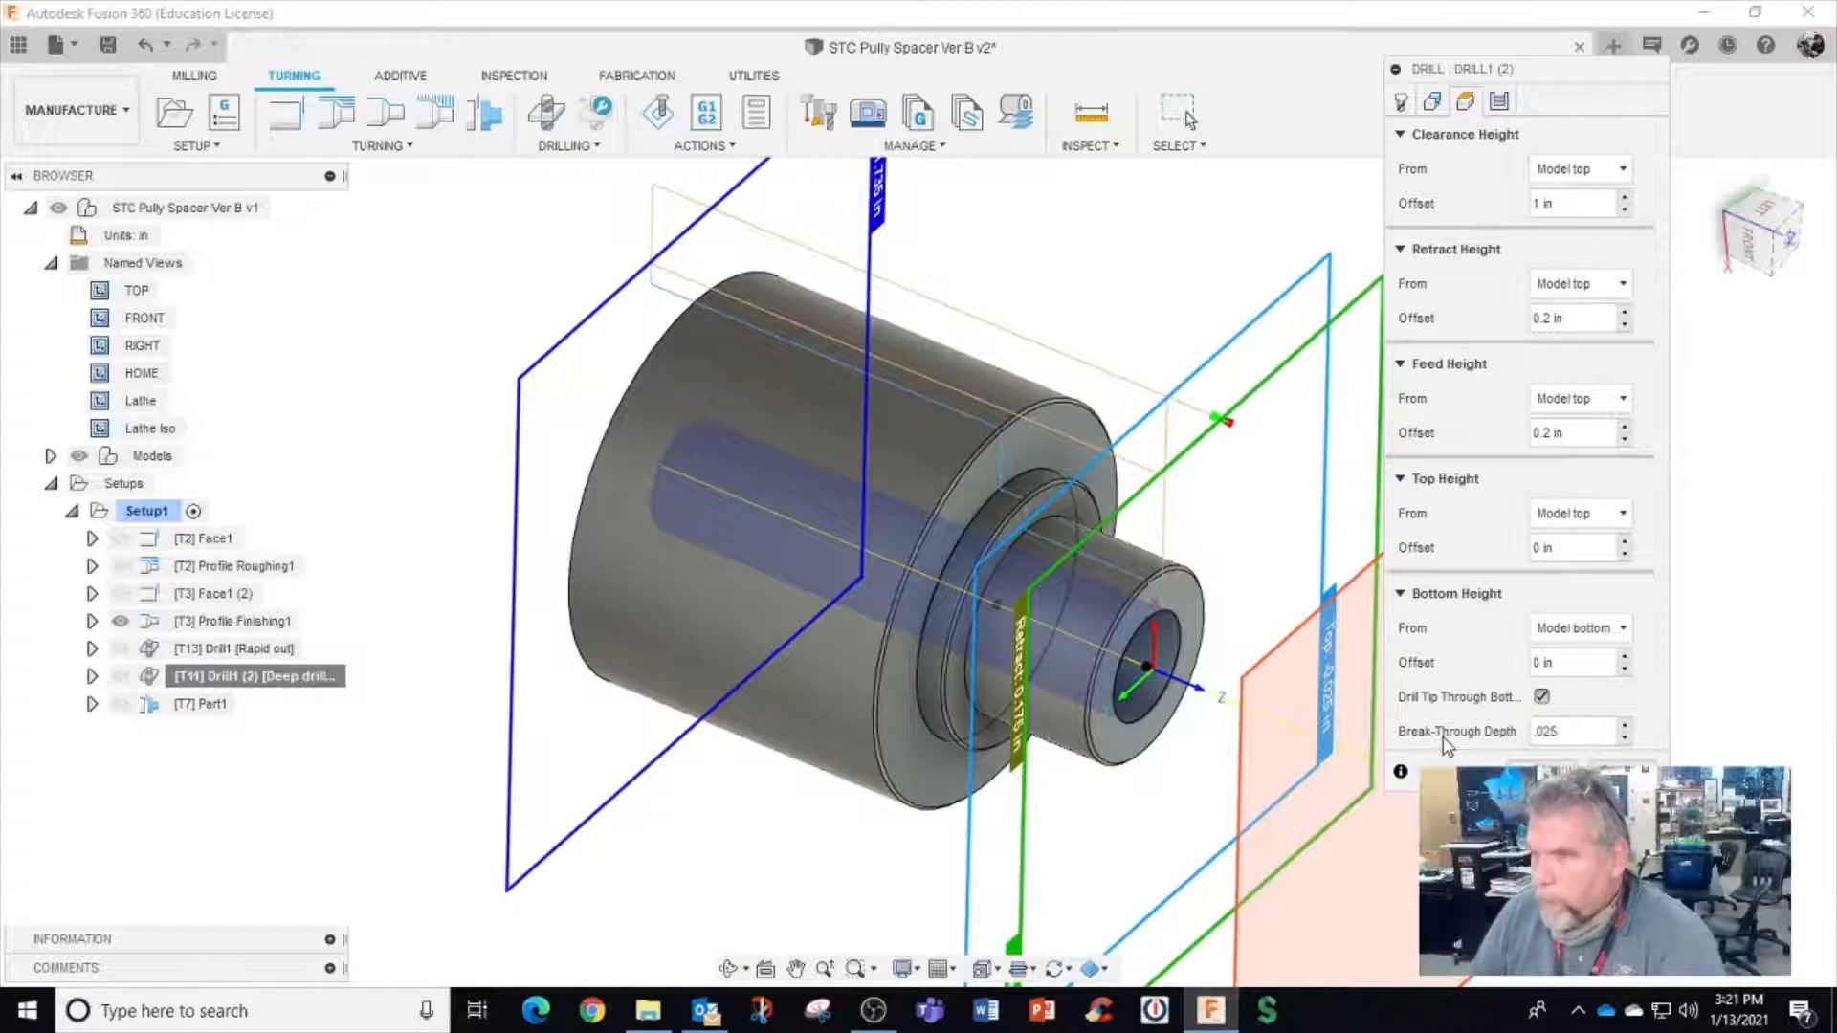
{"action": "middle_click_drag", "start_coordinate": [1207, 733], "coordinate": [1143, 746], "text": "shift"}
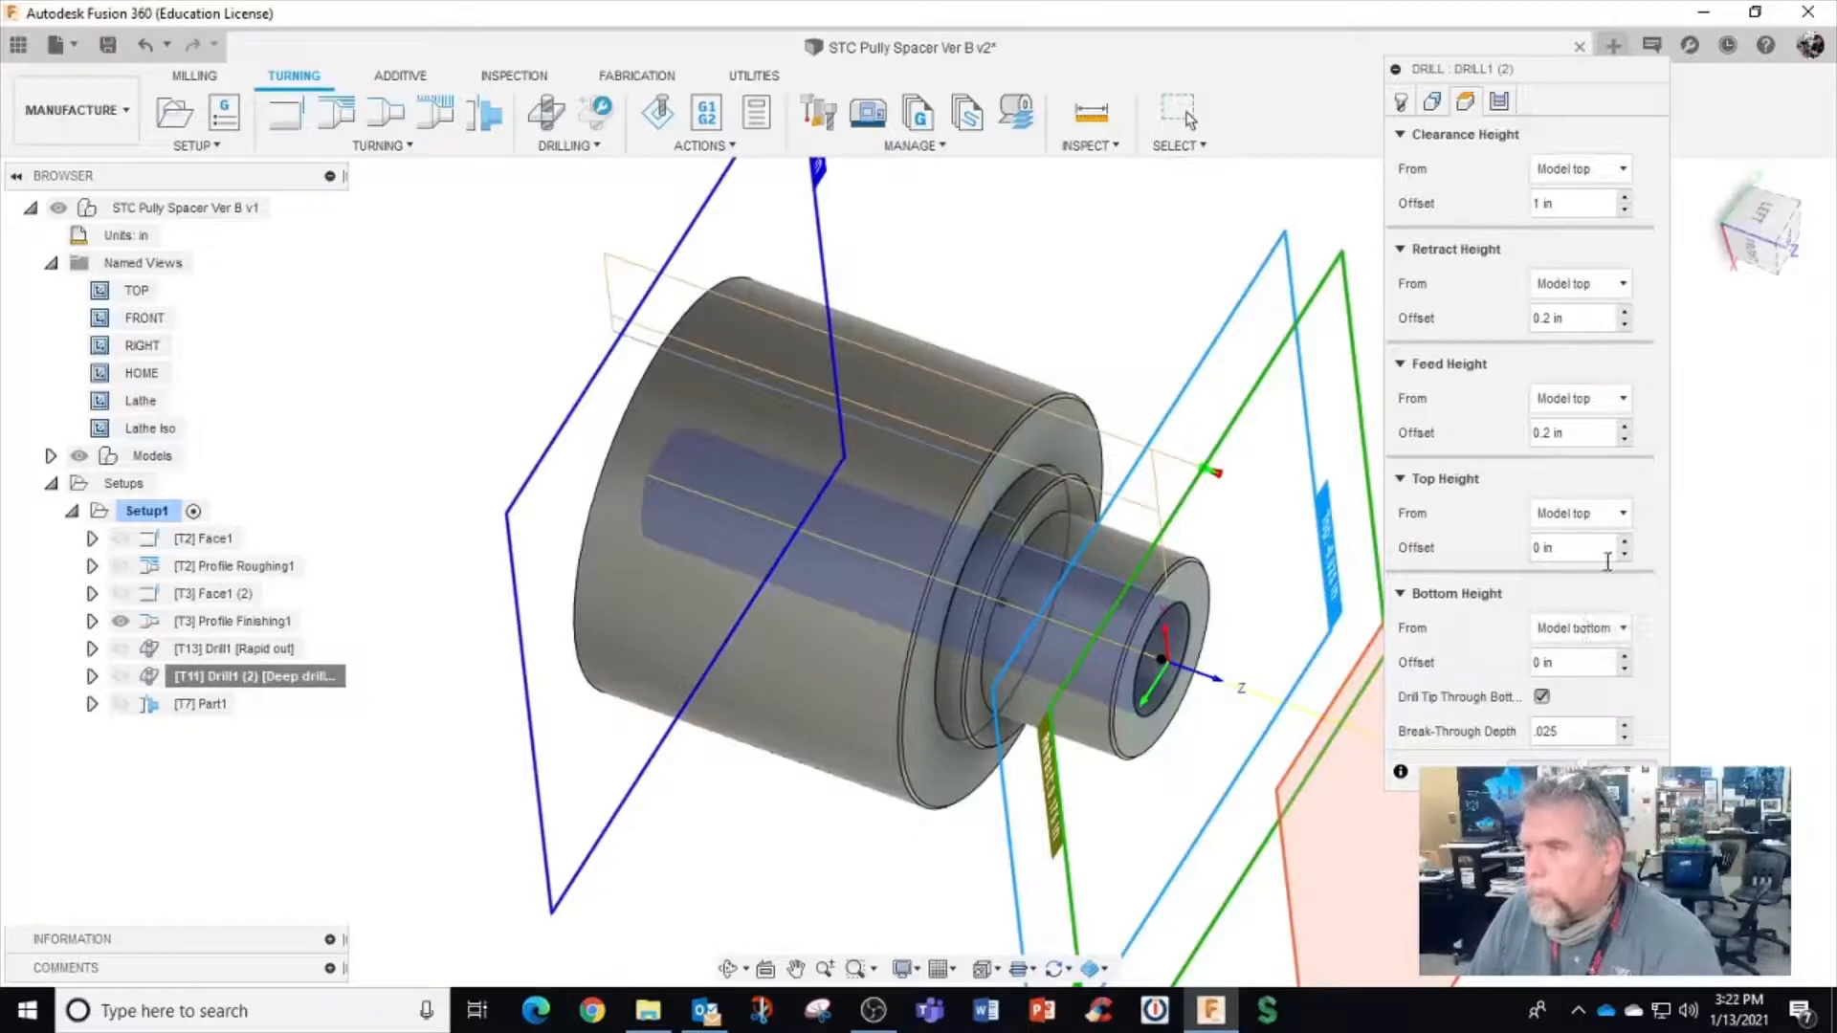
{"action": "left_click", "coordinate": [1574, 730]}
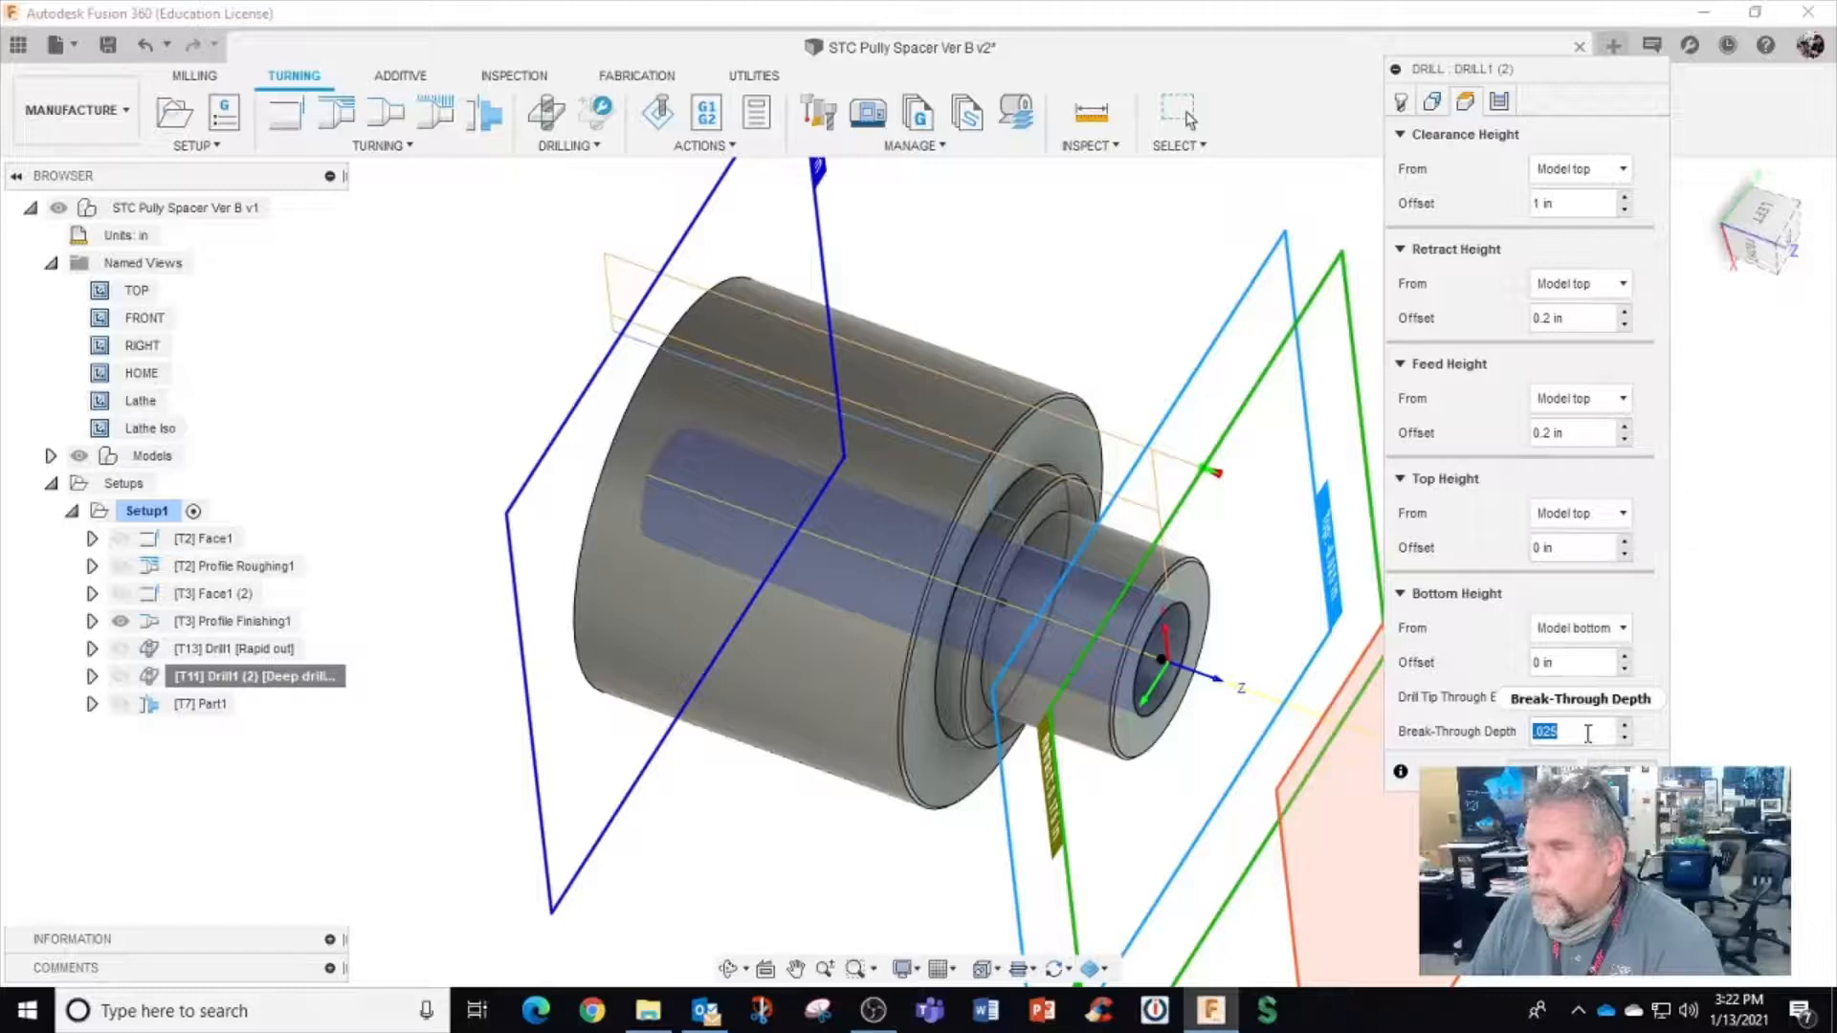
Keep the deep drilling cycle for Drill1 (2), set its pecking depth to .1 in, and apply the changes
{"action": "left_click", "coordinate": [1499, 102]}
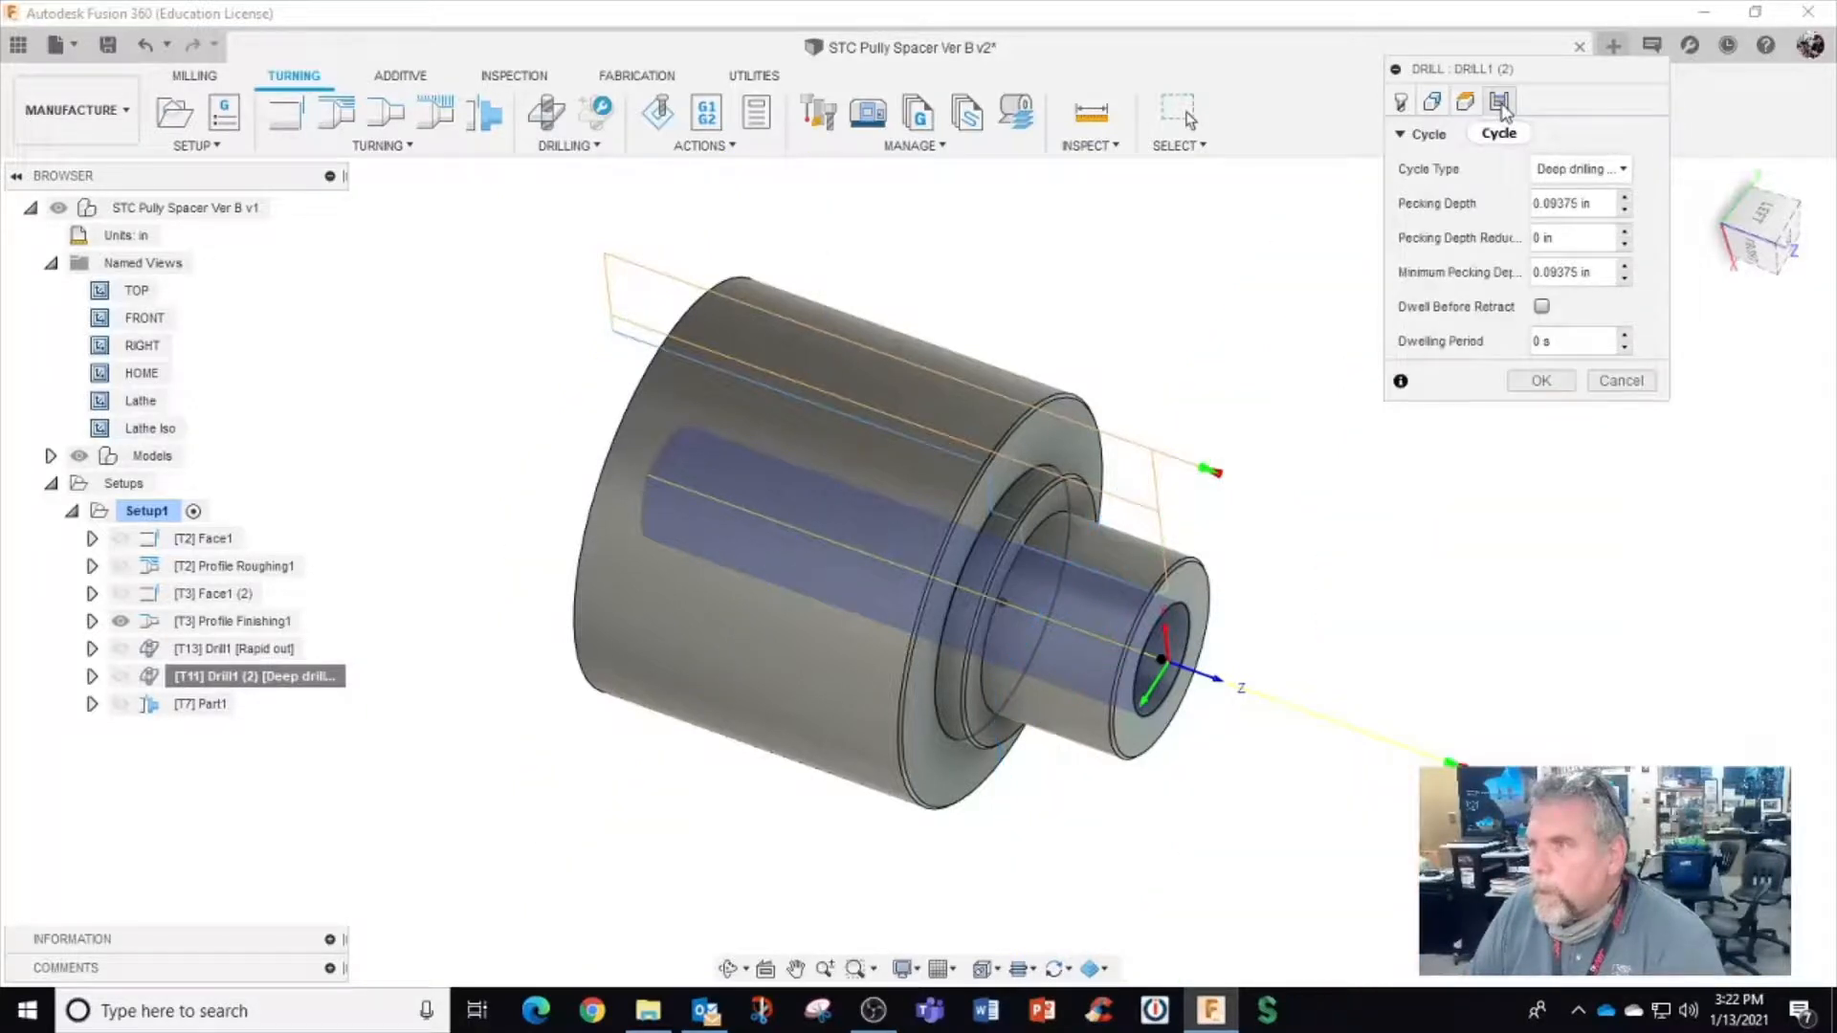
{"action": "left_click", "coordinate": [1615, 170]}
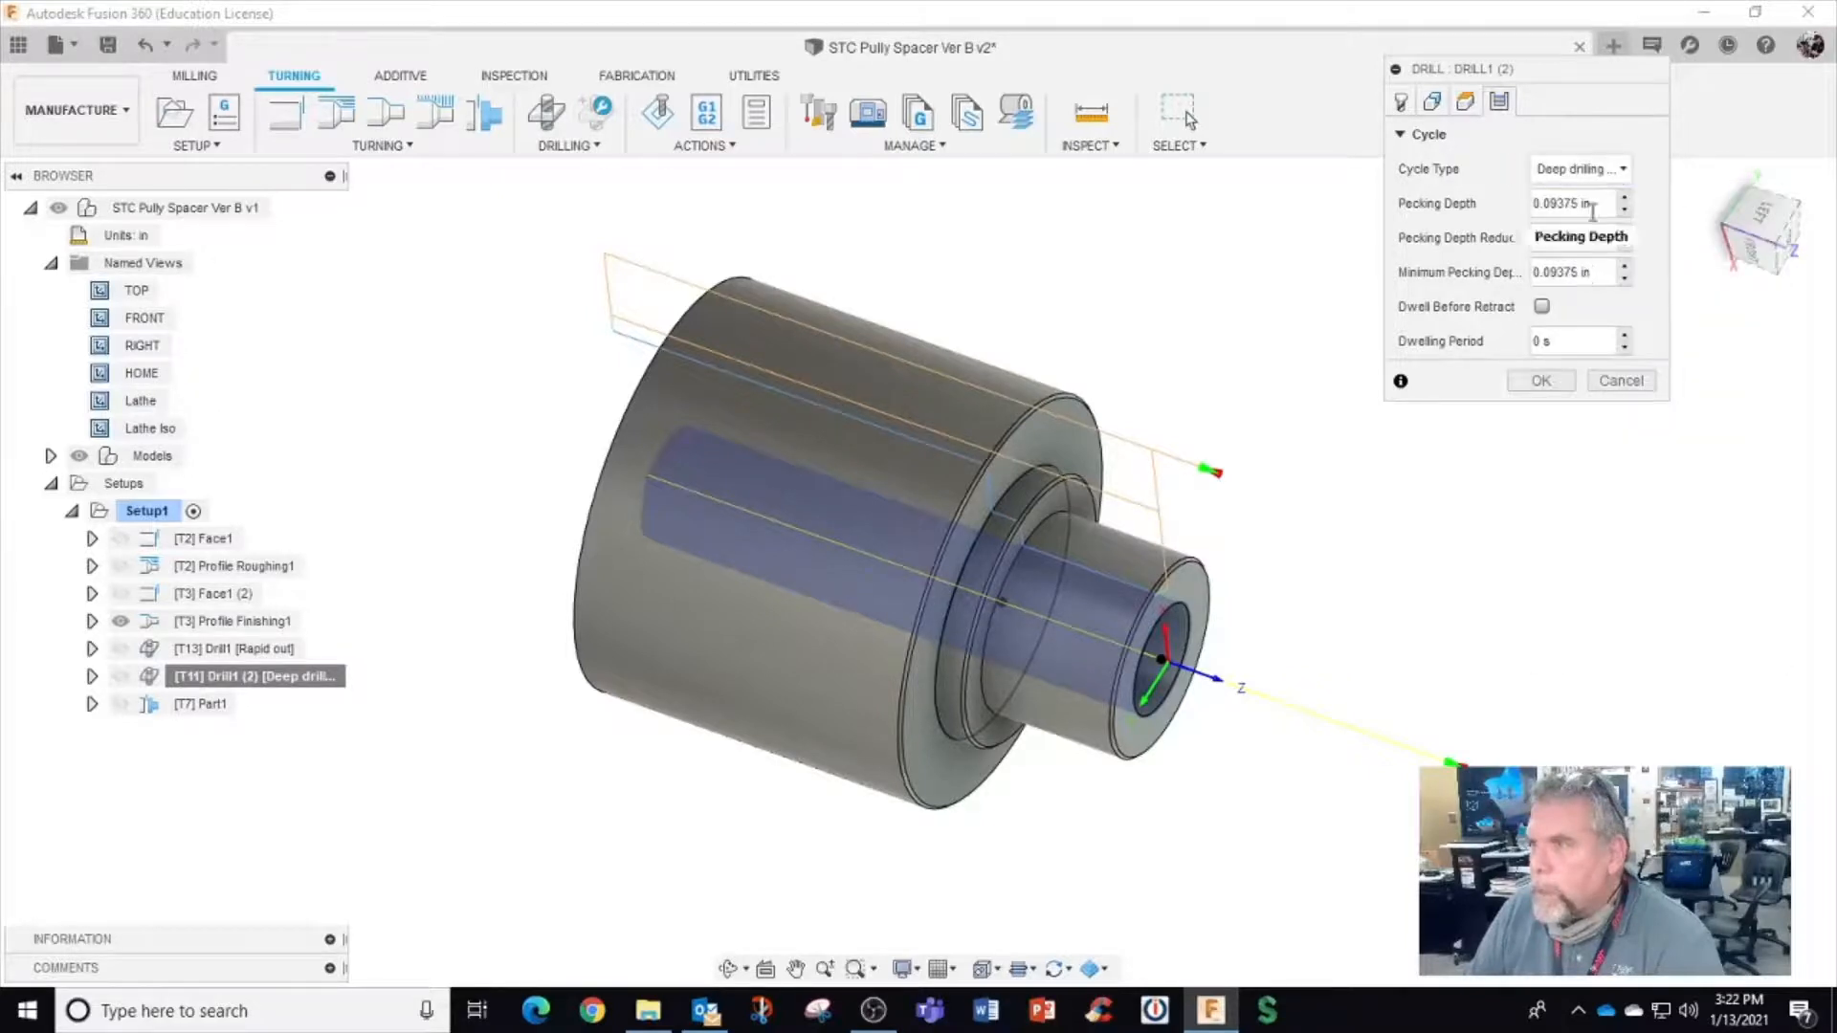
{"action": "left_click_drag", "start_coordinate": [1593, 205], "coordinate": [1435, 207]}
{"action": "key", "text": "BackSpace"}
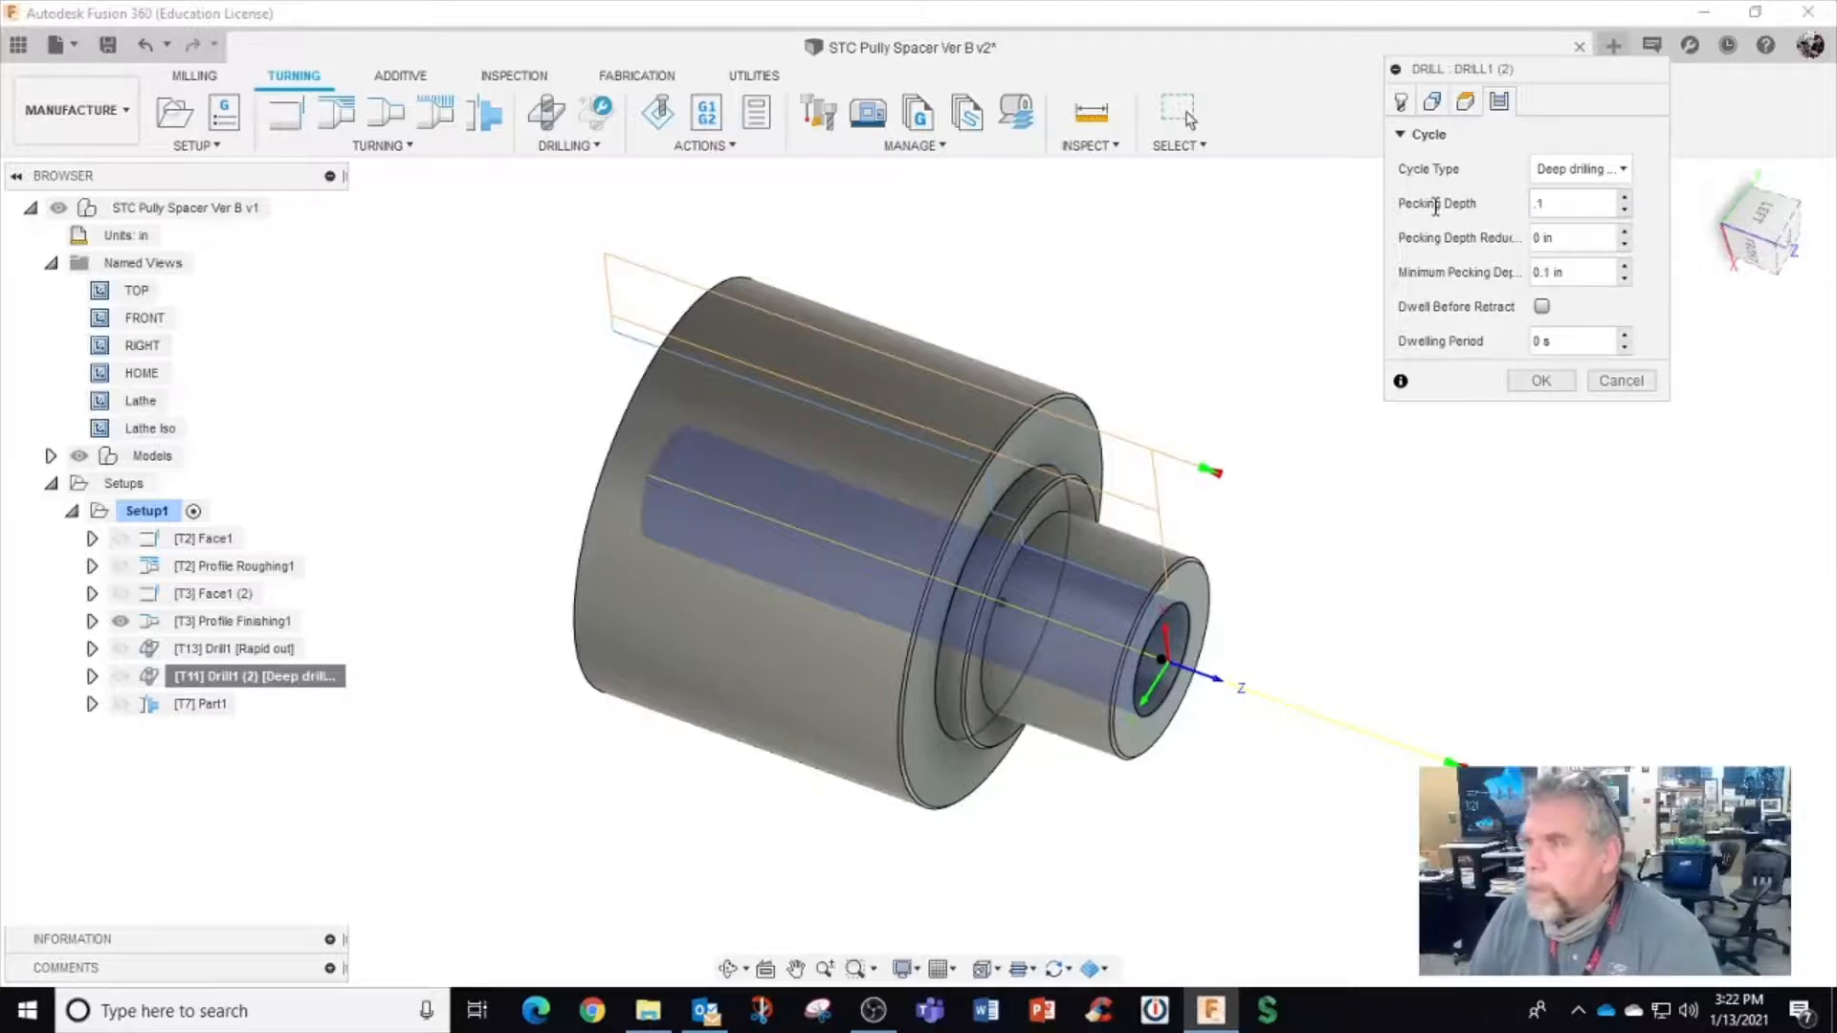
{"action": "left_click", "coordinate": [1537, 379]}
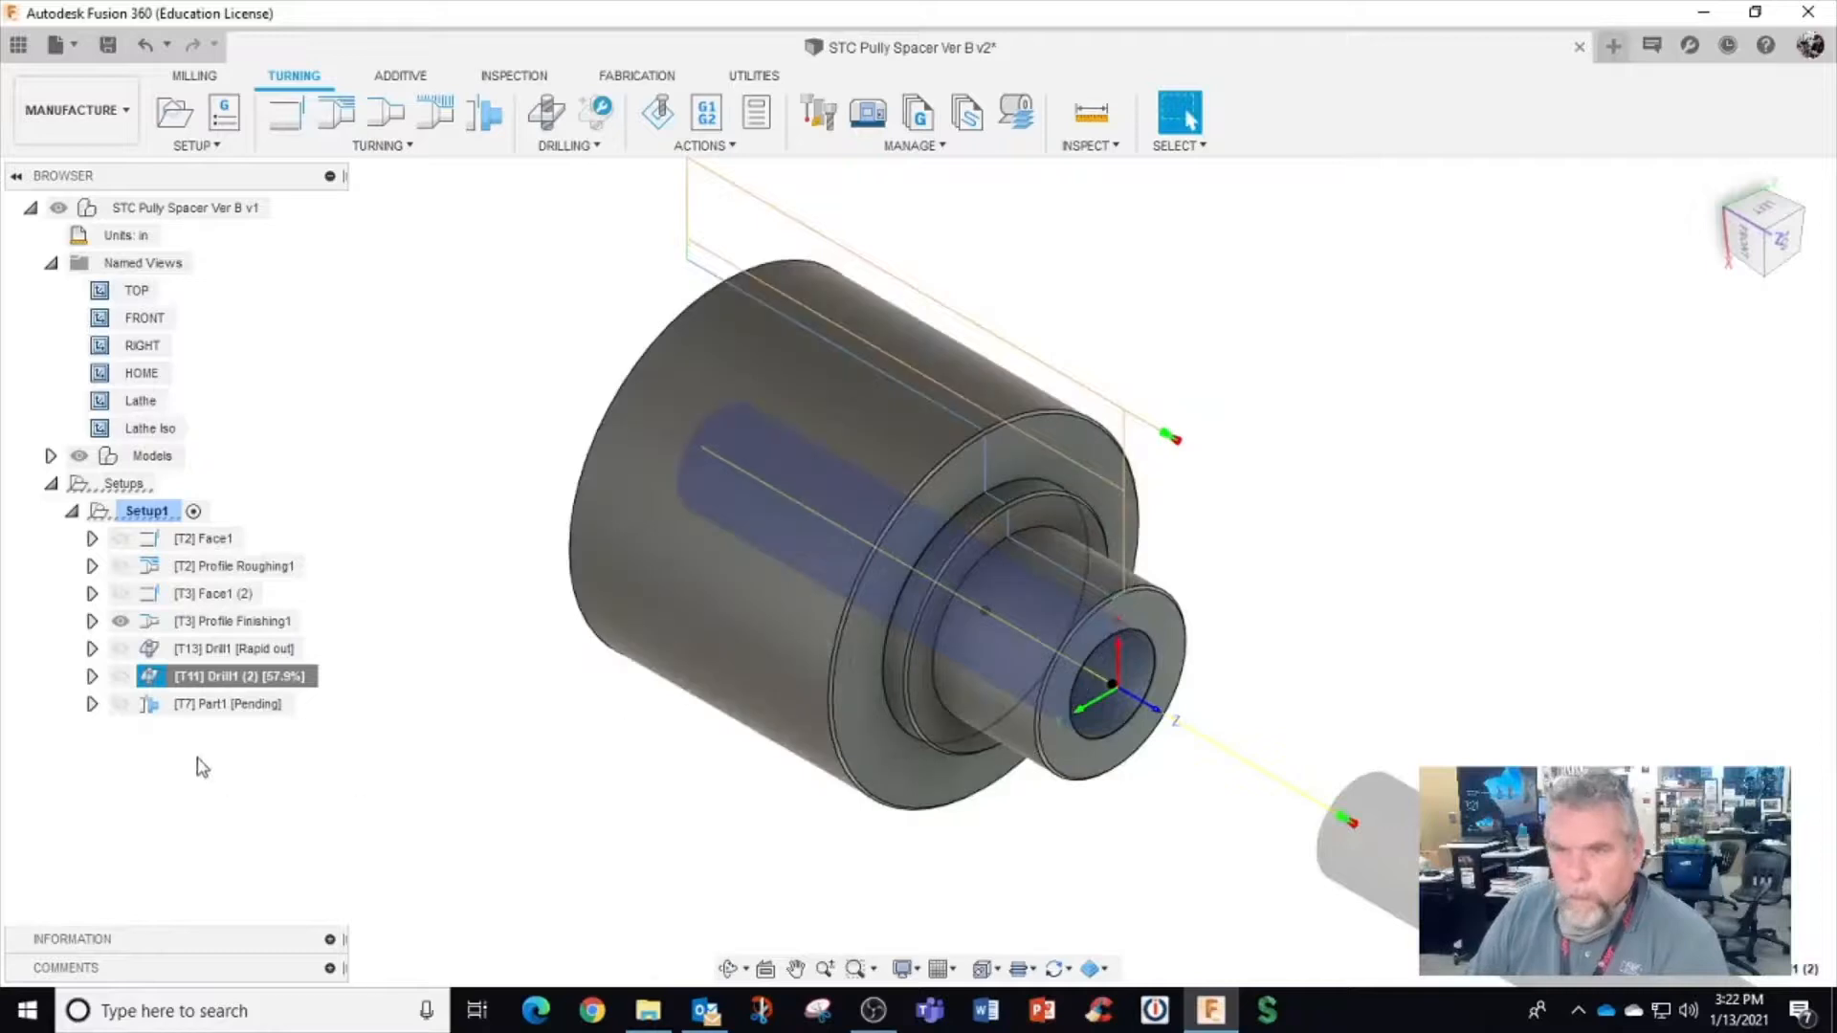
Edit the Part1 operation to use the part catcher and a maximum spindle speed of 2500 rpm
{"action": "left_click", "coordinate": [182, 713]}
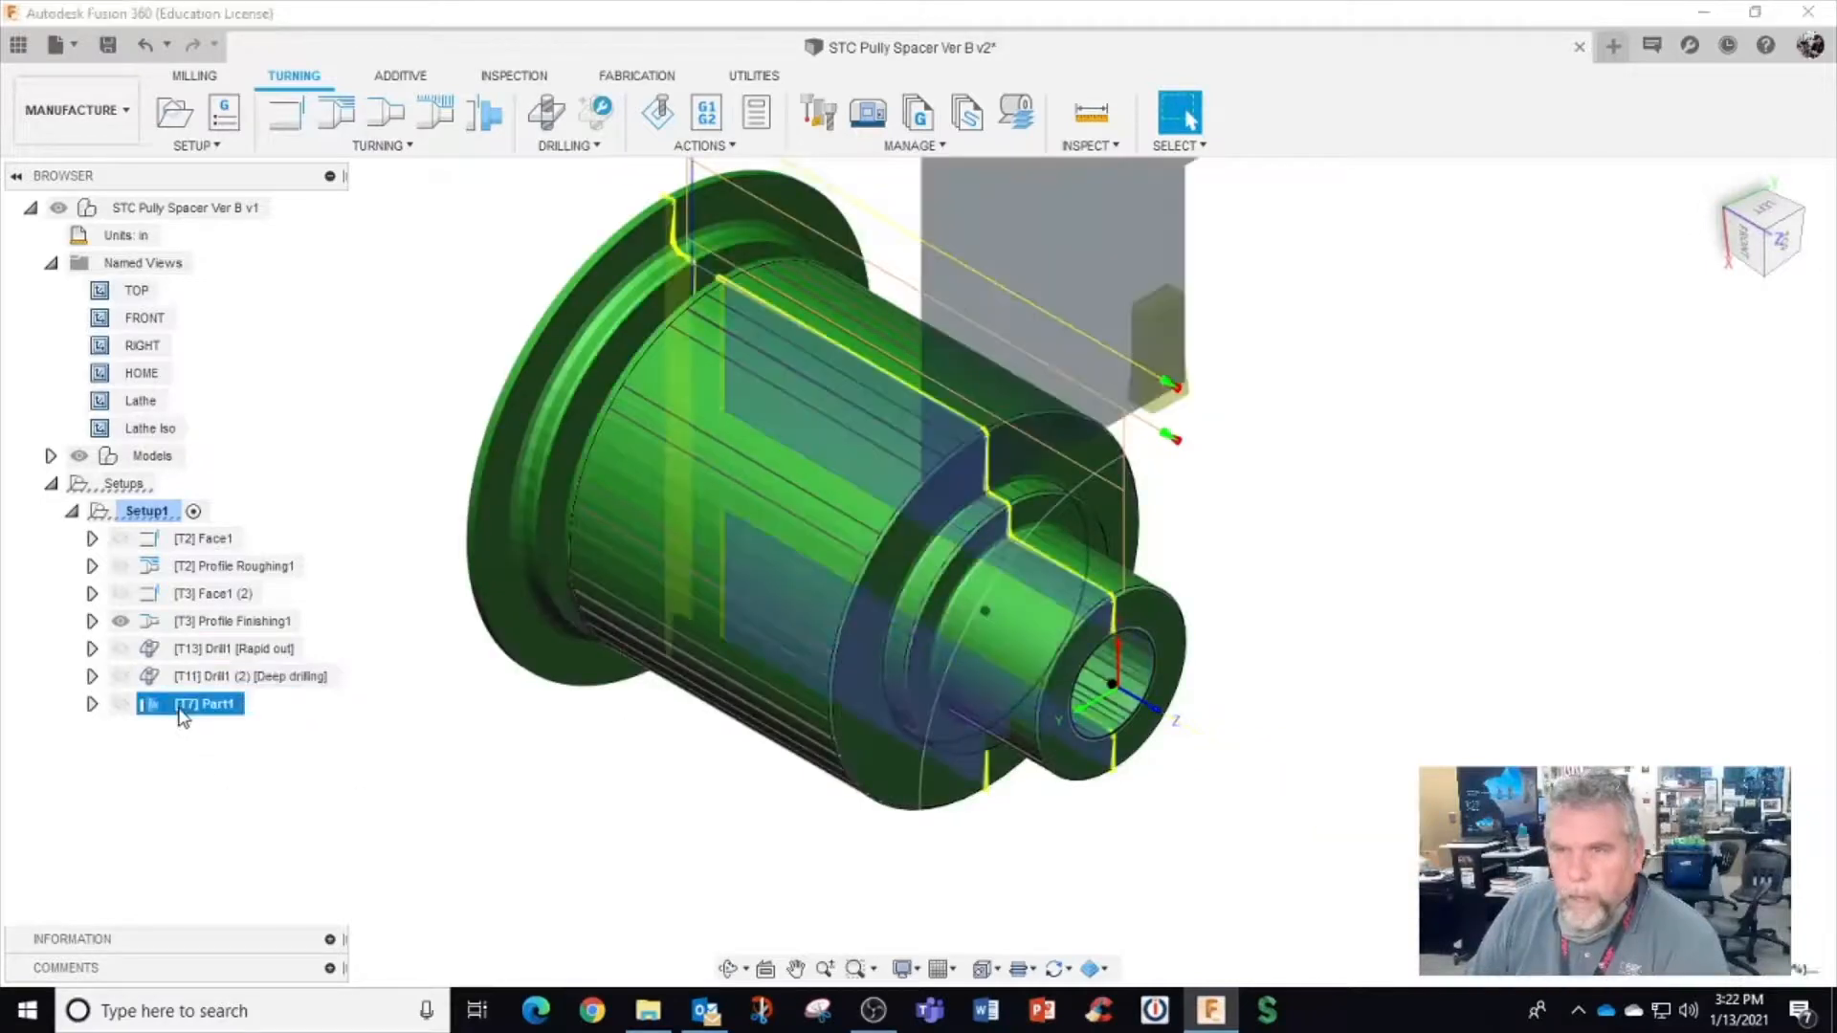
{"action": "right_click", "coordinate": [184, 715]}
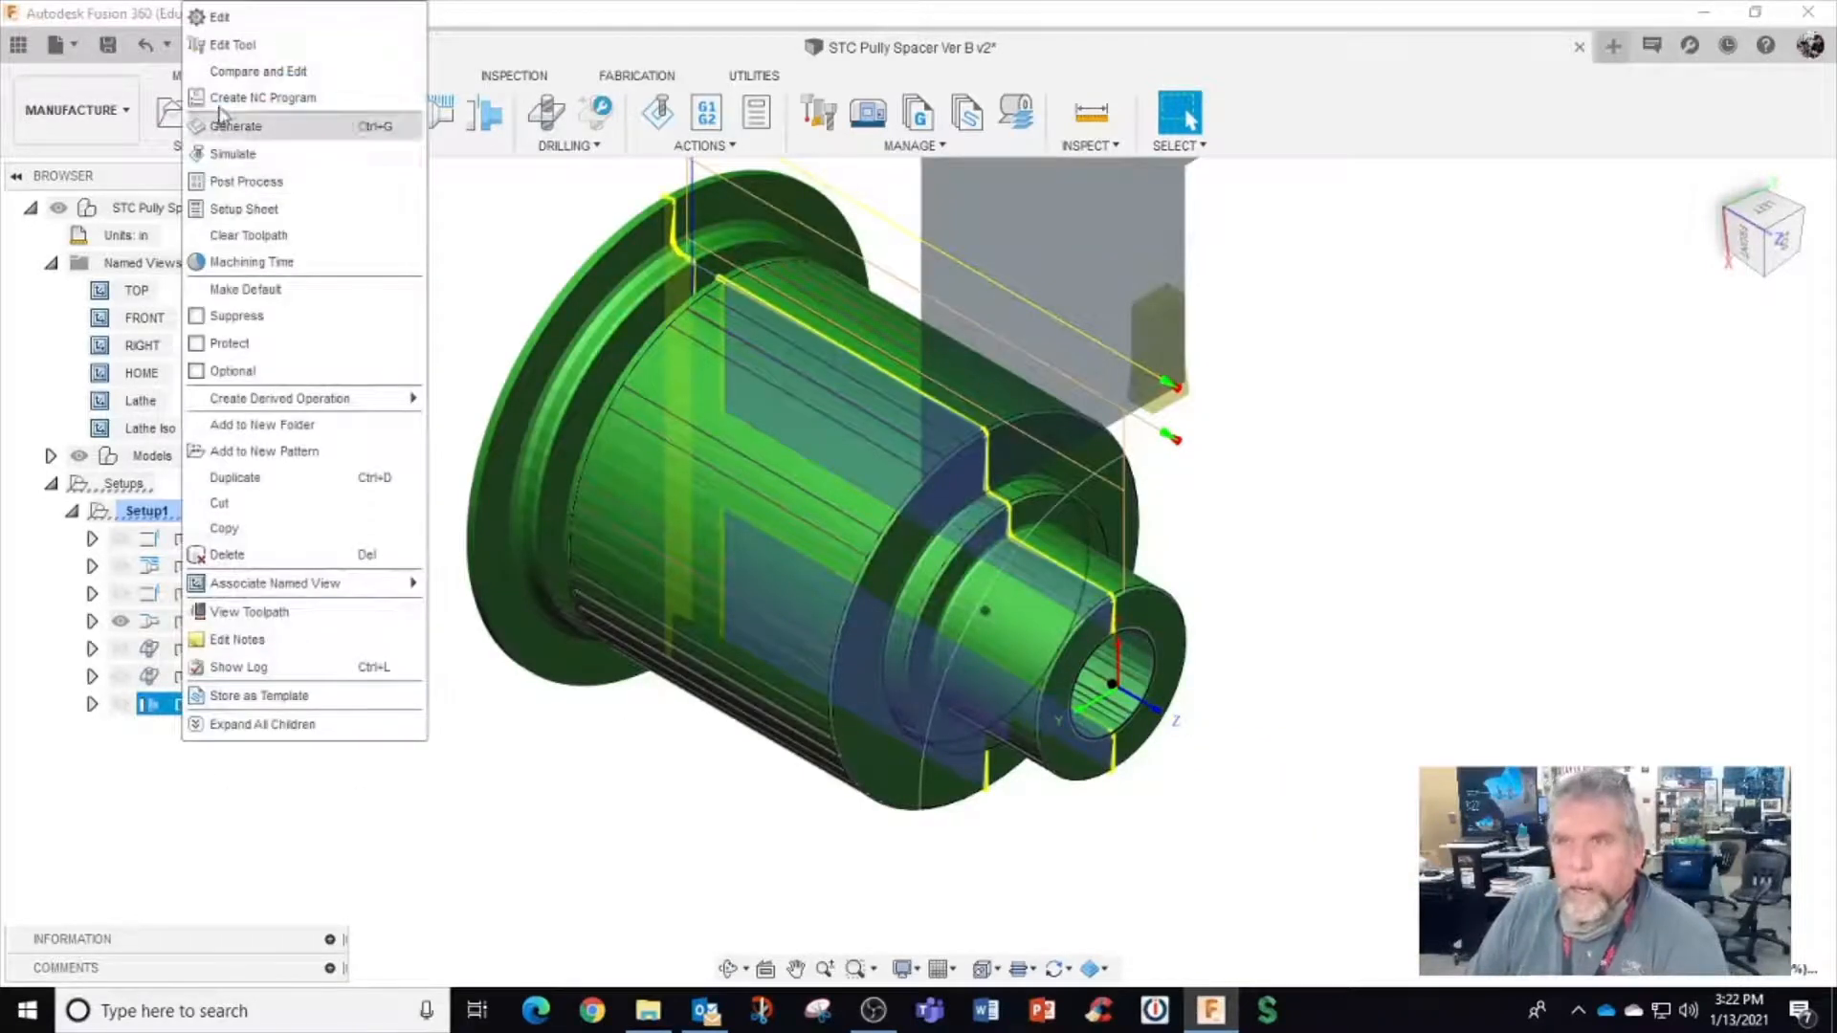
{"action": "left_click", "coordinate": [240, 14]}
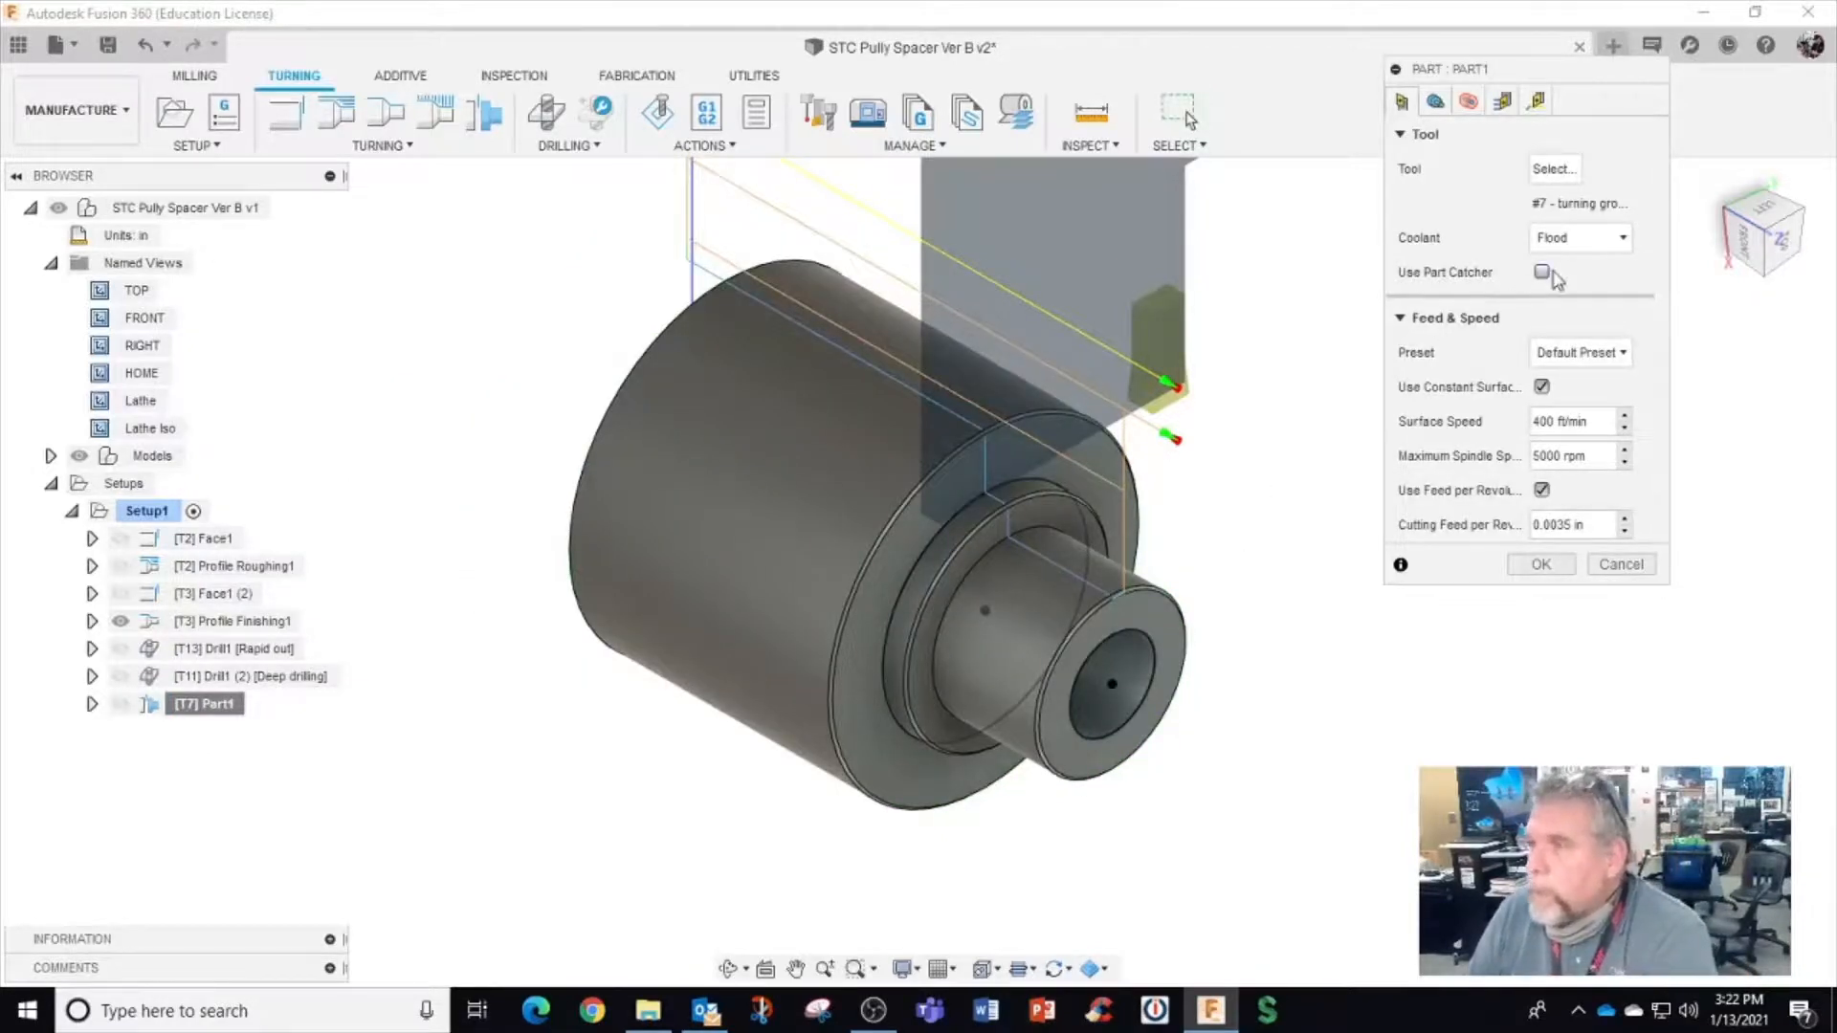
{"action": "left_click", "coordinate": [1543, 274]}
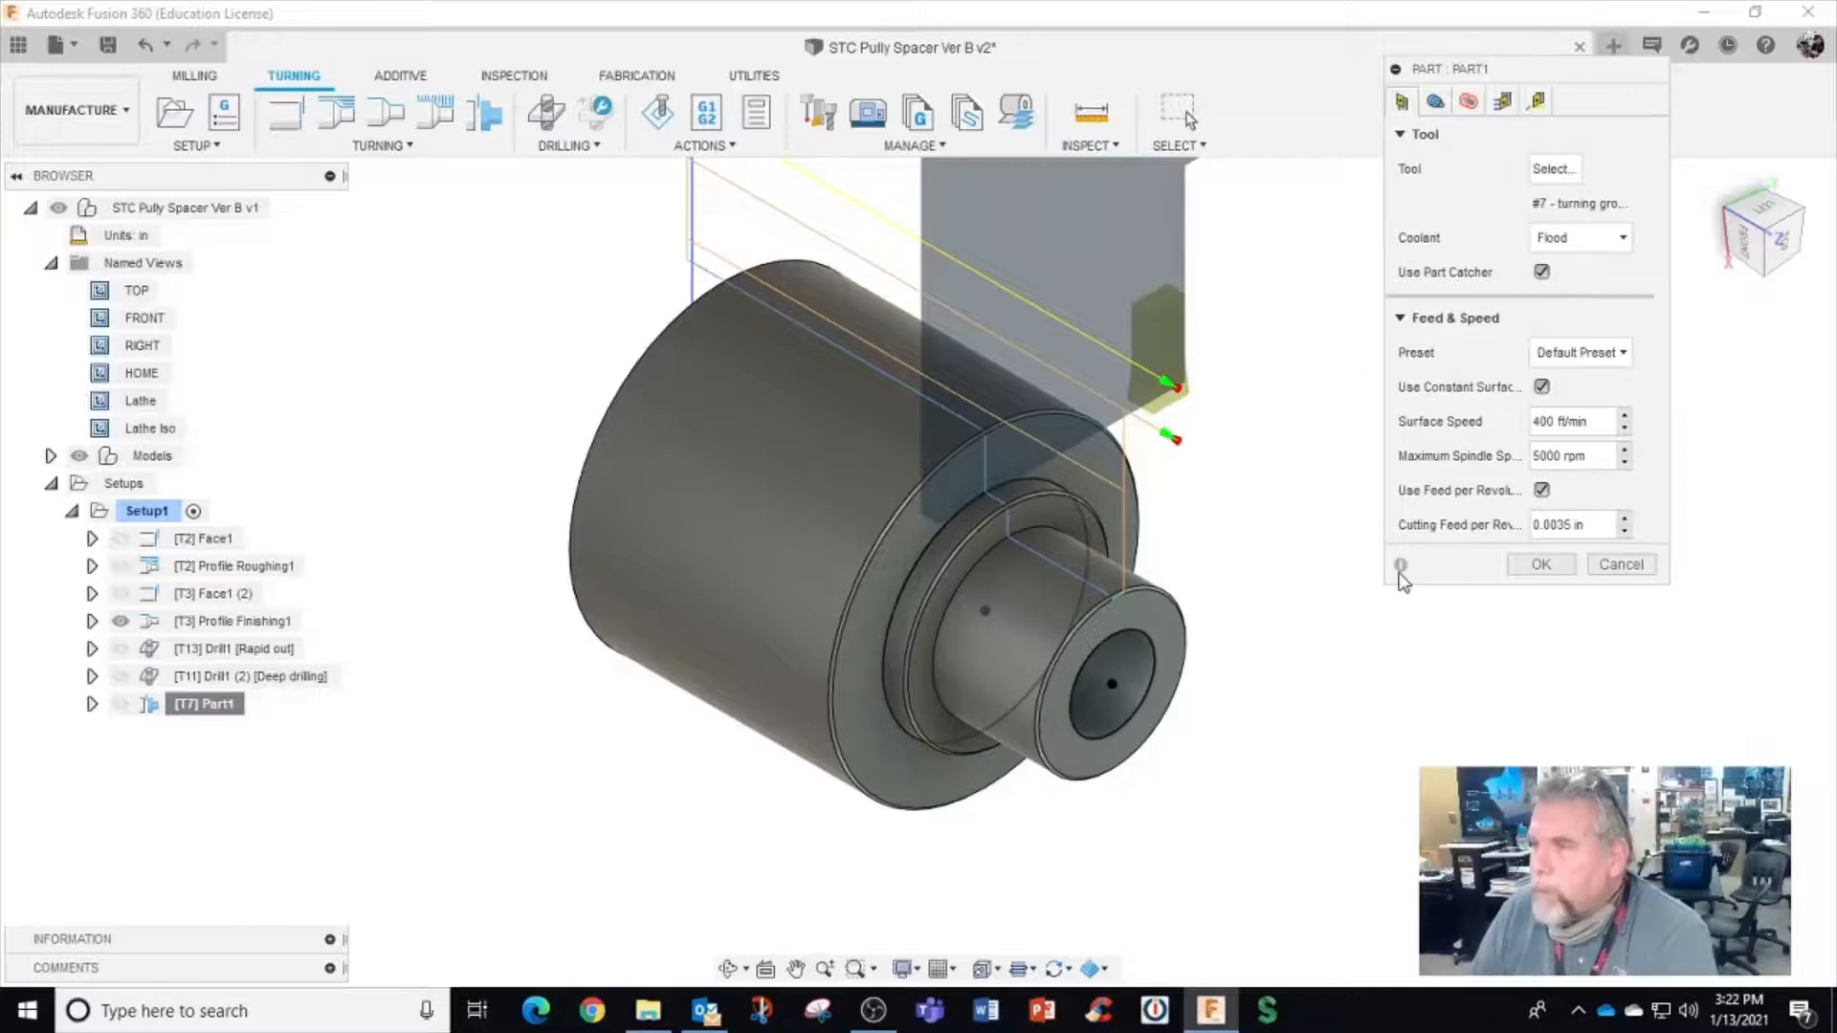
{"action": "left_click_drag", "start_coordinate": [1605, 460], "coordinate": [1428, 461]}
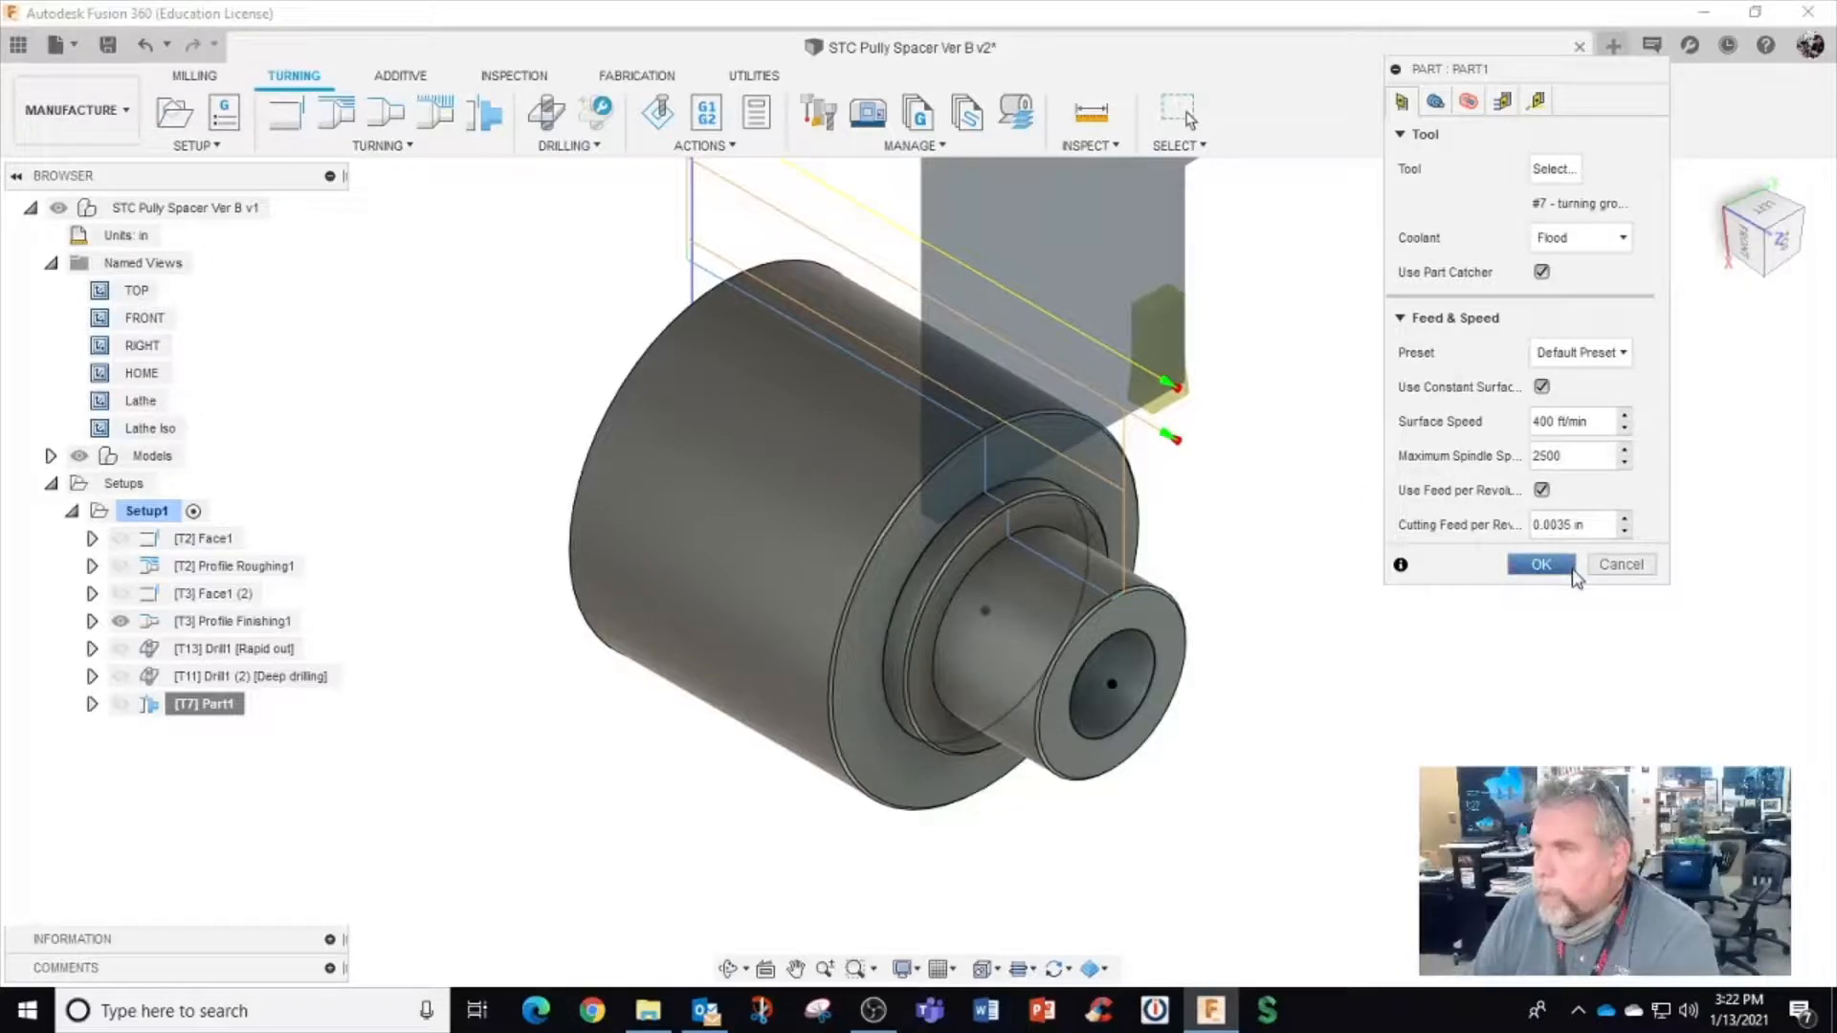
Set Part1's offset from the model back to 0 and review its radii, passes and linking settings
{"action": "left_click", "coordinate": [1436, 103]}
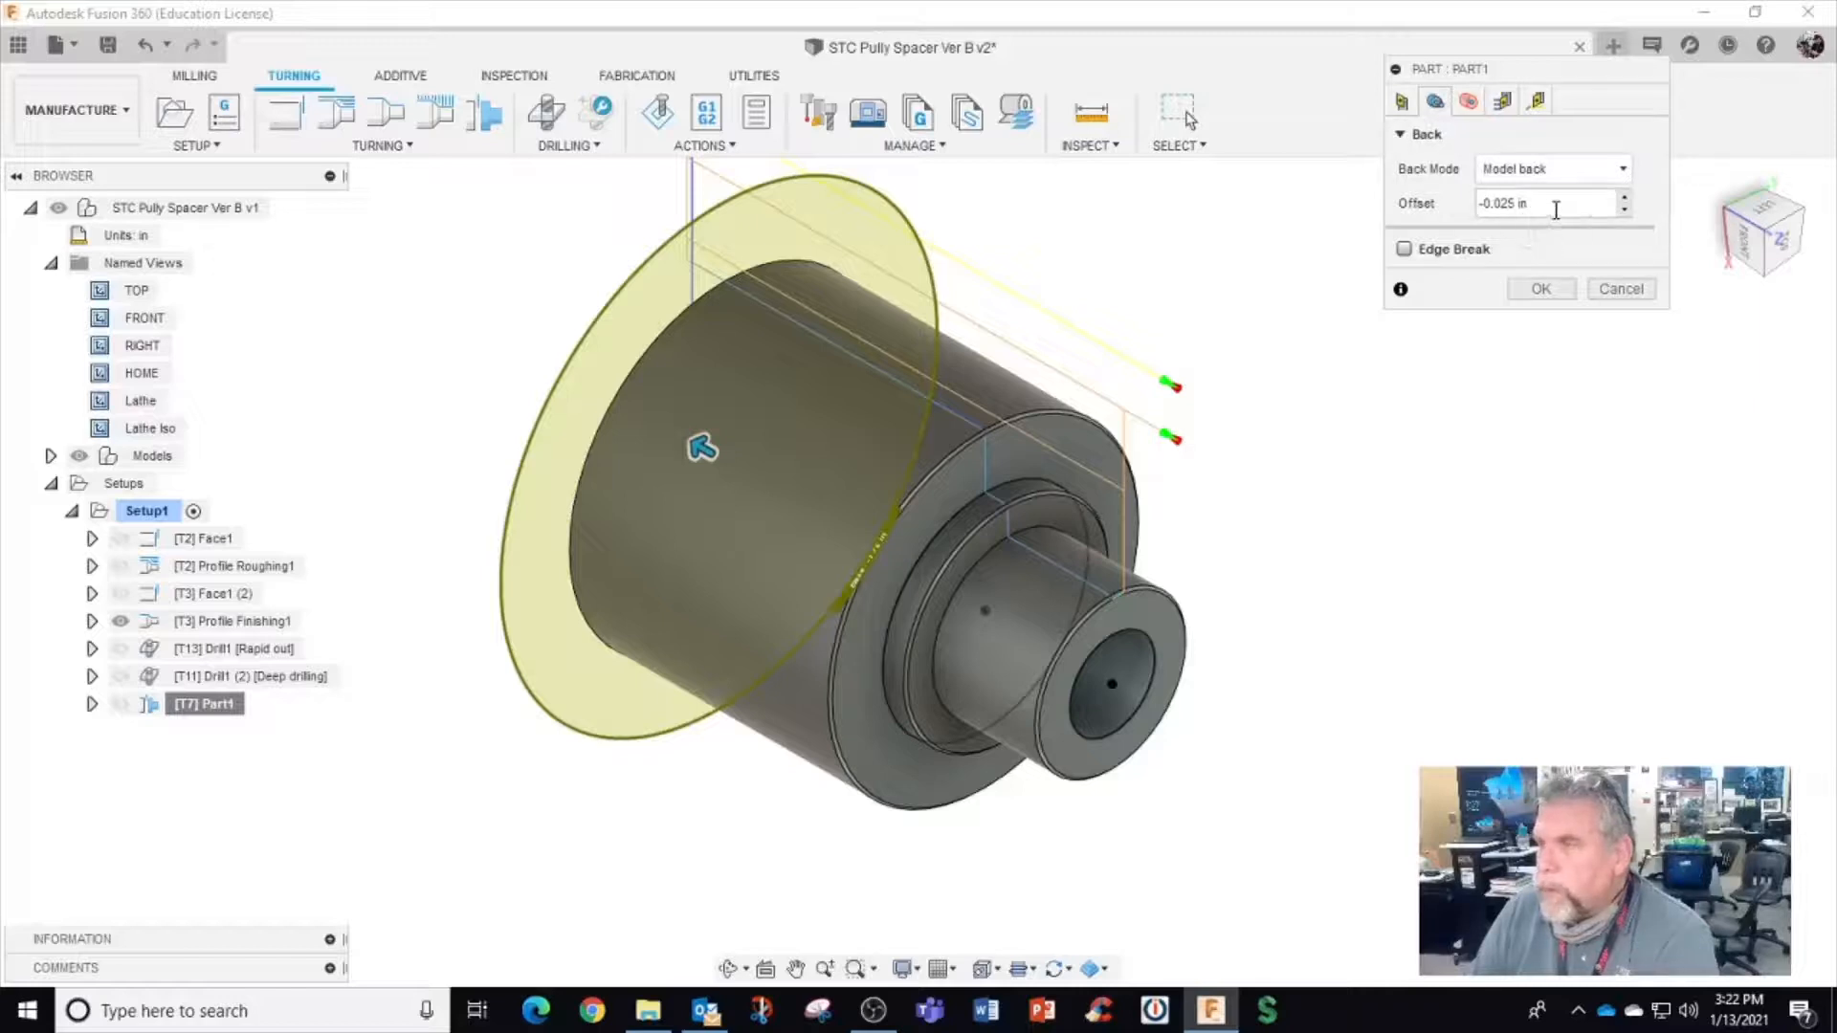
{"action": "mouse_move", "coordinate": [1555, 210]}
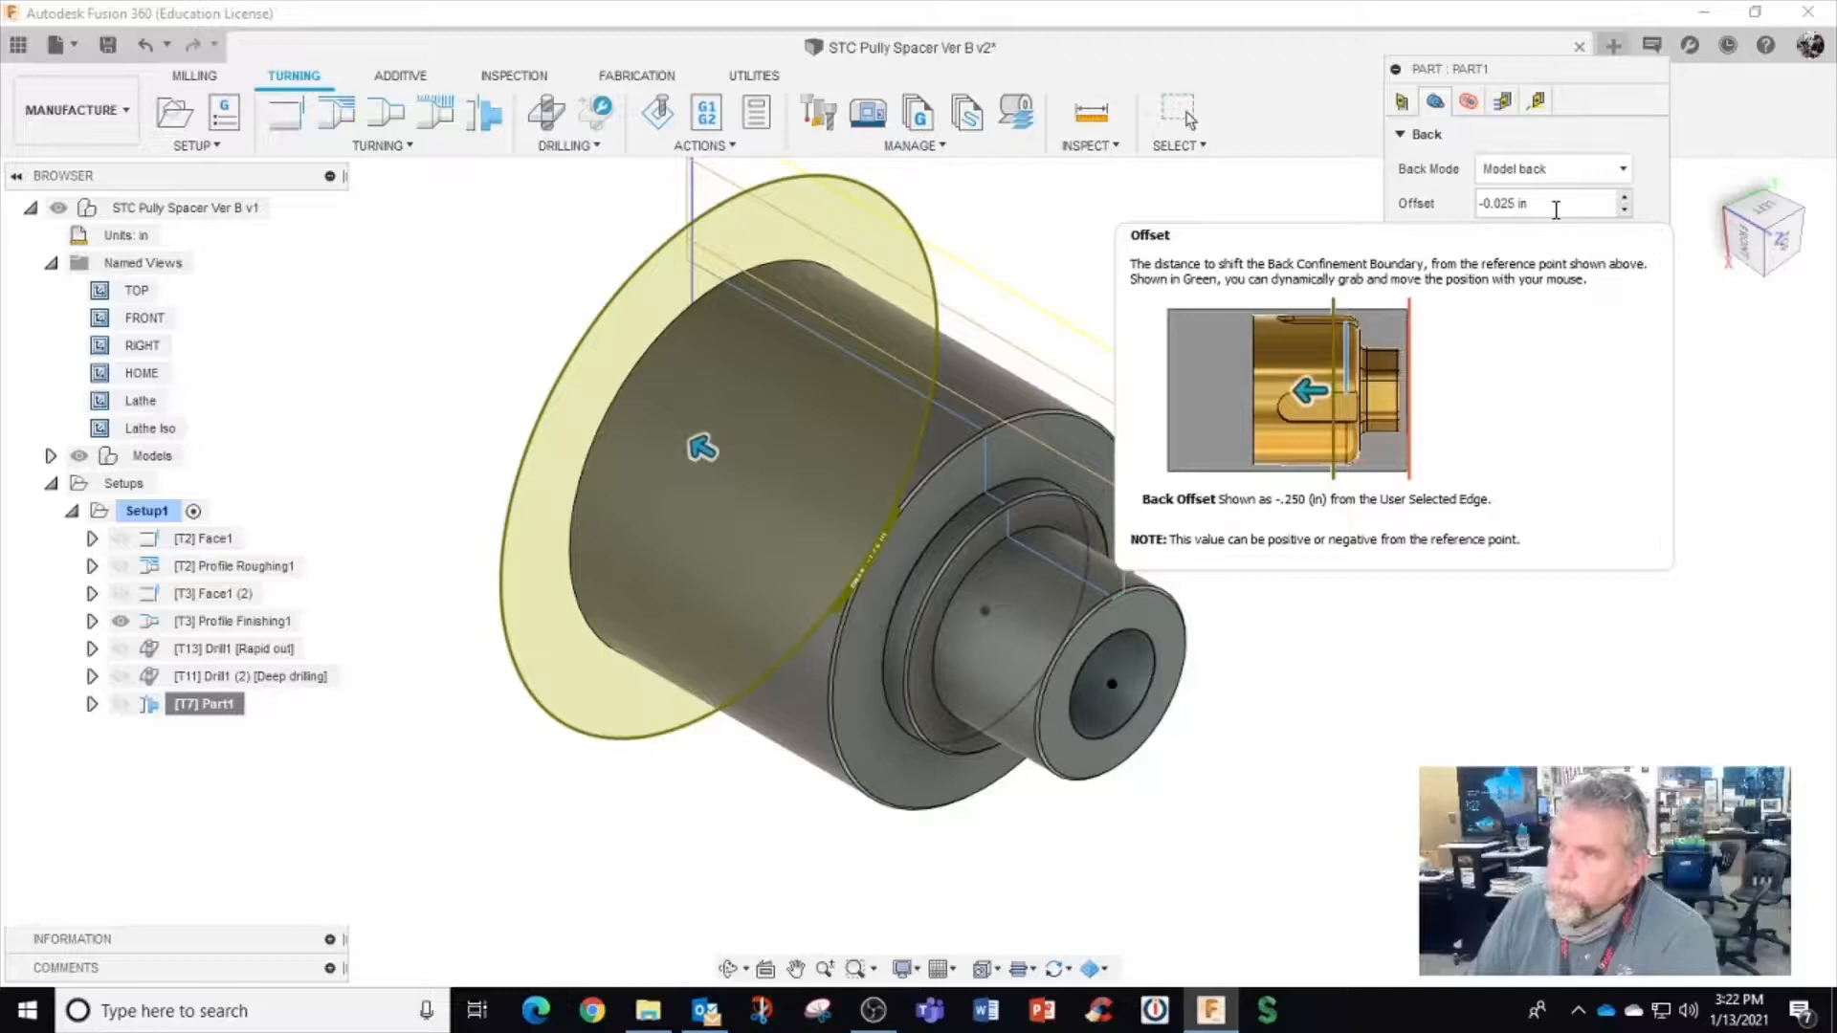
{"action": "left_click_drag", "start_coordinate": [1554, 204], "coordinate": [1405, 212]}
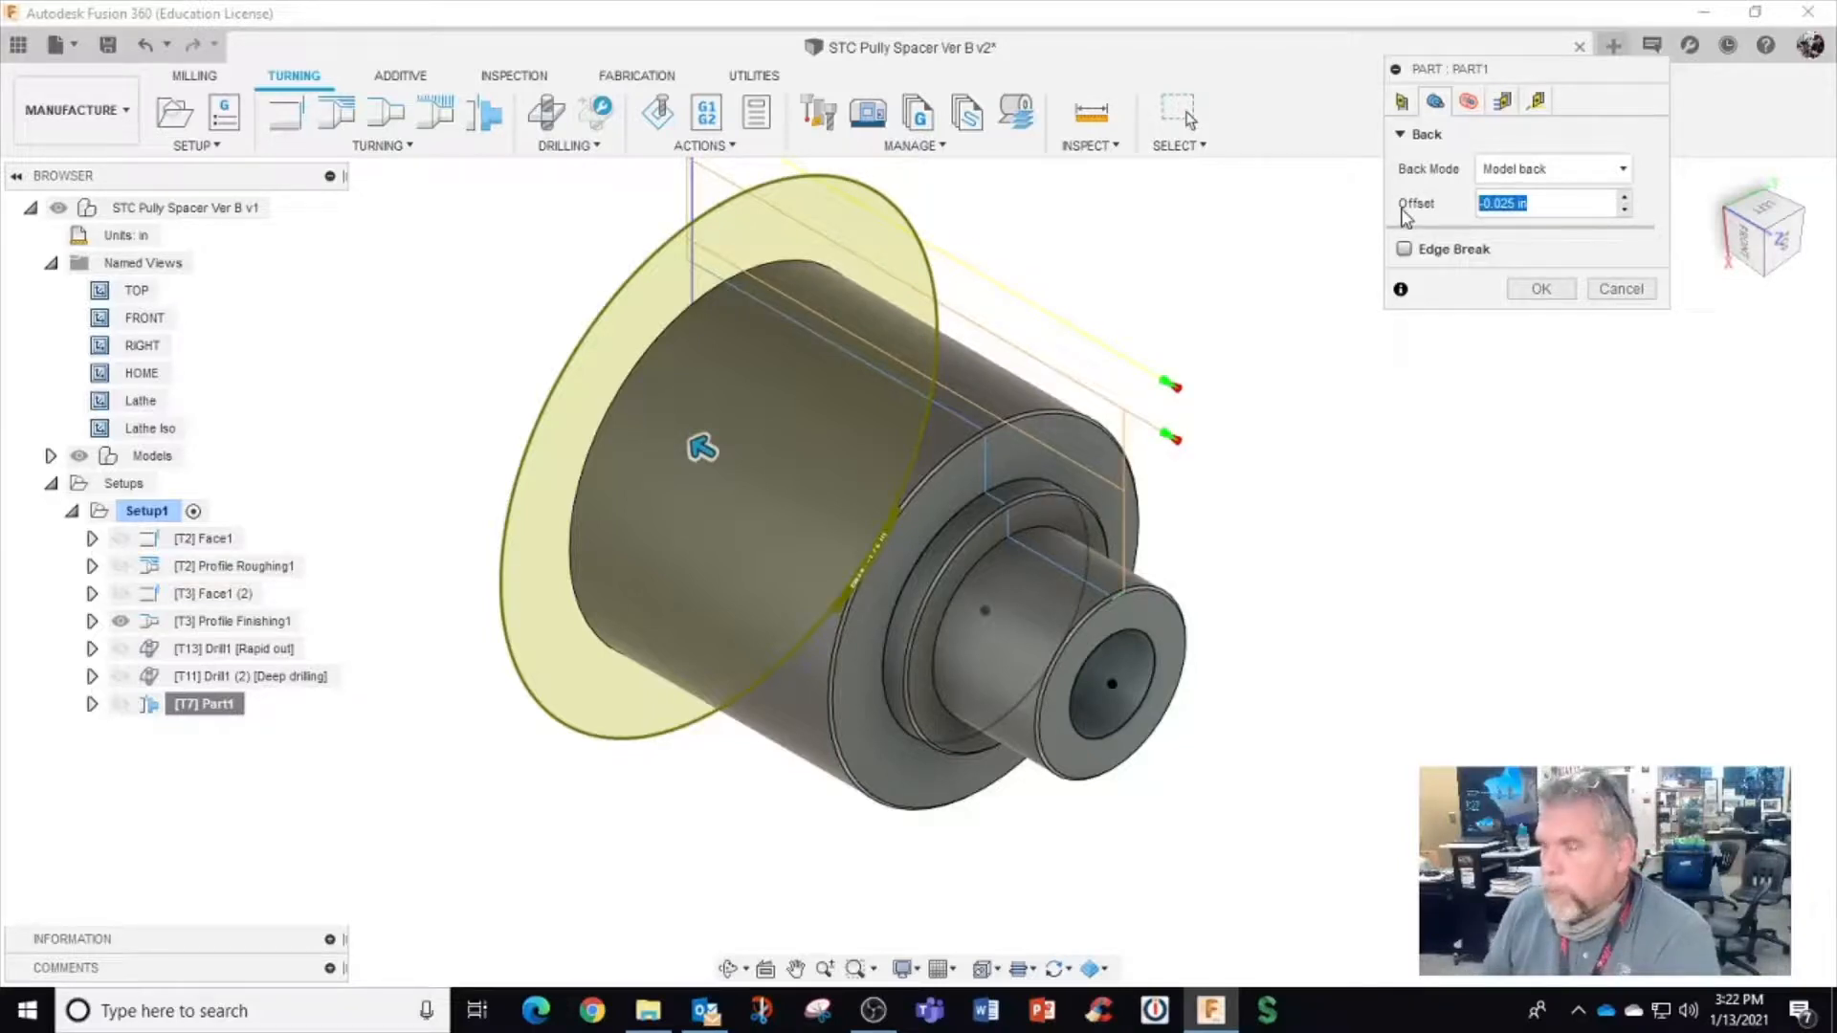
{"action": "type", "text": "0"}
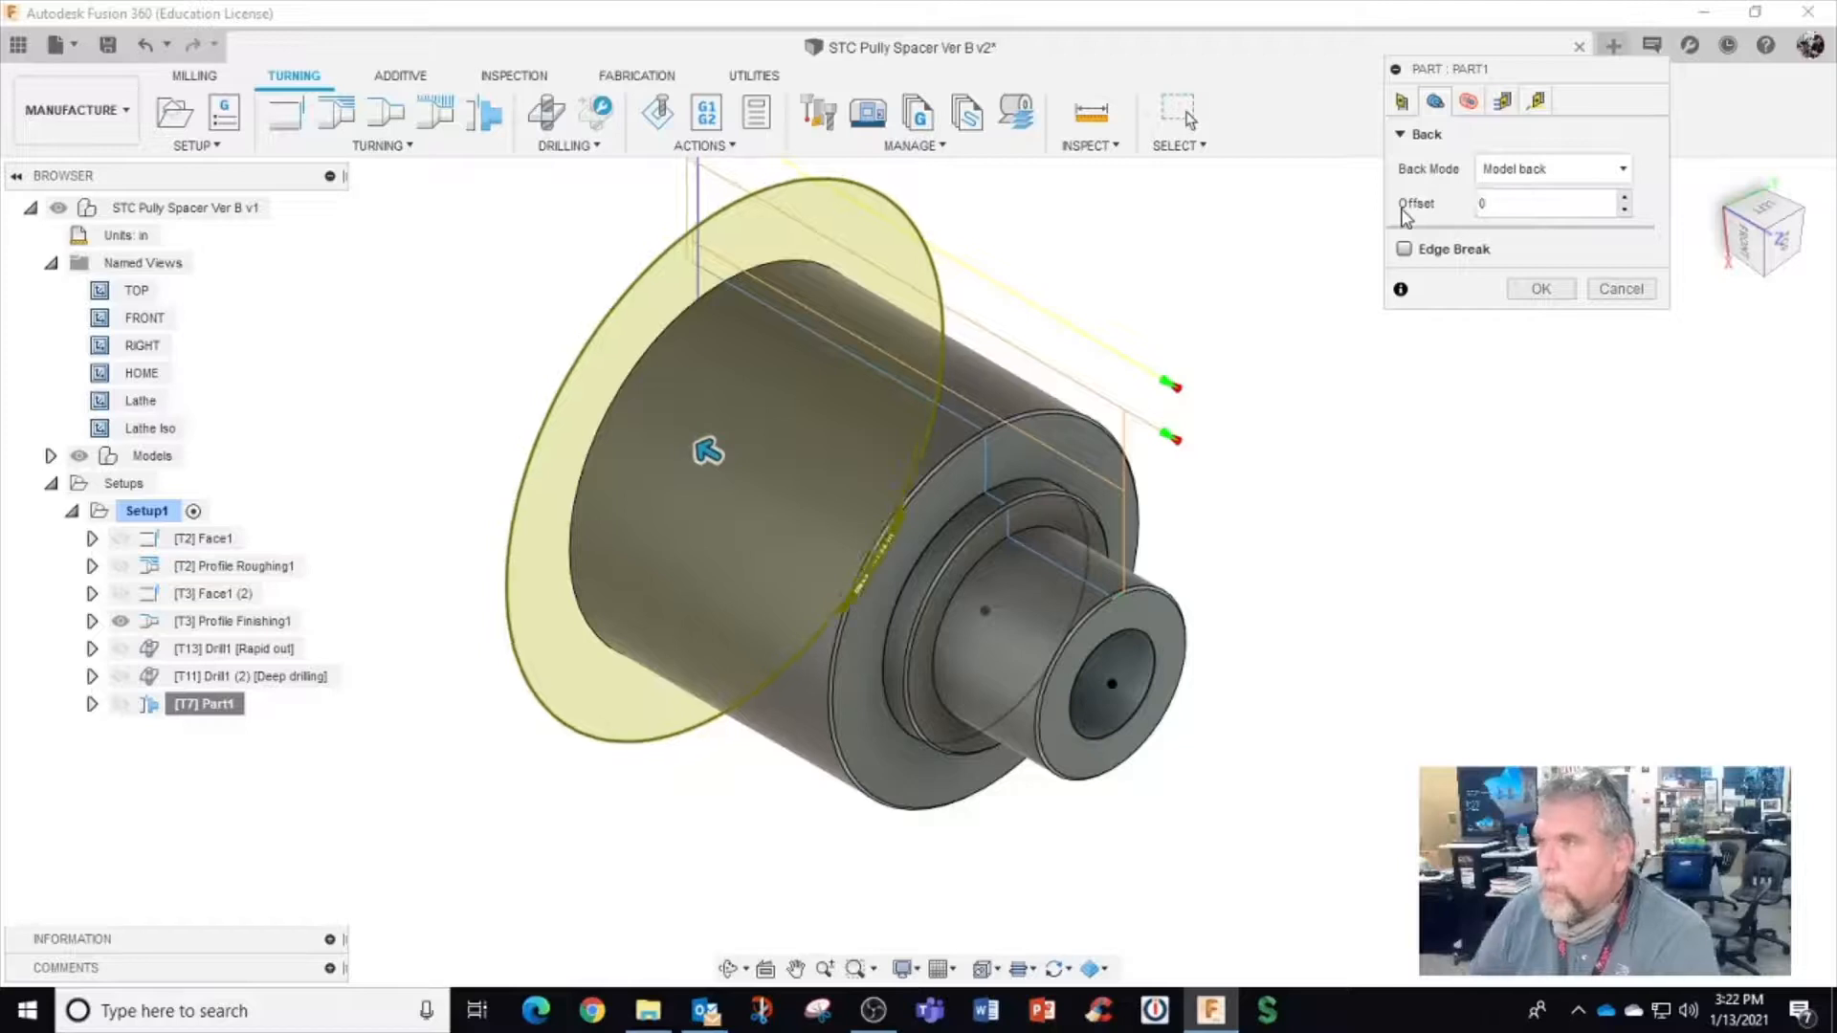
{"action": "left_click", "coordinate": [1469, 102]}
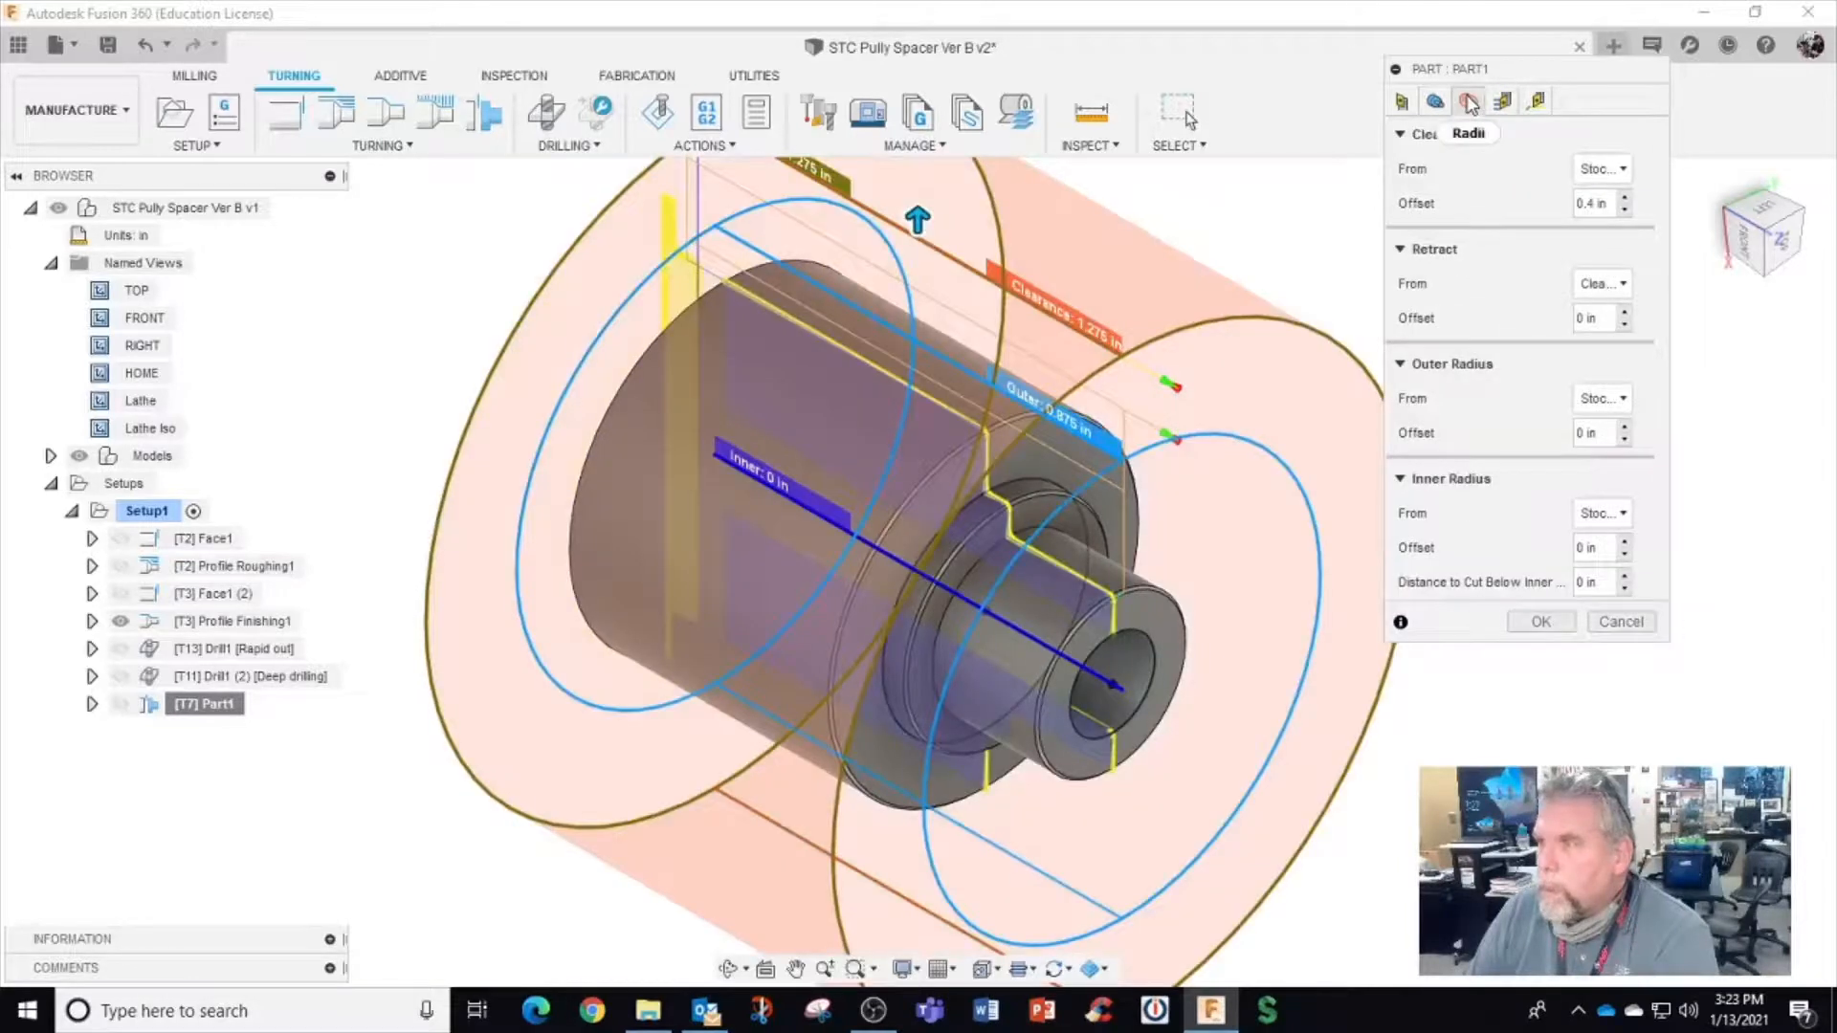
{"action": "left_click", "coordinate": [1504, 102]}
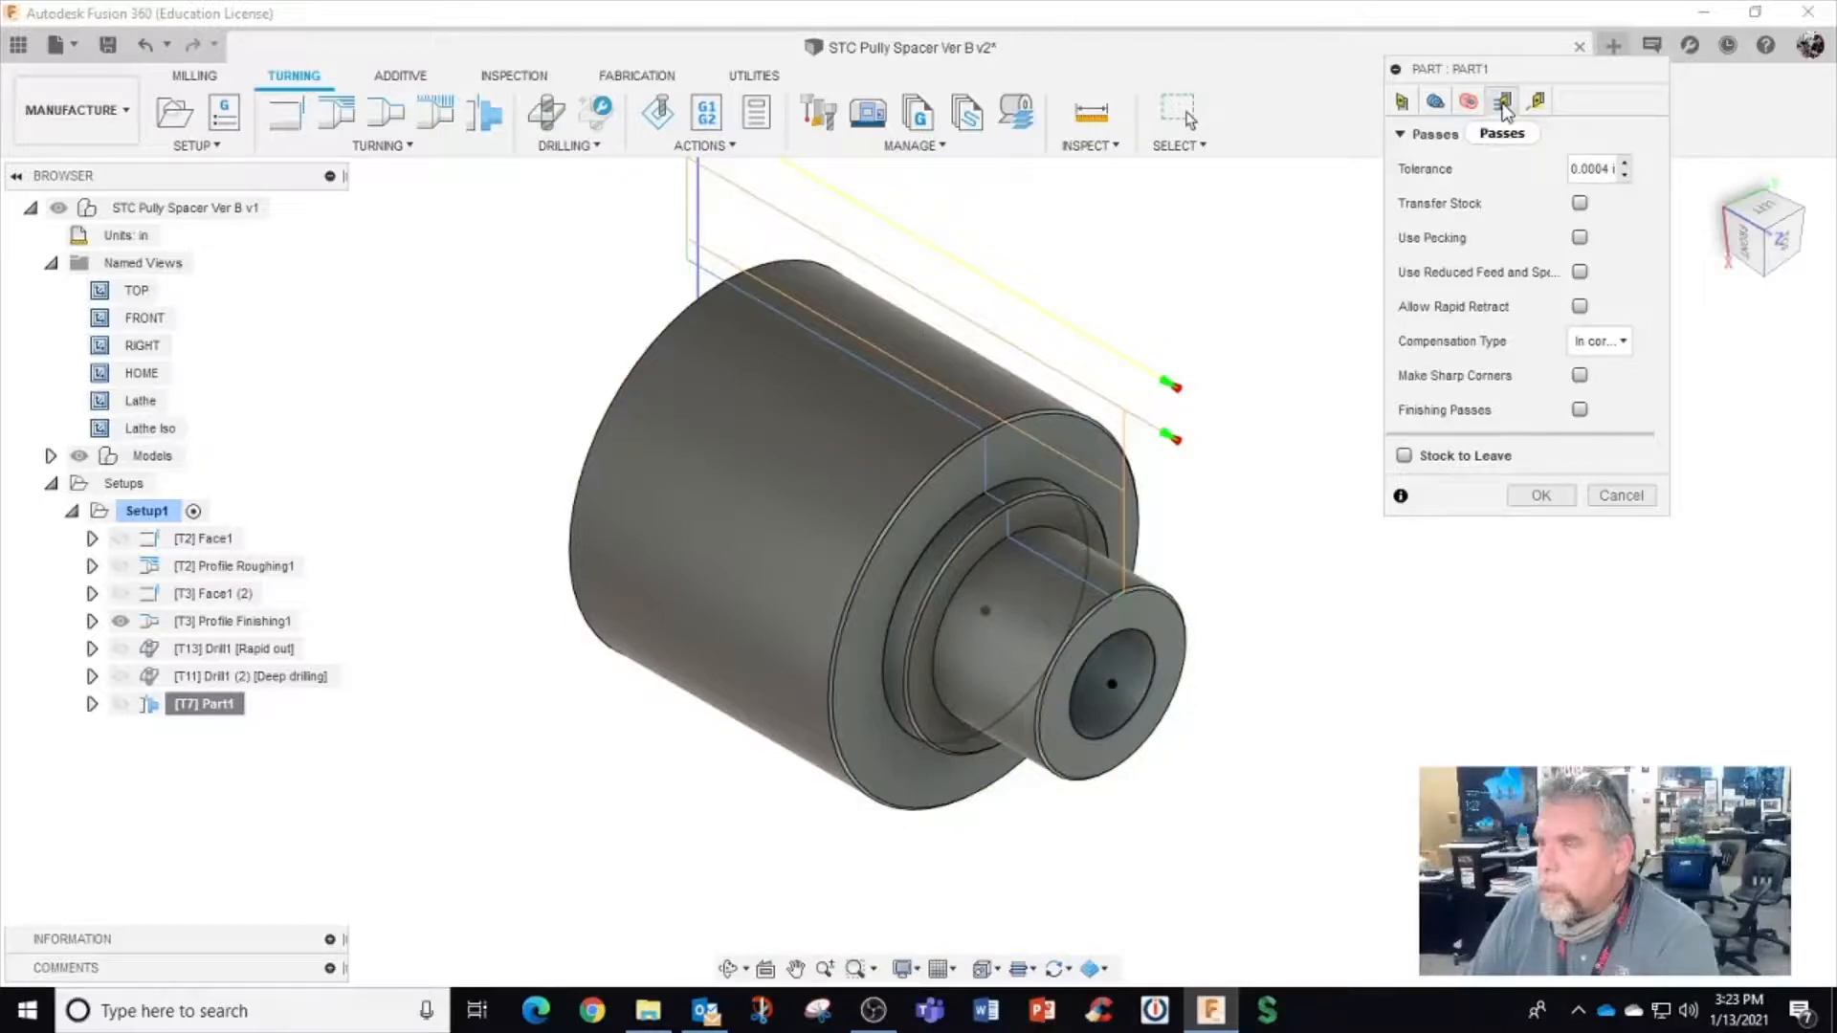
{"action": "left_click", "coordinate": [1537, 102]}
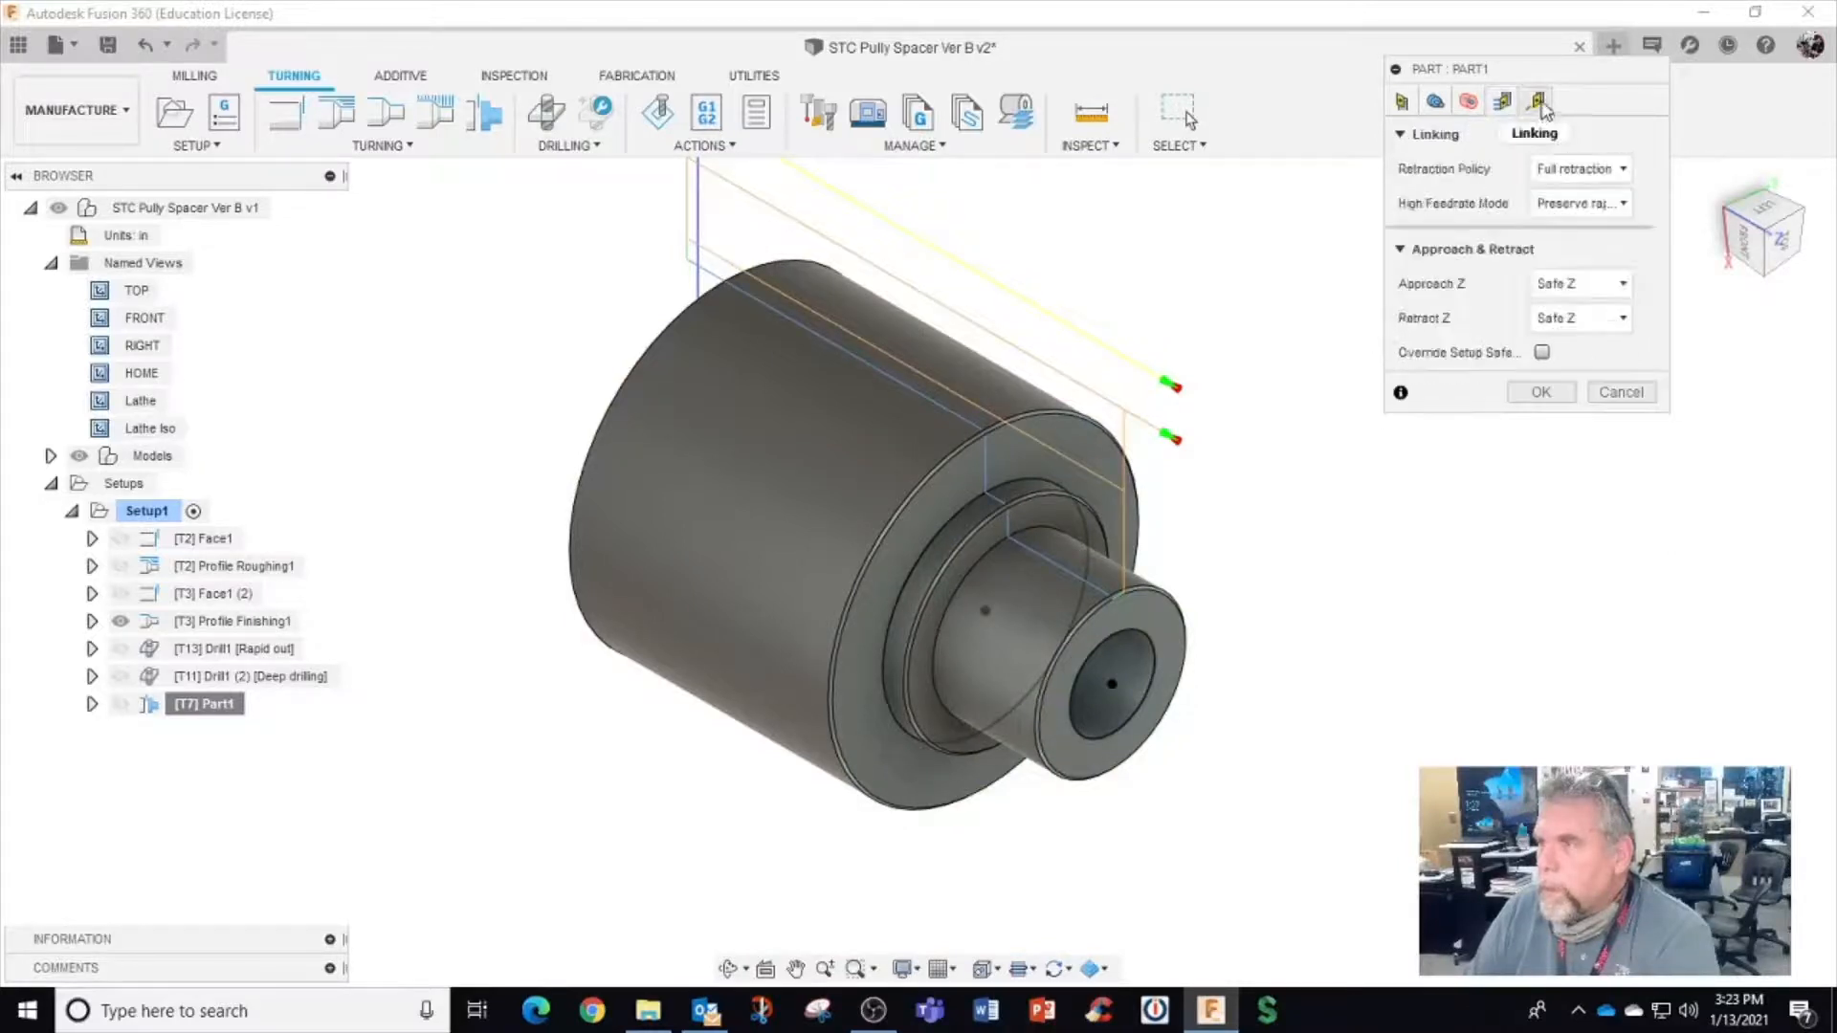
Apply the Part1 changes and play the machining simulation of all Setup1 operations through the part-off, then close it
{"action": "left_click", "coordinate": [1541, 392]}
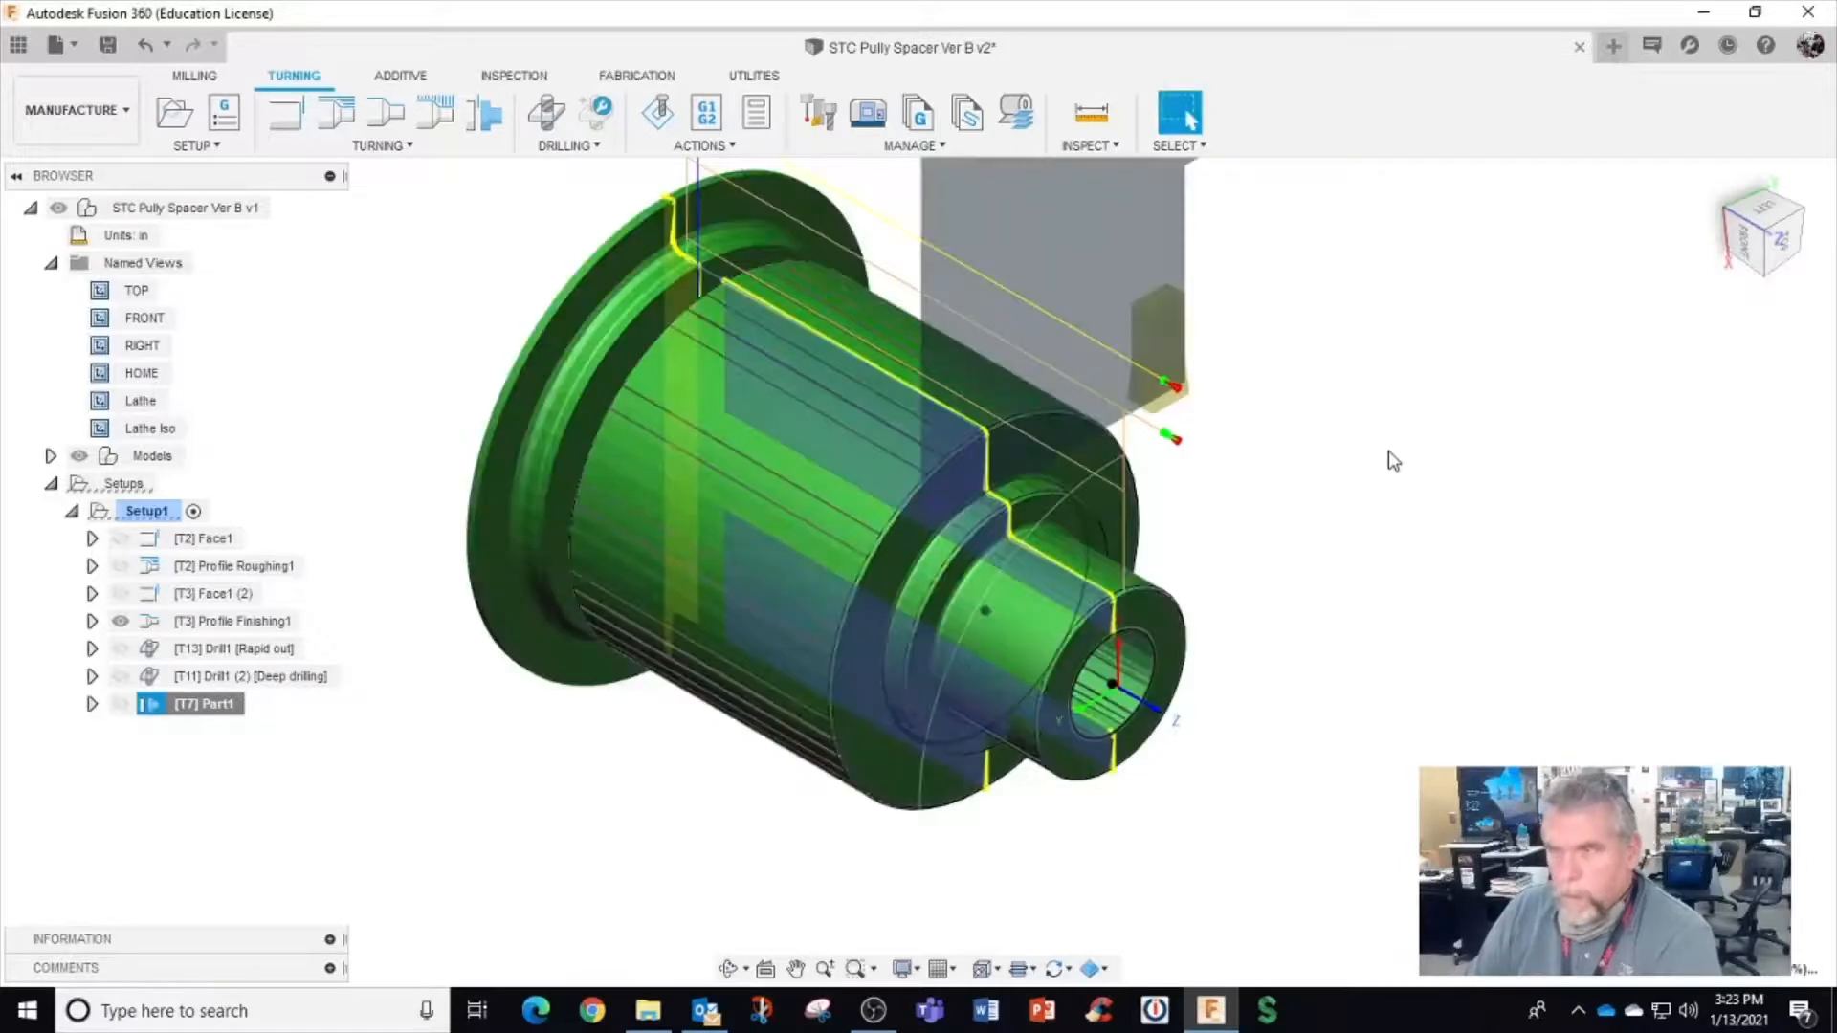
{"action": "mouse_move", "coordinate": [1297, 501]}
{"action": "middle_mouse_down", "text": "shift"}
{"action": "mouse_move", "coordinate": [1387, 426]}
{"action": "mouse_move", "coordinate": [1329, 498]}
{"action": "middle_mouse_up", "text": "shift"}
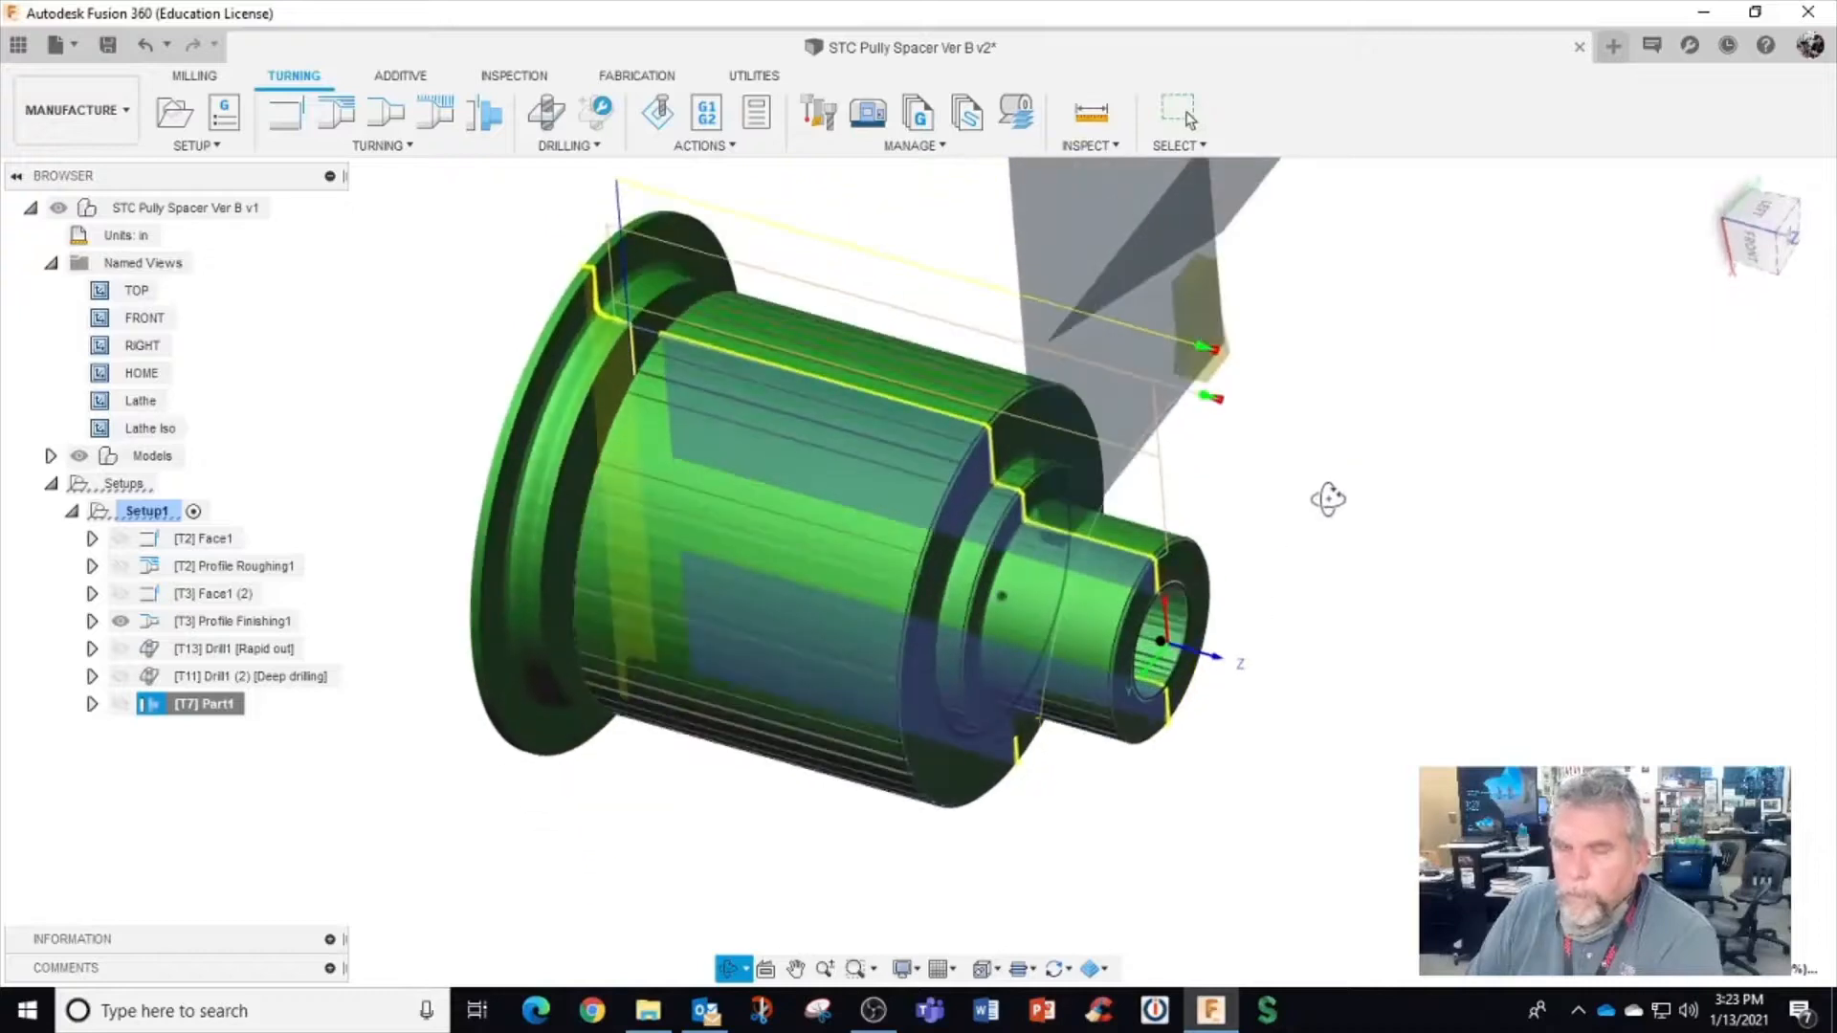
{"action": "left_click", "coordinate": [146, 513]}
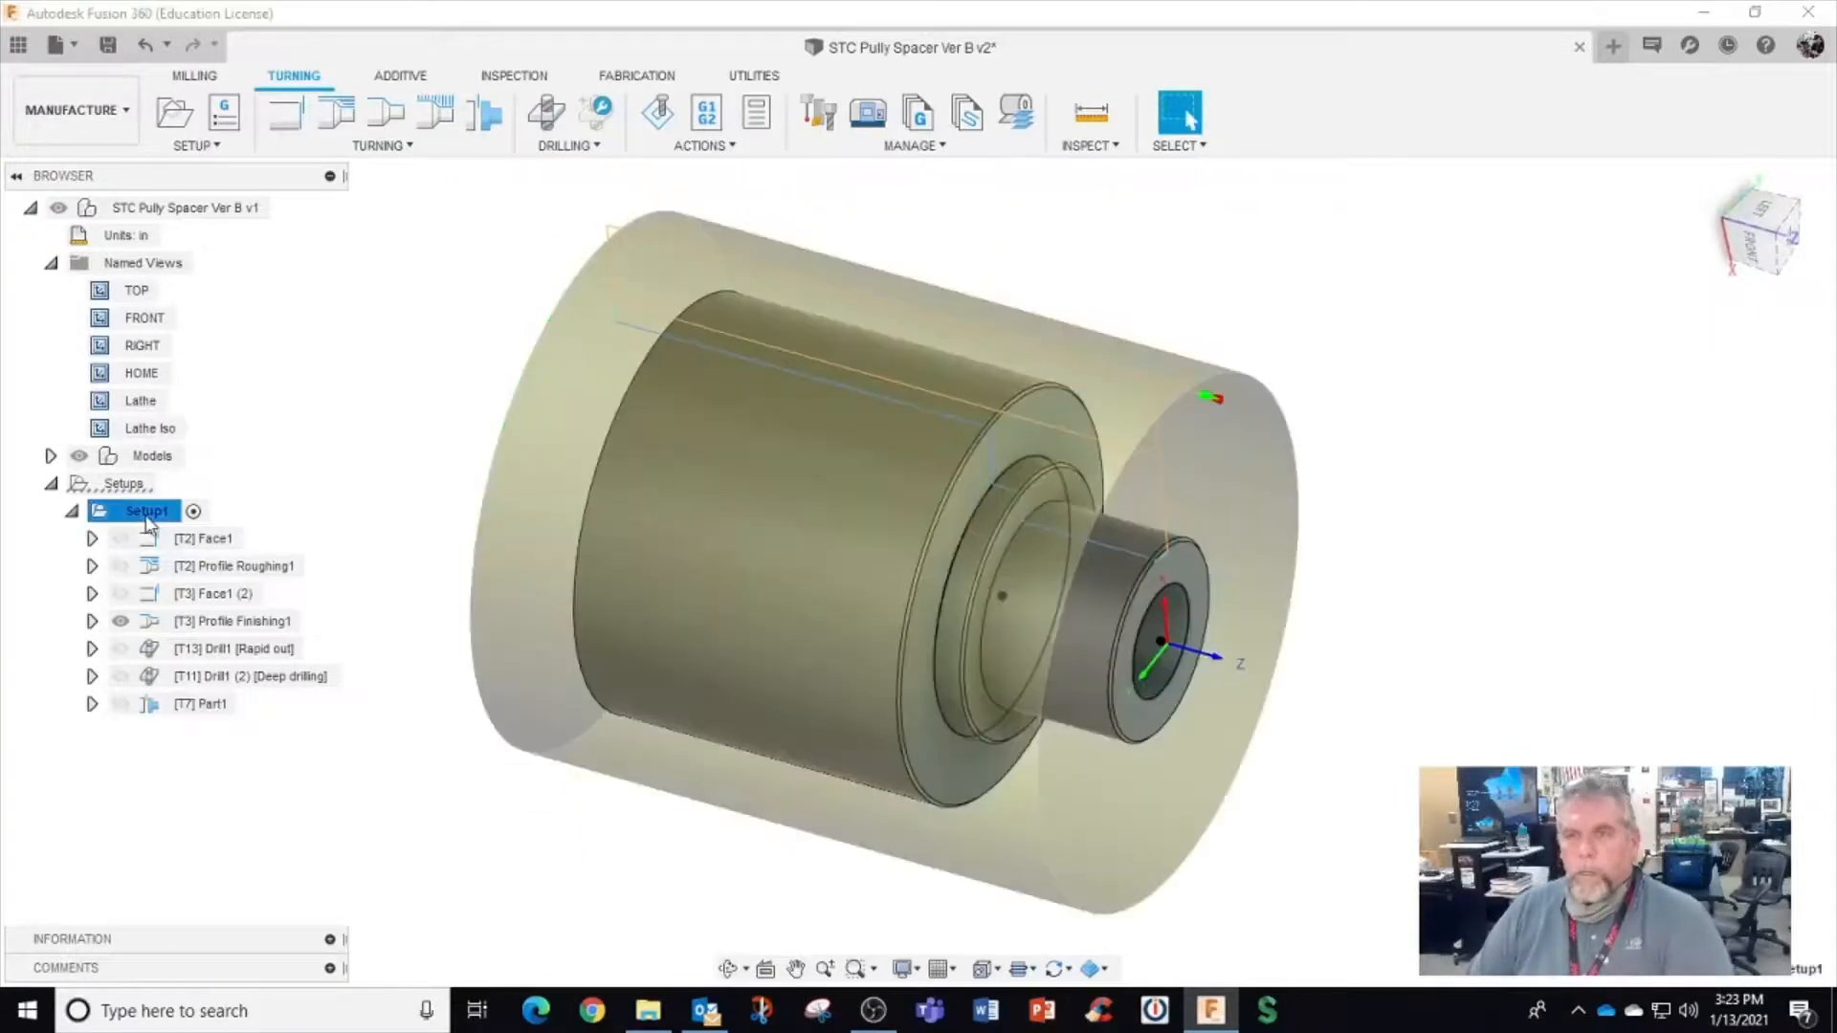
{"action": "right_click", "coordinate": [147, 522]}
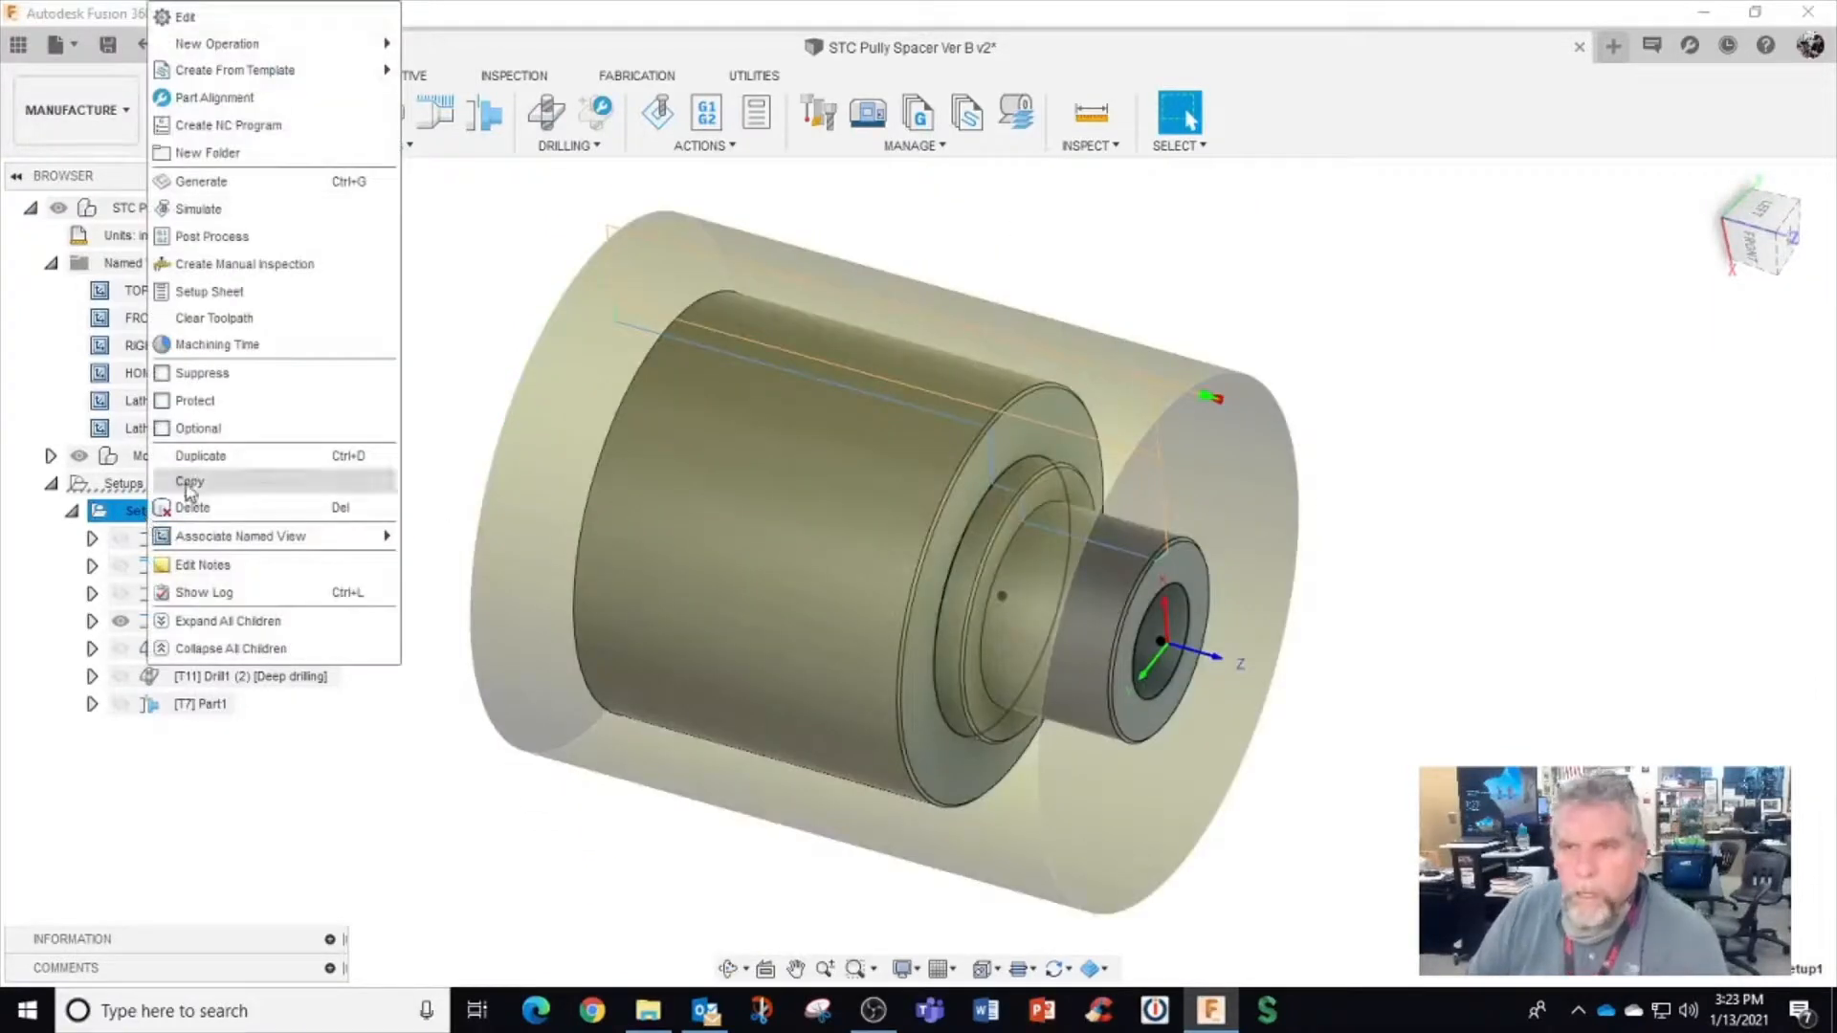
{"action": "left_click", "coordinate": [234, 213]}
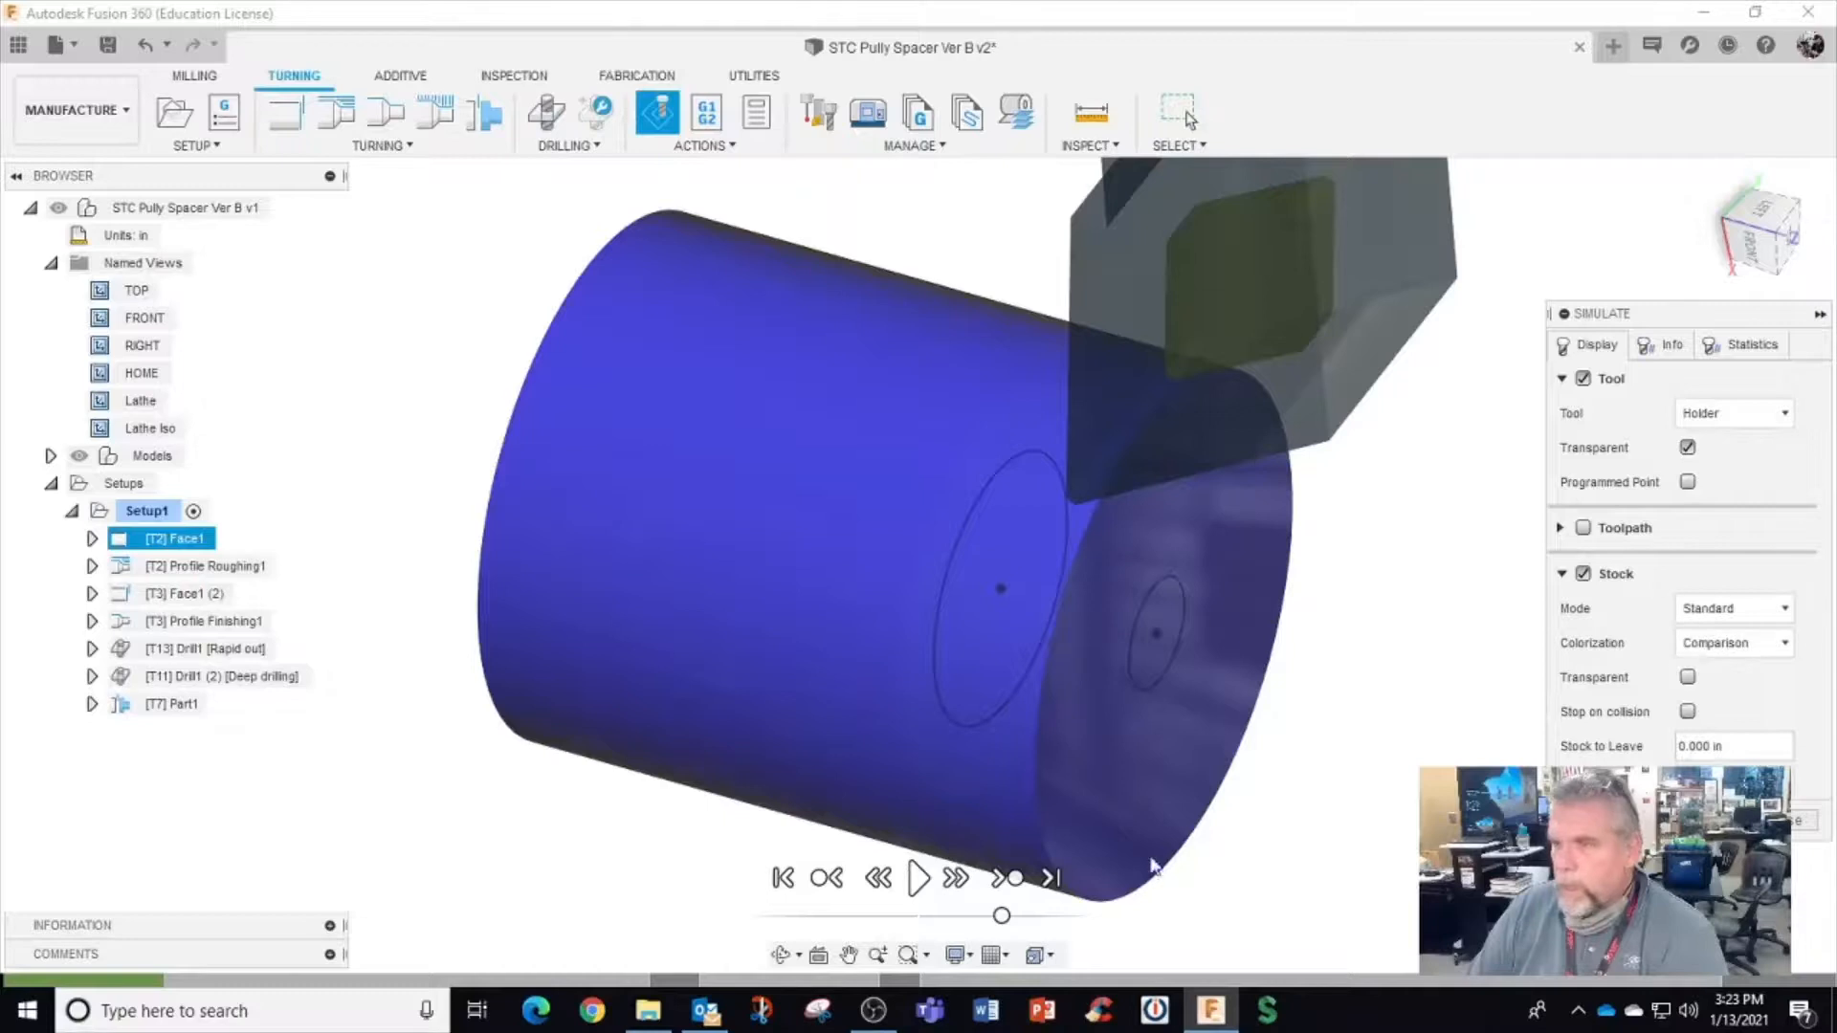
{"action": "left_click", "coordinate": [916, 879]}
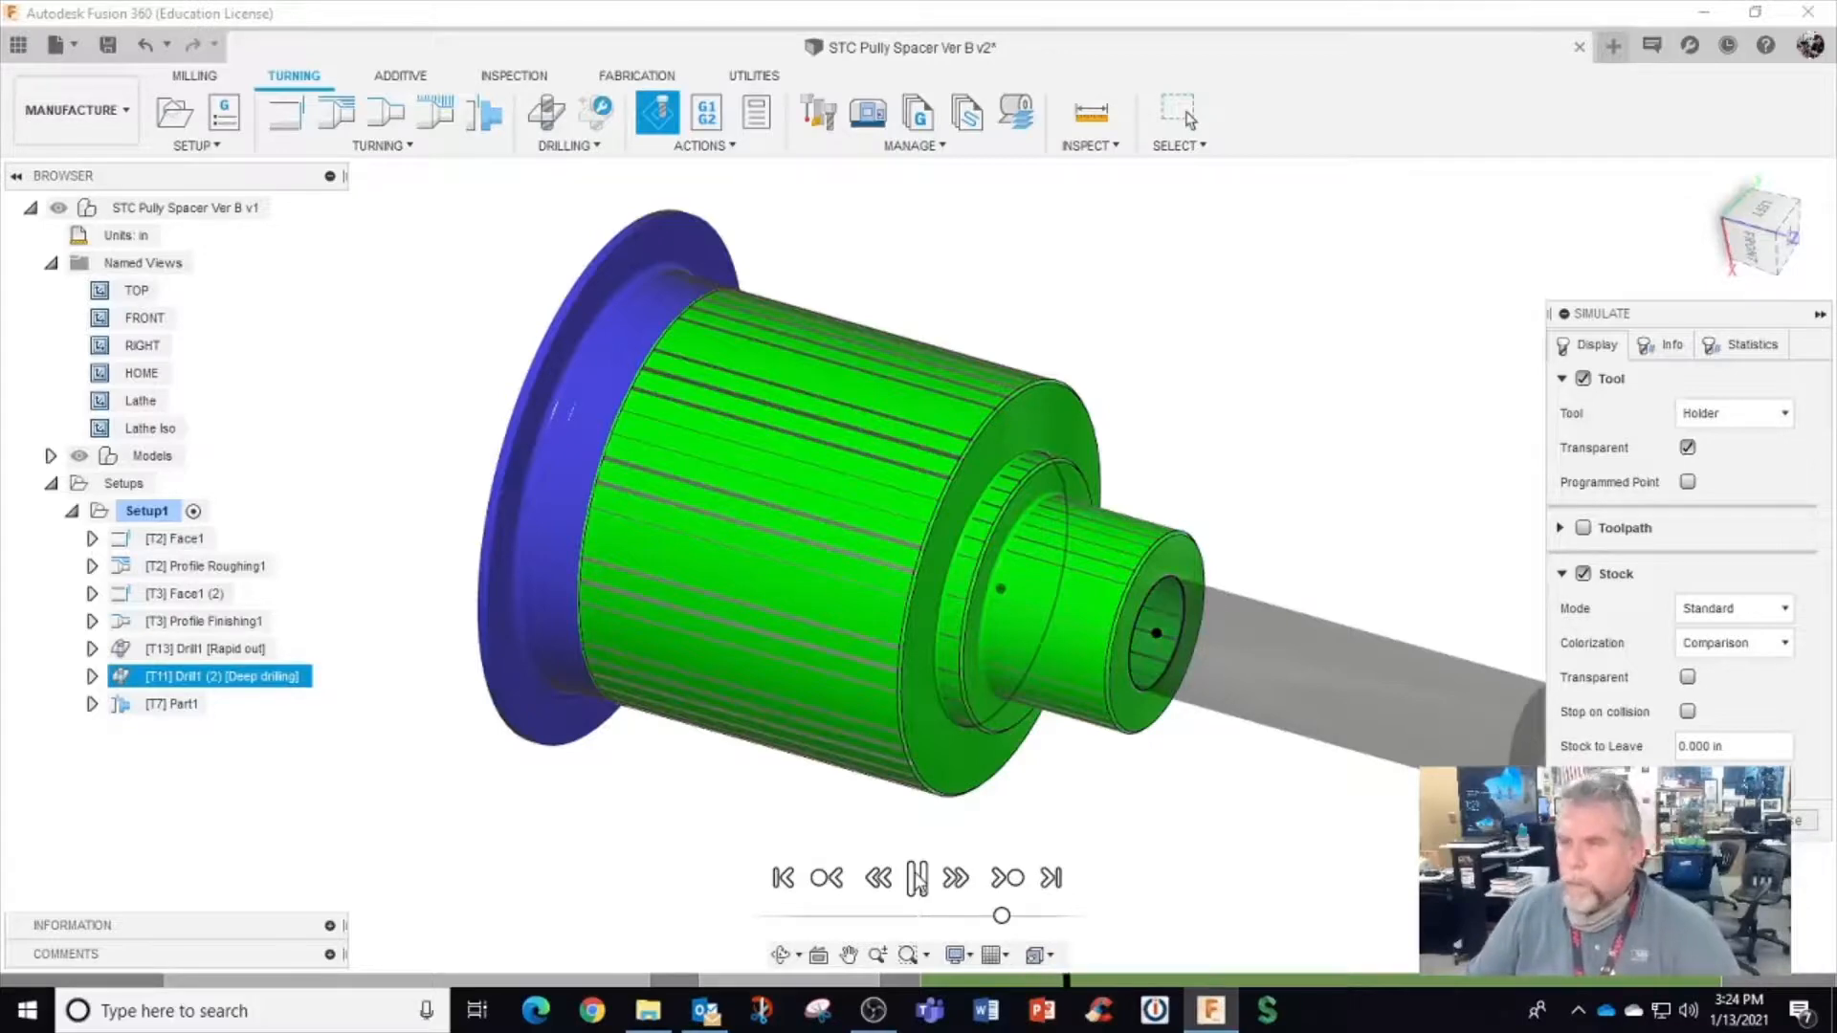
{"action": "mouse_move", "coordinate": [856, 745]}
{"action": "middle_mouse_down", "text": "shift"}
{"action": "mouse_move", "coordinate": [918, 746]}
{"action": "mouse_move", "coordinate": [852, 765]}
{"action": "middle_mouse_up", "text": "shift"}
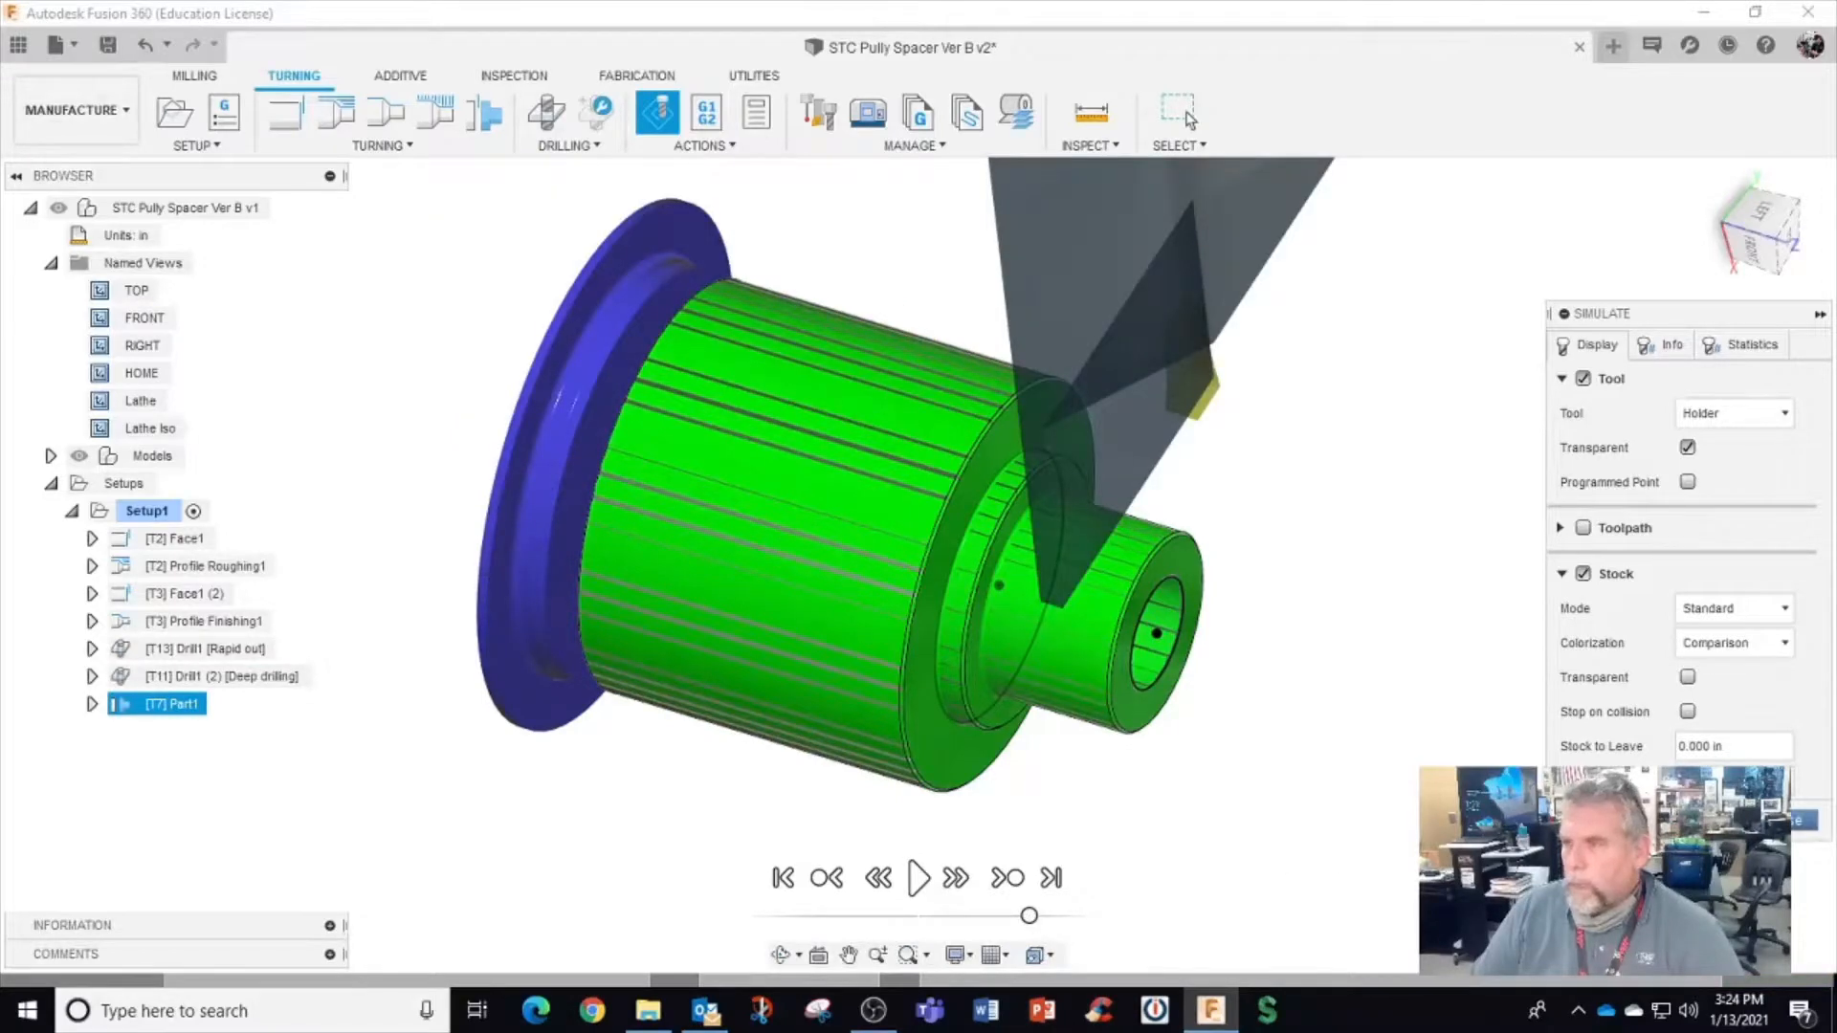
{"action": "left_click", "coordinate": [1798, 820]}
Edit Profile Roughing1 to leave .01 in of stock in both X and Z, after checking its geometry and radii settings
{"action": "left_click", "coordinate": [239, 566]}
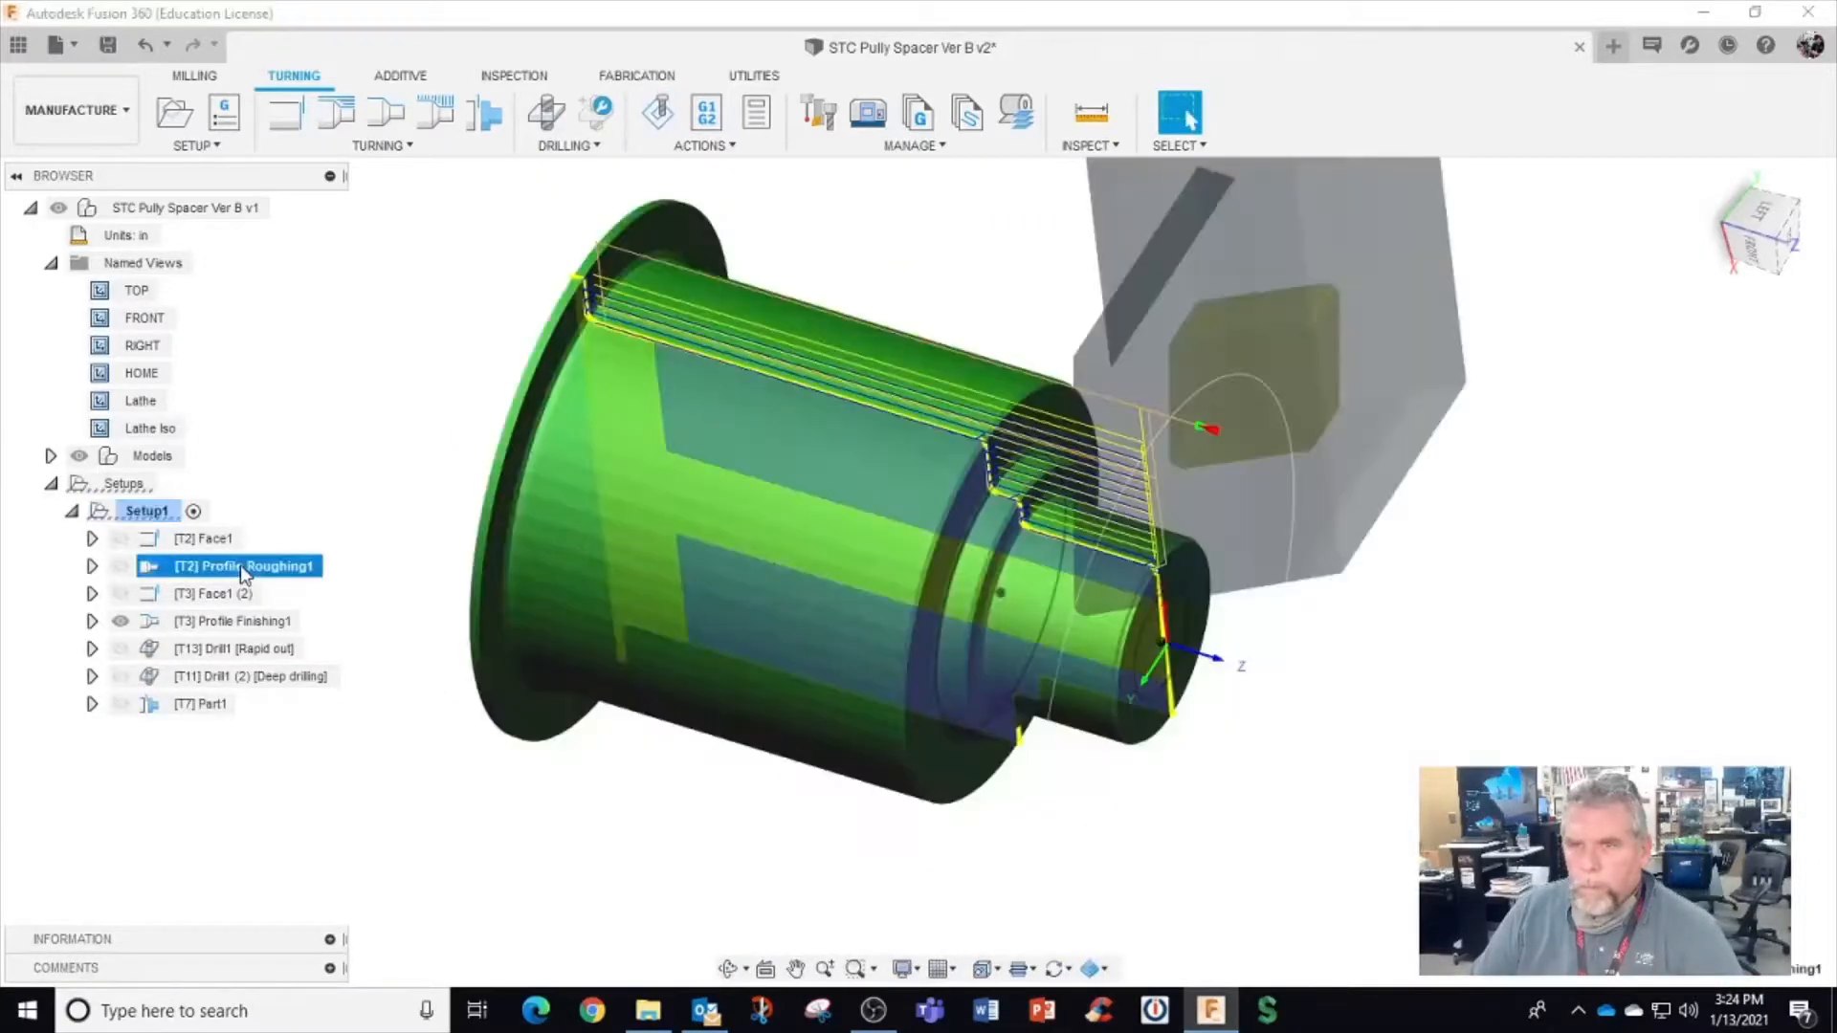
{"action": "right_click", "coordinate": [239, 565]}
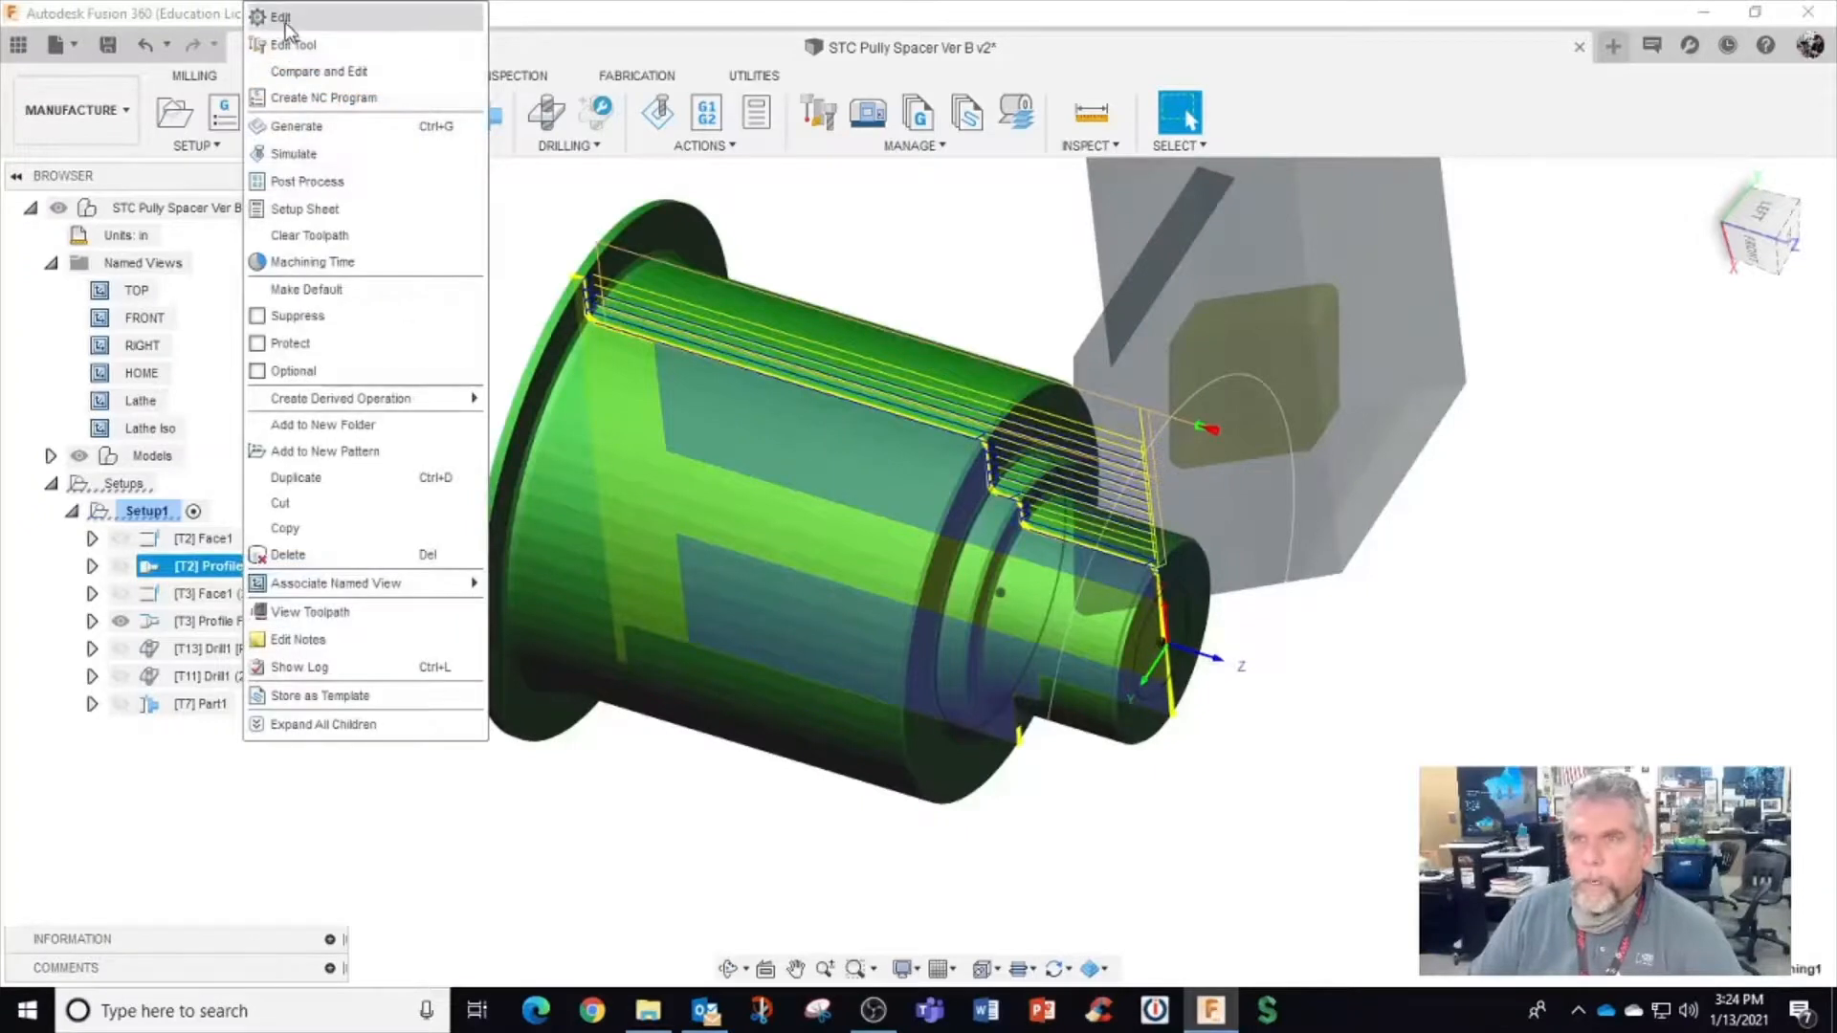
{"action": "left_click", "coordinate": [284, 19]}
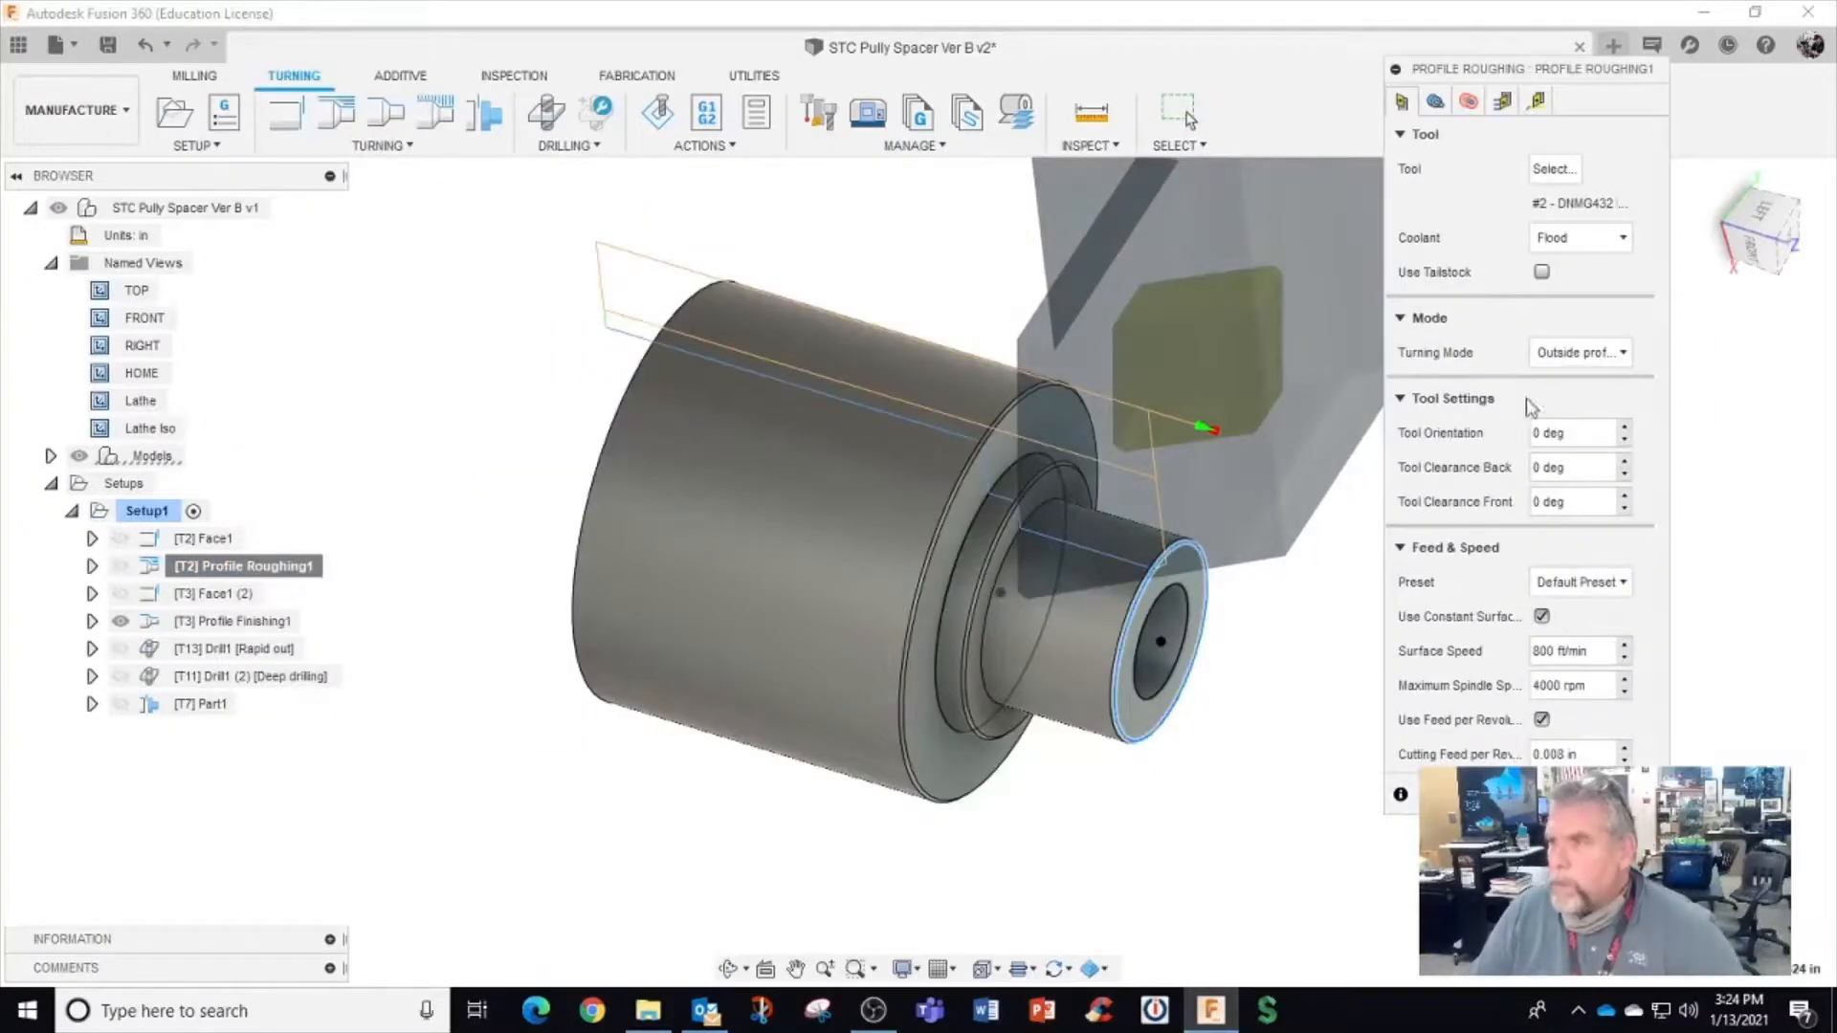
{"action": "left_click", "coordinate": [1436, 102]}
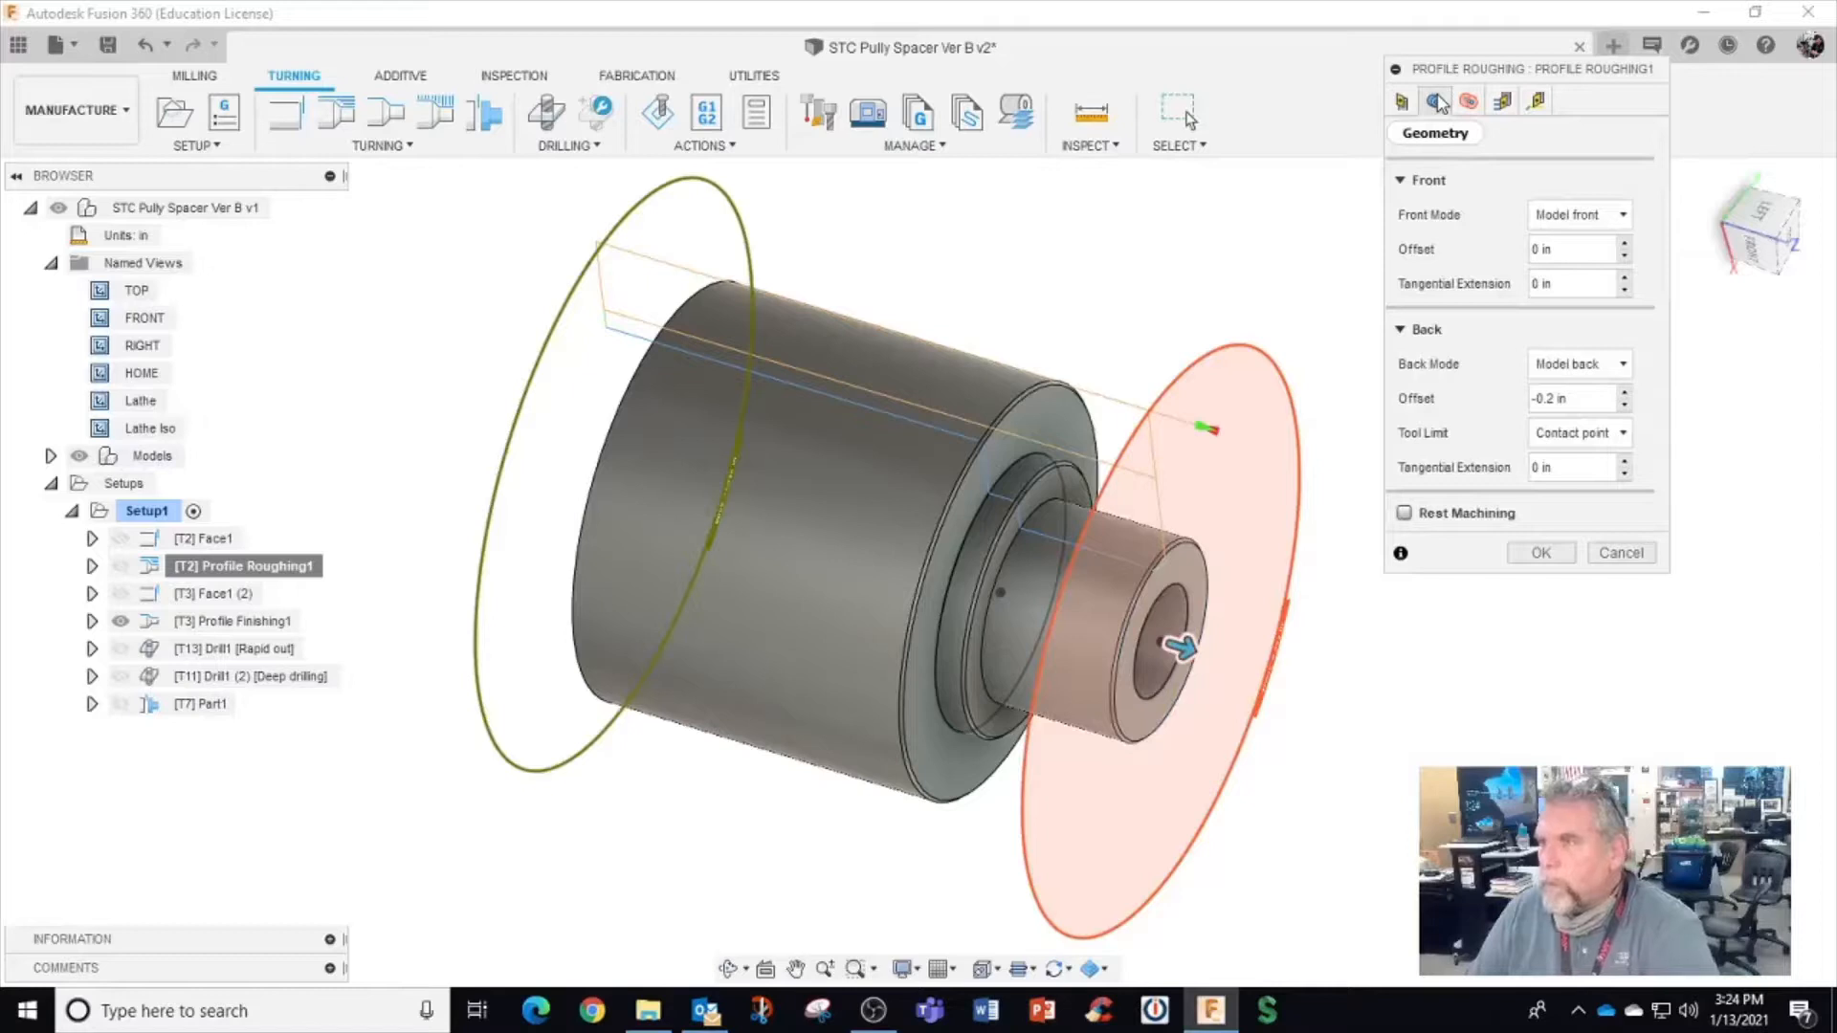
{"action": "left_click", "coordinate": [1469, 102]}
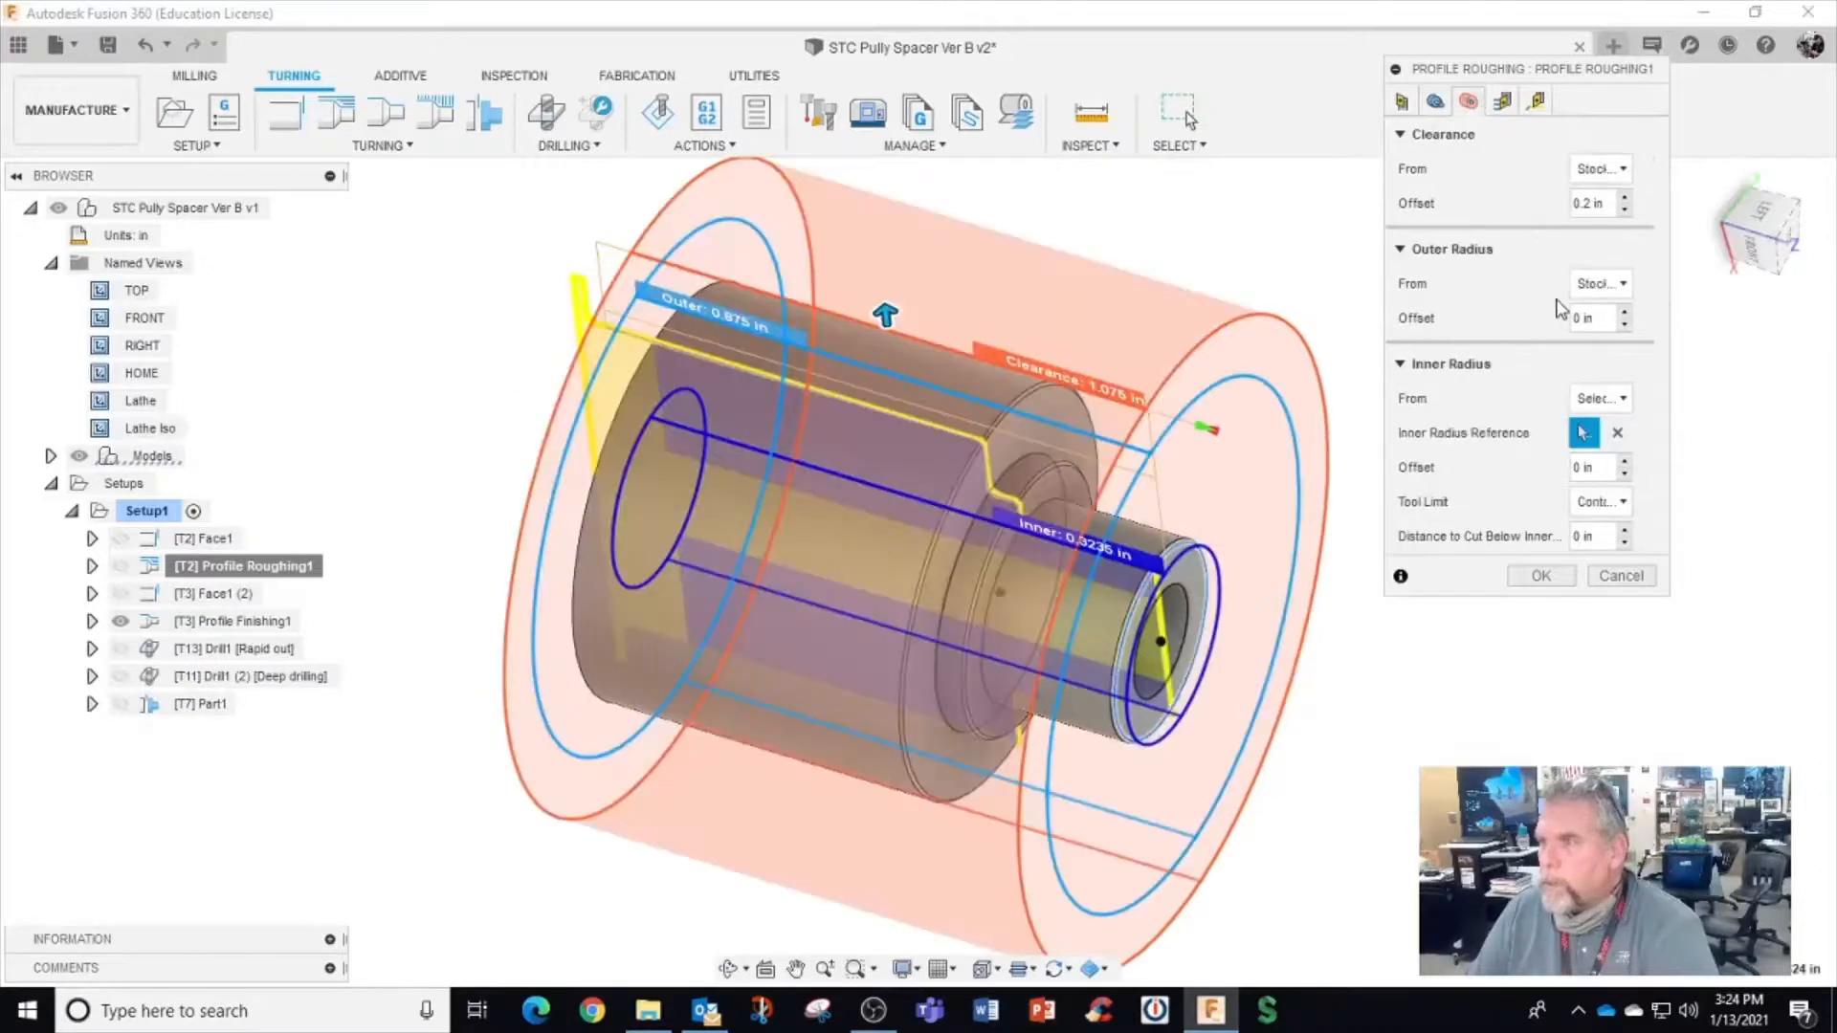
{"action": "left_click", "coordinate": [1504, 103]}
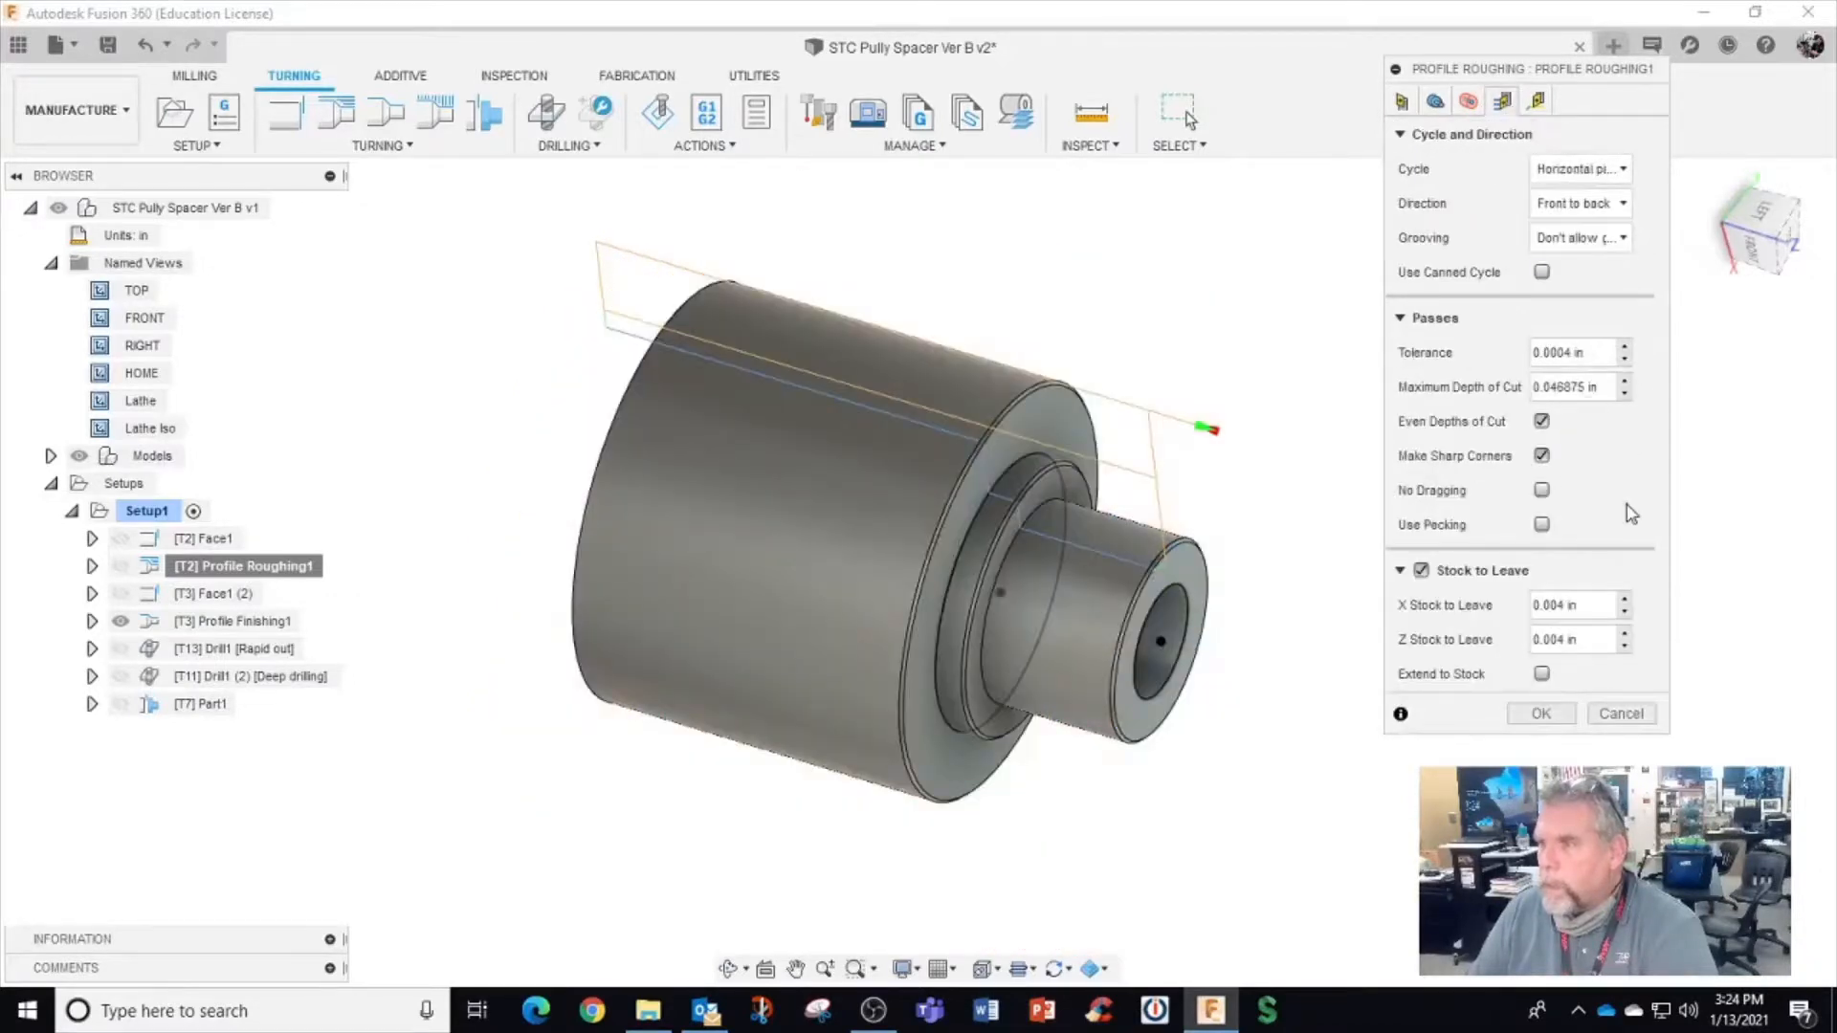
{"action": "triple_click", "coordinate": [1586, 606]}
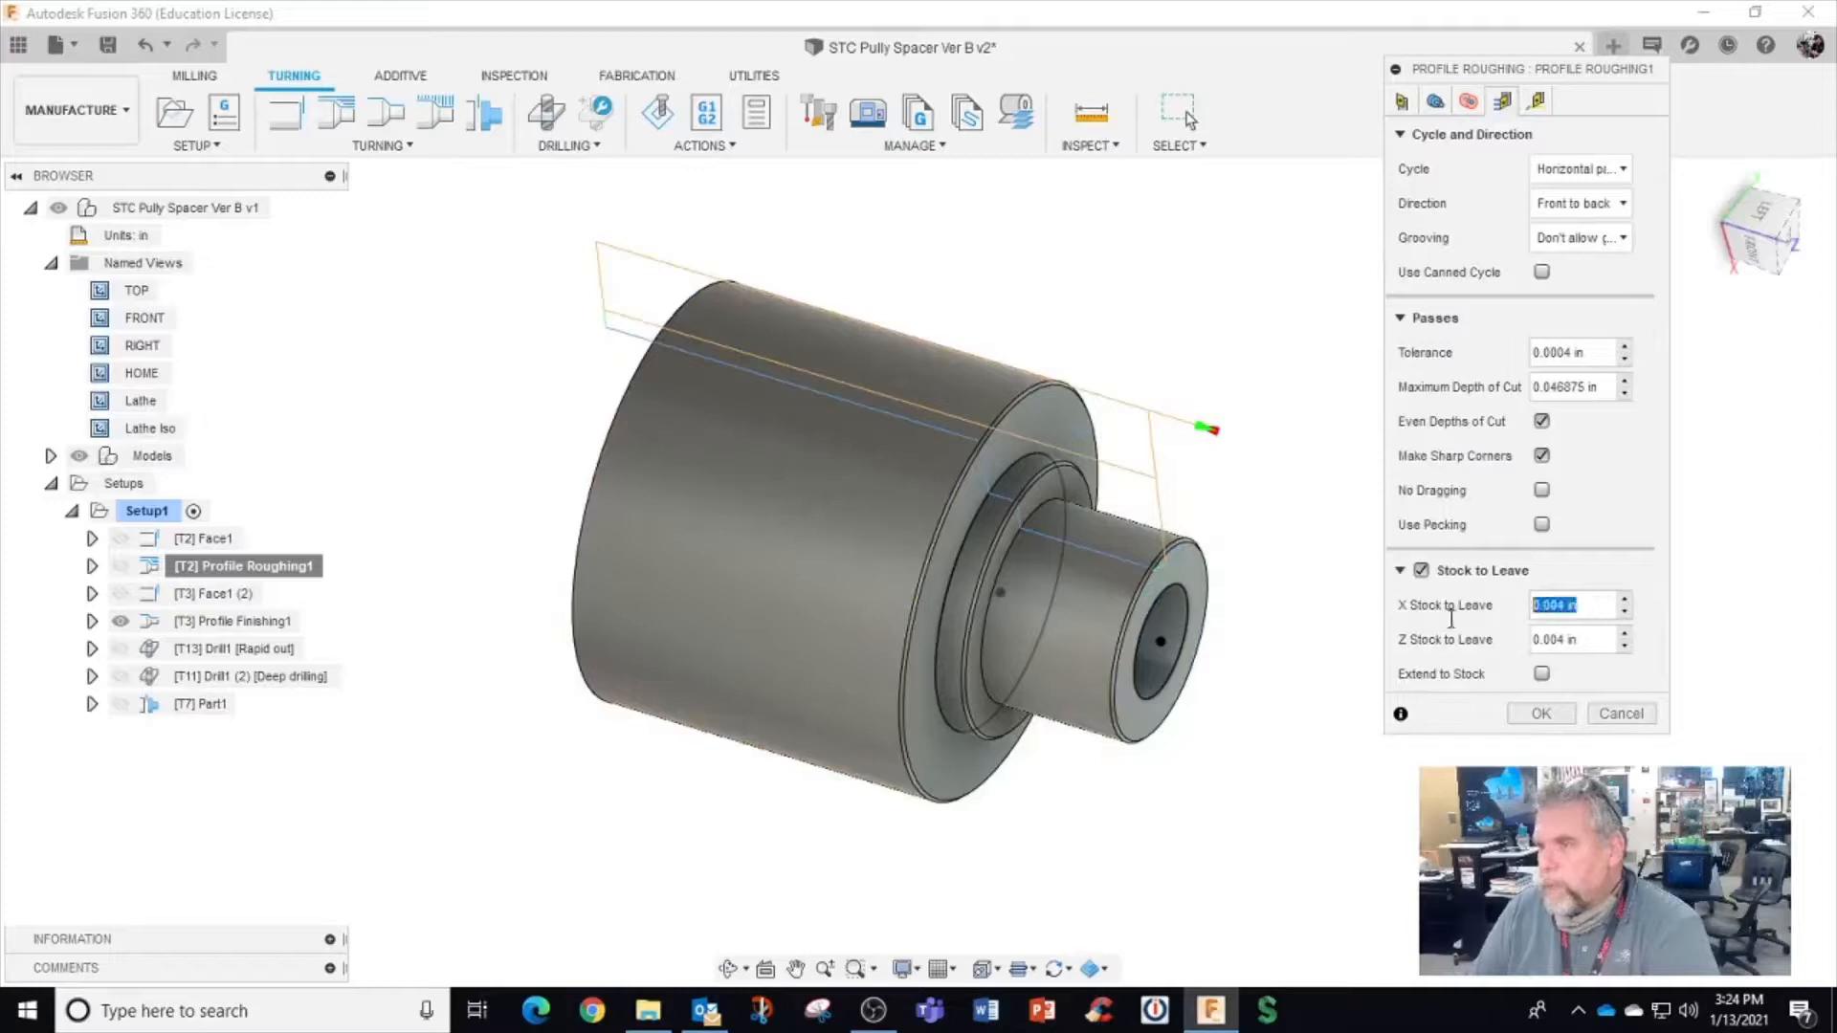
{"action": "key", "text": "BackSpace"}
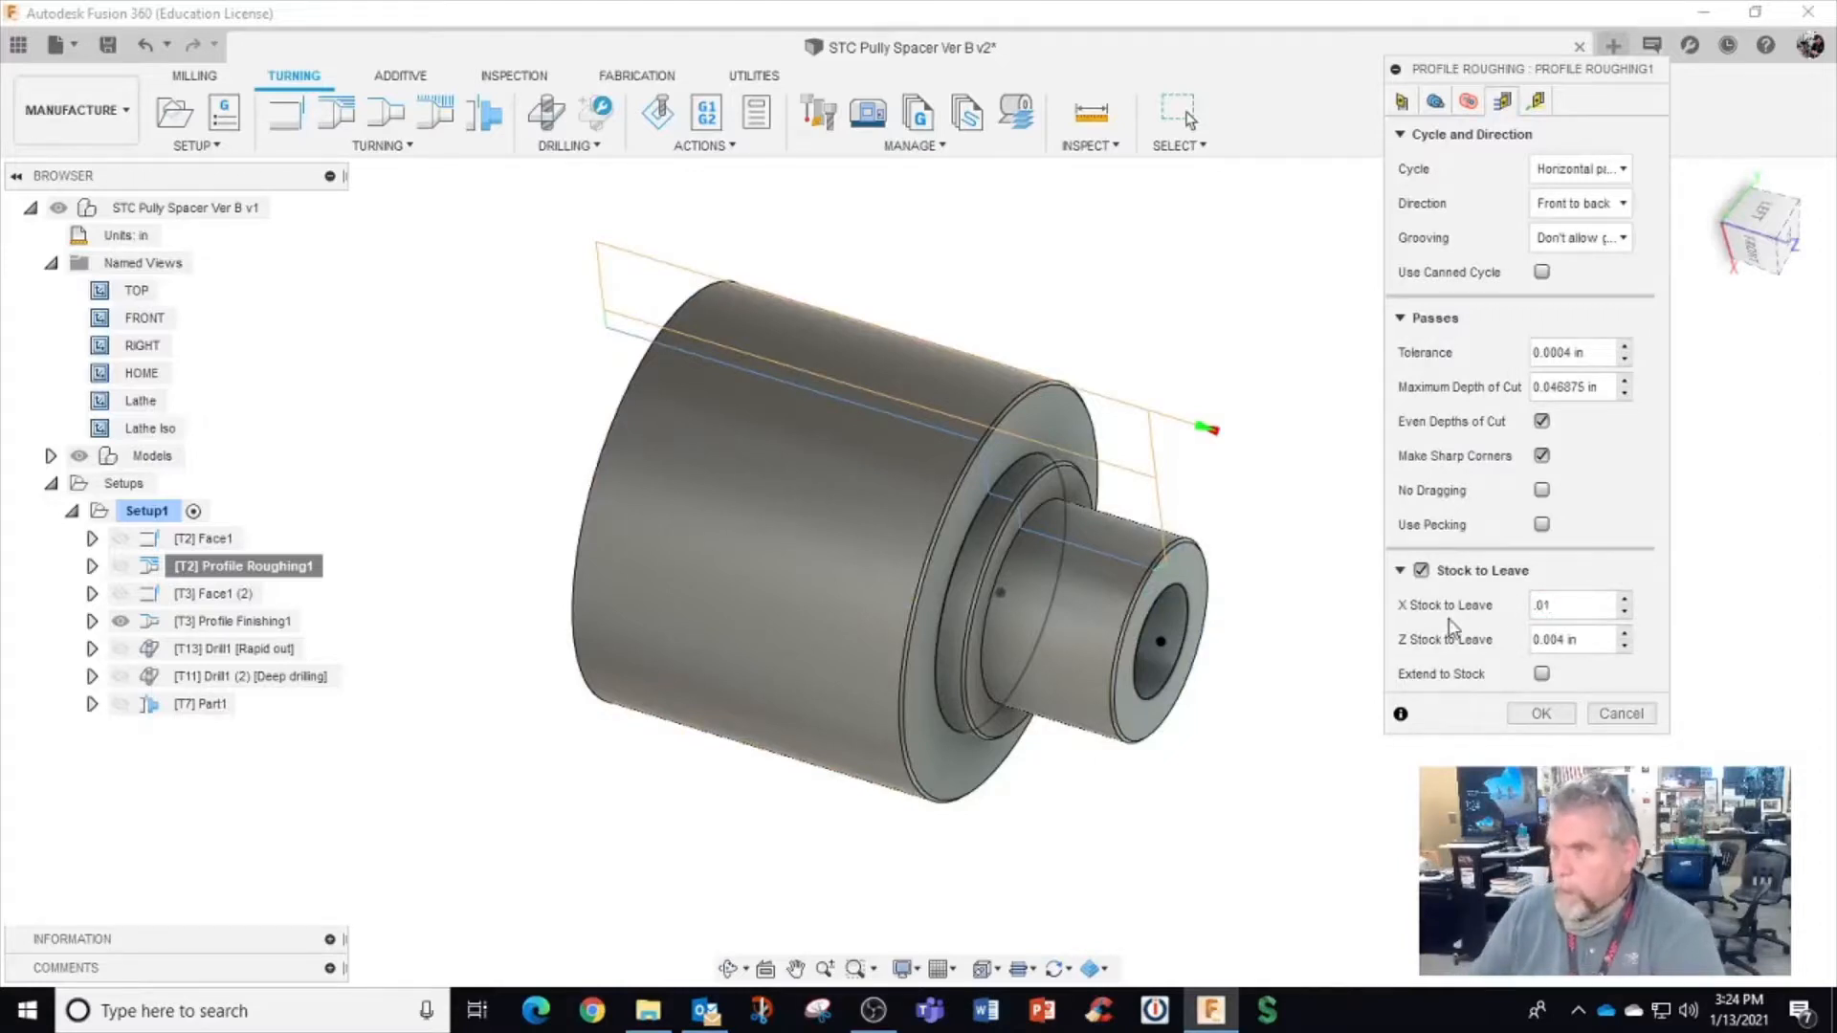
{"action": "triple_click", "coordinate": [1594, 641]}
{"action": "key", "text": "BackSpace"}
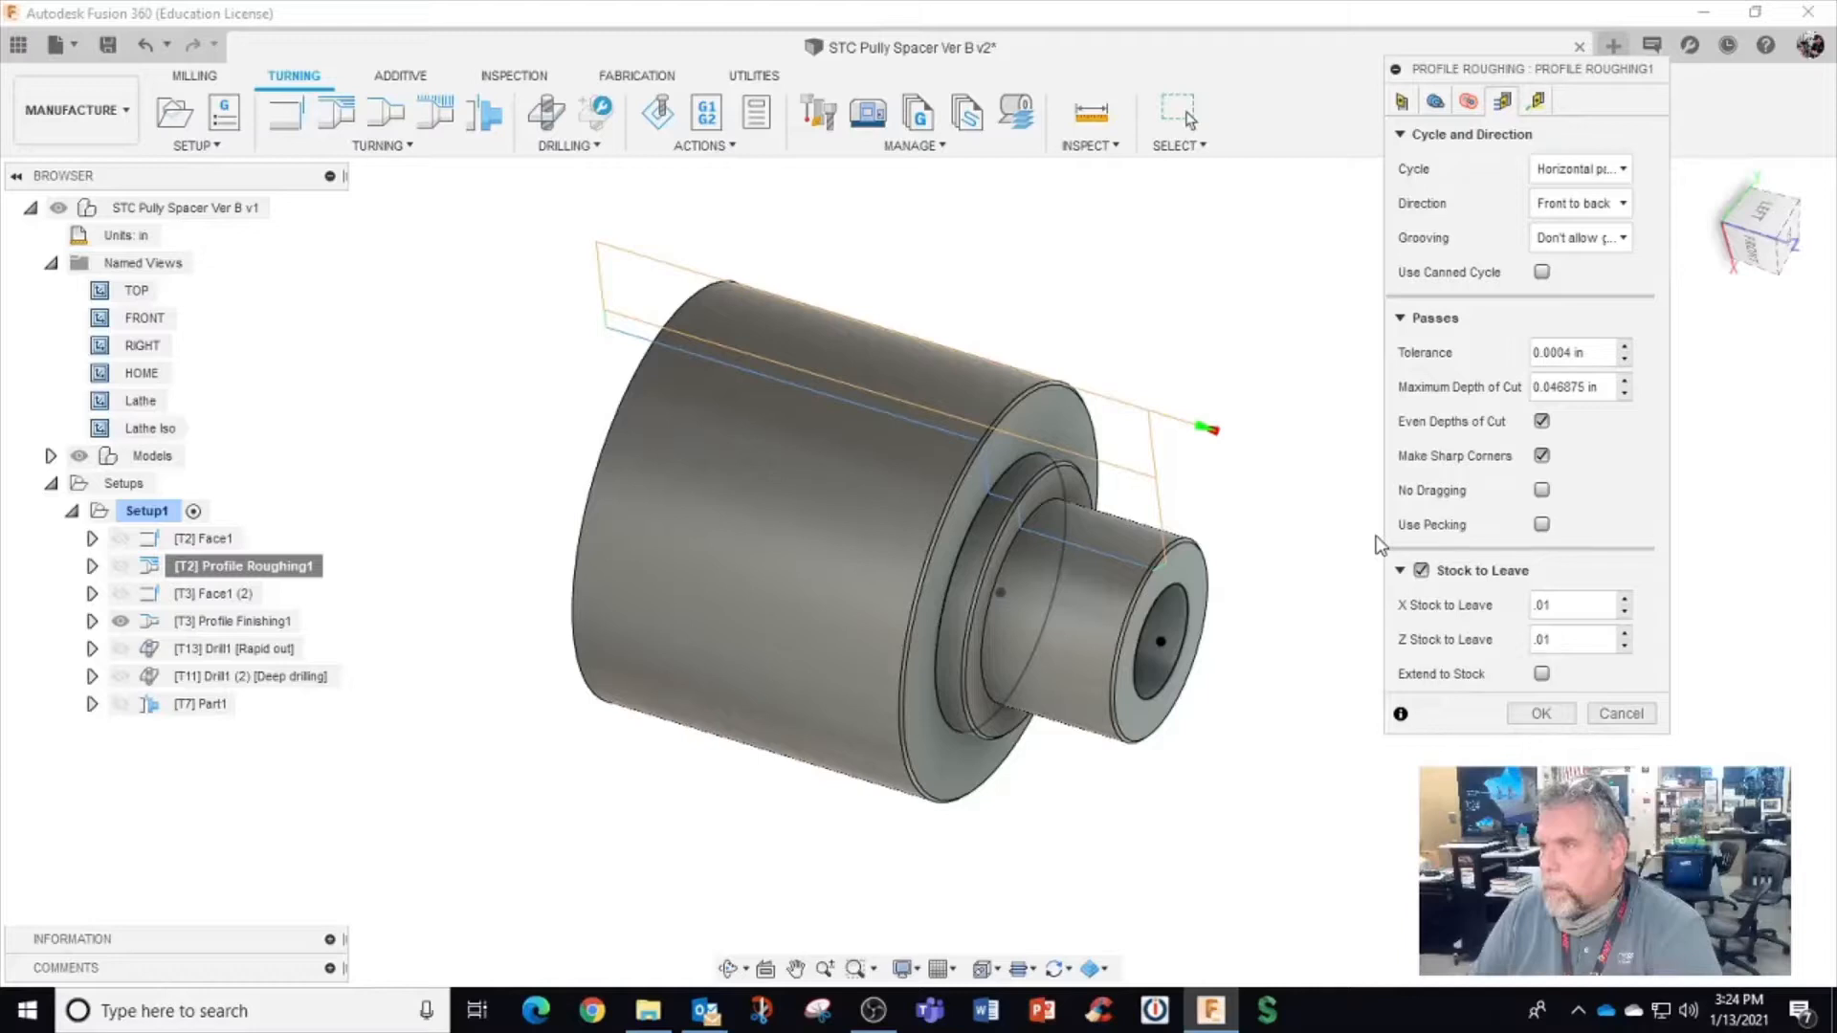
{"action": "left_click", "coordinate": [1540, 713]}
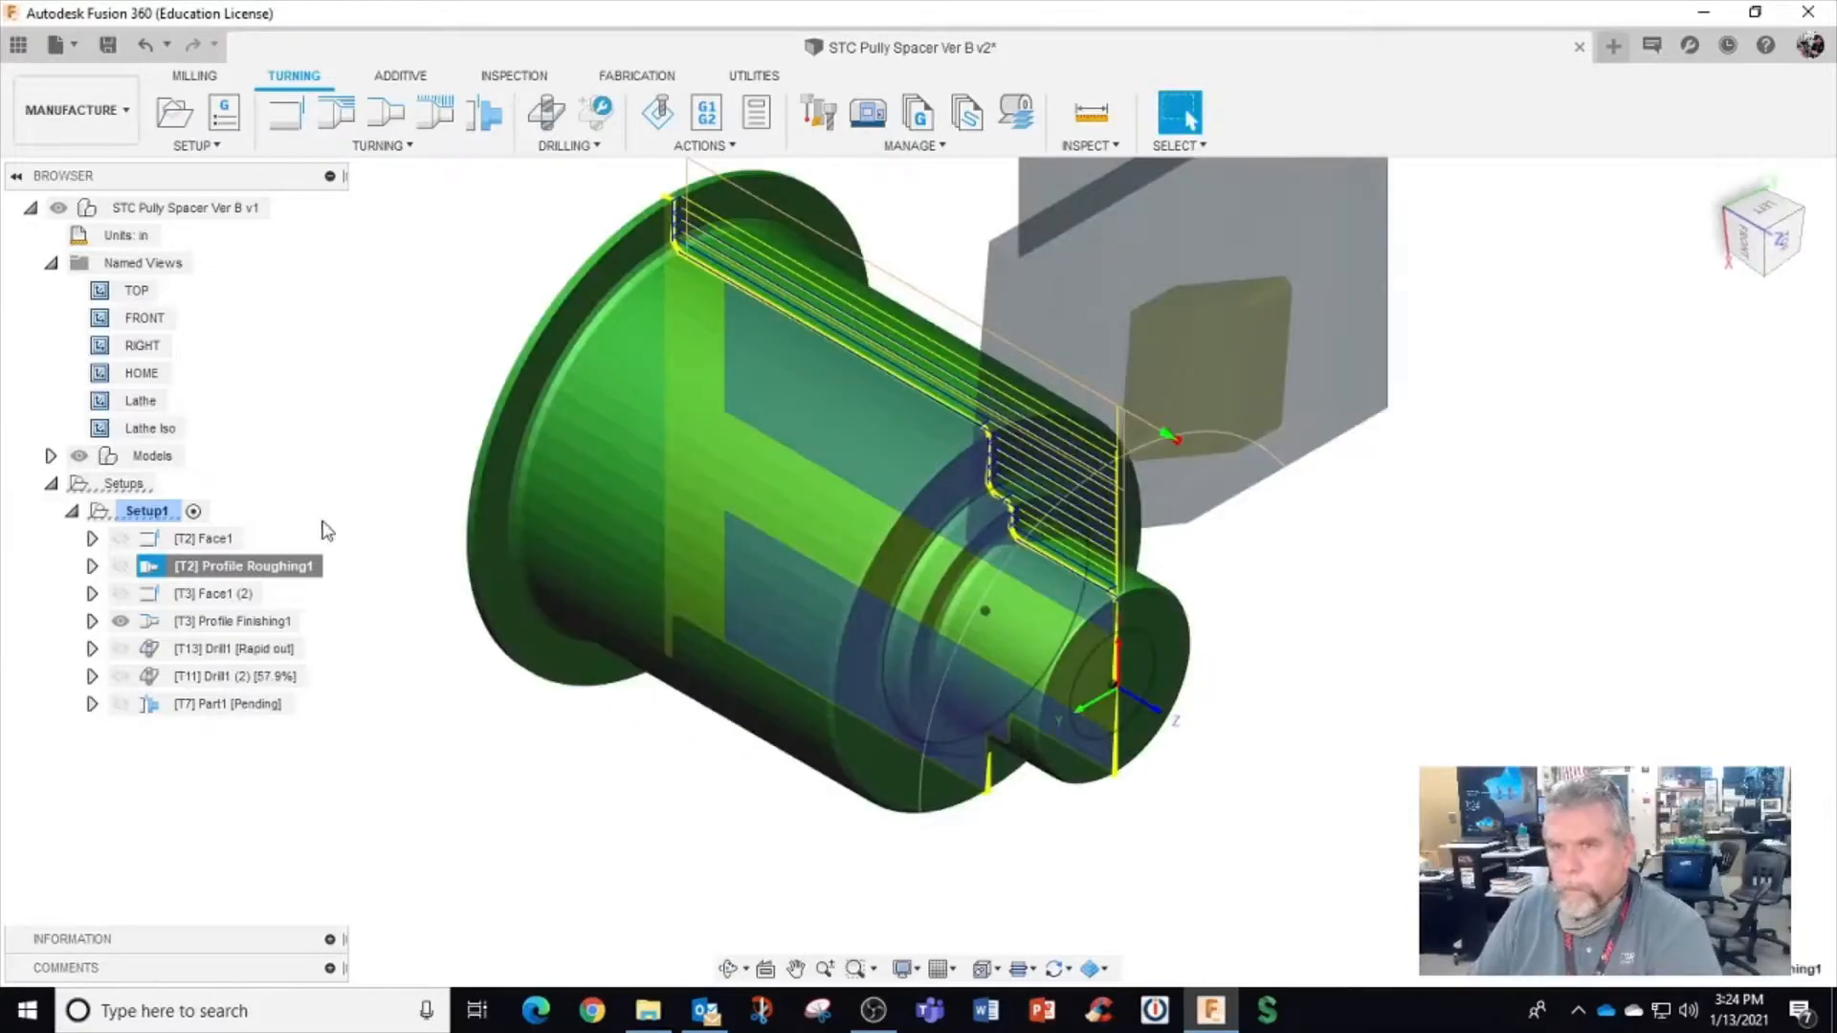
Simulate Setup1 again, stepping from operation to operation up to Part1, and exit the simulation
{"action": "left_click", "coordinate": [151, 511]}
{"action": "right_click", "coordinate": [156, 511]}
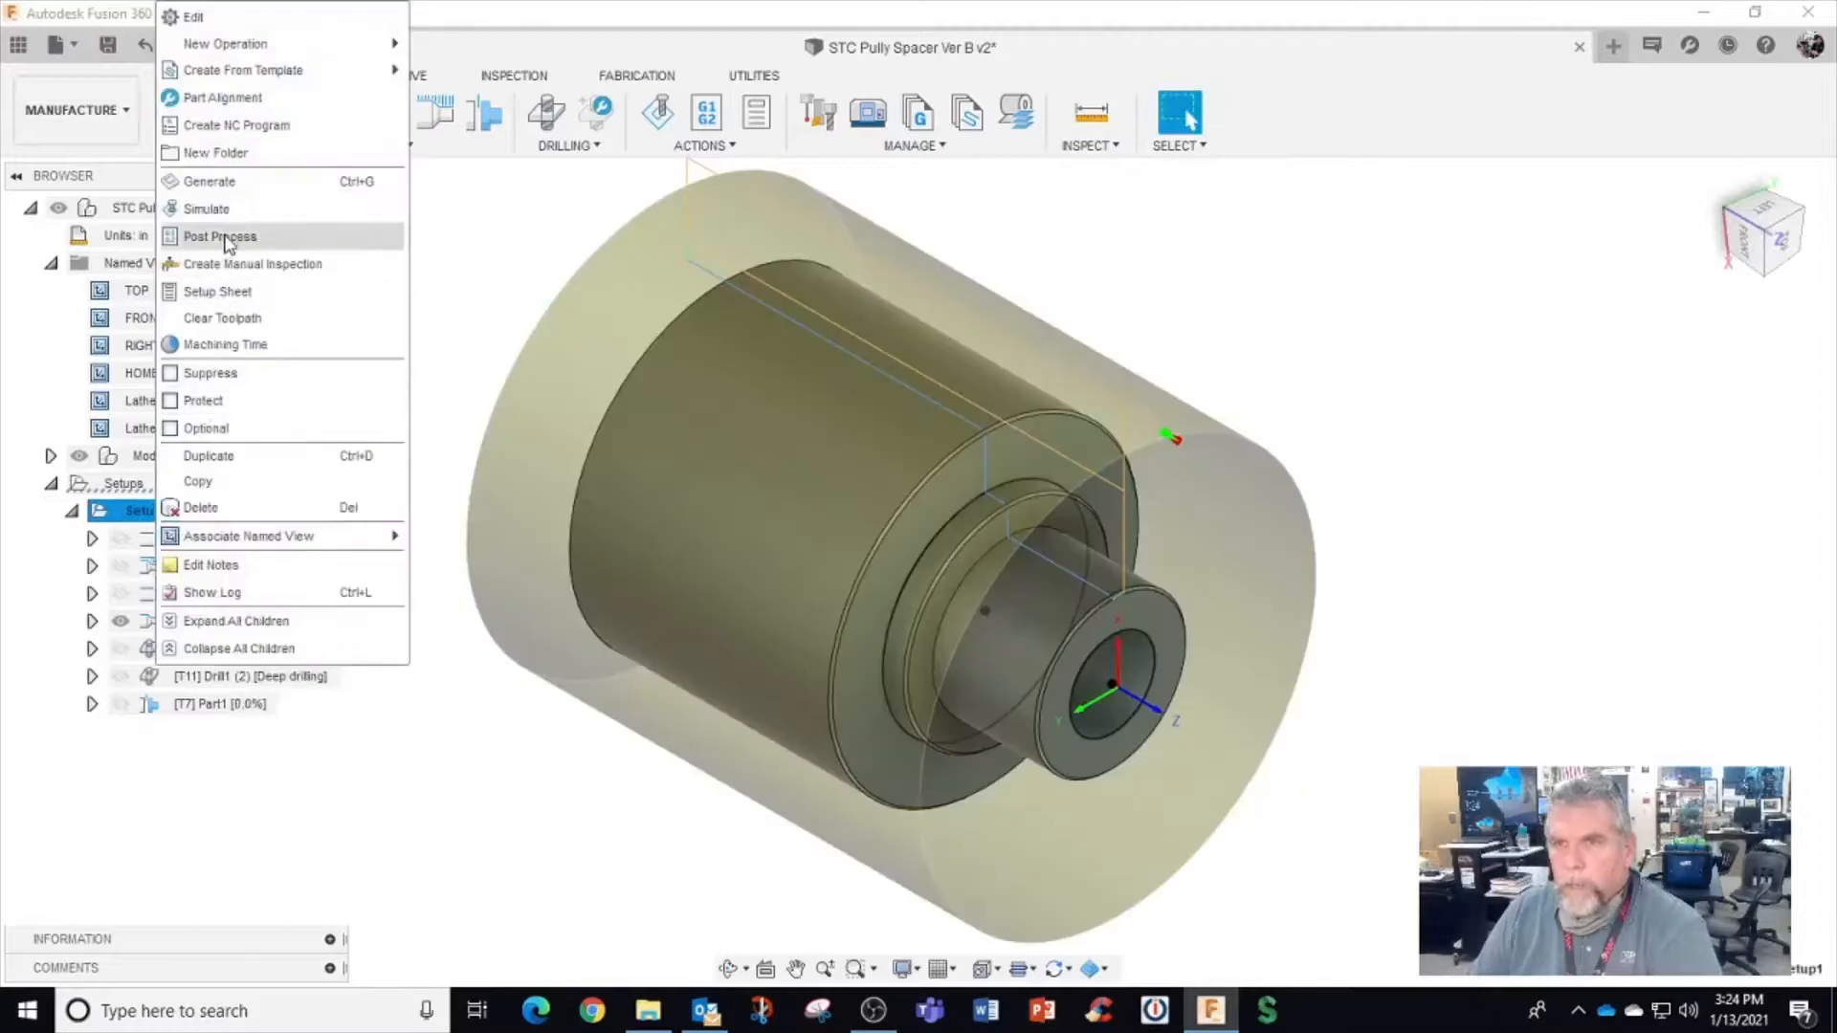
{"action": "left_click", "coordinate": [211, 208]}
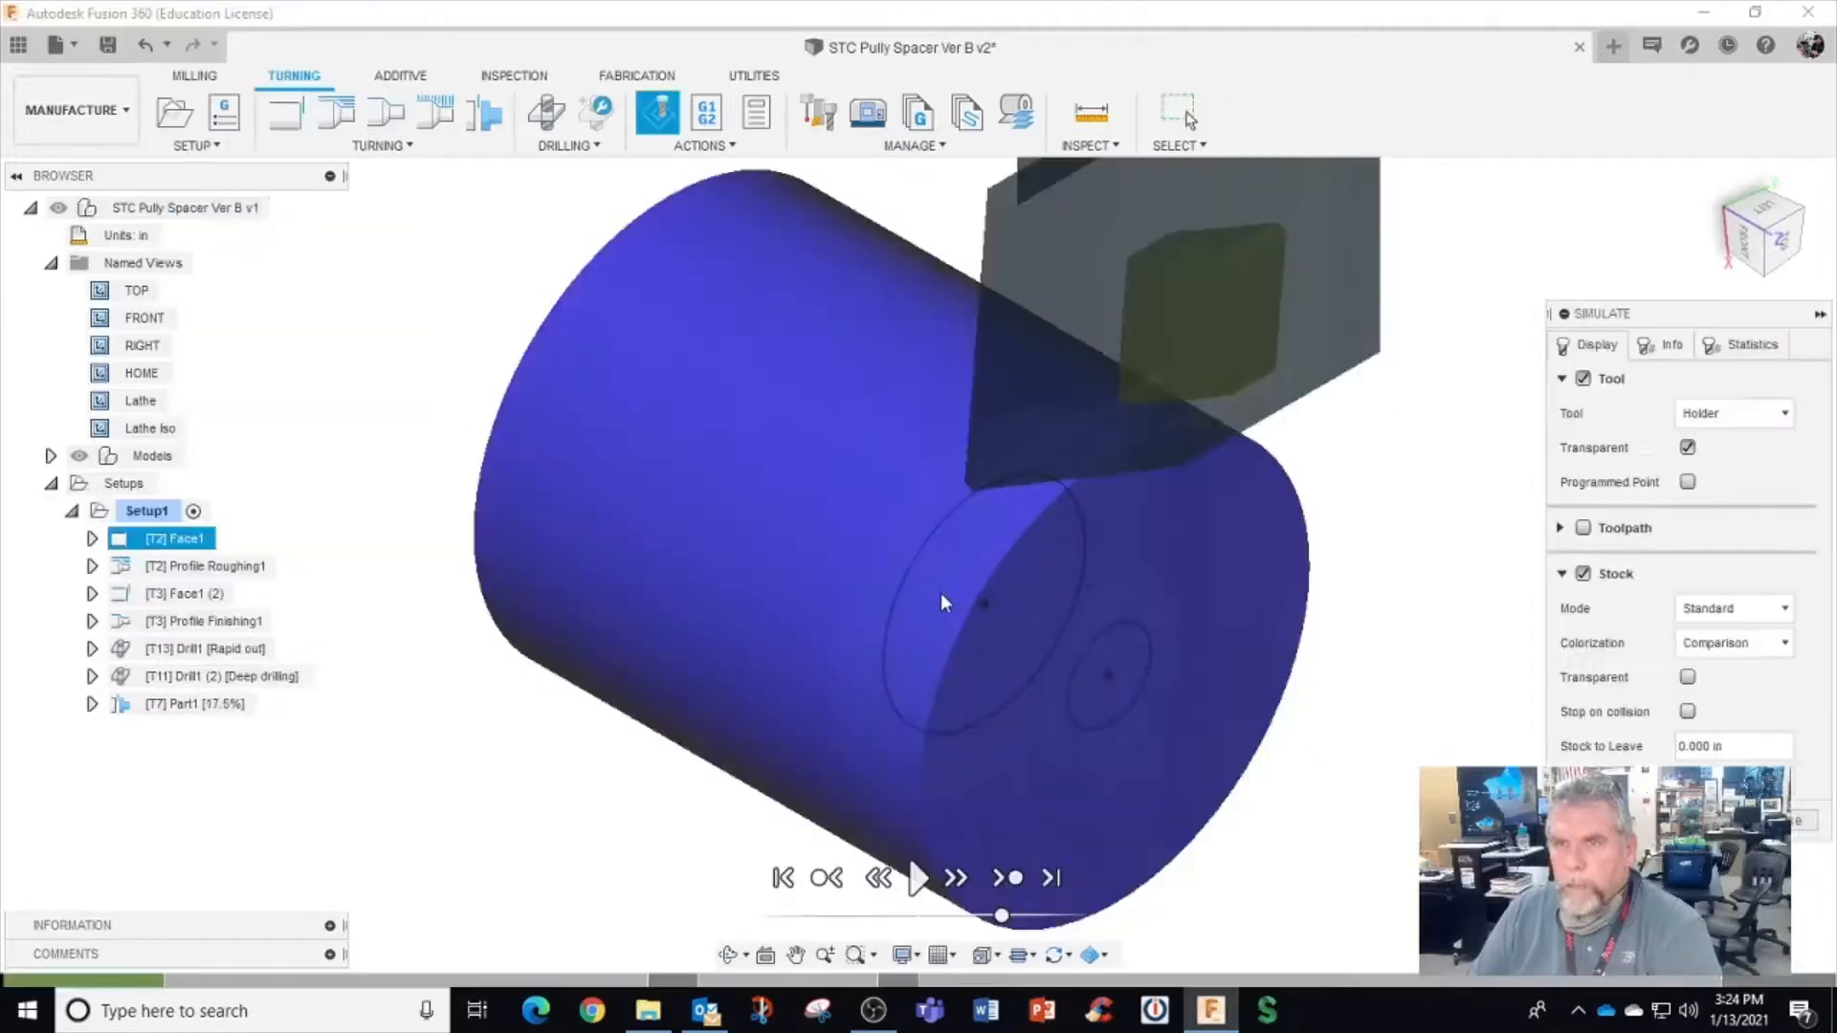
{"action": "left_click", "coordinate": [1008, 880]}
{"action": "left_click", "coordinate": [1009, 880]}
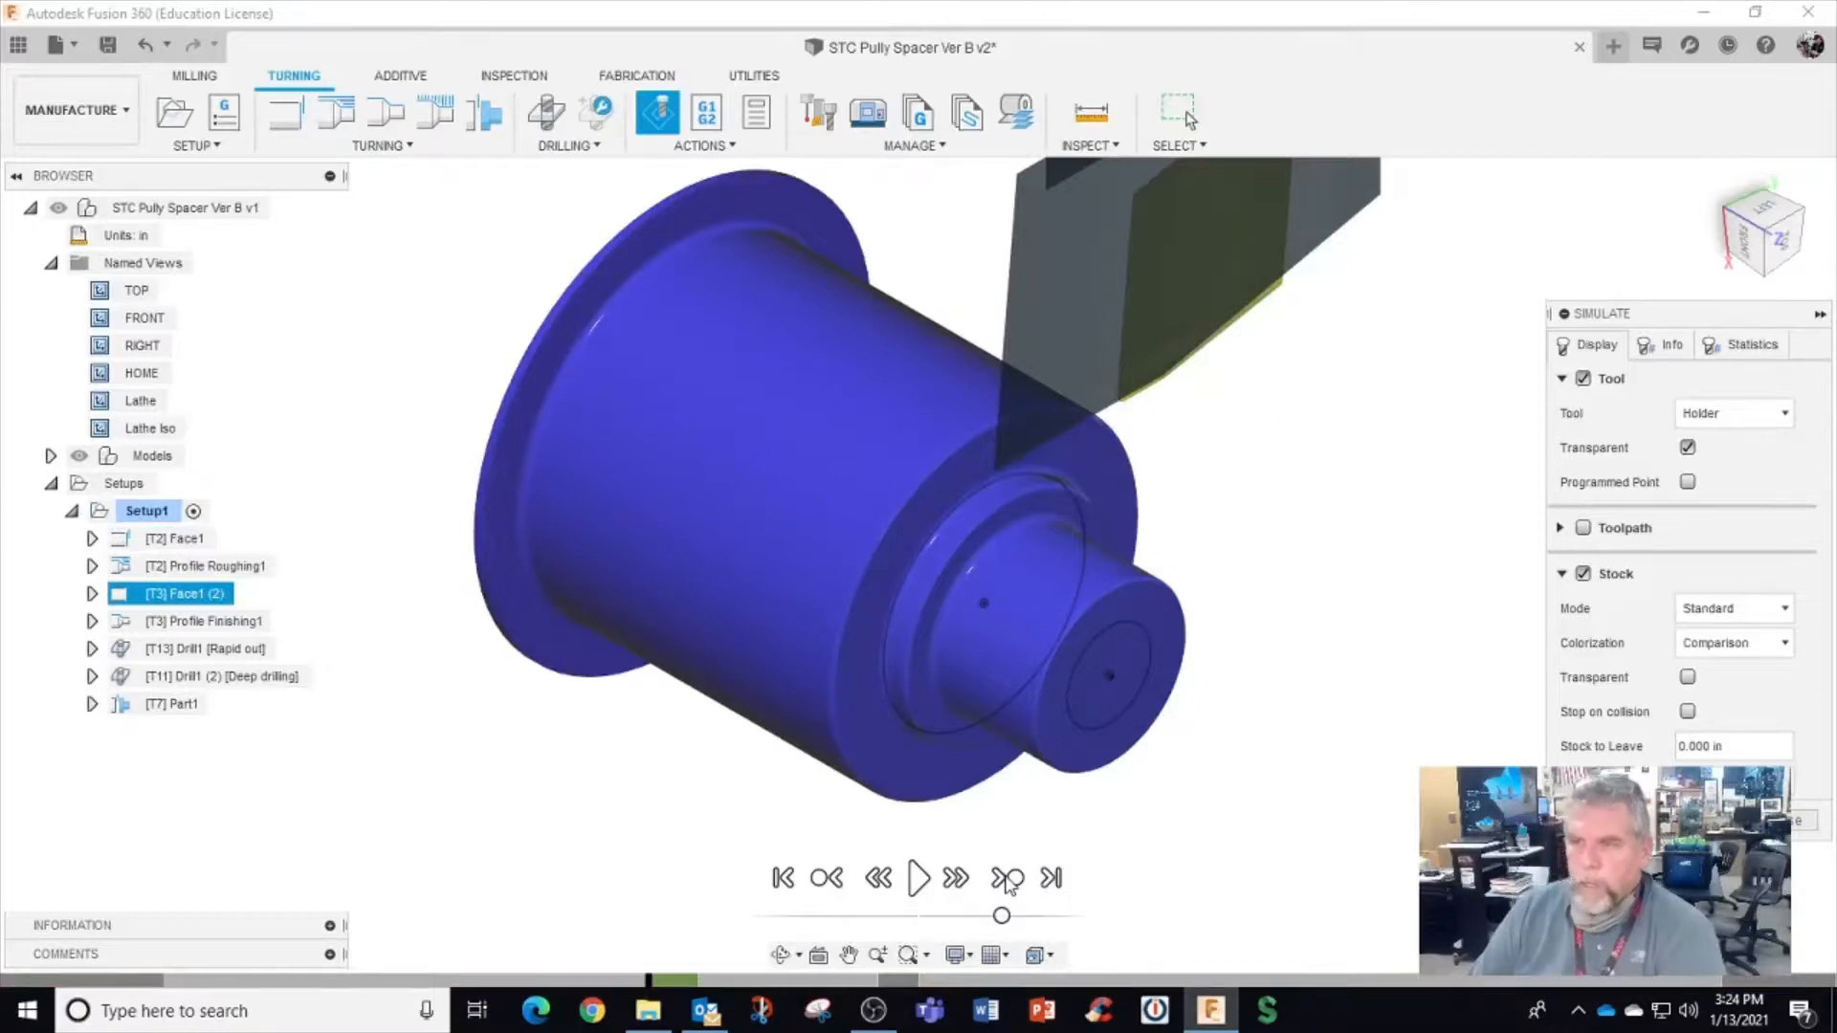
{"action": "left_click", "coordinate": [1008, 880]}
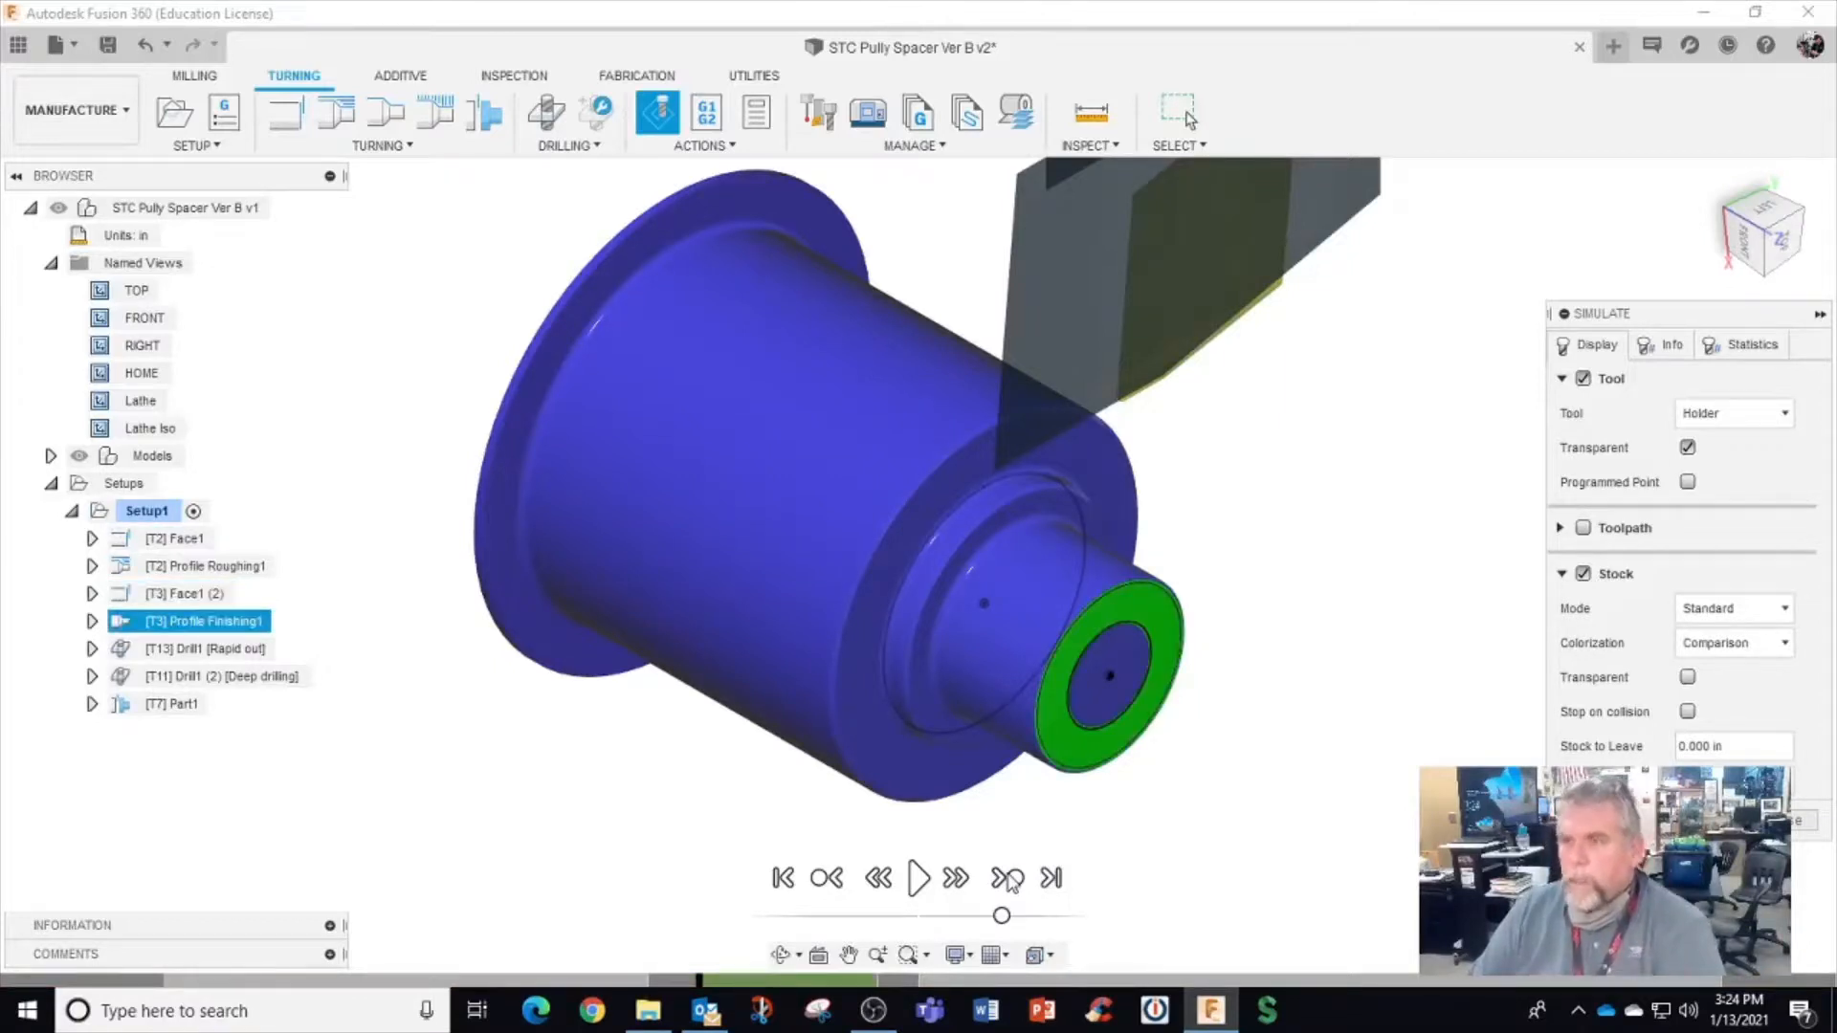
{"action": "left_click", "coordinate": [1008, 880]}
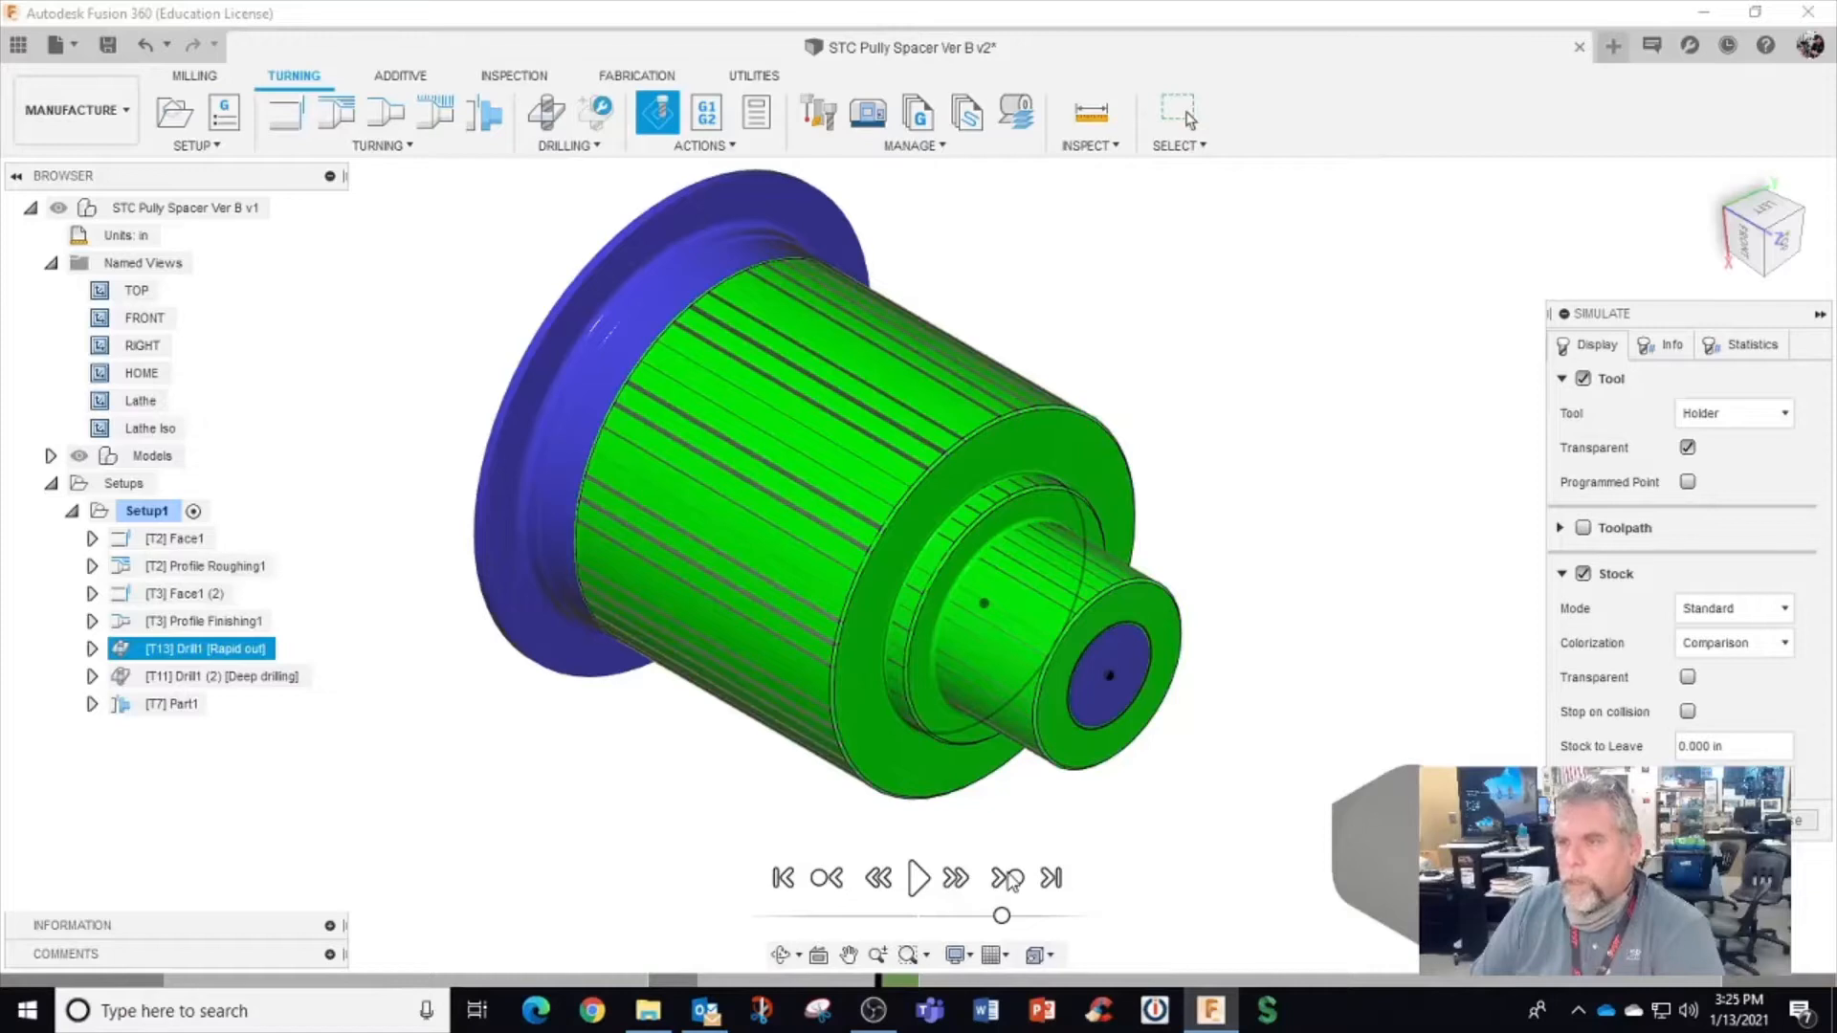
{"action": "left_click", "coordinate": [1009, 880]}
{"action": "left_click", "coordinate": [1009, 880]}
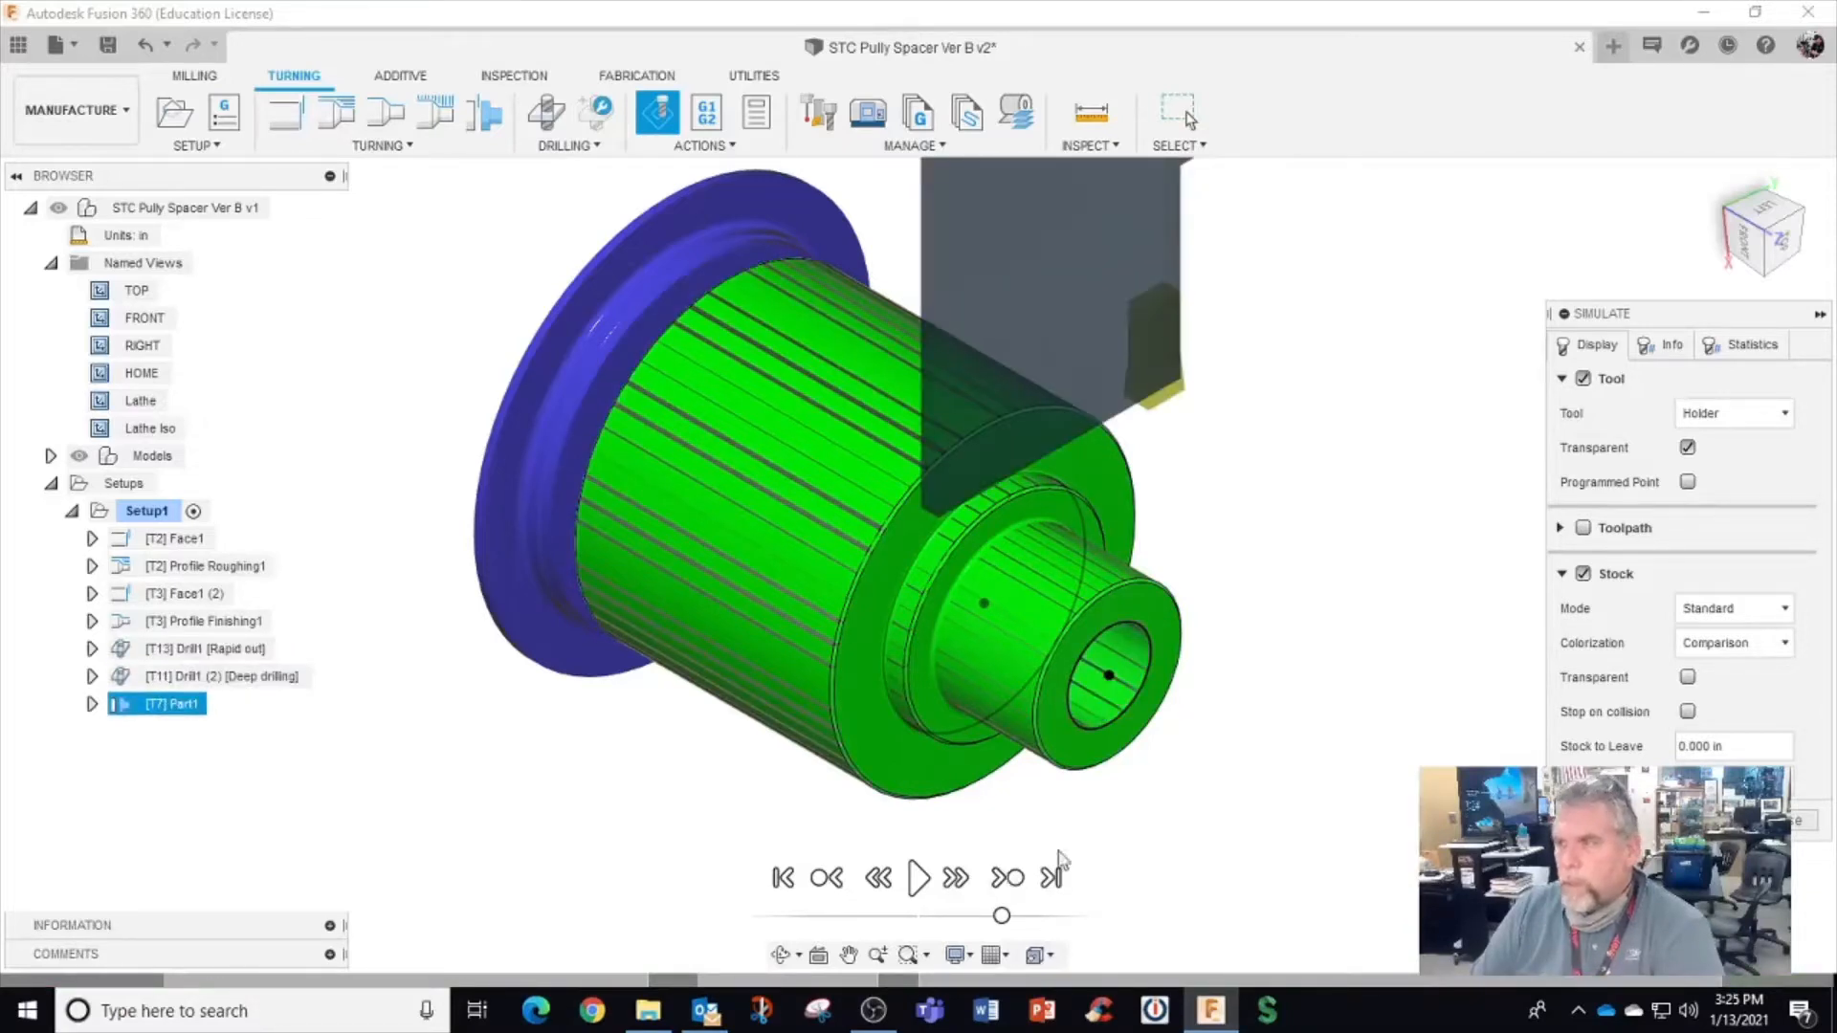
{"action": "key", "text": "Escape"}
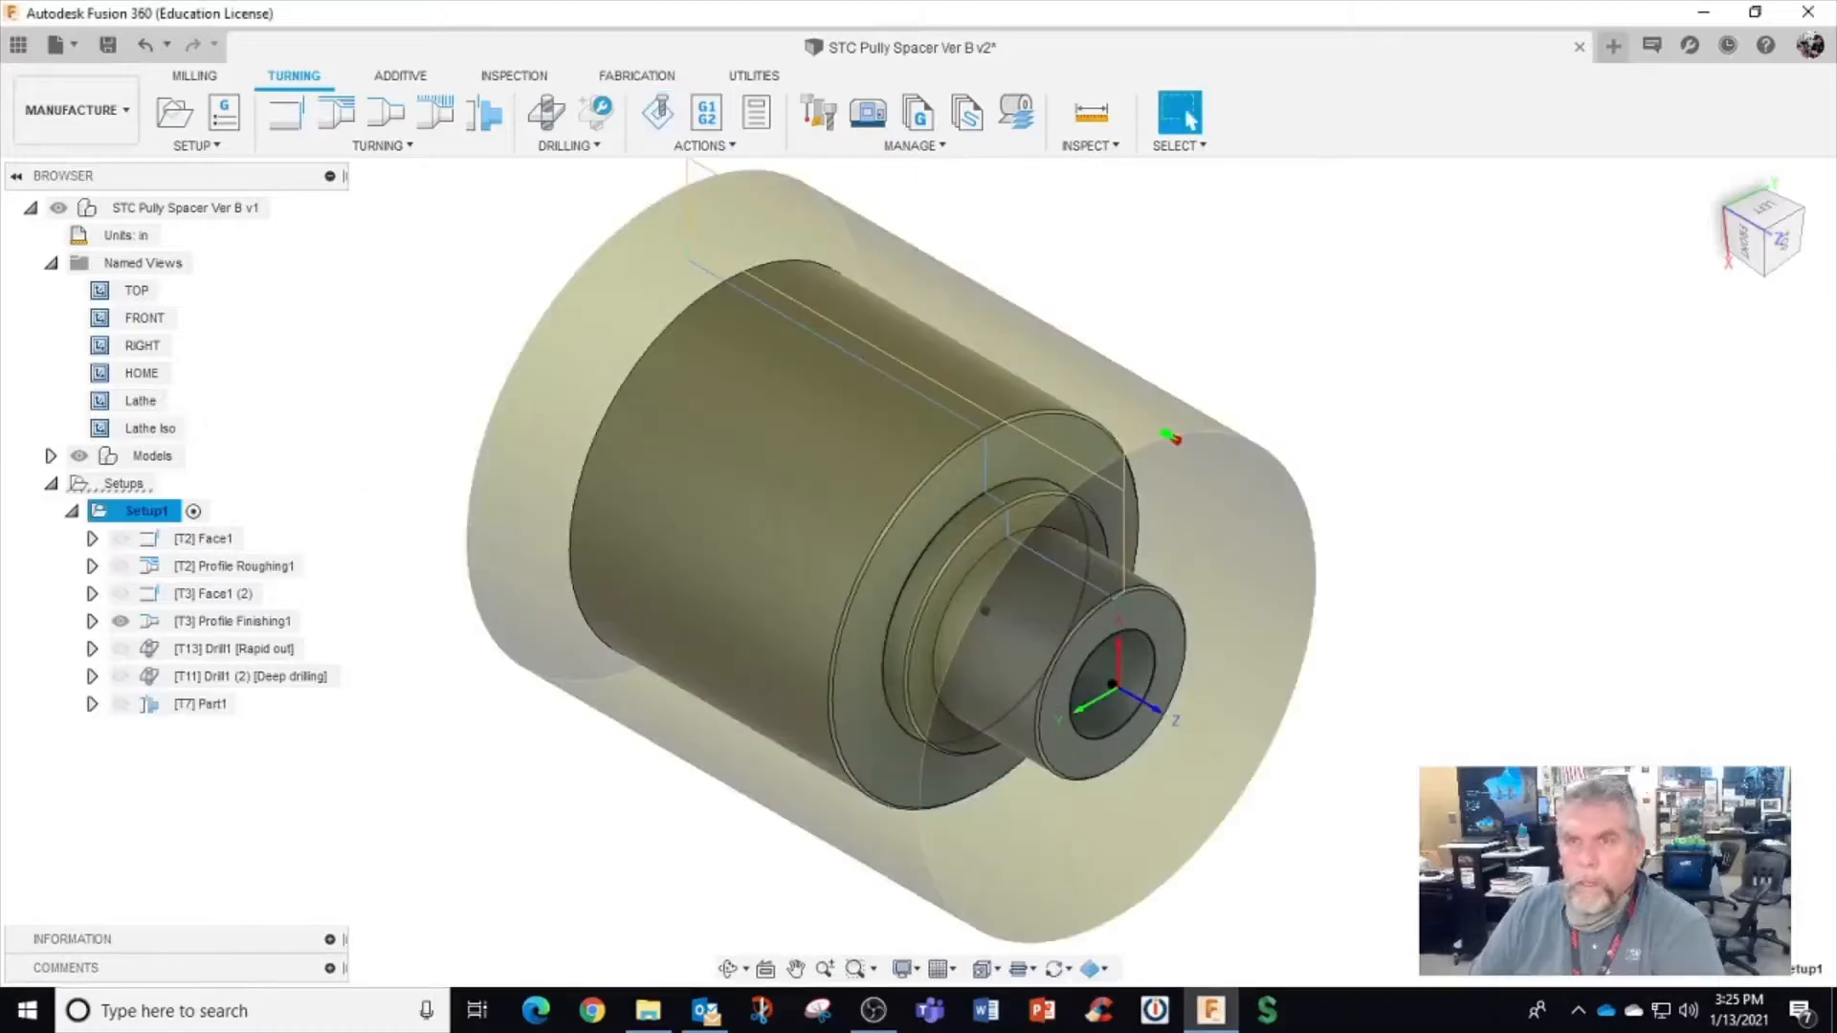
Save the pulley spacer design as a new version
{"action": "left_click", "coordinate": [56, 45]}
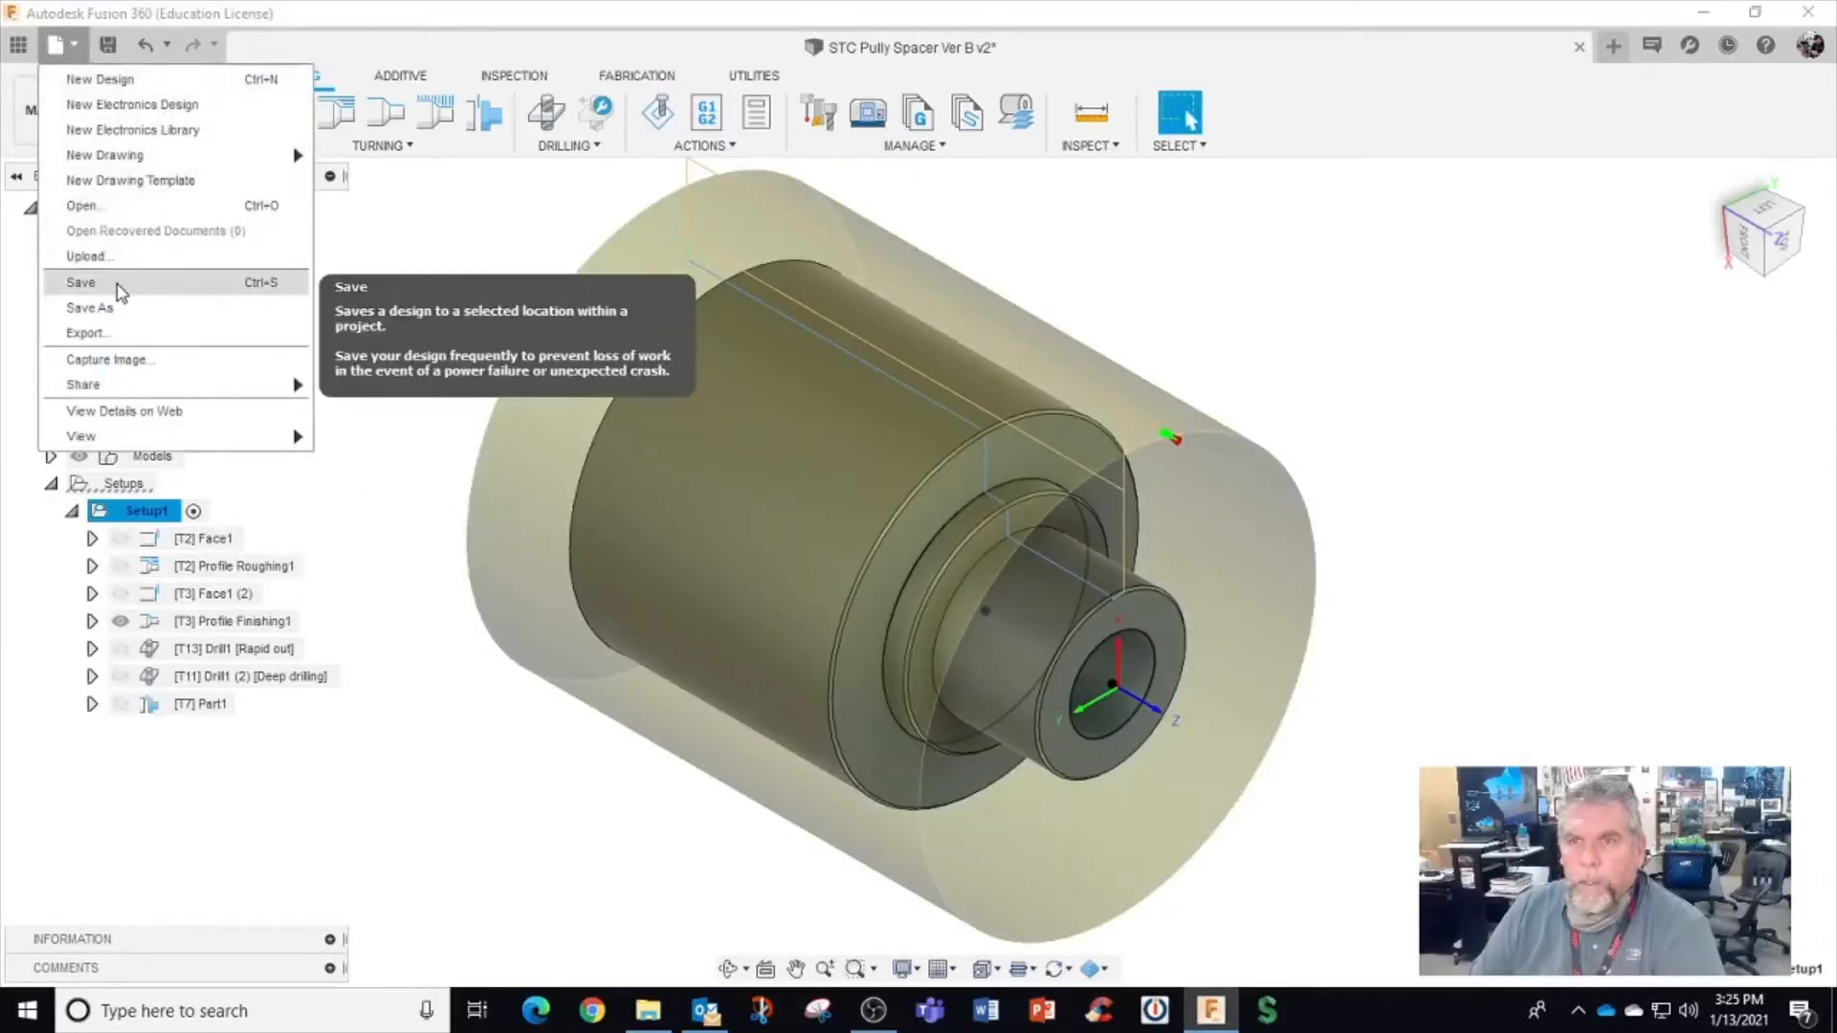
{"action": "left_click", "coordinate": [119, 285]}
{"action": "left_click", "coordinate": [915, 553]}
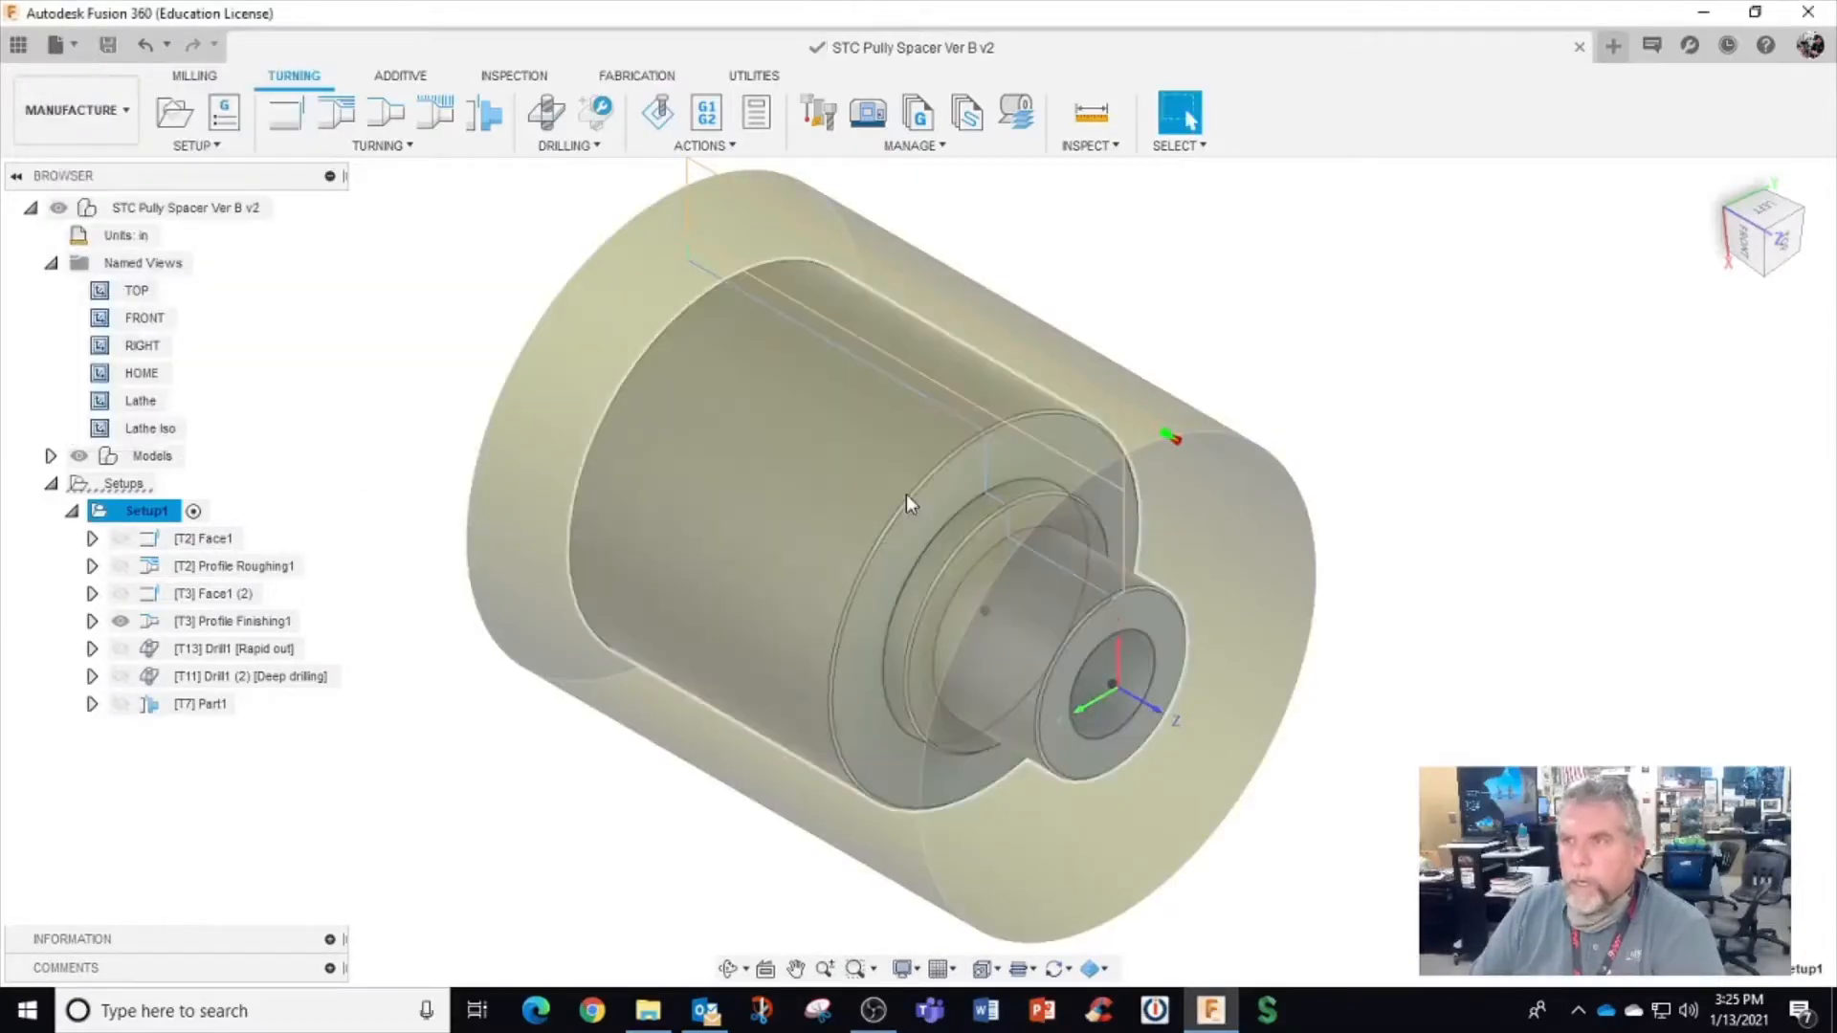
Start post processing Setup1 with the STC HAAS Turning / STC Haas ST10 Turning post configuration
{"action": "left_click", "coordinate": [709, 124]}
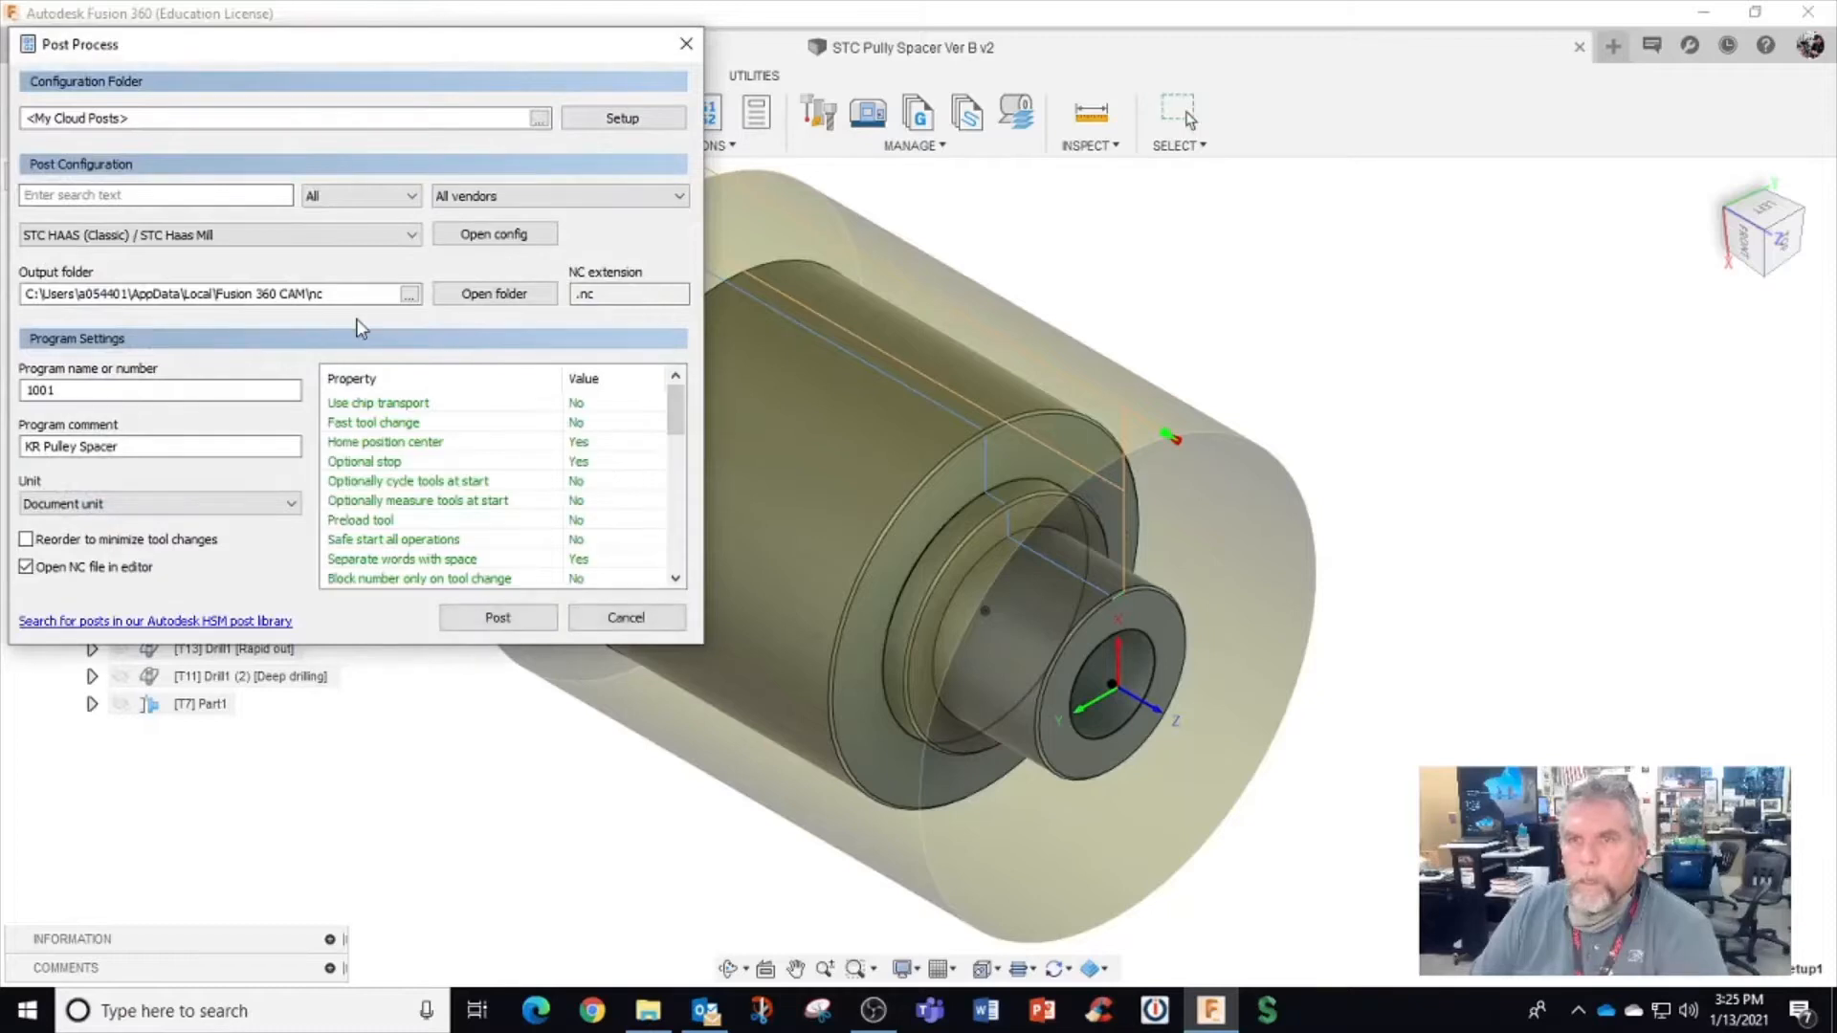
{"action": "left_click", "coordinate": [397, 232]}
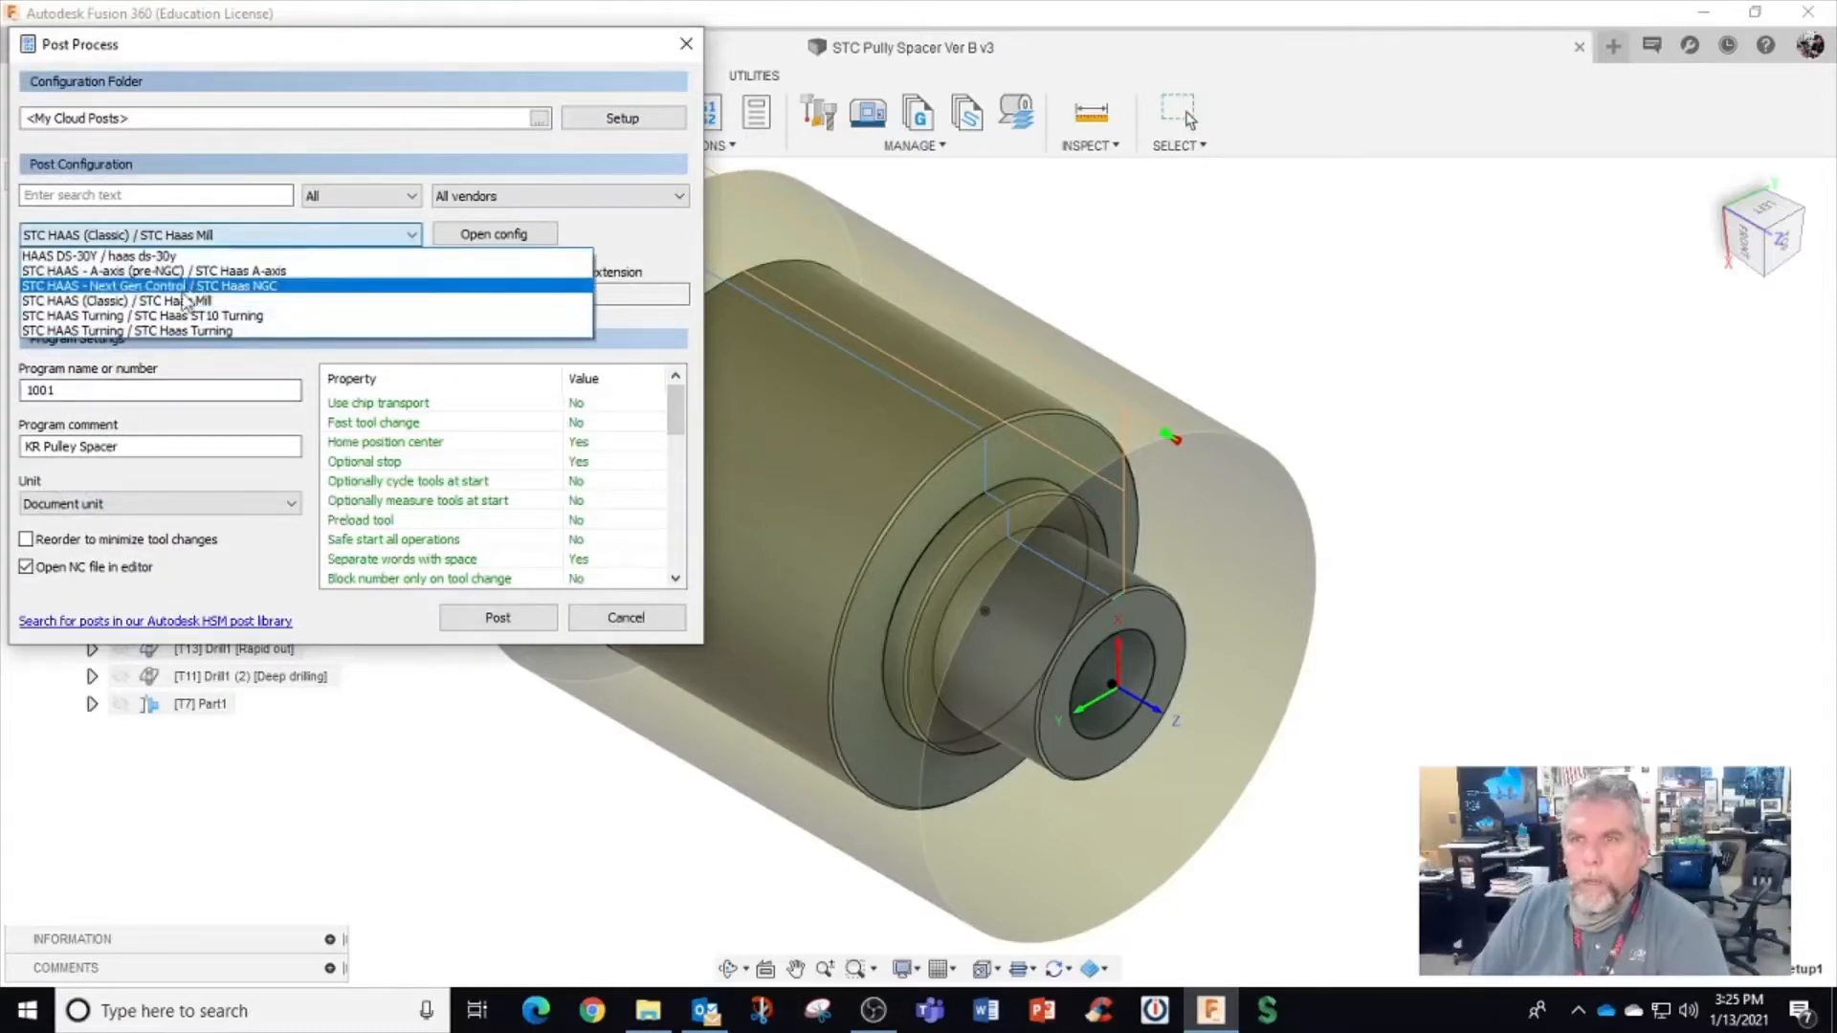
{"action": "left_click", "coordinate": [182, 322]}
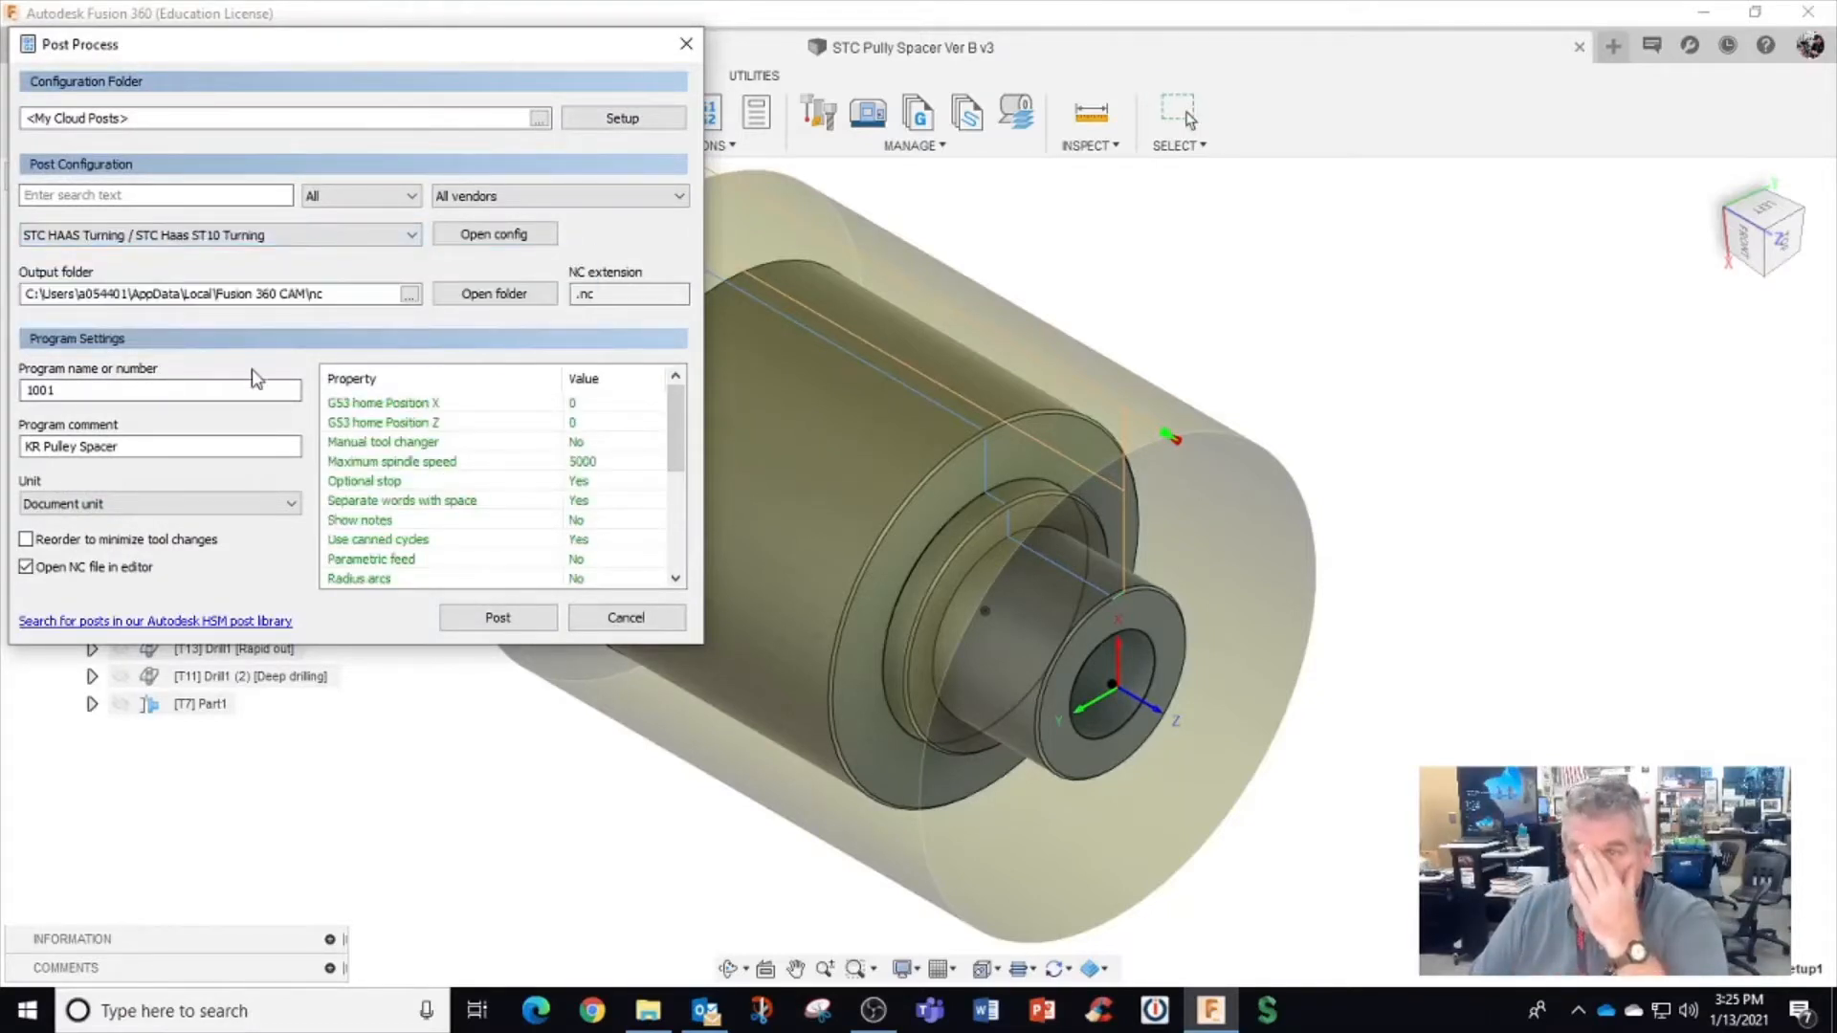
Set the post's maximum spindle speed to 4000 and review the remaining program properties, including the sequence number and built-in settings
{"action": "mouse_move", "coordinate": [556, 442]}
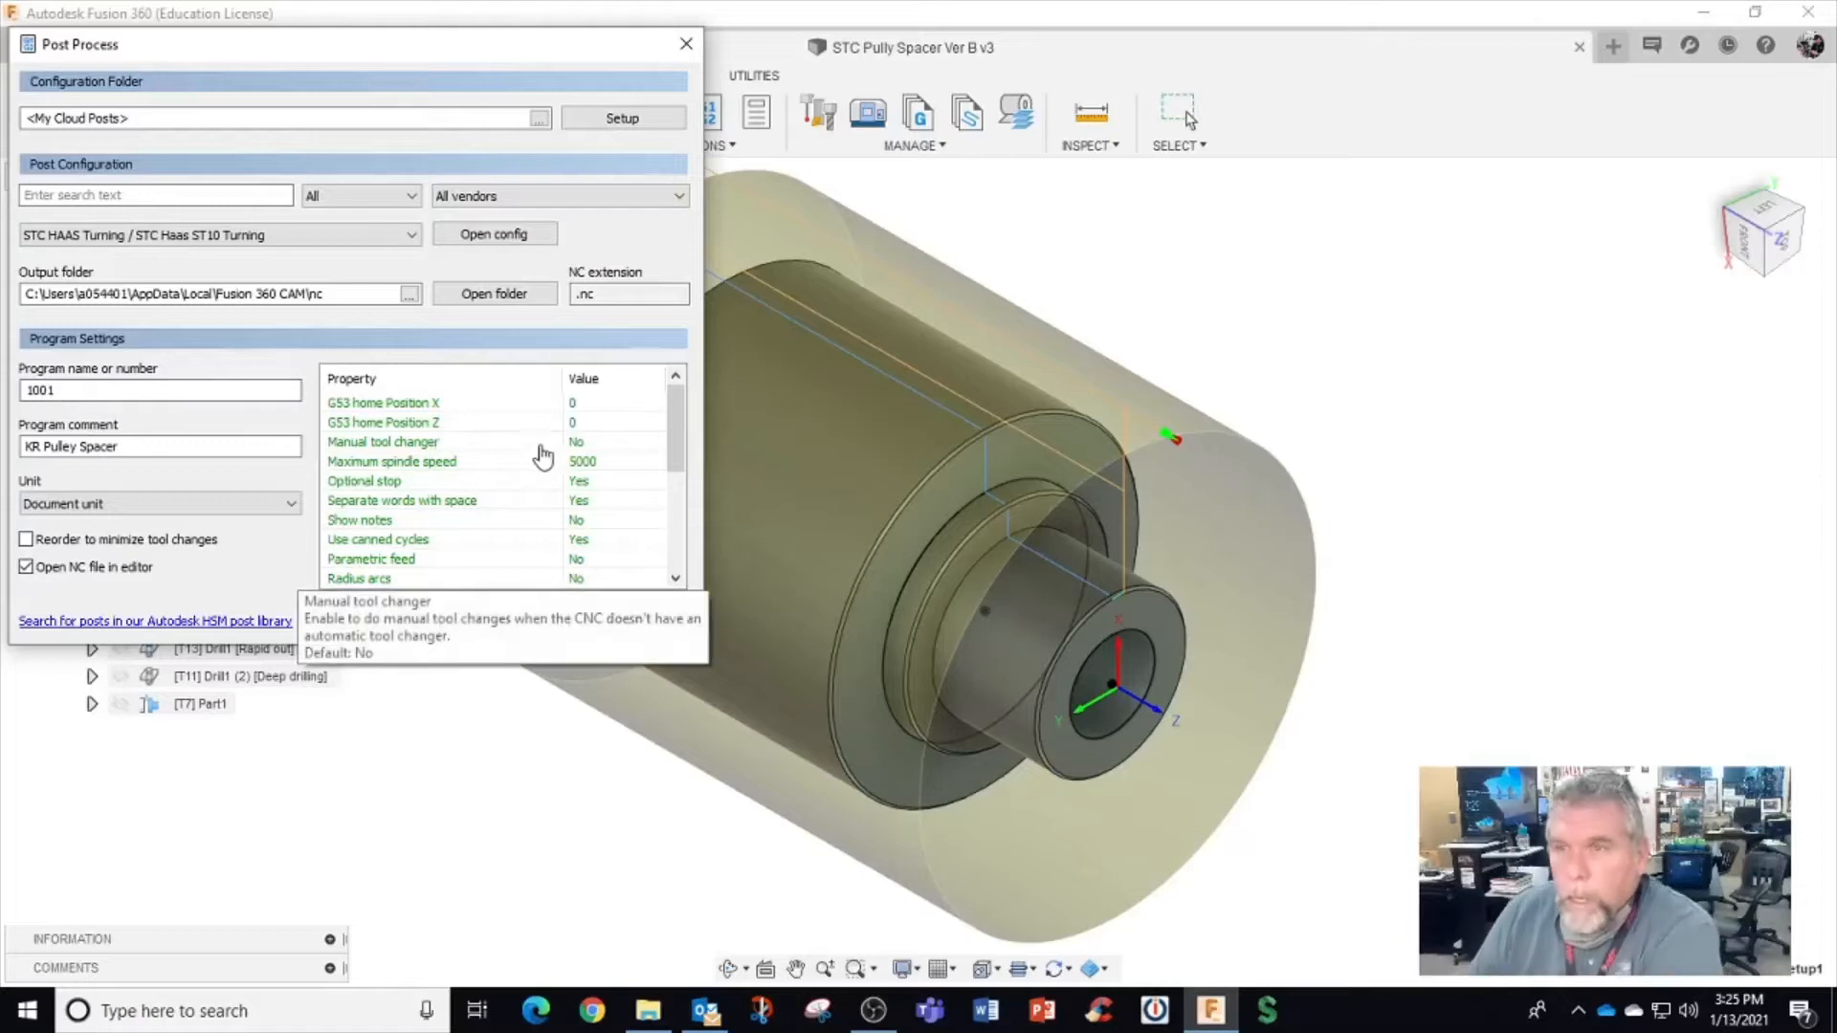
{"action": "left_click", "coordinate": [601, 463]}
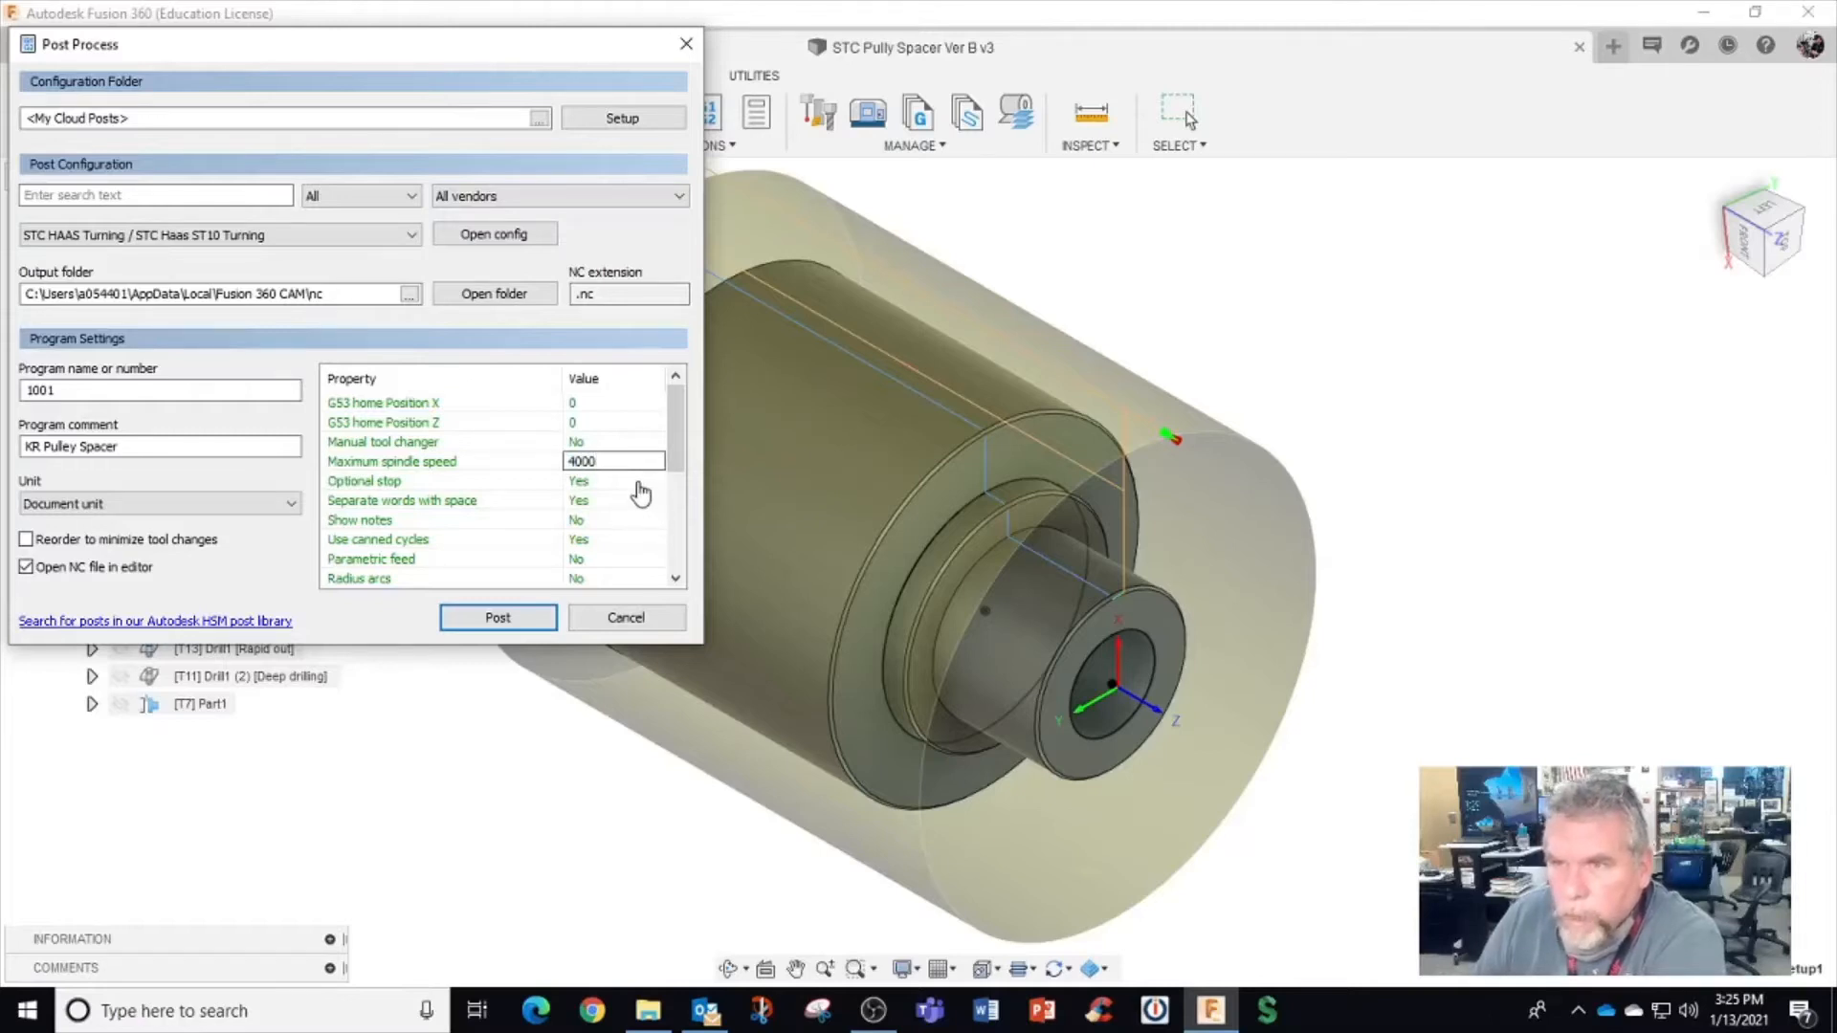
{"action": "scroll", "coordinate": [492, 526], "scroll_direction": "down", "scroll_amount": 1}
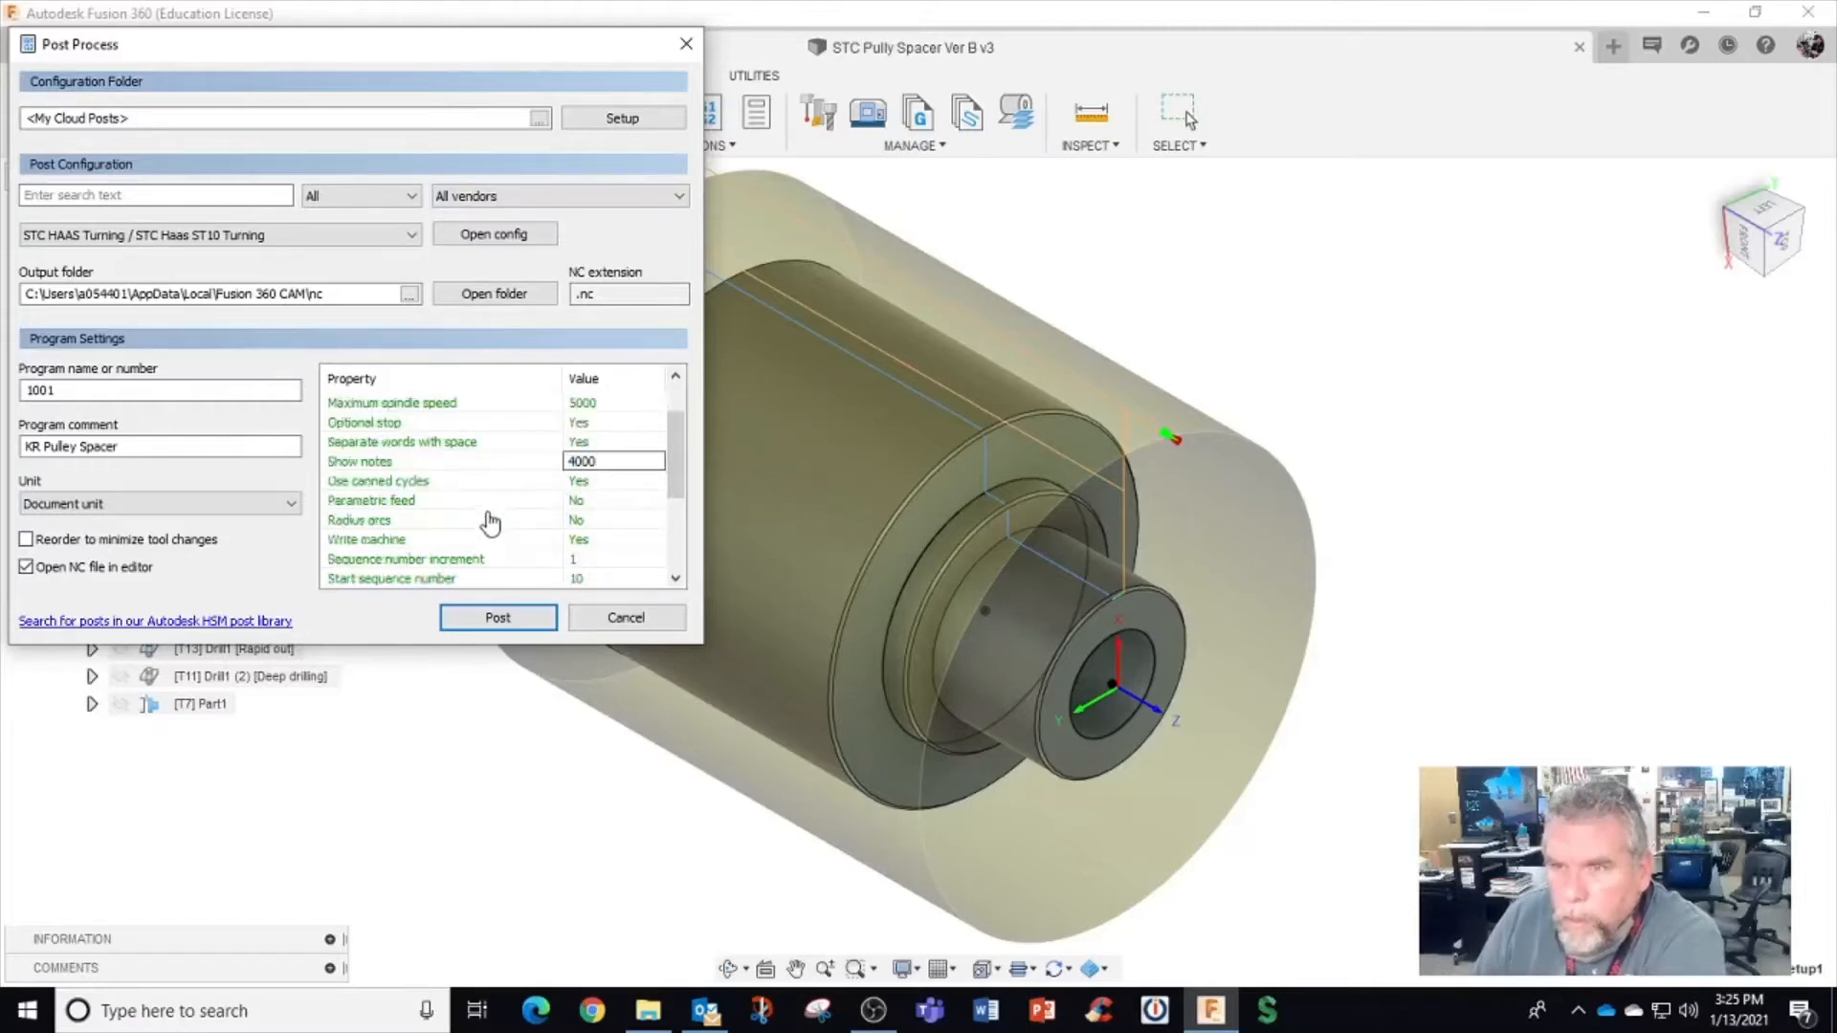
{"action": "scroll", "coordinate": [491, 523], "scroll_direction": "down", "scroll_amount": 1}
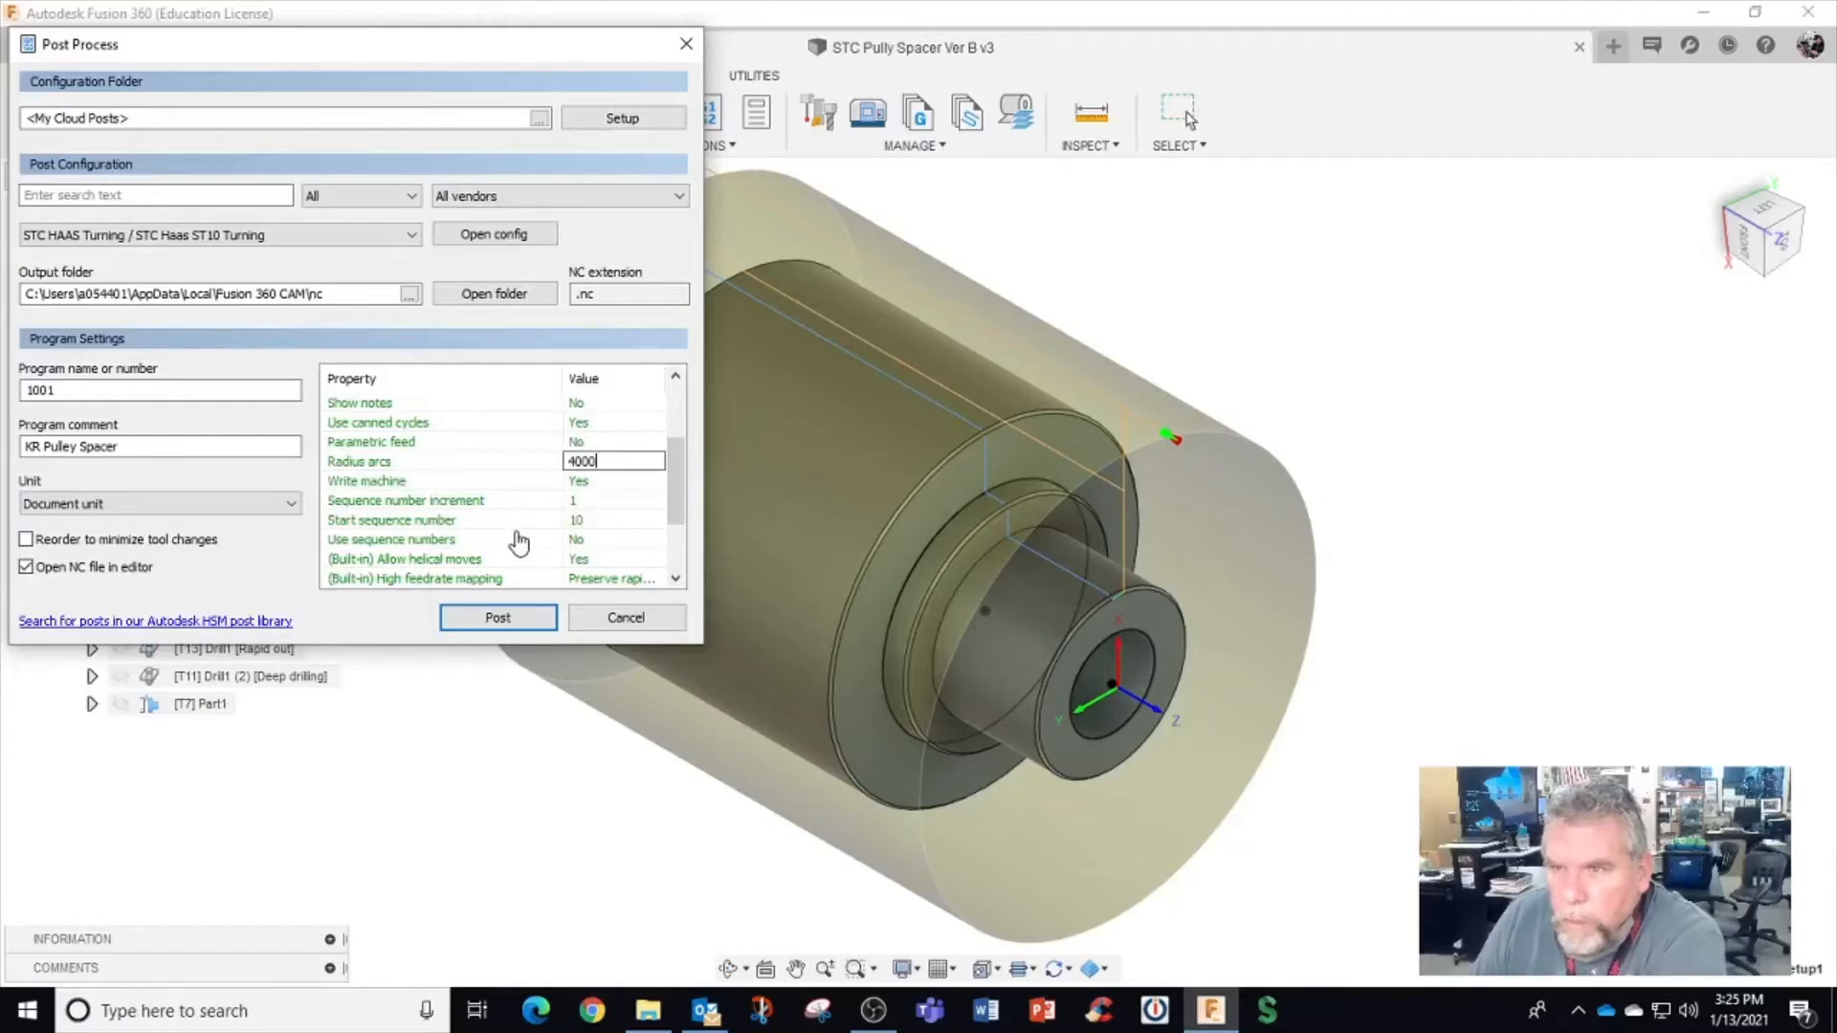
{"action": "scroll", "coordinate": [520, 542], "scroll_direction": "down", "scroll_amount": 2}
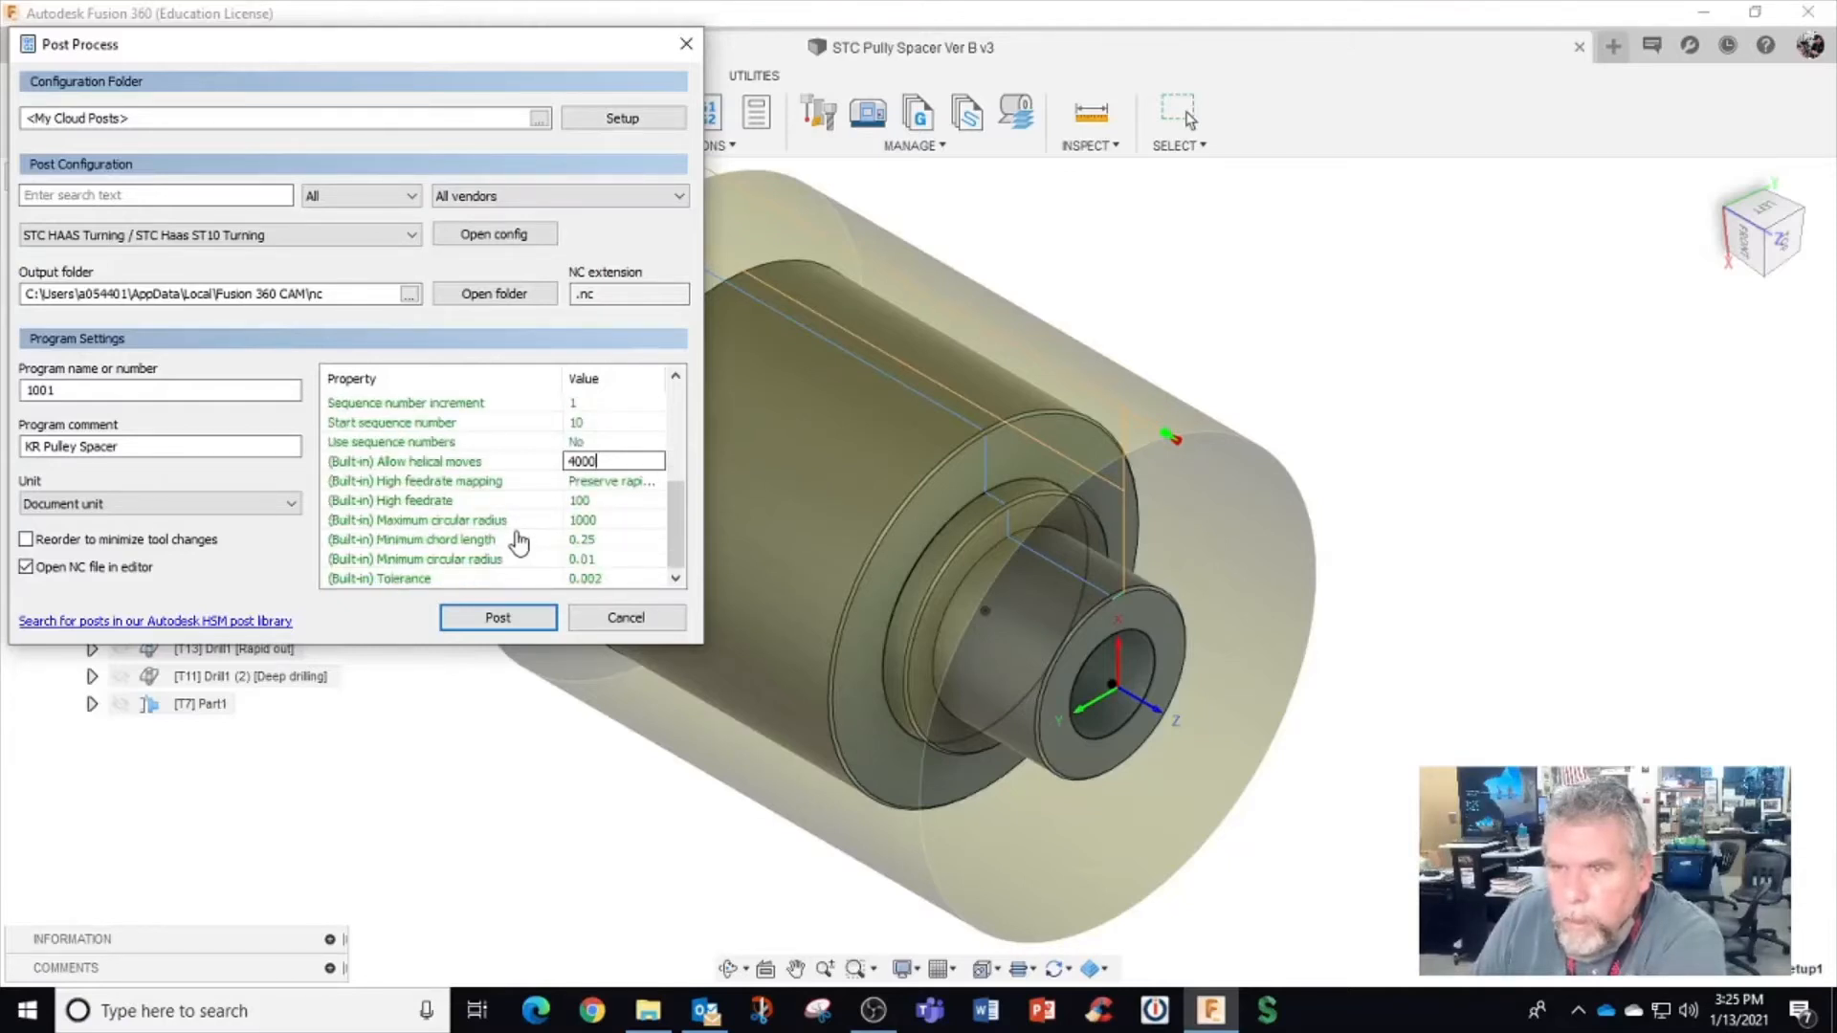
{"action": "scroll", "coordinate": [519, 543], "scroll_direction": "up", "scroll_amount": 1}
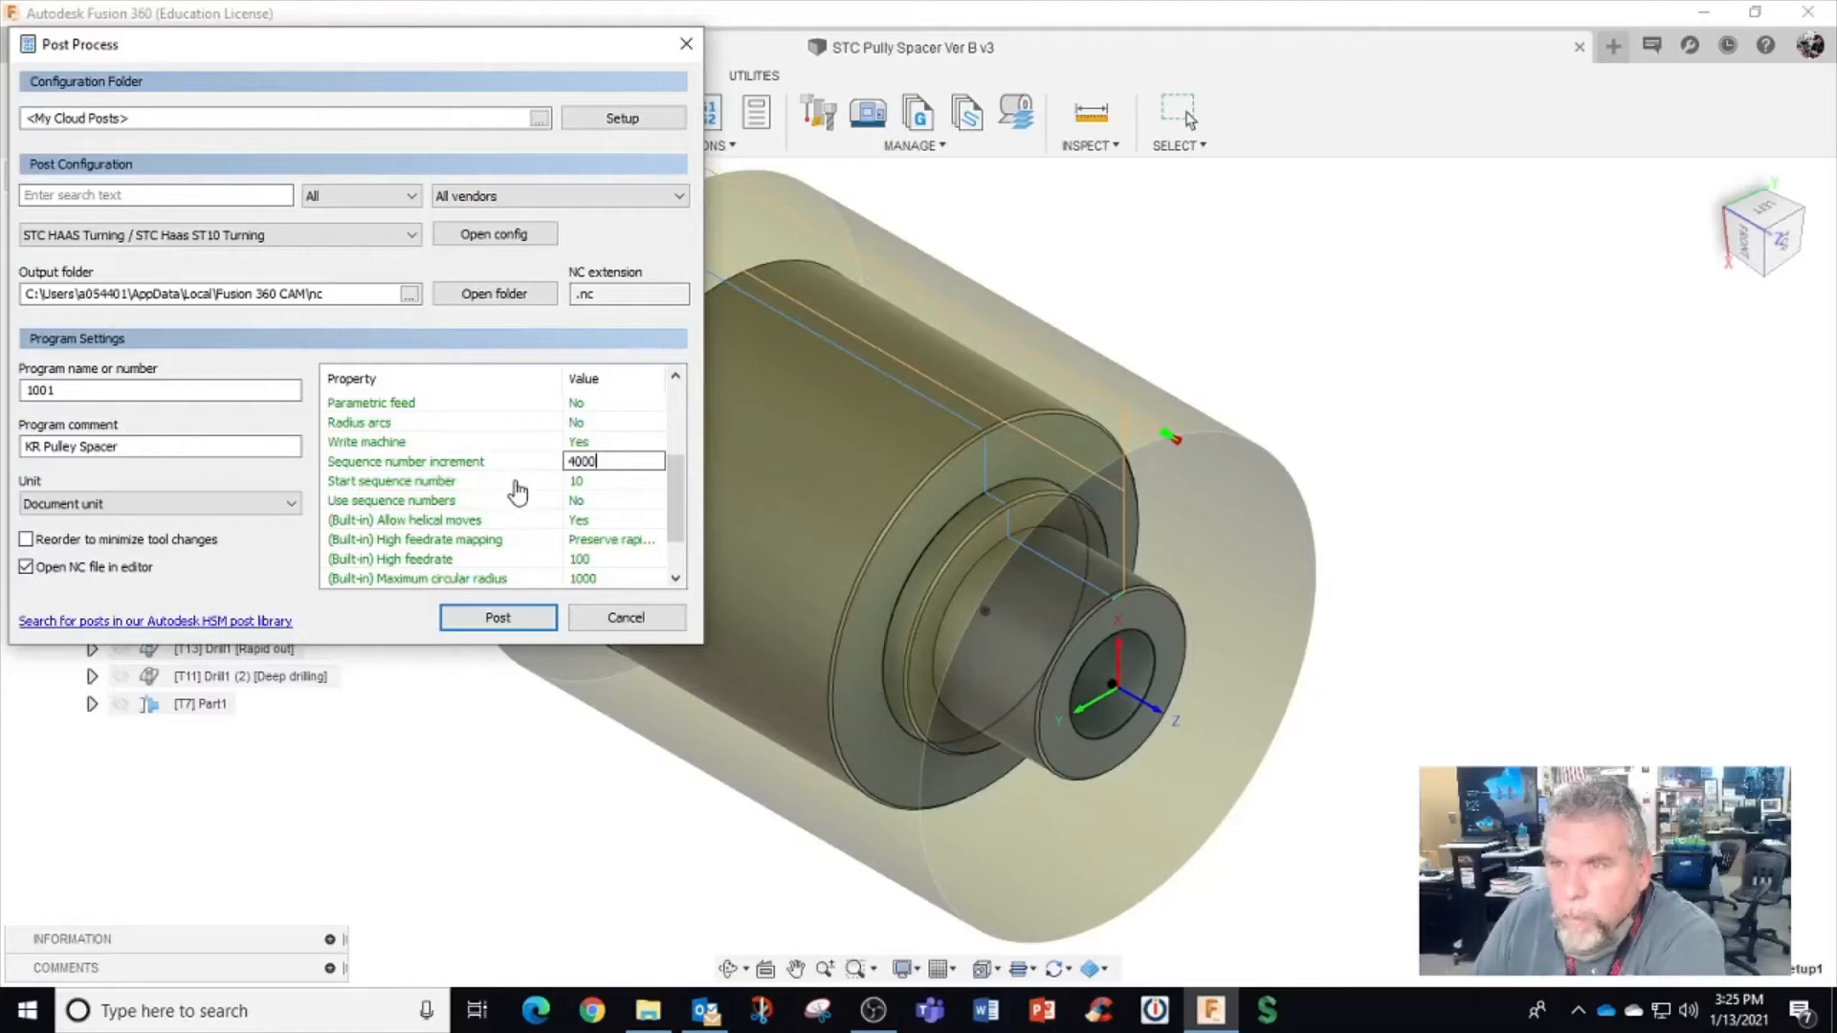
{"action": "left_click", "coordinate": [510, 483]}
{"action": "left_click", "coordinate": [508, 503]}
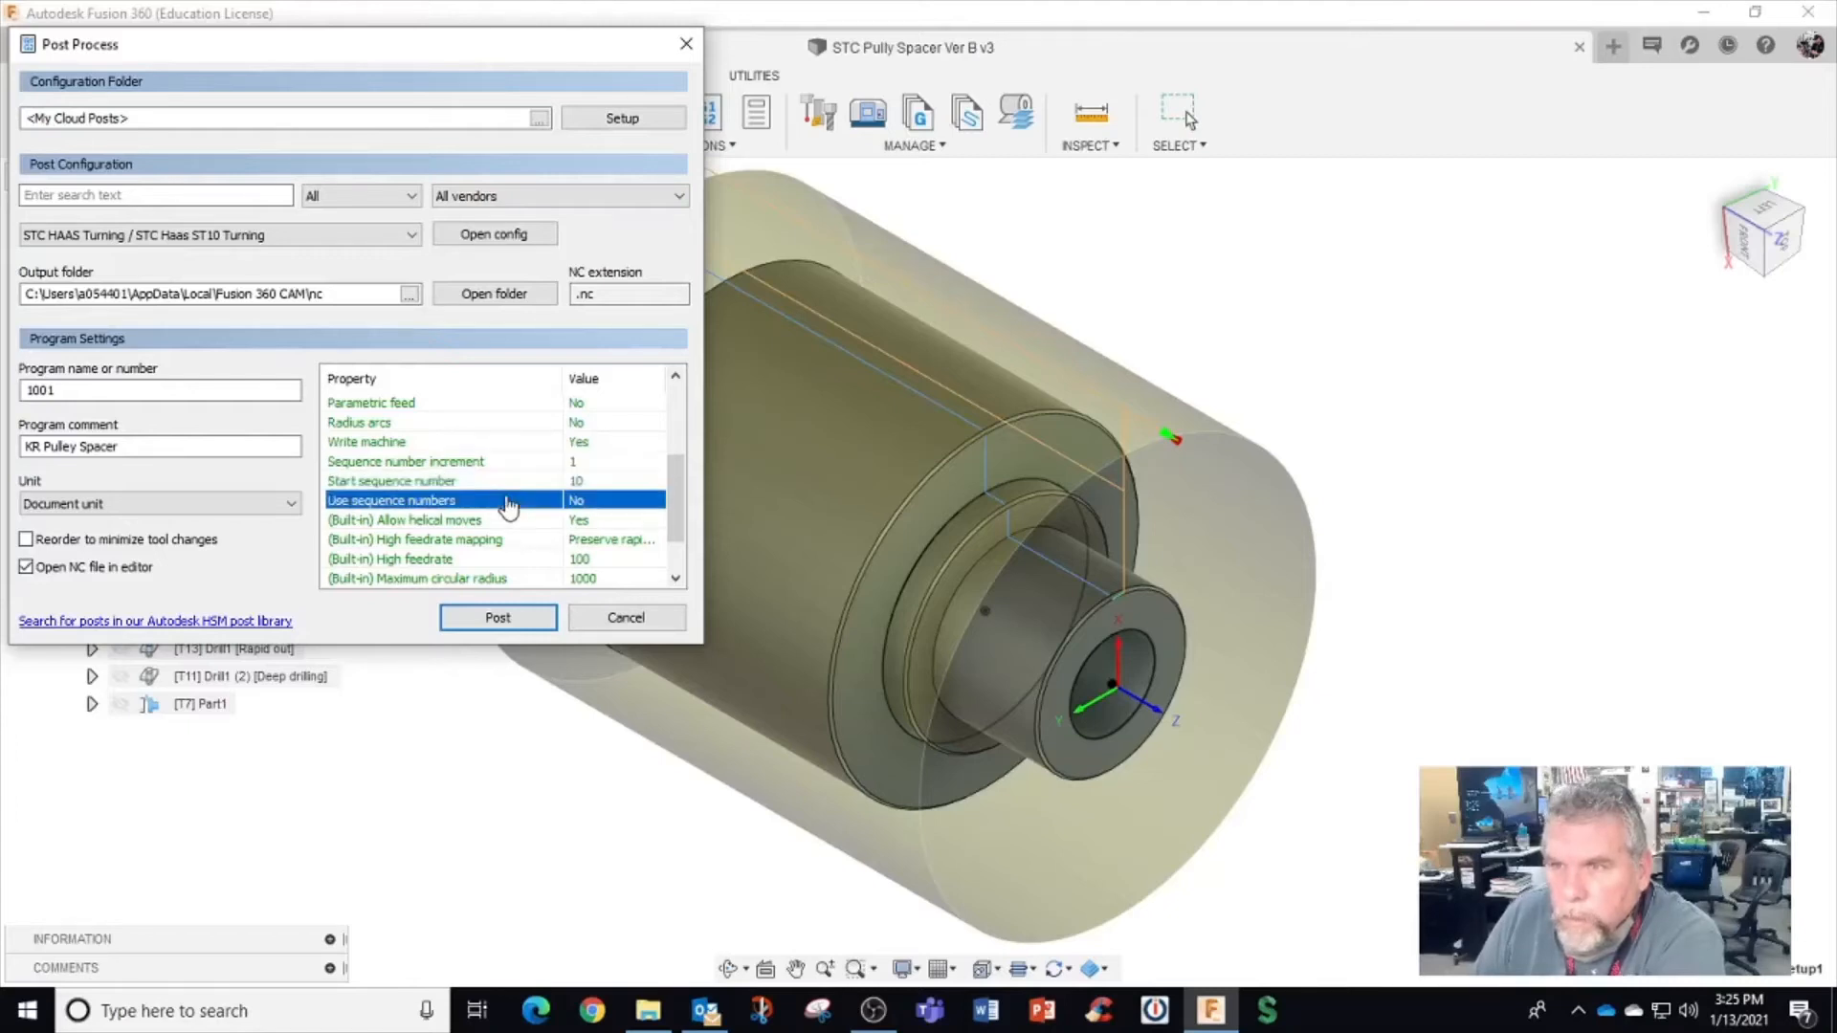
{"action": "scroll", "coordinate": [517, 522], "scroll_direction": "down", "scroll_amount": 1}
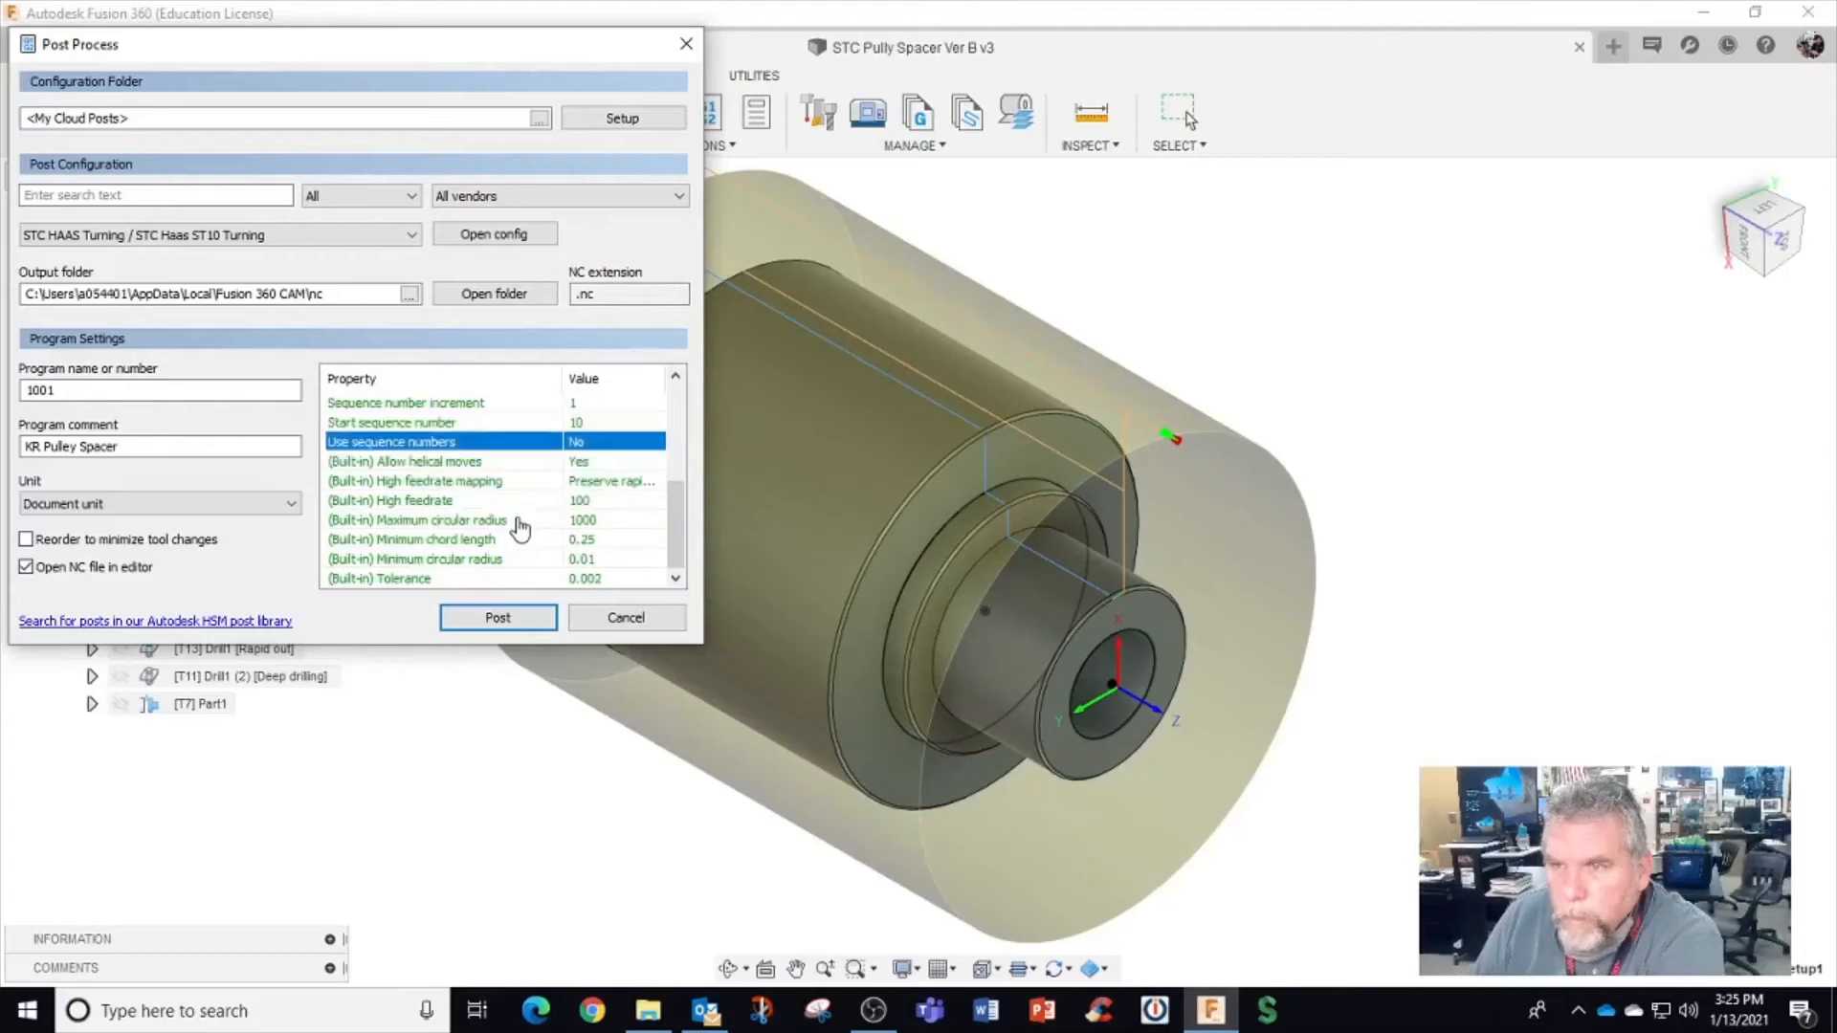
{"action": "scroll", "coordinate": [520, 526], "scroll_direction": "up", "scroll_amount": 2}
{"action": "scroll", "coordinate": [520, 526], "scroll_direction": "down", "scroll_amount": 2}
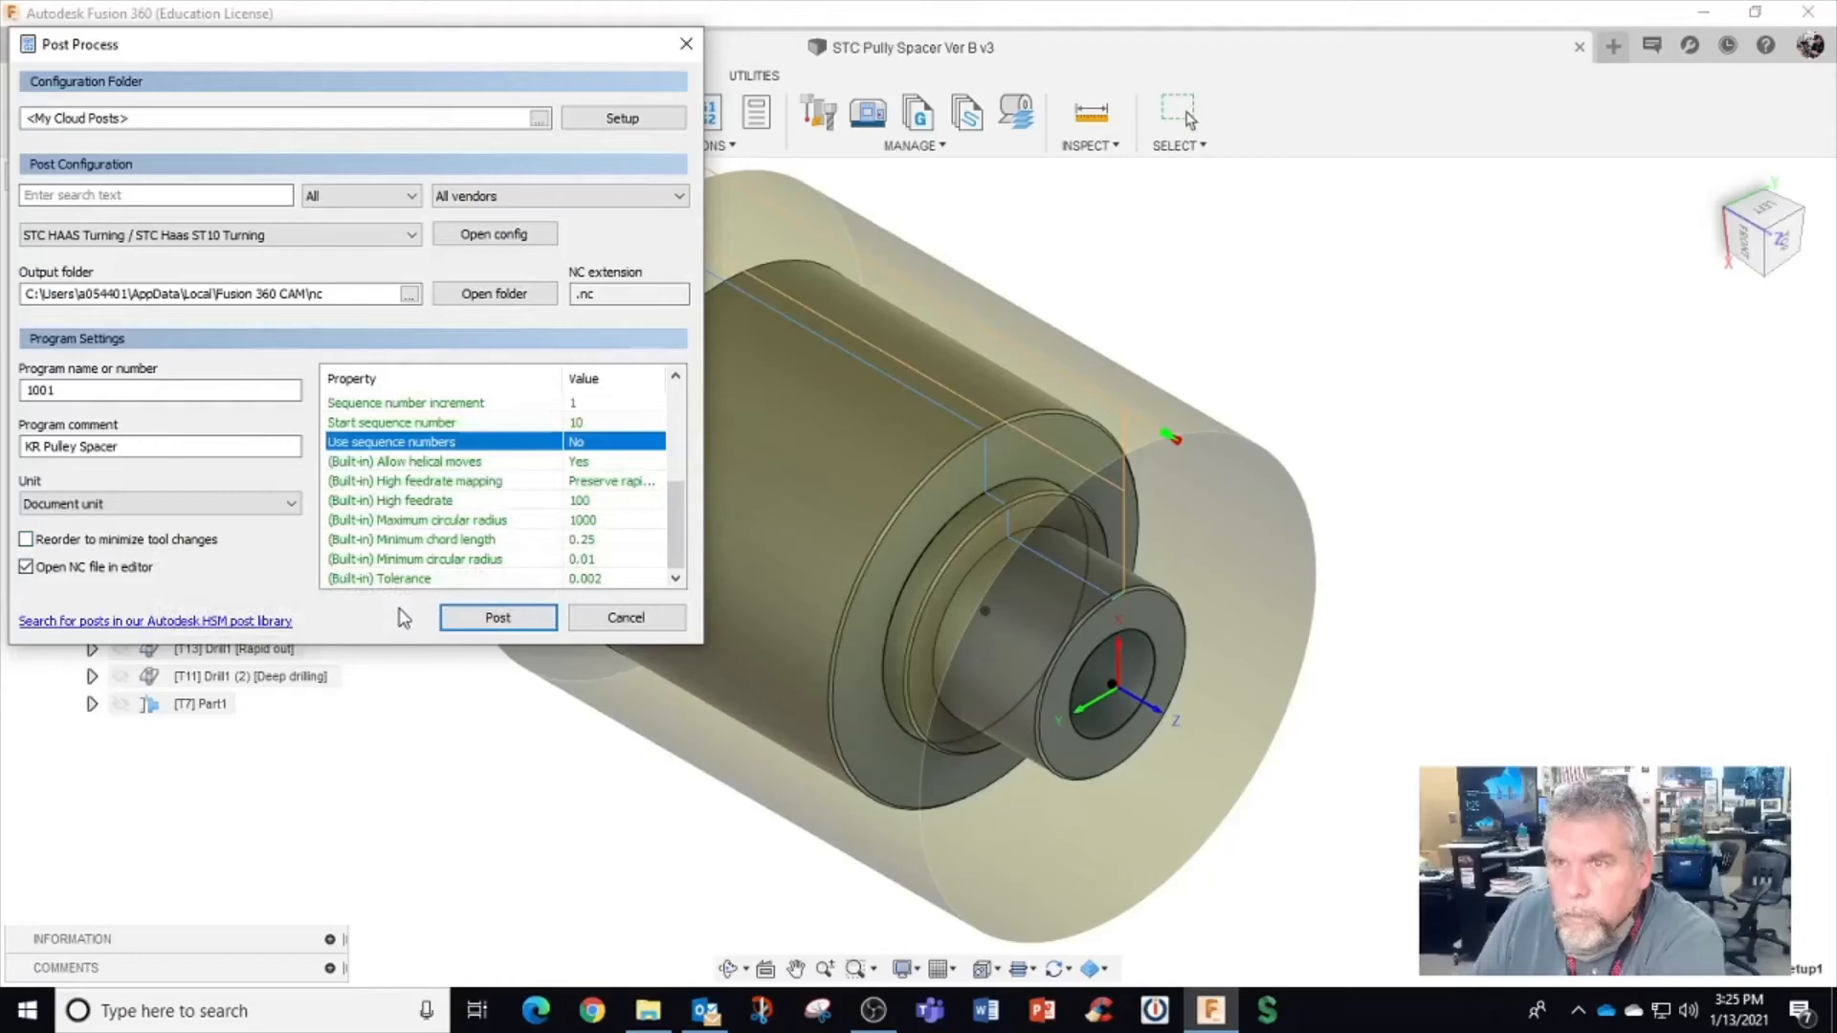
Post the program as 1001 in the nc output folder, replacing the existing 1001.nc file
{"action": "left_click", "coordinate": [493, 617]}
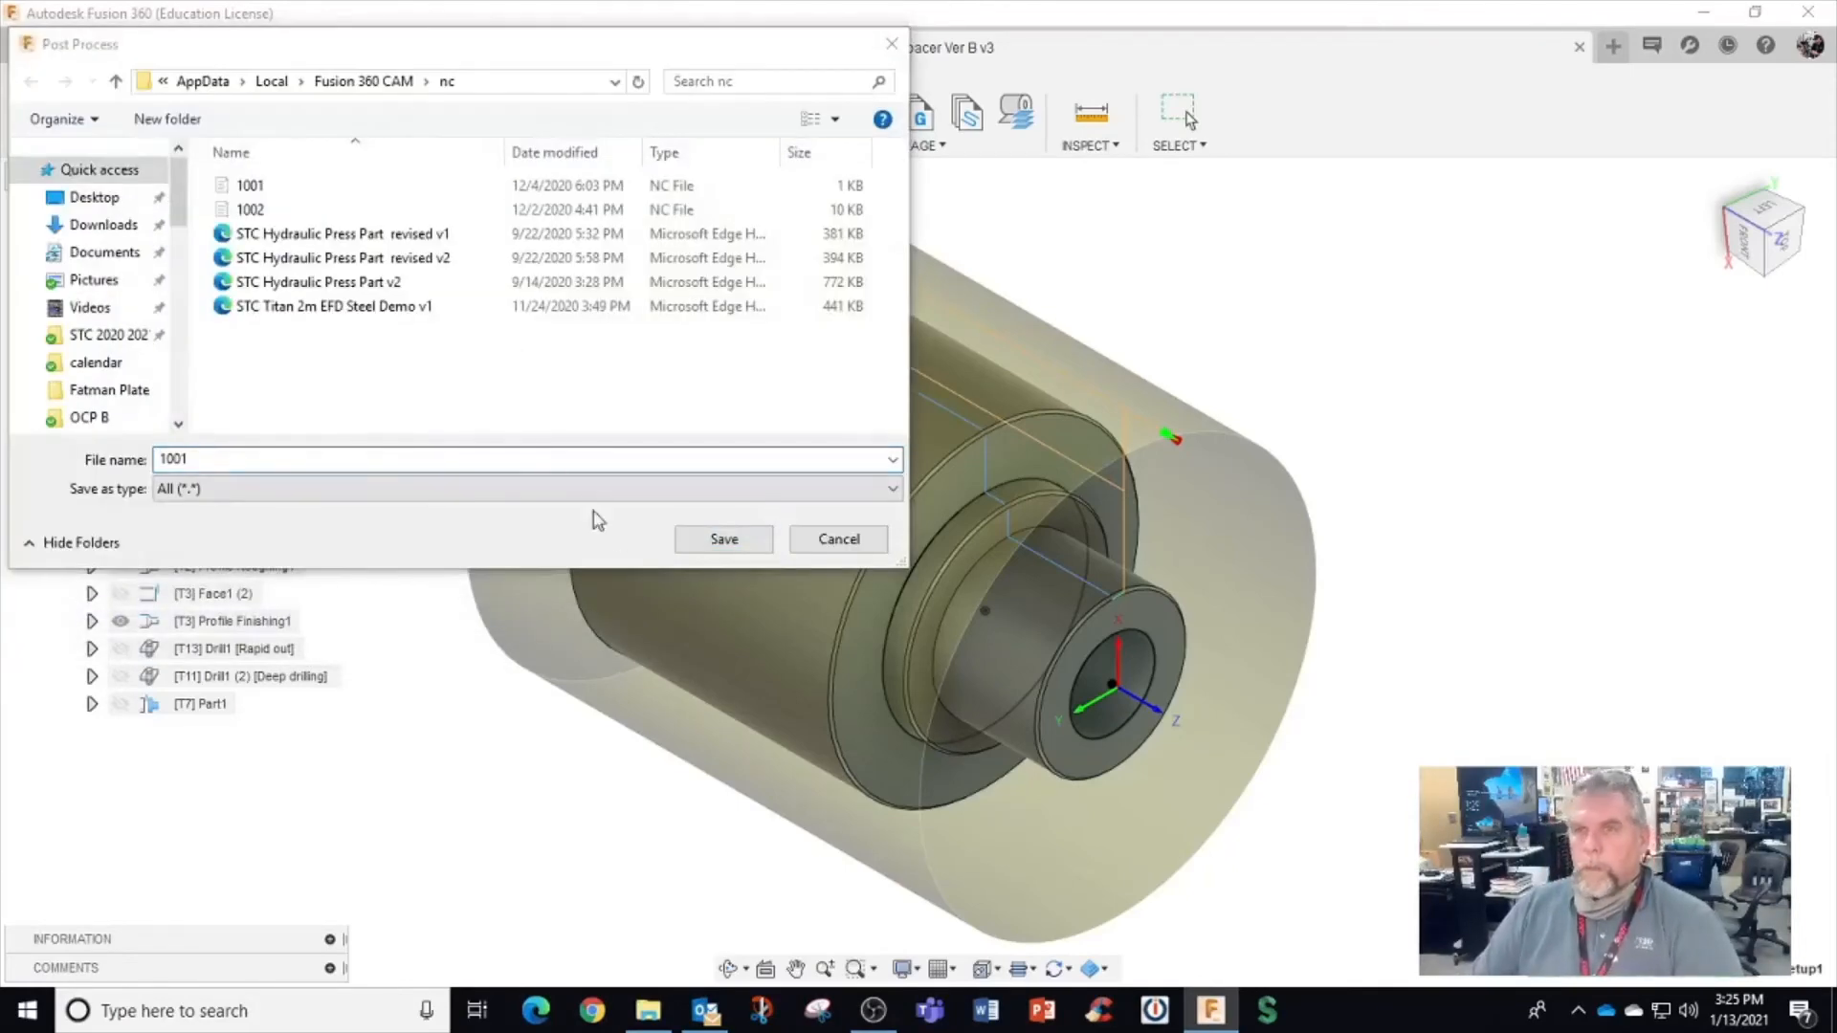
{"action": "left_click", "coordinate": [718, 551]}
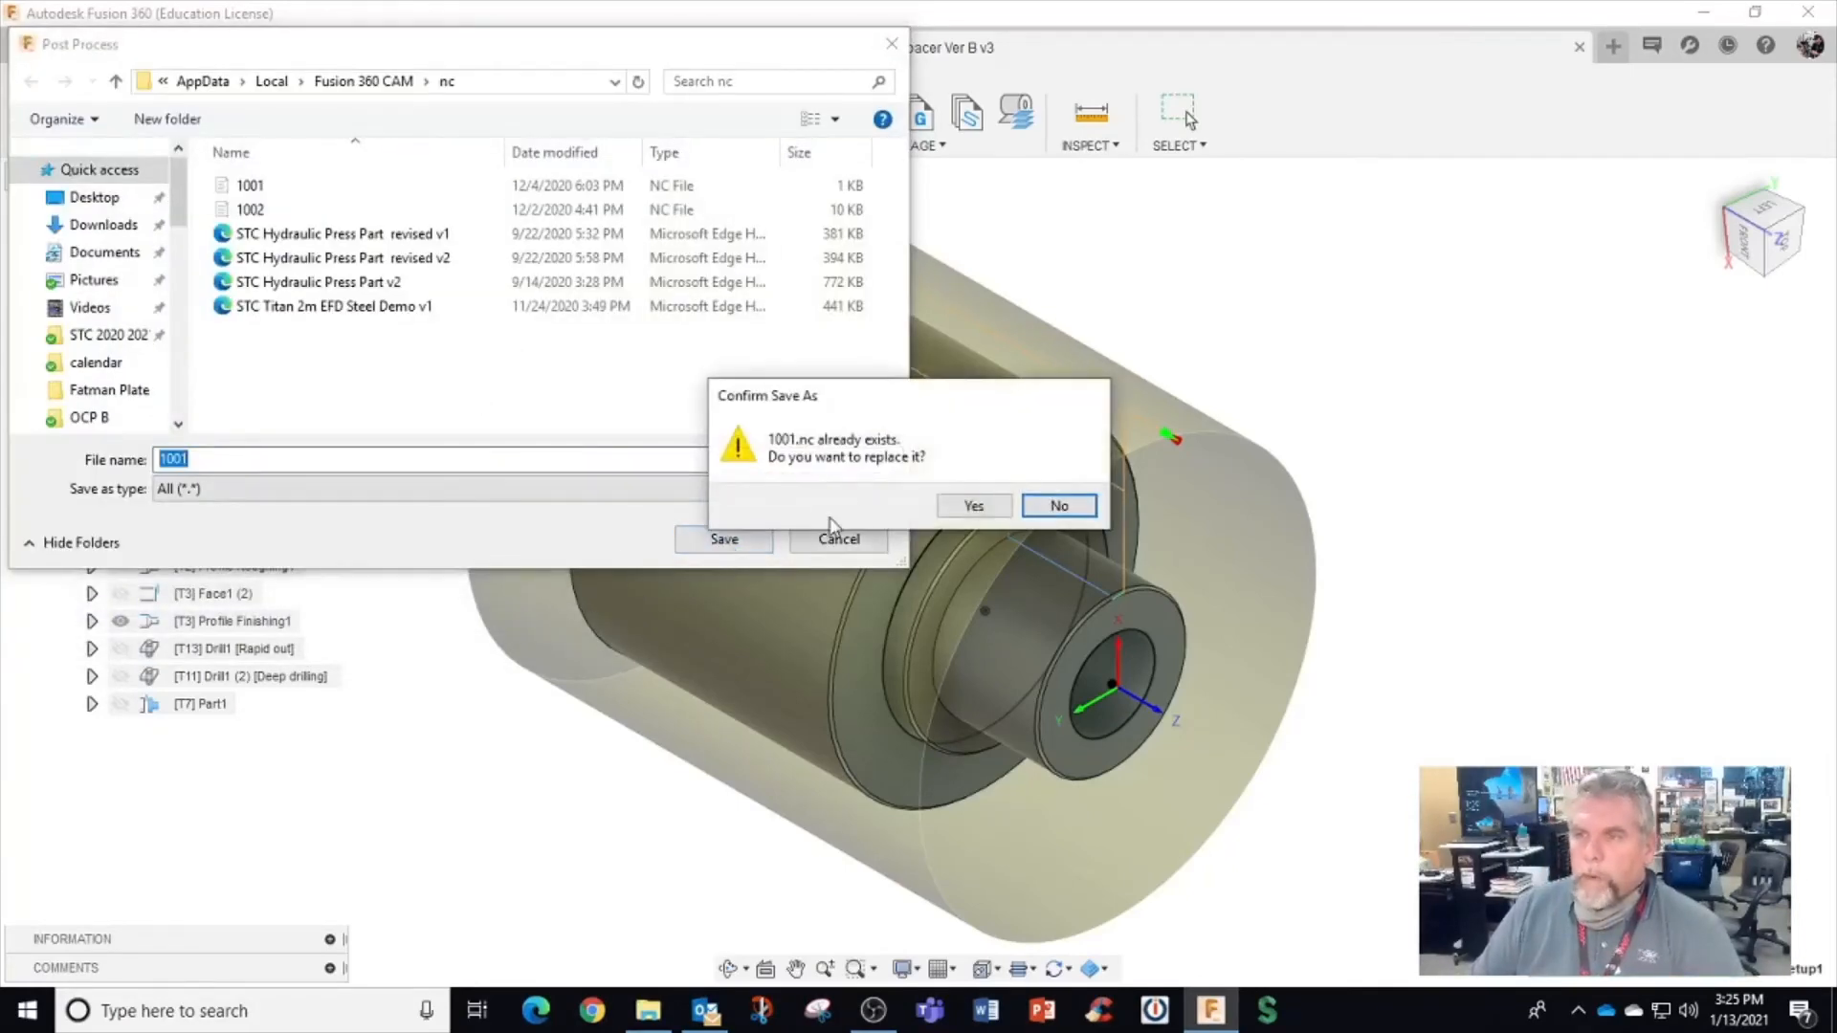
{"action": "left_click", "coordinate": [988, 508]}
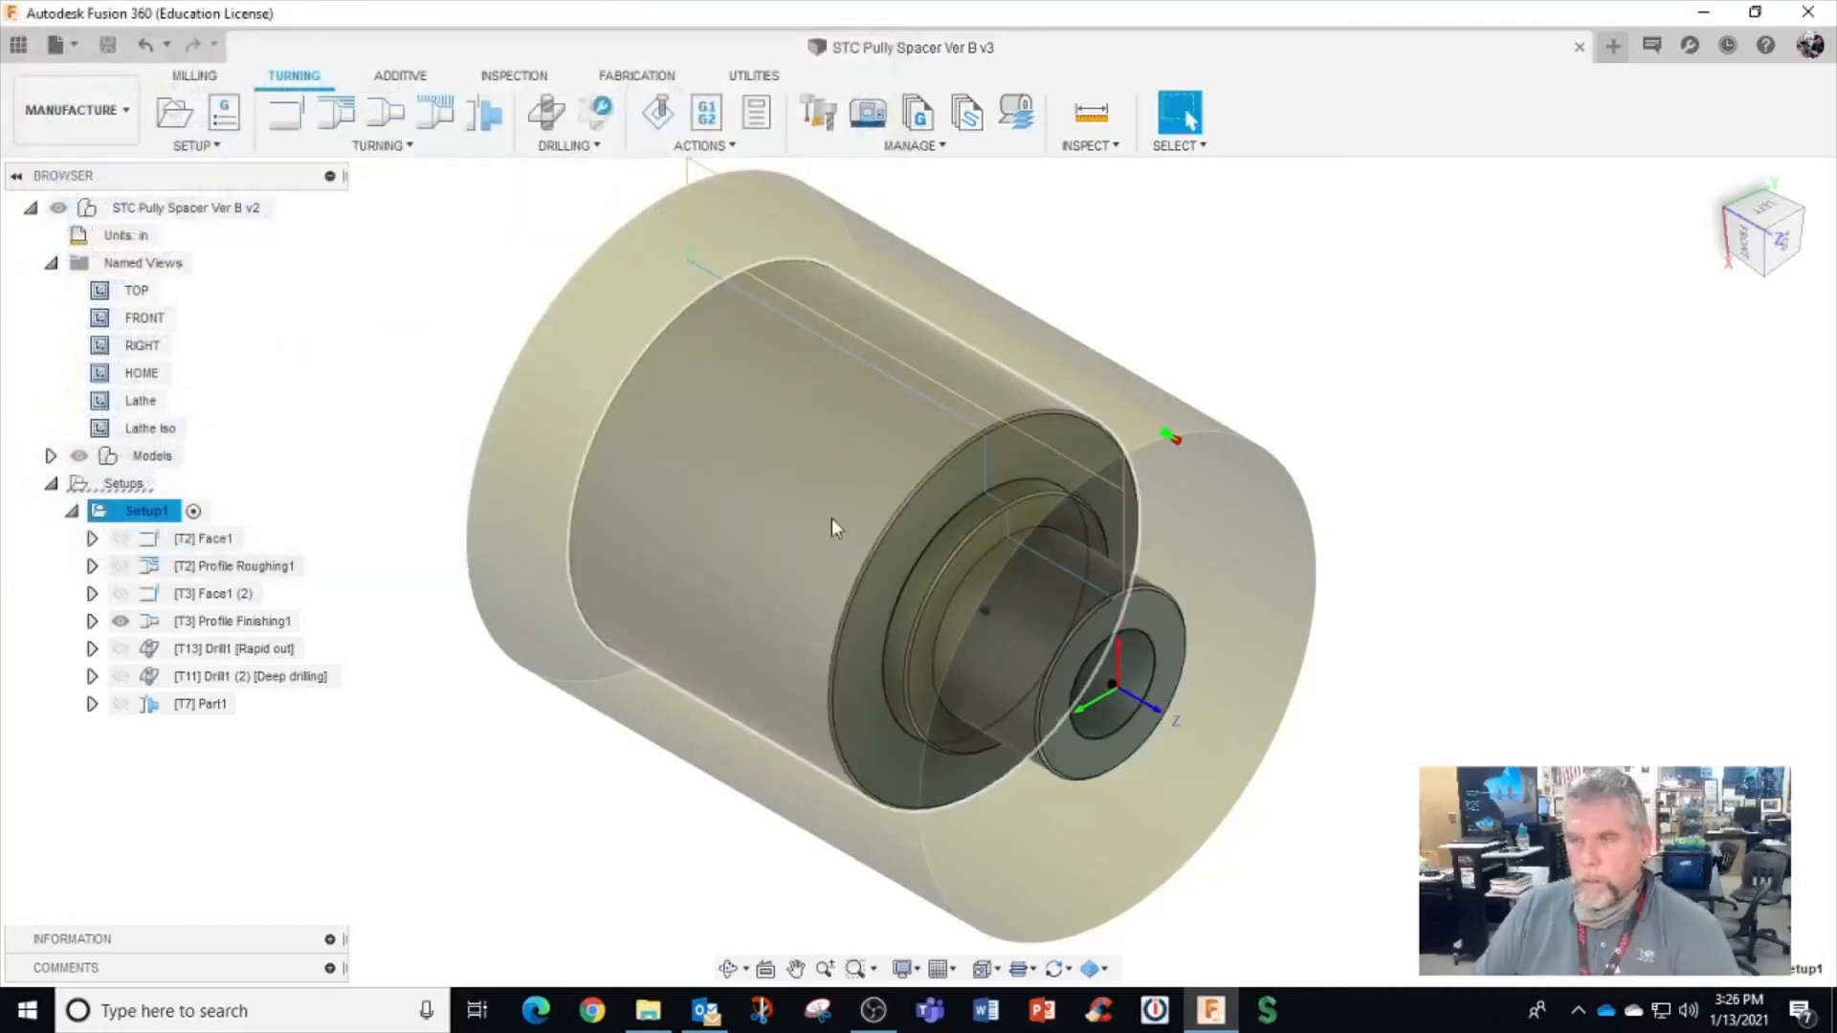